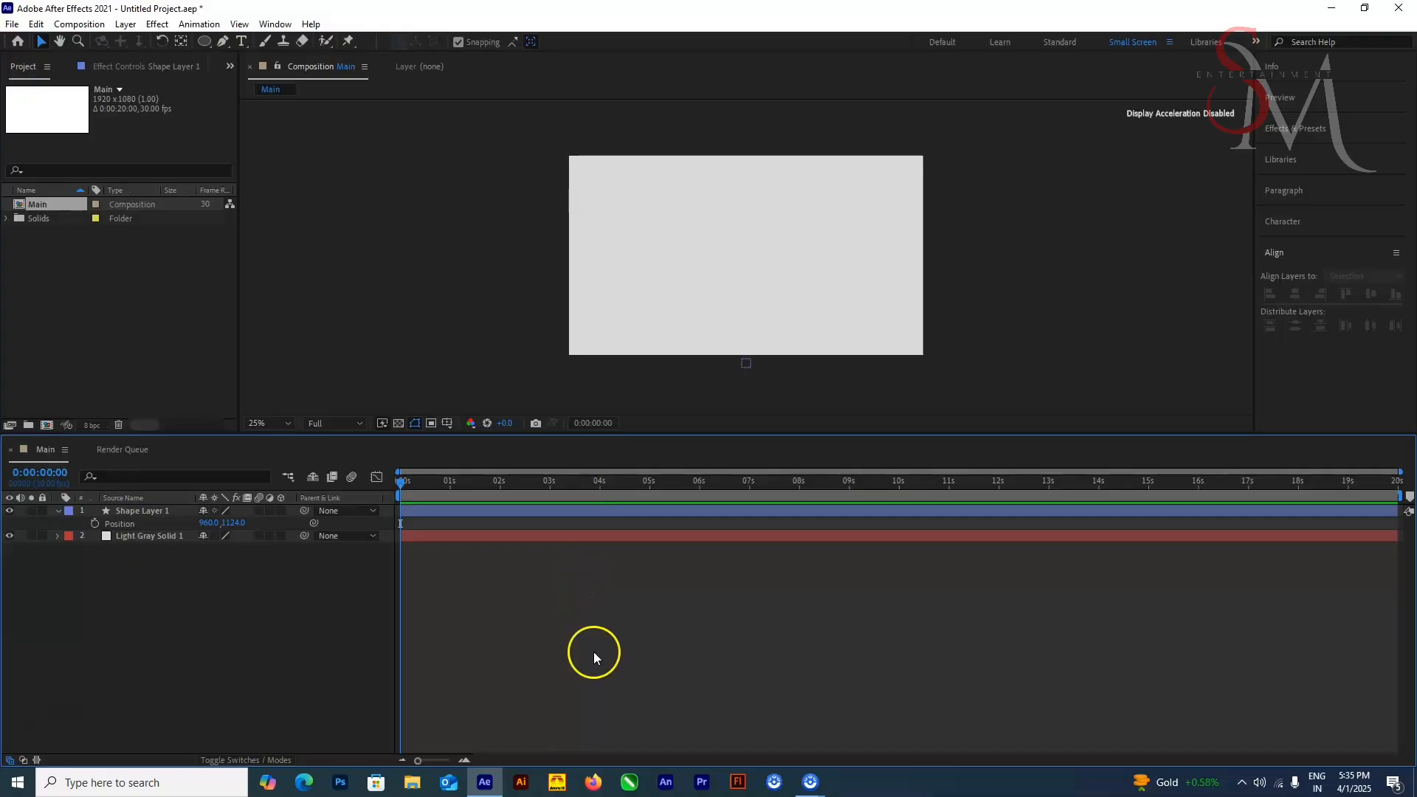
Step: Start keyframing Shape Layer 1's position at 0:00:00:00 and raise the dot to Y 204 at 0:00:00:23
{"action": "left_click", "coordinate": [94, 523]}
{"action": "left_click_drag", "start_coordinate": [401, 484], "coordinate": [417, 484]}
{"action": "left_click_drag", "start_coordinate": [418, 760], "coordinate": [431, 760]}
{"action": "left_click_drag", "start_coordinate": [431, 482], "coordinate": [463, 518]}
{"action": "key", "text": "shift+Up"}
{"action": "key", "text": "shift+Up"}
{"action": "key", "text": "shift+Up"}
{"action": "key", "text": "shift+Up"}
{"action": "key", "text": "shift+Up"}
{"action": "key", "text": "shift+Up"}
{"action": "key", "text": "shift+Up"}
{"action": "key", "text": "shift+Up"}
{"action": "key", "text": "shift+Up"}
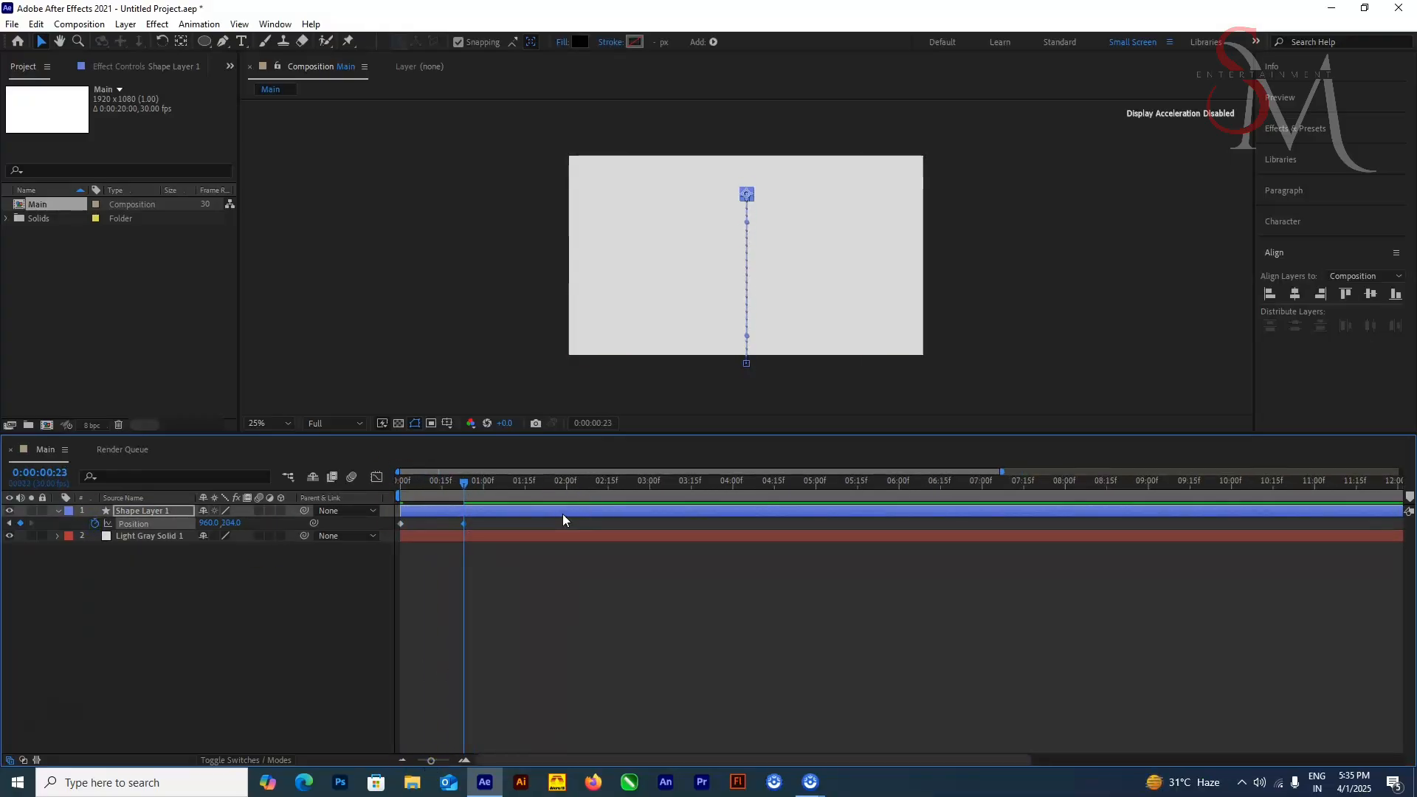
Step: Undo the dot's upward move and instead raise it to Y 204 at 0:00:00:24
{"action": "key", "text": "ctrl+z"}
{"action": "key", "text": "ctrl+z"}
{"action": "key", "text": "ctrl+z"}
{"action": "key", "text": "ctrl+z"}
{"action": "key", "text": "ctrl+shift+z"}
{"action": "left_click", "coordinate": [461, 490]}
{"action": "left_click_drag", "start_coordinate": [461, 491], "coordinate": [467, 493]}
{"action": "left_click", "coordinate": [568, 611]}
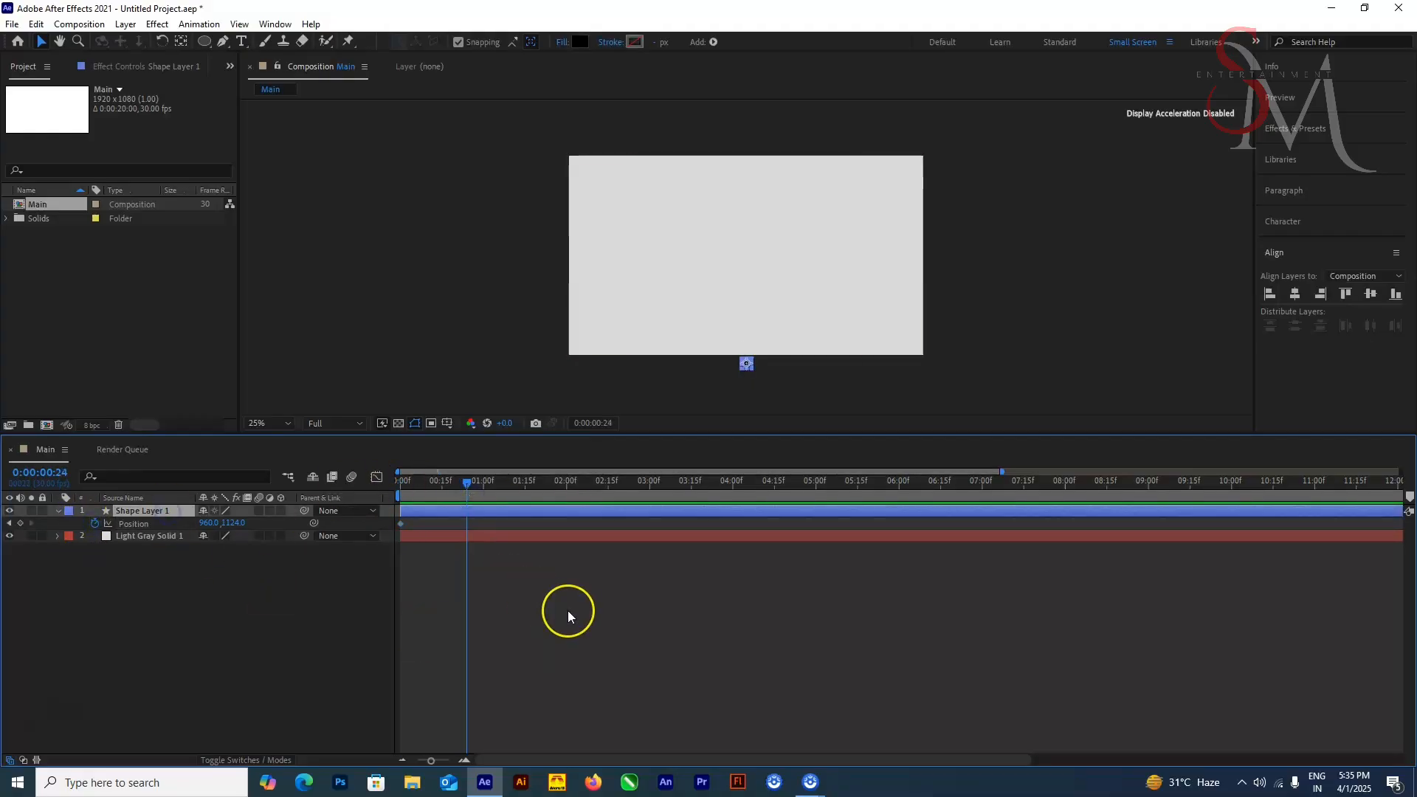
{"action": "key", "text": "shift+Up"}
{"action": "key", "text": "shift+Up"}
{"action": "key", "text": "shift+Up"}
{"action": "key", "text": "shift+Up"}
{"action": "key", "text": "shift+Up"}
{"action": "key", "text": "shift+Up"}
{"action": "key", "text": "shift+Up"}
{"action": "key", "text": "shift+Up"}
{"action": "key", "text": "shift+Up"}
{"action": "key", "text": "shift+Up"}
{"action": "key", "text": "shift+Up"}
{"action": "key", "text": "shift+Up"}
{"action": "key", "text": "shift+Up"}
{"action": "key", "text": "shift+Up"}
{"action": "key", "text": "shift+Up"}
{"action": "key", "text": "shift+Up"}
{"action": "key", "text": "shift+Up"}
{"action": "key", "text": "shift+Up"}
{"action": "key", "text": "shift+Up"}
{"action": "key", "text": "shift+Up"}
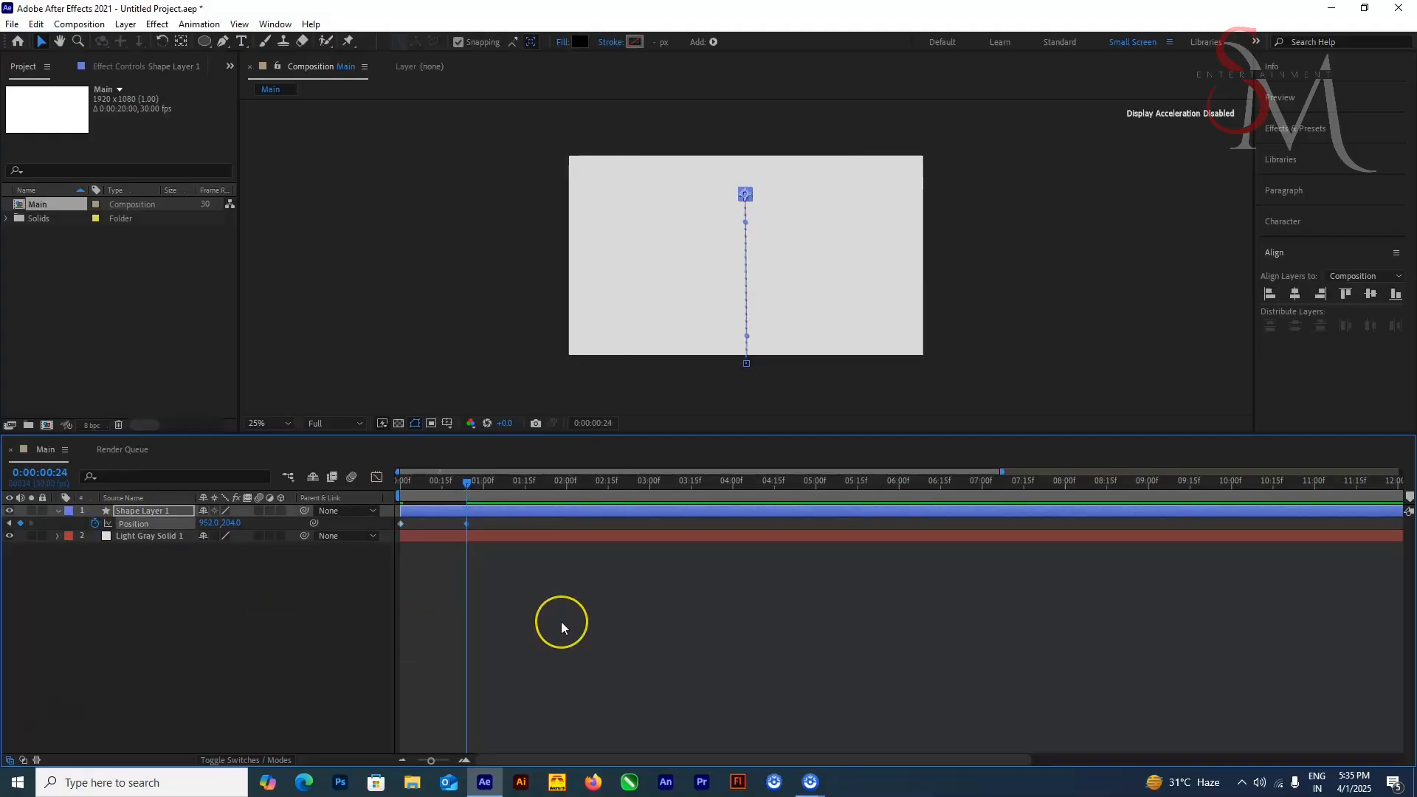
Step: At 0:00:00:29, centre the dot horizontally and vertically in the composition
{"action": "left_click", "coordinate": [481, 488]}
{"action": "left_click", "coordinate": [1296, 293]}
{"action": "left_click", "coordinate": [1371, 293]}
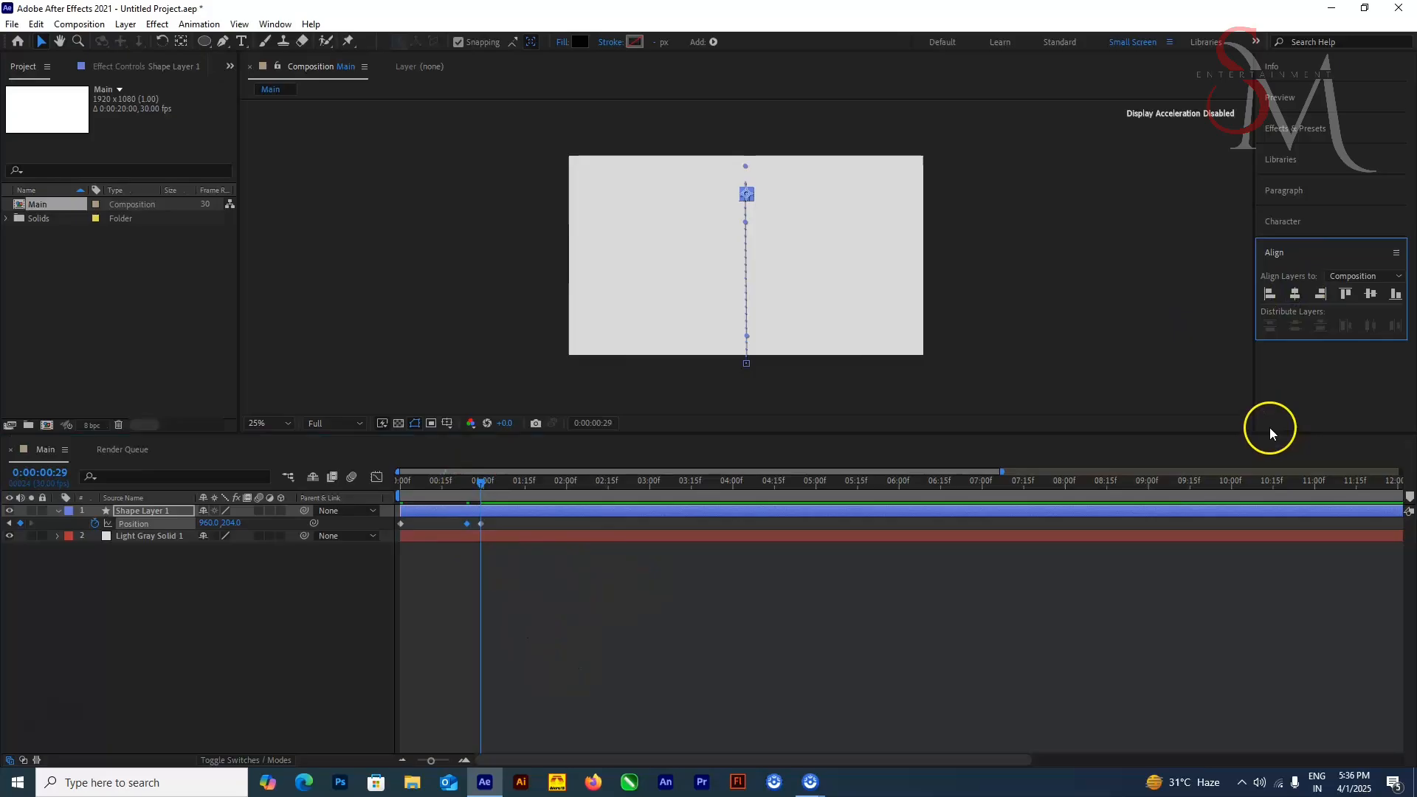
Step: Centre the dot horizontally in the composition at the 0:00:00:24 and 0:00:00:00 position keyframes
{"action": "left_click", "coordinate": [468, 491]}
{"action": "left_click", "coordinate": [1296, 294]}
{"action": "left_click", "coordinate": [401, 491]}
{"action": "left_click", "coordinate": [1296, 293]}
{"action": "left_click", "coordinate": [1295, 294]}
{"action": "left_click", "coordinate": [401, 490]}
Step: Preview the motion and retime the position keyframes, the middle one to about frame 16 and the last to 0:00:01:03
{"action": "key", "text": "space"}
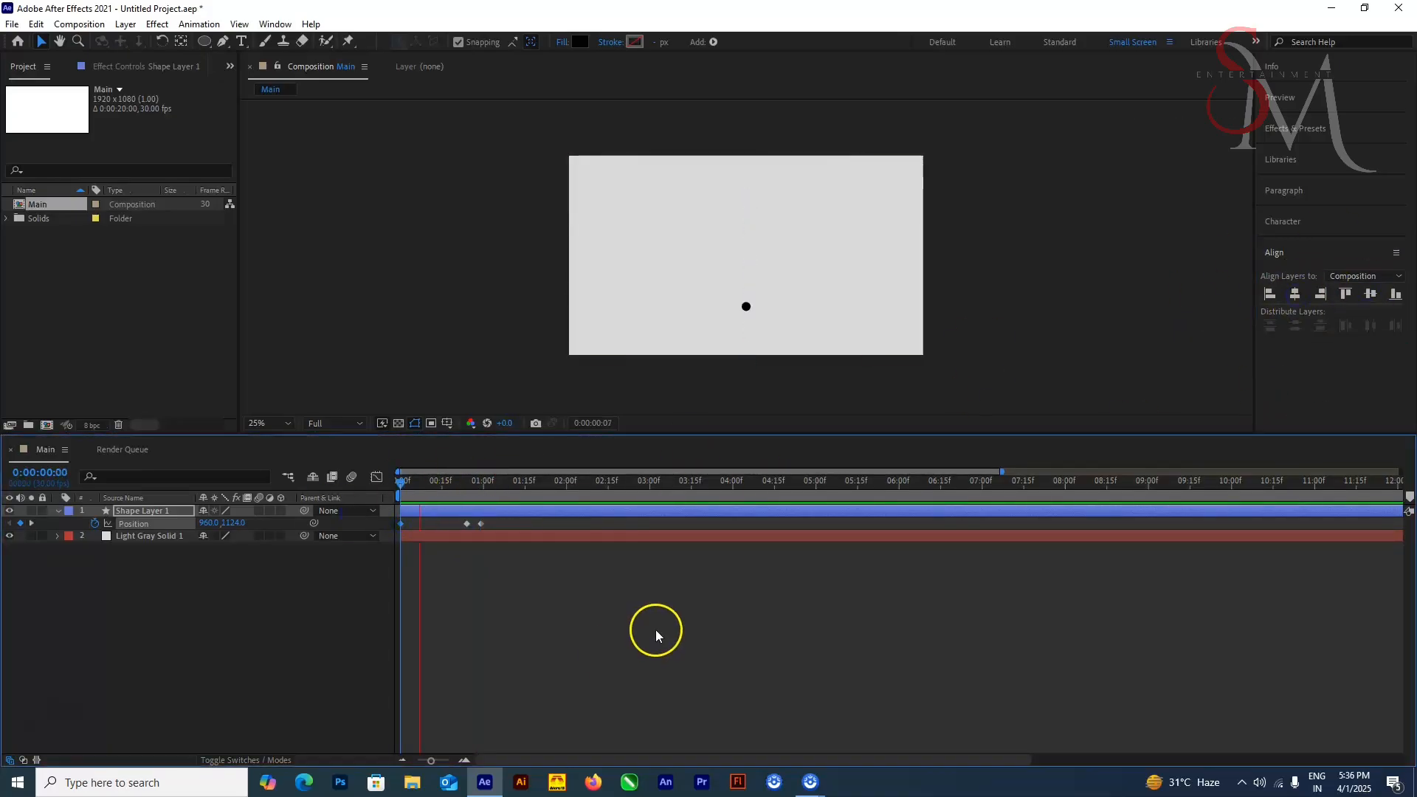
{"action": "key", "text": "space"}
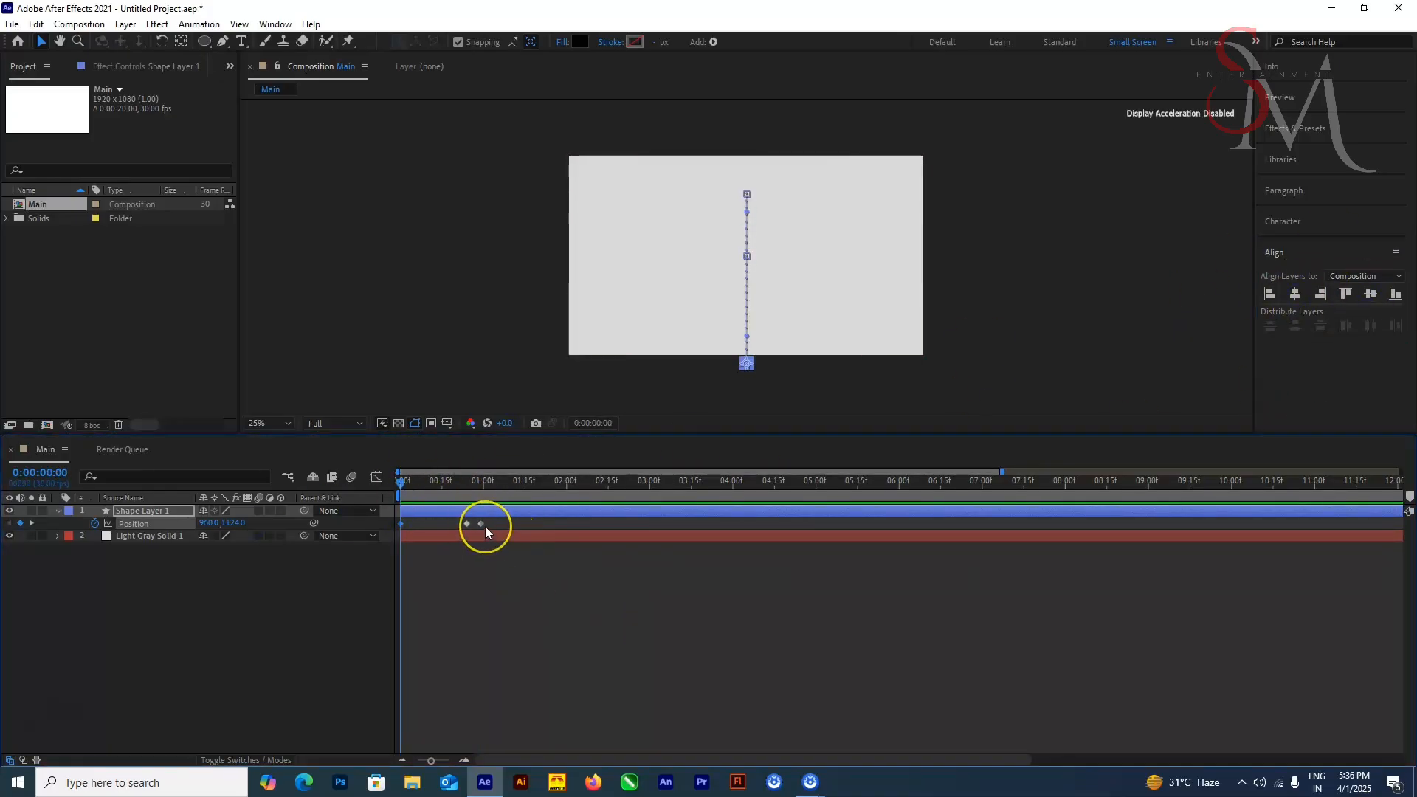
{"action": "left_click", "coordinate": [489, 538]}
{"action": "mouse_move", "coordinate": [467, 524]}
{"action": "left_mouse_down"}
{"action": "mouse_move", "coordinate": [446, 526]}
{"action": "mouse_move", "coordinate": [490, 524]}
{"action": "left_mouse_up"}
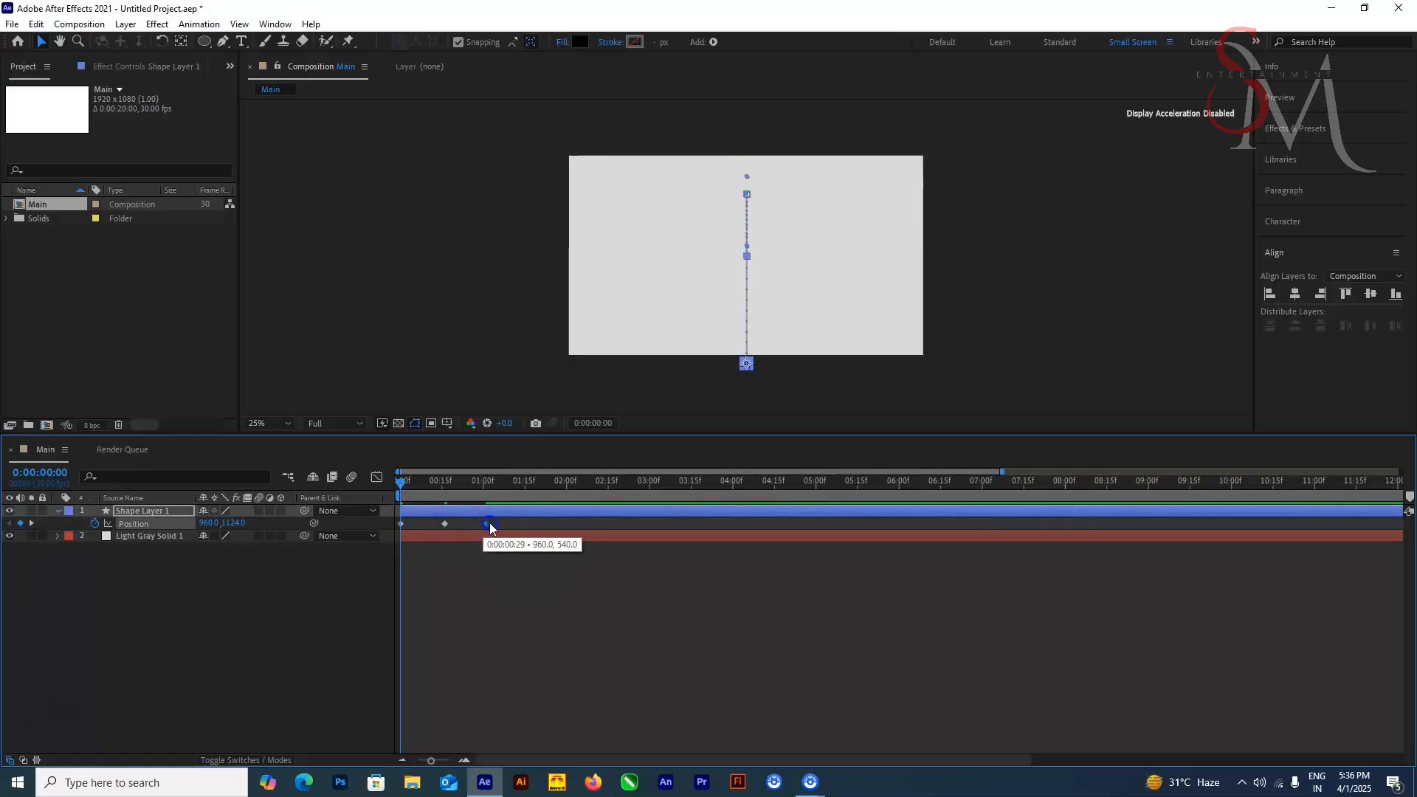
Step: Reshape the speed graph of all Shape Layer 1 position keyframes with stronger easing and preview the motion
{"action": "key", "text": "shift+F3"}
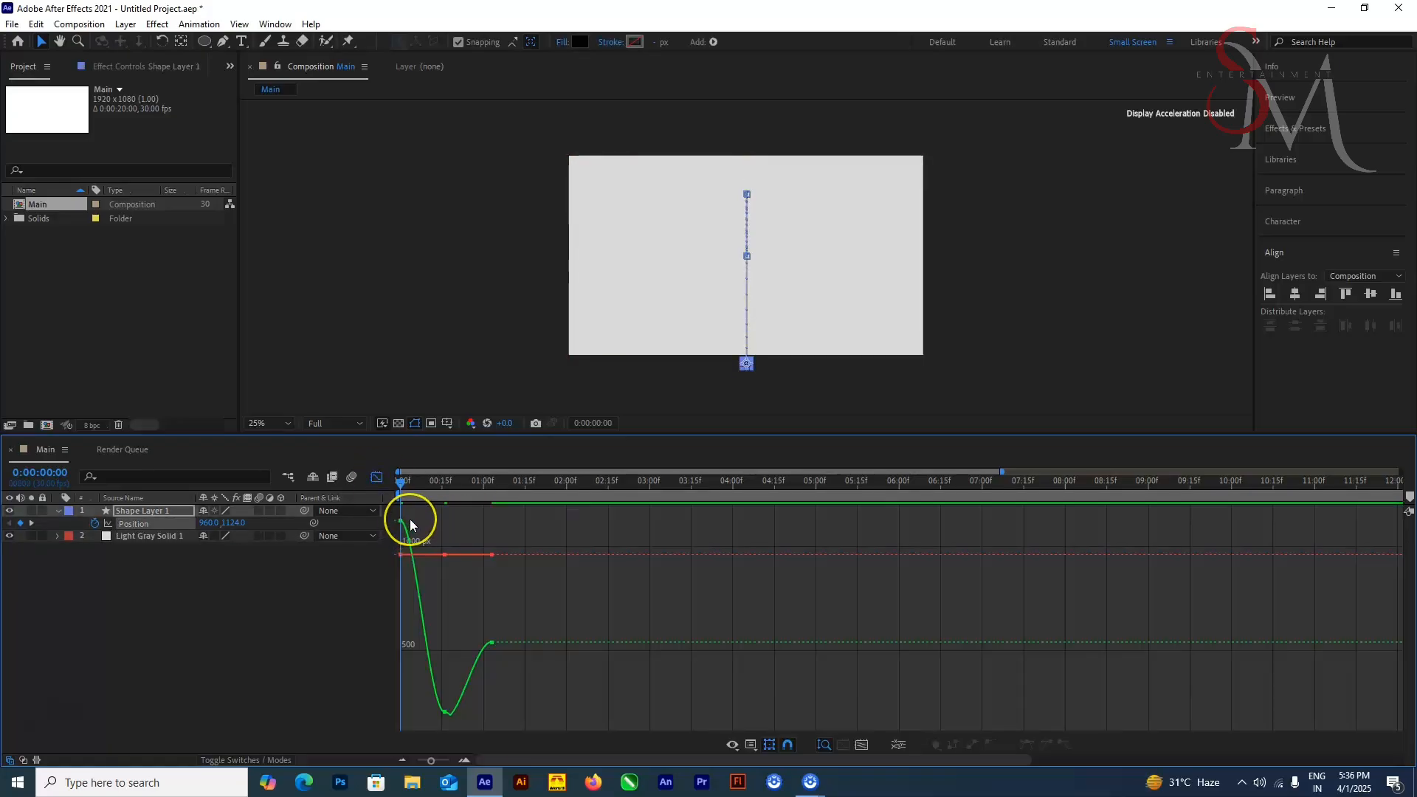
{"action": "right_click", "coordinate": [488, 597]}
{"action": "left_click", "coordinate": [542, 451]}
{"action": "left_click_drag", "start_coordinate": [535, 694], "coordinate": [397, 731]}
{"action": "left_click_drag", "start_coordinate": [475, 709], "coordinate": [503, 714]}
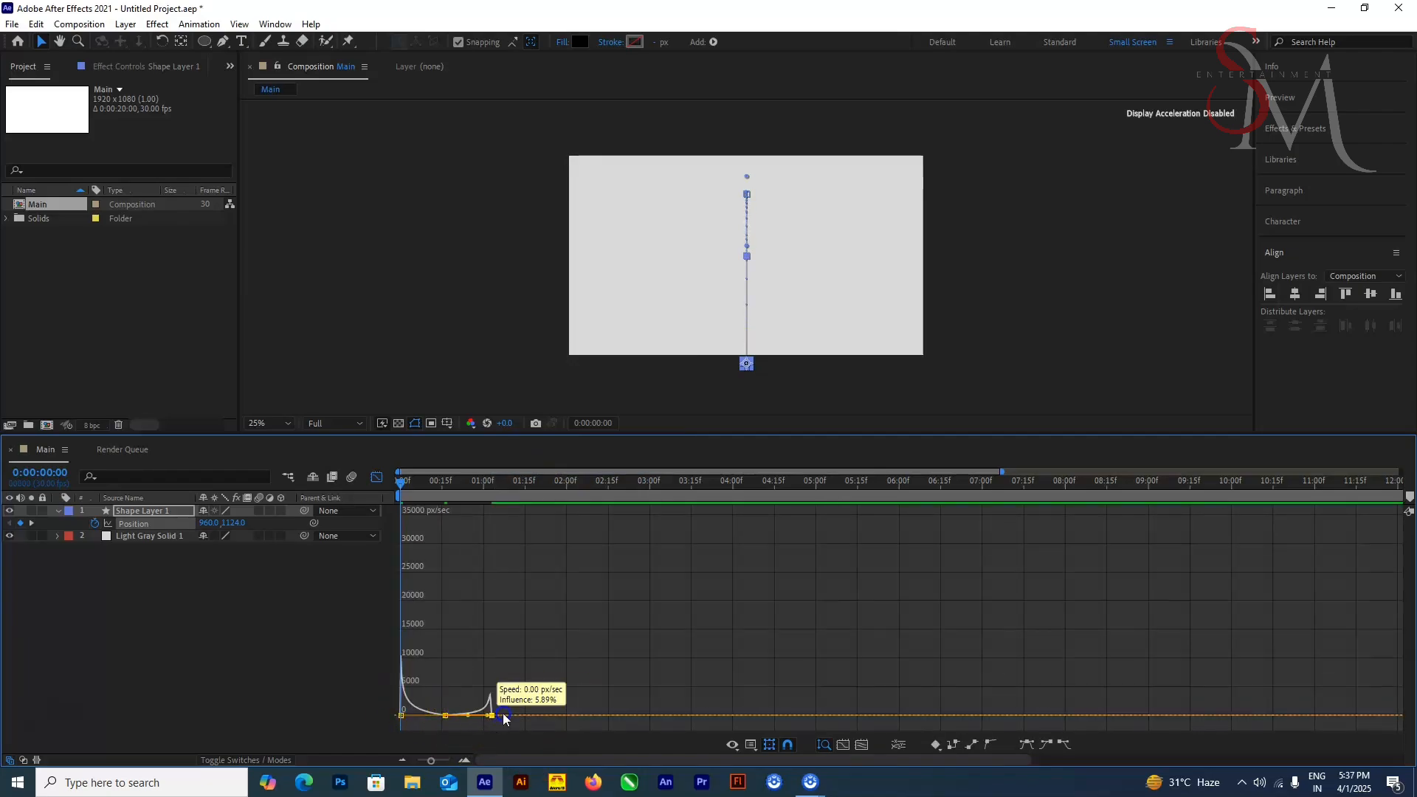
{"action": "key", "text": "shift+F3"}
{"action": "key", "text": "space"}
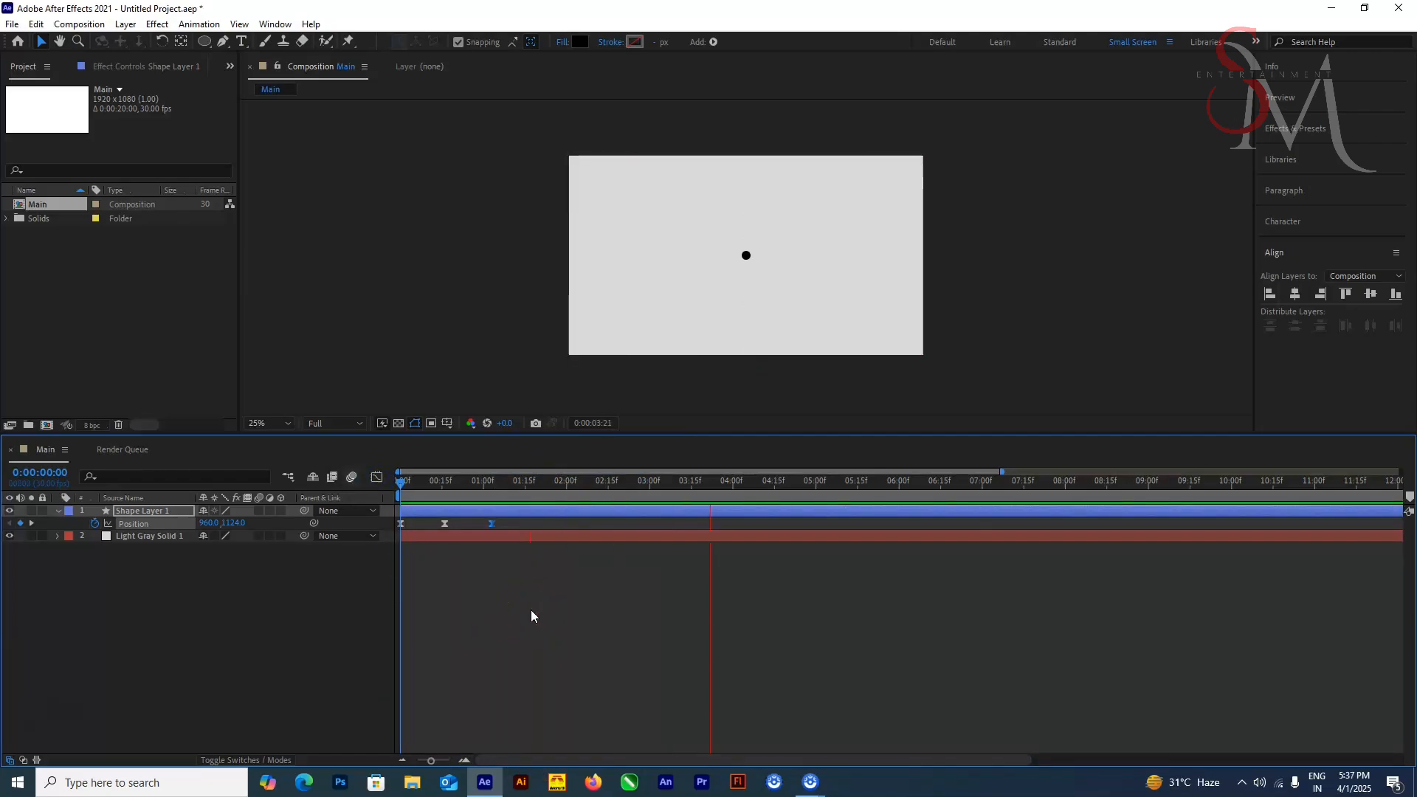
{"action": "key", "text": "space"}
Step: Trim the end of Shape Layer 1 to its last position keyframe at 0:00:01:03
{"action": "key", "text": "k"}
{"action": "key", "text": "k"}
{"action": "left_click", "coordinate": [503, 532]}
{"action": "left_click", "coordinate": [509, 512]}
{"action": "key", "text": "alt+bracketright"}
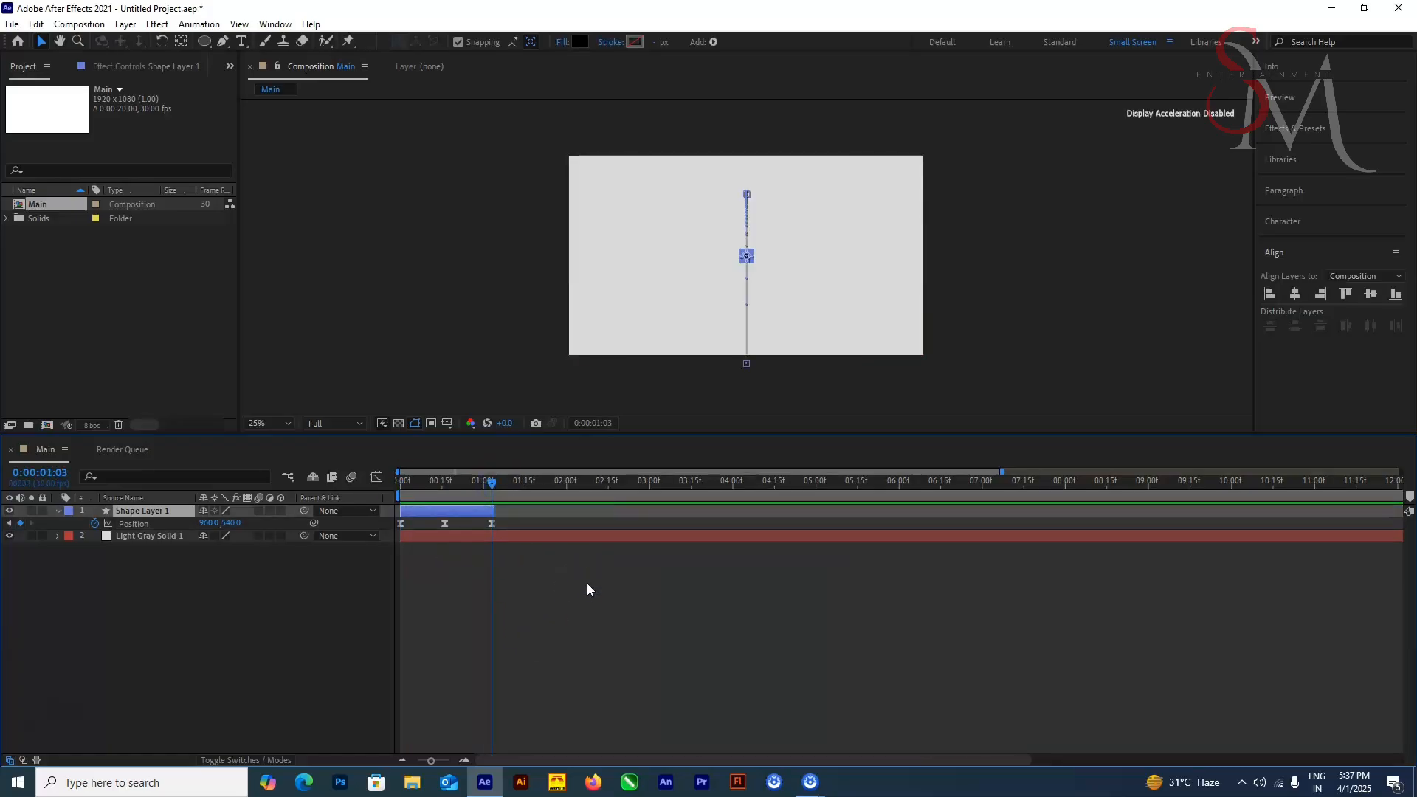
Step: Duplicate Shape Layer 1 with the copy starting at 0:00:01:03, and remove the copy's position keyframes
{"action": "left_click", "coordinate": [231, 522]}
{"action": "key", "text": "ctrl+d"}
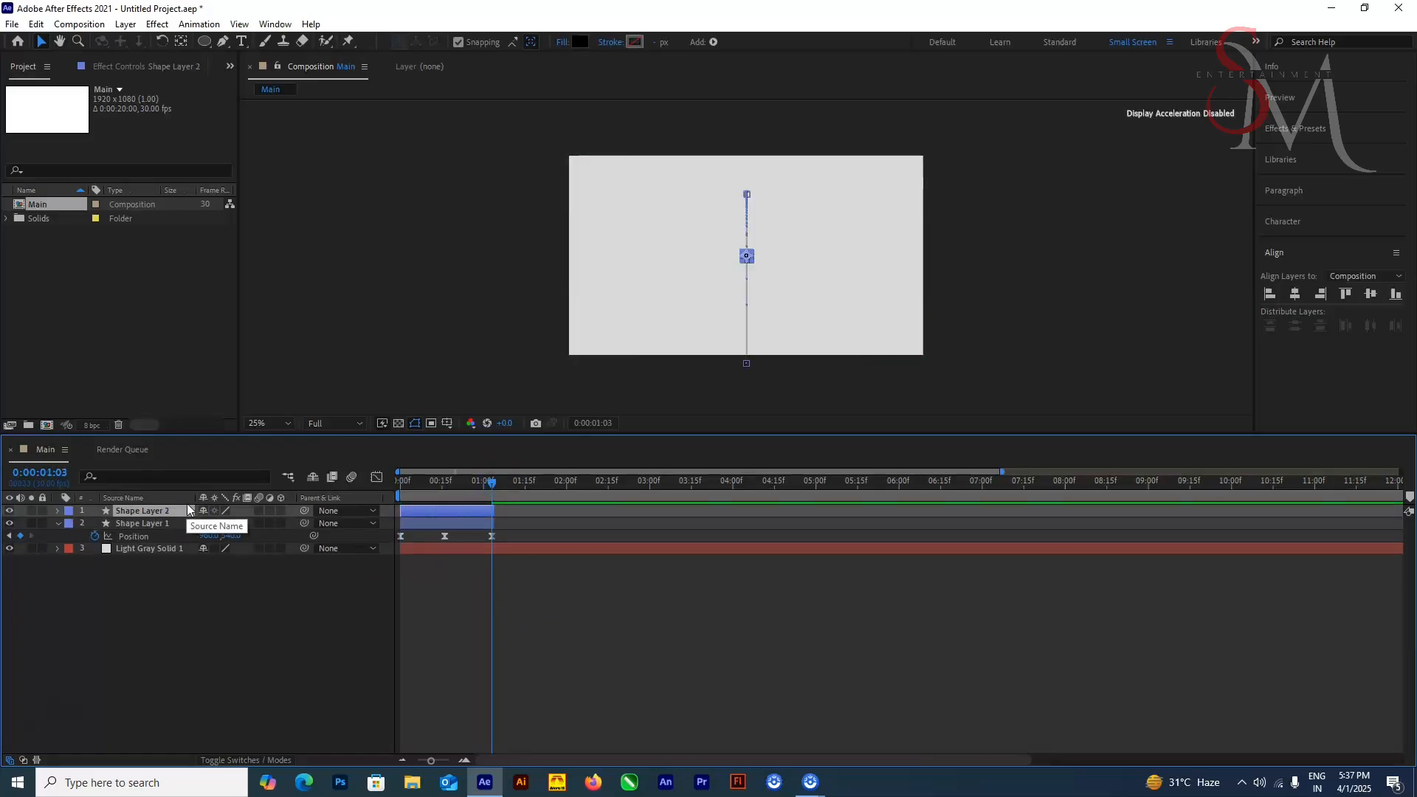
{"action": "key", "text": "bracketleft"}
{"action": "key", "text": "p"}
{"action": "left_click", "coordinate": [117, 524]}
{"action": "key", "text": "Delete"}
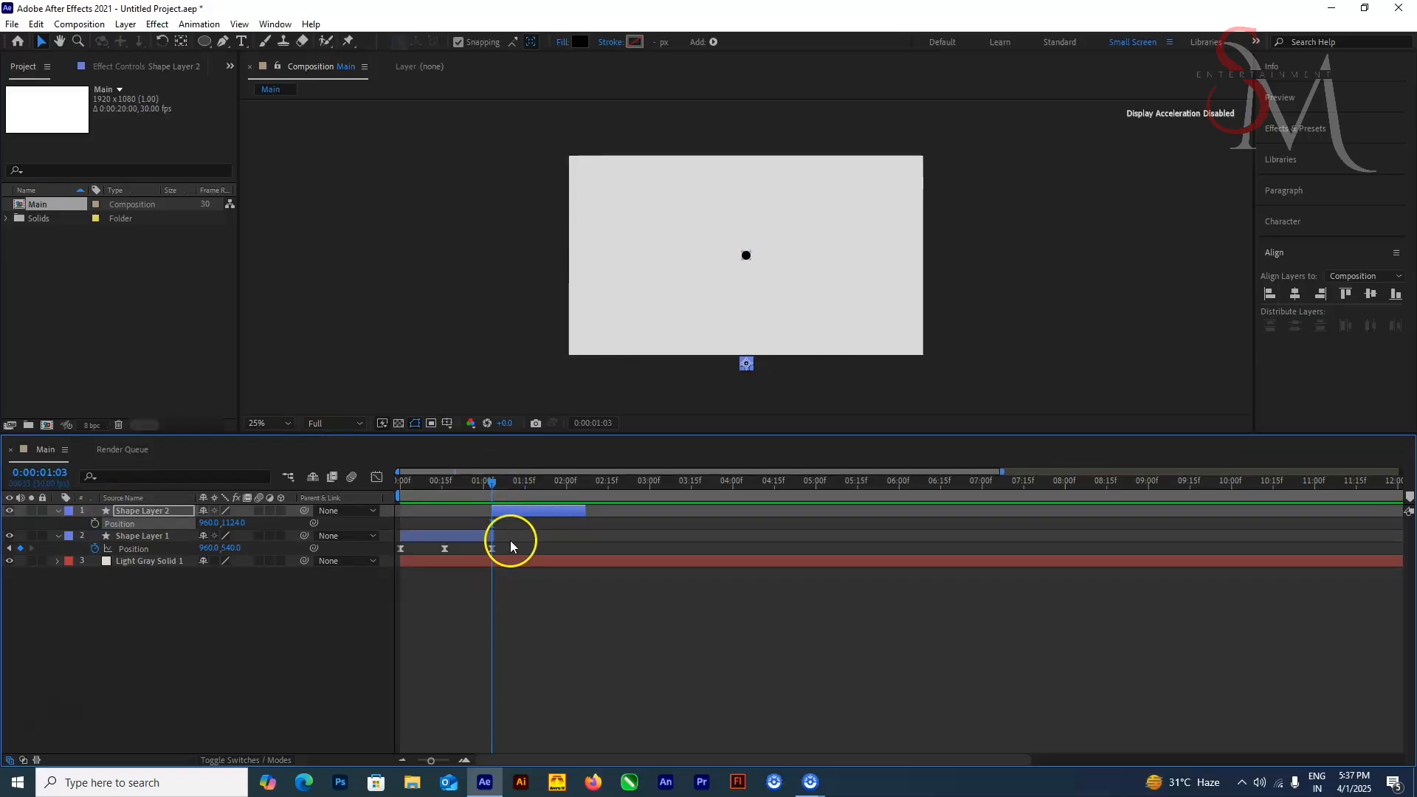
Step: Centre the copied dot in the composition at 960, 540 and extend Shape Layer 2 to the composition's end
{"action": "left_click", "coordinate": [1295, 294]}
{"action": "left_click", "coordinate": [1371, 293]}
{"action": "key", "text": "ctrl+z"}
{"action": "key", "text": "ctrl+z"}
{"action": "key", "text": "ctrl+z"}
{"action": "key", "text": "ctrl+shift+z"}
{"action": "key", "text": "ctrl+shift+z"}
{"action": "key", "text": "ctrl+shift+z"}
{"action": "left_click_drag", "start_coordinate": [585, 509], "coordinate": [1410, 456]}
{"action": "left_click_drag", "start_coordinate": [706, 724], "coordinate": [148, 731]}
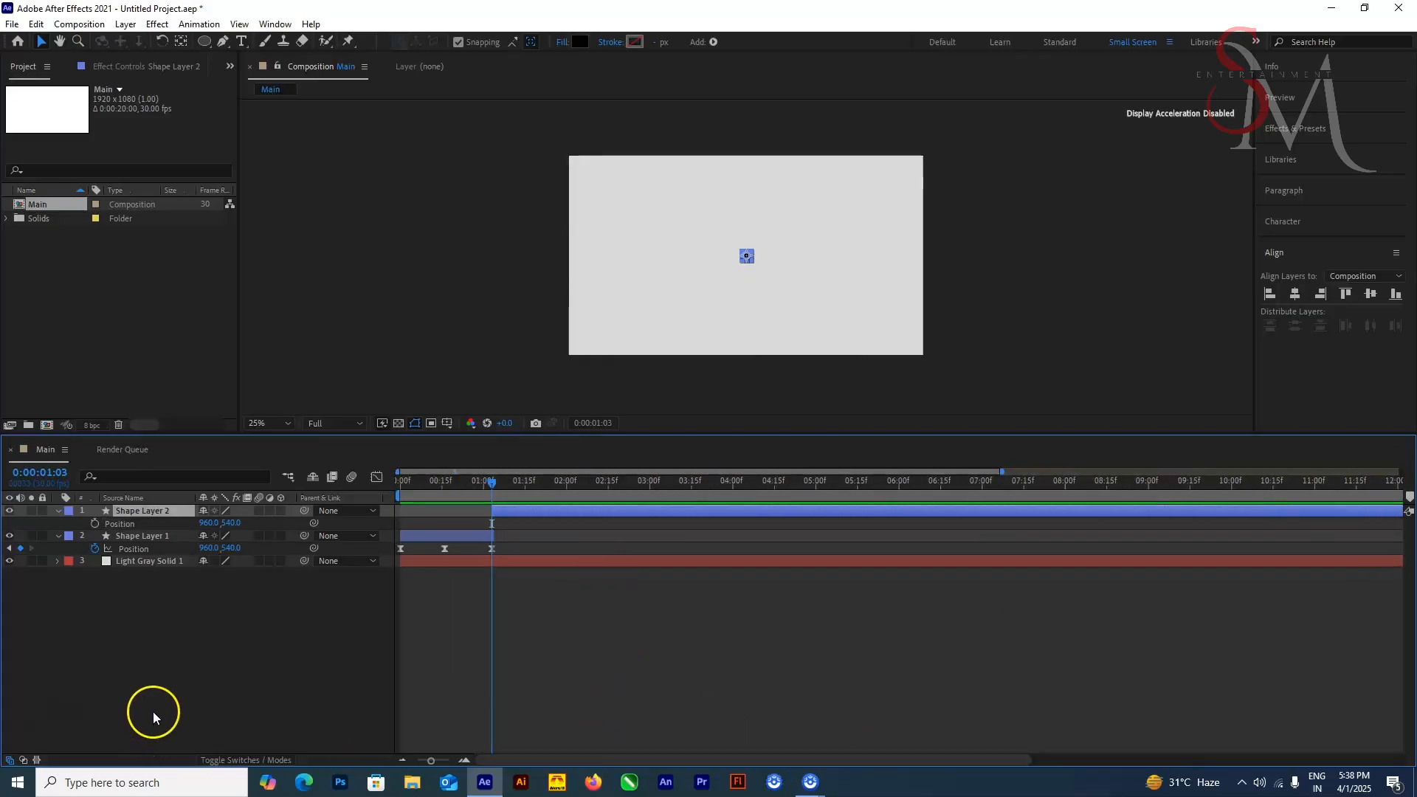
Step: With no layer selected, set the Ellipse tool to no fill and a 9 px black stroke
{"action": "left_click", "coordinate": [144, 667]}
{"action": "key", "text": "q"}
{"action": "left_click_drag", "start_coordinate": [1235, 13], "coordinate": [1259, 60]}
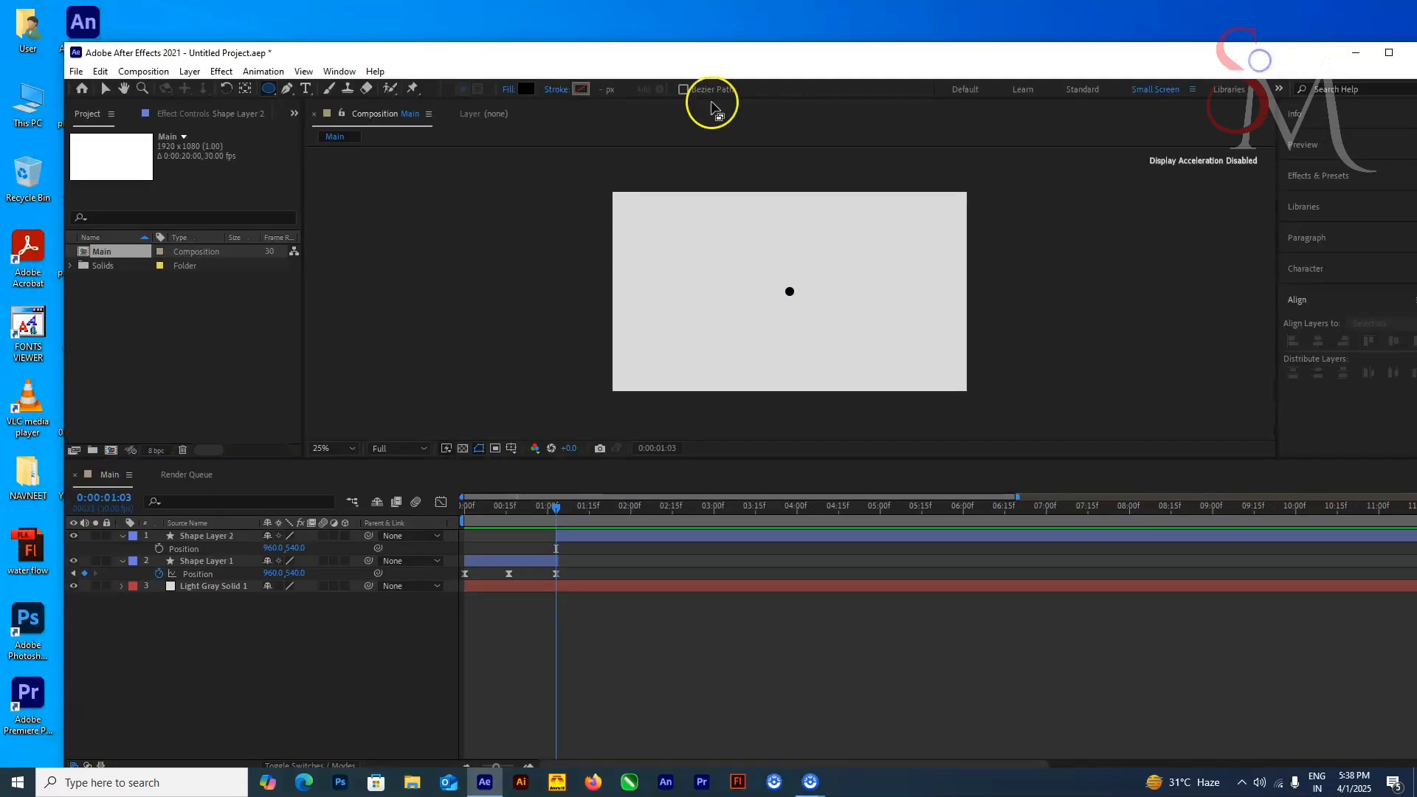
{"action": "left_click", "coordinate": [581, 89]}
{"action": "left_click", "coordinate": [851, 304]}
{"action": "left_click", "coordinate": [509, 89]}
{"action": "left_click", "coordinate": [635, 349]}
{"action": "left_click", "coordinate": [691, 433]}
{"action": "left_click", "coordinate": [602, 89]}
{"action": "type", "text": "9"}
{"action": "key", "text": "Return"}
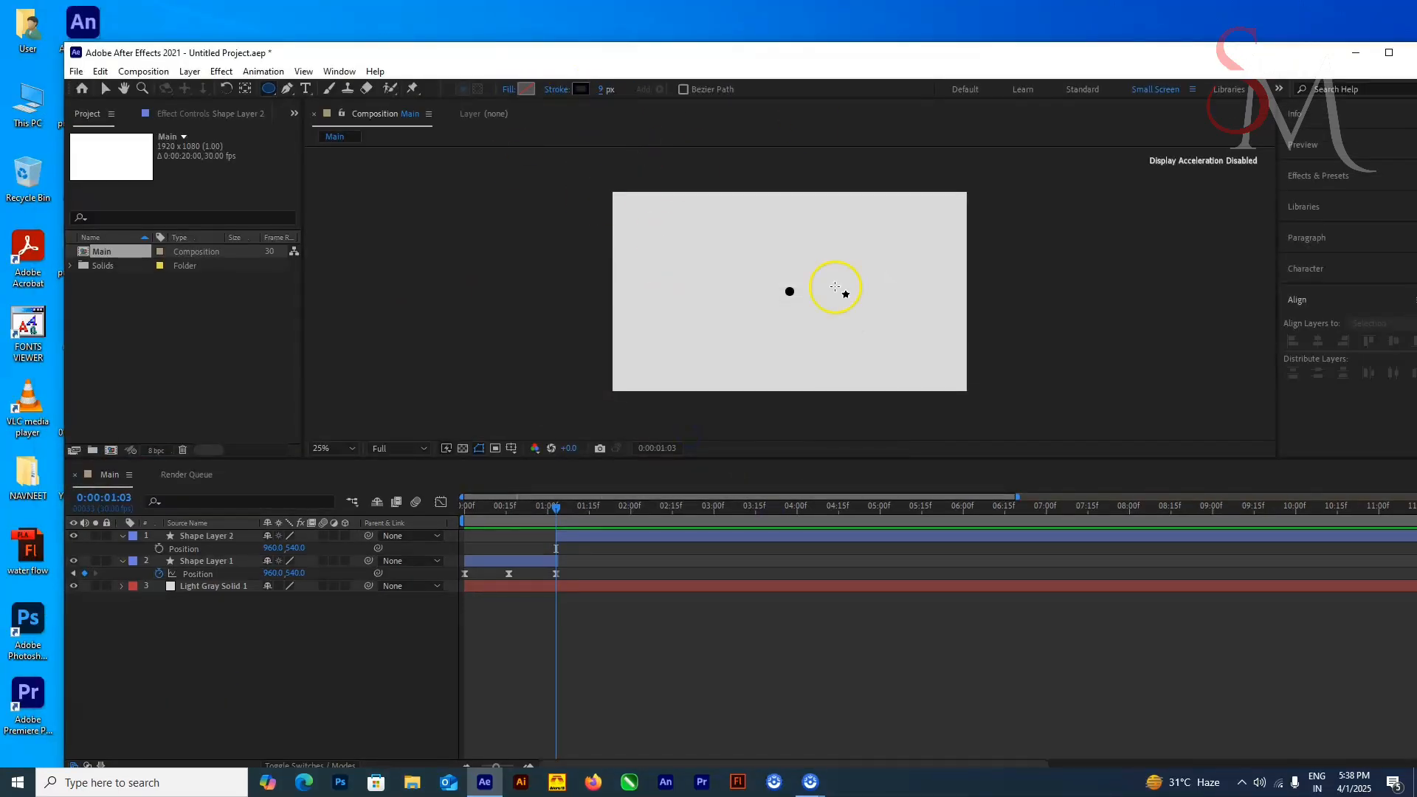
Step: Draw a circle outline around the dot and centre it horizontally and vertically in the composition
{"action": "double_click", "coordinate": [834, 53]}
{"action": "left_click_drag", "start_coordinate": [746, 256], "coordinate": [788, 298]}
{"action": "left_click", "coordinate": [1295, 294]}
{"action": "left_click", "coordinate": [1371, 294]}
{"action": "left_click", "coordinate": [1296, 294]}
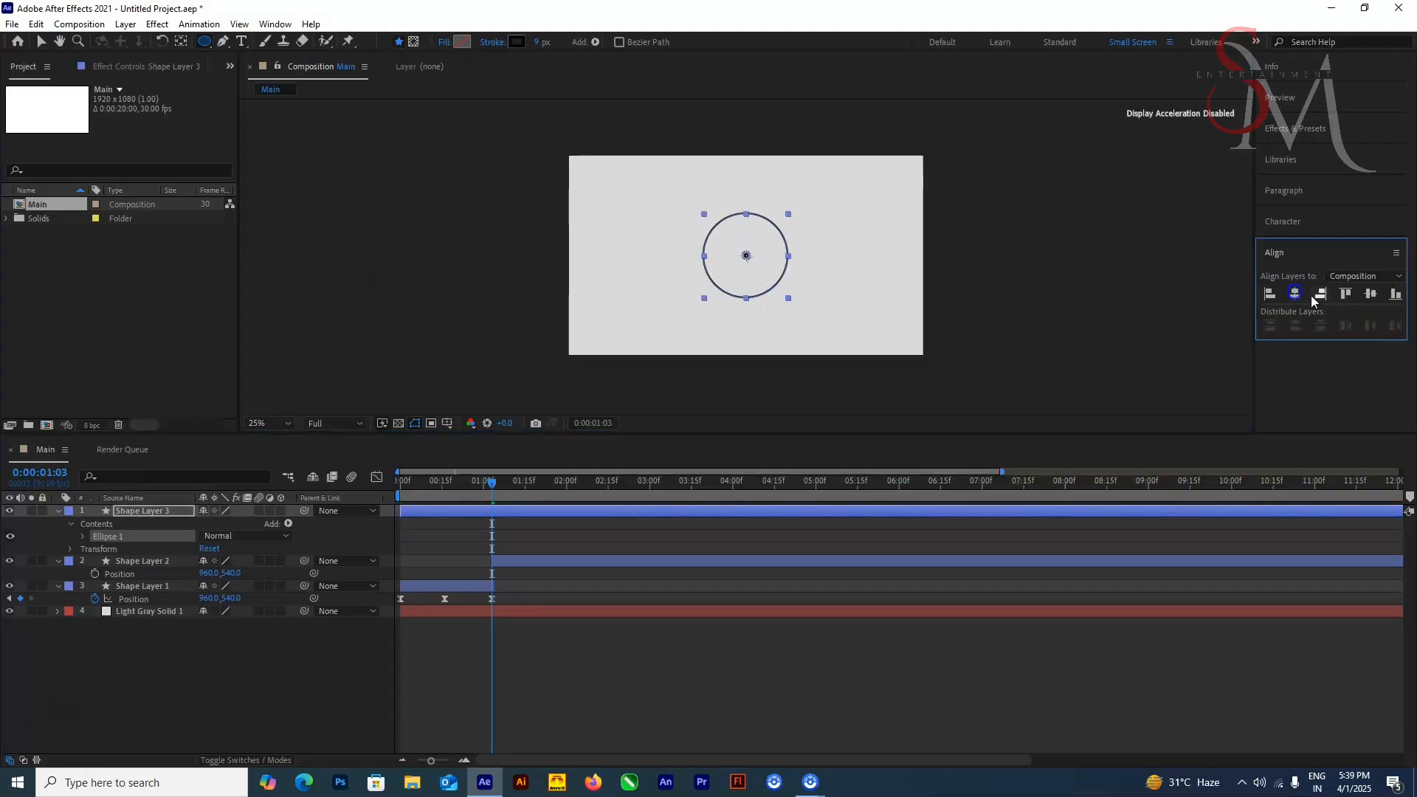
{"action": "left_click", "coordinate": [1189, 372]}
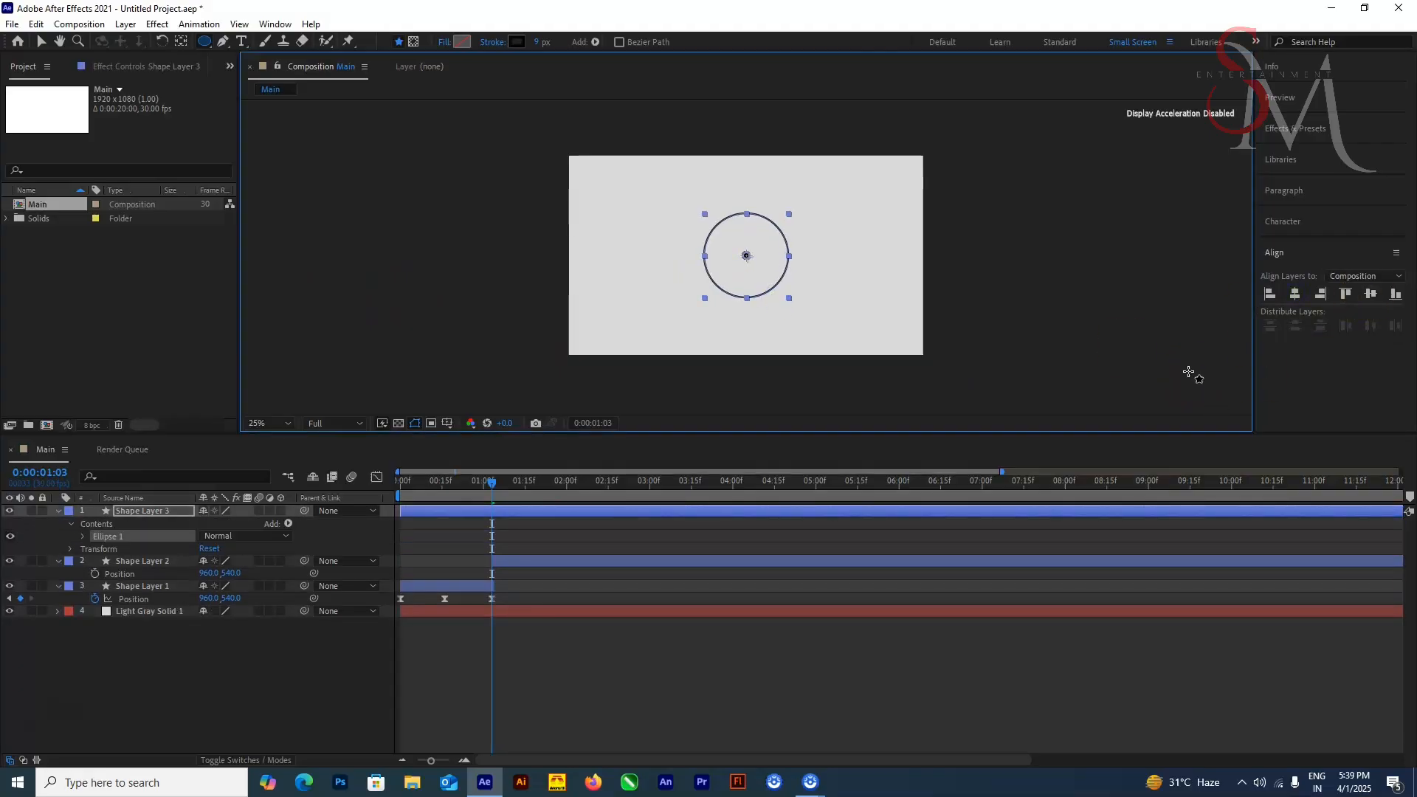
Step: Set the circle's ellipse path size to 300 and preview the animation from the start
{"action": "left_click", "coordinate": [83, 536]}
{"action": "left_click", "coordinate": [96, 549]}
{"action": "left_click", "coordinate": [223, 561]}
{"action": "type", "text": "300"}
{"action": "key", "text": "Return"}
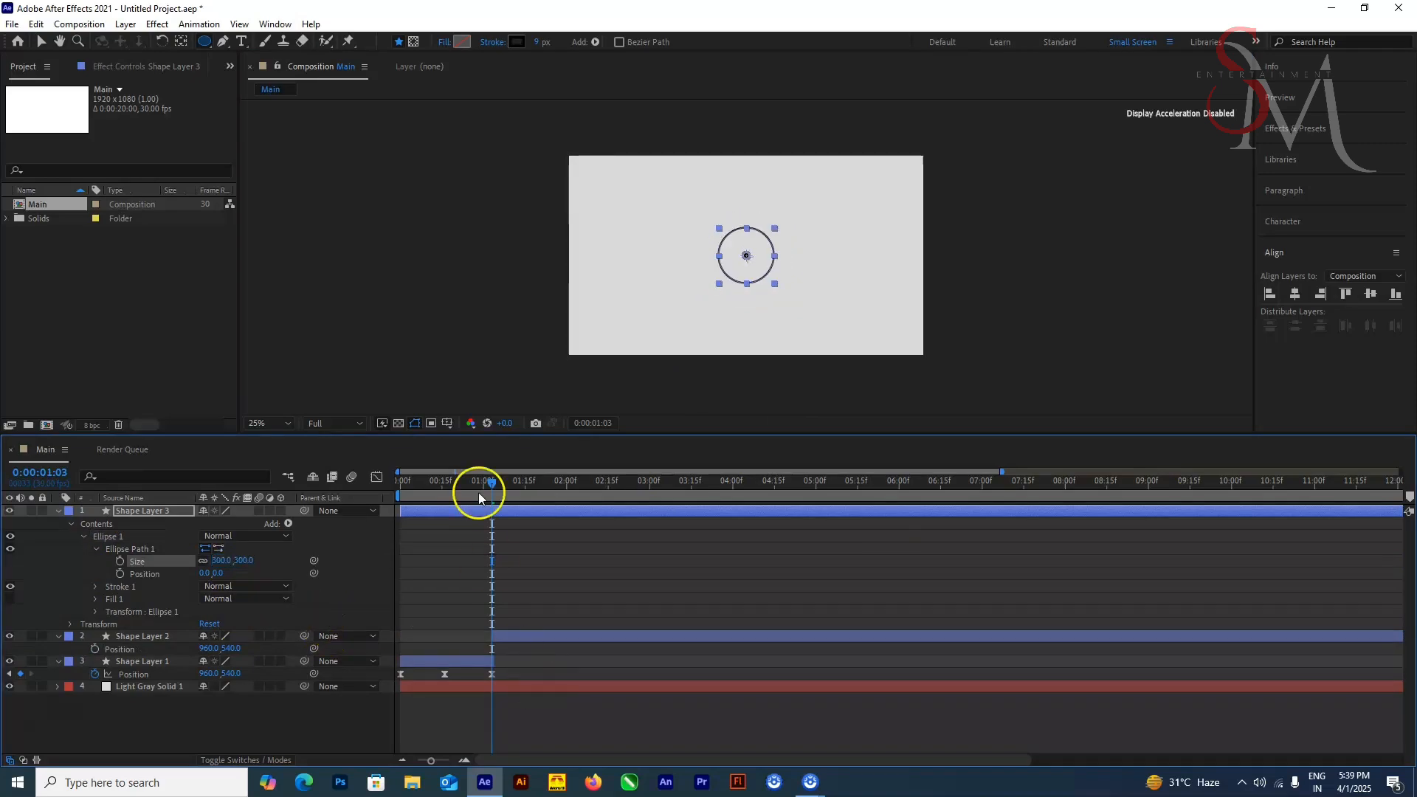
{"action": "left_click_drag", "start_coordinate": [491, 484], "coordinate": [400, 484]}
{"action": "left_click", "coordinate": [588, 722]}
{"action": "key", "text": "space"}
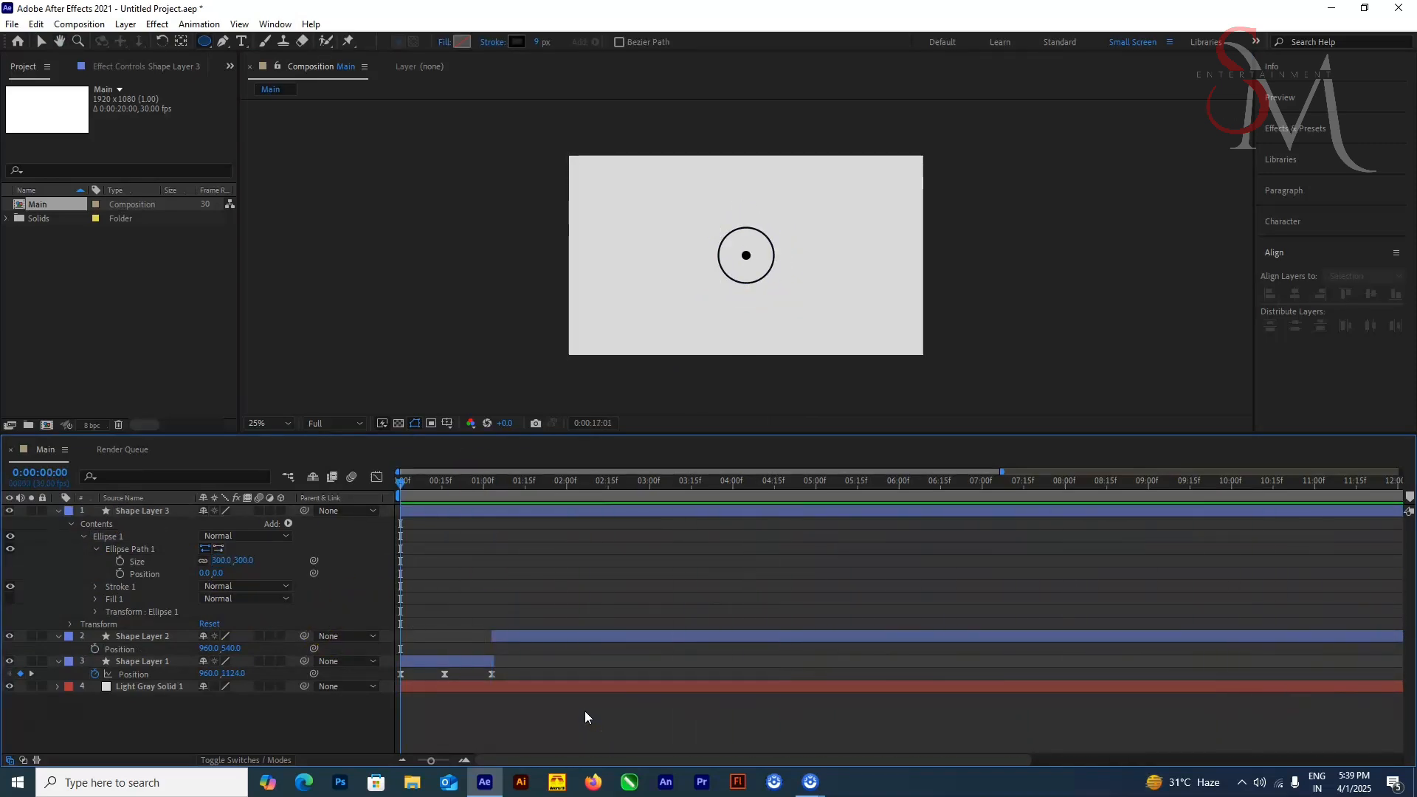
Step: Duplicate the circle layer and set the ellipse path size of Shape Layer 3 to 600
{"action": "left_click", "coordinate": [156, 511]}
{"action": "key", "text": "ctrl+d"}
{"action": "left_click", "coordinate": [247, 574]}
{"action": "type", "text": "600"}
{"action": "key", "text": "Return"}
Step: Duplicate the 600 circle and set the ellipse path size of Shape Layer 3 to 900
{"action": "left_click", "coordinate": [156, 523]}
{"action": "key", "text": "ctrl+d"}
{"action": "left_click", "coordinate": [246, 586]}
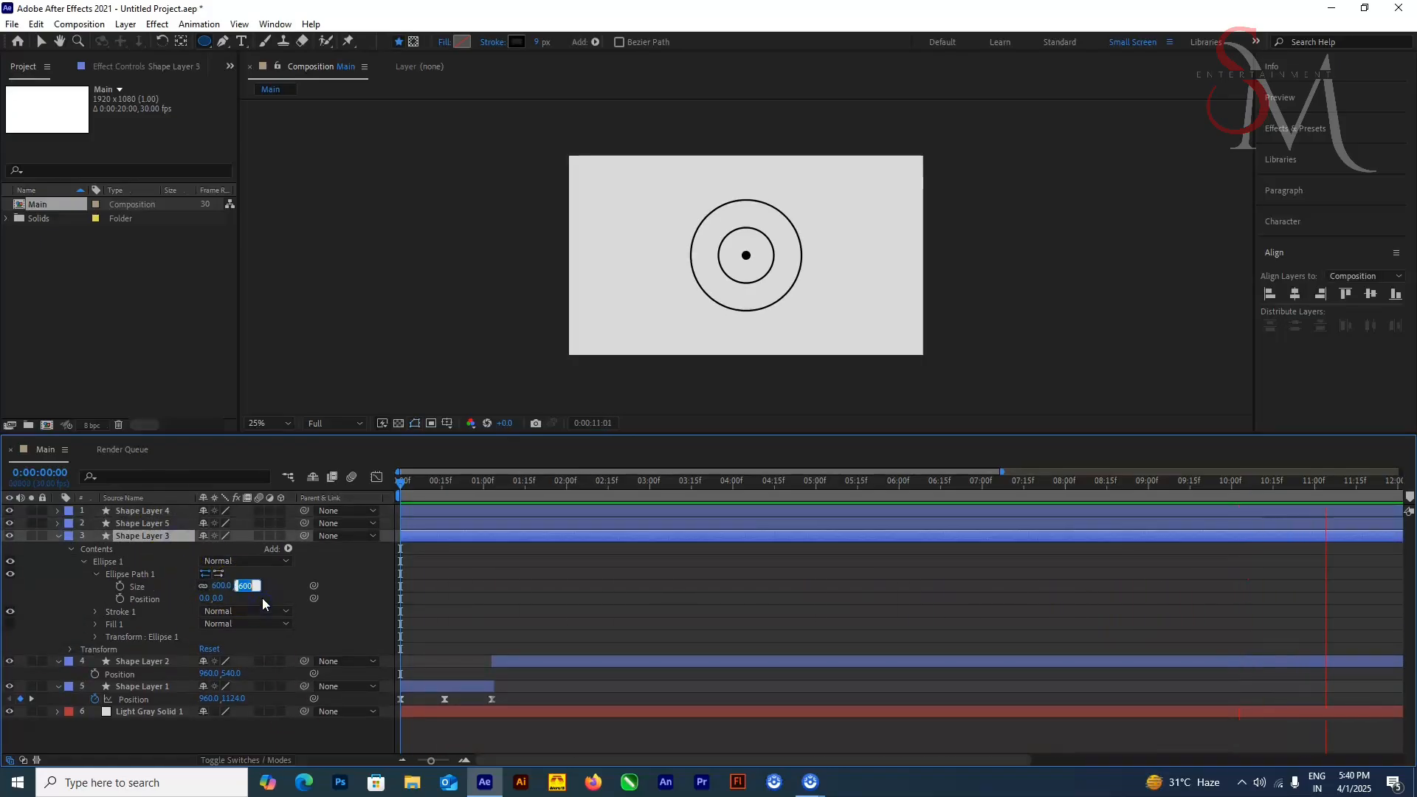
{"action": "type", "text": "900"}
{"action": "key", "text": "Return"}
{"action": "left_click", "coordinate": [177, 513]}
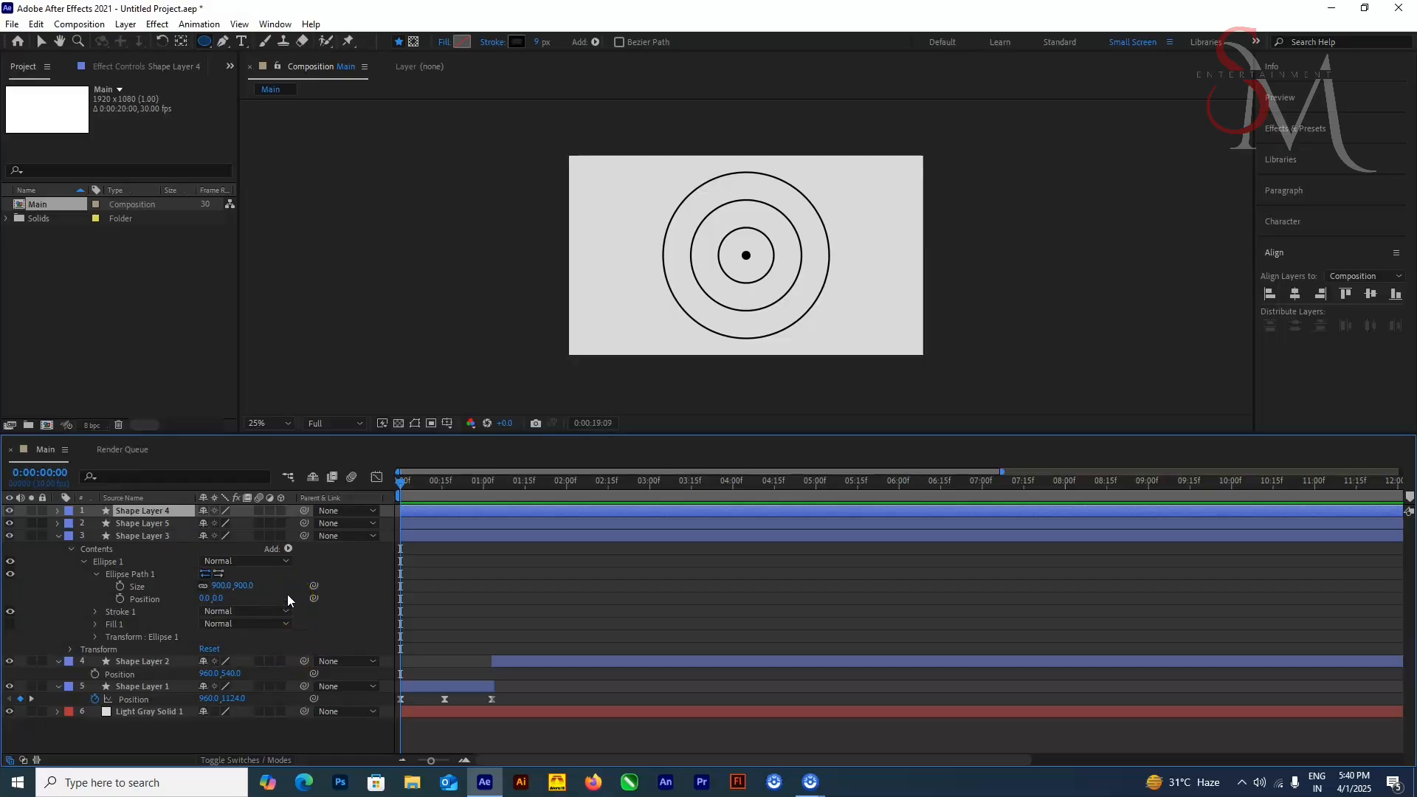
Step: Duplicate the 900 circle, set Shape Layer 3's ellipse path size to 1200 and return to the first frame
{"action": "left_click", "coordinate": [153, 536]}
{"action": "key", "text": "ctrl+d"}
{"action": "left_click", "coordinate": [225, 599]}
{"action": "type", "text": "1200"}
{"action": "key", "text": "Return"}
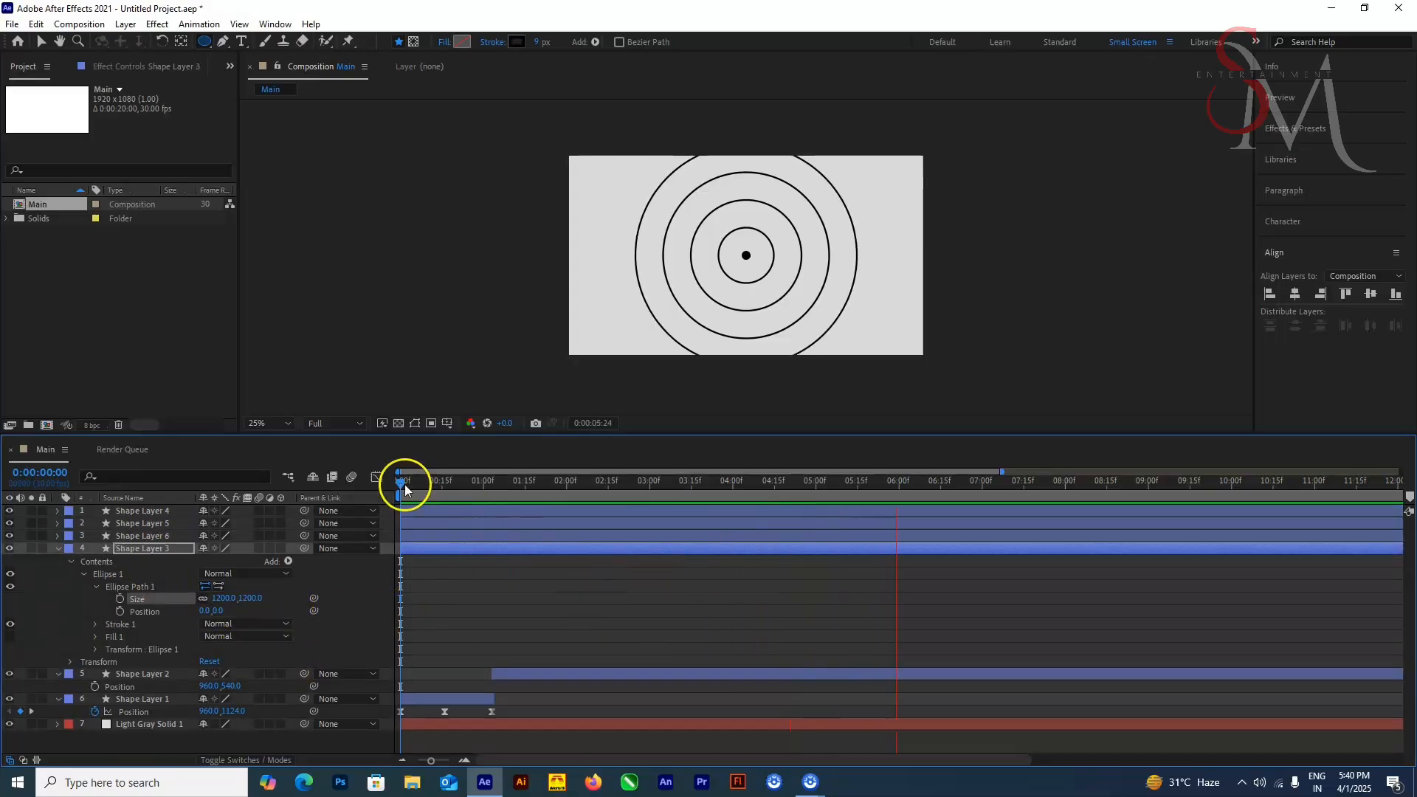
{"action": "left_click", "coordinate": [404, 484]}
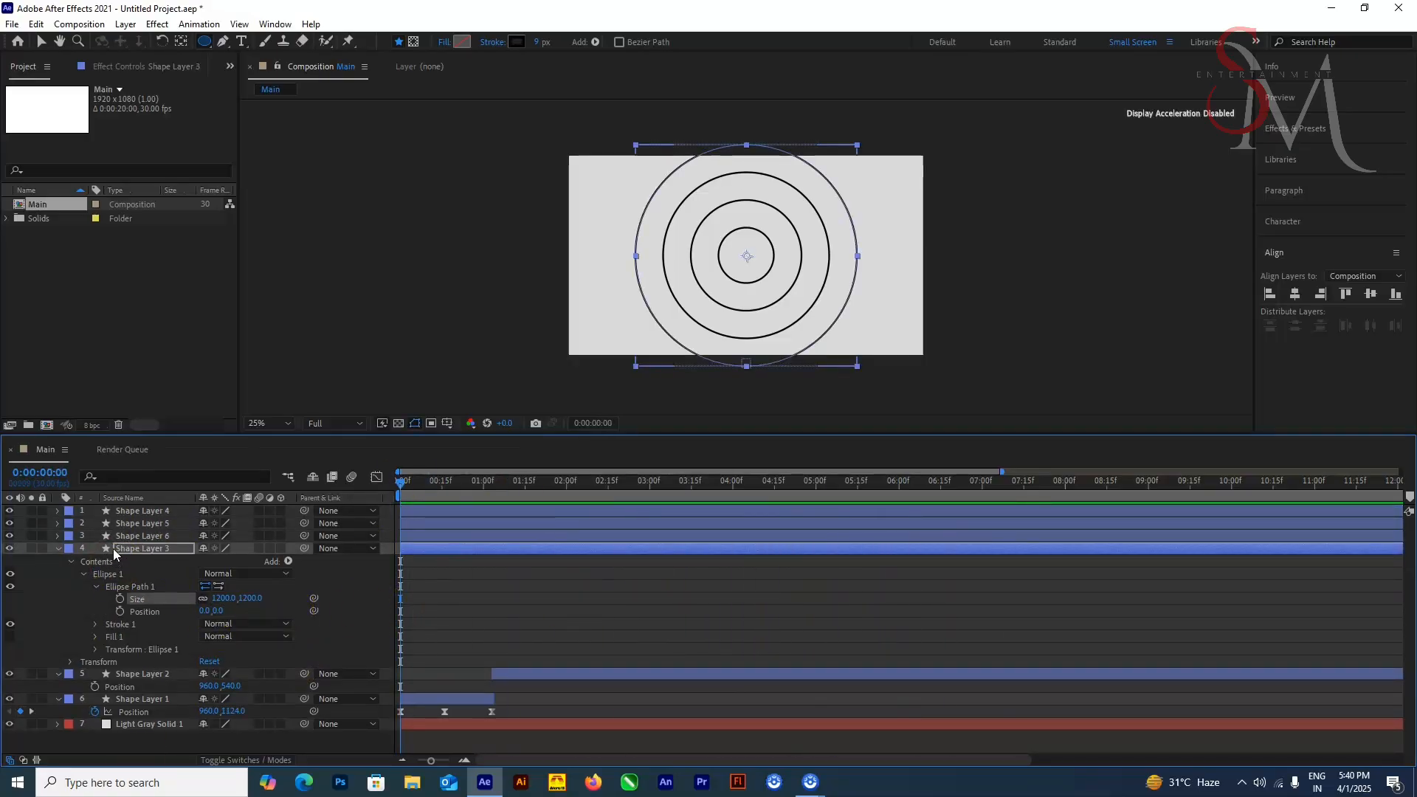
Step: Set the stroke width of all four circle layers to 1 px
{"action": "left_click", "coordinate": [140, 549]}
{"action": "left_click", "coordinate": [164, 512], "text": "shift"}
{"action": "left_click", "coordinate": [538, 42]}
{"action": "type", "text": "1"}
{"action": "key", "text": "Return"}
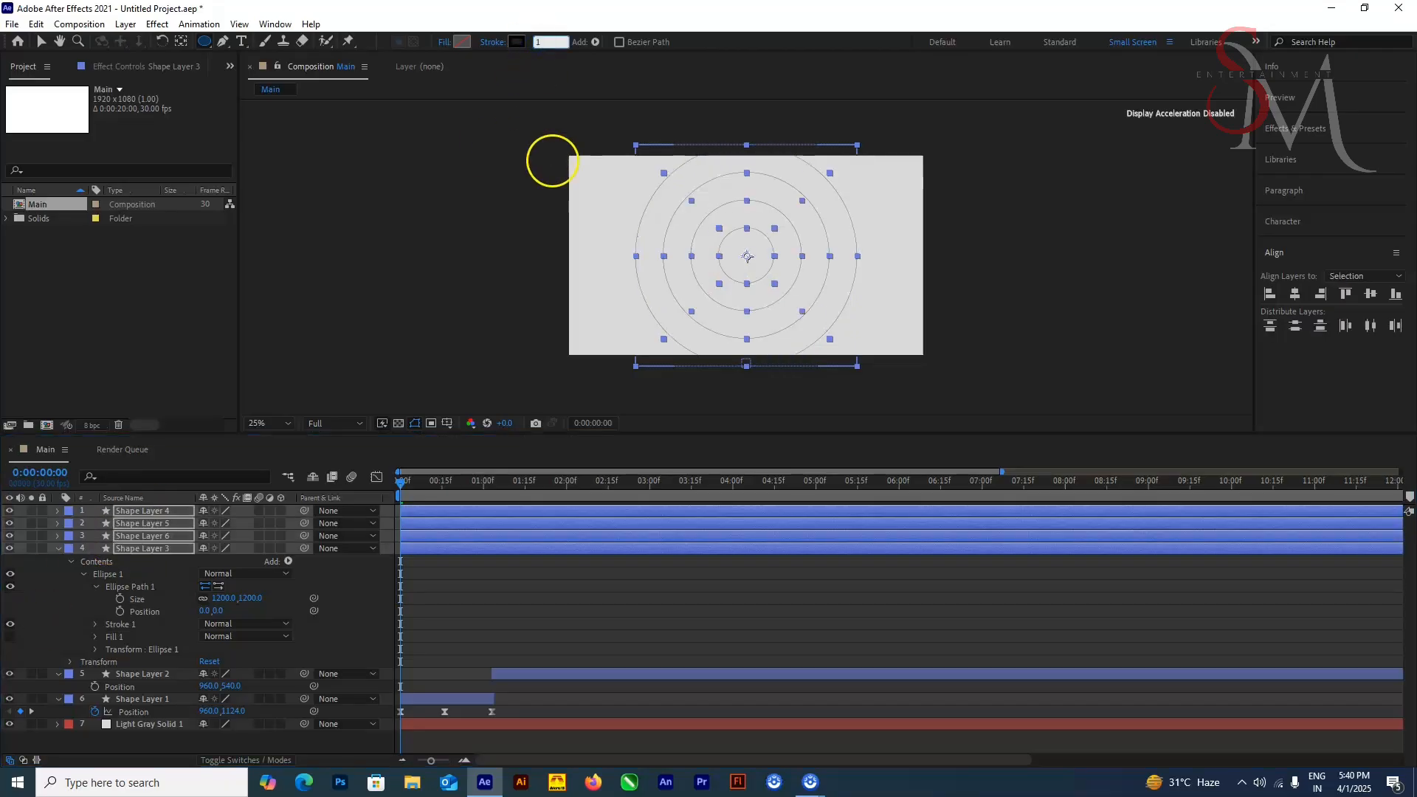
{"action": "left_click", "coordinate": [472, 607]}
Step: Save the project as "minimal circle motion graphics text animation"
{"action": "key", "text": "ctrl+s"}
{"action": "type", "text": "mi"}
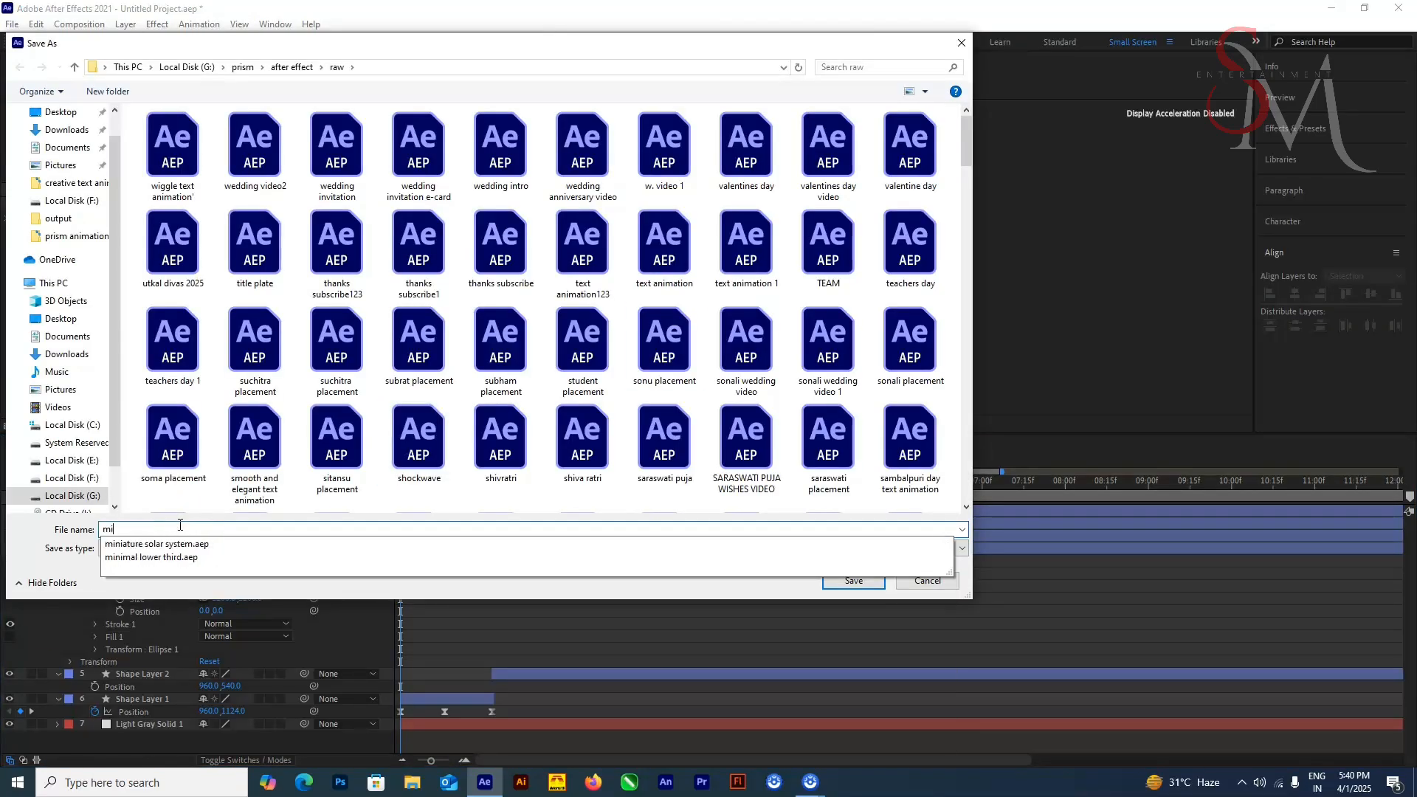
{"action": "type", "text": "nimal circle motion graphics"}
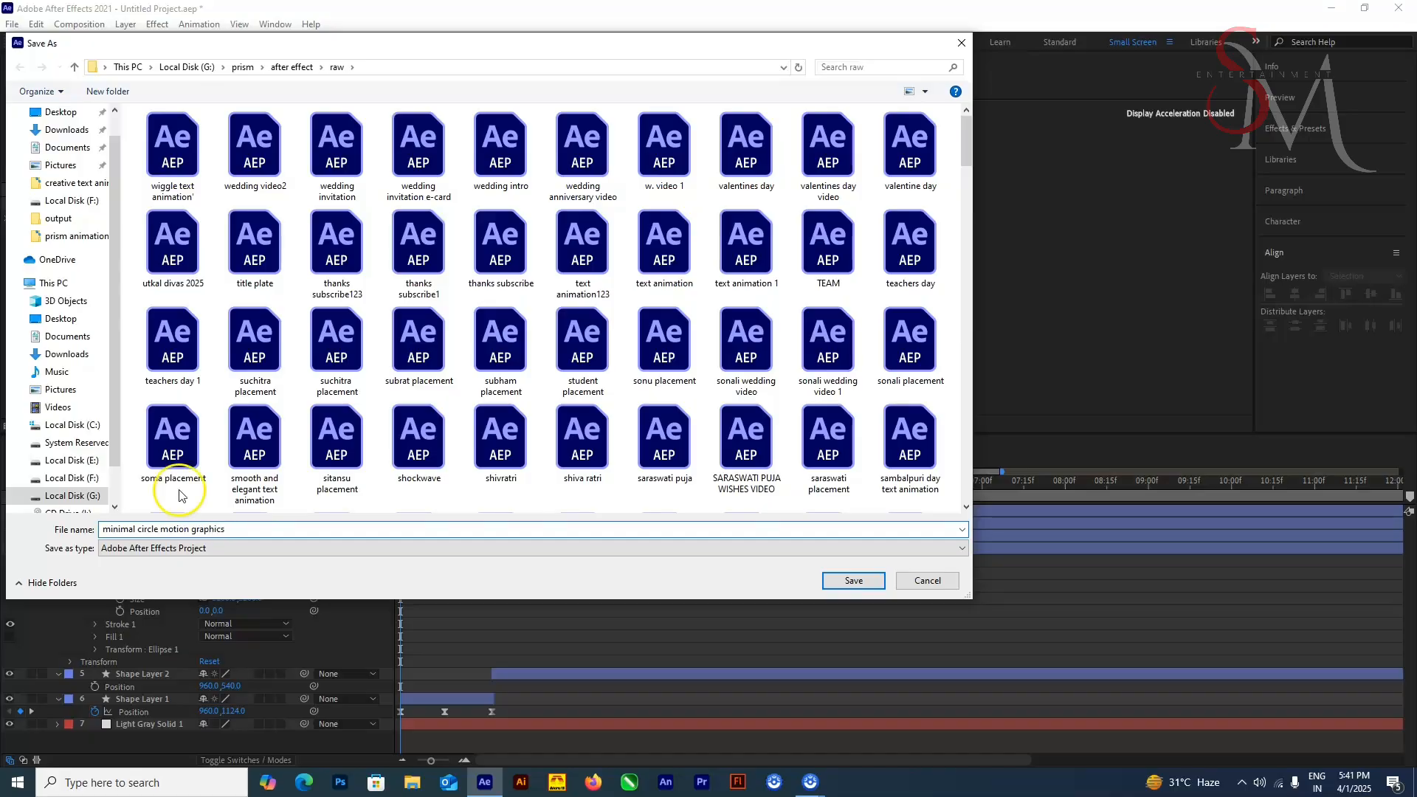
{"action": "type", "text": " text animation"}
{"action": "key", "text": "Return"}
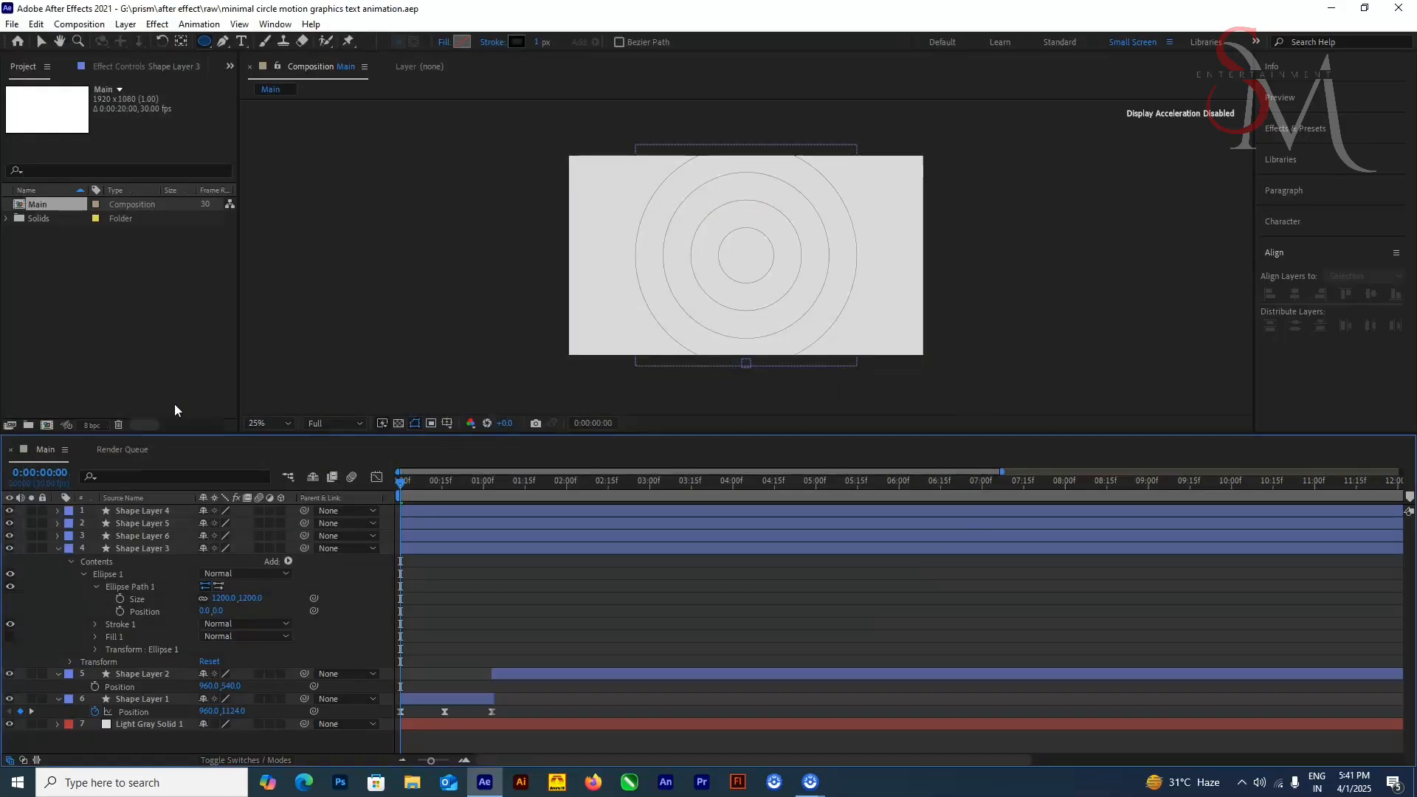
Step: Trim the starts of the four circle layers to 0:00:01:03 and play back the result
{"action": "left_click_drag", "start_coordinate": [401, 483], "coordinate": [493, 539]}
{"action": "left_click", "coordinate": [503, 547]}
{"action": "left_click", "coordinate": [502, 510], "text": "shift"}
{"action": "key", "text": "alt+bracketleft"}
{"action": "key", "text": "space"}
{"action": "left_click_drag", "start_coordinate": [493, 485], "coordinate": [548, 533]}
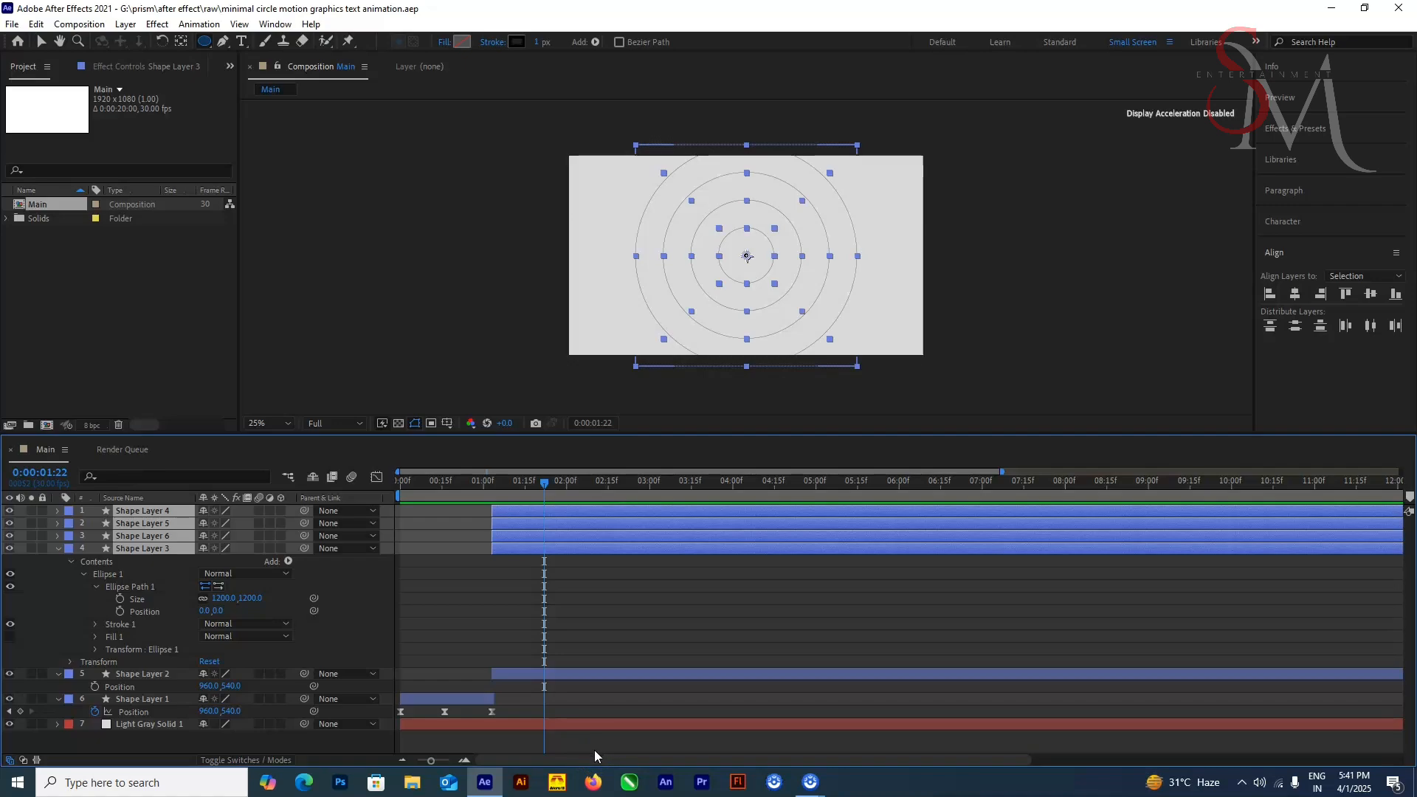
Step: Bring Shape Layer 2 to the top of the layer stack with a red label and save the project
{"action": "left_click", "coordinate": [139, 674]}
{"action": "key", "text": "ctrl+shift+bracketright"}
{"action": "right_click", "coordinate": [74, 511]}
{"action": "left_click", "coordinate": [71, 510]}
{"action": "left_click", "coordinate": [103, 258]}
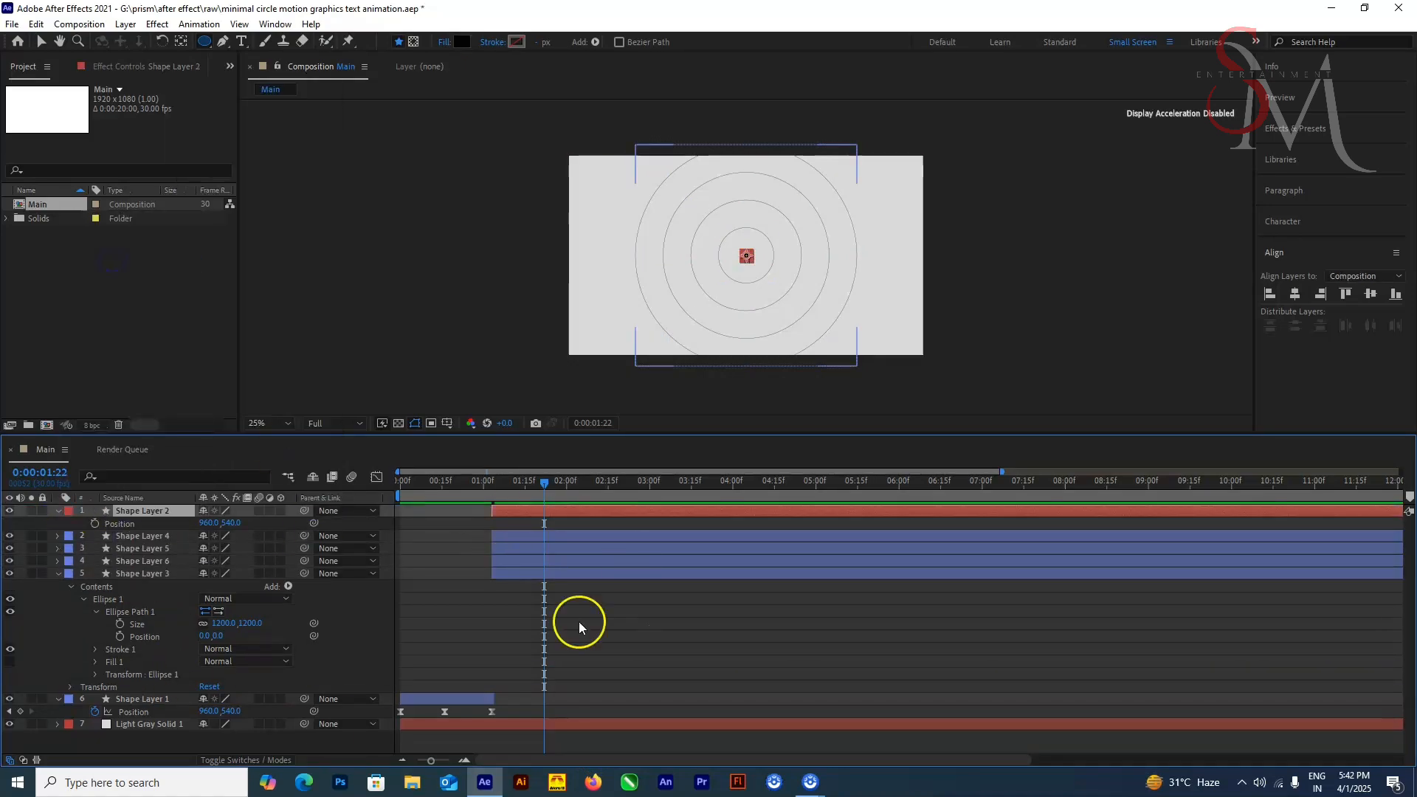
{"action": "left_click_drag", "start_coordinate": [544, 484], "coordinate": [553, 533]}
{"action": "key", "text": "ctrl+s"}
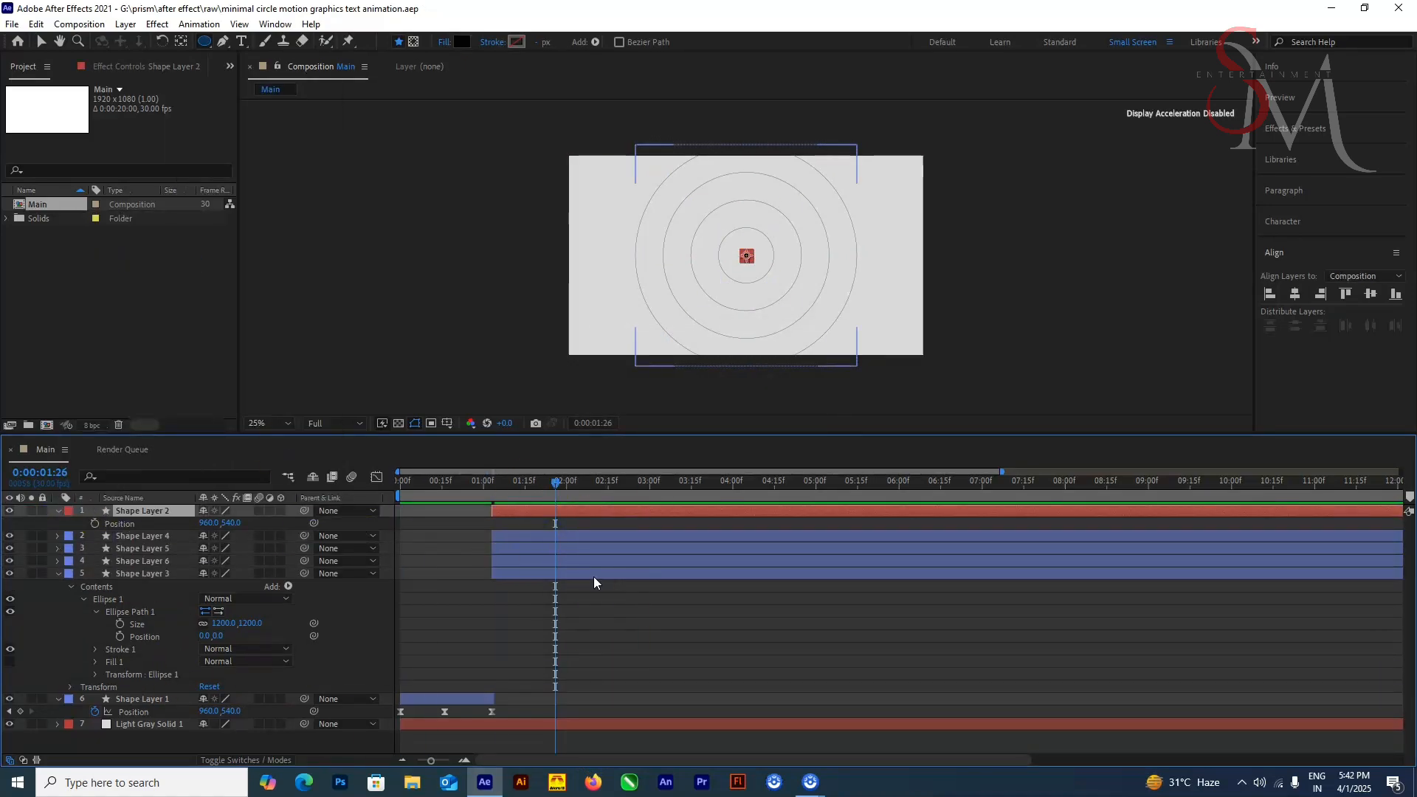
Step: Extend Shape Layer 1 to 0:00:01:07 and trim the starts of Shape Layer 2 and the four circles to that time
{"action": "left_click_drag", "start_coordinate": [555, 484], "coordinate": [503, 534]}
{"action": "left_click_drag", "start_coordinate": [493, 699], "coordinate": [502, 699]}
{"action": "left_click_drag", "start_coordinate": [509, 585], "coordinate": [524, 510]}
{"action": "key", "text": "alt+bracketleft"}
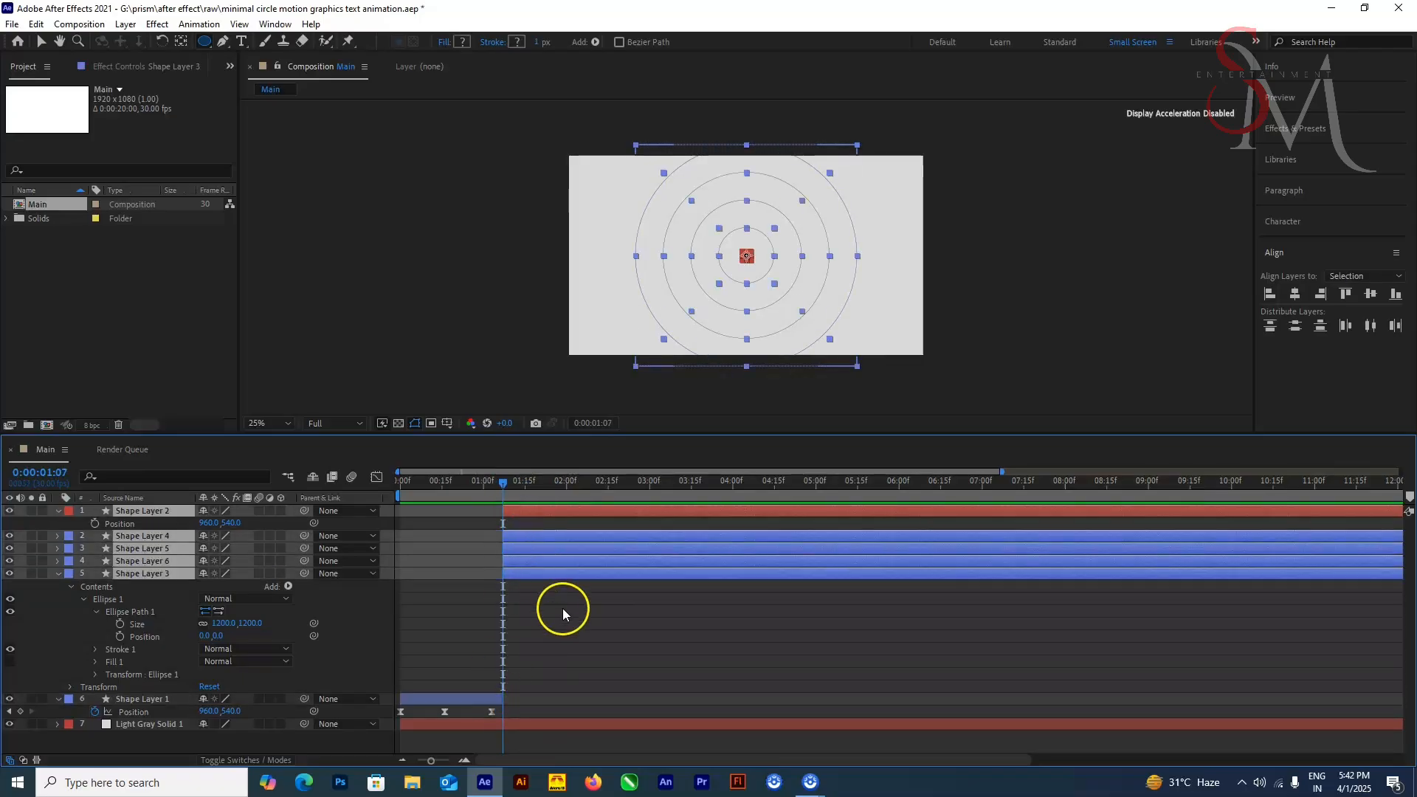
{"action": "left_click", "coordinate": [580, 654]}
Step: Start keyframing Shape Layer 2's position at 0:00:01:07 and move the dot upward at 0:00:02:29
{"action": "left_click", "coordinate": [94, 524]}
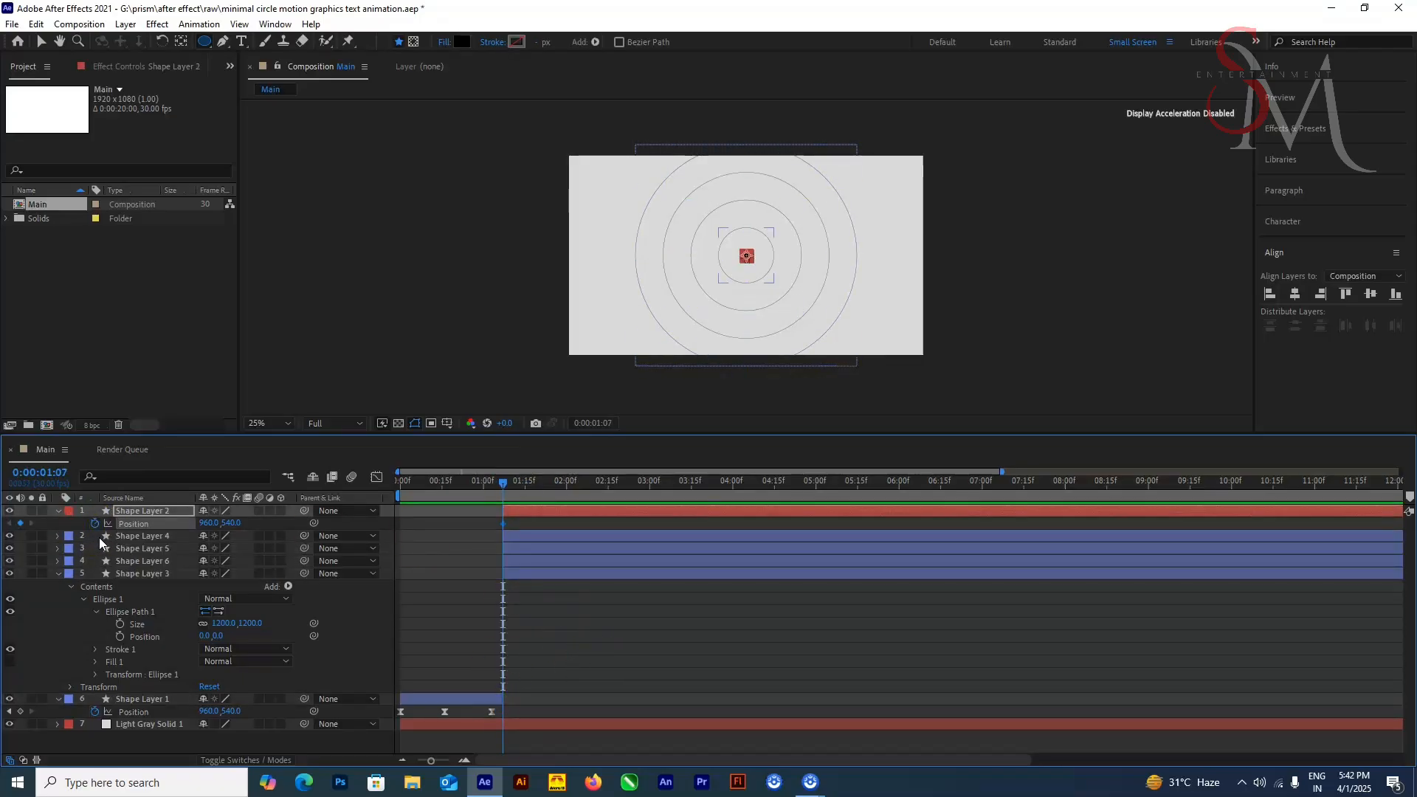
{"action": "left_click_drag", "start_coordinate": [502, 483], "coordinate": [650, 521]}
{"action": "key", "text": "shift+Up"}
{"action": "key", "text": "shift+Up"}
{"action": "key", "text": "shift+Up"}
{"action": "key", "text": "shift+Up"}
{"action": "key", "text": "shift+Up"}
{"action": "key", "text": "shift+Up"}
{"action": "key", "text": "shift+Up"}
{"action": "key", "text": "shift+Up"}
{"action": "key", "text": "shift+Up"}
{"action": "key", "text": "shift+Up"}
{"action": "key", "text": "shift+Up"}
{"action": "key", "text": "shift+Up"}
{"action": "key", "text": "shift+Up"}
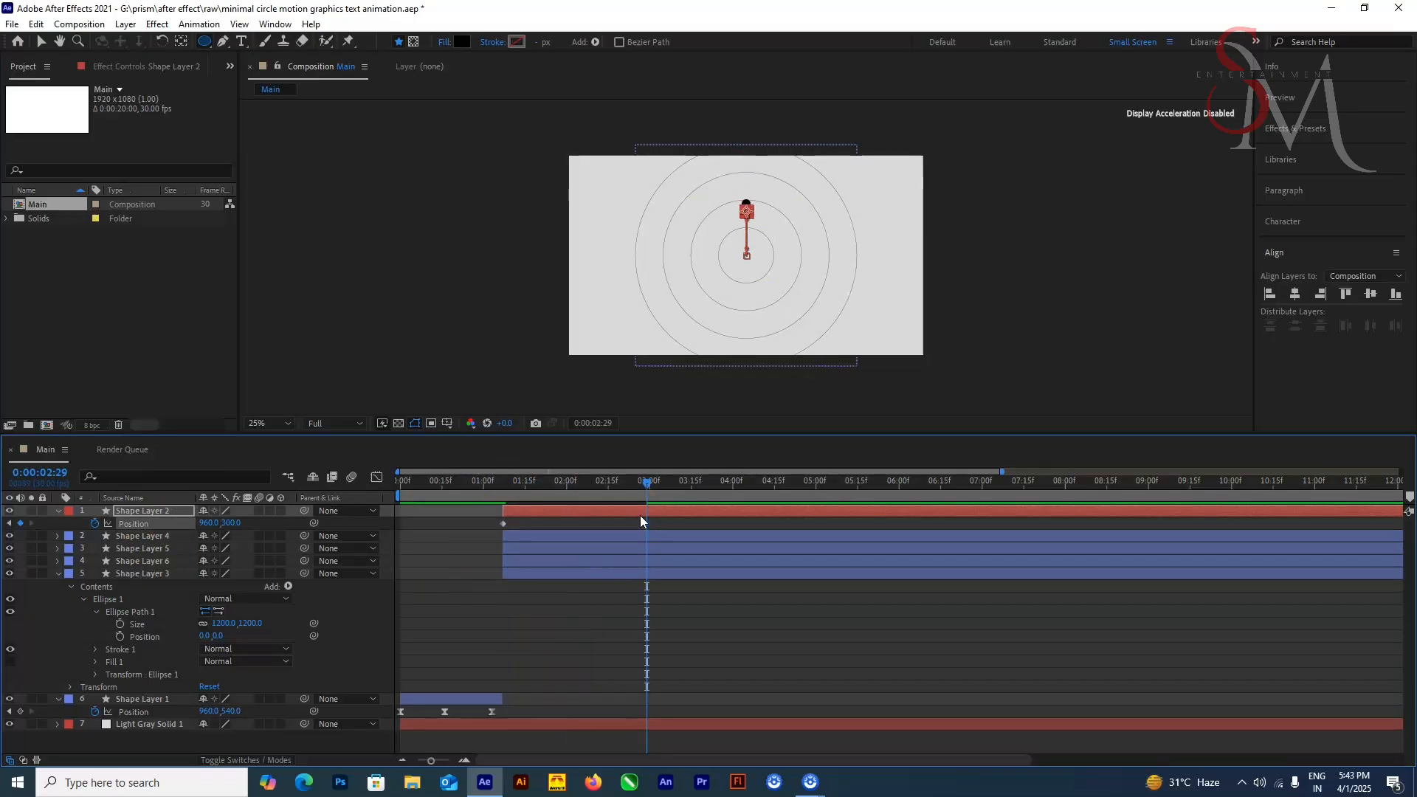
Step: Lower the dot onto the top of the innermost circle at Y 387 and centre it horizontally in the composition
{"action": "key", "text": "shift+Down"}
{"action": "key", "text": "shift+Down"}
{"action": "key", "text": "shift+Down"}
{"action": "key", "text": "shift+Down"}
{"action": "key", "text": "shift+Down"}
{"action": "key", "text": "shift+Down"}
{"action": "key", "text": "shift+Down"}
{"action": "key", "text": "shift+Down"}
{"action": "left_click", "coordinate": [1296, 295]}
{"action": "scroll", "coordinate": [957, 345], "scroll_direction": "up", "scroll_amount": 3}
{"action": "key", "text": "Down"}
{"action": "key", "text": "Down"}
{"action": "key", "text": "Down"}
{"action": "key", "text": "Down"}
{"action": "key", "text": "Down"}
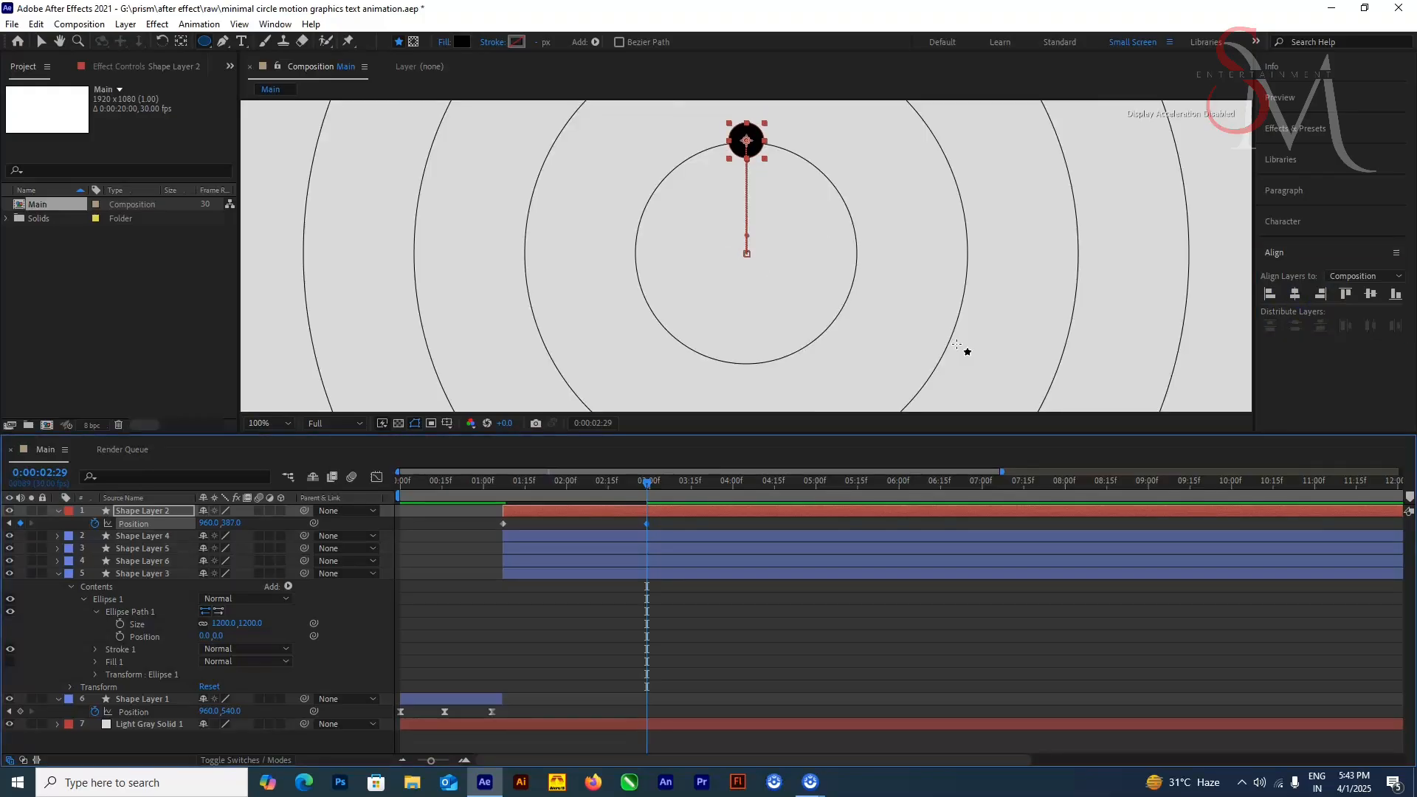
Step: Make Shape Layer 2 semi-transparent and nudge the dot down to about Y 389.8, centring it on the innermost circle's line
{"action": "key", "text": "t"}
{"action": "left_click_drag", "start_coordinate": [209, 523], "coordinate": [180, 527]}
{"action": "scroll", "coordinate": [310, 310], "scroll_direction": "up", "scroll_amount": 2}
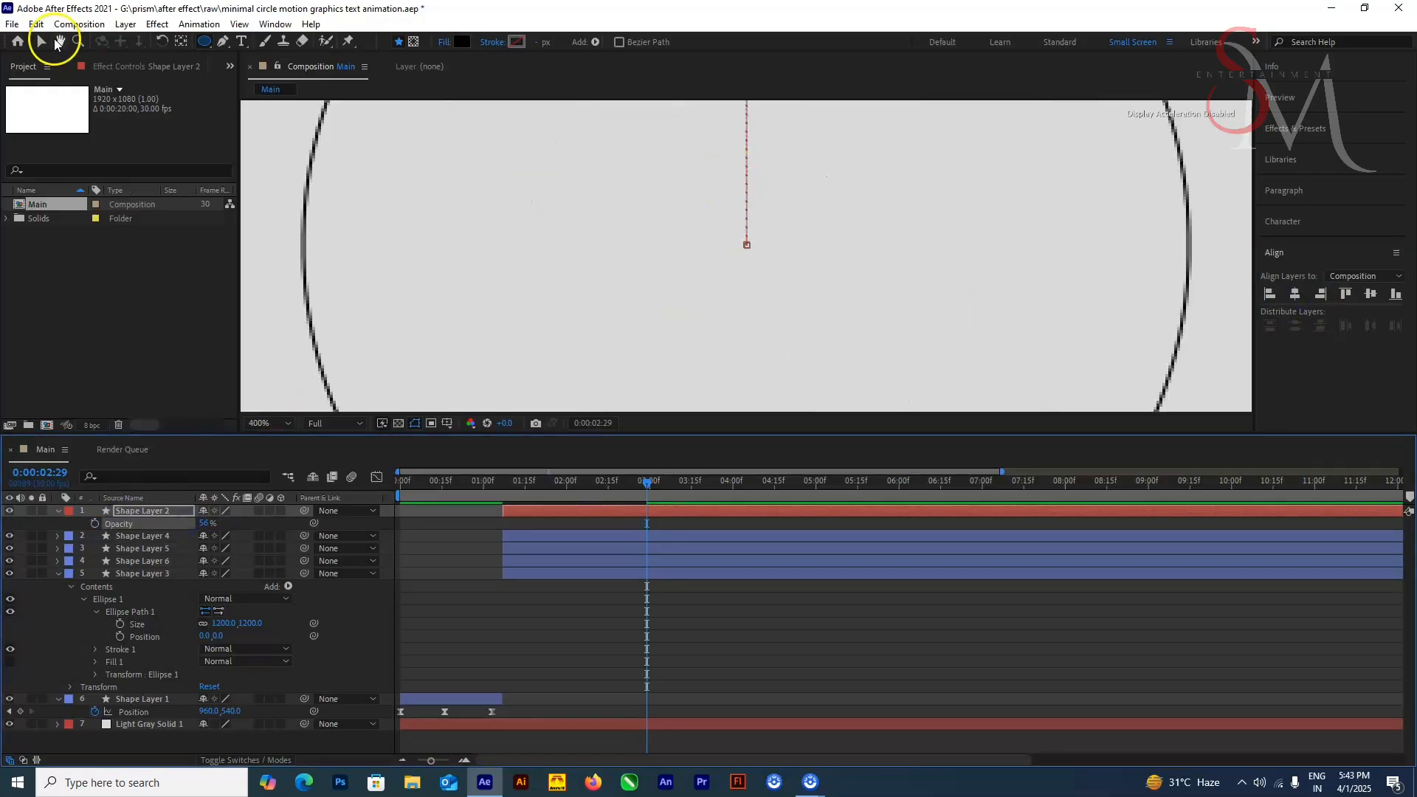
{"action": "left_click", "coordinate": [43, 42]}
{"action": "left_click_drag", "start_coordinate": [809, 216], "coordinate": [787, 573]}
{"action": "key", "text": "p"}
{"action": "key", "text": "Down"}
{"action": "key", "text": "Down"}
{"action": "key", "text": "Down"}
{"action": "key", "text": "Down"}
{"action": "key", "text": "Down"}
{"action": "key", "text": "Down"}
{"action": "key", "text": "Down"}
{"action": "key", "text": "Down"}
{"action": "key", "text": "Down"}
{"action": "key", "text": "Down"}
{"action": "key", "text": "Down"}
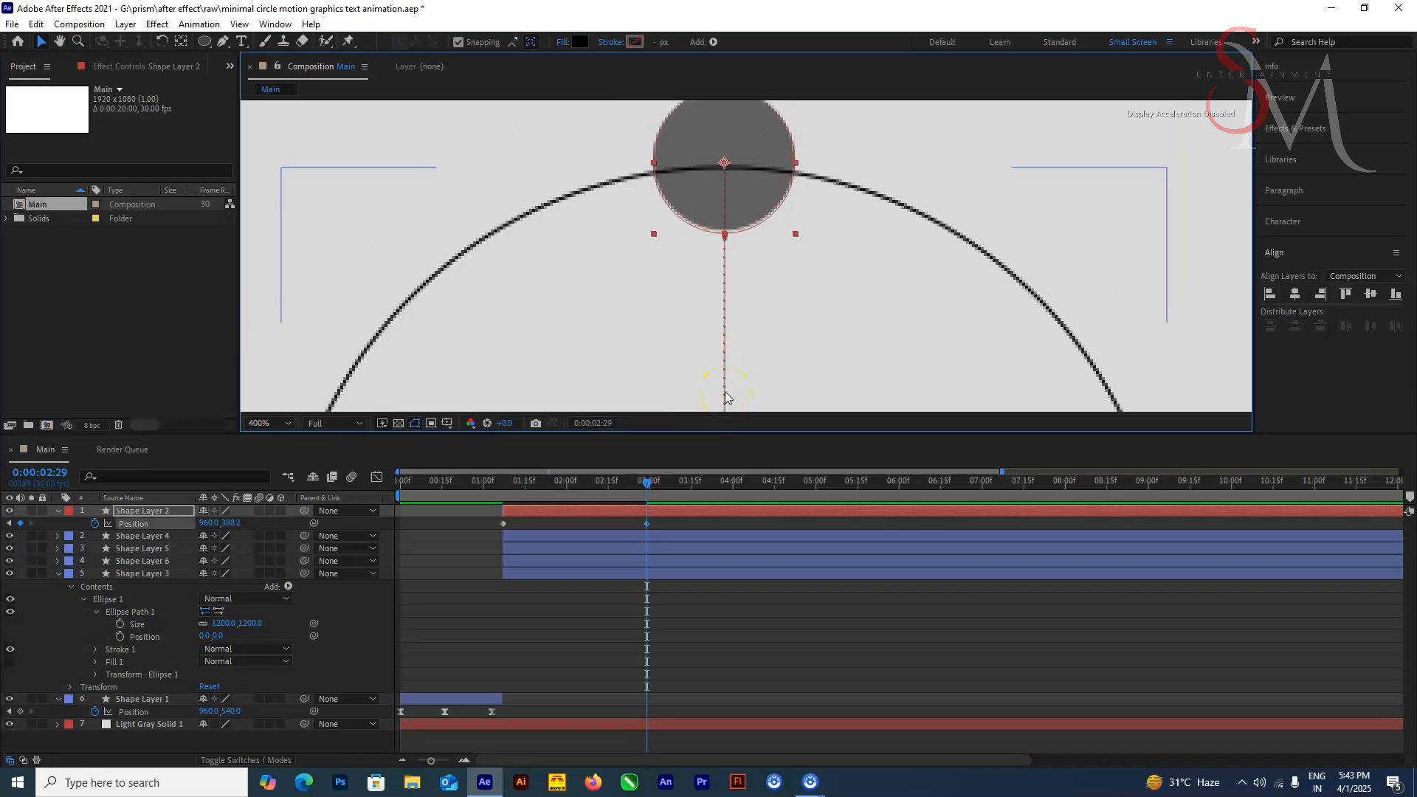
{"action": "scroll", "coordinate": [758, 381], "scroll_direction": "down", "scroll_amount": 2}
Step: Restore Shape Layer 2's opacity to 100% and preview the animation from the start
{"action": "left_click", "coordinate": [319, 525]}
{"action": "key", "text": "Home"}
{"action": "key", "text": "space"}
{"action": "key", "text": "space"}
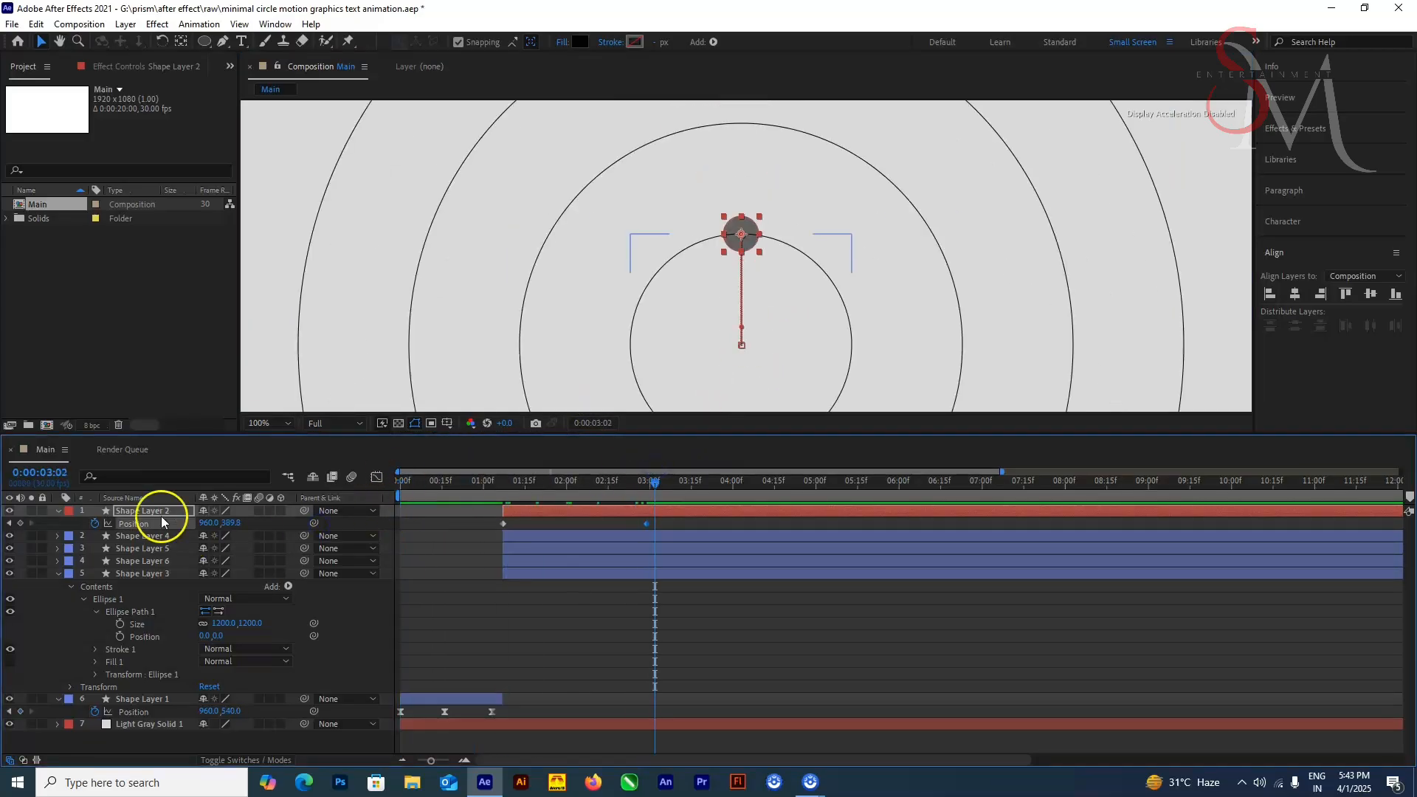
{"action": "key", "text": "t"}
{"action": "left_click_drag", "start_coordinate": [206, 523], "coordinate": [355, 518]}
{"action": "scroll", "coordinate": [746, 256], "scroll_direction": "down", "scroll_amount": 1}
{"action": "key", "text": "Home"}
{"action": "scroll", "coordinate": [720, 330], "scroll_direction": "down", "scroll_amount": 2}
{"action": "key", "text": "space"}
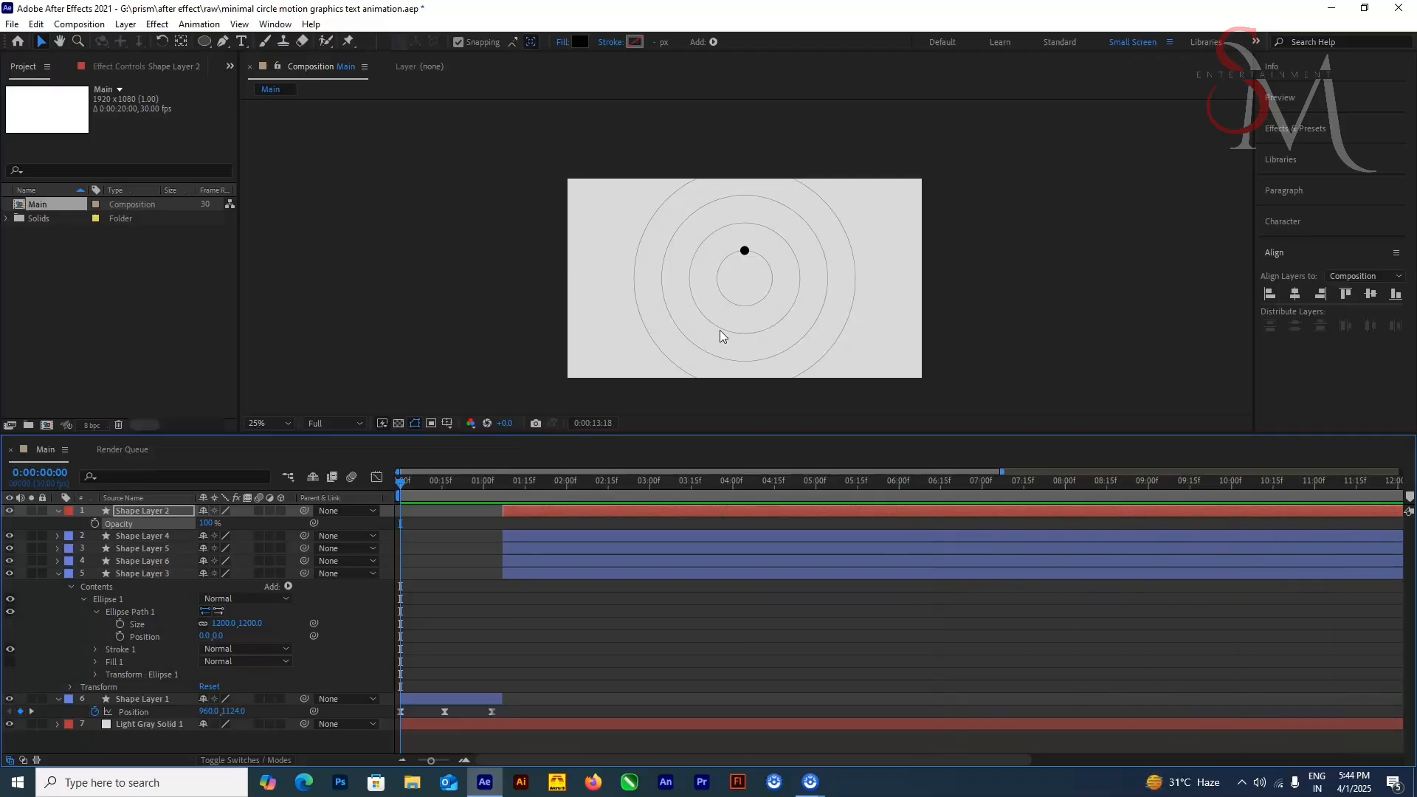
Step: Set Shape Layer 2's opacity to 50% and duplicate the layer
{"action": "left_click", "coordinate": [206, 524]}
{"action": "type", "text": "50"}
{"action": "key", "text": "Return"}
{"action": "left_click_drag", "start_coordinate": [680, 483], "coordinate": [663, 507]}
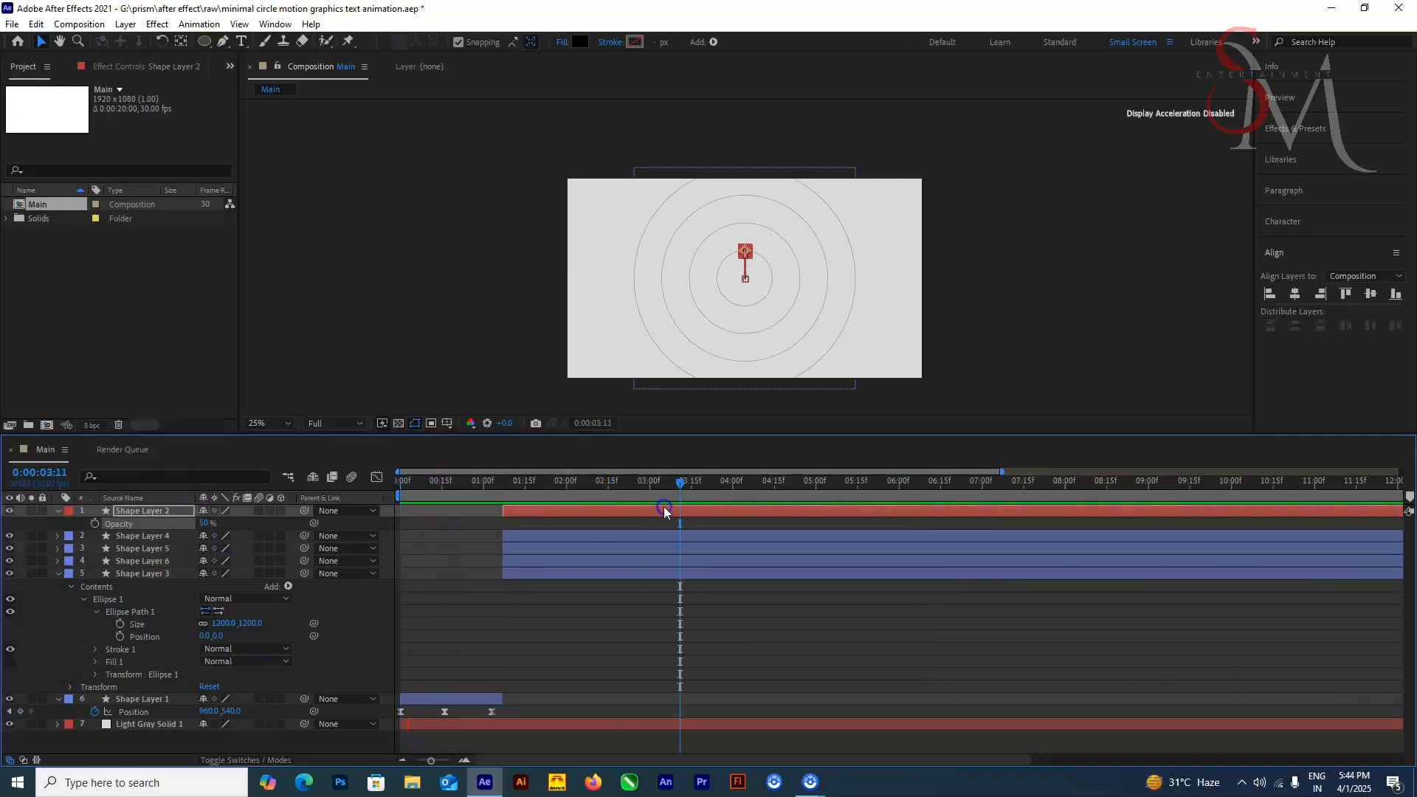
{"action": "left_click", "coordinate": [664, 508]}
{"action": "key", "text": "ctrl+d"}
Step: At 0:00:02:29, raise the duplicated dot to Y 239.8 so it sits on top of the second circle
{"action": "key", "text": "u"}
{"action": "key", "text": "j"}
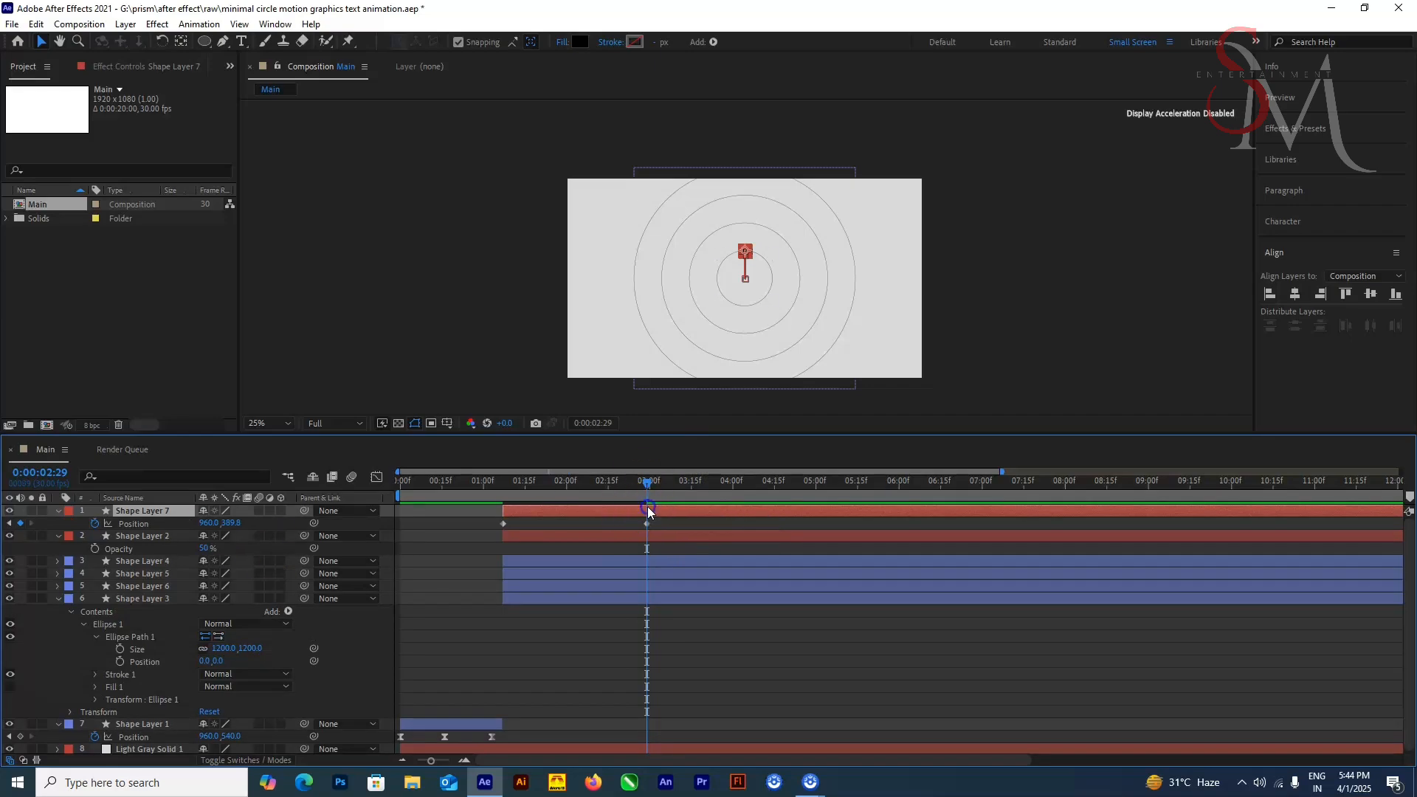
{"action": "scroll", "coordinate": [785, 284], "scroll_direction": "up", "scroll_amount": 5}
{"action": "scroll", "coordinate": [805, 221], "scroll_direction": "down", "scroll_amount": 1}
{"action": "left_click_drag", "start_coordinate": [845, 220], "coordinate": [855, 391]}
{"action": "key", "text": "shift+Up"}
{"action": "key", "text": "shift+Up"}
{"action": "key", "text": "shift+Up"}
{"action": "key", "text": "shift+Up"}
{"action": "key", "text": "shift+Up"}
{"action": "key", "text": "shift+Up"}
{"action": "key", "text": "shift+Up"}
{"action": "key", "text": "shift+Up"}
{"action": "key", "text": "shift+Up"}
{"action": "key", "text": "shift+Up"}
{"action": "key", "text": "shift+Up"}
{"action": "key", "text": "shift+Up"}
{"action": "key", "text": "shift+Up"}
{"action": "key", "text": "shift+Up"}
{"action": "key", "text": "shift+Up"}
{"action": "key", "text": "shift+Up"}
{"action": "key", "text": "shift+Up"}
{"action": "key", "text": "shift+Up"}
{"action": "key", "text": "shift+Up"}
{"action": "key", "text": "shift+Up"}
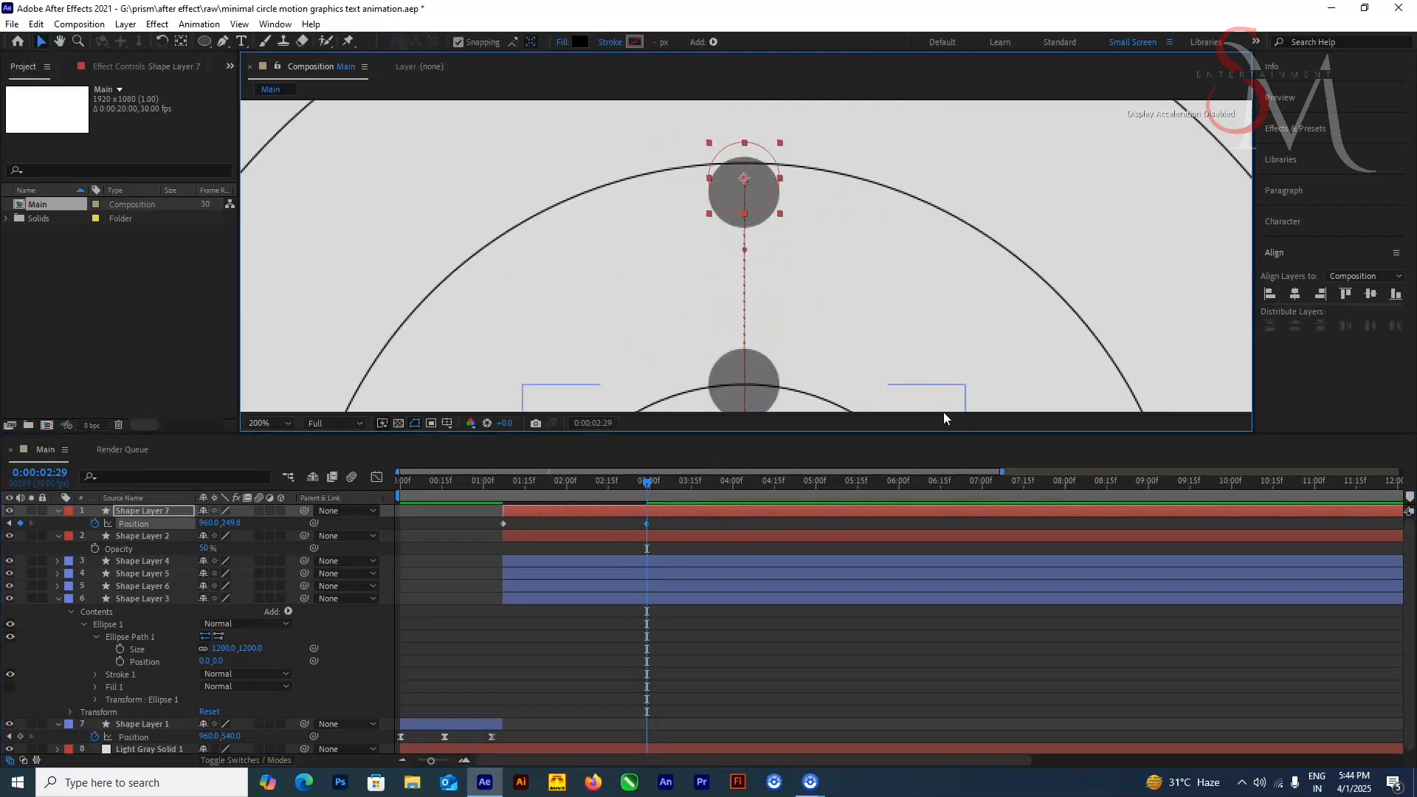
{"action": "key", "text": "shift+Up"}
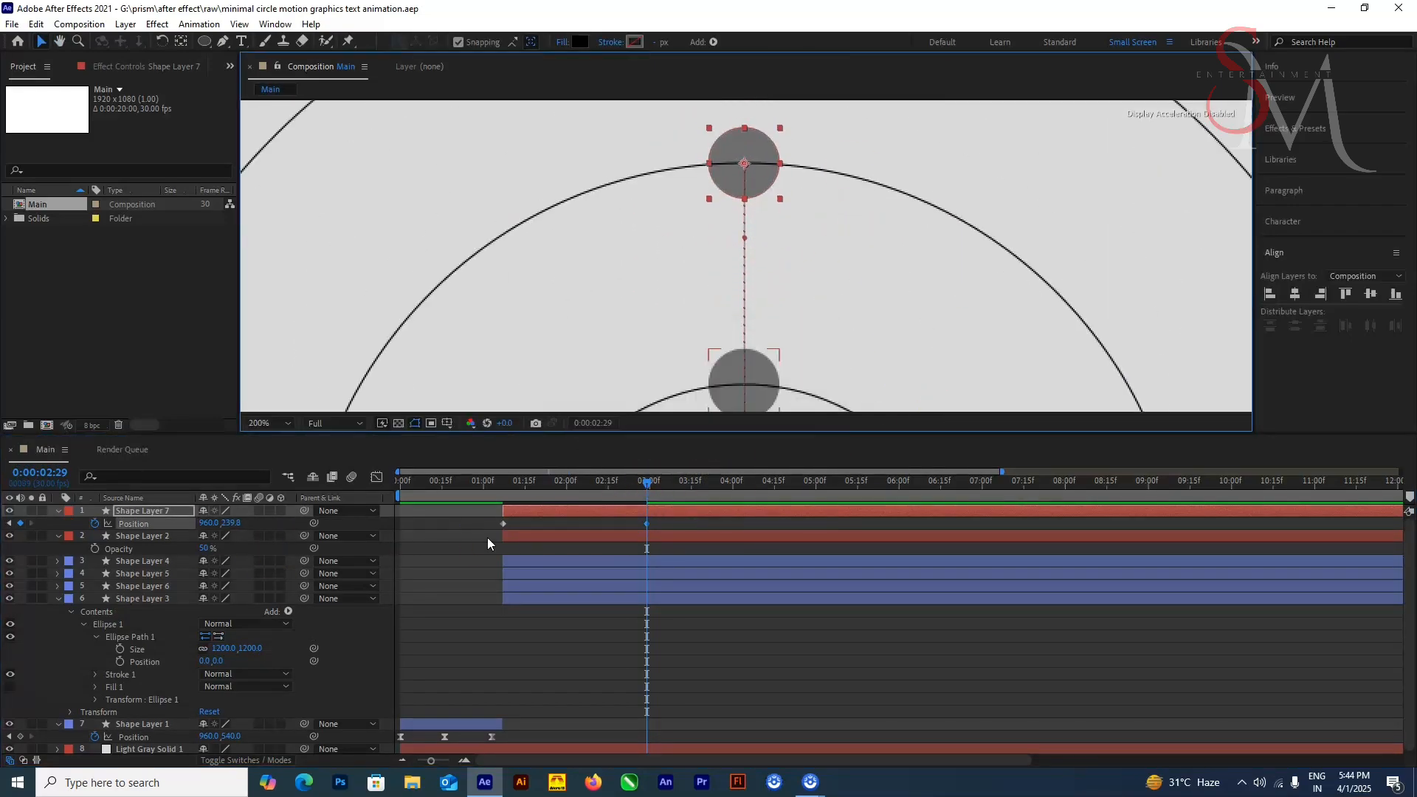
Step: Duplicate Shape Layer 7 and raise the copy to Y 89.8 at 0:00:02:29, on top of the third circle
{"action": "left_click", "coordinate": [170, 512]}
{"action": "key", "text": "ctrl+d"}
{"action": "scroll", "coordinate": [858, 200], "scroll_direction": "down", "scroll_amount": 5}
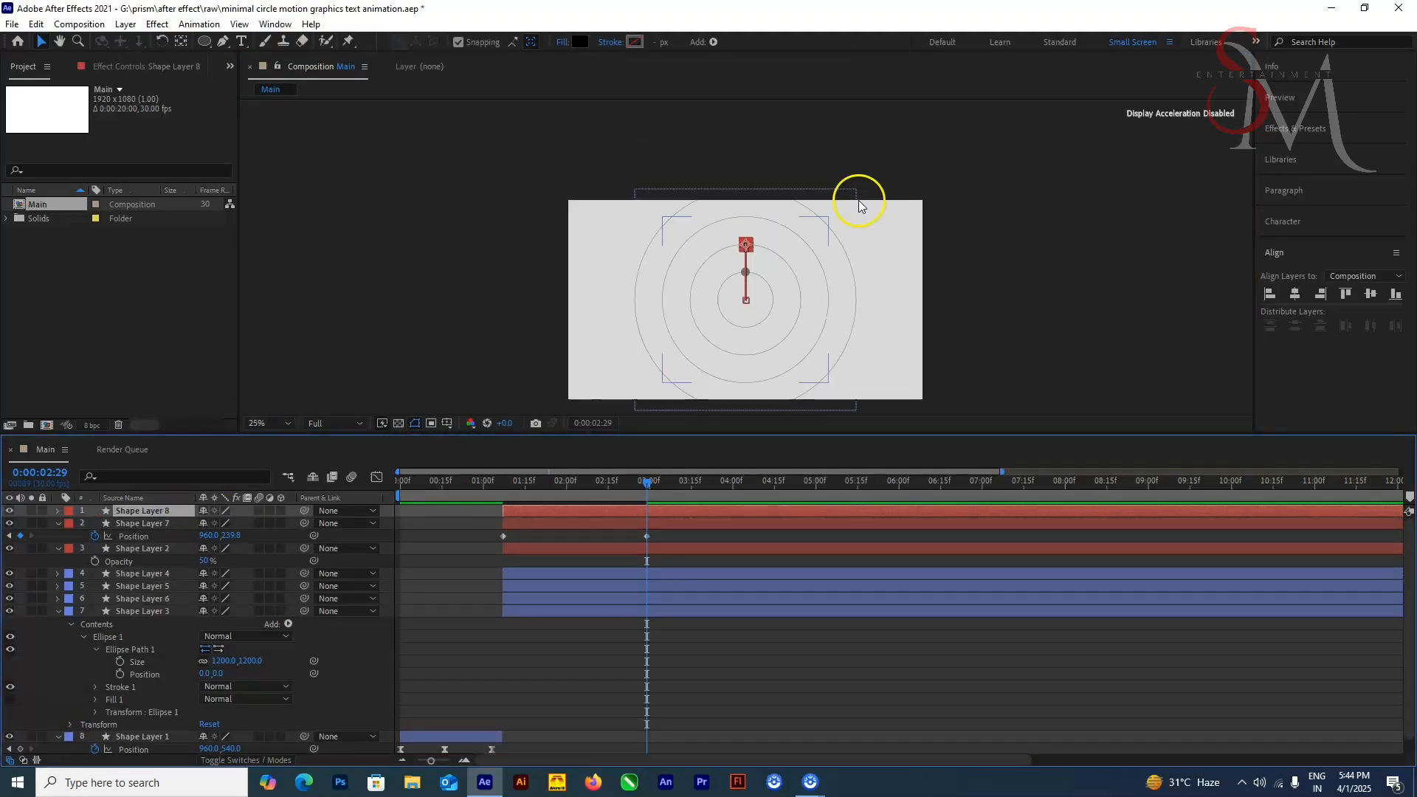
{"action": "scroll", "coordinate": [953, 245], "scroll_direction": "up", "scroll_amount": 6}
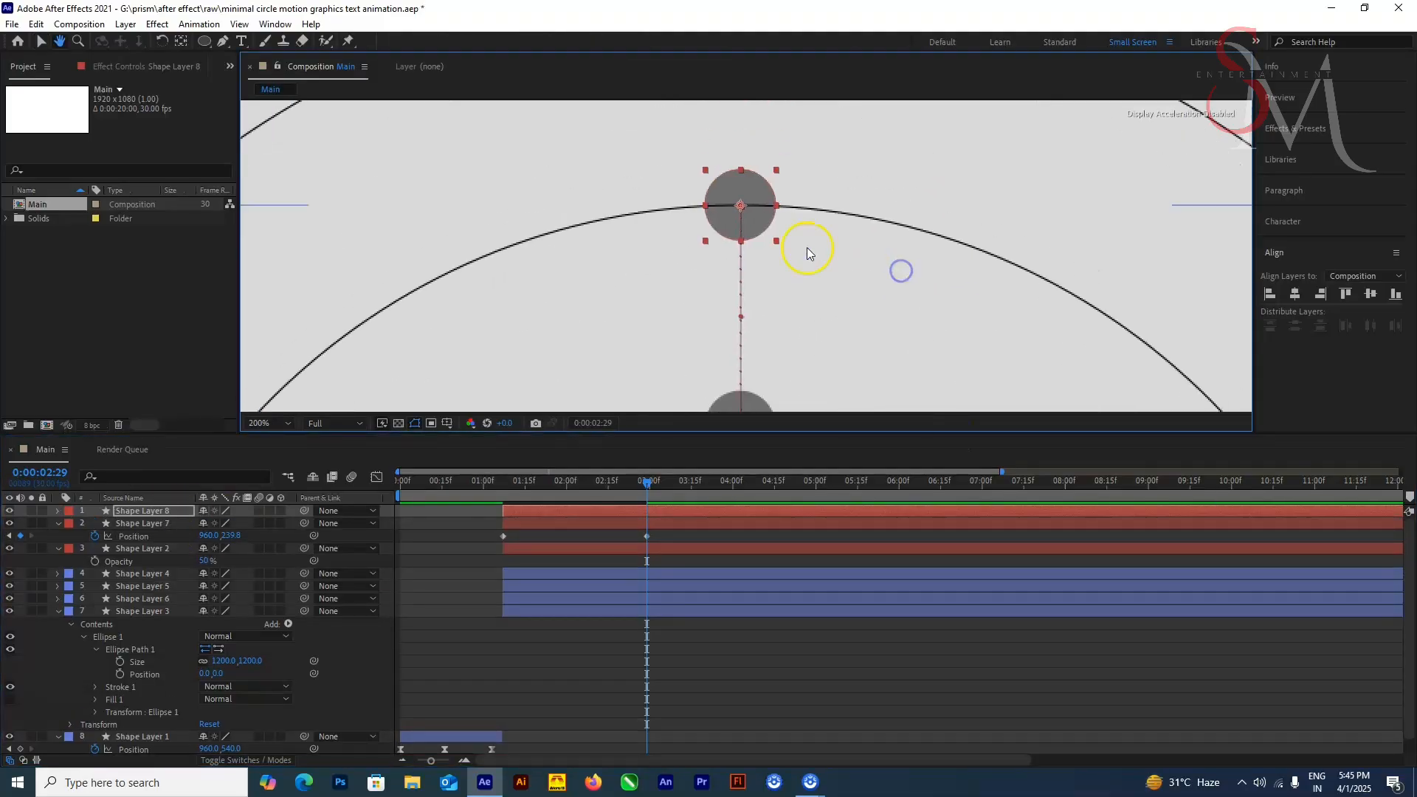
{"action": "scroll", "coordinate": [807, 248], "scroll_direction": "up", "scroll_amount": 2}
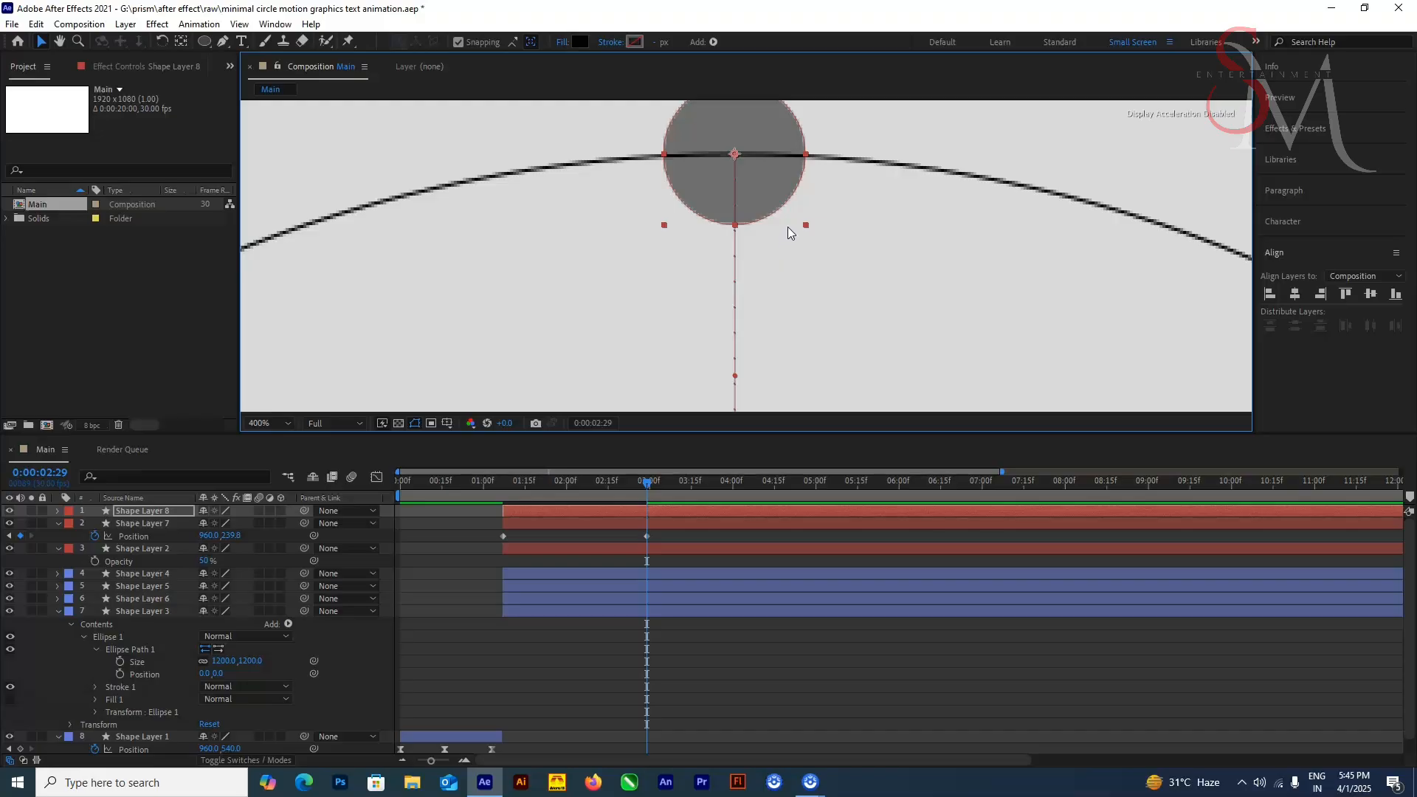
{"action": "scroll", "coordinate": [664, 237], "scroll_direction": "down", "scroll_amount": 3}
Step: Duplicate Shape Layer 8 and align the copy toward the composition's horizontal and vertical centre
{"action": "left_click", "coordinate": [143, 512]}
{"action": "key", "text": "ctrl+d"}
{"action": "scroll", "coordinate": [765, 300], "scroll_direction": "down", "scroll_amount": 2}
{"action": "left_click", "coordinate": [1296, 293]}
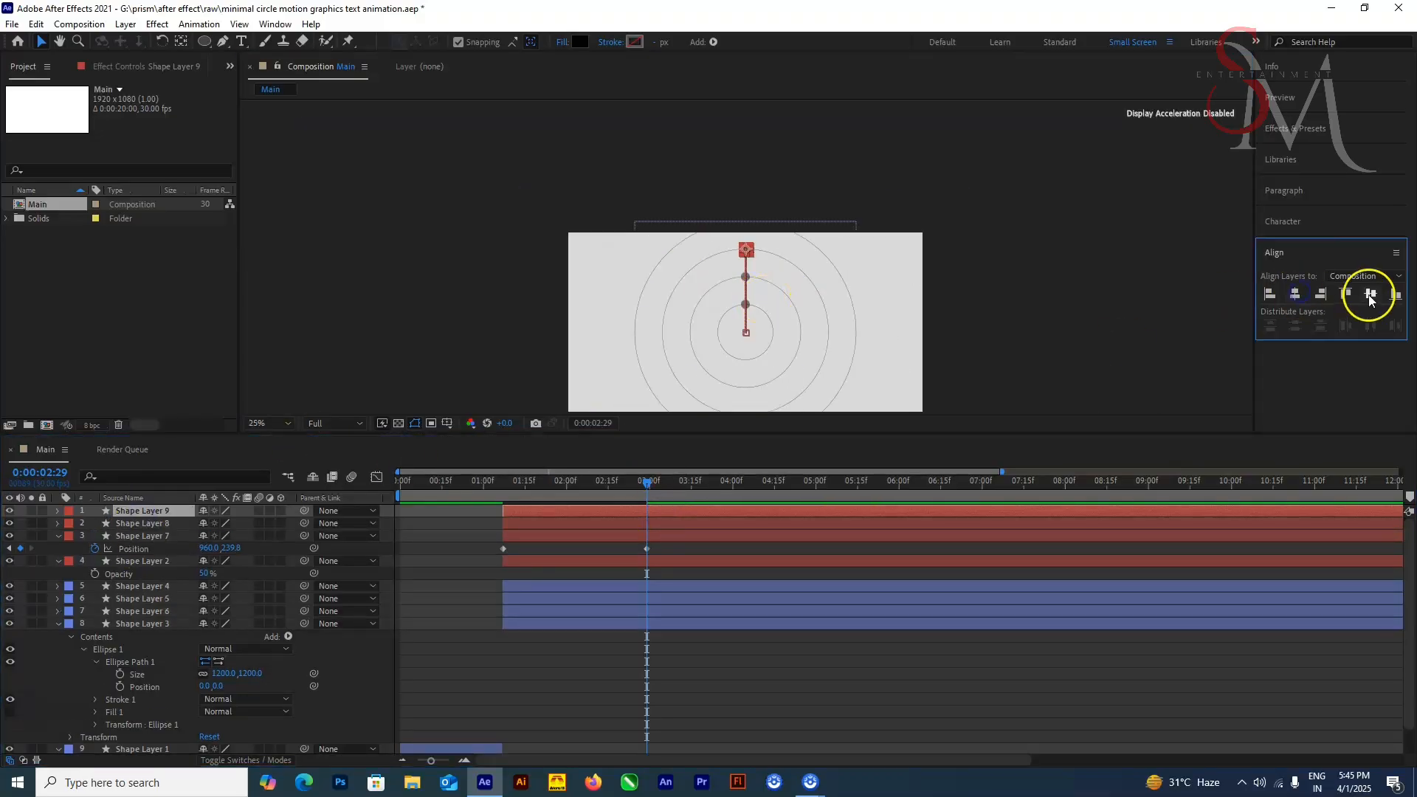
{"action": "left_click", "coordinate": [1371, 294]}
{"action": "left_click", "coordinate": [1295, 294]}
{"action": "left_click", "coordinate": [1371, 295]}
{"action": "left_click", "coordinate": [1295, 294]}
{"action": "left_click", "coordinate": [1371, 294]}
{"action": "left_click", "coordinate": [1370, 295]}
{"action": "left_click", "coordinate": [1296, 294]}
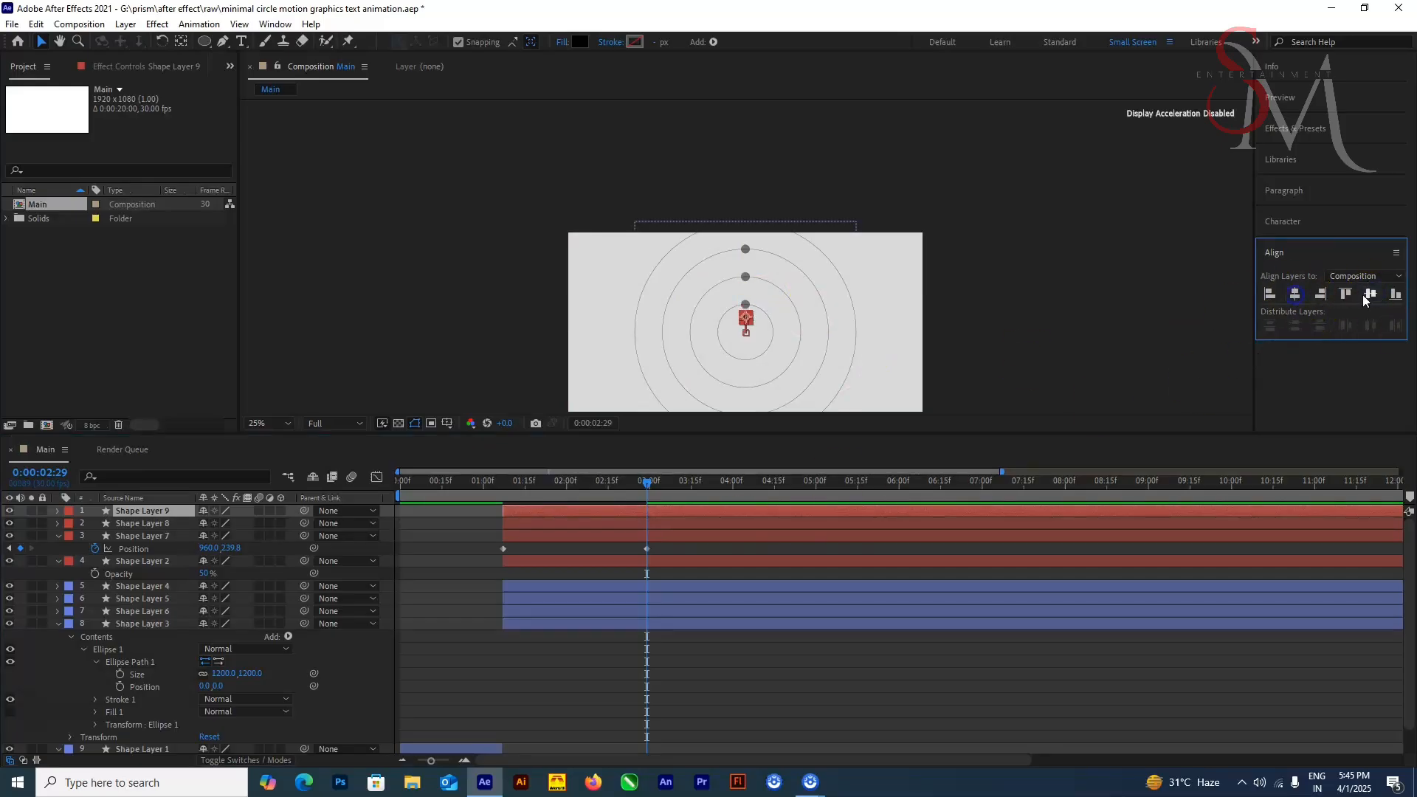
Step: Return to the keyframe at 0:00:02:29 and align Shape Layer 9 to the composition centre again
{"action": "left_click", "coordinate": [646, 481]}
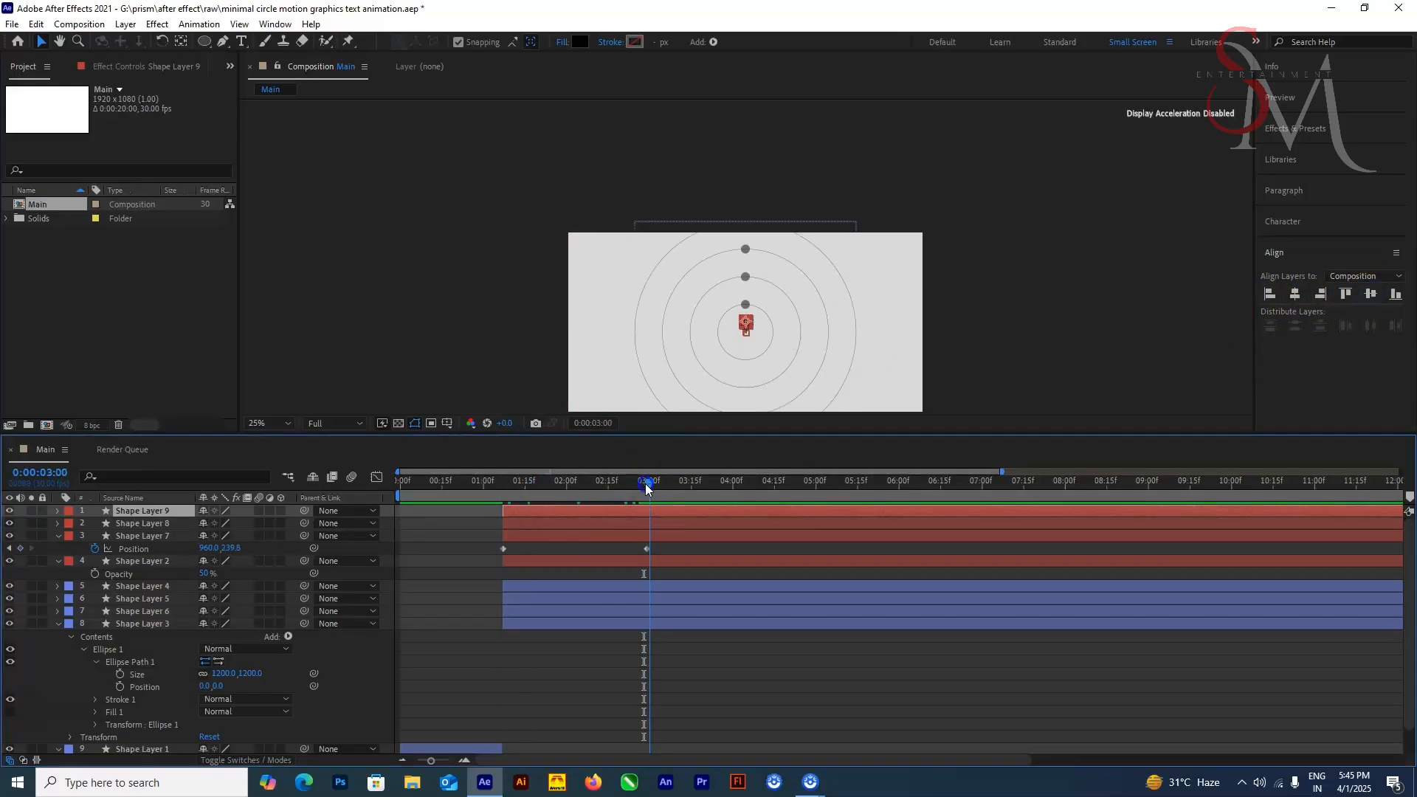
{"action": "left_click_drag", "start_coordinate": [646, 484], "coordinate": [642, 494]}
{"action": "left_click", "coordinate": [1371, 294]}
{"action": "left_click", "coordinate": [1295, 294]}
{"action": "left_click", "coordinate": [1371, 294]}
{"action": "scroll", "coordinate": [829, 348], "scroll_direction": "up", "scroll_amount": 2}
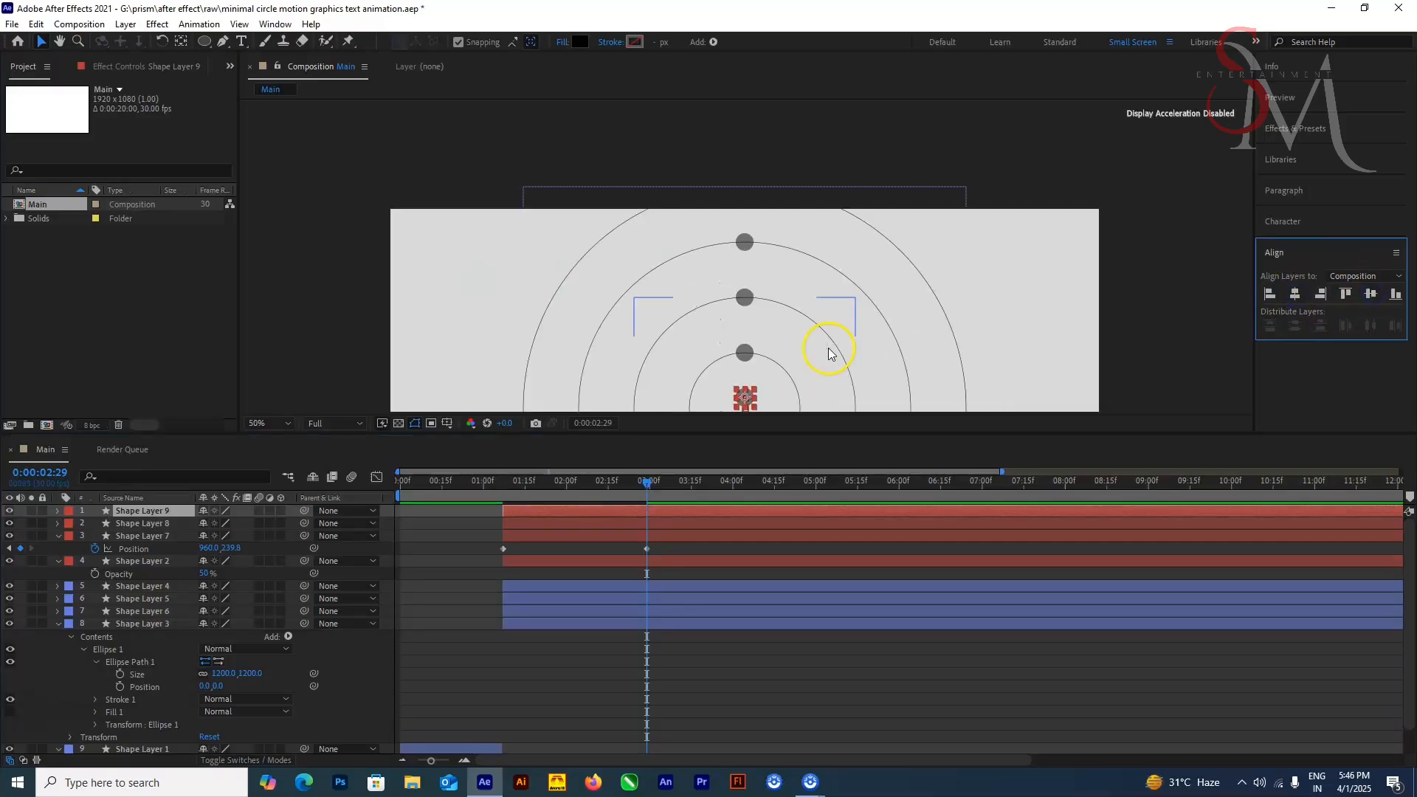
{"action": "scroll", "coordinate": [829, 348], "scroll_direction": "up", "scroll_amount": 4}
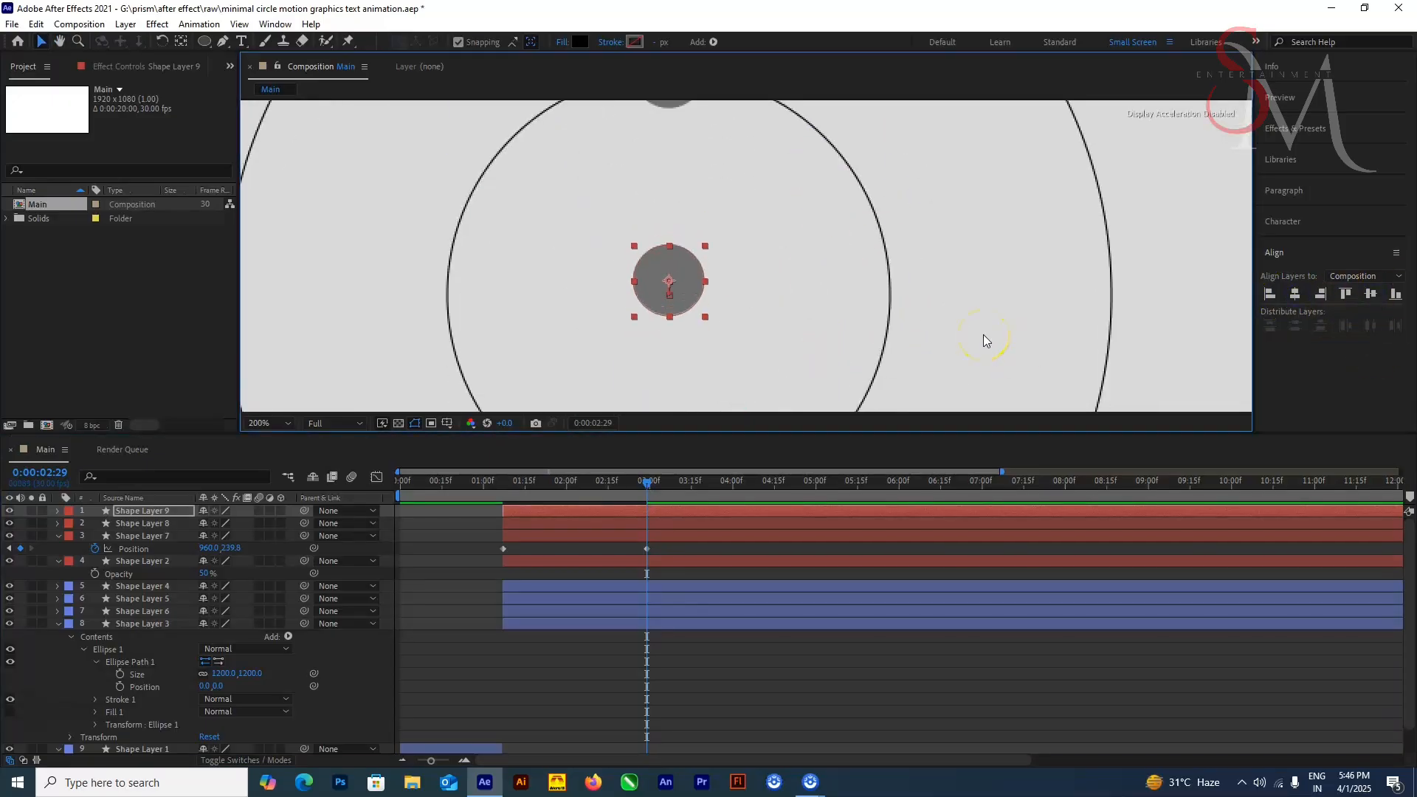
{"action": "scroll", "coordinate": [680, 238], "scroll_direction": "down", "scroll_amount": 4}
Step: At 0:00:02:29, move Shape Layer 9's dot sideways to X 1559.8, onto the right side of the outermost circle
{"action": "left_click", "coordinate": [455, 501]}
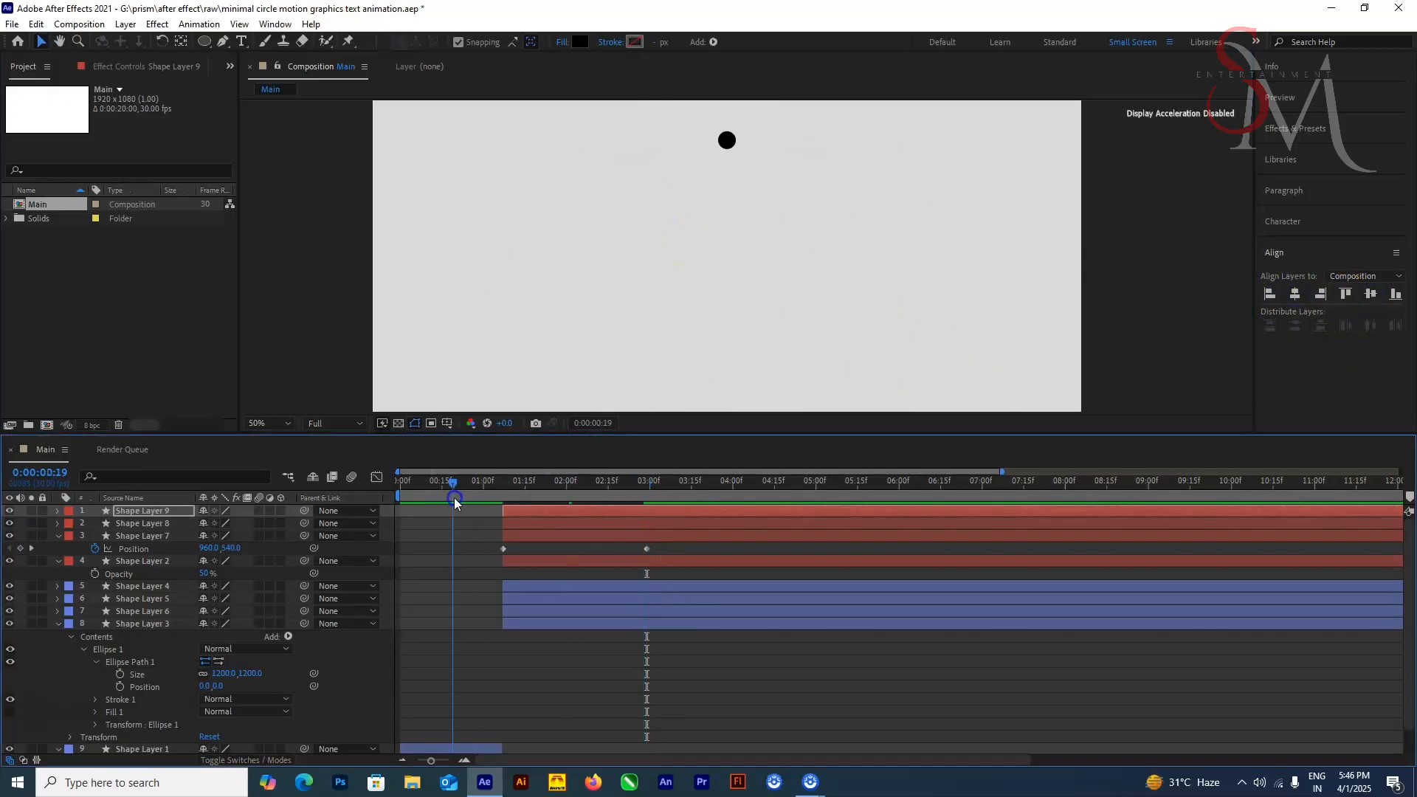
{"action": "left_click_drag", "start_coordinate": [455, 502], "coordinate": [648, 516]}
{"action": "key", "text": "shift+Right"}
{"action": "key", "text": "shift+Right"}
{"action": "key", "text": "shift+Right"}
{"action": "key", "text": "shift+Right"}
{"action": "key", "text": "shift+Right"}
{"action": "key", "text": "shift+Right"}
{"action": "key", "text": "shift+Right"}
{"action": "key", "text": "shift+Right"}
{"action": "key", "text": "shift+Right"}
{"action": "key", "text": "shift+Right"}
{"action": "key", "text": "shift+Right"}
{"action": "key", "text": "shift+Right"}
{"action": "key", "text": "shift+Right"}
{"action": "key", "text": "shift+Right"}
{"action": "key", "text": "shift+Right"}
{"action": "key", "text": "shift+Right"}
{"action": "key", "text": "shift+Right"}
{"action": "key", "text": "shift+Right"}
{"action": "key", "text": "shift+Right"}
{"action": "key", "text": "shift+Right"}
{"action": "scroll", "coordinate": [1019, 291], "scroll_direction": "up", "scroll_amount": 1}
{"action": "key", "text": "shift+Left"}
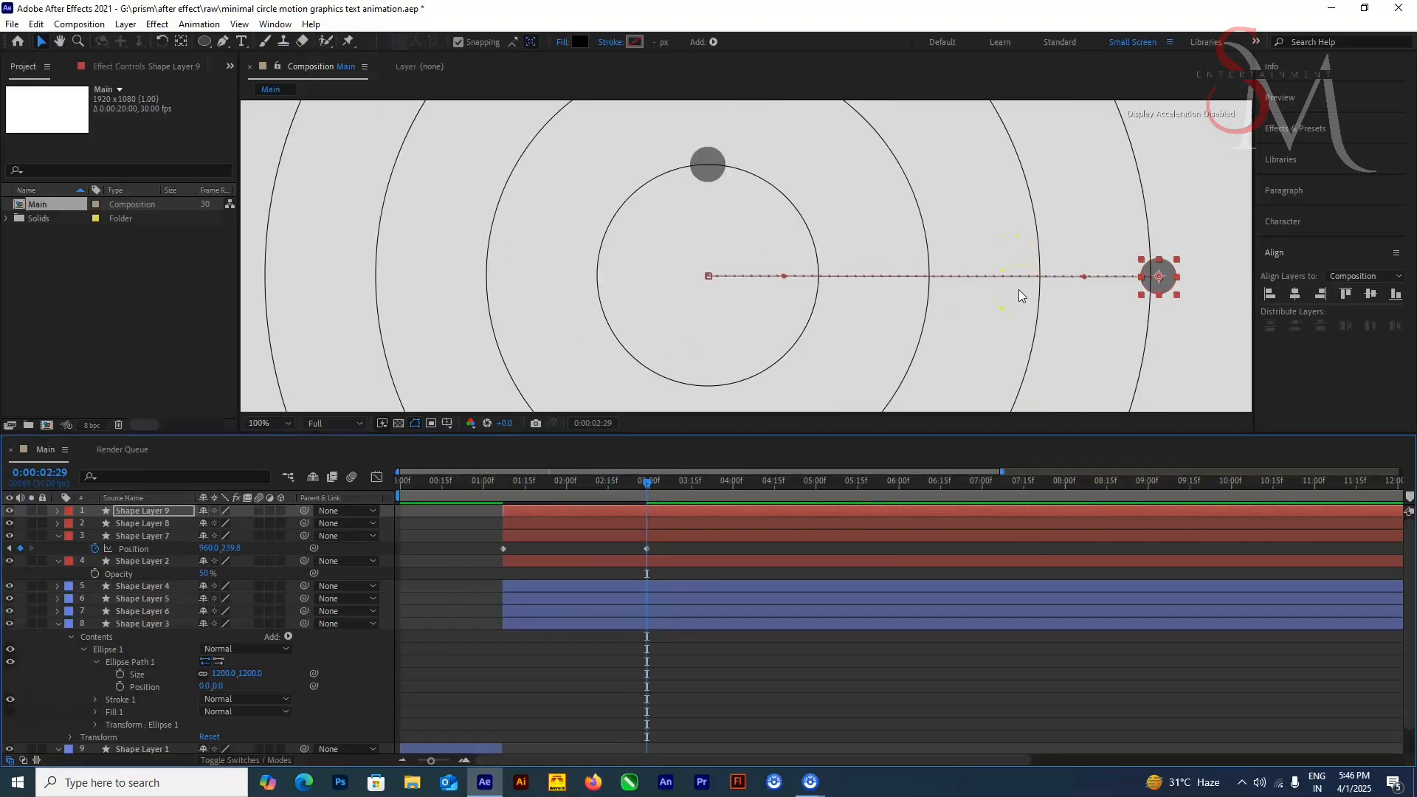
{"action": "key", "text": "shift+Left"}
{"action": "scroll", "coordinate": [1018, 290], "scroll_direction": "up", "scroll_amount": 4}
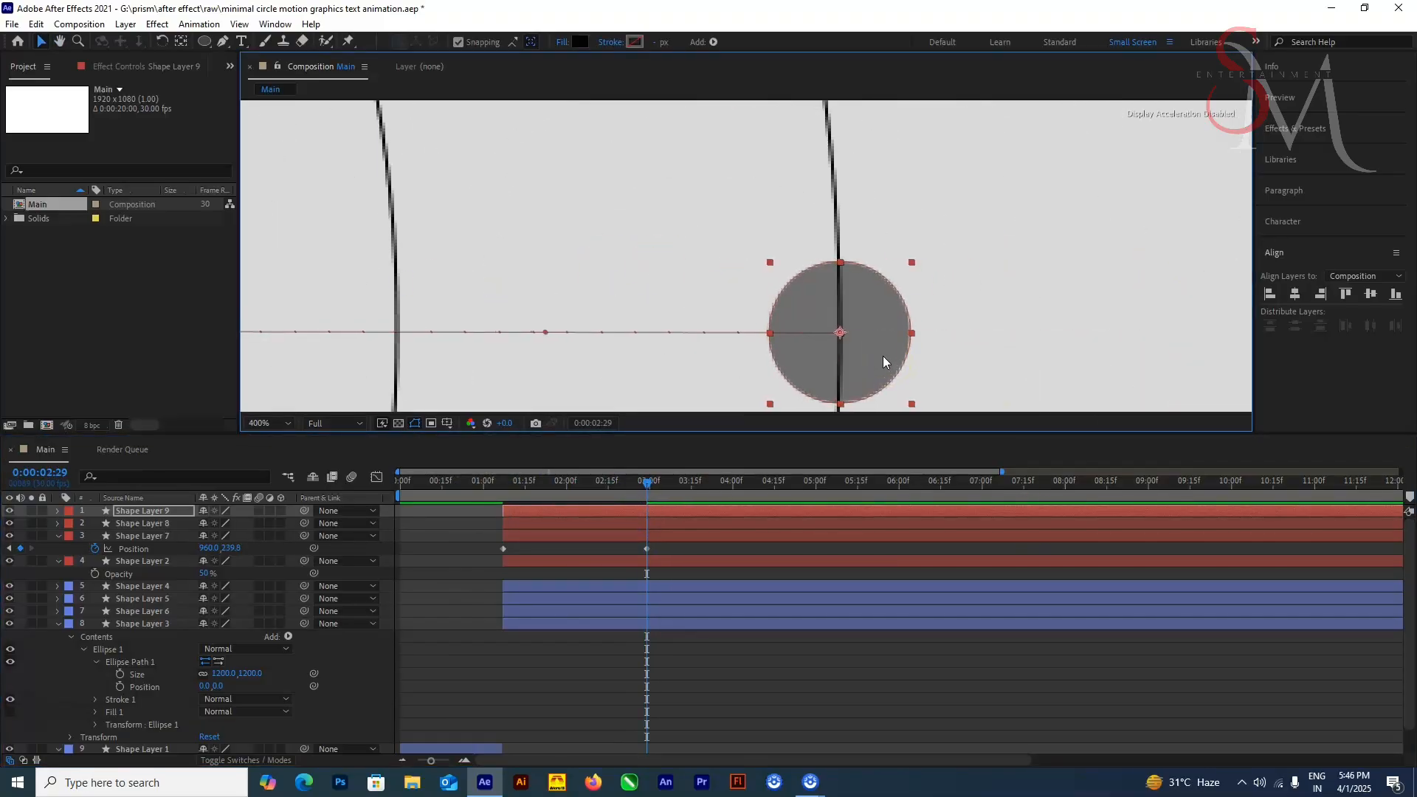
{"action": "scroll", "coordinate": [882, 362], "scroll_direction": "down", "scroll_amount": 8}
Step: Preview the four dots travelling outward from the start of the composition
{"action": "key", "text": "space"}
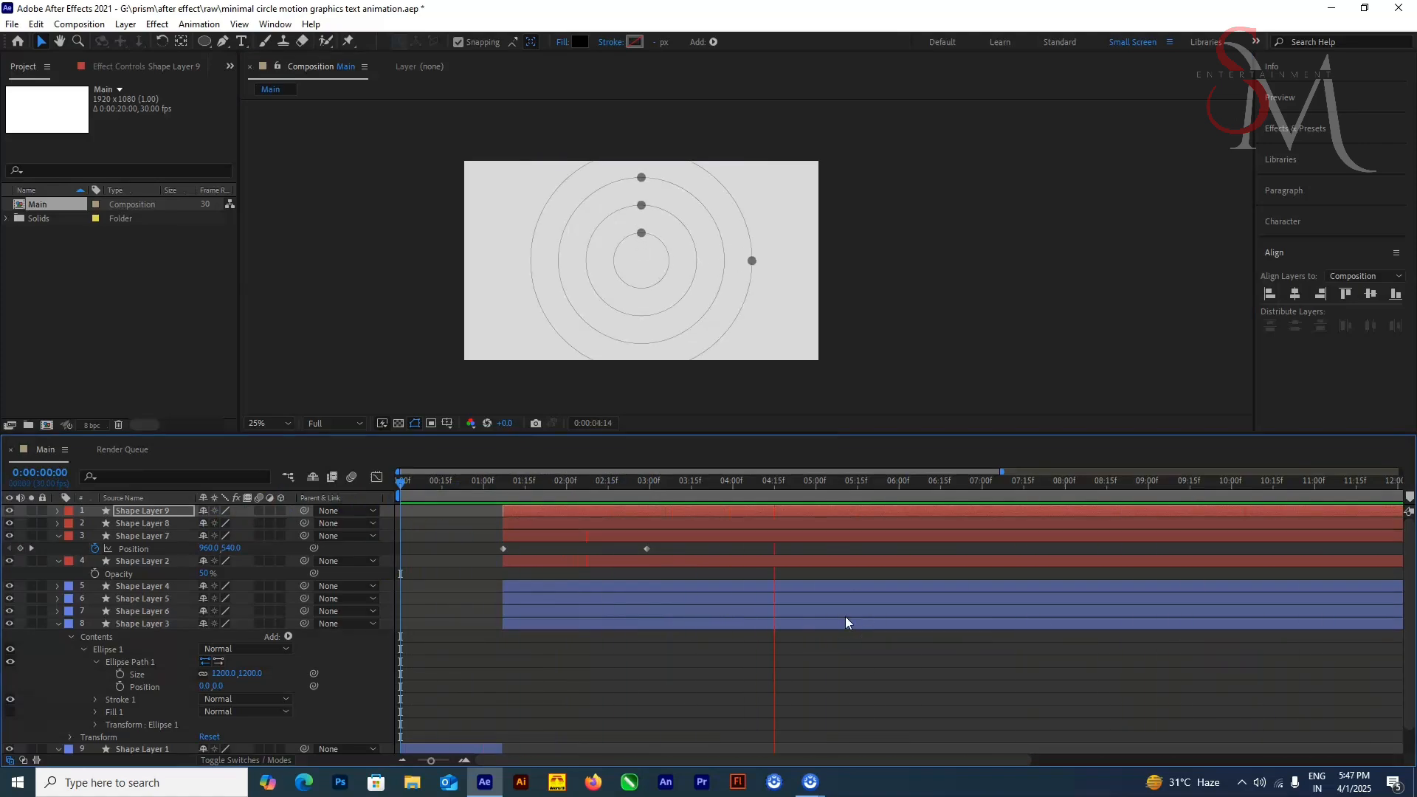
{"action": "key", "text": "space"}
{"action": "left_click", "coordinate": [495, 596]}
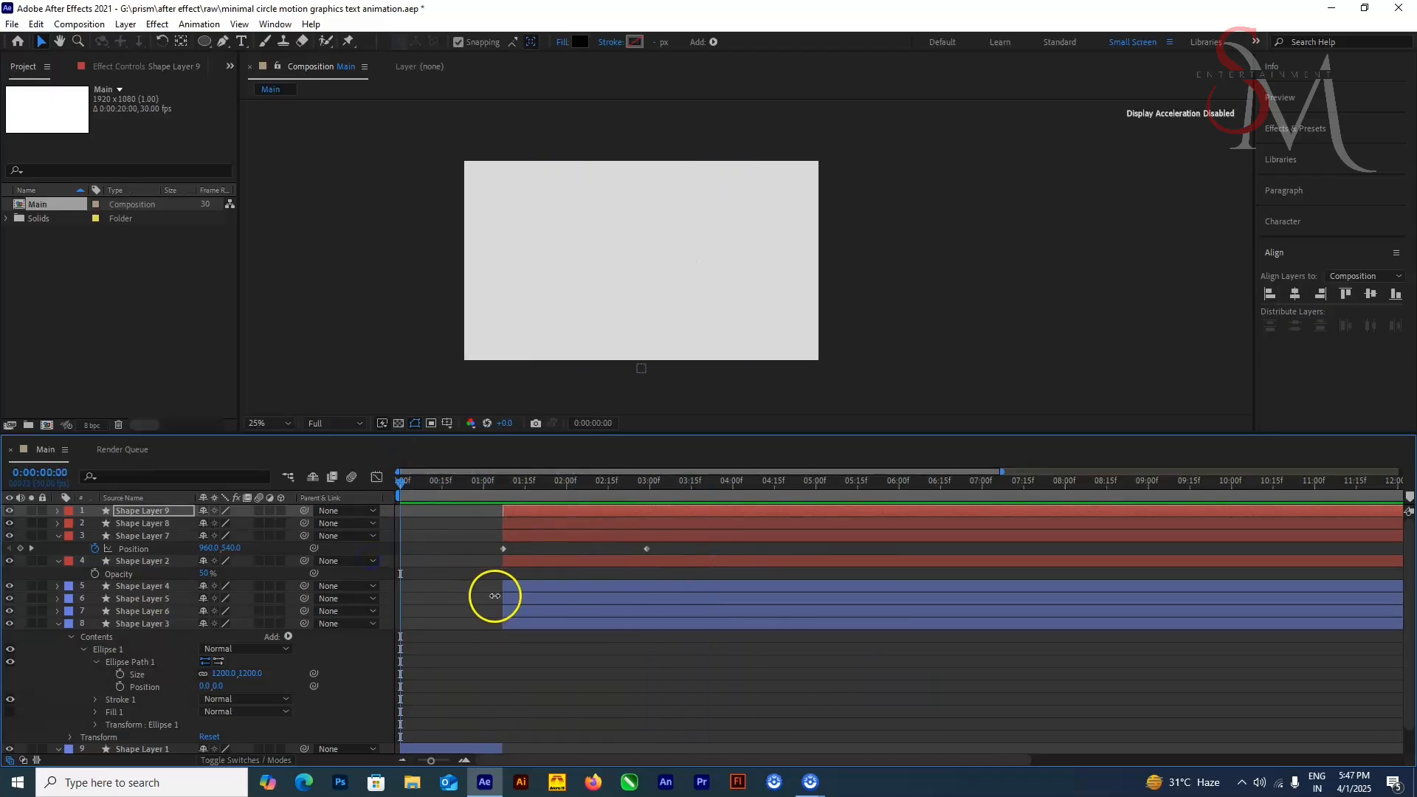
{"action": "left_click_drag", "start_coordinate": [484, 485], "coordinate": [403, 484]}
{"action": "left_click", "coordinate": [597, 640]}
{"action": "key", "text": "space"}
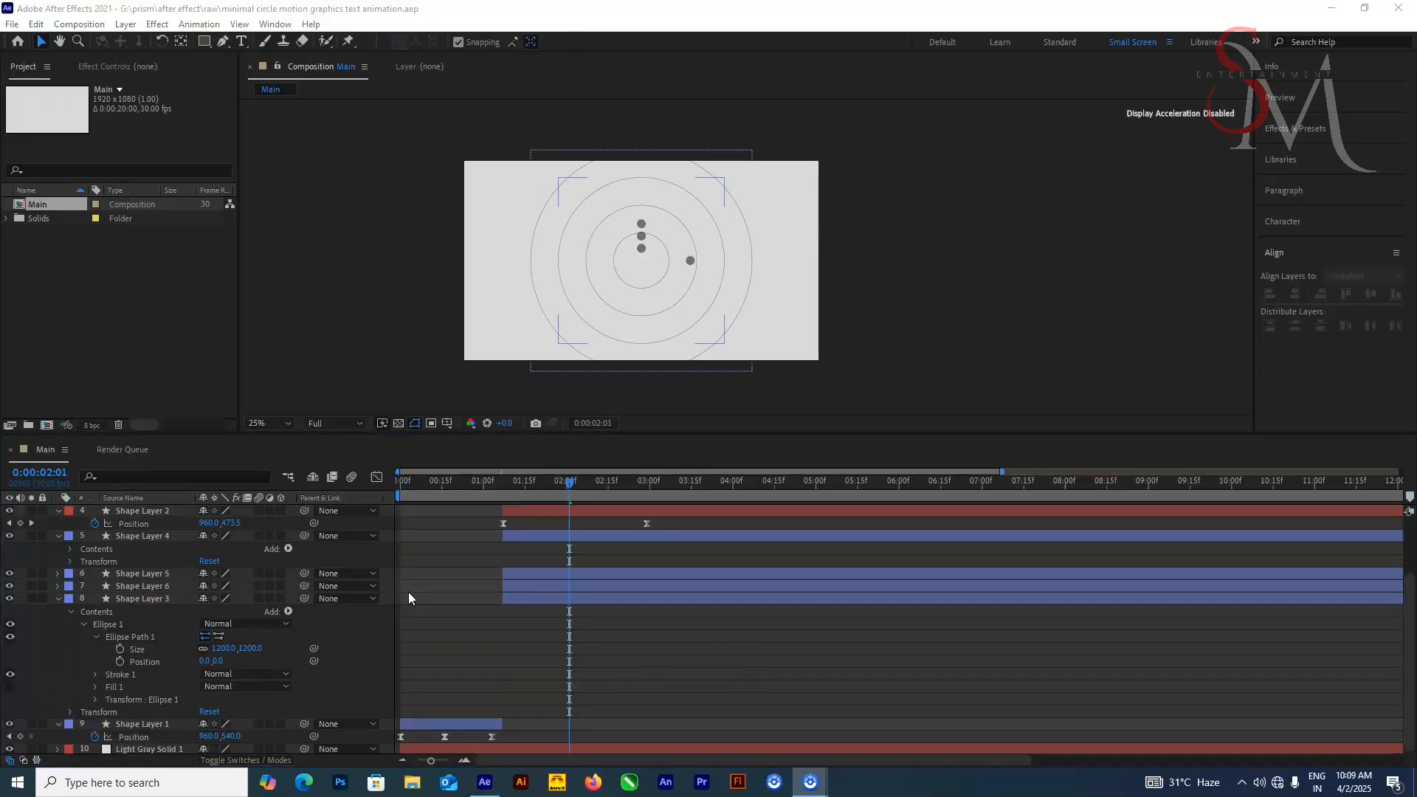
{"action": "left_click", "coordinate": [288, 611]}
{"action": "left_click", "coordinate": [353, 532]}
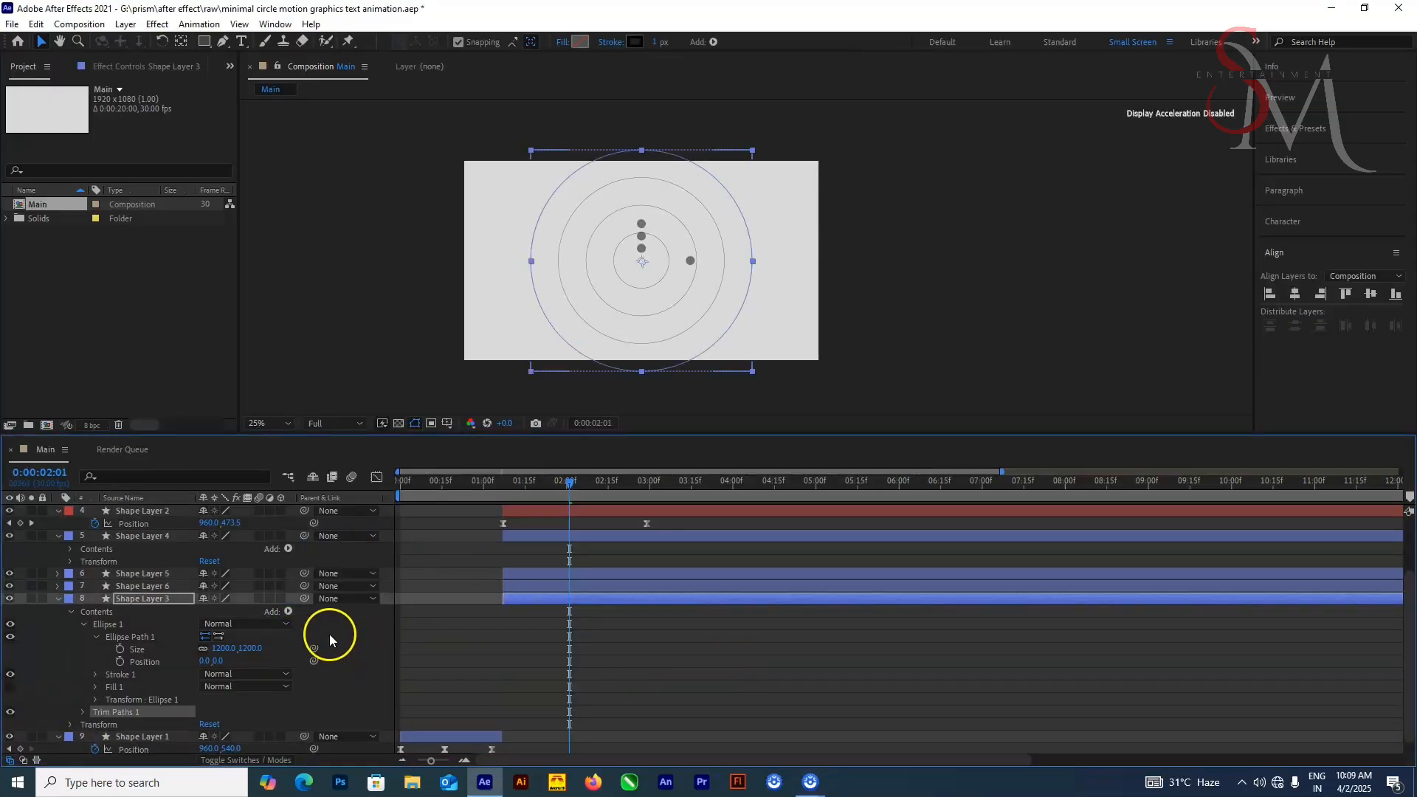
{"action": "left_click_drag", "start_coordinate": [571, 490], "coordinate": [500, 514]}
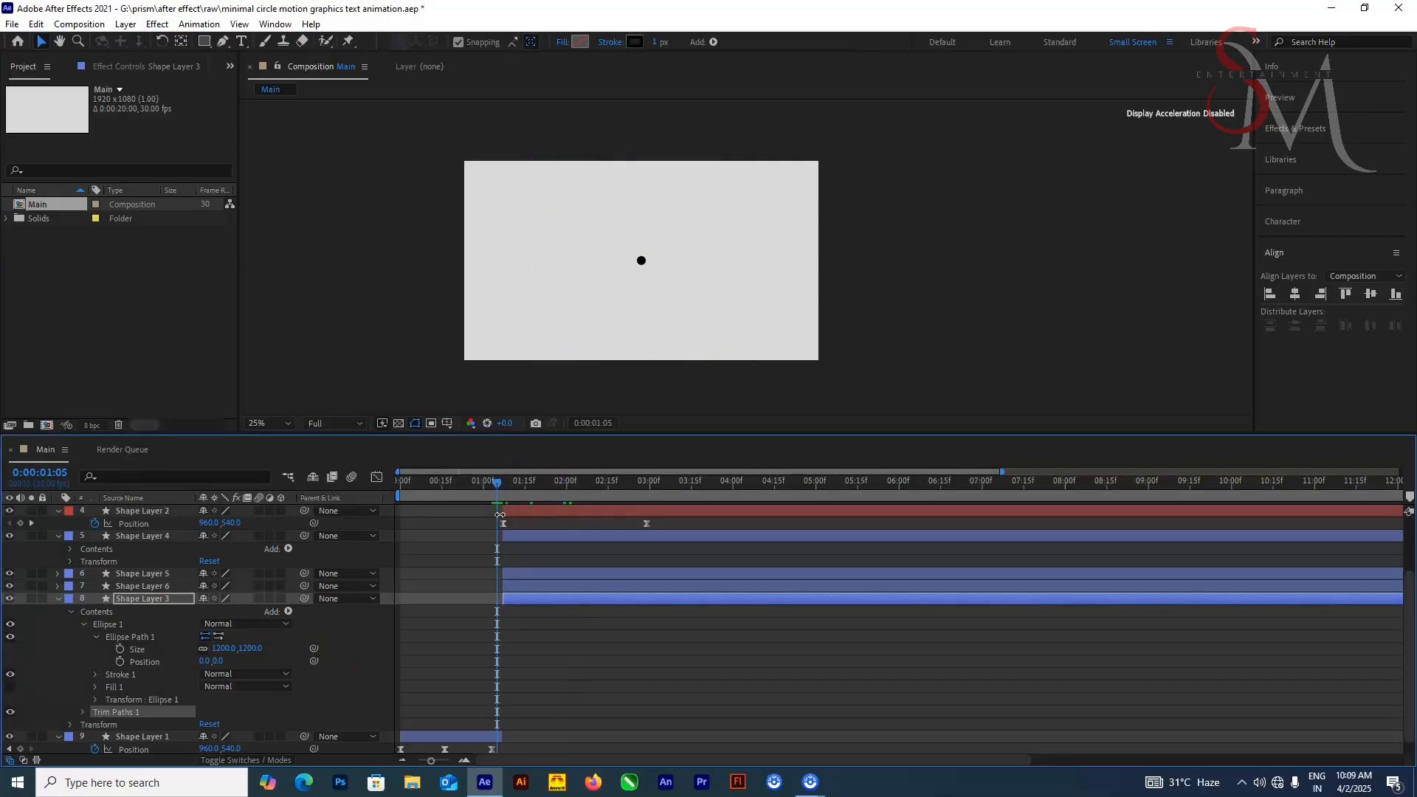
{"action": "key", "text": "ctrl+z"}
{"action": "key", "text": "ctrl+z"}
Step: Add Trim Paths to the innermost circle, Shape Layer 4, and show its properties at 0:00:01:07
{"action": "left_click", "coordinate": [167, 537]}
{"action": "left_click_drag", "start_coordinate": [570, 485], "coordinate": [504, 493]}
{"action": "left_click", "coordinate": [58, 599]}
{"action": "left_click", "coordinate": [271, 625]}
{"action": "left_click", "coordinate": [347, 533]}
{"action": "left_click", "coordinate": [84, 649]}
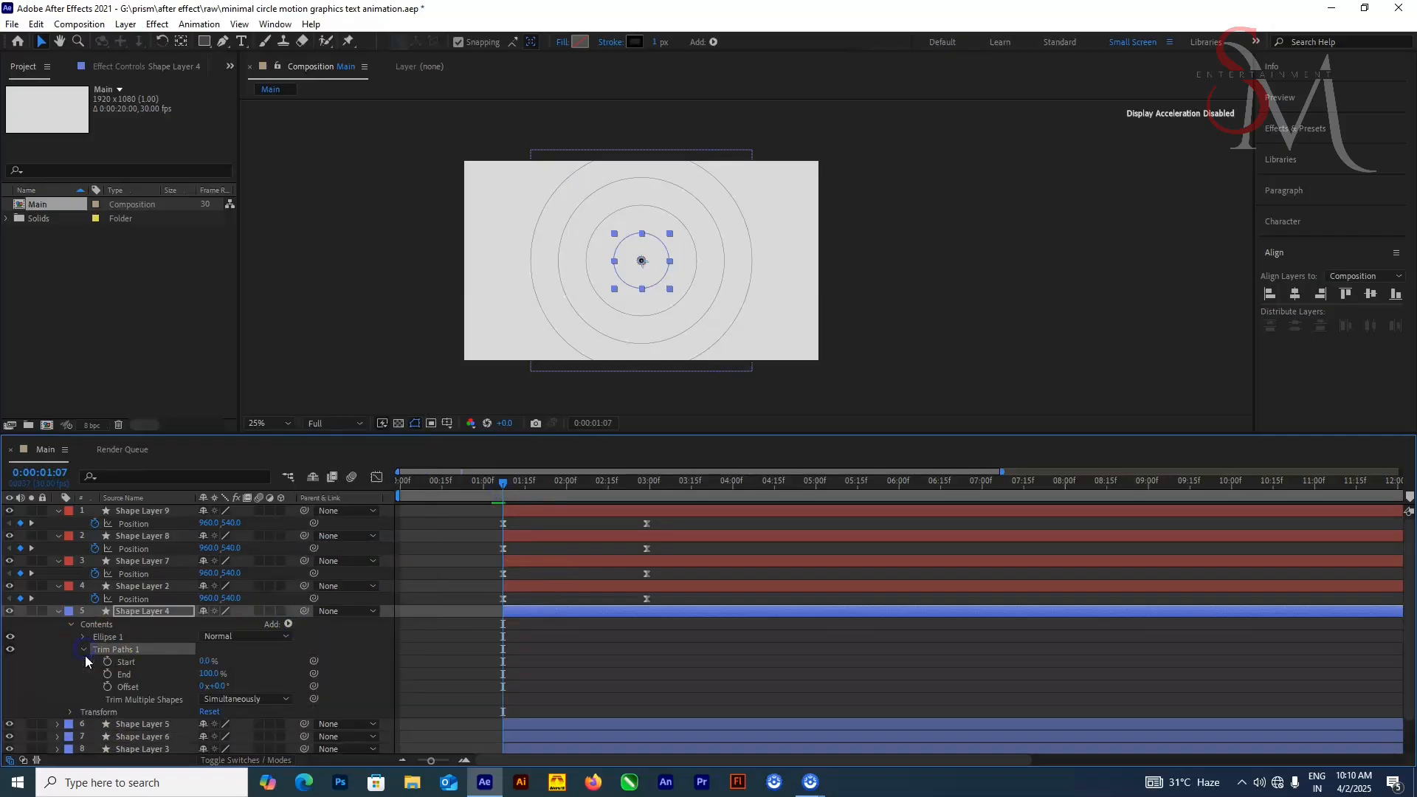
Step: Keyframe the innermost circle's Trim Paths End from 0% at 0:00:01:07 to 100% at 0:00:02:29
{"action": "left_click", "coordinate": [107, 675]}
{"action": "left_click_drag", "start_coordinate": [209, 674], "coordinate": [15, 680]}
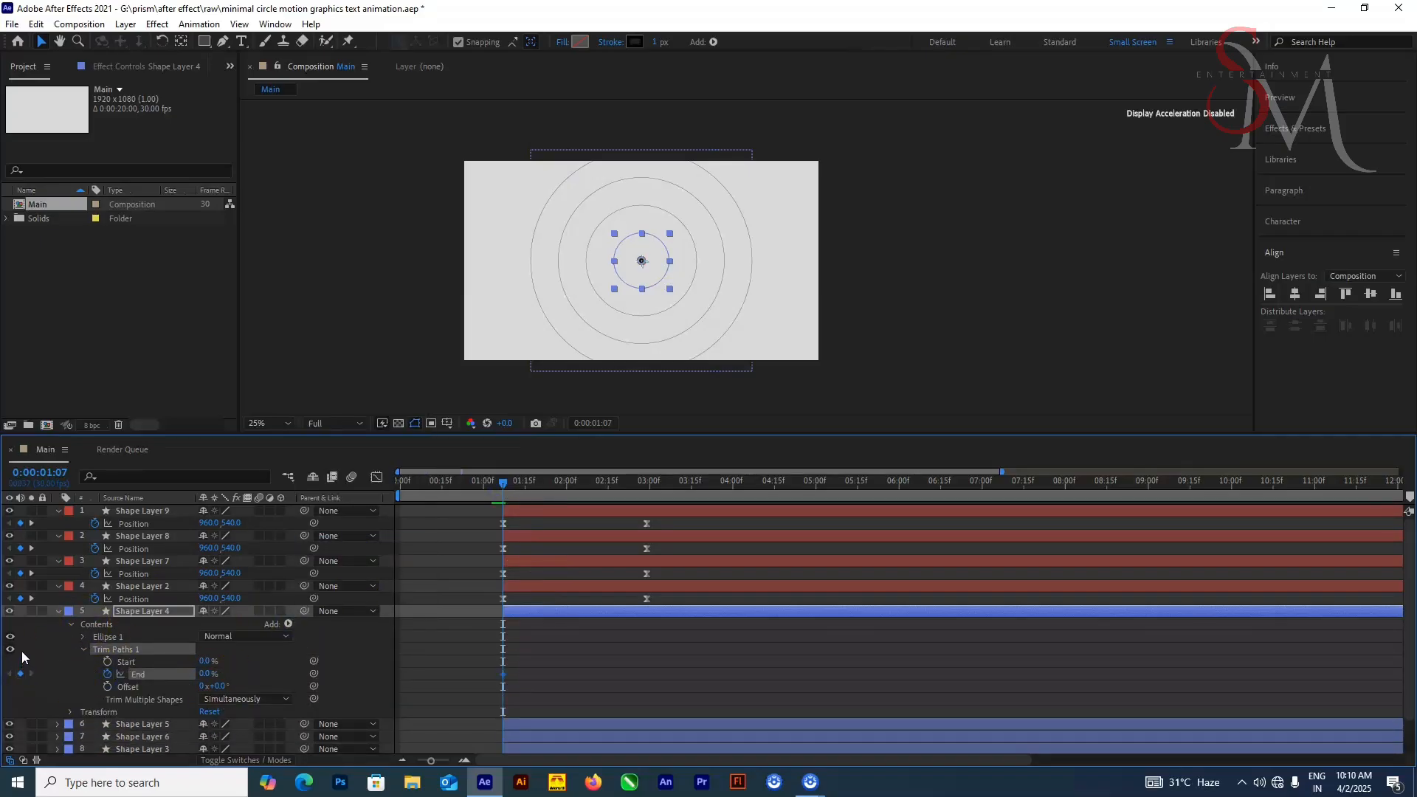
{"action": "left_click_drag", "start_coordinate": [503, 487], "coordinate": [648, 489]}
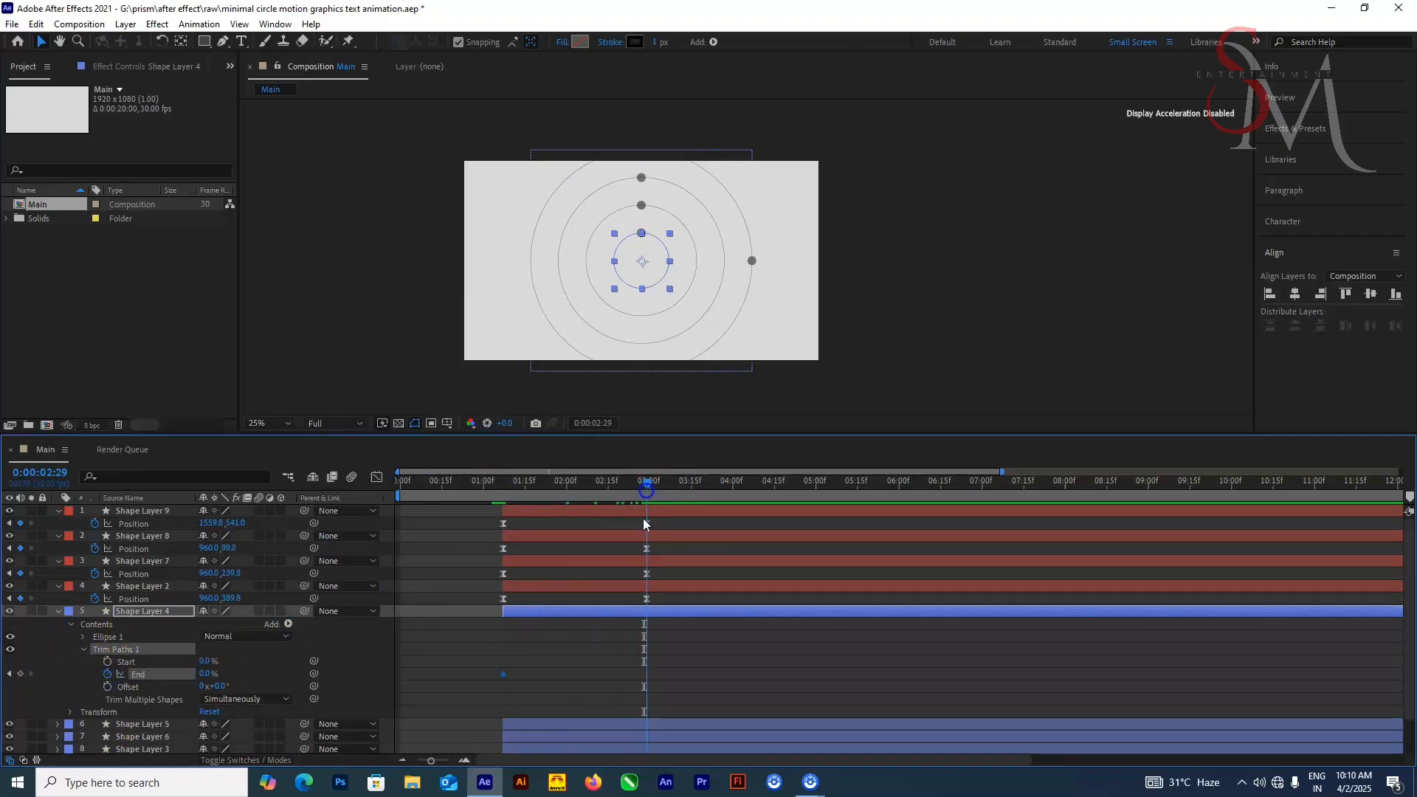
{"action": "left_click_drag", "start_coordinate": [209, 674], "coordinate": [354, 665]}
Step: Copy Trim Paths 1 from Shape Layer 4 onto Shape Layers 5, 6 and 3 and show their keyframes
{"action": "left_click", "coordinate": [106, 650]}
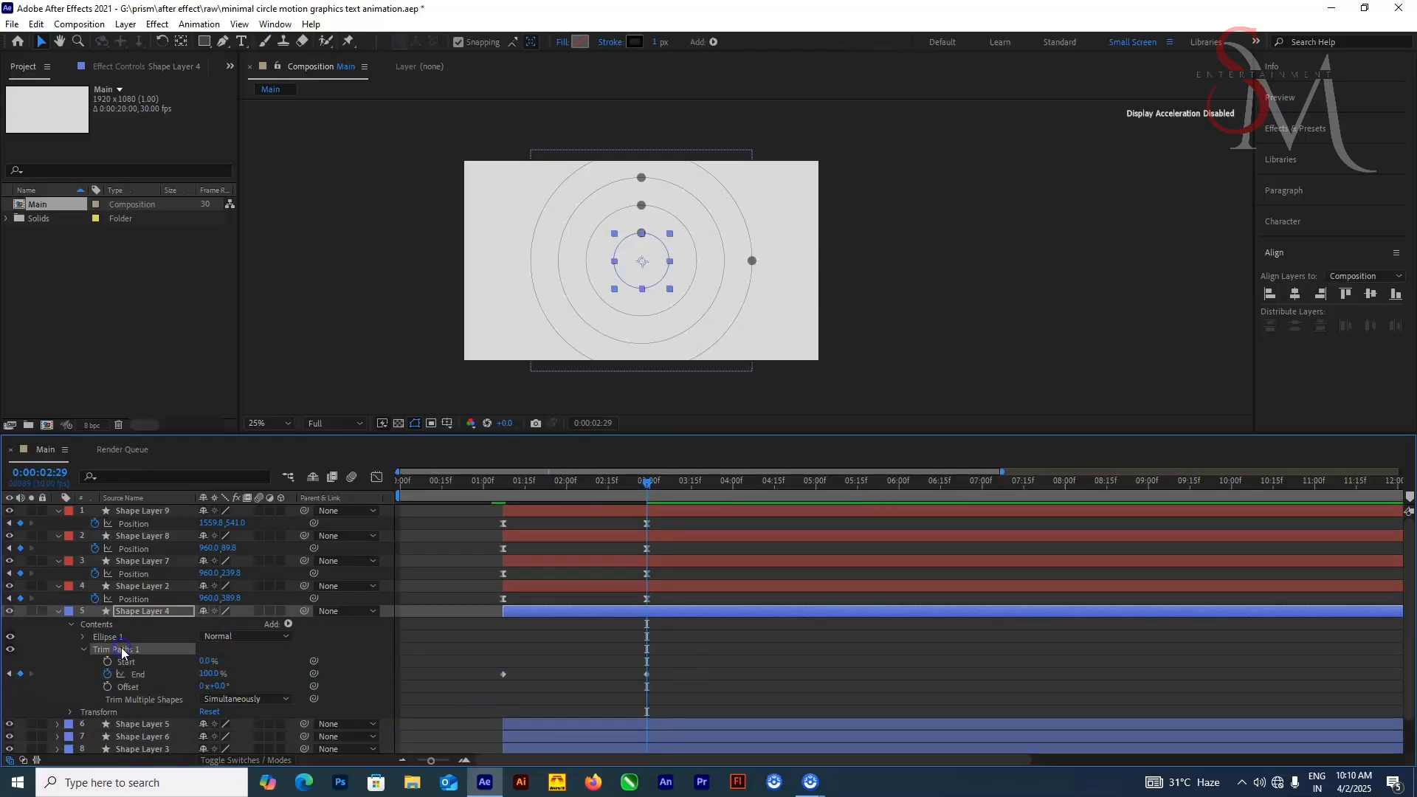
{"action": "key", "text": "ctrl+c"}
{"action": "left_click", "coordinate": [58, 611]}
{"action": "left_click", "coordinate": [562, 623]}
{"action": "left_click", "coordinate": [579, 648], "text": "shift"}
{"action": "key", "text": "ctrl+v"}
{"action": "key", "text": "u"}
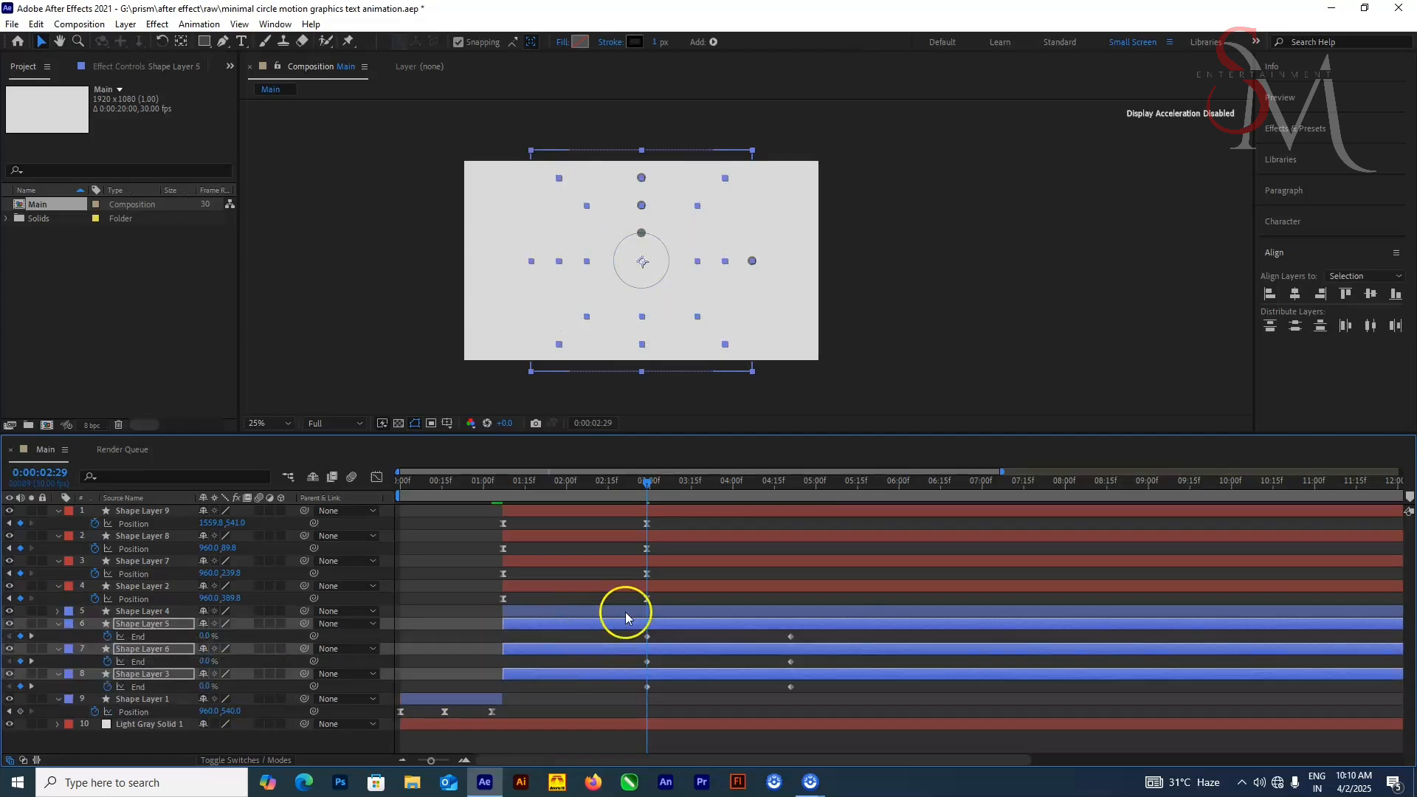
Step: Shift the pasted End keyframes on the three outer circles to start at 0:00:01:07 and preview the animation
{"action": "left_click_drag", "start_coordinate": [648, 484], "coordinate": [503, 529]}
{"action": "left_click_drag", "start_coordinate": [813, 709], "coordinate": [503, 637]}
{"action": "left_click", "coordinate": [470, 590]}
{"action": "left_click_drag", "start_coordinate": [503, 483], "coordinate": [399, 495]}
{"action": "key", "text": "space"}
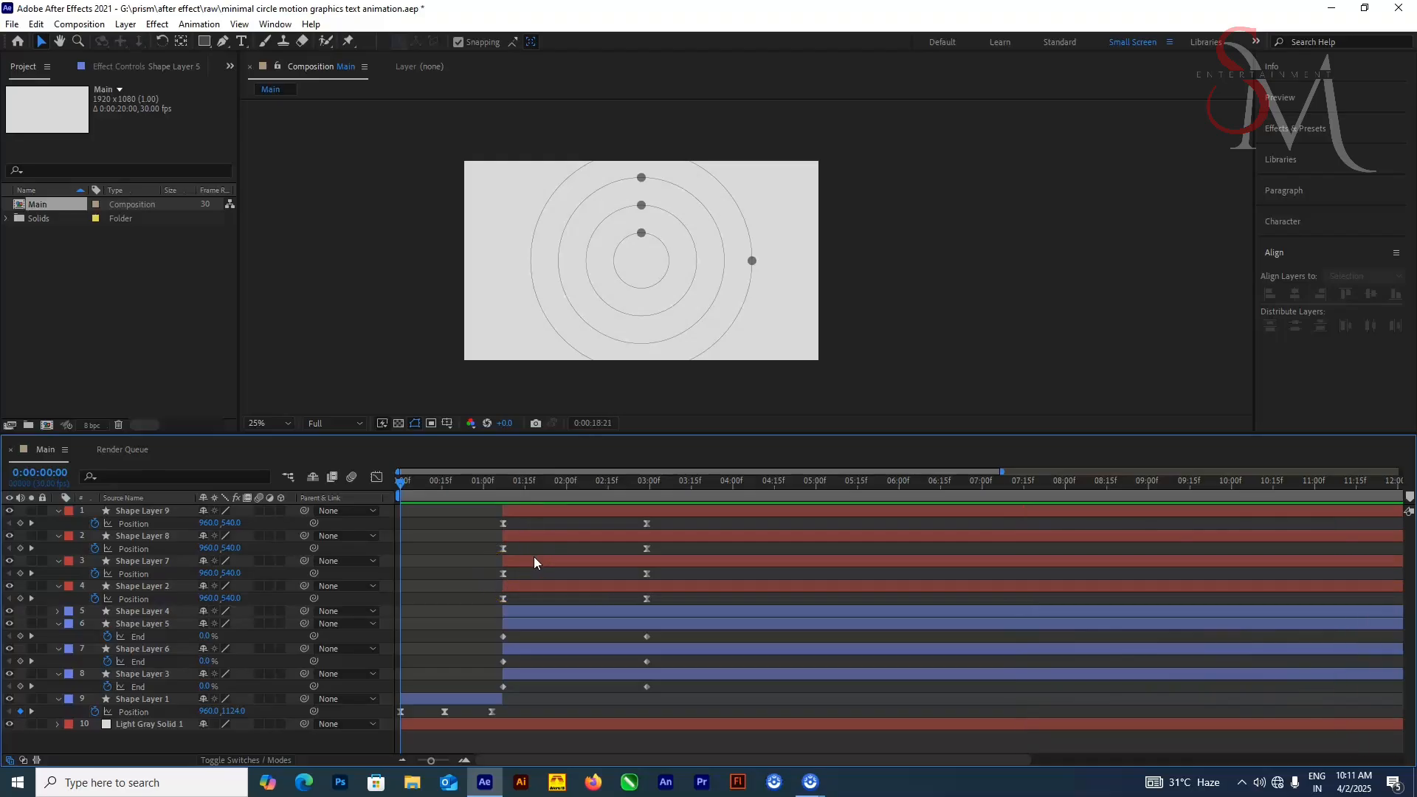
Step: Shift the End keyframes of all four circles about three seconds later and save the project
{"action": "left_click", "coordinate": [573, 612]}
{"action": "key", "text": "space"}
{"action": "left_click", "coordinate": [572, 674], "text": "shift"}
{"action": "key", "text": "u"}
{"action": "left_click_drag", "start_coordinate": [675, 624], "coordinate": [493, 702]}
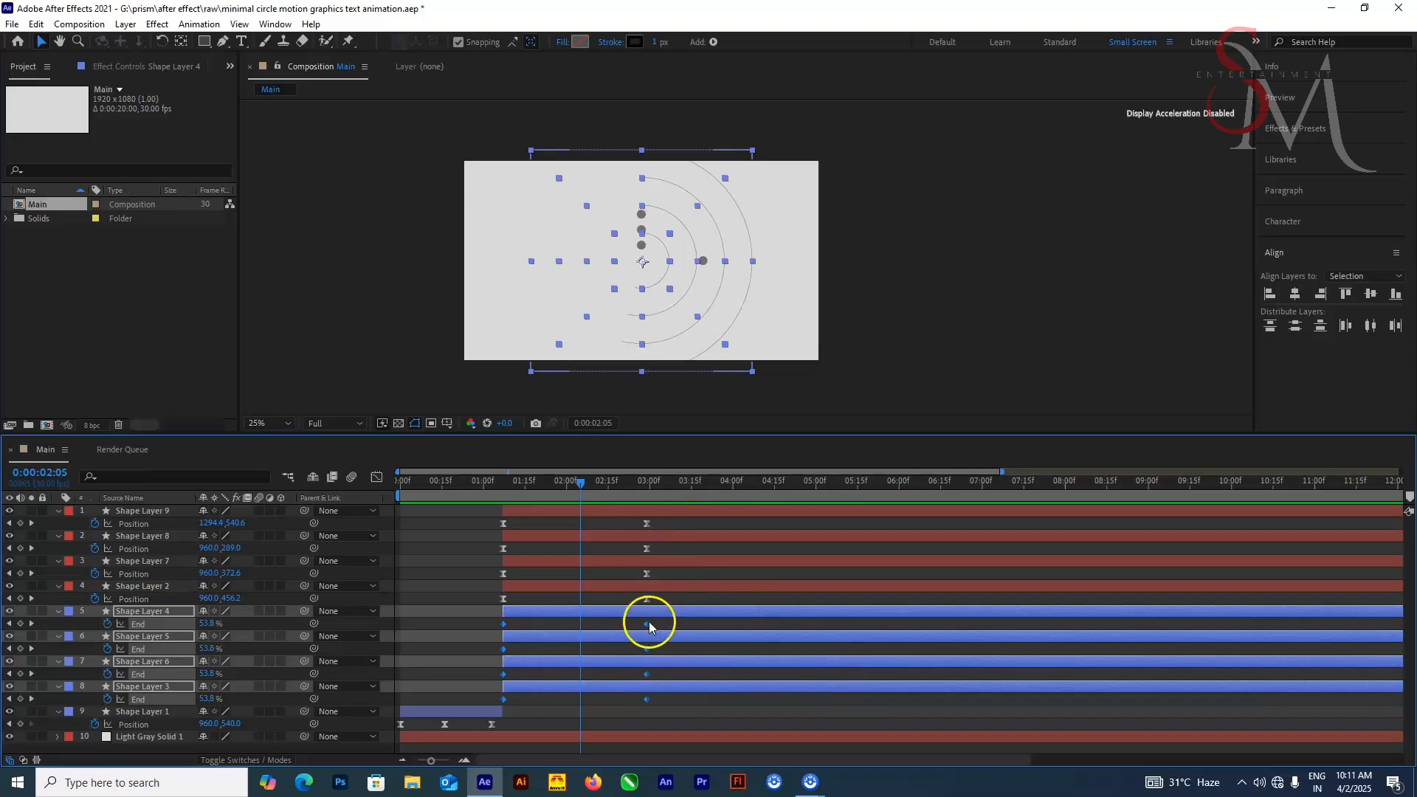
{"action": "left_click_drag", "start_coordinate": [649, 621], "coordinate": [899, 630]}
{"action": "key", "text": "ctrl+s"}
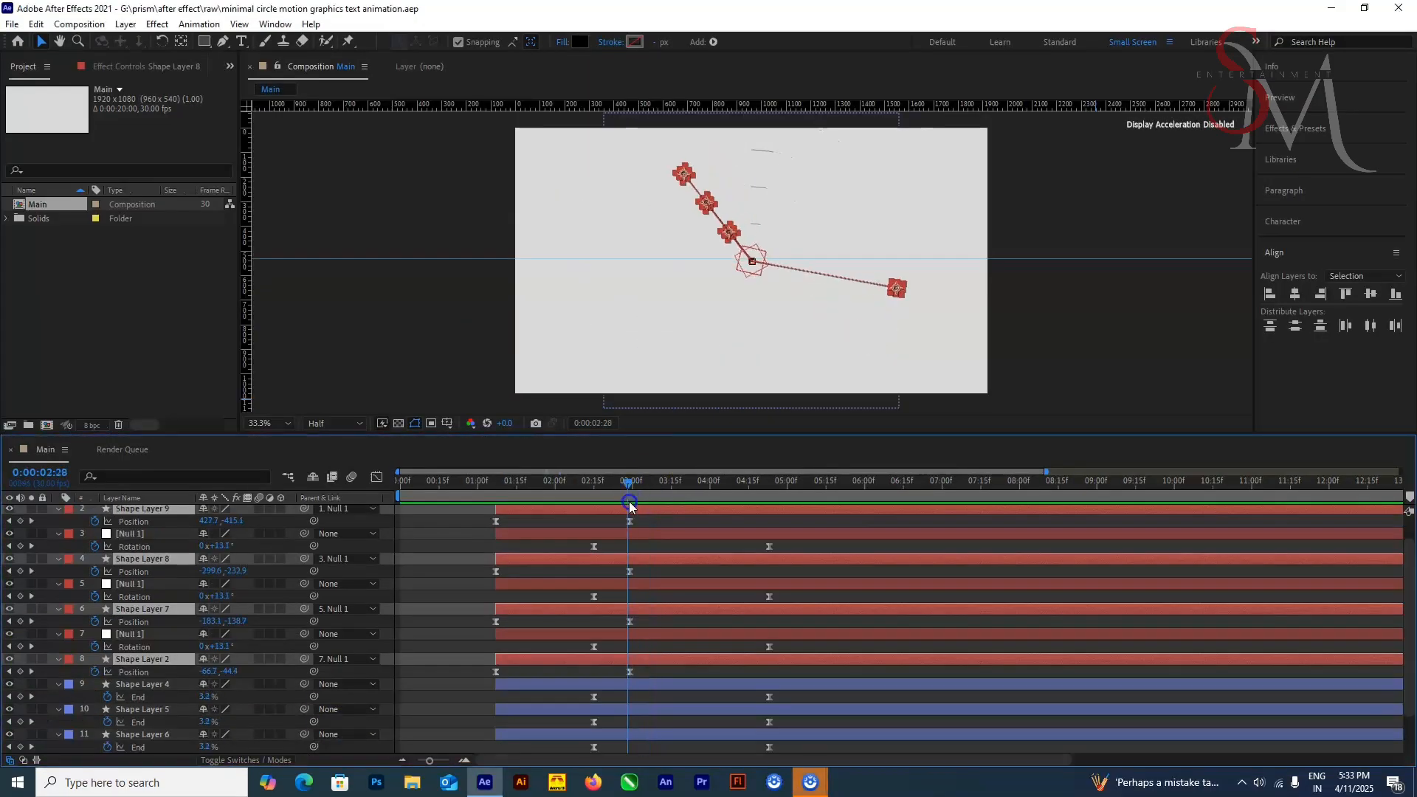
{"action": "left_click", "coordinate": [600, 562]}
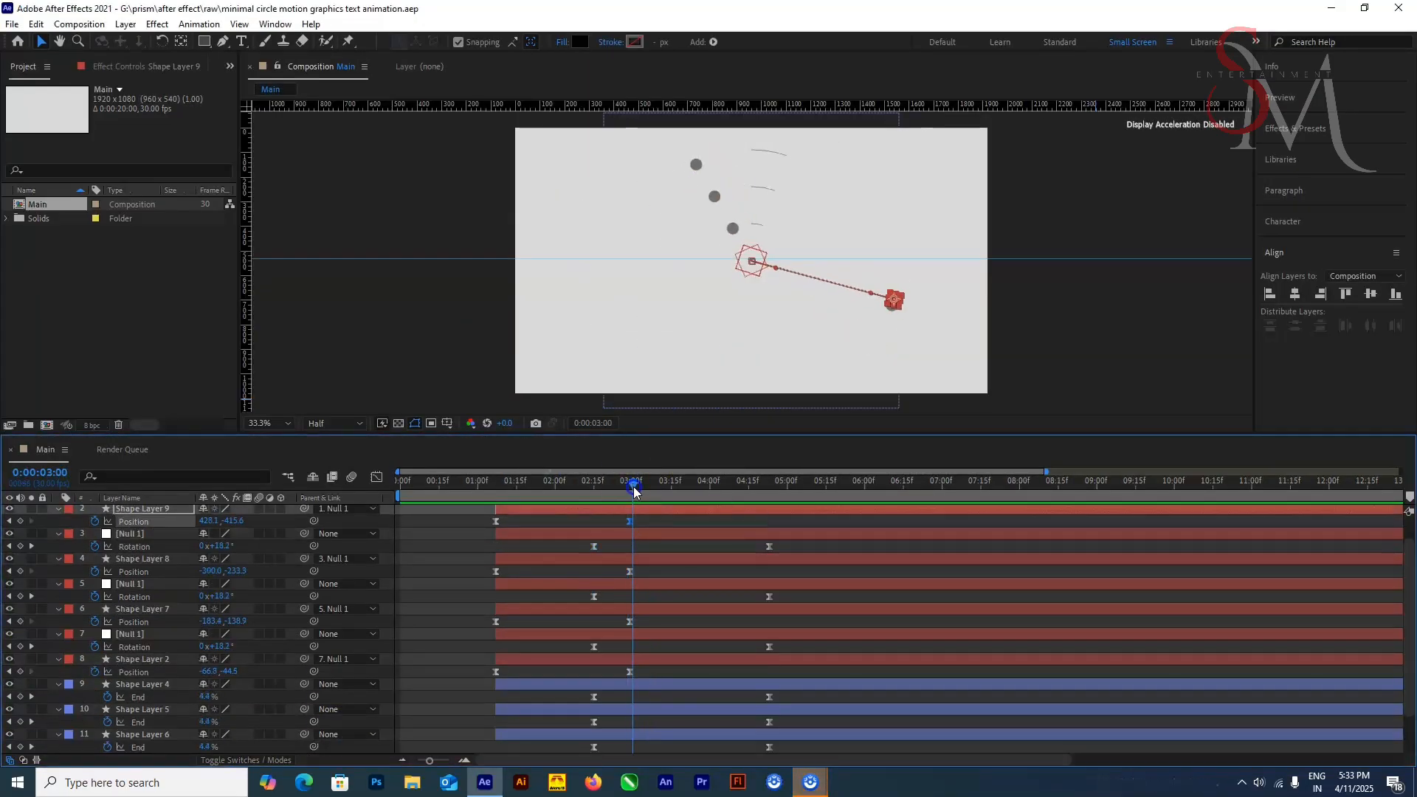
Step: Try to shift the first Rotation keyframes of the four nulls together, working from 0:00:02:29
{"action": "left_click_drag", "start_coordinate": [634, 486], "coordinate": [631, 488]}
{"action": "key", "text": "r"}
{"action": "left_click", "coordinate": [630, 573]}
{"action": "left_click", "coordinate": [594, 548]}
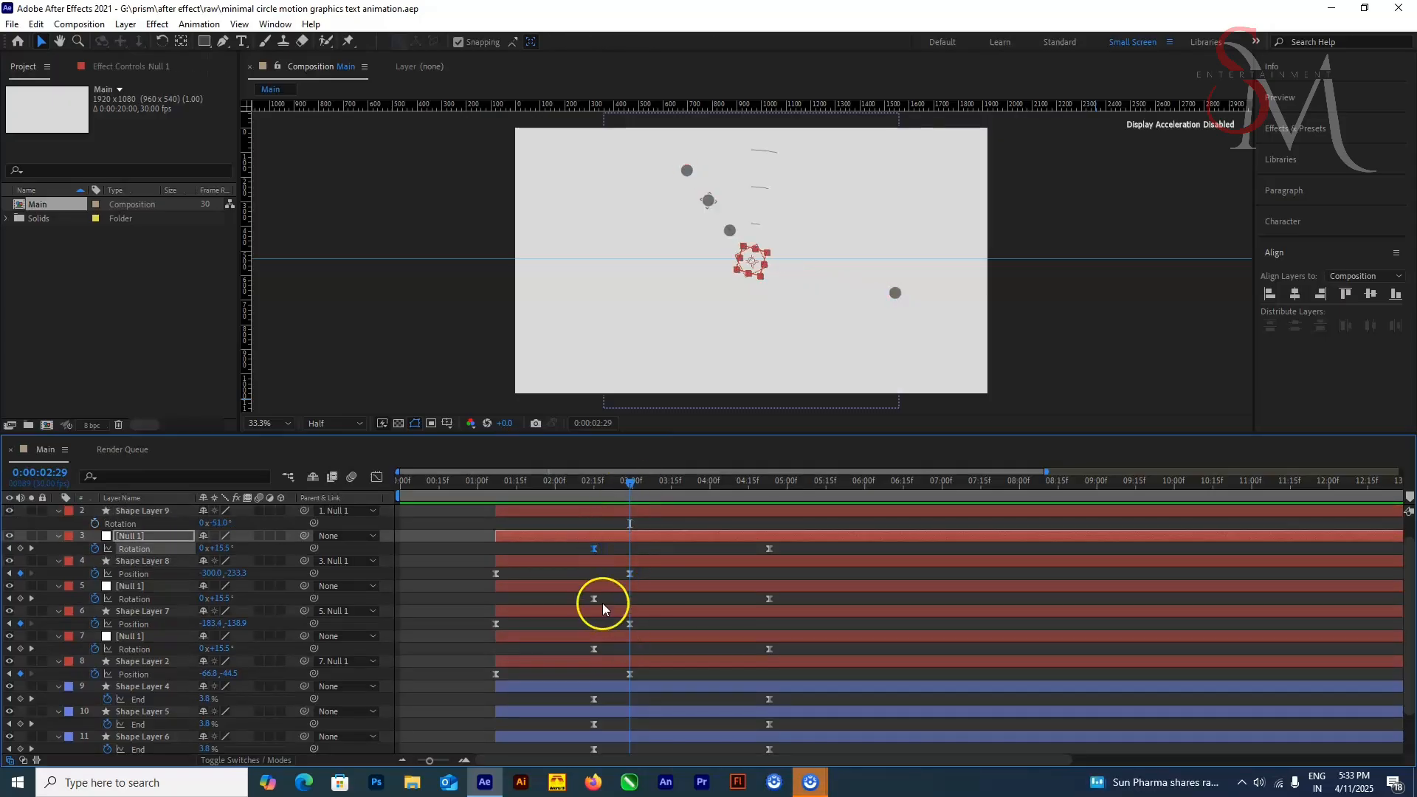
{"action": "left_click_drag", "start_coordinate": [606, 543], "coordinate": [589, 664]}
{"action": "scroll", "coordinate": [601, 516], "scroll_direction": "up", "scroll_amount": 1}
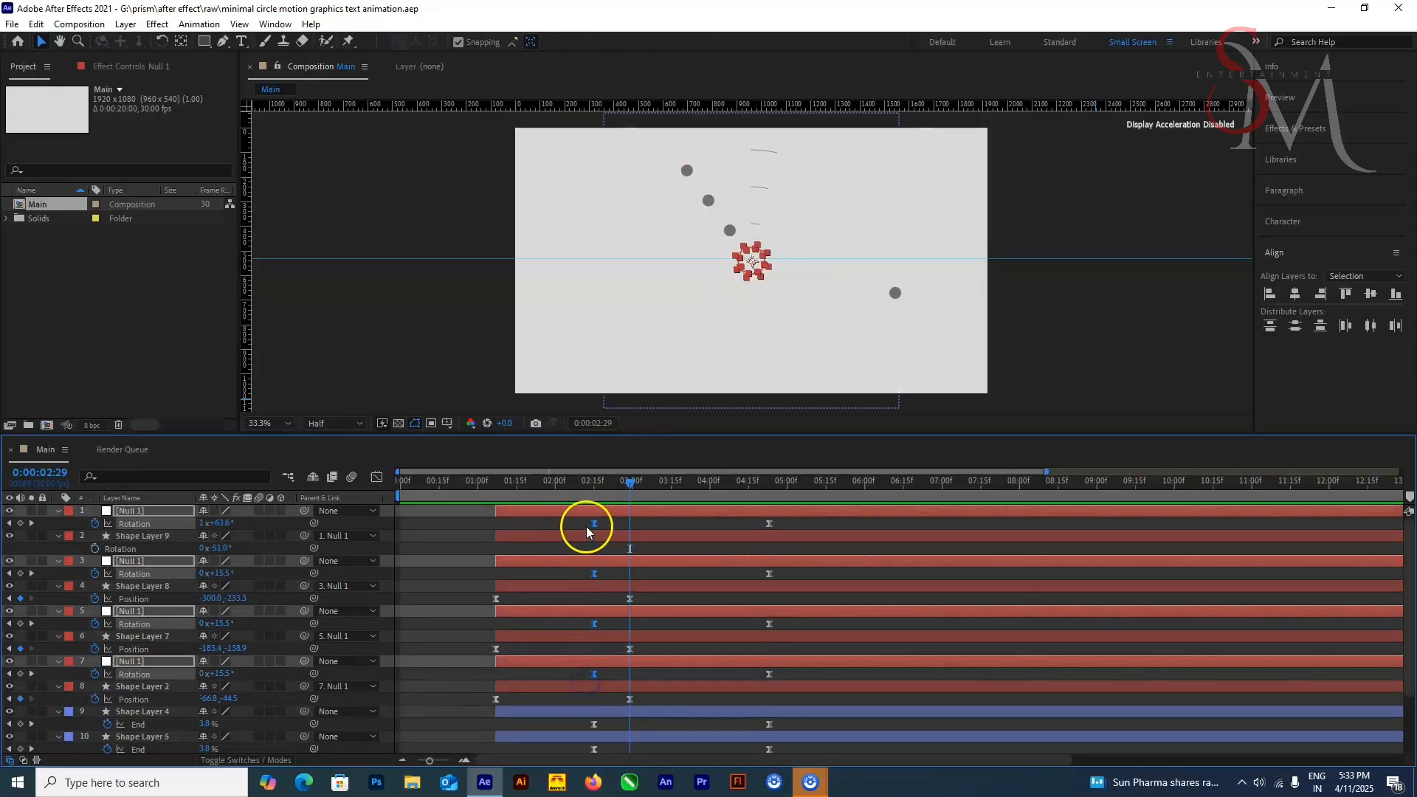
{"action": "left_click_drag", "start_coordinate": [593, 525], "coordinate": [594, 628]}
{"action": "key", "text": "ctrl+z"}
{"action": "left_click", "coordinate": [577, 527]}
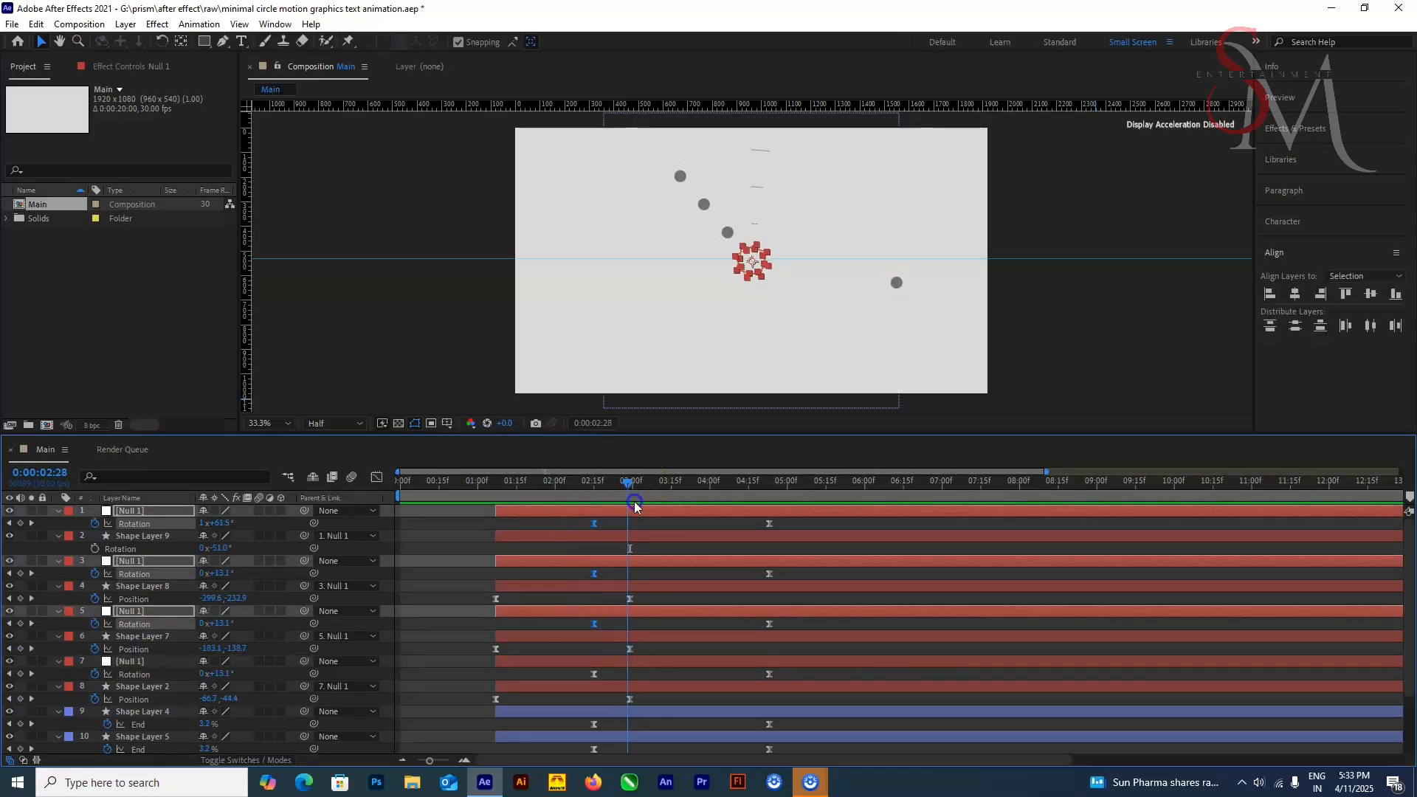
{"action": "left_click", "coordinate": [594, 673]}
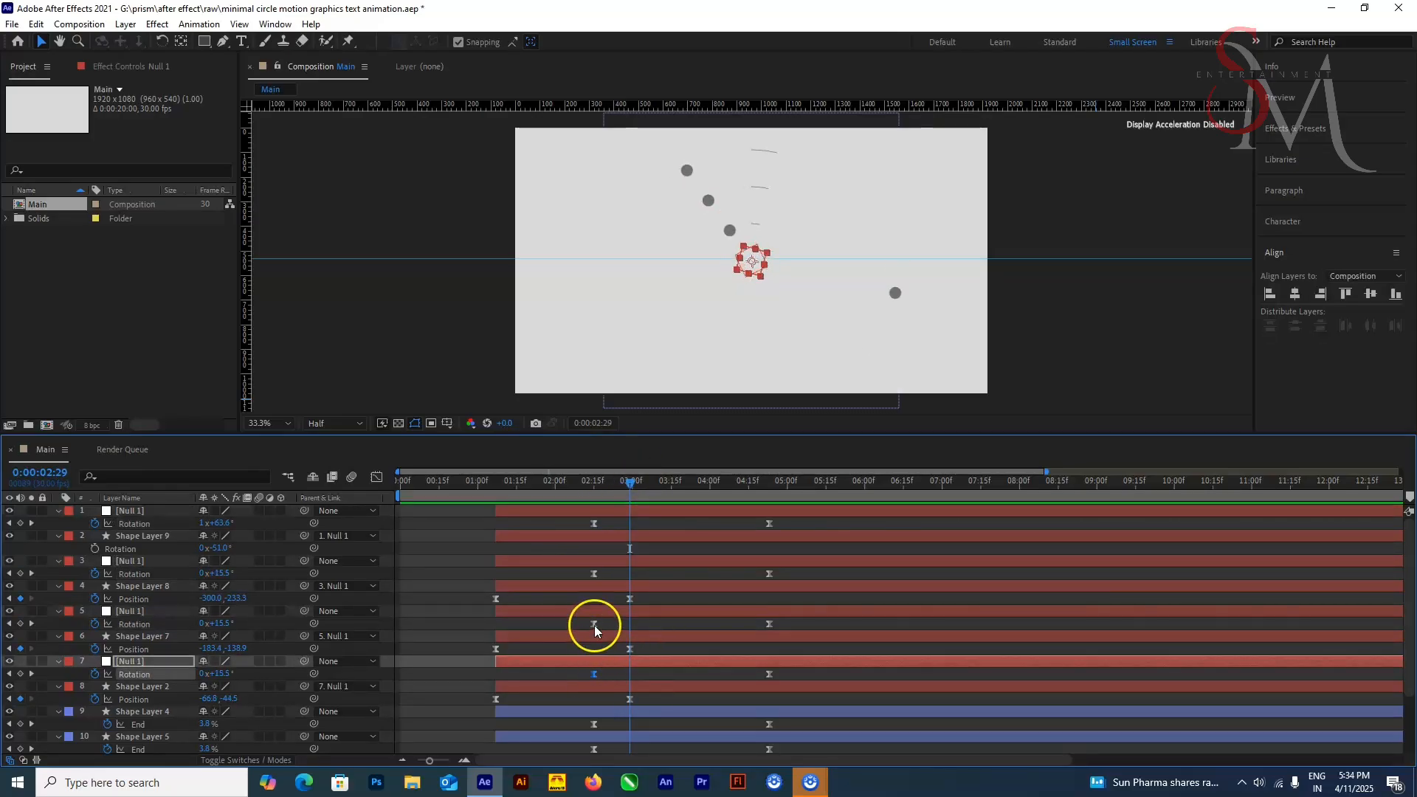
{"action": "left_click", "coordinate": [594, 624], "text": "shift"}
{"action": "left_click", "coordinate": [610, 635], "text": "shift"}
{"action": "left_click", "coordinate": [612, 587], "text": "shift"}
{"action": "left_click", "coordinate": [612, 536], "text": "ctrl"}
{"action": "left_click", "coordinate": [605, 662]}
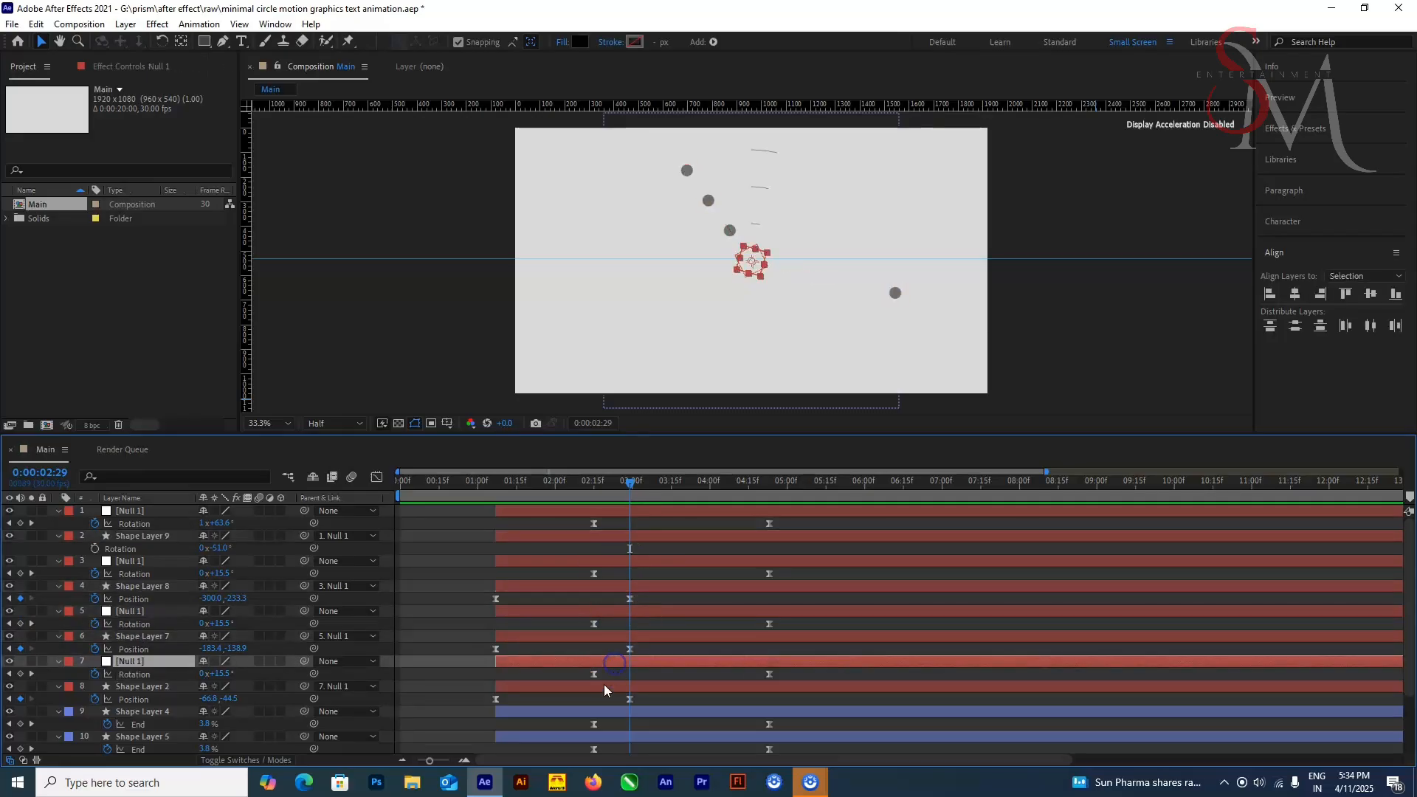
{"action": "left_click", "coordinate": [605, 686]}
{"action": "left_click", "coordinate": [605, 637], "text": "ctrl"}
{"action": "left_click", "coordinate": [606, 587], "text": "ctrl"}
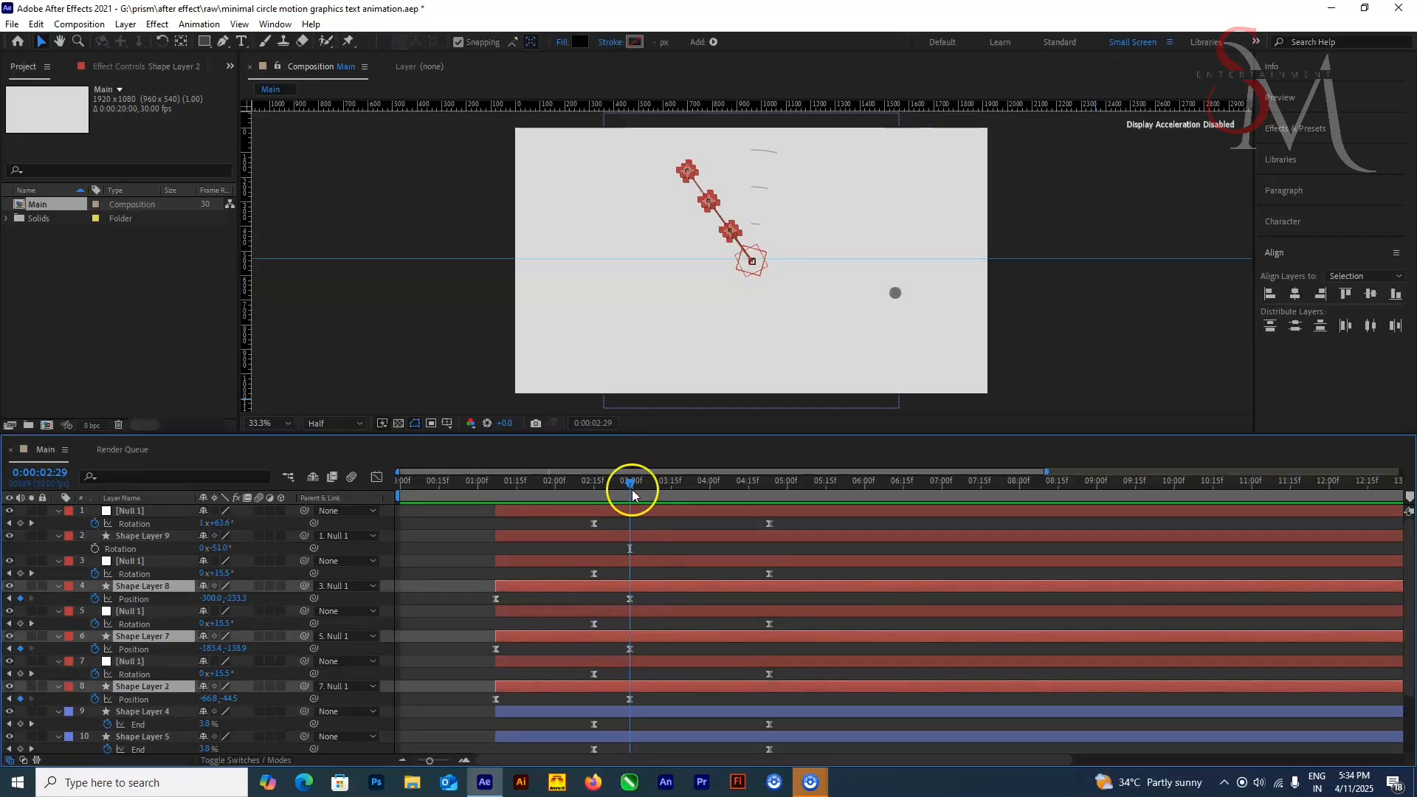
{"action": "left_click", "coordinate": [594, 573]}
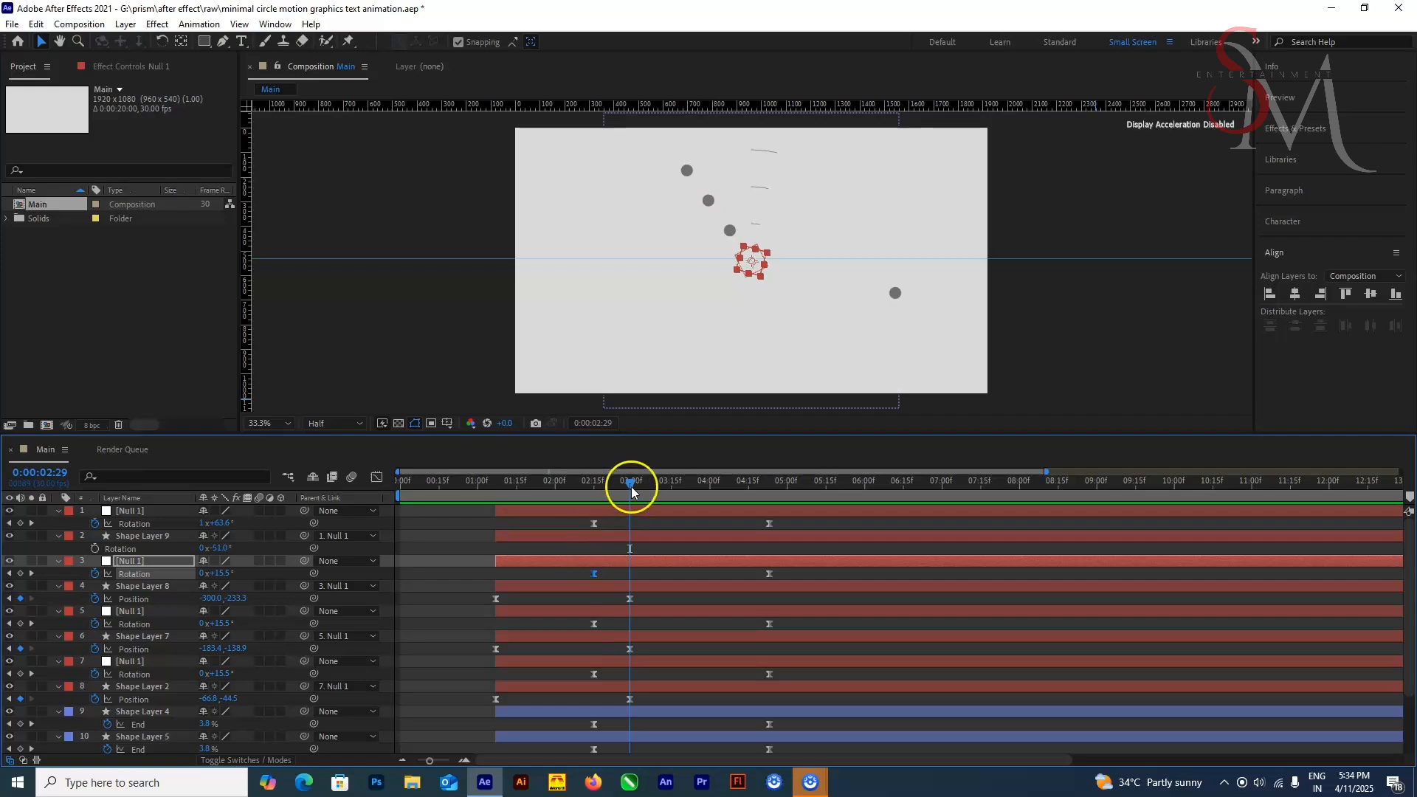
{"action": "left_click_drag", "start_coordinate": [631, 484], "coordinate": [631, 513]}
{"action": "left_click", "coordinate": [143, 562]}
{"action": "left_click", "coordinate": [139, 512]}
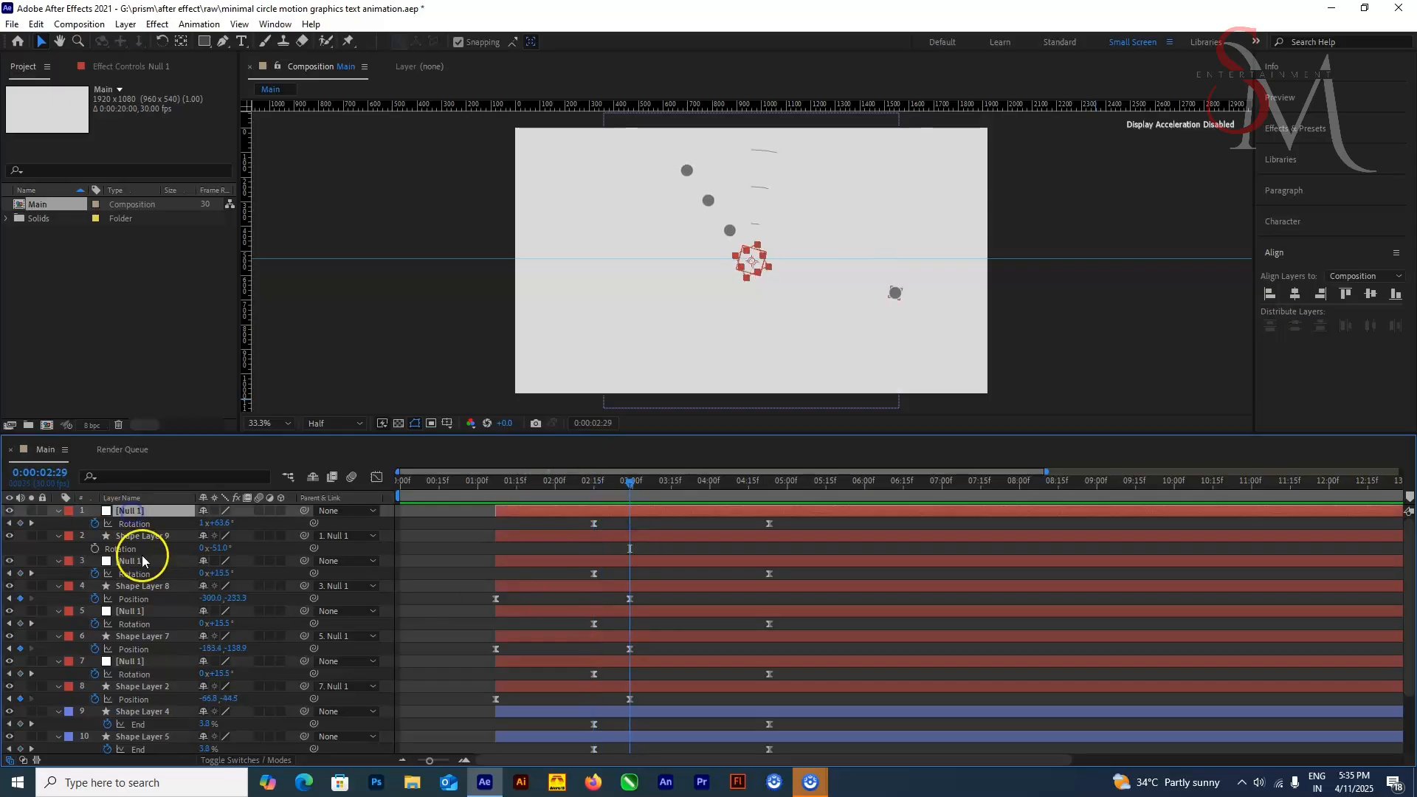
{"action": "left_click", "coordinate": [143, 562], "text": "ctrl"}
{"action": "left_click", "coordinate": [143, 612], "text": "ctrl"}
{"action": "left_click", "coordinate": [146, 662], "text": "ctrl"}
{"action": "left_click_drag", "start_coordinate": [654, 599], "coordinate": [625, 710]}
Step: Try to move the first Rotation keyframes of all four nulls earlier as one group
{"action": "mouse_move", "coordinate": [630, 600]}
{"action": "left_mouse_down"}
{"action": "mouse_move", "coordinate": [619, 605]}
{"action": "mouse_move", "coordinate": [635, 609]}
{"action": "left_mouse_up"}
{"action": "left_click", "coordinate": [594, 574]}
{"action": "left_click", "coordinate": [595, 524]}
{"action": "left_click", "coordinate": [595, 573], "text": "shift"}
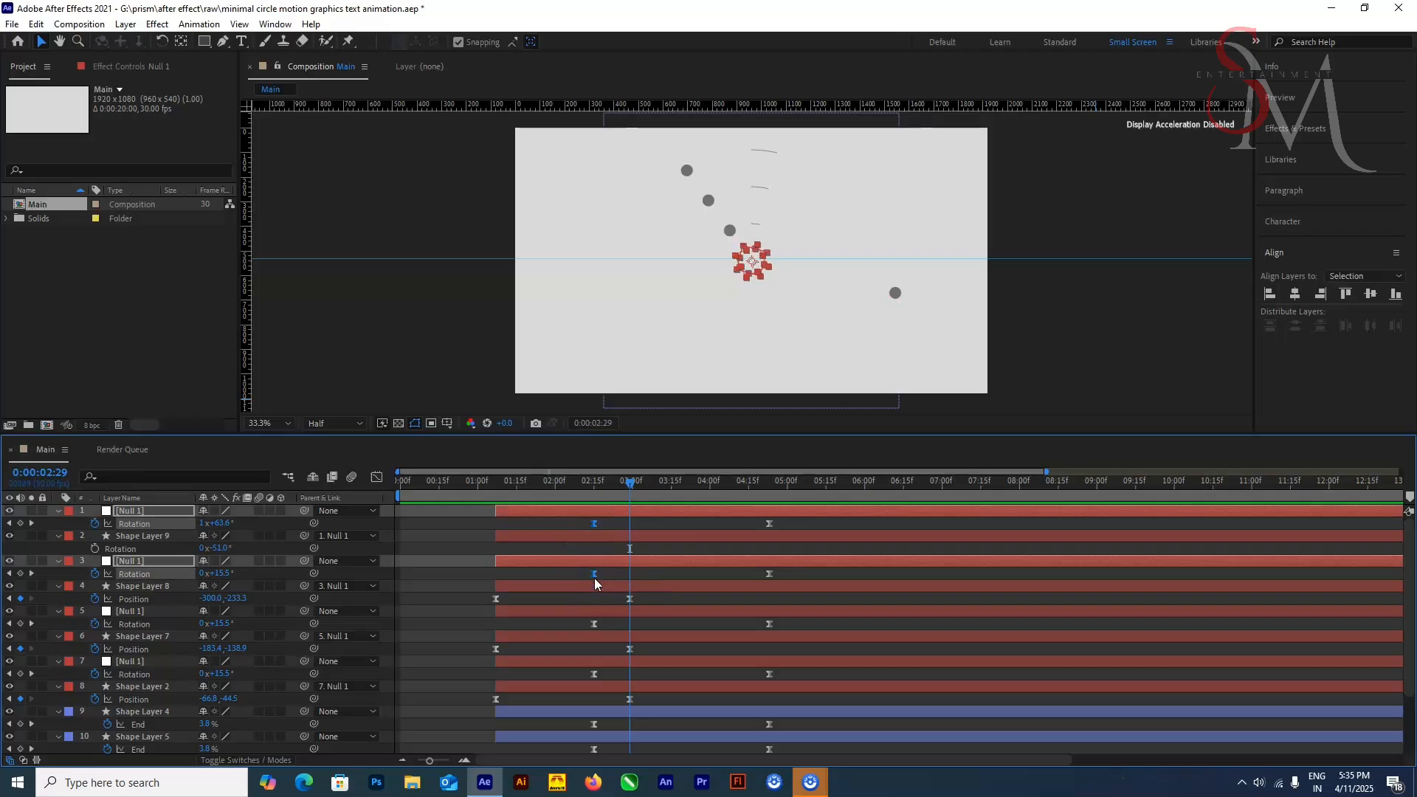
{"action": "left_click", "coordinate": [595, 625], "text": "ctrl"}
{"action": "key", "text": "ctrl+z"}
{"action": "left_click", "coordinate": [594, 525]}
{"action": "left_click", "coordinate": [595, 574], "text": "shift"}
{"action": "left_click", "coordinate": [596, 625], "text": "shift"}
{"action": "left_click", "coordinate": [594, 674], "text": "shift"}
{"action": "left_click_drag", "start_coordinate": [595, 624], "coordinate": [567, 577]}
{"action": "key", "text": "ctrl+z"}
{"action": "left_click", "coordinate": [594, 524]}
{"action": "left_click", "coordinate": [595, 573], "text": "shift"}
{"action": "left_click", "coordinate": [595, 624], "text": "shift"}
{"action": "key", "text": "ctrl+z"}
Step: Shift the first Rotation keyframes of the three inner dots' nulls to about 0:00:02:04 and check the motion at 0:00:03:09
{"action": "left_click", "coordinate": [595, 675]}
{"action": "left_click", "coordinate": [594, 625], "text": "ctrl"}
{"action": "left_click", "coordinate": [593, 675], "text": "shift"}
{"action": "left_click", "coordinate": [595, 574], "text": "shift"}
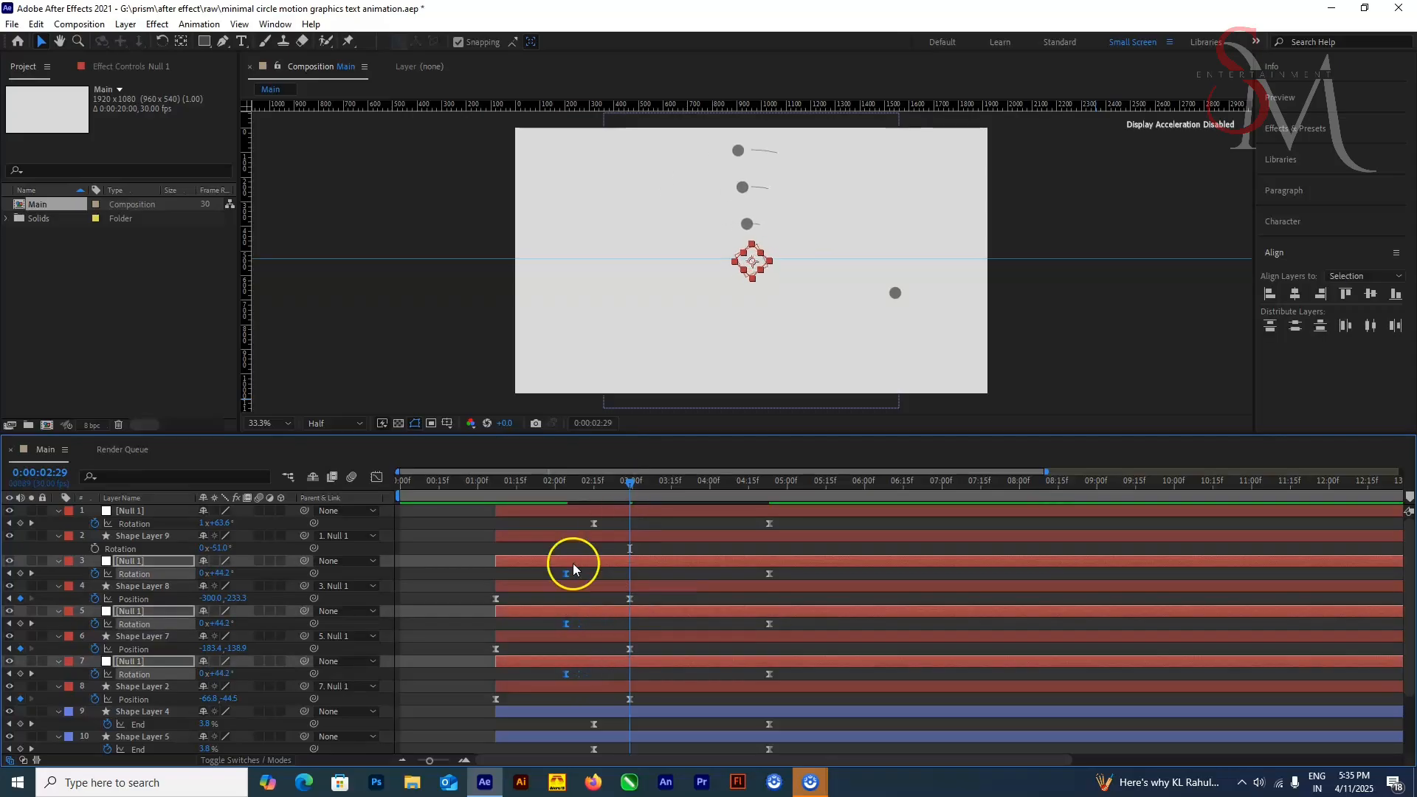
{"action": "left_click_drag", "start_coordinate": [567, 484], "coordinate": [657, 524]}
Step: Move the first Rotation keyframe of the outermost dot's null to about 0:00:02:04, in line with the other nulls
{"action": "left_click_drag", "start_coordinate": [631, 699], "coordinate": [597, 699]}
{"action": "key", "text": "ctrl+z"}
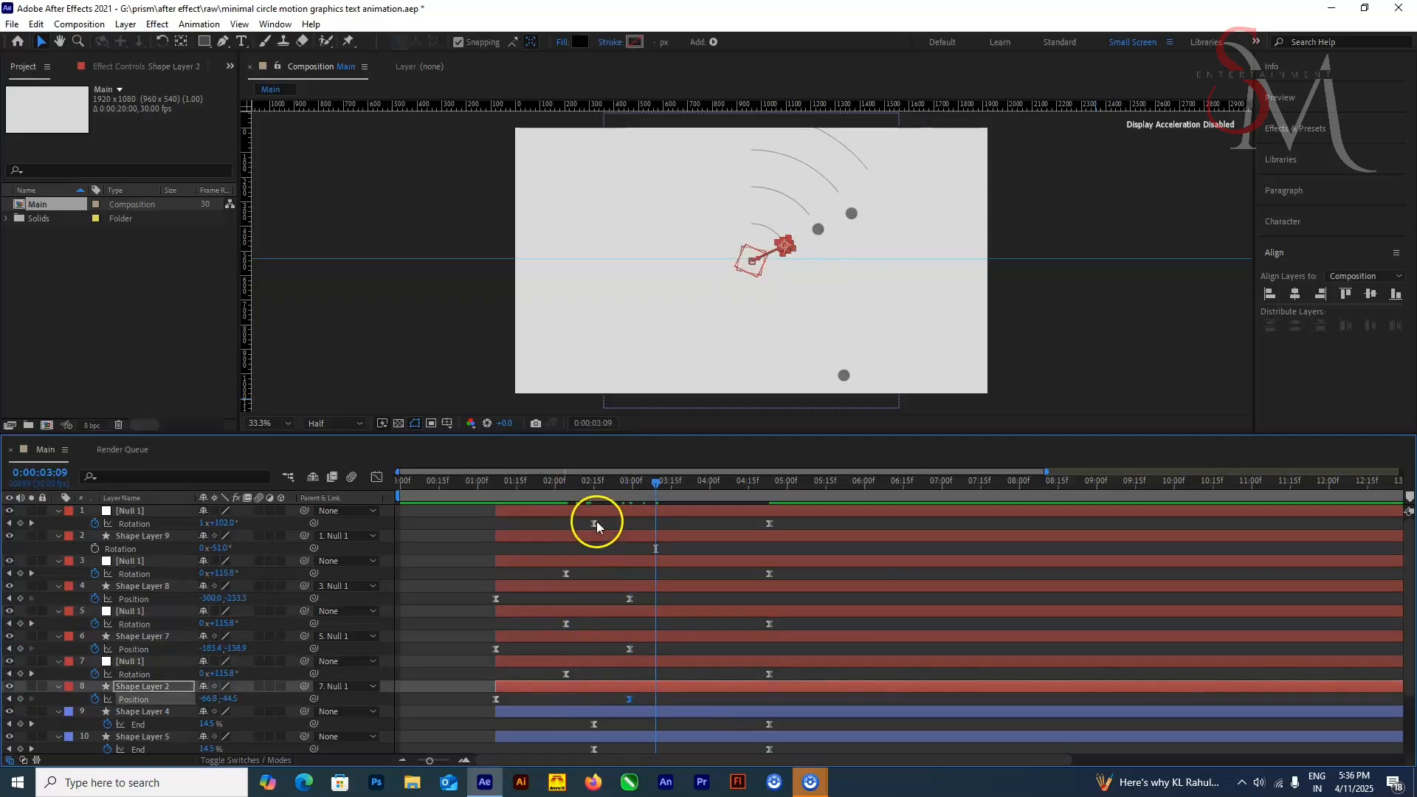
{"action": "left_click_drag", "start_coordinate": [595, 523], "coordinate": [566, 526]}
{"action": "left_click_drag", "start_coordinate": [656, 524], "coordinate": [623, 524]}
{"action": "left_click", "coordinate": [139, 654]}
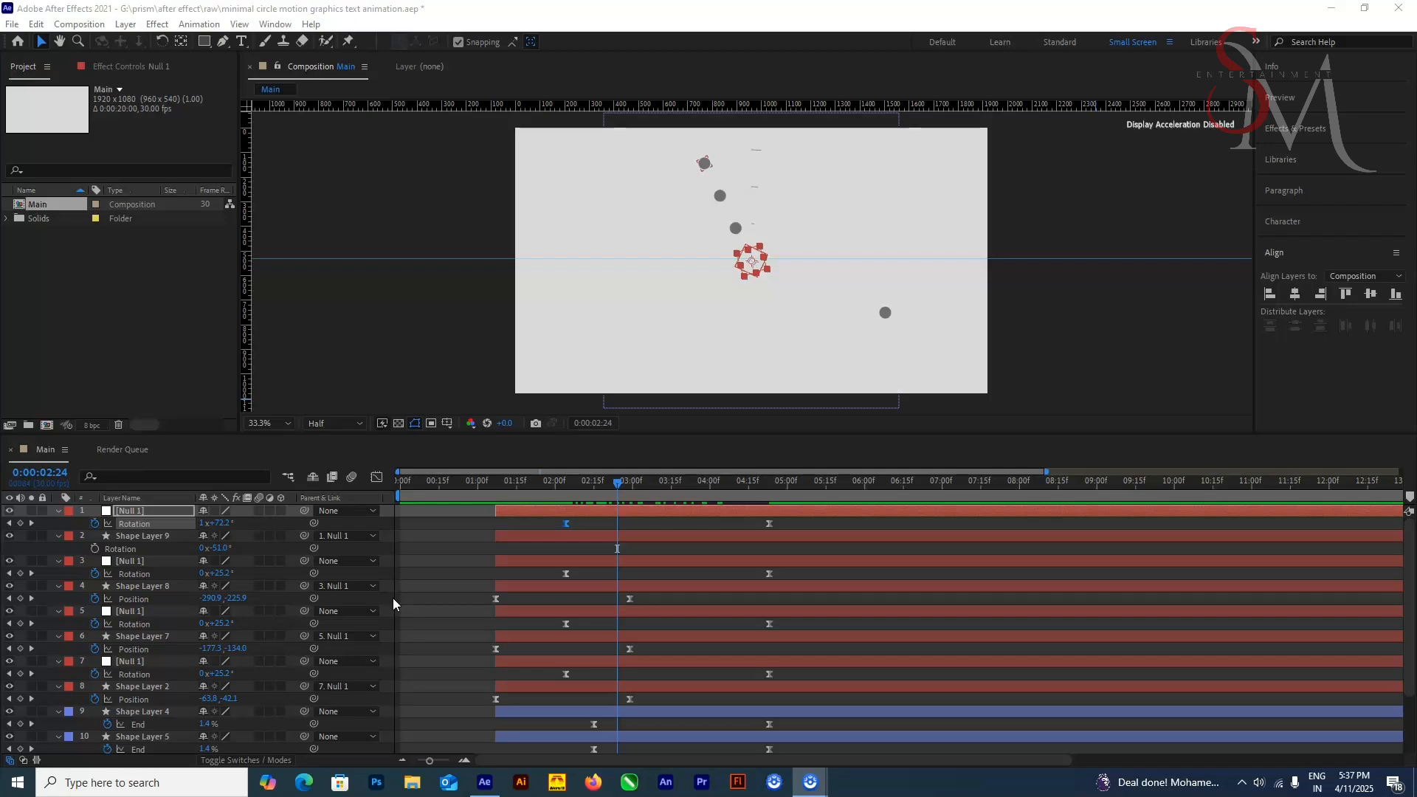
Step: Compare the dots' rotation with the drawing of the circles between 0:00:02:16 and 0:00:03:22, checking the related layers and keyframes
{"action": "left_click", "coordinate": [661, 487]}
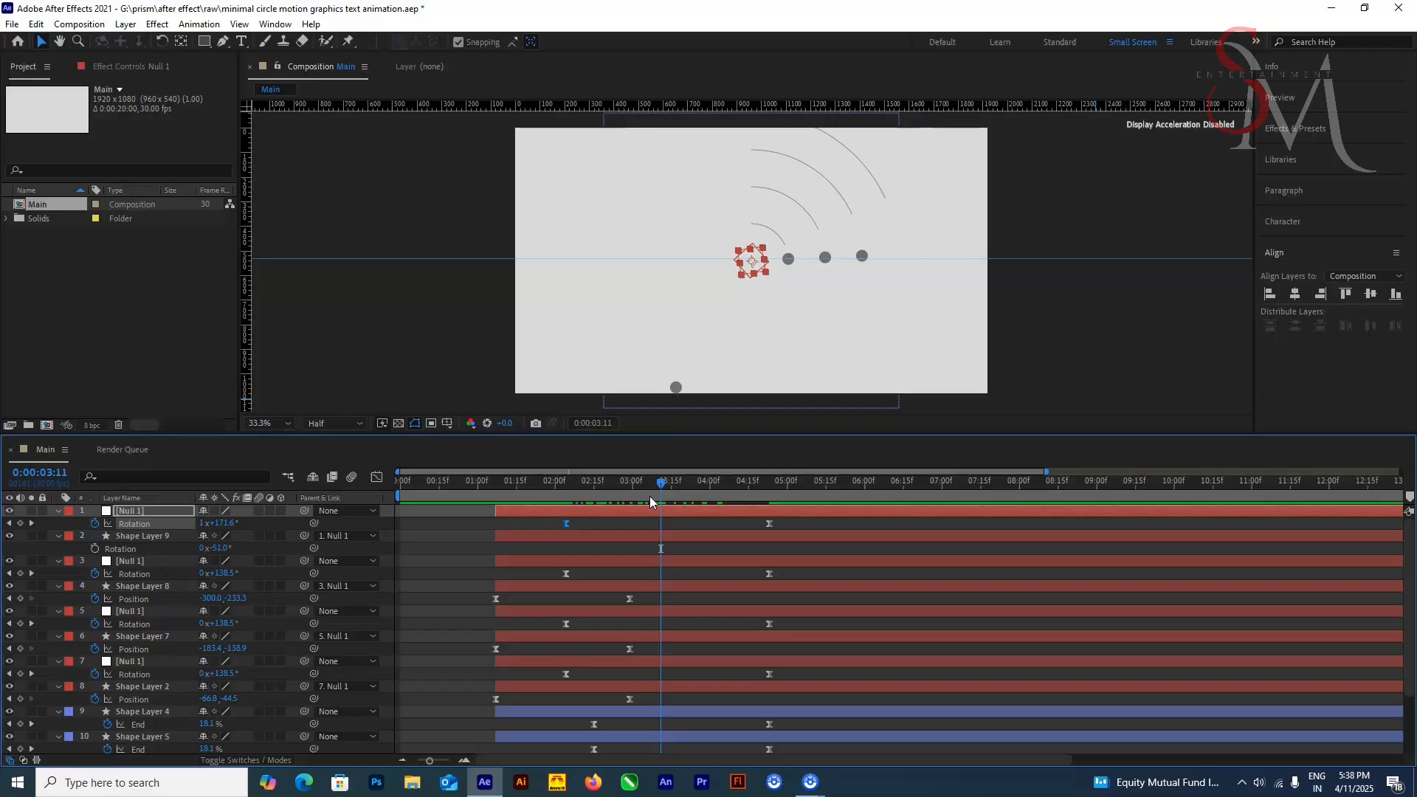
{"action": "left_click_drag", "start_coordinate": [652, 484], "coordinate": [595, 572]}
{"action": "left_click", "coordinate": [547, 686]}
{"action": "scroll", "coordinate": [458, 704], "scroll_direction": "down", "scroll_amount": 1}
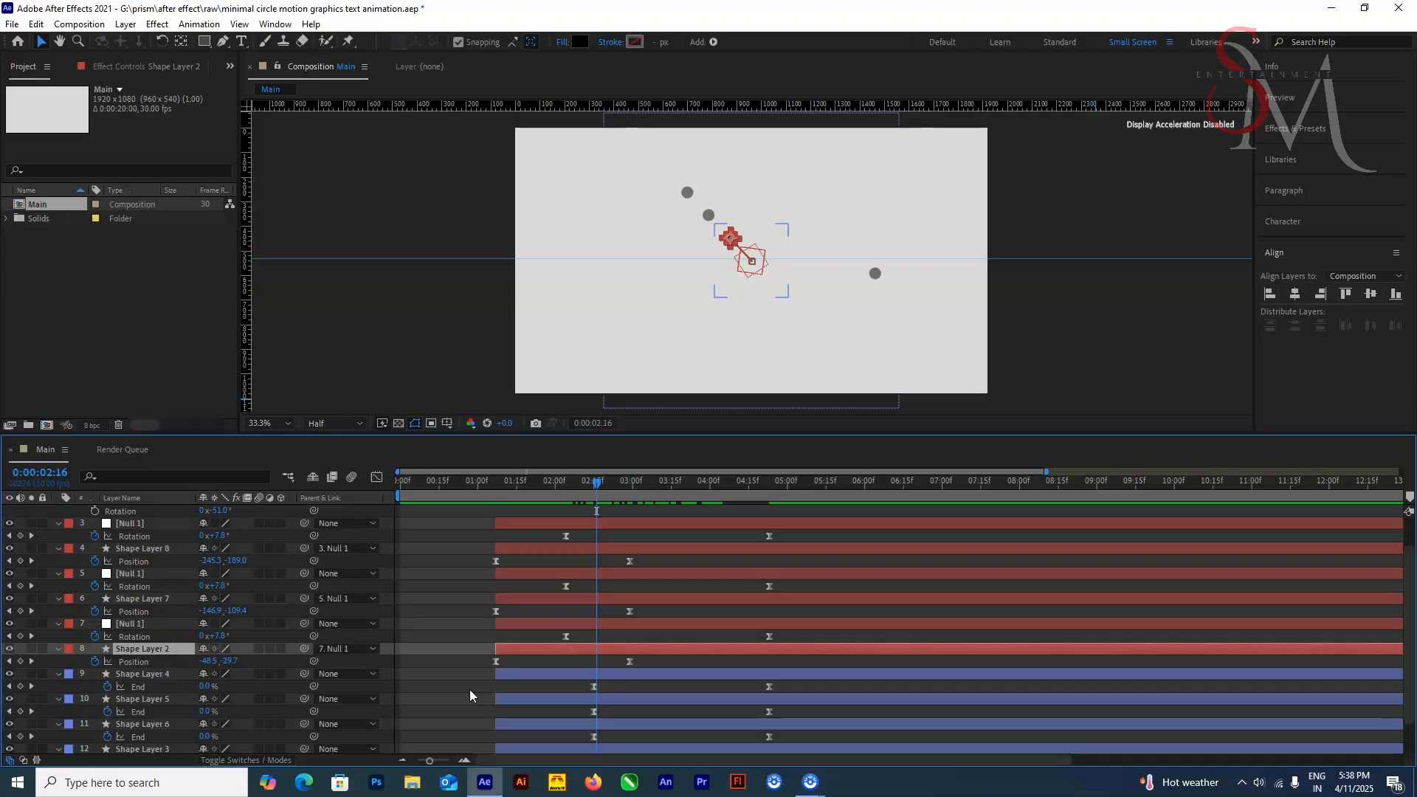
{"action": "left_click", "coordinate": [188, 675]}
{"action": "left_click", "coordinate": [601, 625]}
{"action": "scroll", "coordinate": [613, 583], "scroll_direction": "down", "scroll_amount": 1}
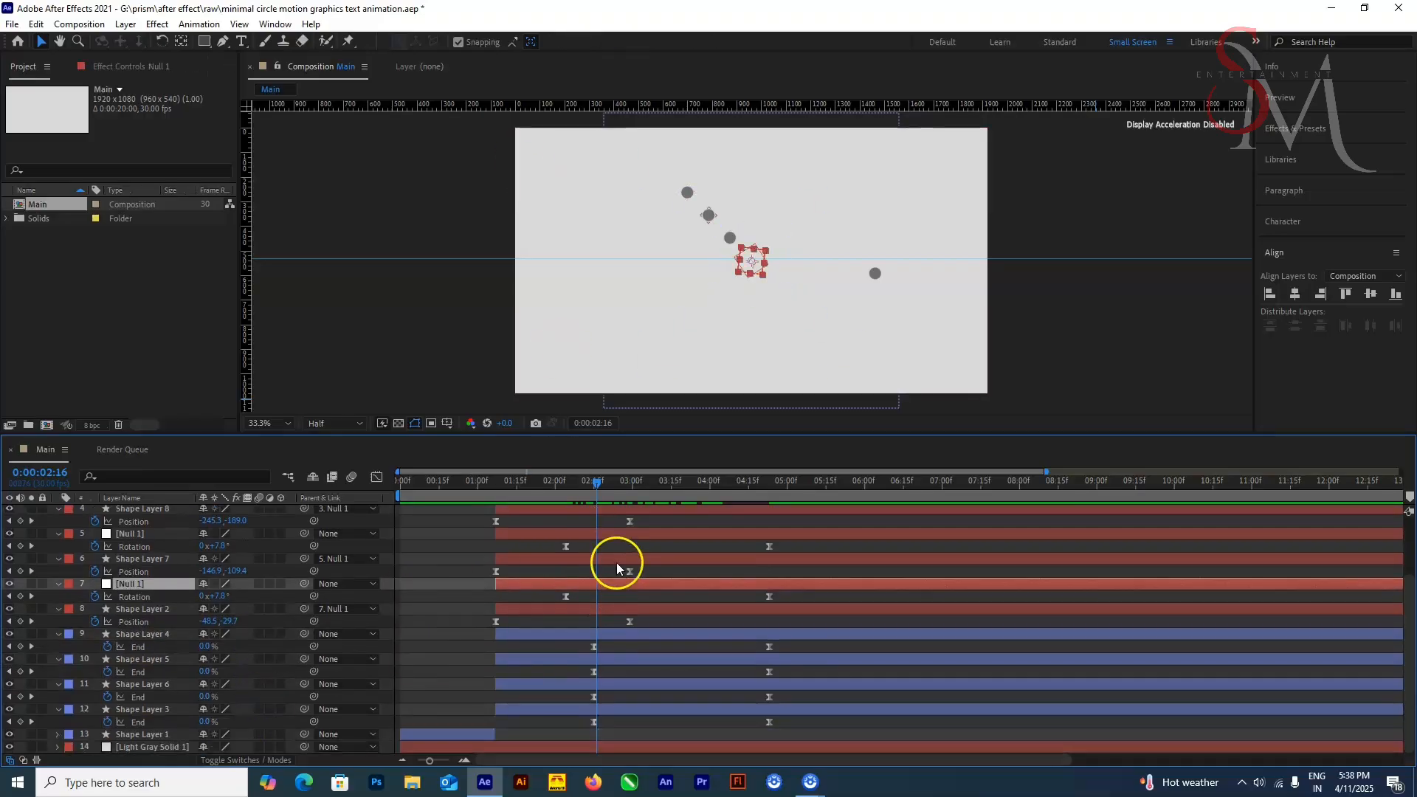
{"action": "scroll", "coordinate": [618, 564], "scroll_direction": "up", "scroll_amount": 2}
{"action": "left_click", "coordinate": [610, 536]}
{"action": "left_click_drag", "start_coordinate": [597, 485], "coordinate": [690, 501]}
{"action": "left_click", "coordinate": [874, 346]}
{"action": "scroll", "coordinate": [525, 709], "scroll_direction": "down", "scroll_amount": 1}
{"action": "left_click", "coordinate": [526, 709]}
{"action": "left_click", "coordinate": [876, 274]}
{"action": "scroll", "coordinate": [634, 576], "scroll_direction": "up", "scroll_amount": 2}
{"action": "left_click", "coordinate": [614, 550]}
{"action": "scroll", "coordinate": [612, 711], "scroll_direction": "down", "scroll_amount": 2}
{"action": "left_click", "coordinate": [608, 713]}
{"action": "left_click", "coordinate": [624, 547]}
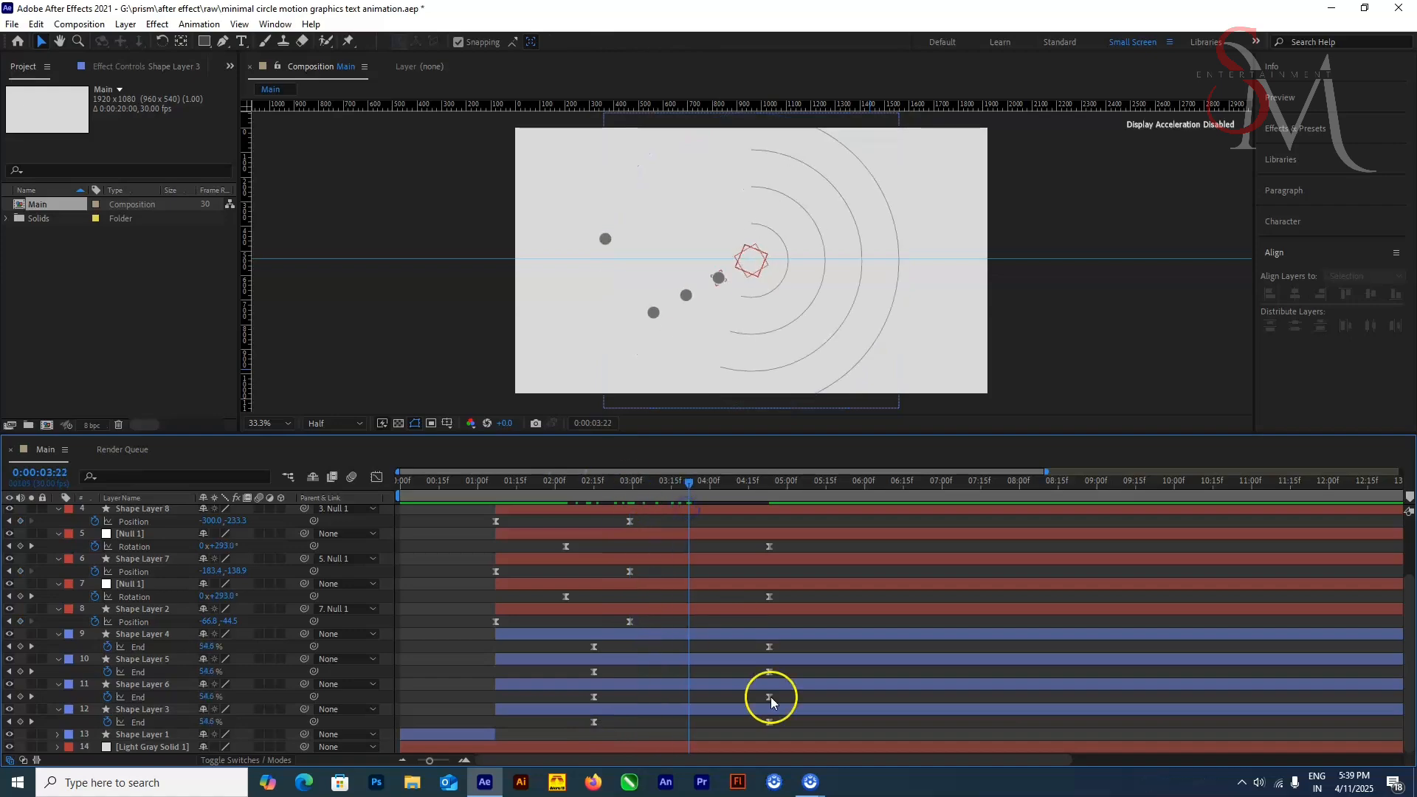
Step: Move the last End keyframe of the outermost circle, Shape Layer 3, to about 0:00:04:13
{"action": "mouse_move", "coordinate": [769, 722]}
{"action": "left_mouse_down"}
{"action": "mouse_move", "coordinate": [704, 724]}
{"action": "mouse_move", "coordinate": [743, 723]}
{"action": "left_mouse_up"}
{"action": "left_click", "coordinate": [727, 697]}
{"action": "left_click", "coordinate": [818, 645]}
{"action": "left_click", "coordinate": [811, 719]}
{"action": "left_click", "coordinate": [786, 720]}
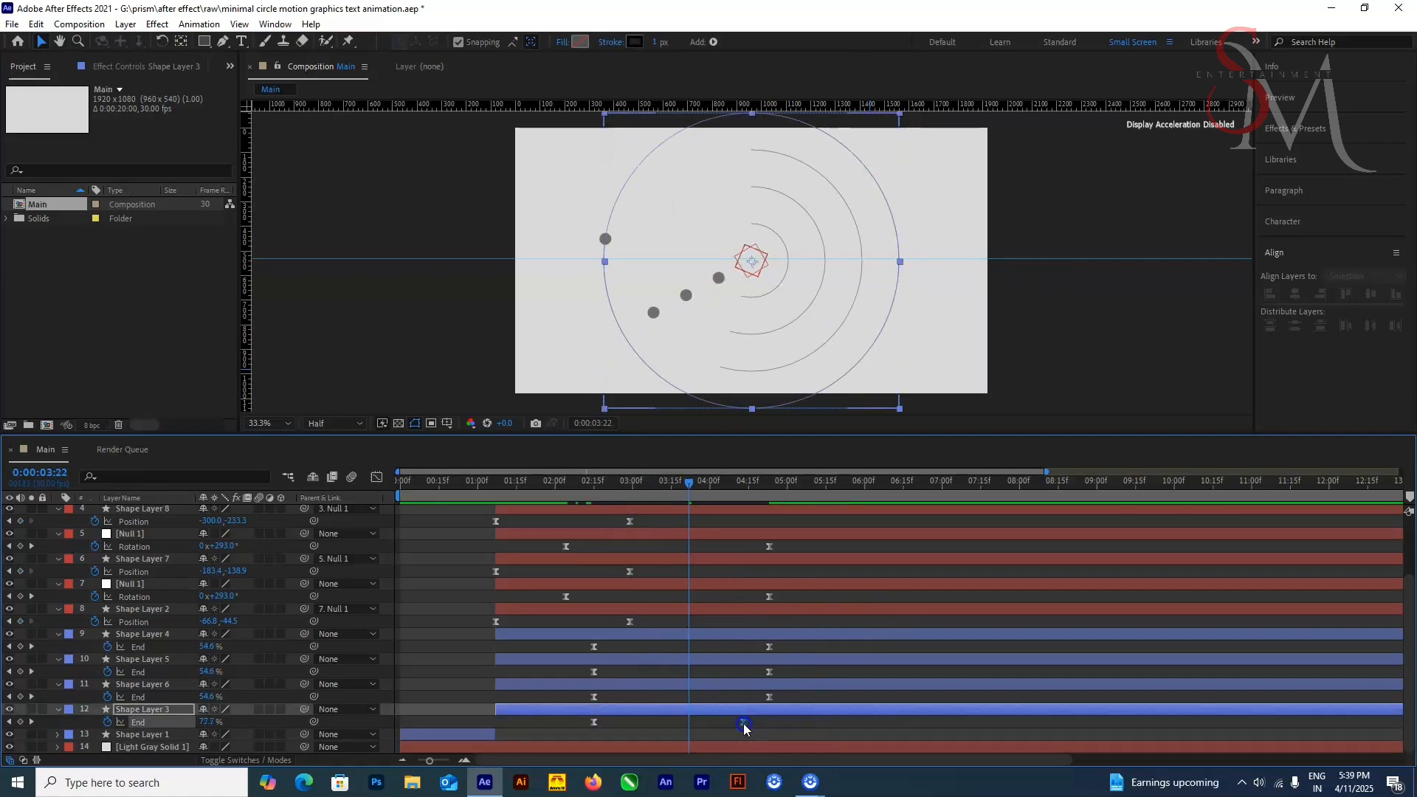
{"action": "left_click", "coordinate": [768, 719]}
{"action": "key", "text": "equal"}
{"action": "key", "text": "equal"}
{"action": "key", "text": "equal"}
{"action": "left_click", "coordinate": [905, 730]}
{"action": "left_click_drag", "start_coordinate": [922, 722], "coordinate": [924, 722]}
{"action": "left_click", "coordinate": [963, 723]}
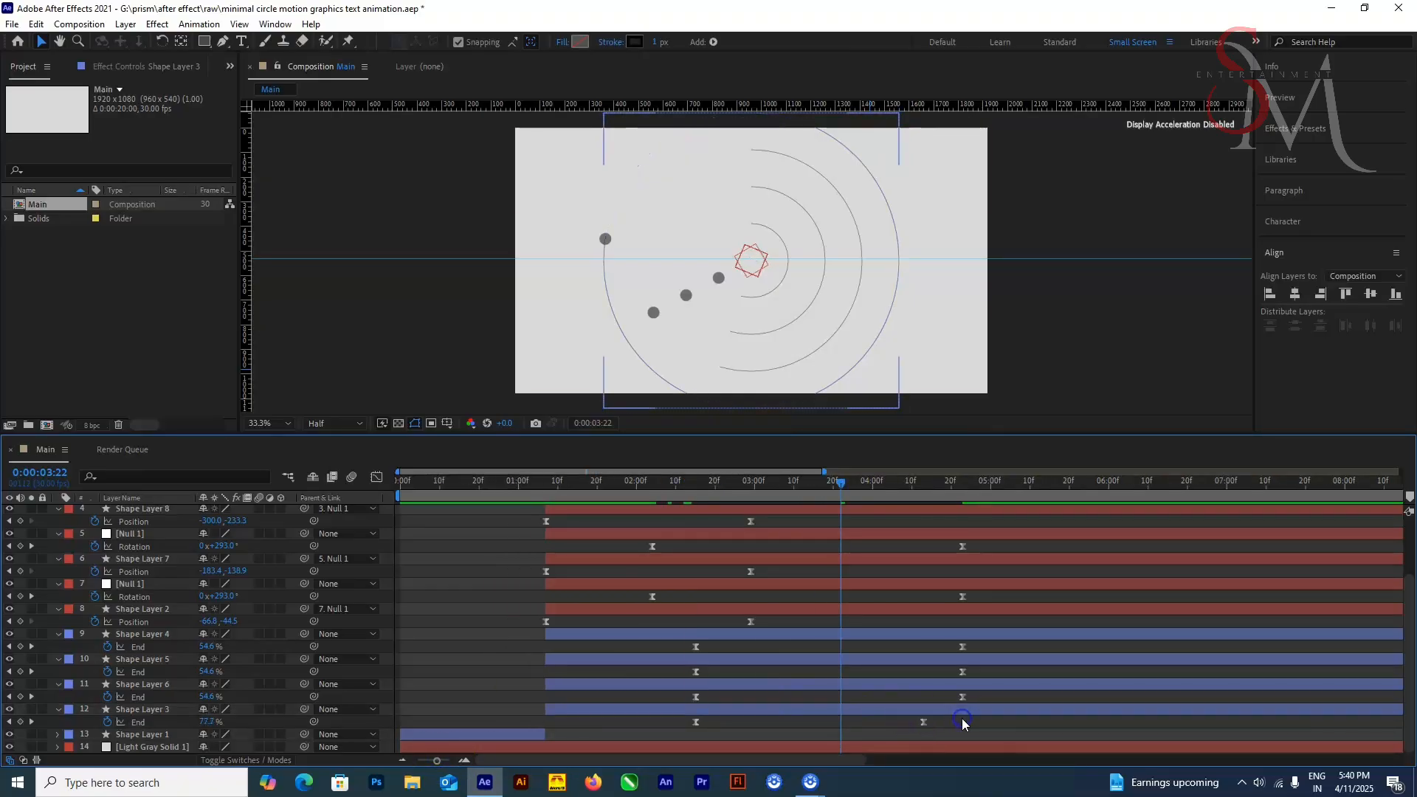
Step: Preview the animation from the start of the composition
{"action": "left_click_drag", "start_coordinate": [839, 481], "coordinate": [111, 605]}
{"action": "key", "text": "space"}
{"action": "left_click_drag", "start_coordinate": [480, 481], "coordinate": [326, 630]}
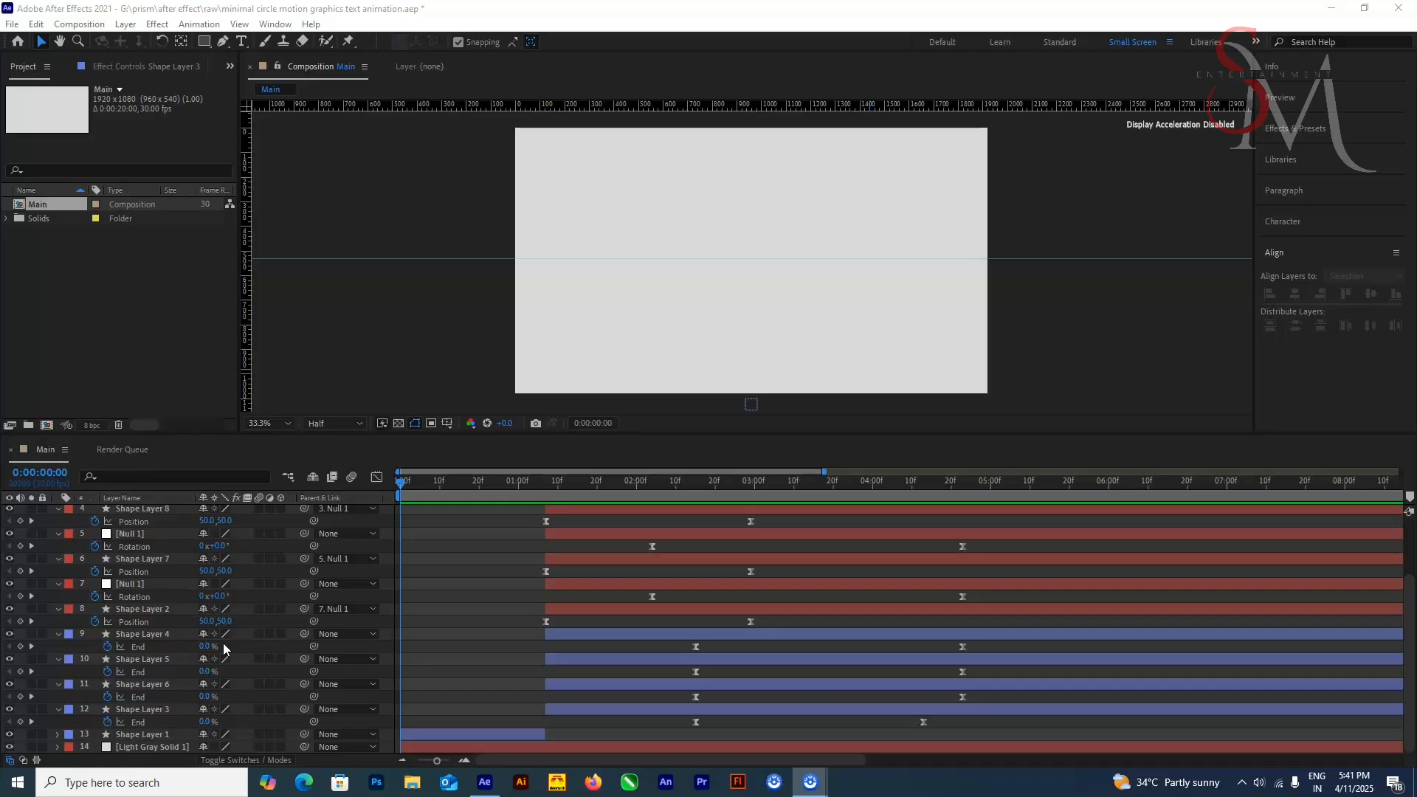
{"action": "left_click", "coordinate": [402, 482]}
{"action": "key", "text": "space"}
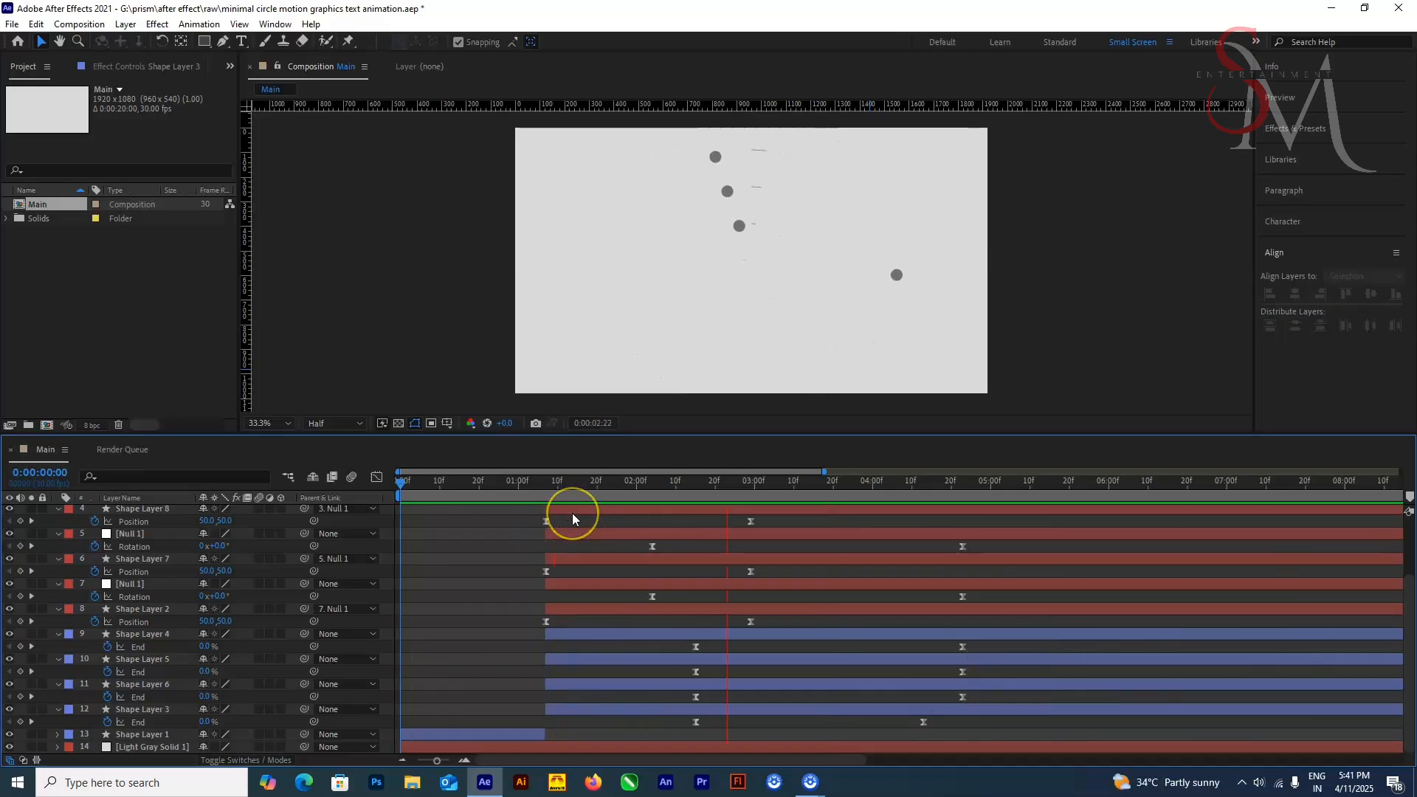
{"action": "left_click", "coordinate": [573, 534]}
Step: Select the four nulls at 0:00:02:29 and try to adjust their shared anchor point with the Pan Behind tool
{"action": "left_click_drag", "start_coordinate": [573, 484], "coordinate": [751, 484]}
{"action": "scroll", "coordinate": [143, 547], "scroll_direction": "up", "scroll_amount": 2}
{"action": "scroll", "coordinate": [143, 547], "scroll_direction": "up", "scroll_amount": 1}
{"action": "left_click", "coordinate": [140, 511]}
{"action": "left_click", "coordinate": [144, 562], "text": "ctrl"}
{"action": "left_click", "coordinate": [142, 611], "text": "ctrl"}
{"action": "left_click", "coordinate": [140, 661], "text": "ctrl"}
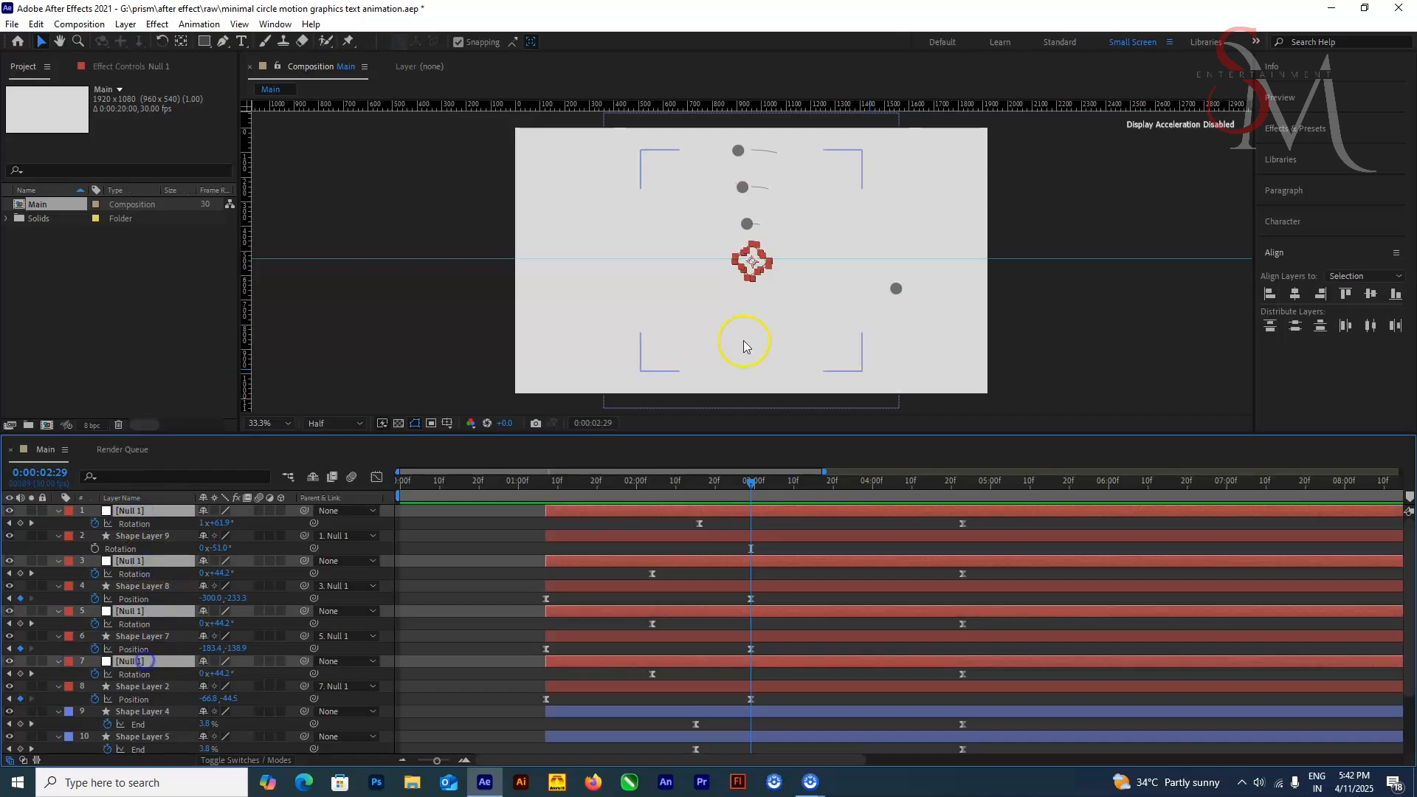
{"action": "scroll", "coordinate": [749, 342], "scroll_direction": "up", "scroll_amount": 3}
{"action": "key", "text": "y"}
{"action": "left_click_drag", "start_coordinate": [754, 258], "coordinate": [651, 262]}
{"action": "left_click", "coordinate": [424, 405]}
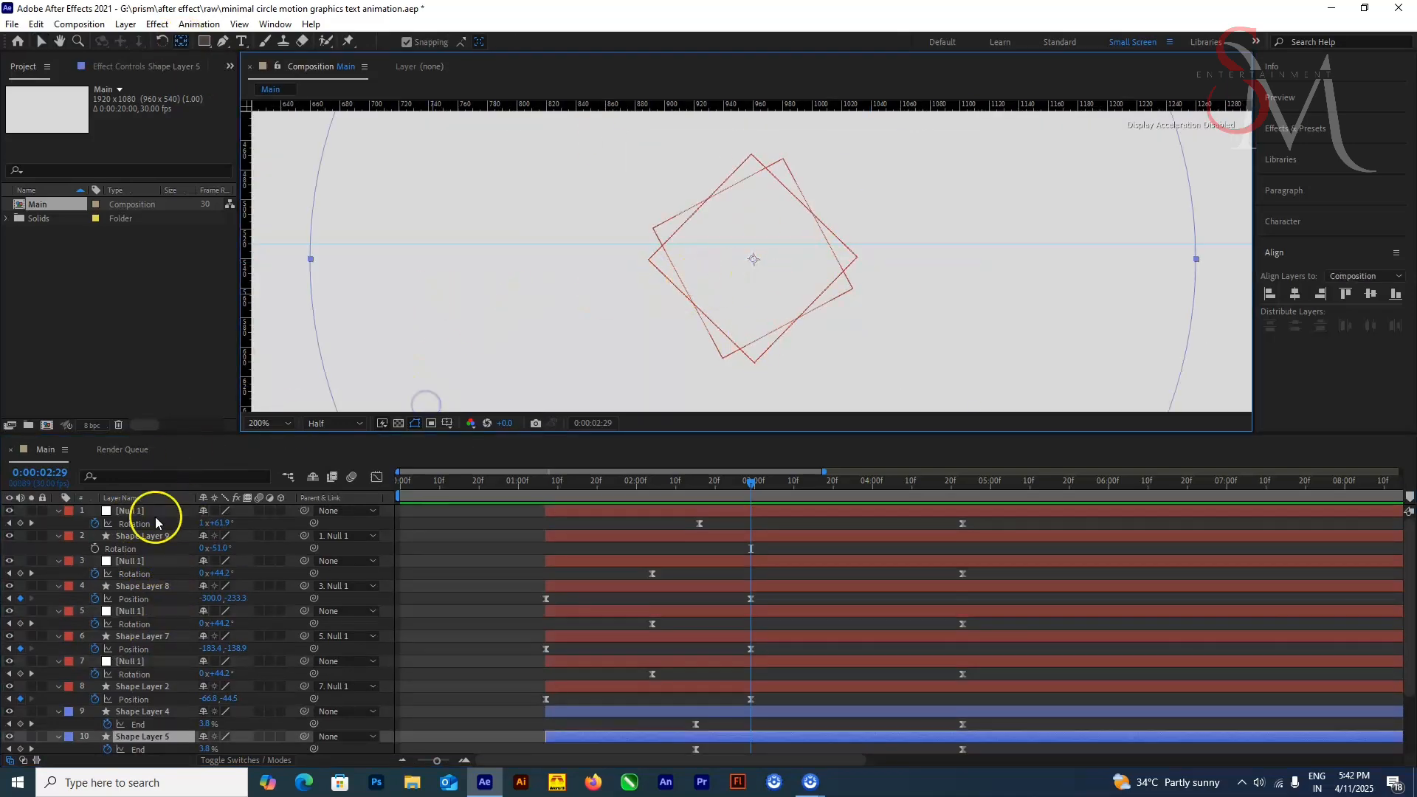
Step: Adjust the anchor points of the individual nulls at the circles' centre with the Pan Behind tool
{"action": "left_click", "coordinate": [151, 512]}
{"action": "left_click_drag", "start_coordinate": [753, 258], "coordinate": [653, 228]}
{"action": "left_click", "coordinate": [133, 561]}
{"action": "left_click_drag", "start_coordinate": [753, 259], "coordinate": [650, 260]}
{"action": "left_click", "coordinate": [132, 611]}
{"action": "left_click", "coordinate": [135, 660]}
{"action": "left_click_drag", "start_coordinate": [754, 259], "coordinate": [650, 260]}
Step: Check the dots against the circles at 0:00:04:11 and play the animation from the beginning
{"action": "scroll", "coordinate": [709, 288], "scroll_direction": "down", "scroll_amount": 1}
{"action": "left_click_drag", "start_coordinate": [753, 485], "coordinate": [916, 482]}
{"action": "scroll", "coordinate": [816, 333], "scroll_direction": "down", "scroll_amount": 4}
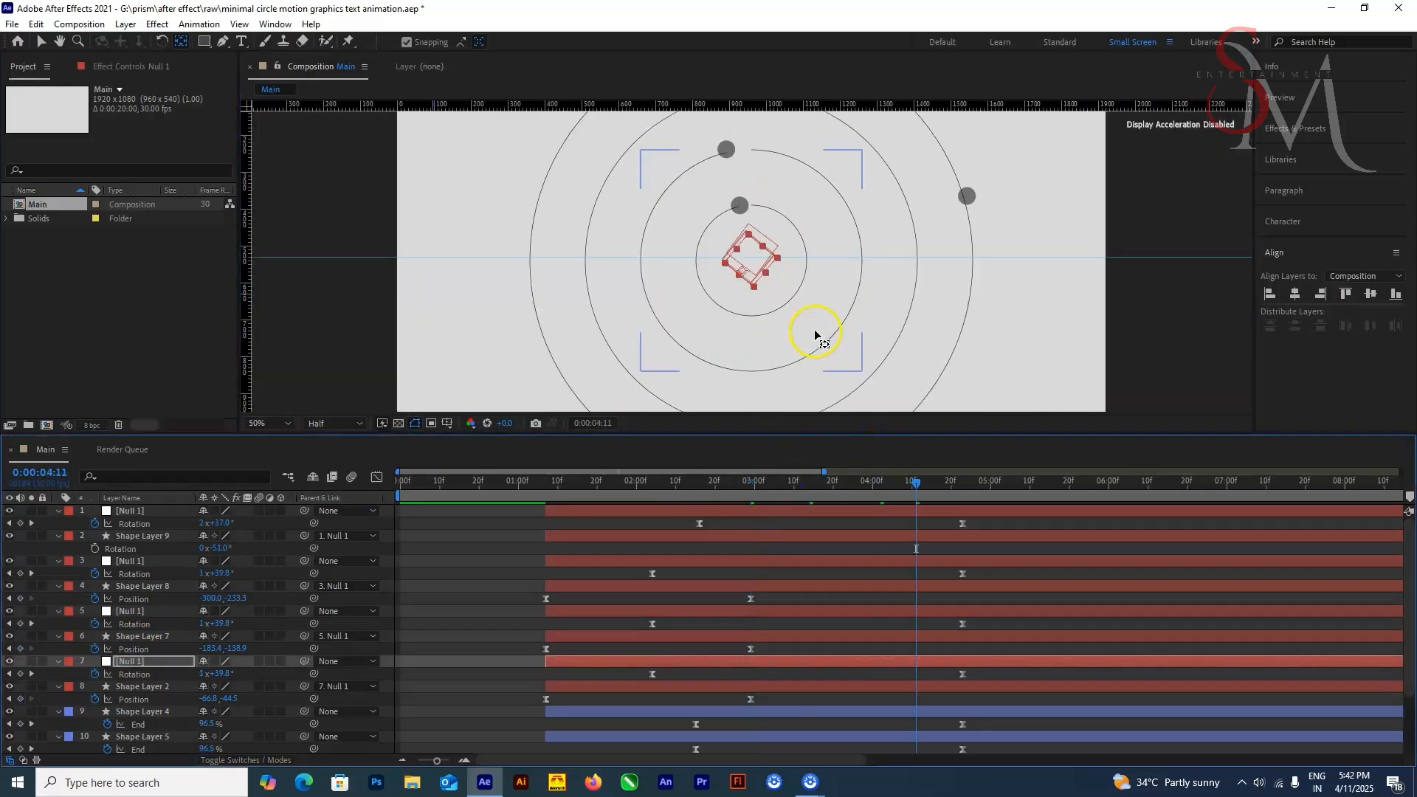
{"action": "key", "text": "Home"}
{"action": "key", "text": "space"}
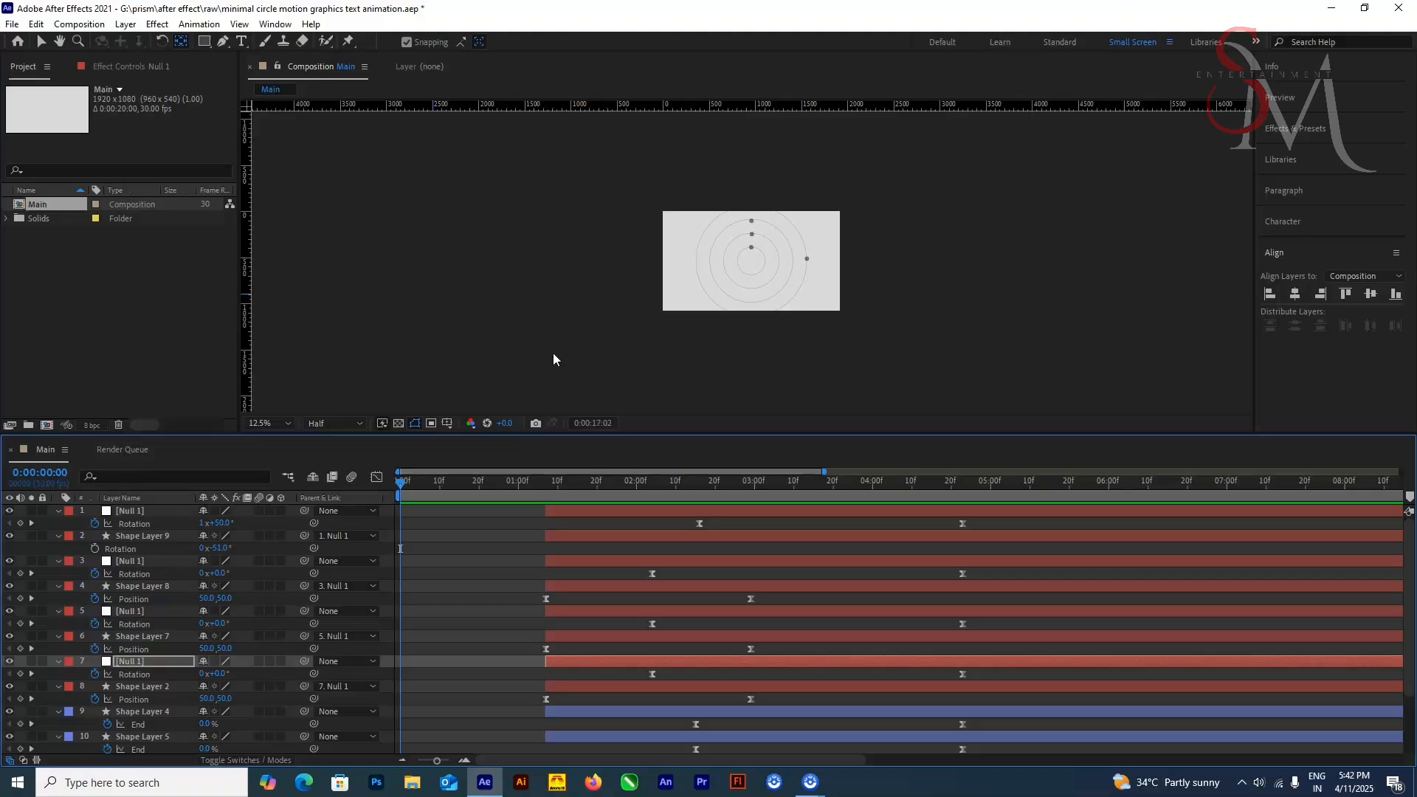
Step: Enlarge the timeline area and collapse the revealed properties of all null, dot and circle layers
{"action": "left_click", "coordinate": [772, 434]}
{"action": "left_click_drag", "start_coordinate": [772, 434], "coordinate": [772, 349]}
{"action": "left_click", "coordinate": [58, 425]}
{"action": "left_click", "coordinate": [59, 438]}
{"action": "left_click", "coordinate": [58, 450]}
{"action": "left_click", "coordinate": [58, 462]}
{"action": "left_click", "coordinate": [58, 476]}
{"action": "left_click", "coordinate": [59, 488]}
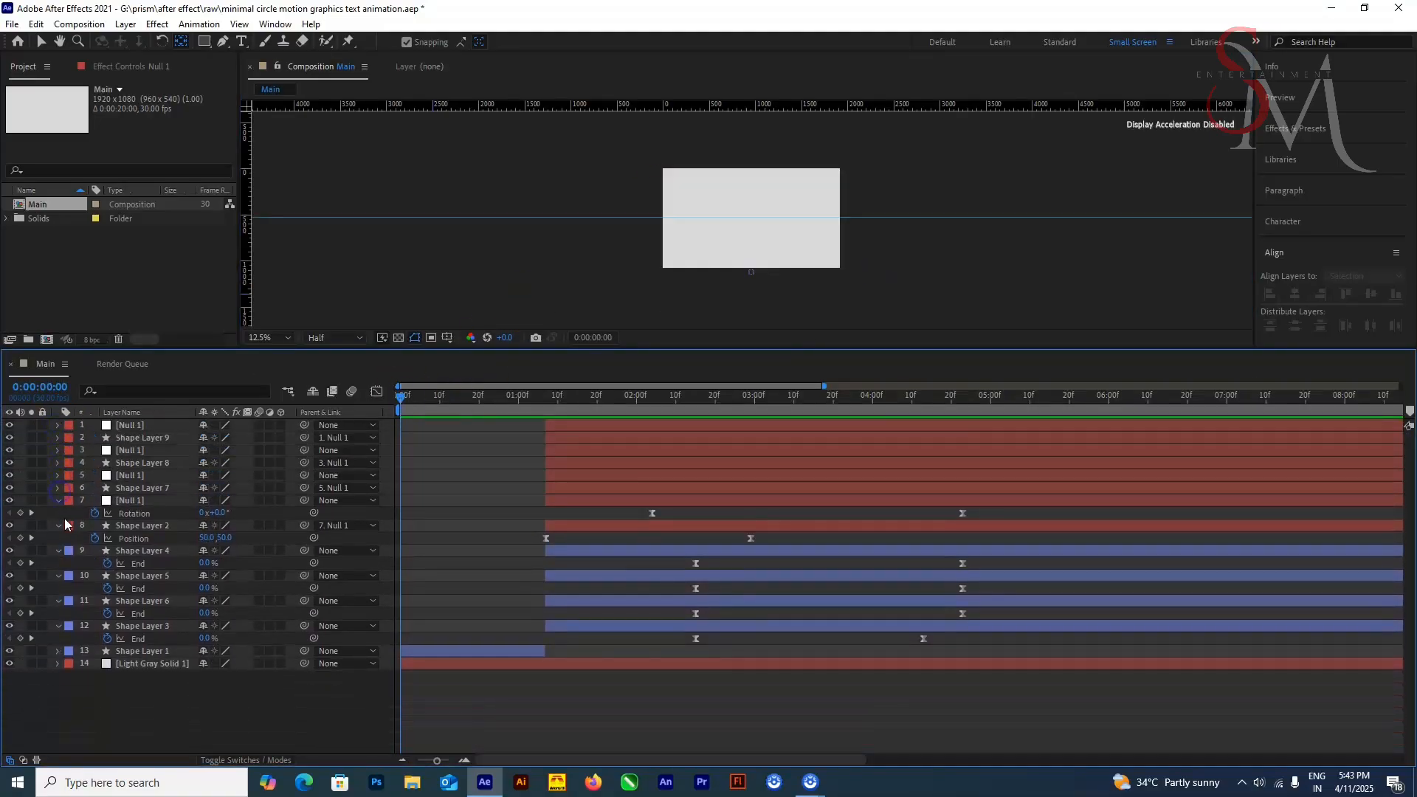
{"action": "left_click", "coordinate": [58, 501]}
{"action": "left_click", "coordinate": [59, 513]}
{"action": "left_click", "coordinate": [58, 526]}
{"action": "left_click", "coordinate": [58, 538]}
{"action": "left_click", "coordinate": [59, 550]}
{"action": "left_click", "coordinate": [58, 563]}
Step: Add a new null object above all layers and give it a yellow label
{"action": "right_click", "coordinate": [179, 659]}
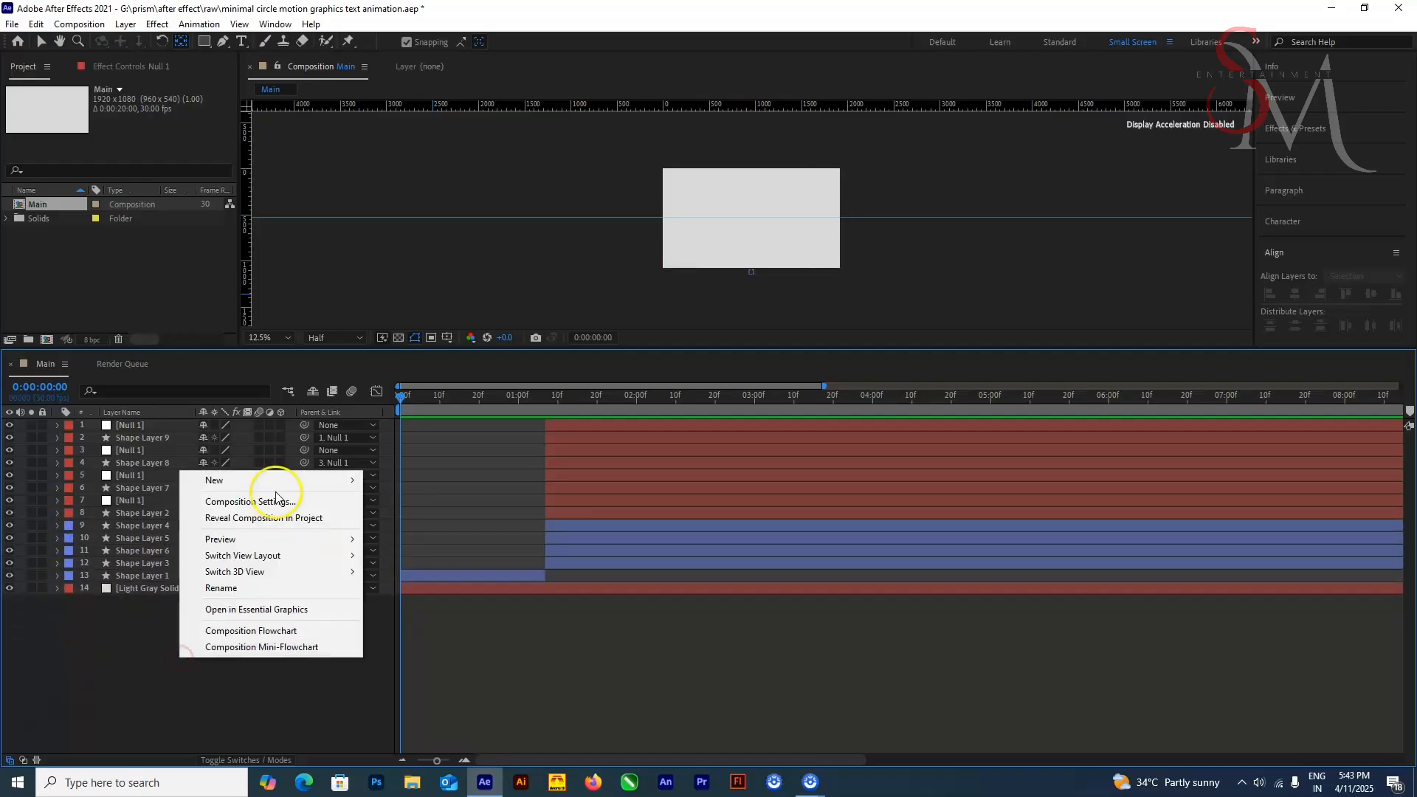
{"action": "mouse_move", "coordinate": [284, 481]}
{"action": "left_click", "coordinate": [413, 567]}
{"action": "scroll", "coordinate": [775, 239], "scroll_direction": "up", "scroll_amount": 3}
{"action": "left_click", "coordinate": [41, 43]}
{"action": "right_click", "coordinate": [126, 424]}
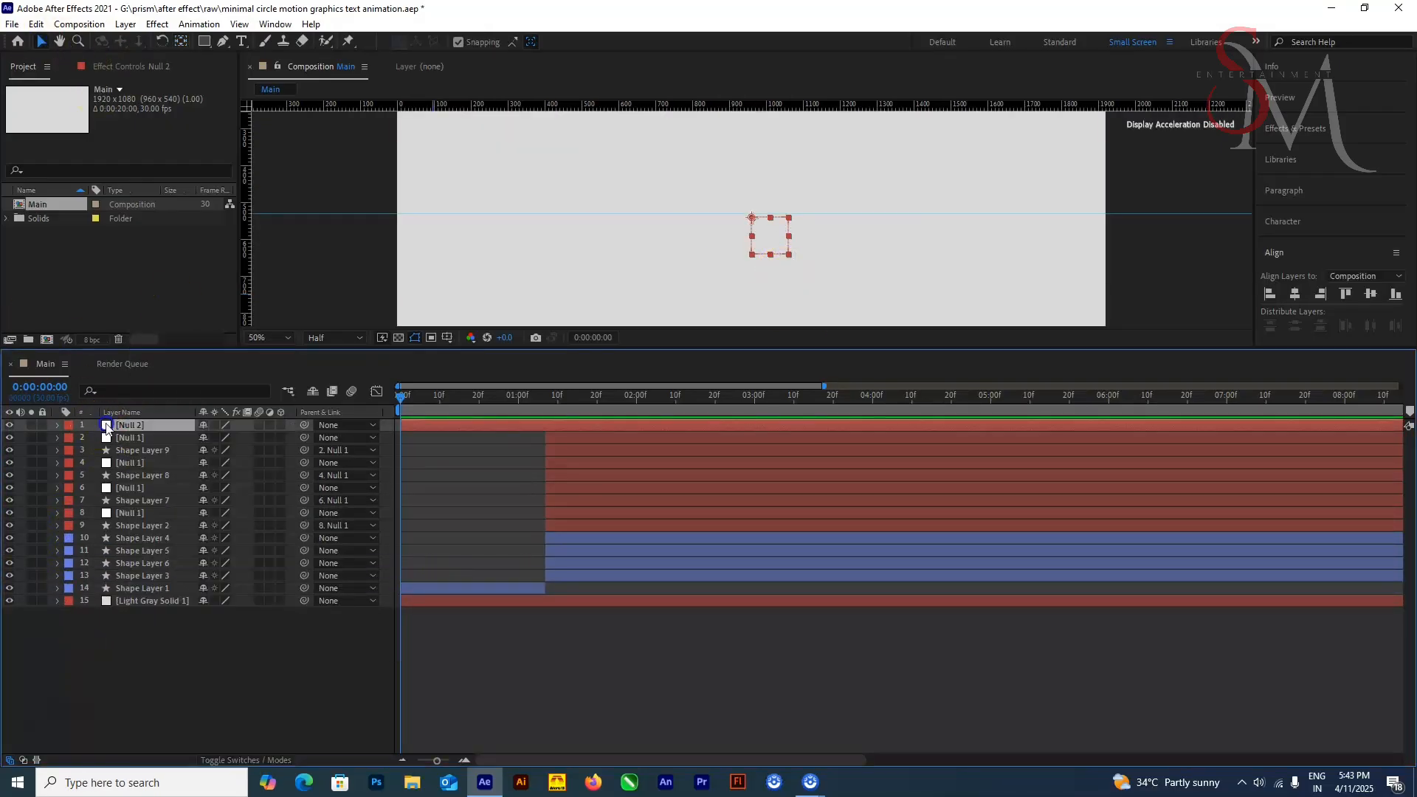
{"action": "right_click", "coordinate": [105, 425]}
{"action": "left_click", "coordinate": [68, 425]}
{"action": "left_click", "coordinate": [122, 497]}
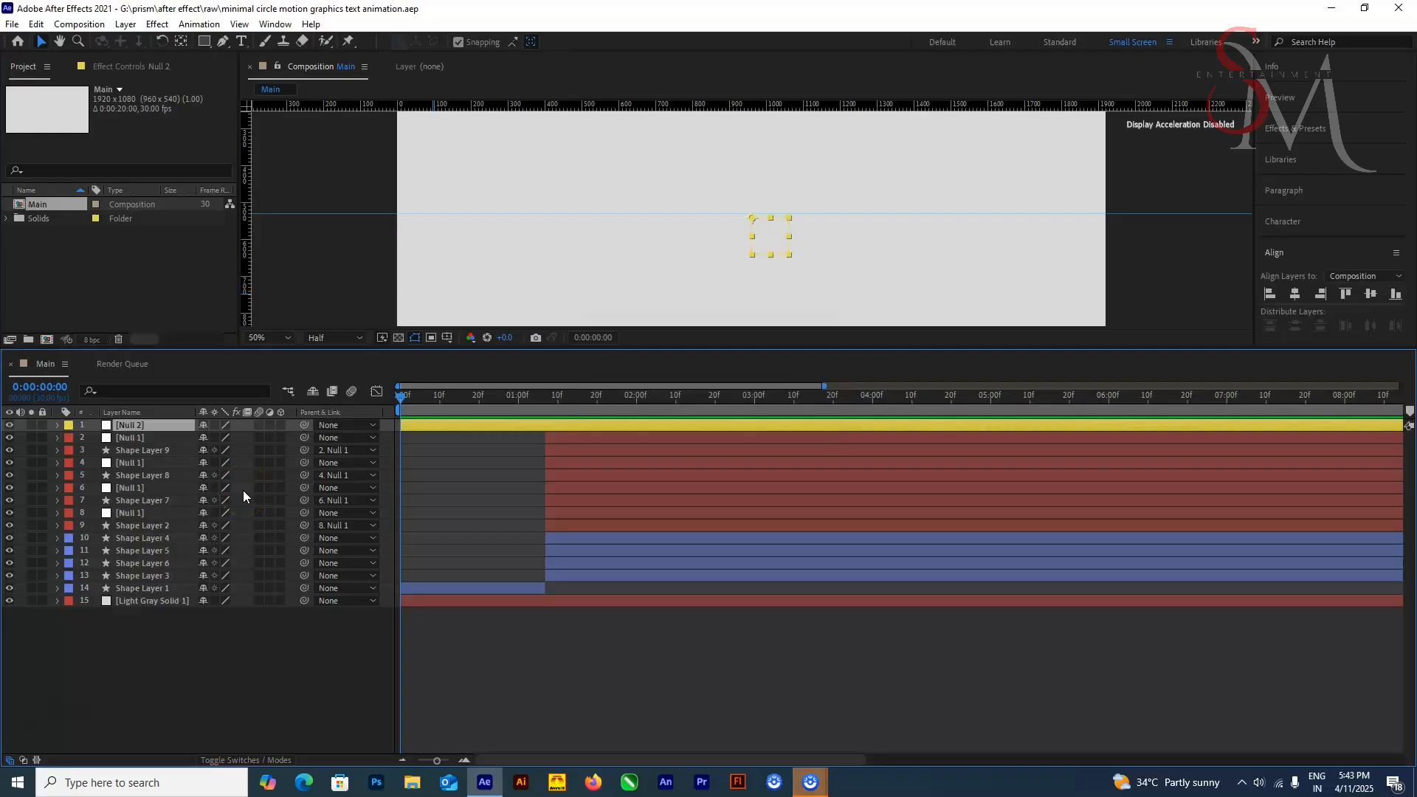
Step: Check the frame at 0:00:01:26 and delete the yellow-labelled null
{"action": "left_click_drag", "start_coordinate": [403, 397], "coordinate": [621, 402]}
{"action": "scroll", "coordinate": [804, 302], "scroll_direction": "down", "scroll_amount": 2}
{"action": "scroll", "coordinate": [804, 301], "scroll_direction": "up", "scroll_amount": 1}
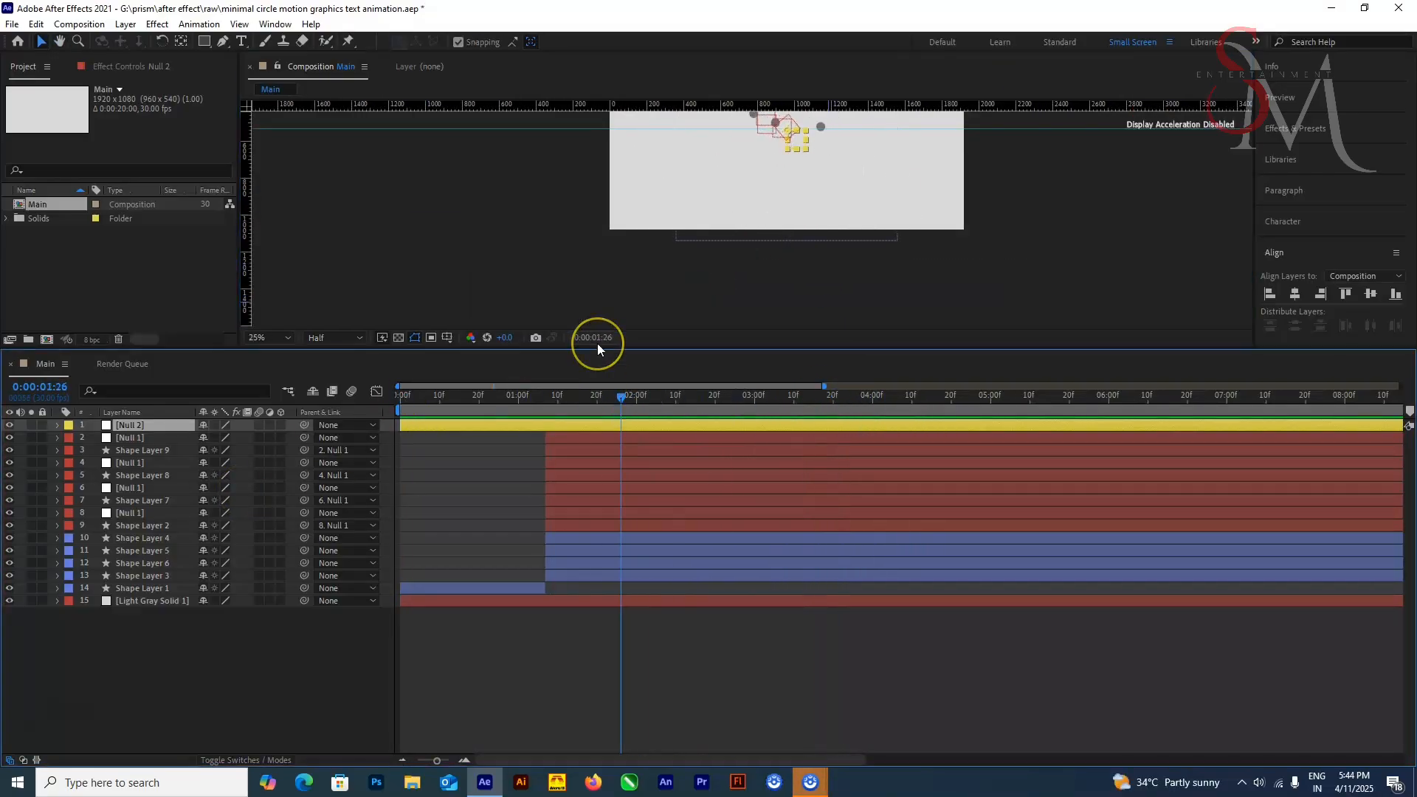
{"action": "key", "text": "Delete"}
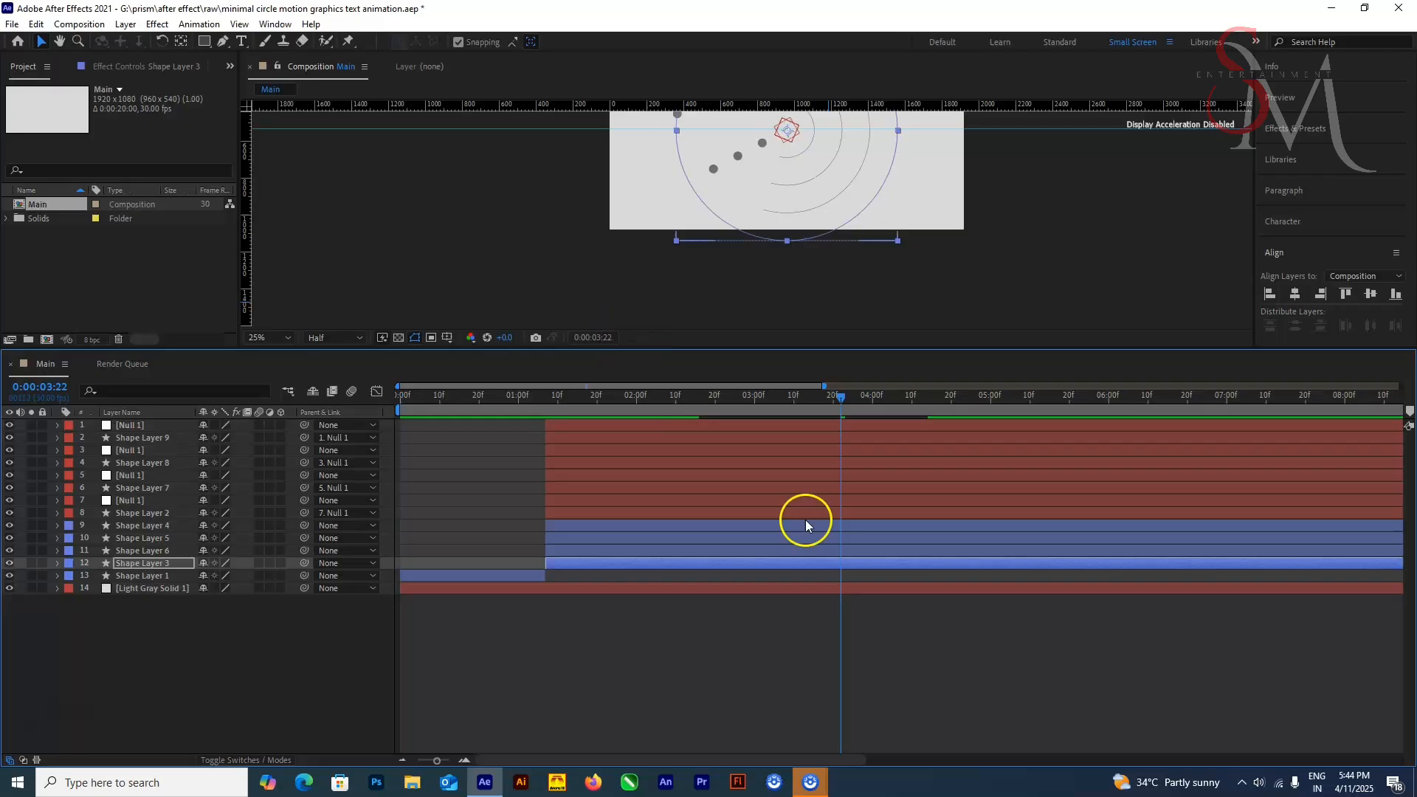
Step: Show the keyframed properties of all null, dot and circle layers and Shape Layer 1, with the current time at 0:00:03:17
{"action": "left_click_drag", "start_coordinate": [710, 400], "coordinate": [821, 418]}
{"action": "left_click", "coordinate": [140, 426]}
{"action": "left_click", "coordinate": [146, 438]}
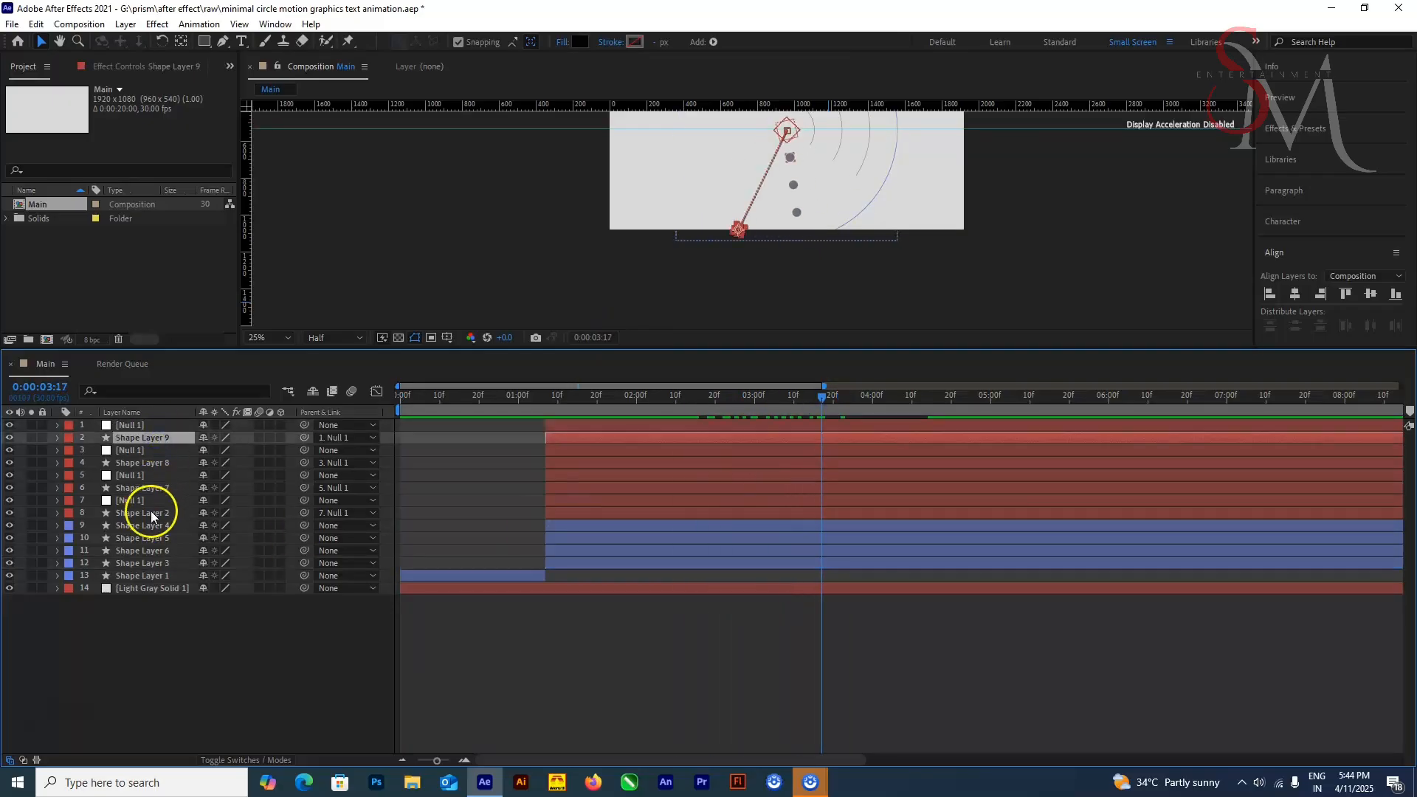
{"action": "left_click", "coordinate": [137, 426]}
{"action": "left_click", "coordinate": [136, 513], "text": "shift"}
{"action": "key", "text": "u"}
{"action": "left_click", "coordinate": [164, 629]}
{"action": "left_click", "coordinate": [145, 675], "text": "shift"}
{"action": "key", "text": "u"}
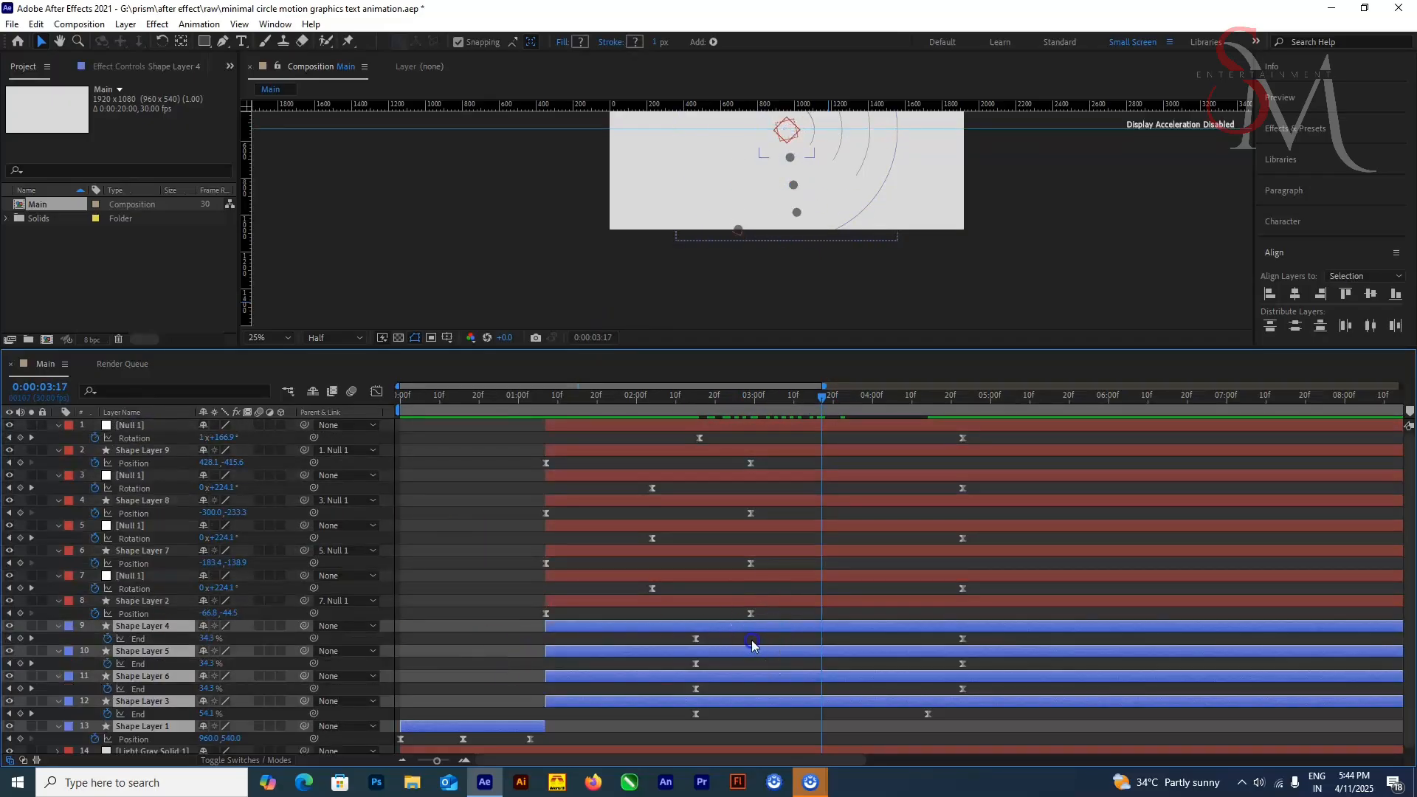
Step: Shift the first End keyframes of the four circles to about 0:00:02:08 and Shape Layer 3's last End keyframe to about 0:00:04:24
{"action": "left_click_drag", "start_coordinate": [719, 636], "coordinate": [670, 654]}
{"action": "left_click_drag", "start_coordinate": [841, 400], "coordinate": [825, 402]}
{"action": "left_click", "coordinate": [683, 717]}
{"action": "left_click_drag", "start_coordinate": [928, 715], "coordinate": [967, 710]}
{"action": "left_click", "coordinate": [680, 719]}
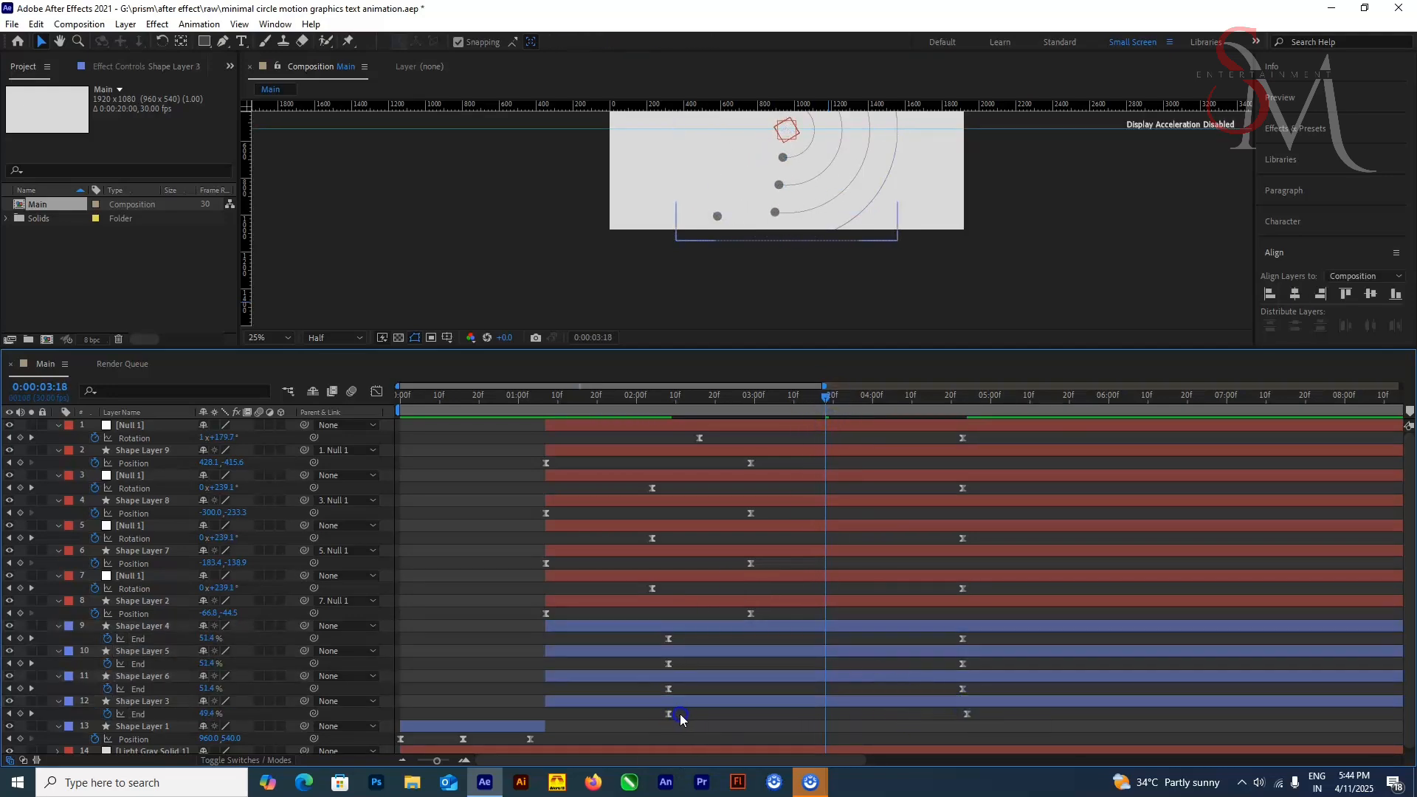
Step: Move Shape Layer 3's last End keyframe to about 0:00:04:19 and scrub ahead to check the closing circles
{"action": "left_click_drag", "start_coordinate": [669, 715], "coordinate": [668, 715]}
{"action": "left_click", "coordinate": [685, 718]}
{"action": "left_click", "coordinate": [685, 718]}
{"action": "left_click_drag", "start_coordinate": [967, 716], "coordinate": [947, 716]}
{"action": "left_click", "coordinate": [972, 712]}
{"action": "left_click", "coordinate": [964, 716]}
{"action": "left_click_drag", "start_coordinate": [820, 403], "coordinate": [965, 474]}
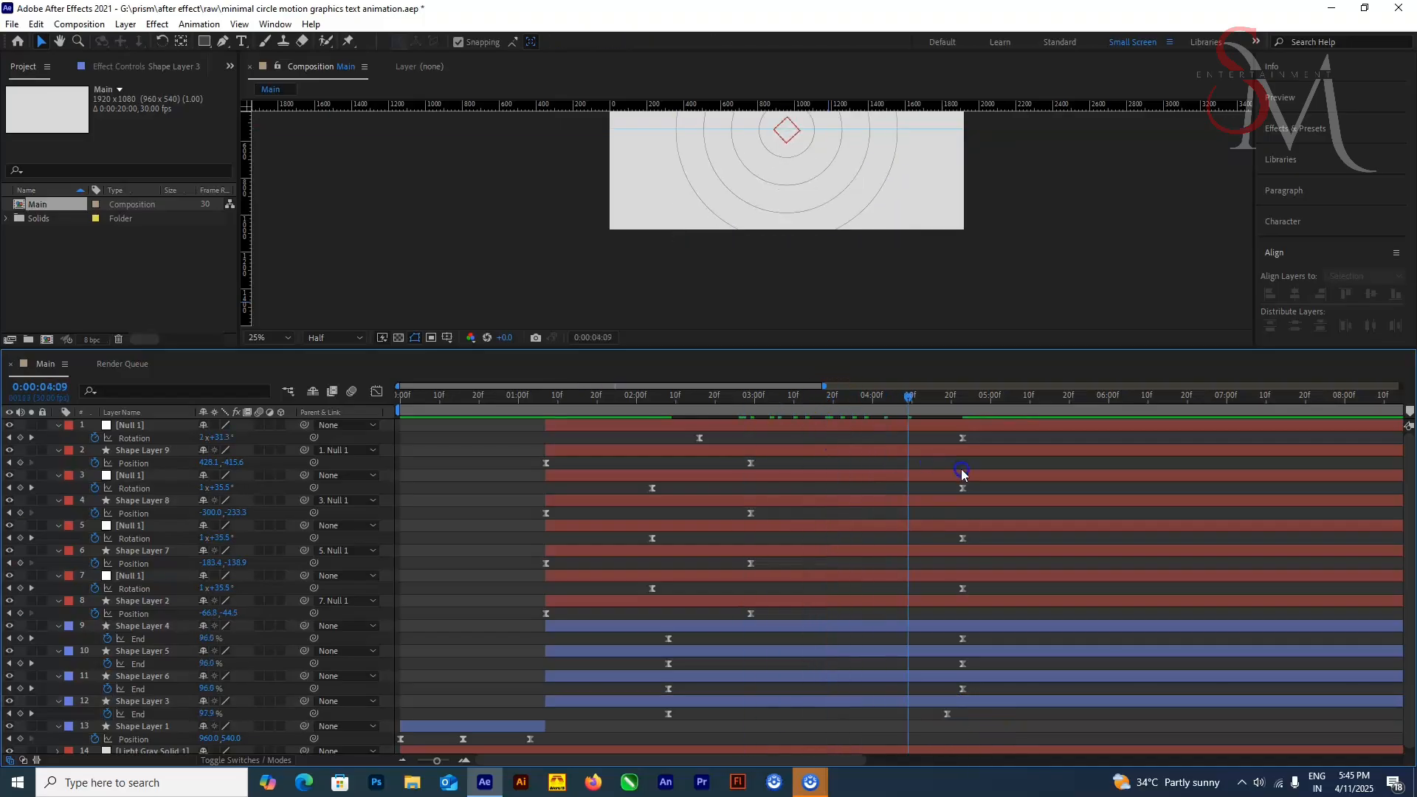
Step: Return to the start of the timeline, give the Composition view more height and collapse the layers' keyframed properties
{"action": "key", "text": "comma"}
{"action": "key", "text": "period"}
{"action": "key", "text": "Home"}
{"action": "key", "text": "period"}
{"action": "left_click_drag", "start_coordinate": [717, 349], "coordinate": [707, 399]}
{"action": "left_click", "coordinate": [59, 567]}
{"action": "left_click", "coordinate": [59, 579]}
{"action": "left_click", "coordinate": [59, 592]}
{"action": "left_click", "coordinate": [59, 605]}
{"action": "left_click", "coordinate": [59, 617]}
{"action": "left_click", "coordinate": [59, 630]}
{"action": "left_click", "coordinate": [59, 642]}
{"action": "left_click", "coordinate": [59, 634]}
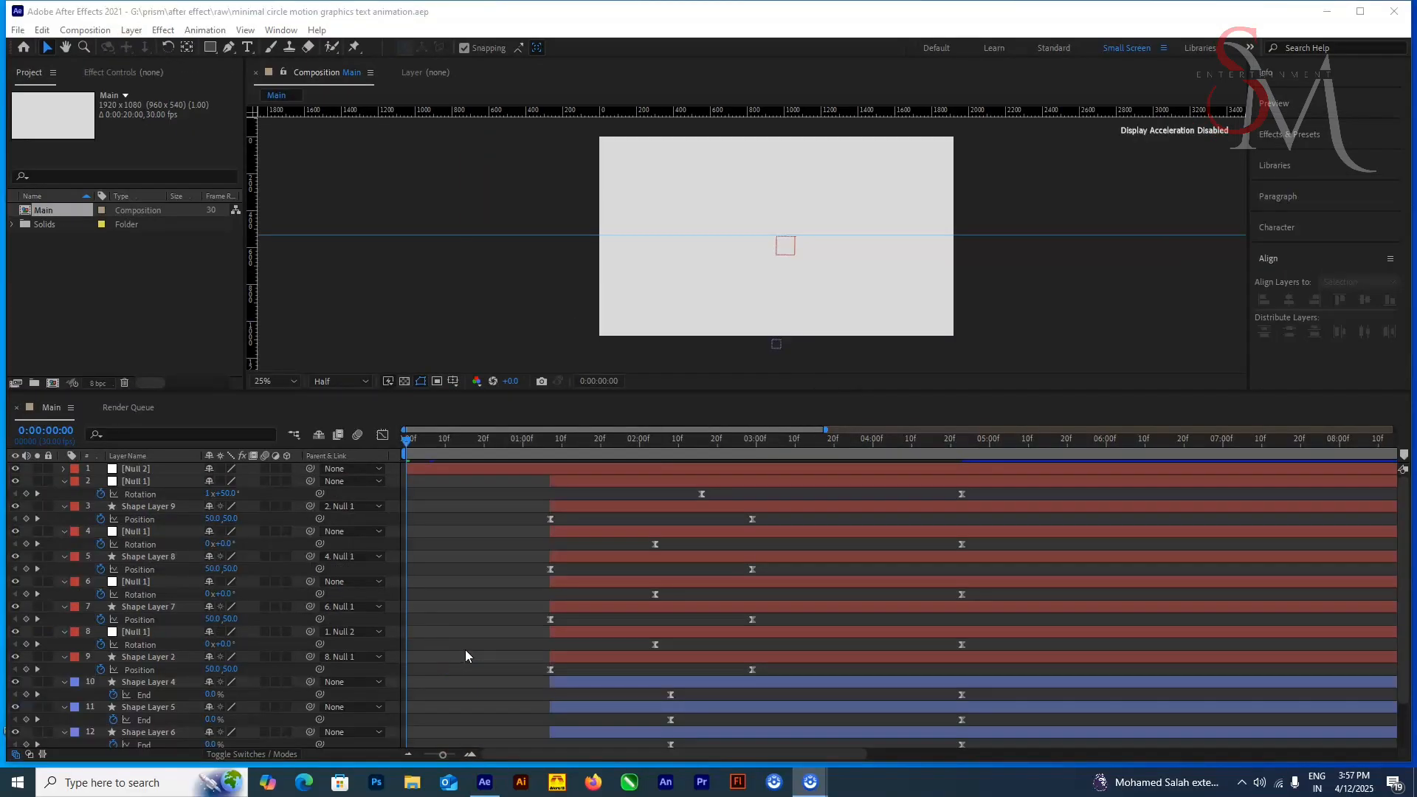
Step: Delete Null 2 and collapse the keyframed properties of the remaining layers
{"action": "left_click", "coordinate": [171, 471]}
{"action": "left_click_drag", "start_coordinate": [443, 444], "coordinate": [441, 552]}
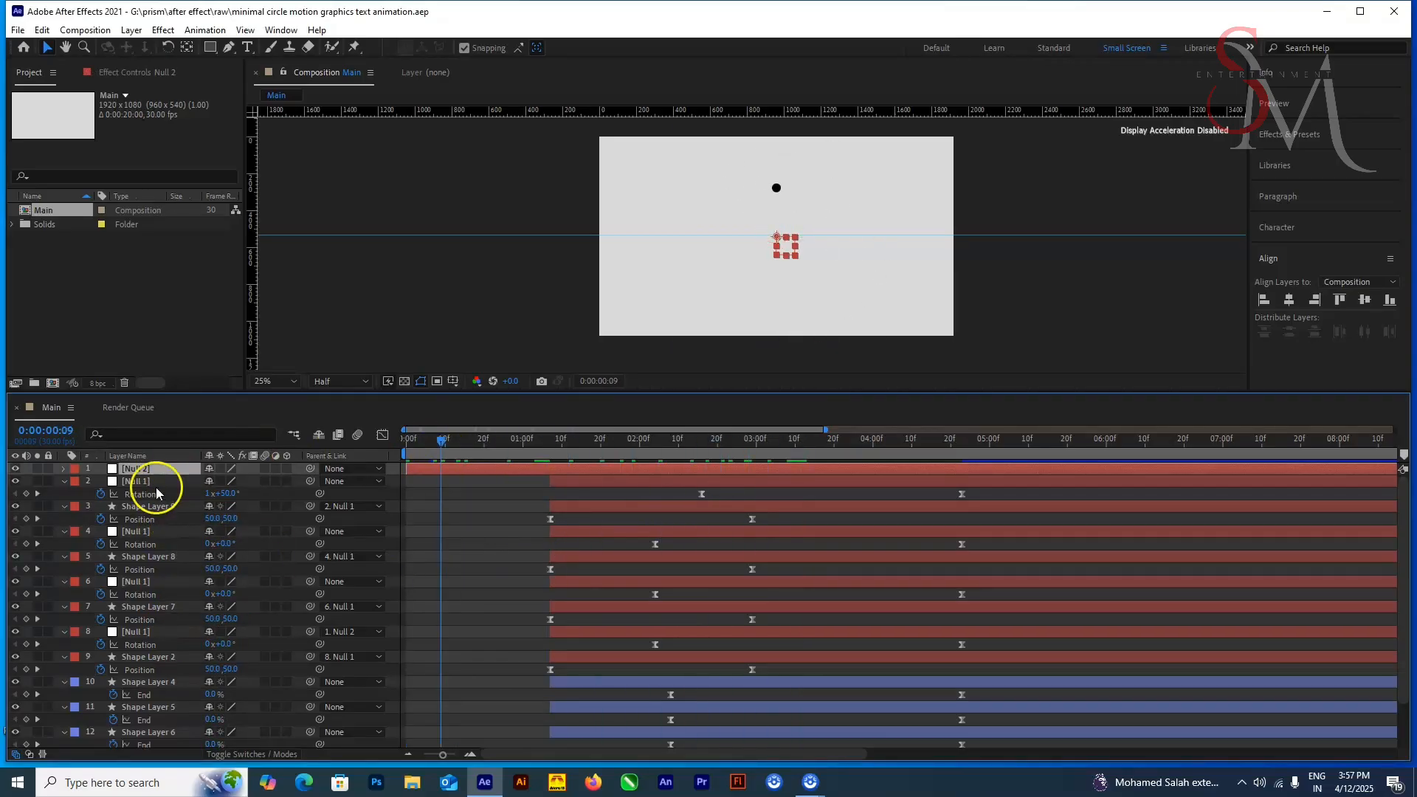
{"action": "key", "text": "Delete"}
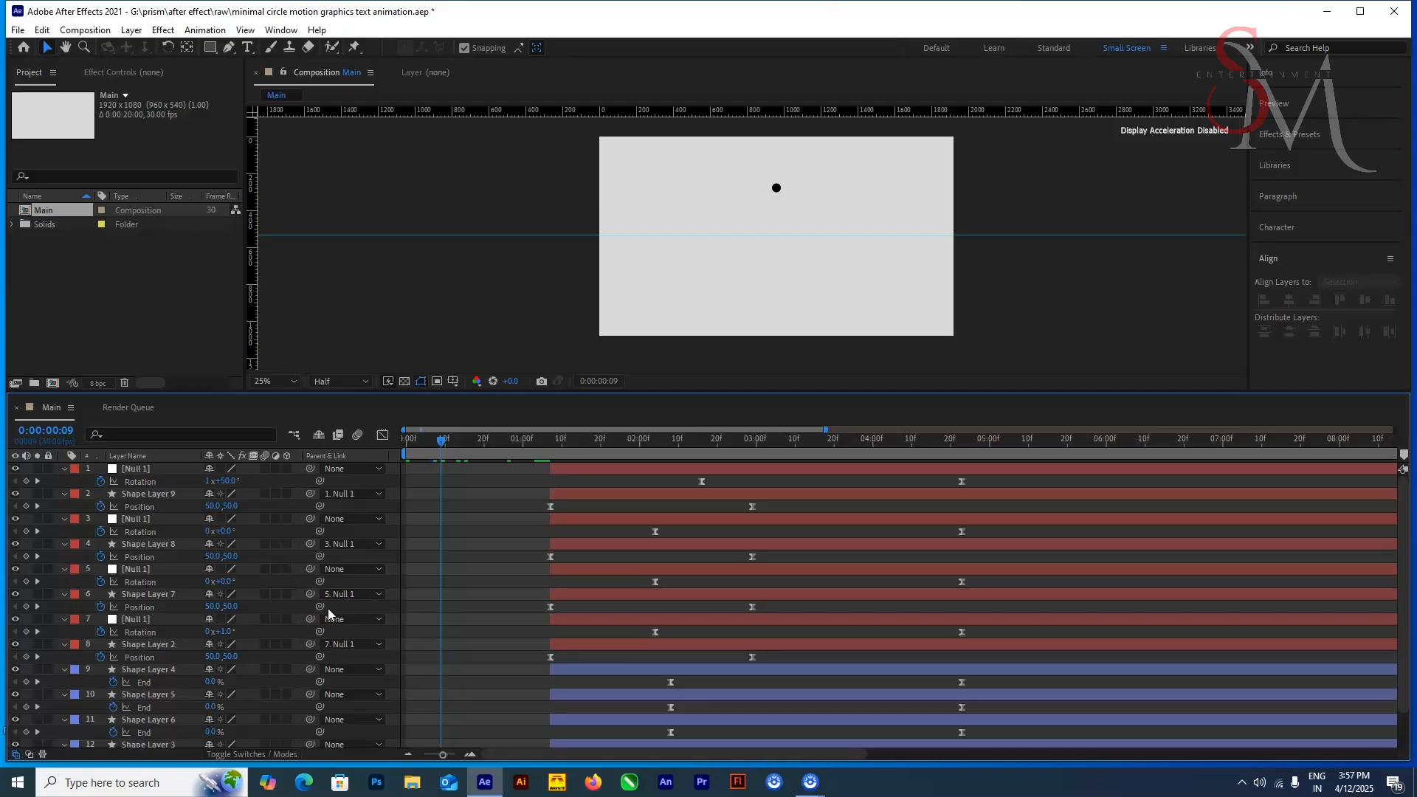
{"action": "key", "text": "u"}
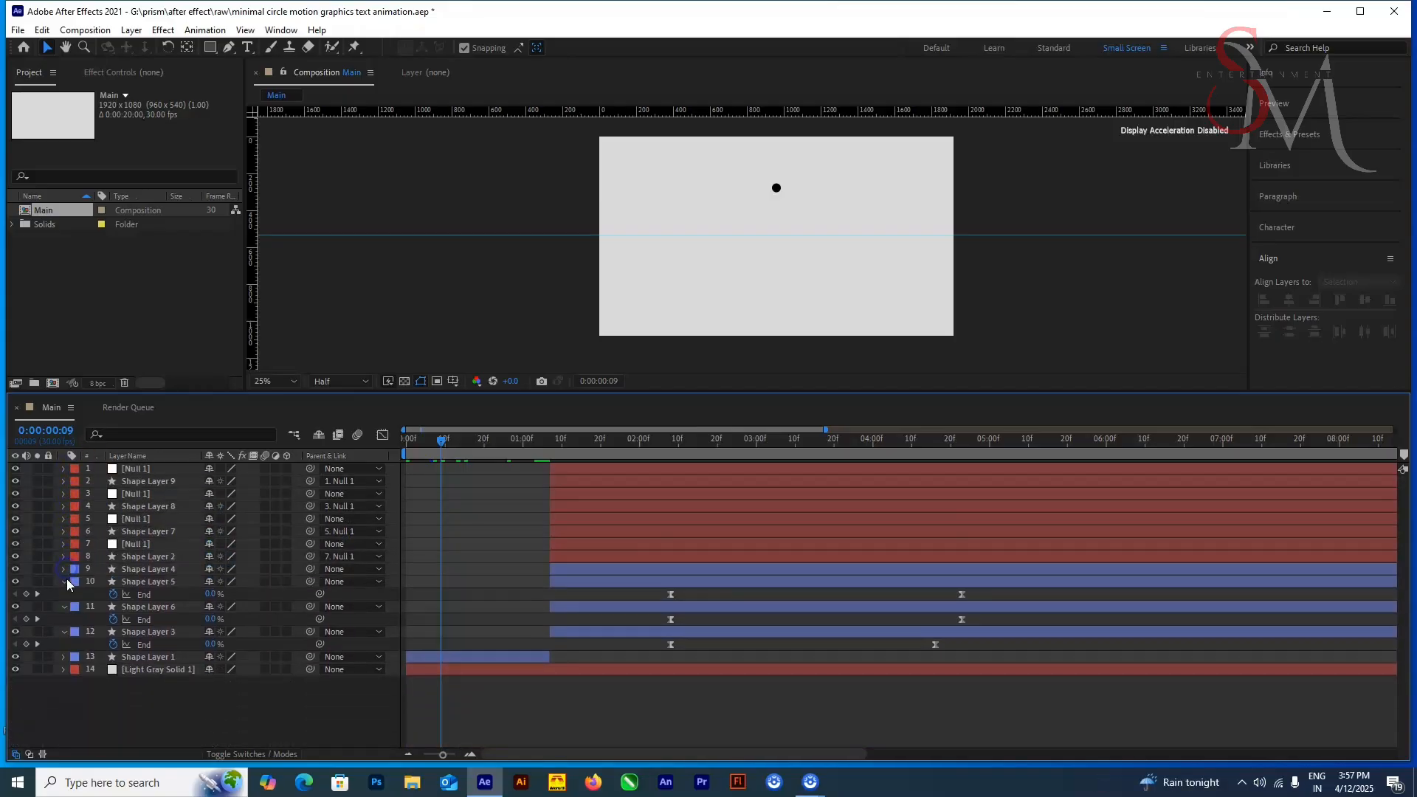
Step: Add a new null object to the Main composition
{"action": "right_click", "coordinate": [248, 697]}
{"action": "mouse_move", "coordinate": [303, 500]}
{"action": "left_click", "coordinate": [487, 589]}
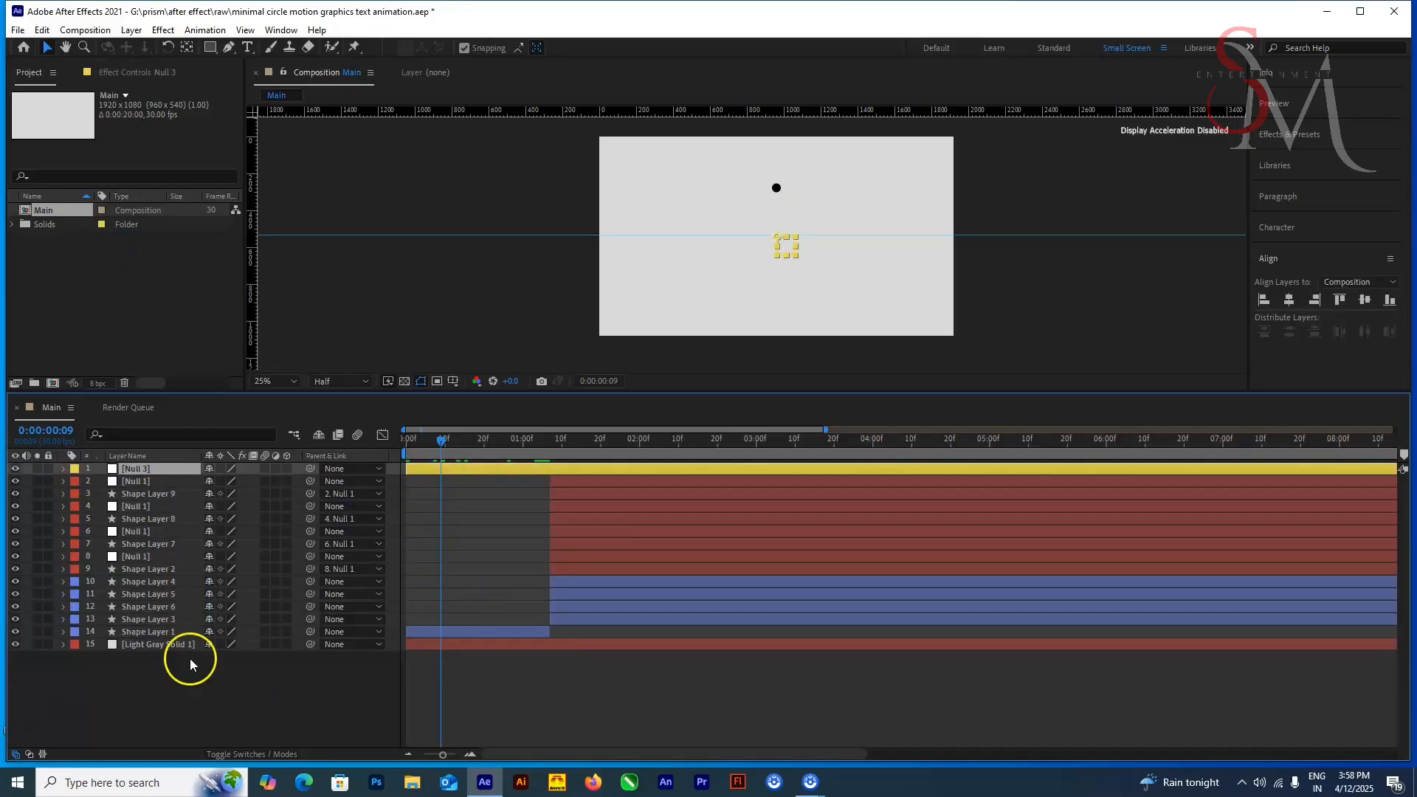
Step: Try parenting the null on layer 8 and Shape Layer 2 to Null 3 and rotating Null 3 to 257° at 0:00:02:24
{"action": "left_click", "coordinate": [148, 582]}
{"action": "left_click_drag", "start_coordinate": [653, 465], "coordinate": [733, 476]}
{"action": "left_click", "coordinate": [611, 569]}
{"action": "left_click", "coordinate": [148, 556]}
{"action": "left_click_drag", "start_coordinate": [310, 556], "coordinate": [235, 476]}
{"action": "left_click", "coordinate": [174, 569]}
{"action": "left_click", "coordinate": [147, 469]}
{"action": "key", "text": "r"}
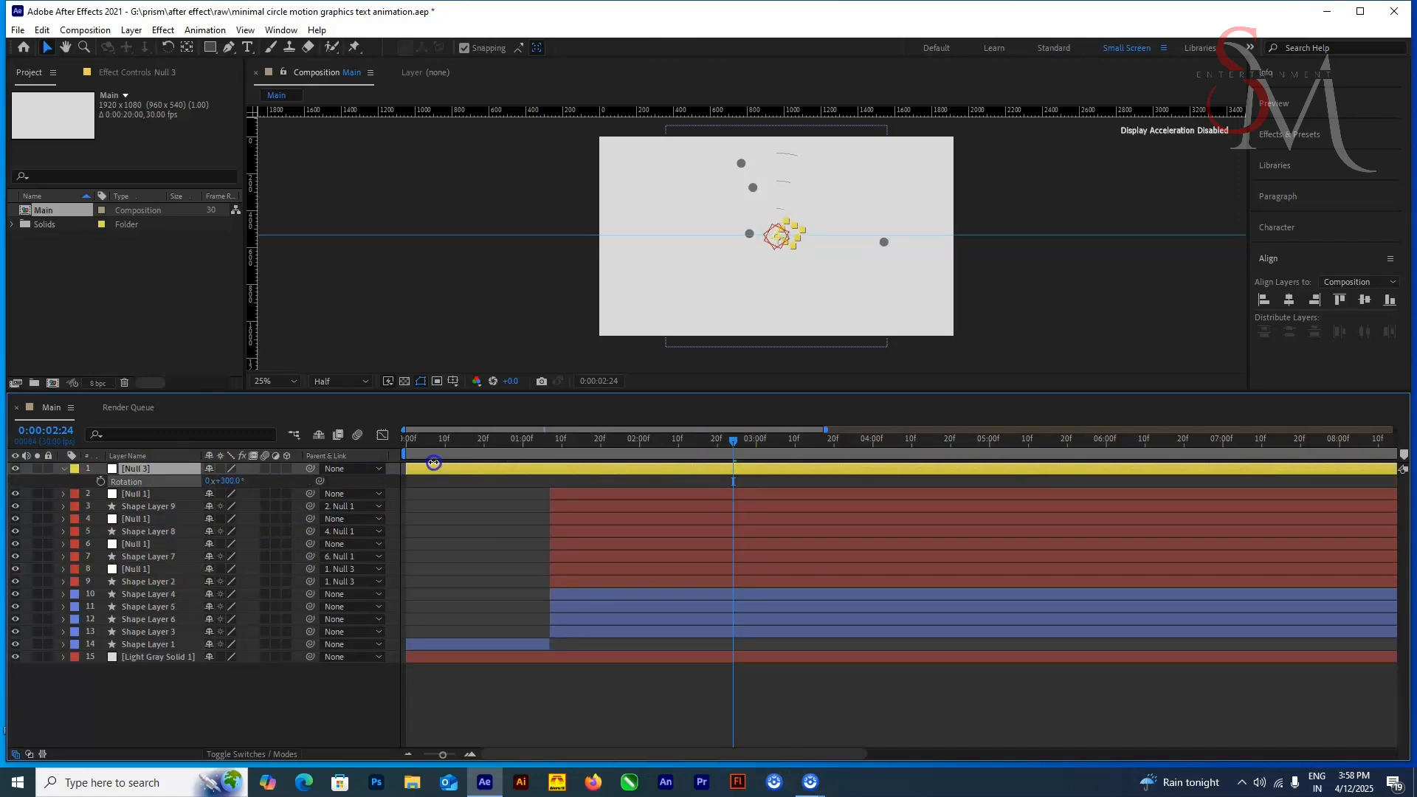
{"action": "left_click_drag", "start_coordinate": [433, 463], "coordinate": [262, 499]}
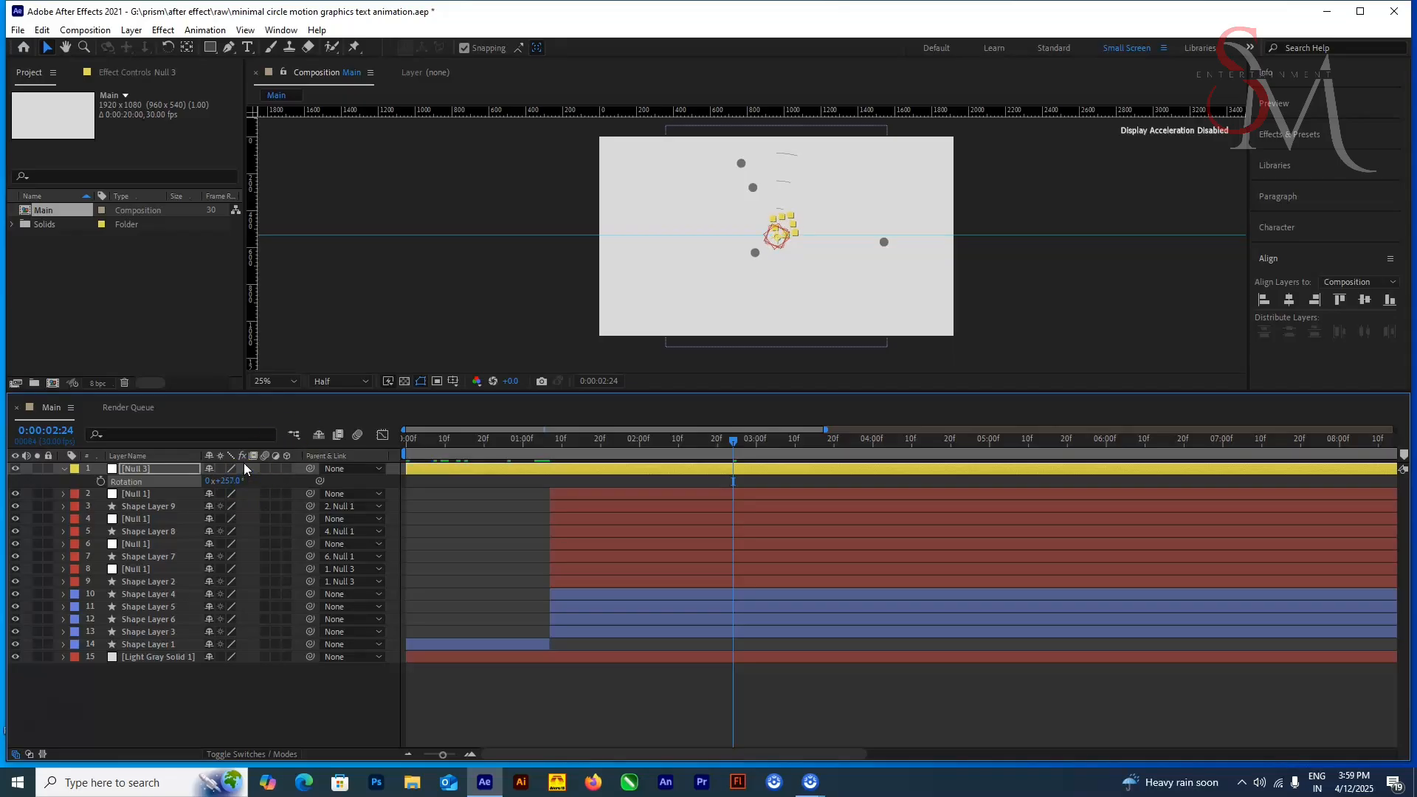
Step: Try parenting Shape Layer 2 to the Null 1 on layer 2 and preview the animation from the start
{"action": "left_click", "coordinate": [159, 581]}
{"action": "left_click", "coordinate": [352, 581]}
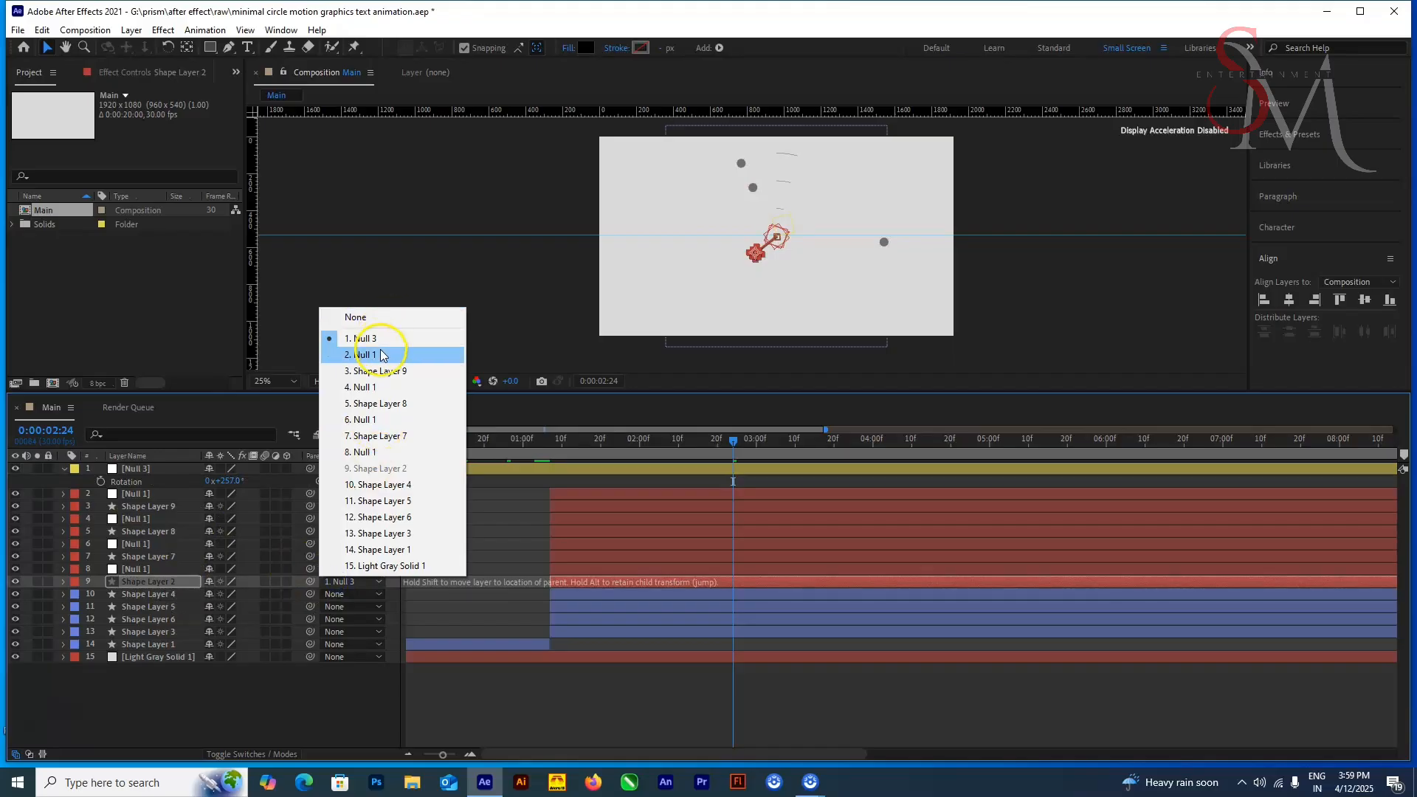
{"action": "left_click", "coordinate": [361, 355]}
{"action": "key", "text": "space"}
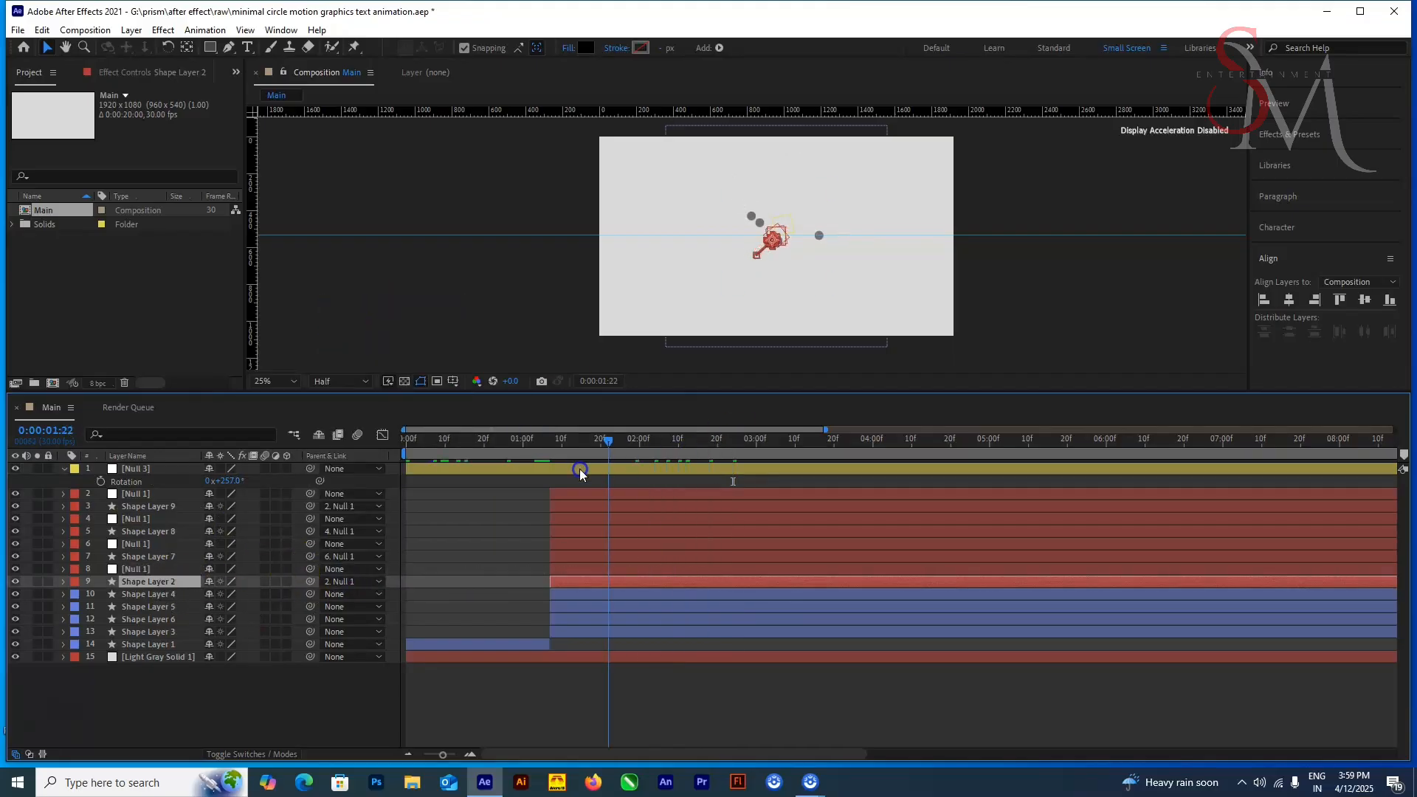
{"action": "key", "text": "Home"}
{"action": "key", "text": "space"}
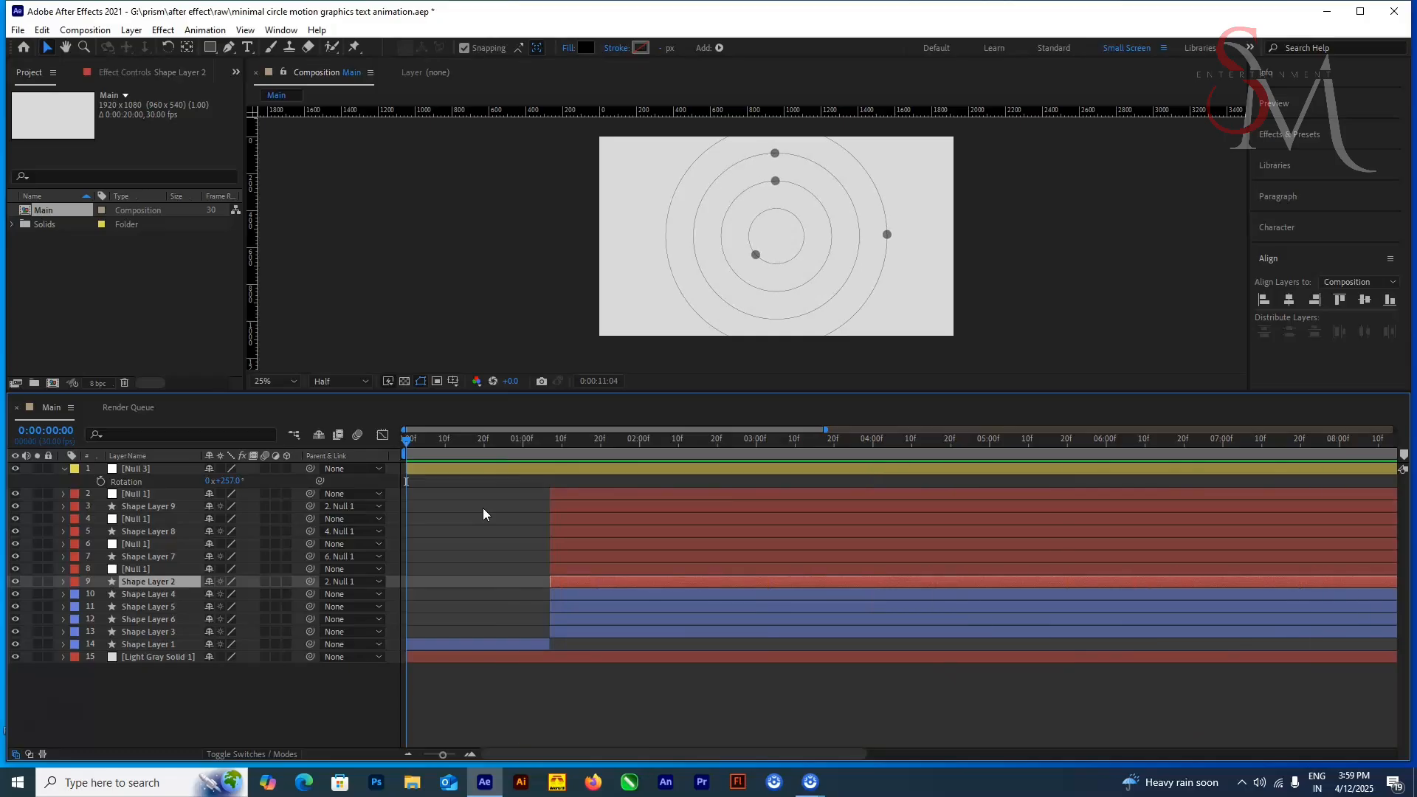
Step: Try Shape Layer 2 with no parent and preview the dots' movement from the start
{"action": "left_click", "coordinate": [350, 581]}
{"action": "left_click", "coordinate": [350, 315]}
{"action": "left_click_drag", "start_coordinate": [411, 449], "coordinate": [587, 480]}
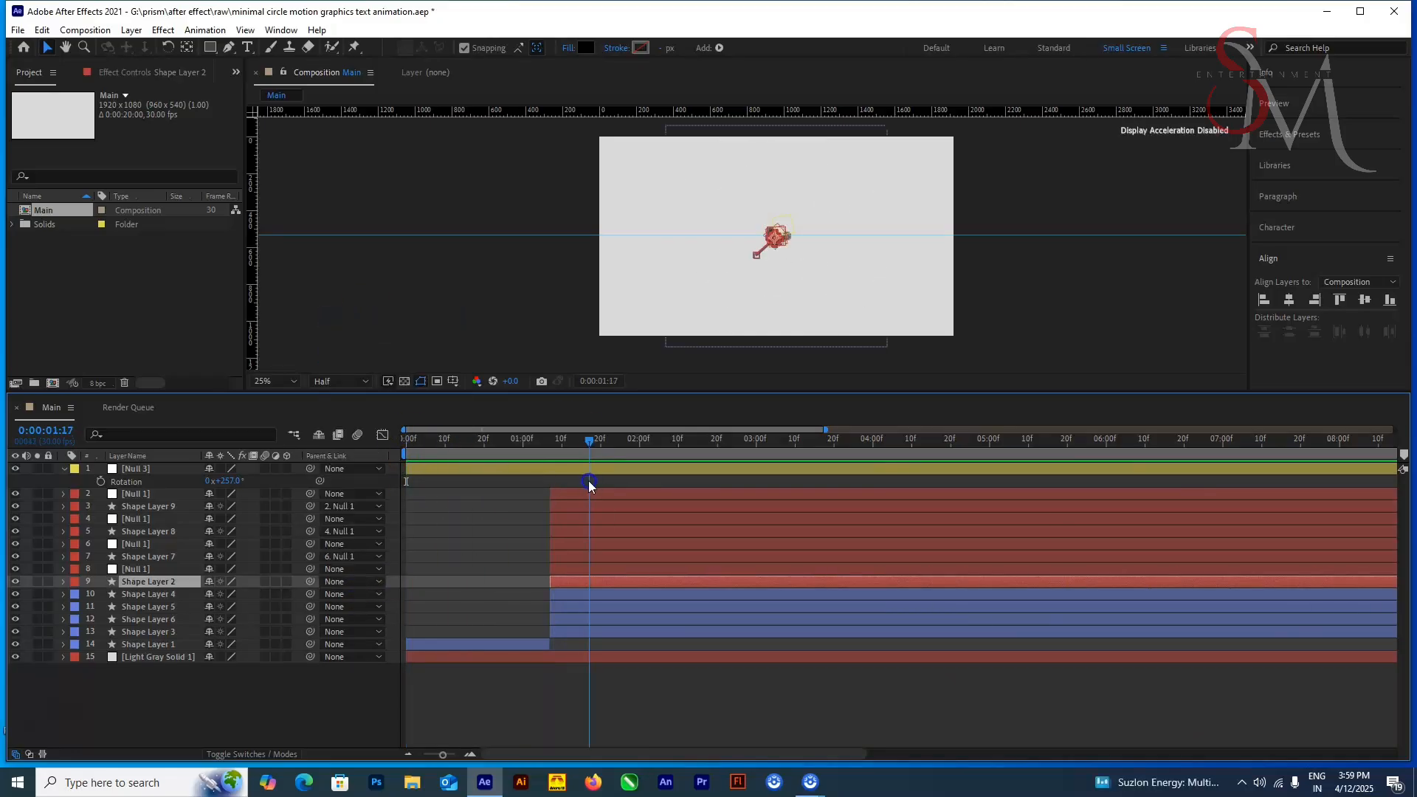
{"action": "key", "text": "Home"}
{"action": "key", "text": "space"}
{"action": "key", "text": "space"}
Step: Undo the parenting, rotation and label changes made since Null 3 was created
{"action": "key", "text": "ctrl+z"}
{"action": "key", "text": "ctrl+z"}
{"action": "key", "text": "ctrl+z"}
{"action": "key", "text": "ctrl+z"}
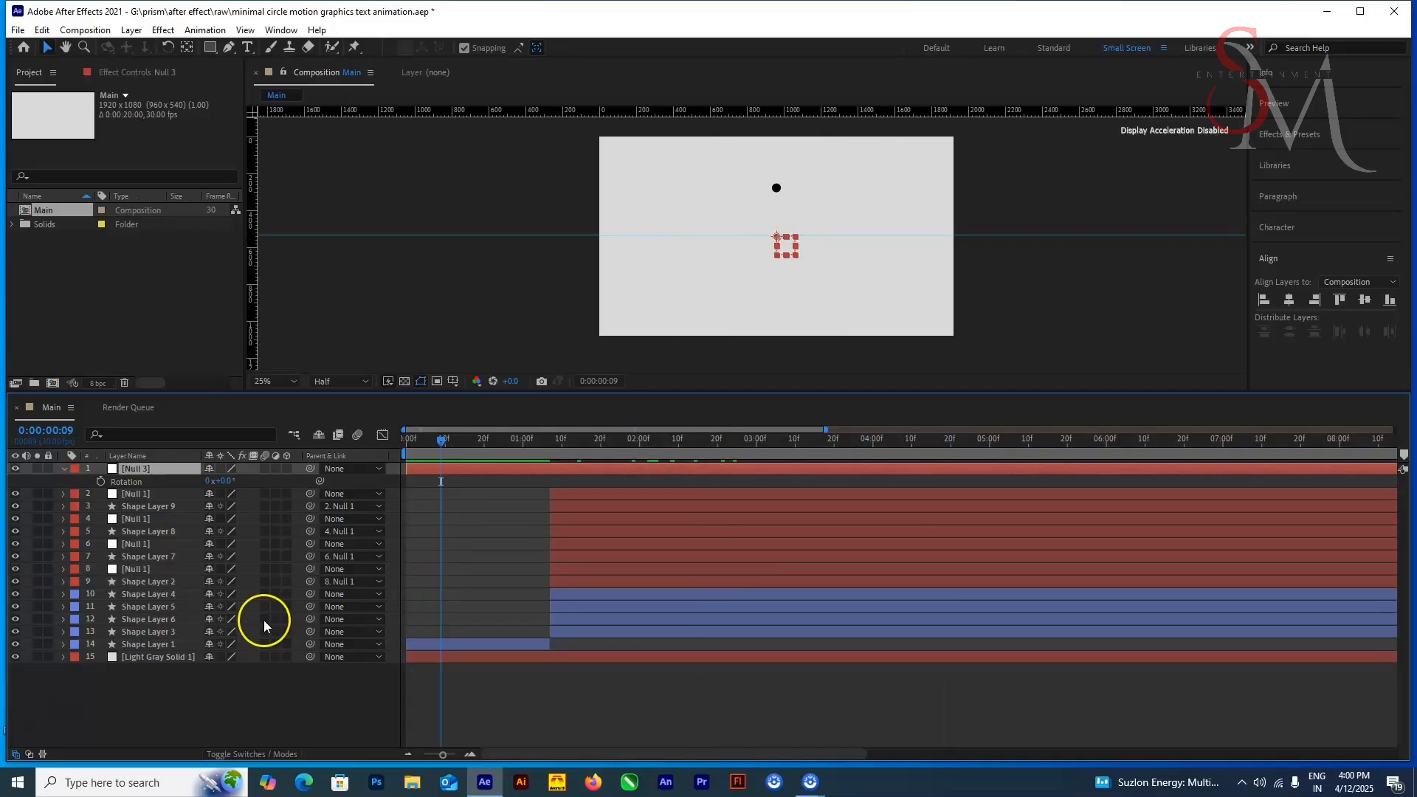
Step: At 0:00:03:05, parent the Null 1 on layer 8 and the inner circle's Shape Layer 4 to Null 3
{"action": "left_click", "coordinate": [164, 581]}
{"action": "left_click_drag", "start_coordinate": [521, 445], "coordinate": [775, 458]}
{"action": "scroll", "coordinate": [710, 324], "scroll_direction": "up", "scroll_amount": 2}
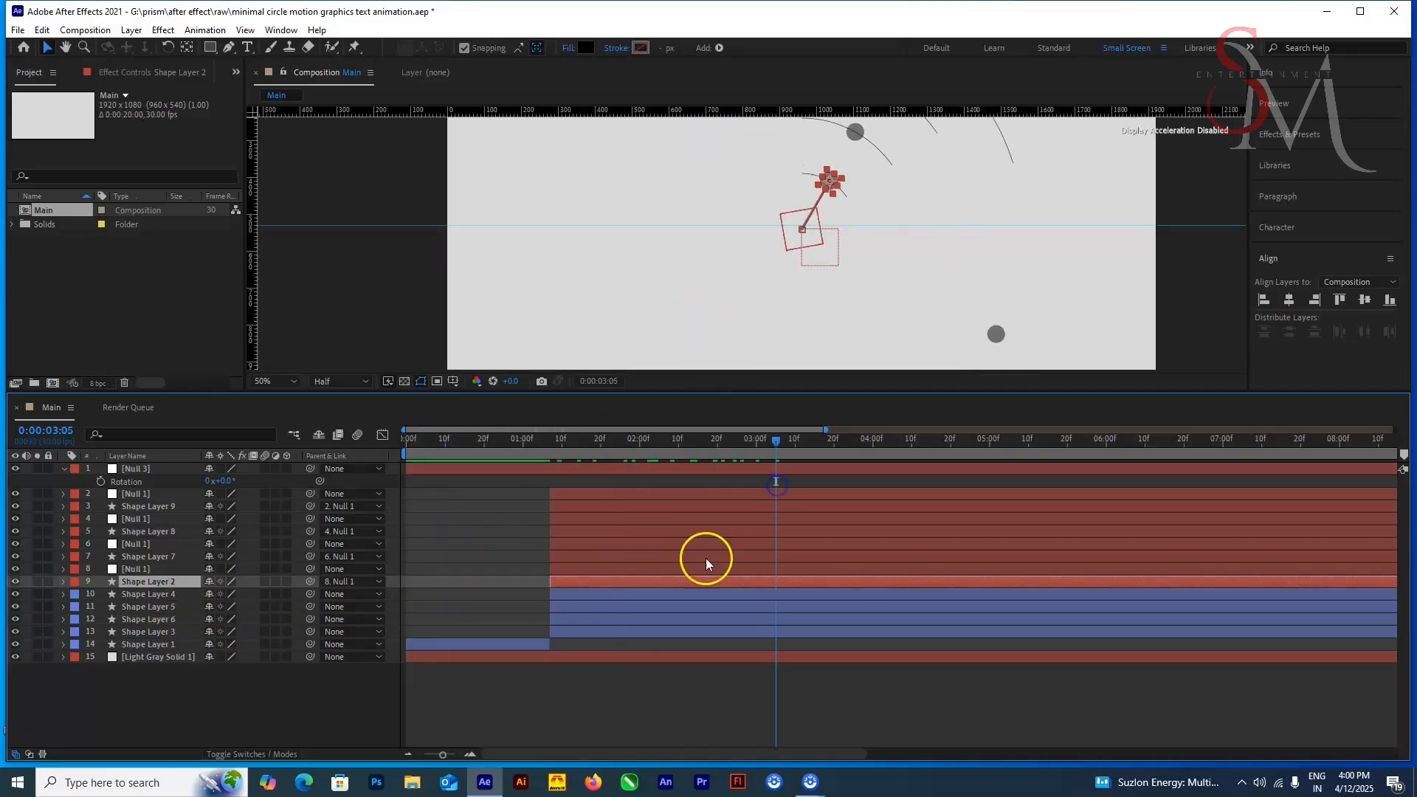
{"action": "left_click", "coordinate": [657, 592]}
{"action": "left_click", "coordinate": [179, 571]}
{"action": "left_click_drag", "start_coordinate": [311, 569], "coordinate": [155, 470]}
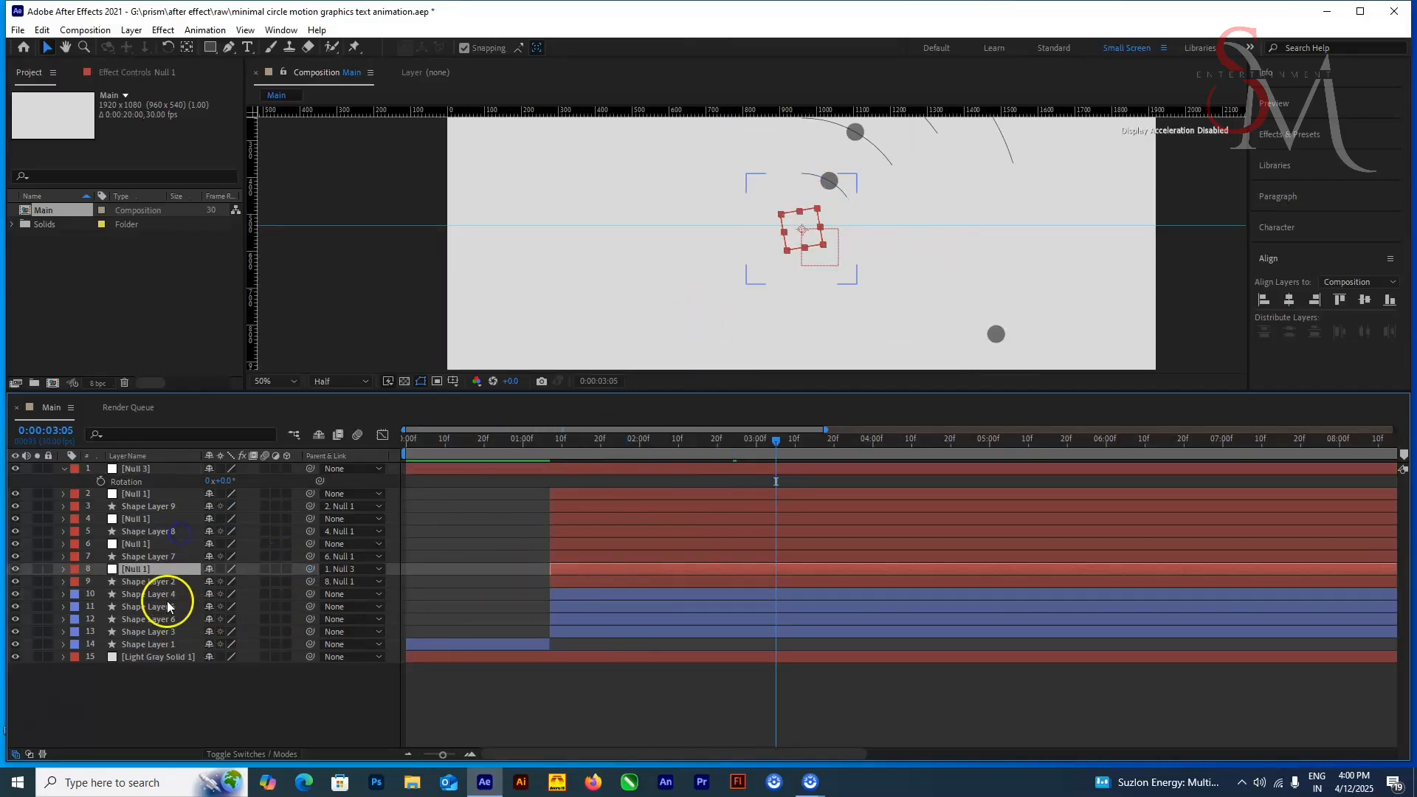
{"action": "left_click", "coordinate": [168, 598]}
{"action": "left_click_drag", "start_coordinate": [311, 594], "coordinate": [155, 470]}
Step: Give Null 3 a yellow label and set its rotation to 261° at 0:00:02:13
{"action": "left_click", "coordinate": [73, 469]}
{"action": "left_click", "coordinate": [118, 239]}
{"action": "left_click_drag", "start_coordinate": [776, 442], "coordinate": [690, 476]}
{"action": "left_click_drag", "start_coordinate": [223, 481], "coordinate": [414, 477]}
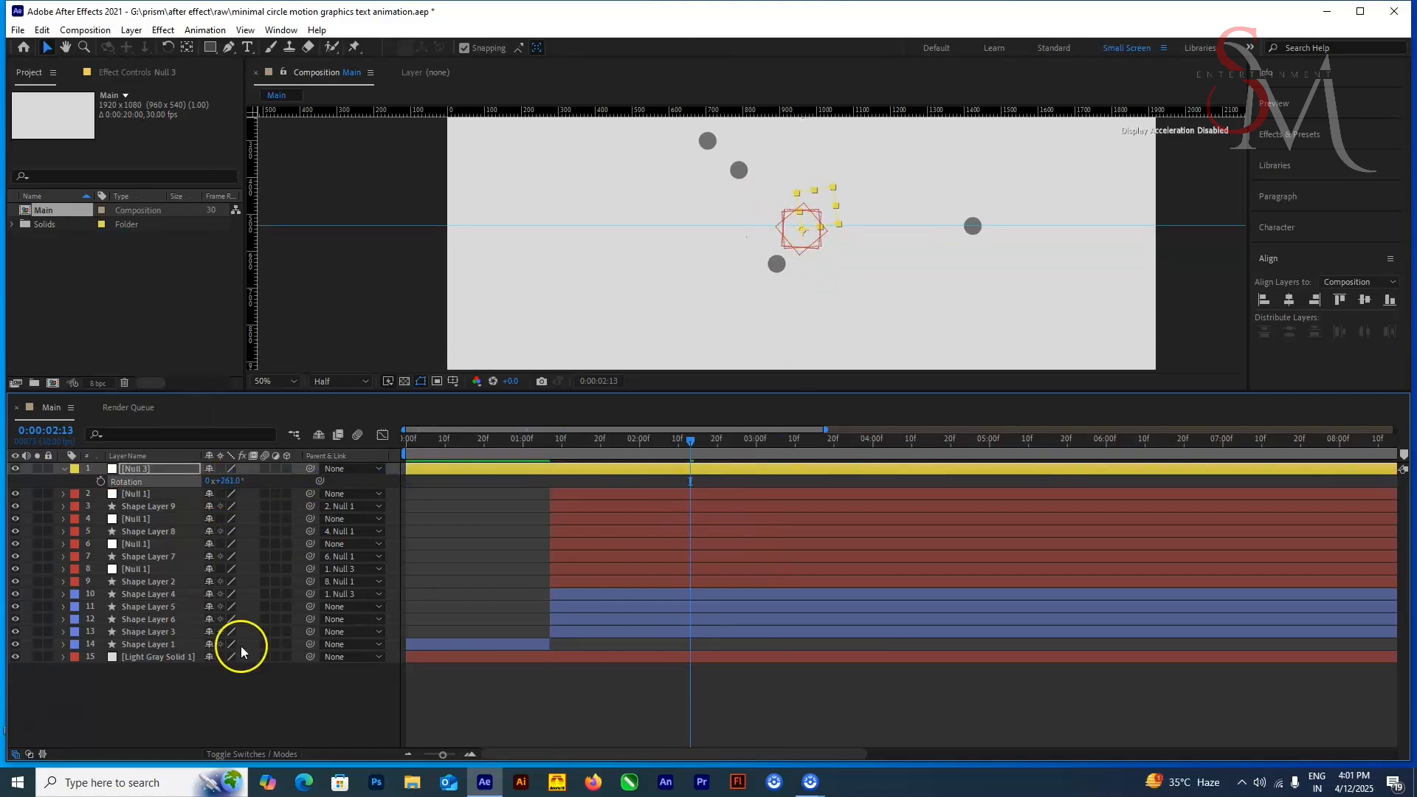
Step: Set the parents of Shape Layer 4 and the null on layer 8 to None and preview the animation
{"action": "left_click", "coordinate": [163, 597]}
{"action": "left_click", "coordinate": [377, 597]}
{"action": "left_click", "coordinate": [356, 330]}
{"action": "left_click", "coordinate": [159, 569]}
{"action": "left_click", "coordinate": [355, 569]}
{"action": "left_click", "coordinate": [367, 304]}
{"action": "key", "text": "space"}
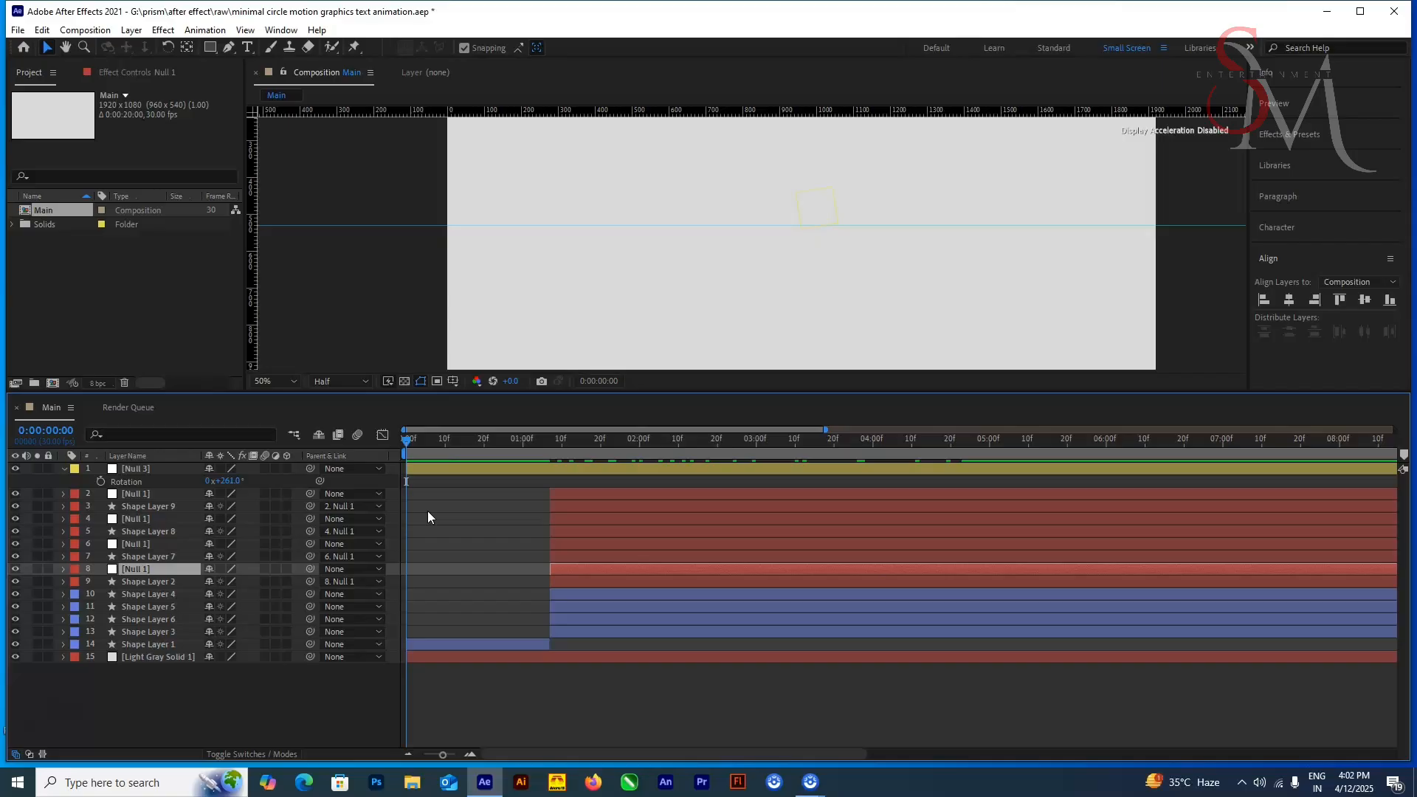
Step: Identify the dots' nulls at 0:00:03:03 and try parenting the Null 1 on layer 4 to Null 3
{"action": "left_click", "coordinate": [148, 547]}
{"action": "left_click", "coordinate": [768, 440]}
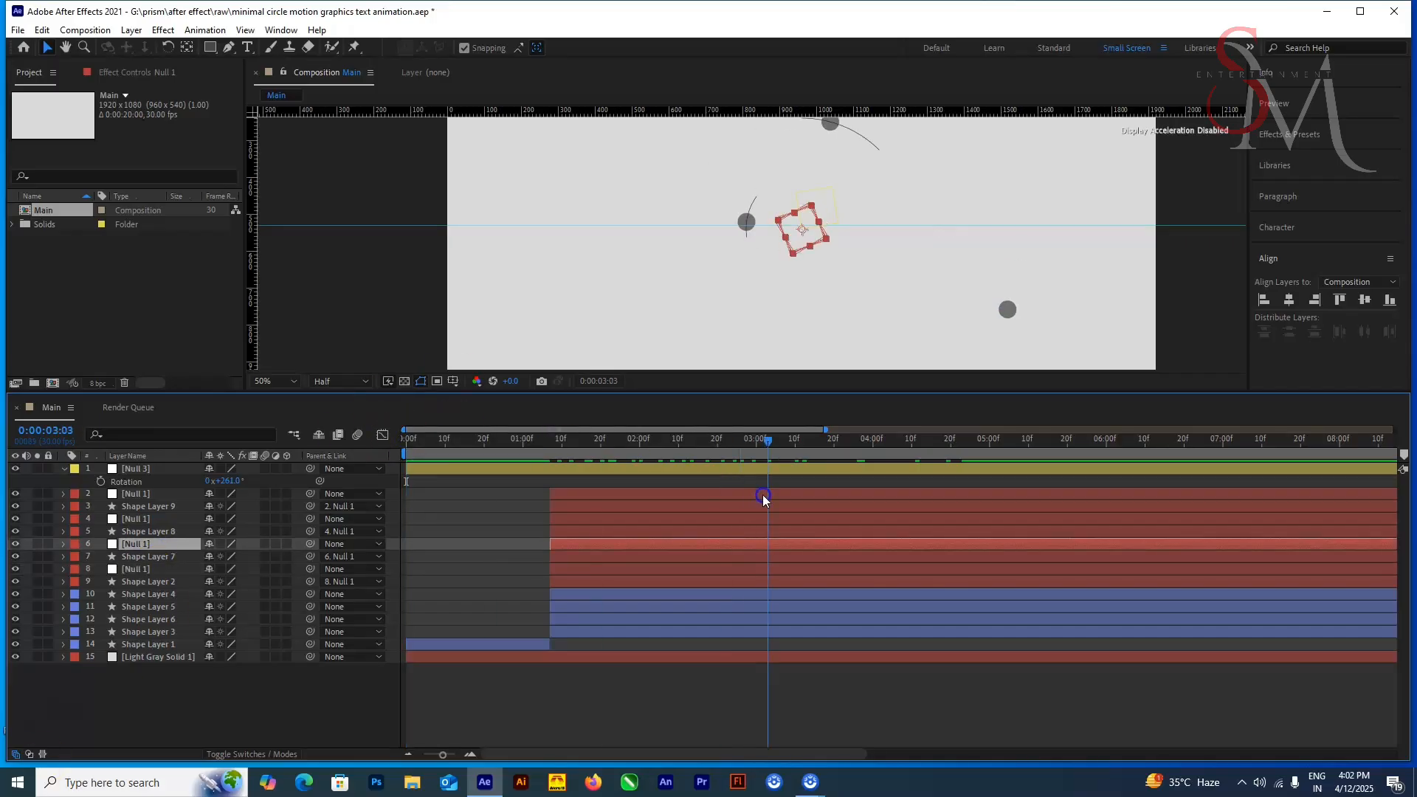
{"action": "left_click", "coordinate": [162, 522]}
{"action": "scroll", "coordinate": [715, 240], "scroll_direction": "down", "scroll_amount": 2}
{"action": "left_click", "coordinate": [164, 532]}
{"action": "left_click", "coordinate": [159, 519]}
{"action": "left_click", "coordinate": [158, 544]}
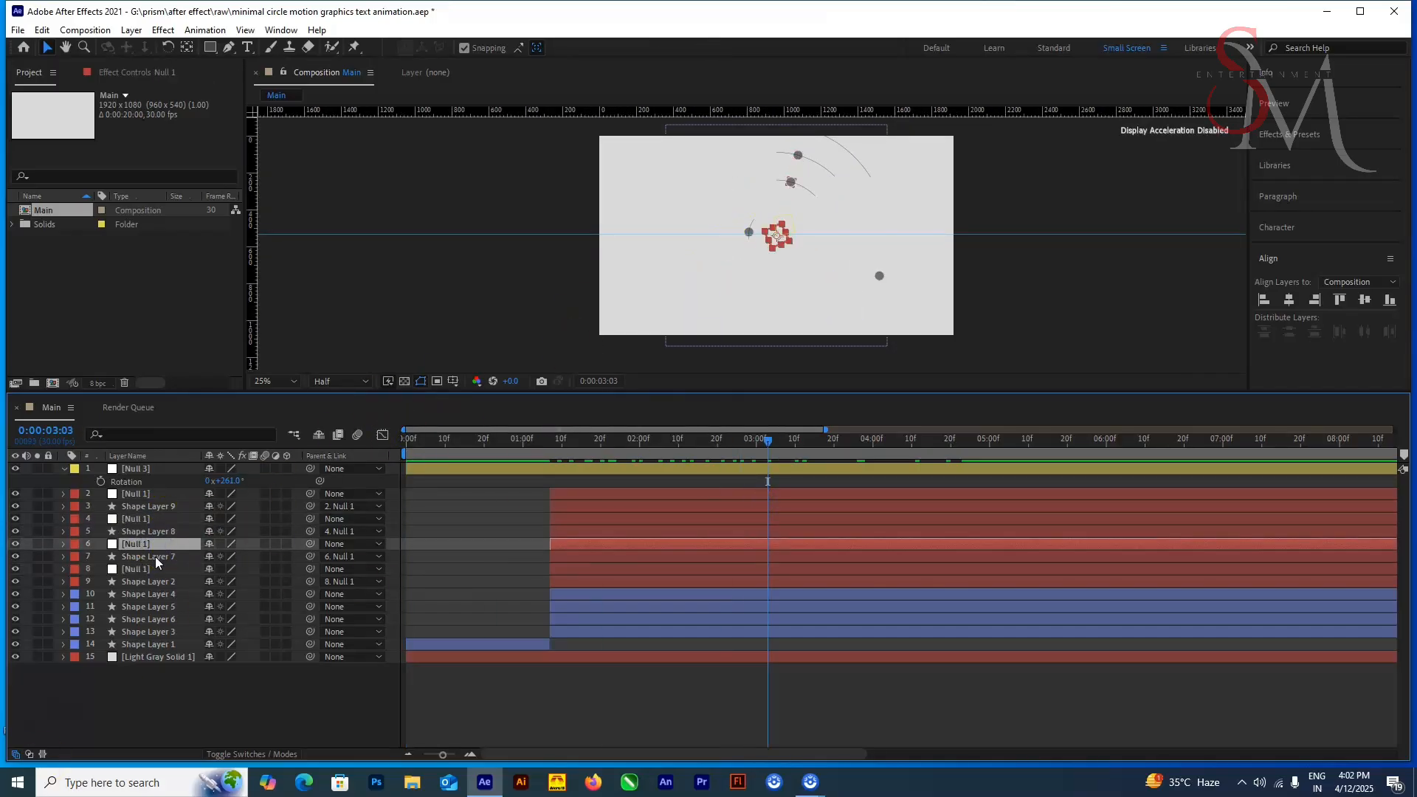
{"action": "left_click", "coordinate": [158, 558]}
{"action": "left_click", "coordinate": [160, 545]}
{"action": "left_click", "coordinate": [165, 533]}
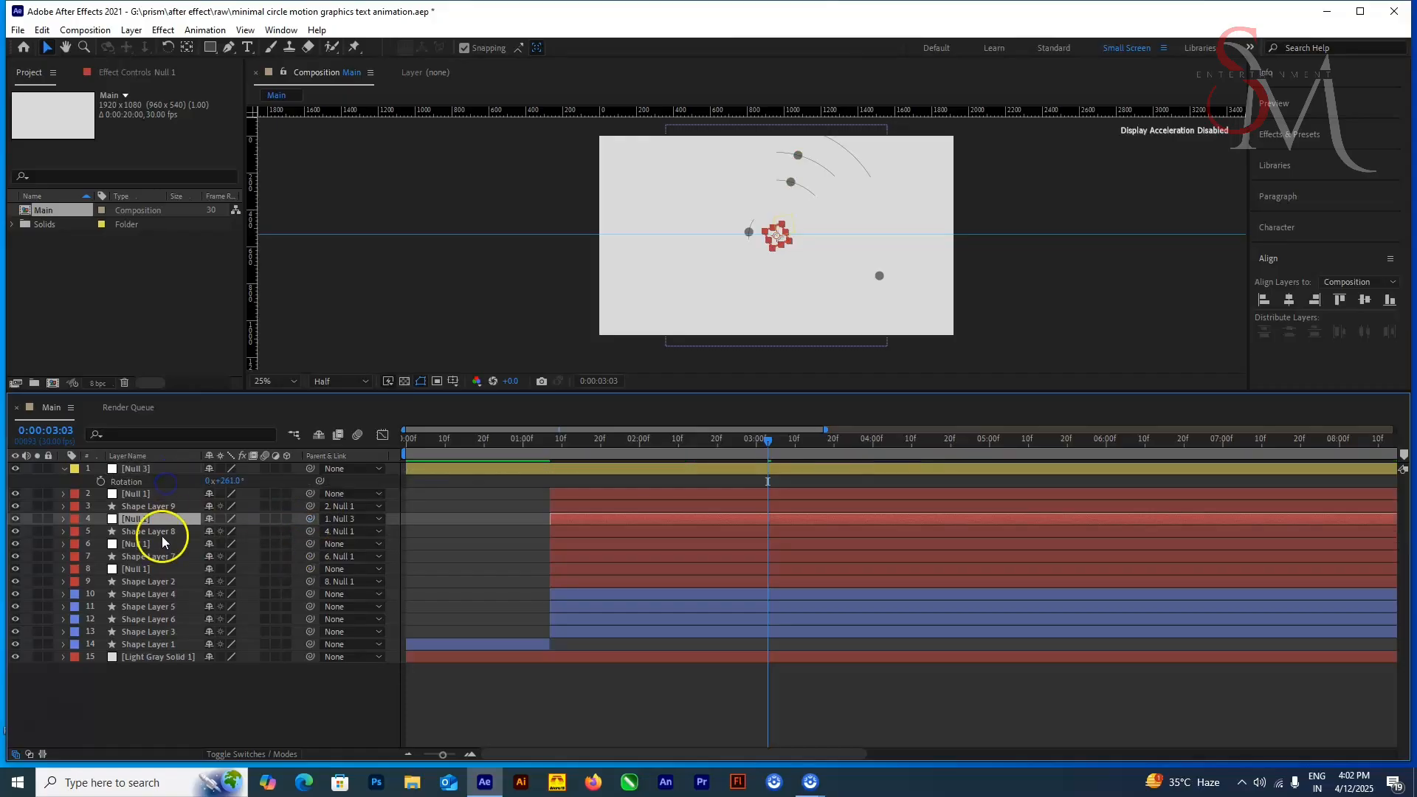
Step: Undo the last parenting changes to the nulls on layers 4 and 8
{"action": "left_click", "coordinate": [150, 595]}
{"action": "left_click", "coordinate": [157, 607]}
{"action": "key", "text": "ctrl+z"}
{"action": "key", "text": "ctrl+z"}
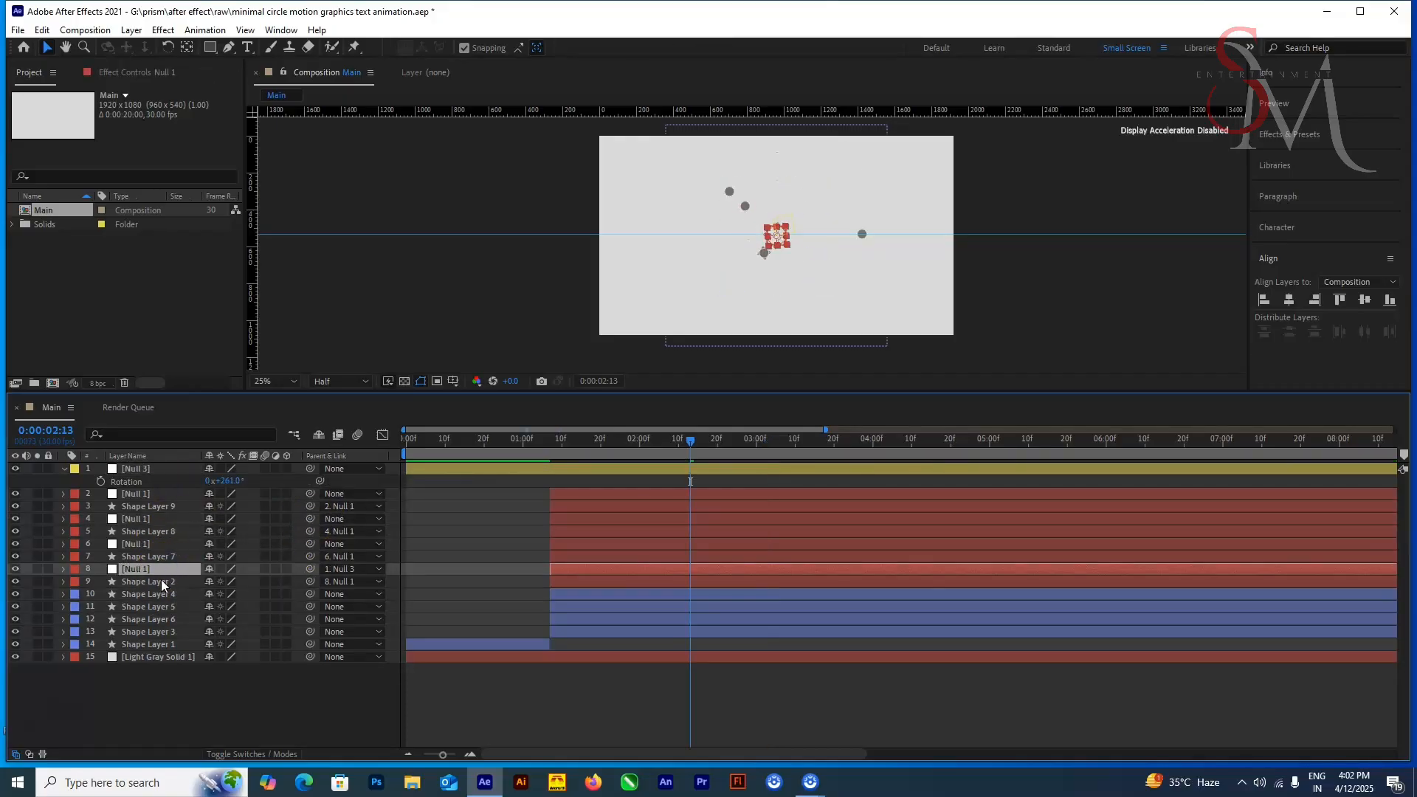
Step: Parent the Null 1 on layer 6 and, at 0:00:03:00, the second circle's Shape Layer 5 to Null 3
{"action": "left_click", "coordinate": [161, 583]}
{"action": "left_click", "coordinate": [164, 559]}
{"action": "left_click", "coordinate": [164, 546]}
{"action": "left_click_drag", "start_coordinate": [310, 544], "coordinate": [153, 469]}
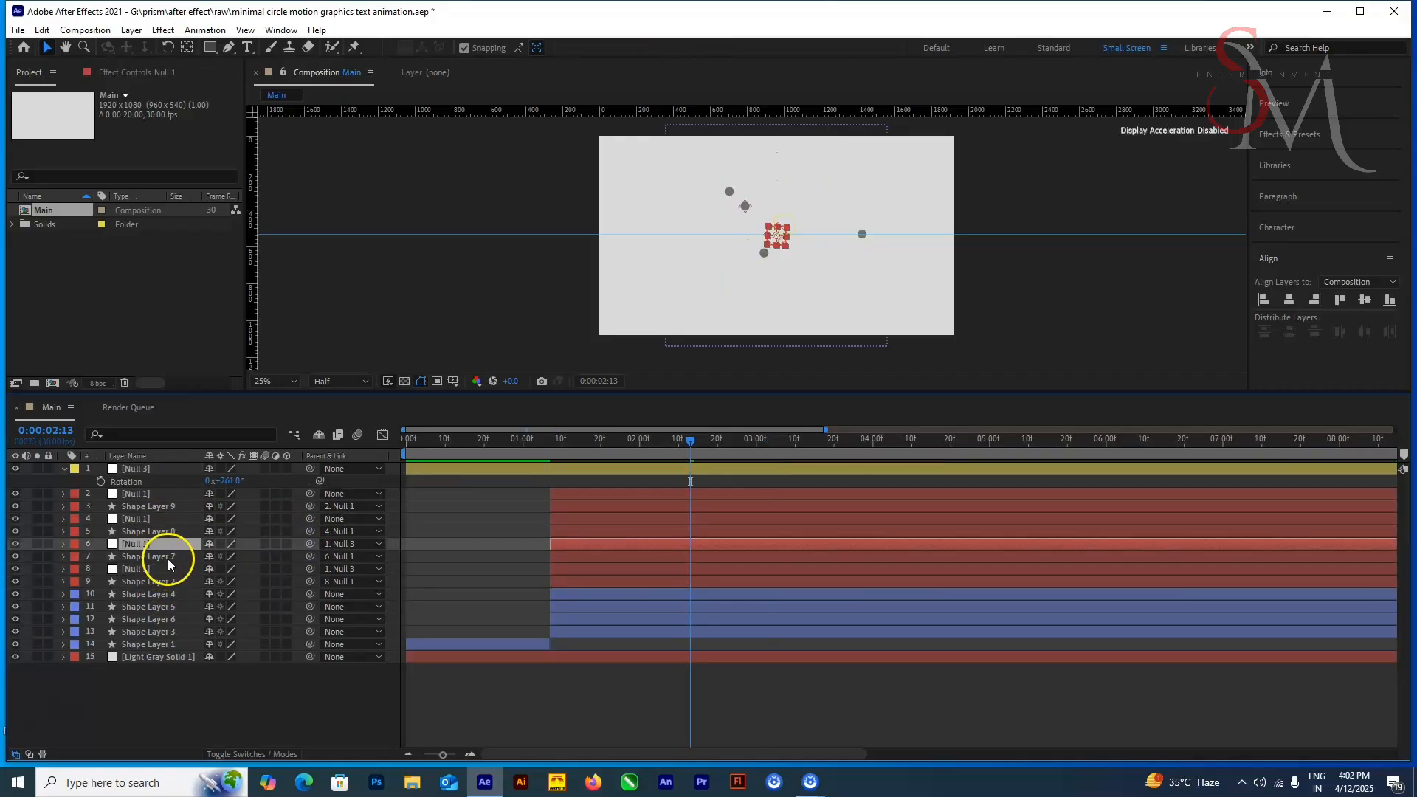
{"action": "left_click", "coordinate": [170, 596]}
{"action": "left_click_drag", "start_coordinate": [691, 442], "coordinate": [756, 450]}
{"action": "left_click", "coordinate": [161, 608]}
{"action": "left_click_drag", "start_coordinate": [310, 607], "coordinate": [155, 470]}
Step: Rotate Null 3 to 1x+47° around 0:00:03:01 and set the parent of the null on layer 8 to None
{"action": "left_click", "coordinate": [178, 471]}
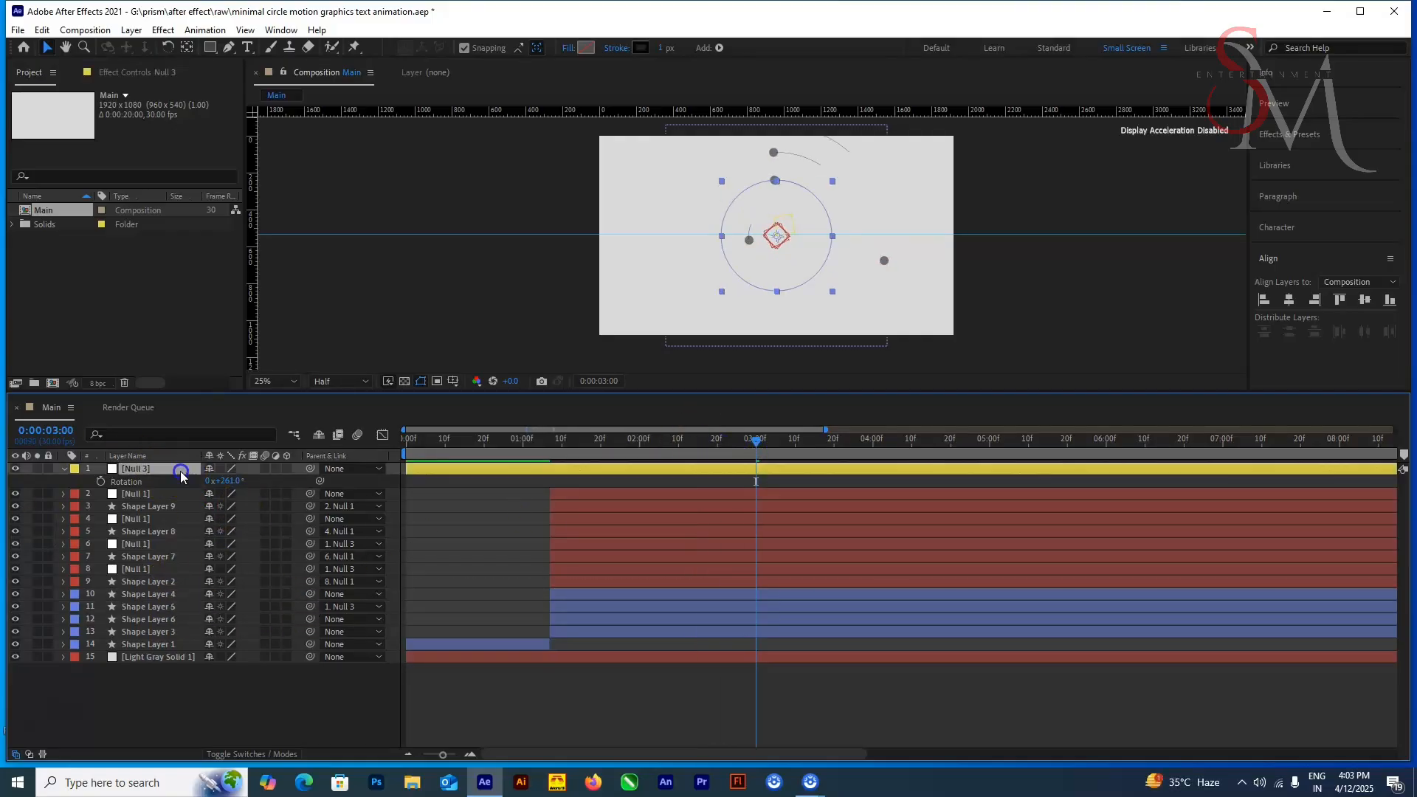
{"action": "left_click_drag", "start_coordinate": [709, 446], "coordinate": [759, 448]}
{"action": "left_click_drag", "start_coordinate": [232, 480], "coordinate": [273, 481]}
{"action": "left_click", "coordinate": [159, 569]}
{"action": "left_click", "coordinate": [346, 569]}
{"action": "left_click", "coordinate": [381, 305]}
{"action": "left_click", "coordinate": [158, 468]}
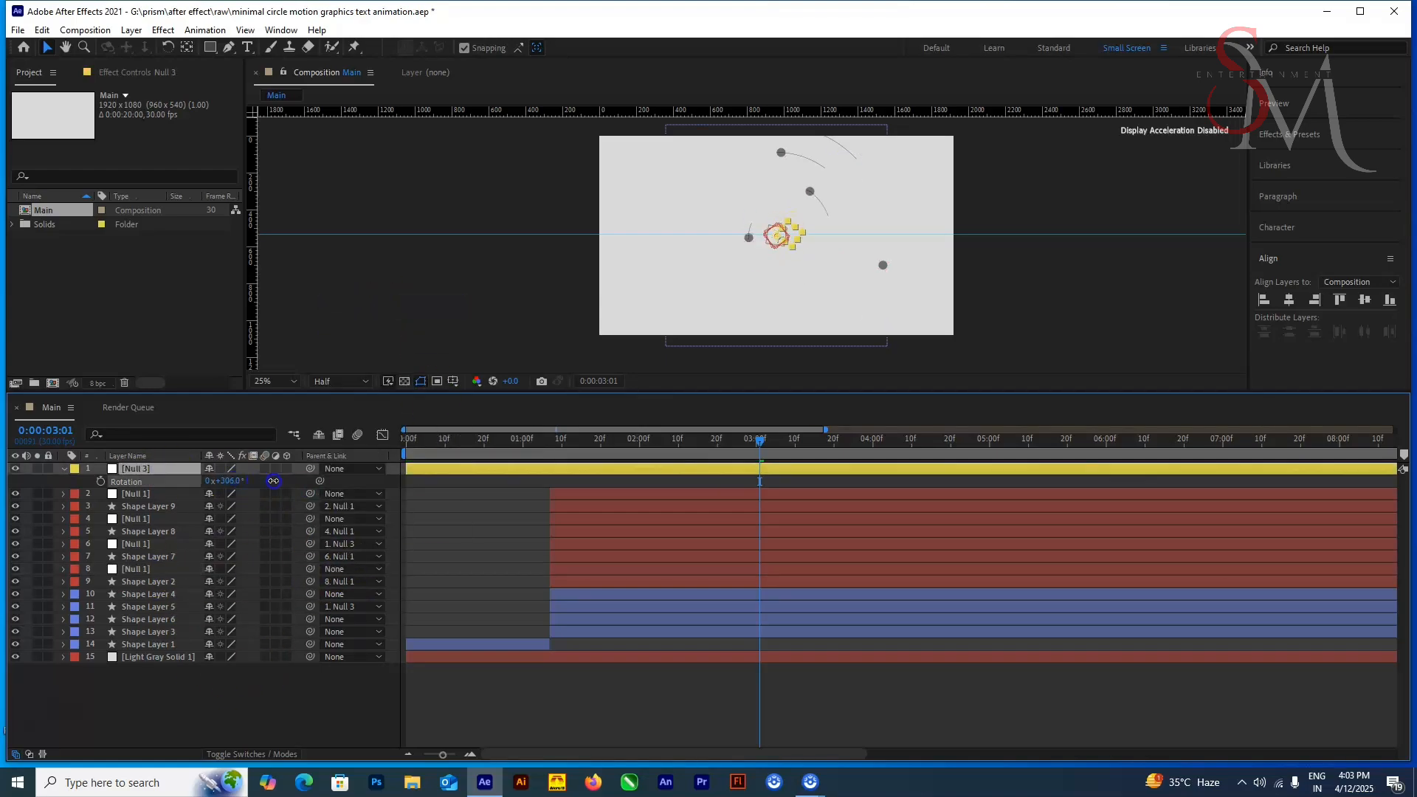
Step: Save the project and set the parents of the null on layer 6 and Shape Layer 5 to None
{"action": "key", "text": "ctrl+s"}
{"action": "left_click_drag", "start_coordinate": [484, 444], "coordinate": [832, 531]}
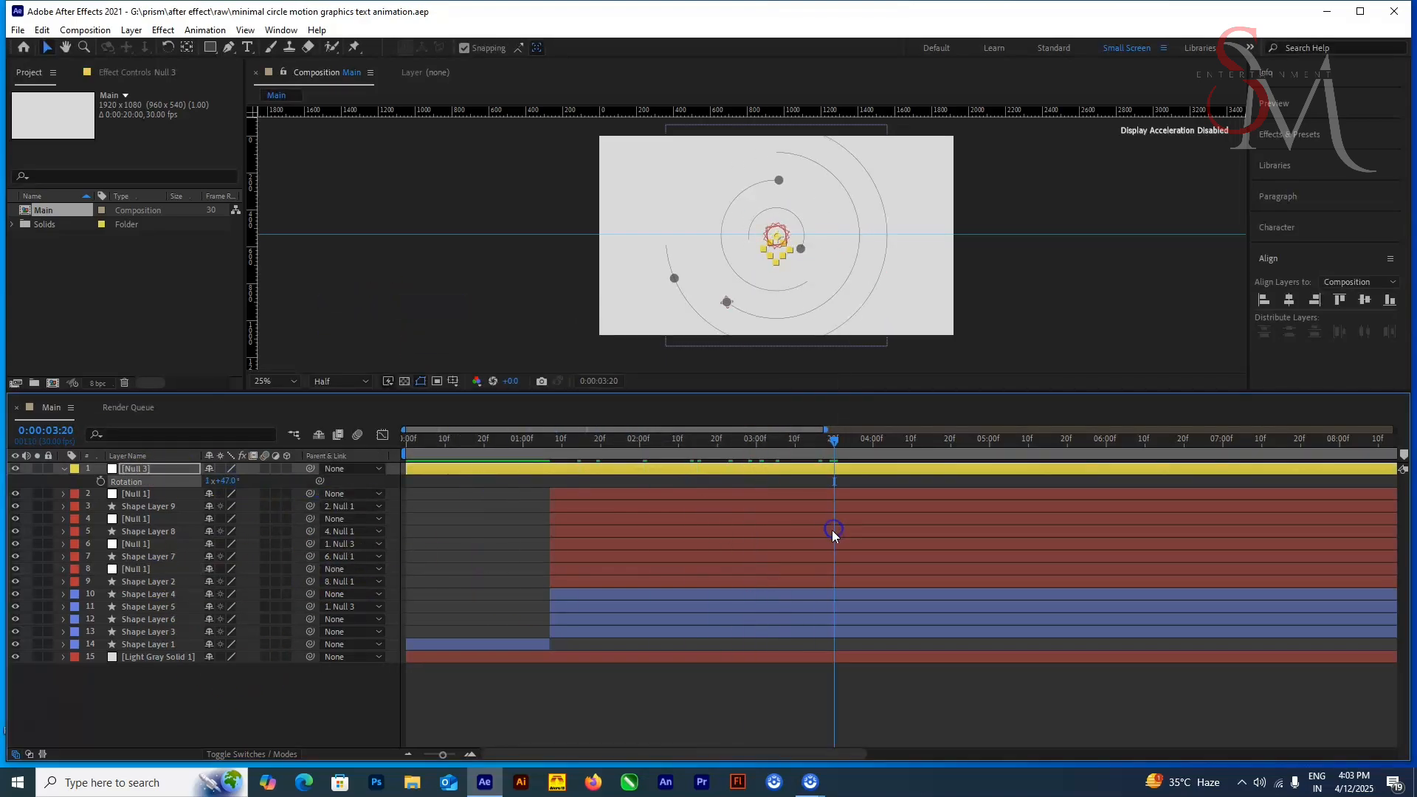
{"action": "left_click", "coordinate": [166, 545]}
{"action": "left_click", "coordinate": [351, 607]}
{"action": "left_click", "coordinate": [361, 278]}
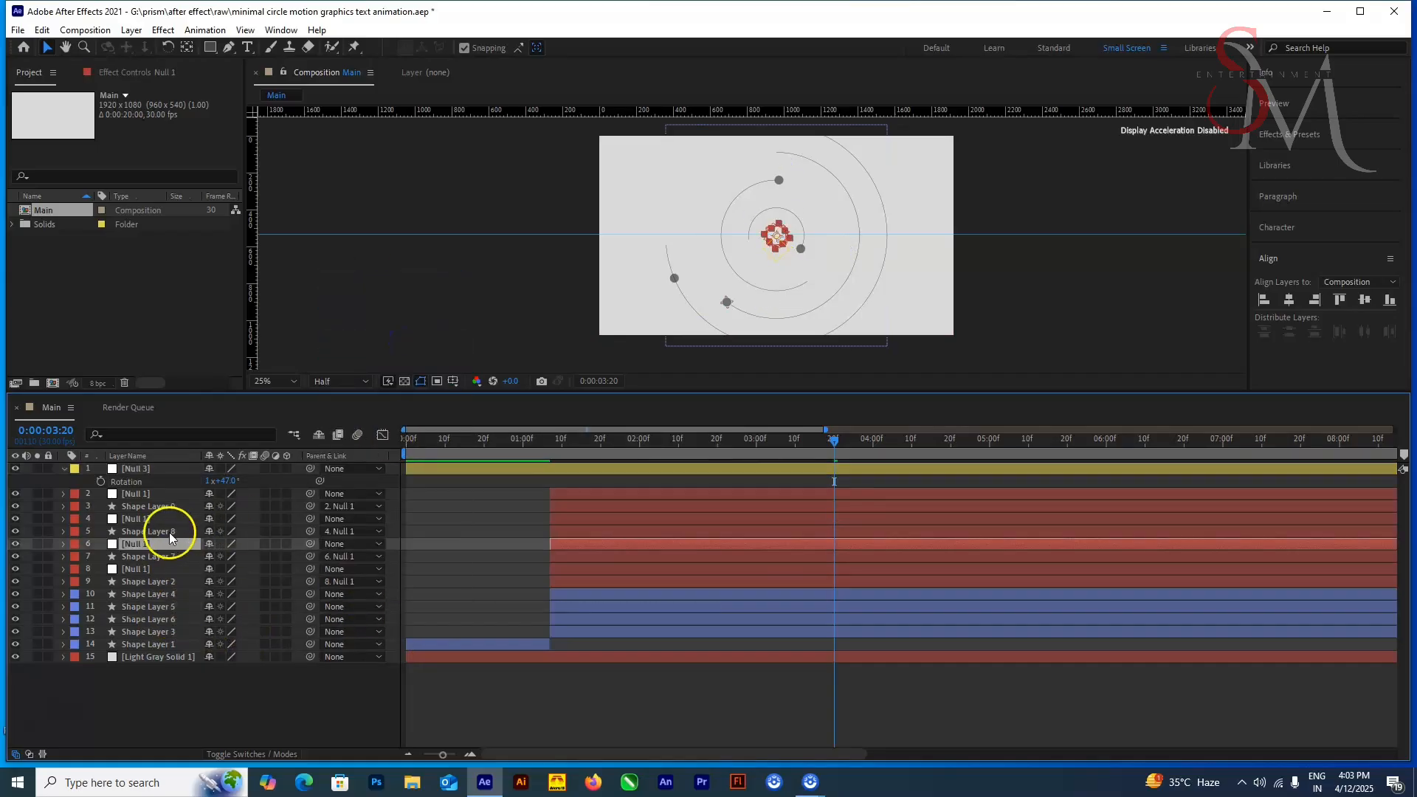
Step: At 0:00:03:20, parent the Null 1 on layer 4 and the third circle's Shape Layer 6 to Null 3
{"action": "left_click", "coordinate": [169, 533]}
{"action": "left_click", "coordinate": [170, 519]}
{"action": "left_click_drag", "start_coordinate": [310, 519], "coordinate": [156, 470]}
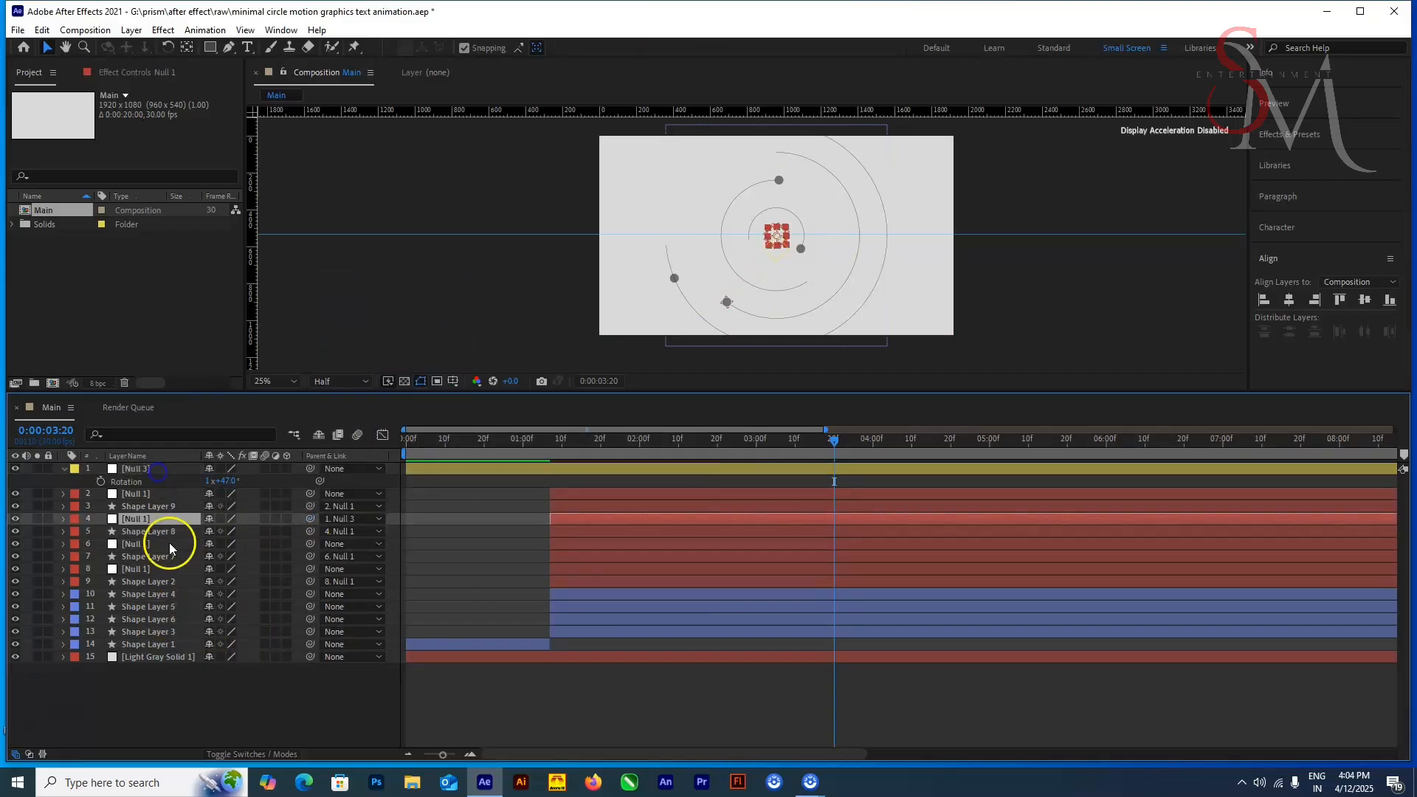
{"action": "left_click", "coordinate": [171, 581]}
{"action": "left_click", "coordinate": [171, 607]}
{"action": "left_click", "coordinate": [172, 619]}
{"action": "left_click_drag", "start_coordinate": [312, 620], "coordinate": [177, 474]}
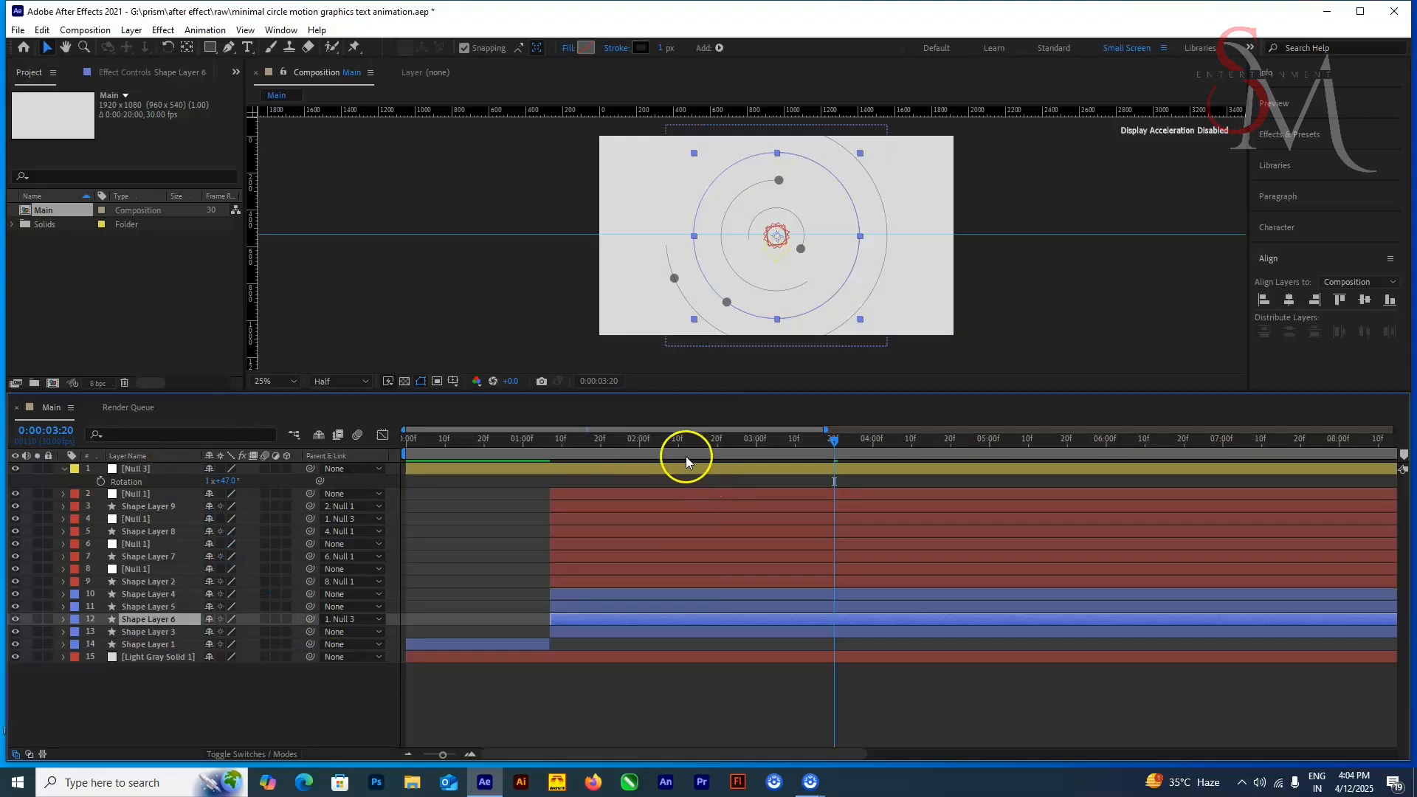
Step: Set Null 3's rotation to 350° with the current time at 0:00:02:25
{"action": "left_click_drag", "start_coordinate": [498, 453], "coordinate": [735, 448]}
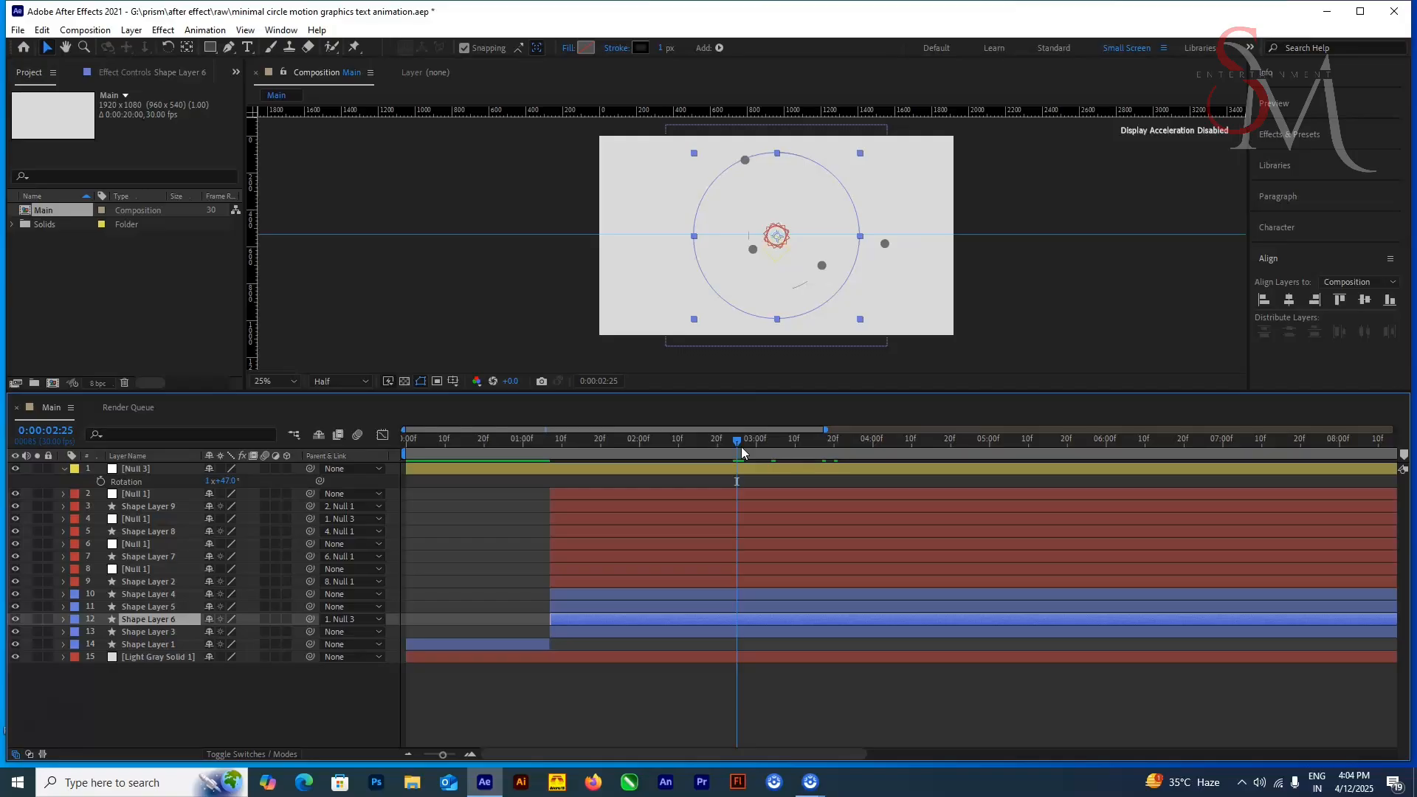
{"action": "left_click", "coordinate": [176, 470]}
{"action": "left_click_drag", "start_coordinate": [235, 481], "coordinate": [196, 488]}
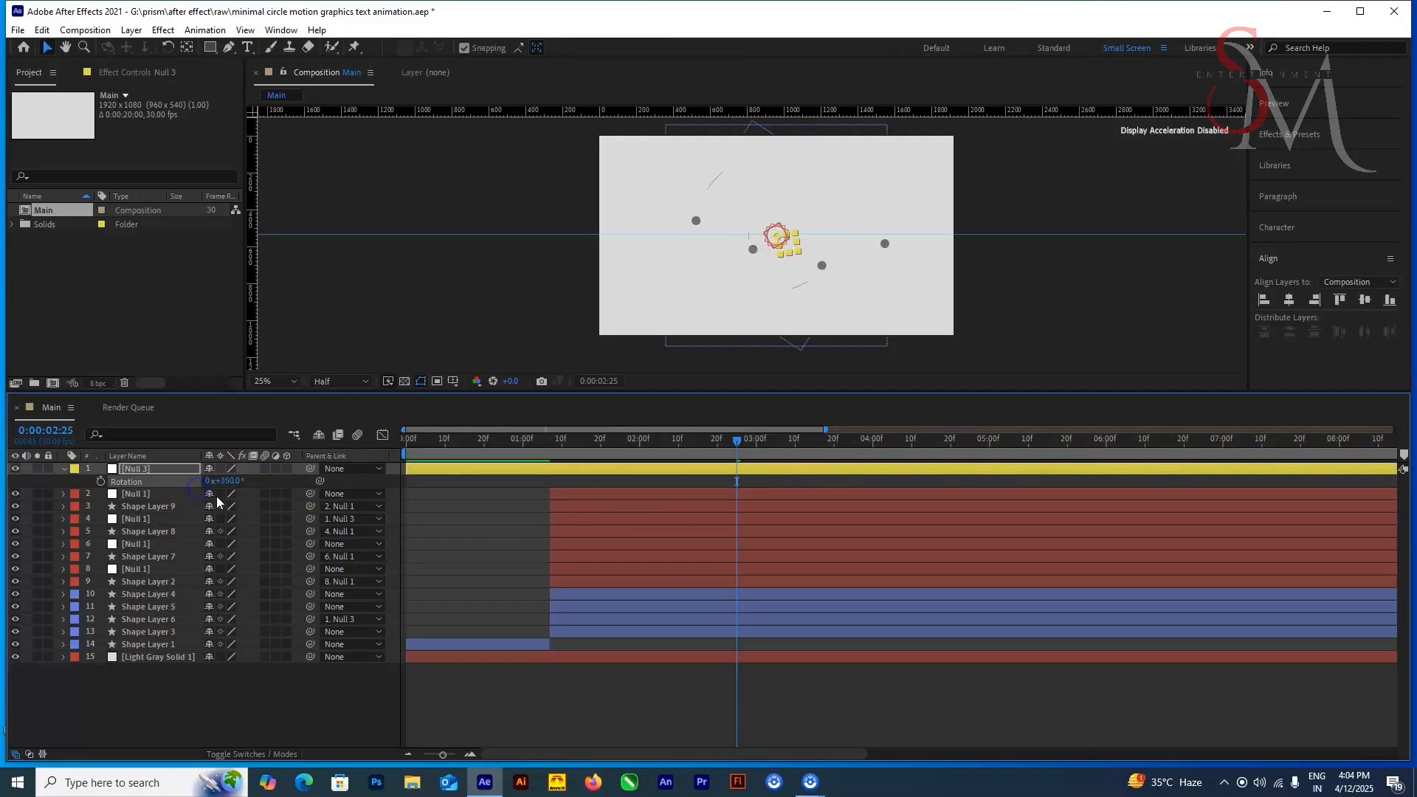
Step: Save the project and preview the dots and circles from 0:00:04:01
{"action": "left_click_drag", "start_coordinate": [754, 449], "coordinate": [880, 469]}
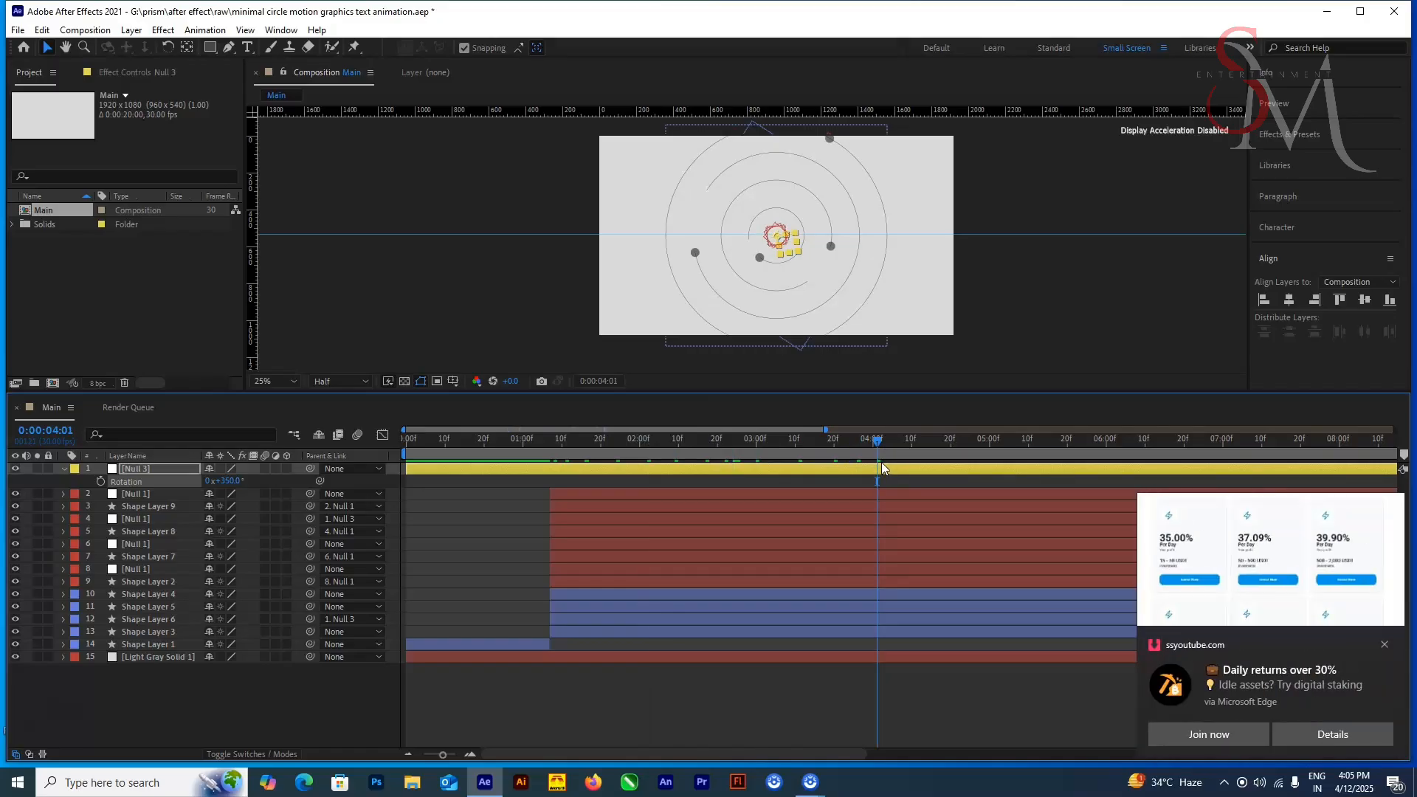
{"action": "key", "text": "ctrl+s"}
{"action": "left_click", "coordinate": [879, 455]}
{"action": "key", "text": "space"}
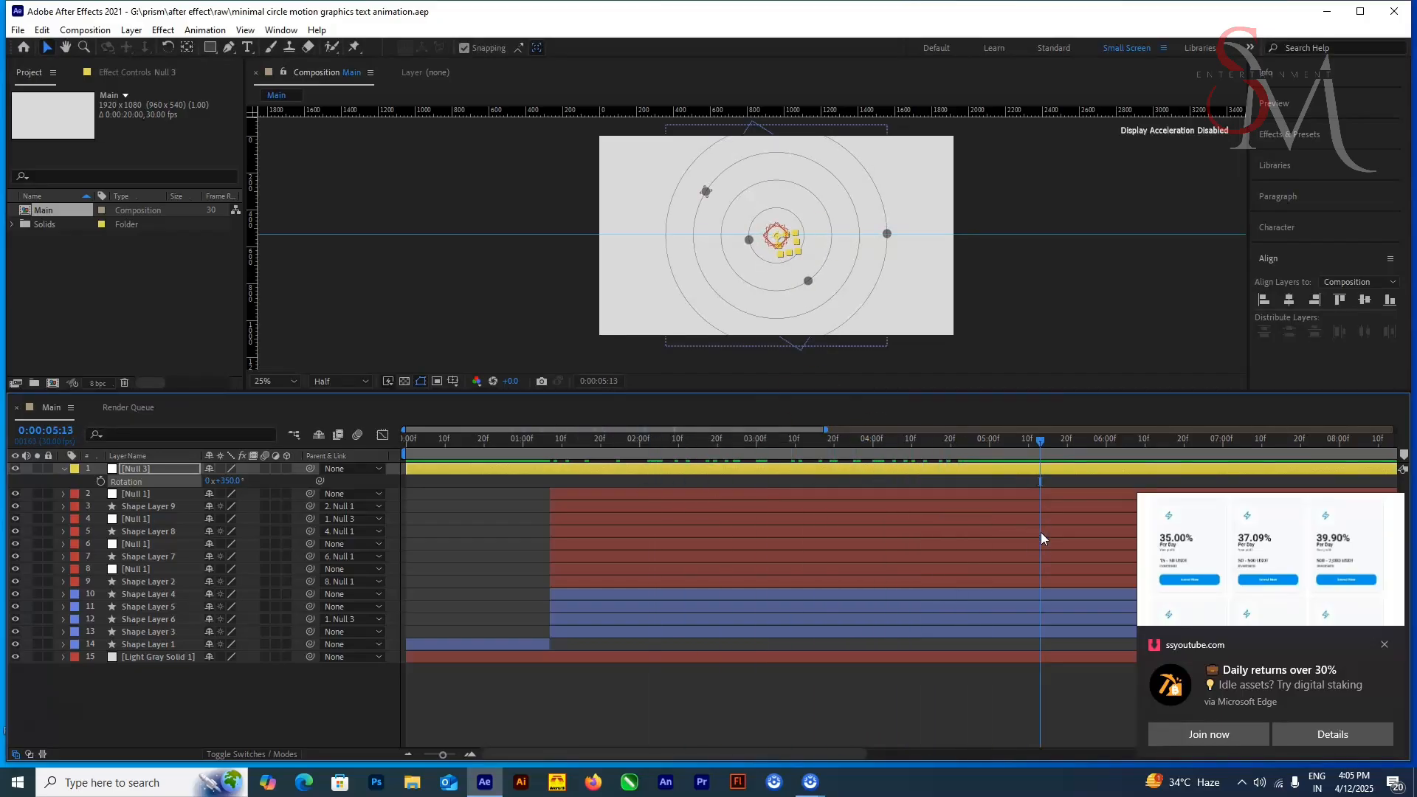
Step: Set the Trim Paths Offset of Shape Layer 3 to 55° and check the circle up to 0:00:04:01
{"action": "left_click", "coordinate": [182, 645]}
{"action": "left_click", "coordinate": [183, 635]}
{"action": "left_click", "coordinate": [64, 632]}
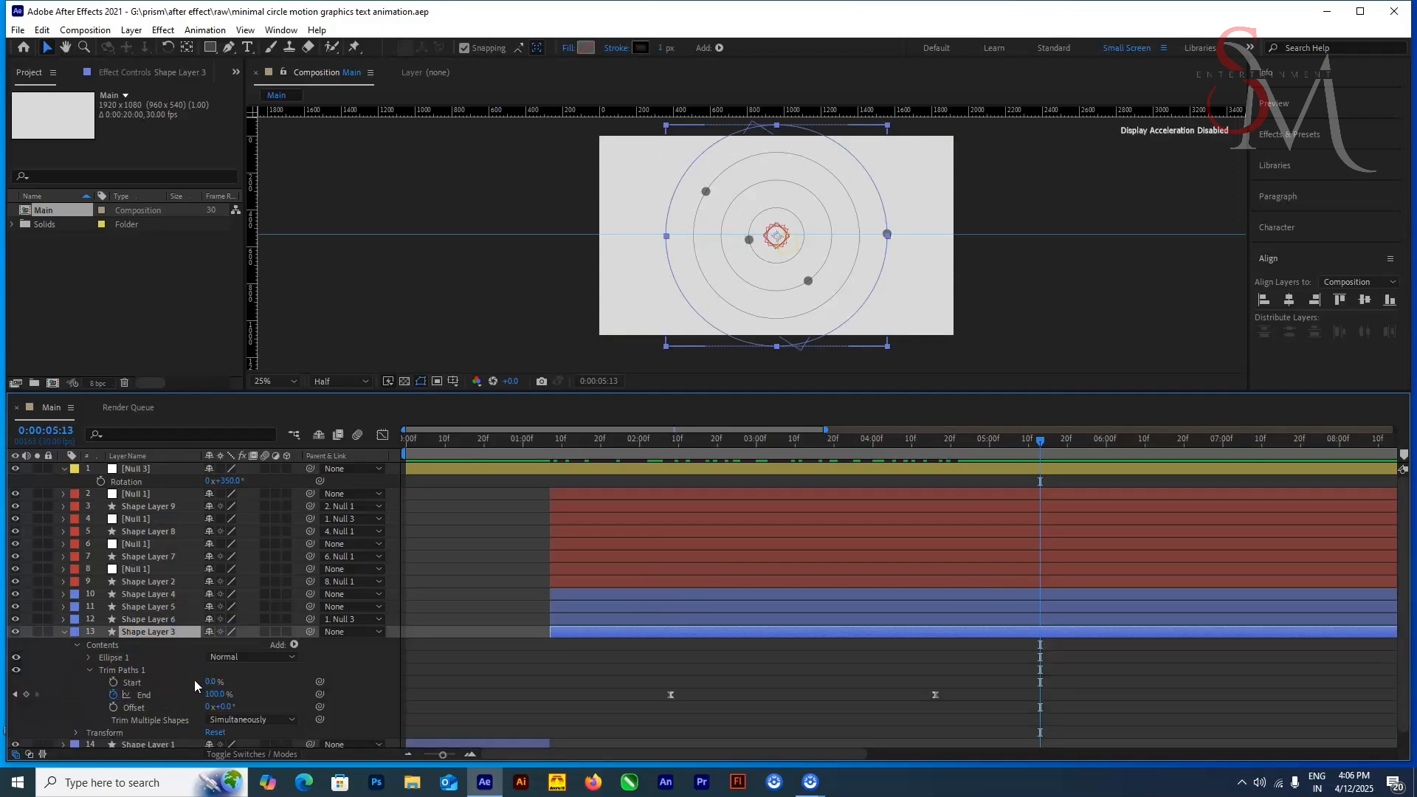
{"action": "left_click_drag", "start_coordinate": [222, 707], "coordinate": [1042, 478]}
{"action": "left_click_drag", "start_coordinate": [799, 514], "coordinate": [794, 519]}
{"action": "left_click", "coordinate": [760, 668]}
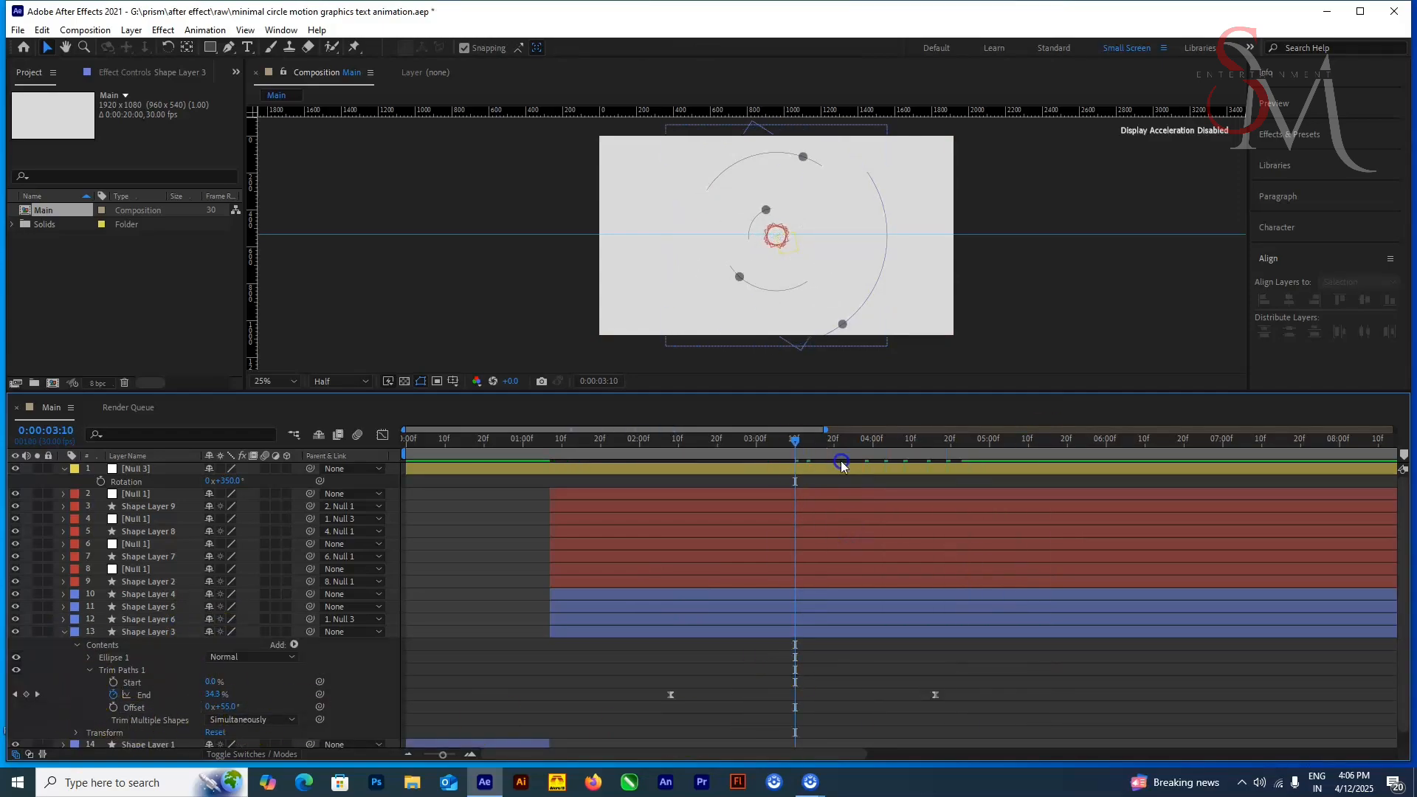
{"action": "left_click_drag", "start_coordinate": [843, 457], "coordinate": [879, 468]}
{"action": "left_click", "coordinate": [148, 632]}
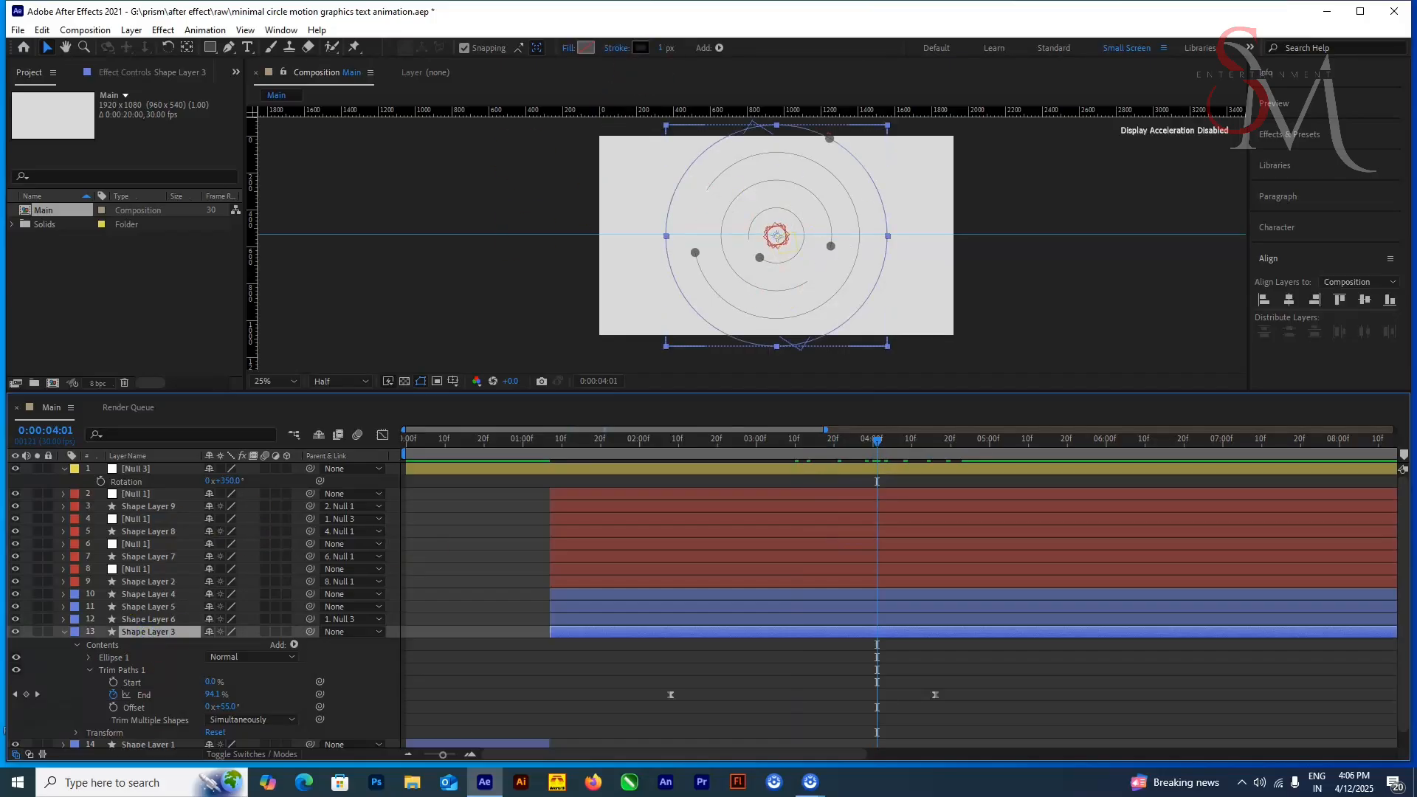
{"action": "left_click_drag", "start_coordinate": [930, 25], "coordinate": [960, 72]}
{"action": "left_click", "coordinate": [1356, 69]}
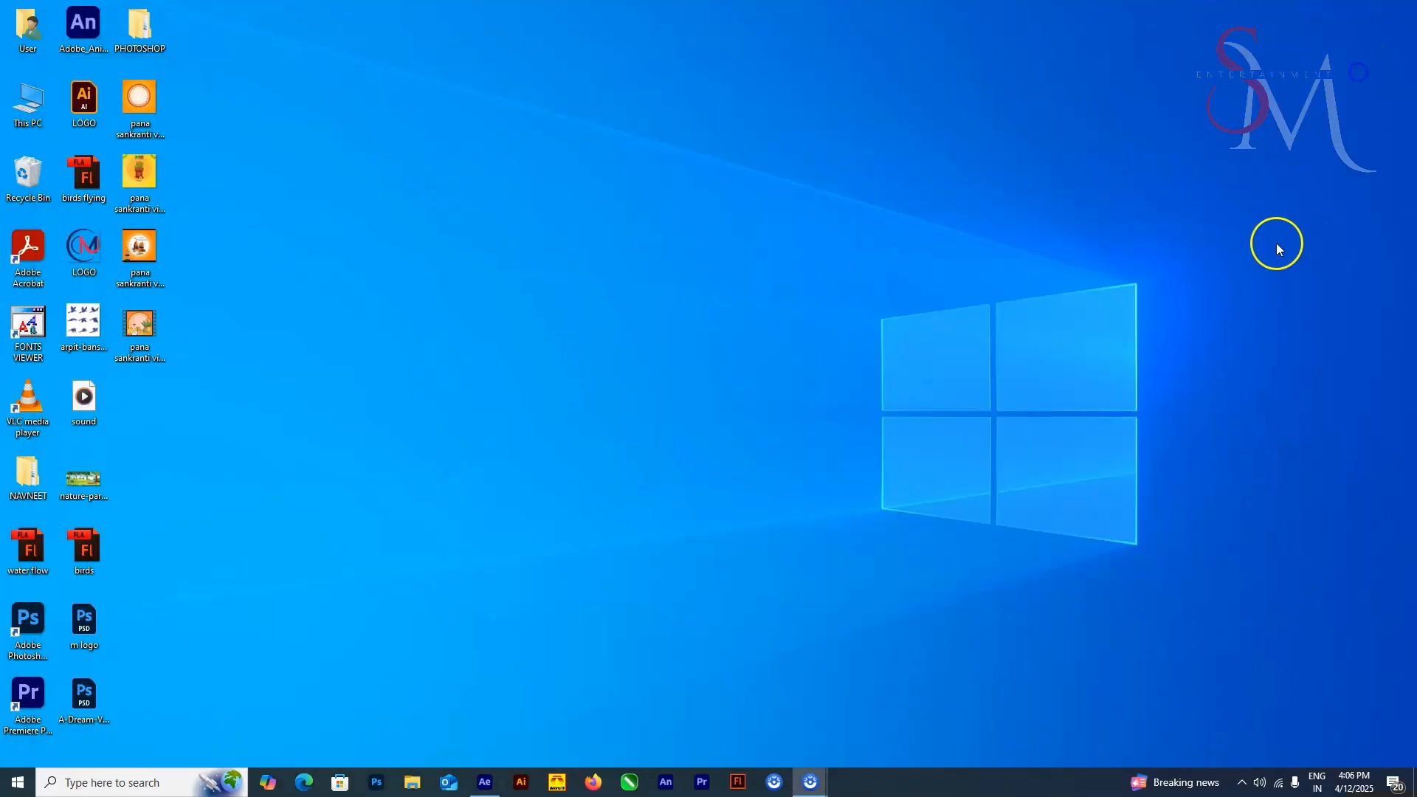
Step: Switch to After Effects, set Shape Layer 3's Trim Paths Offset to 59° and move its first End keyframe to 0:00:01:23
{"action": "left_click", "coordinate": [485, 786]}
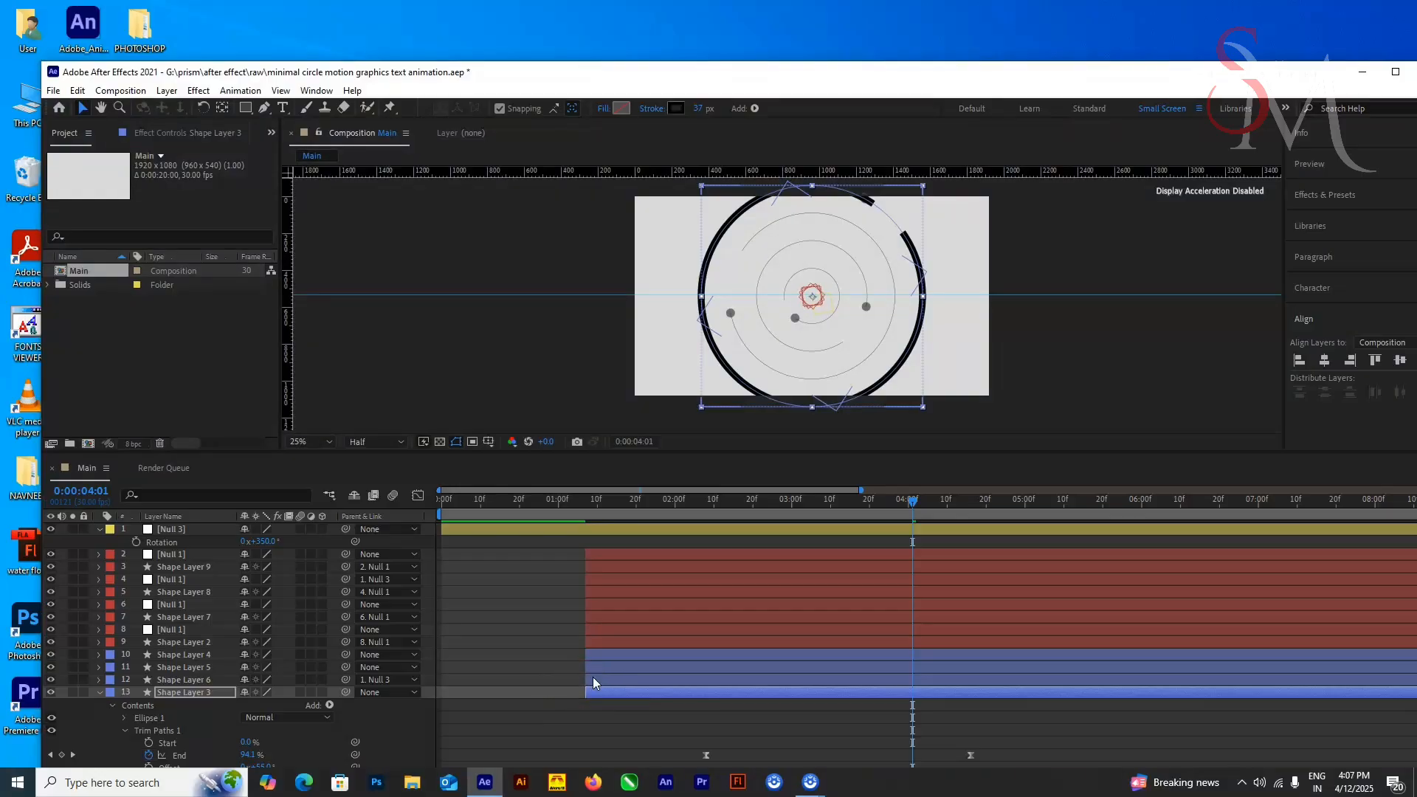
{"action": "scroll", "coordinate": [824, 696], "scroll_direction": "down", "scroll_amount": 1}
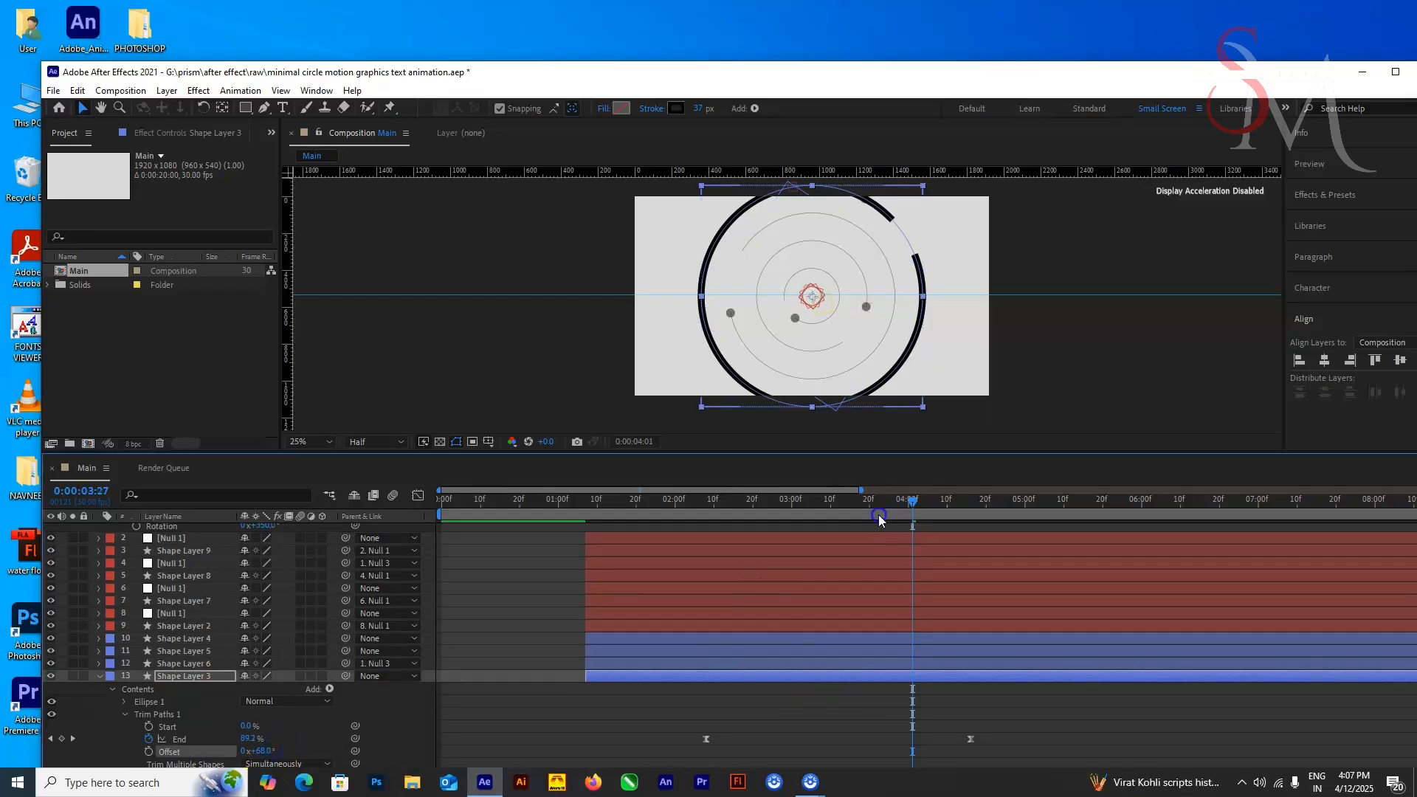
{"action": "left_click", "coordinate": [797, 558]}
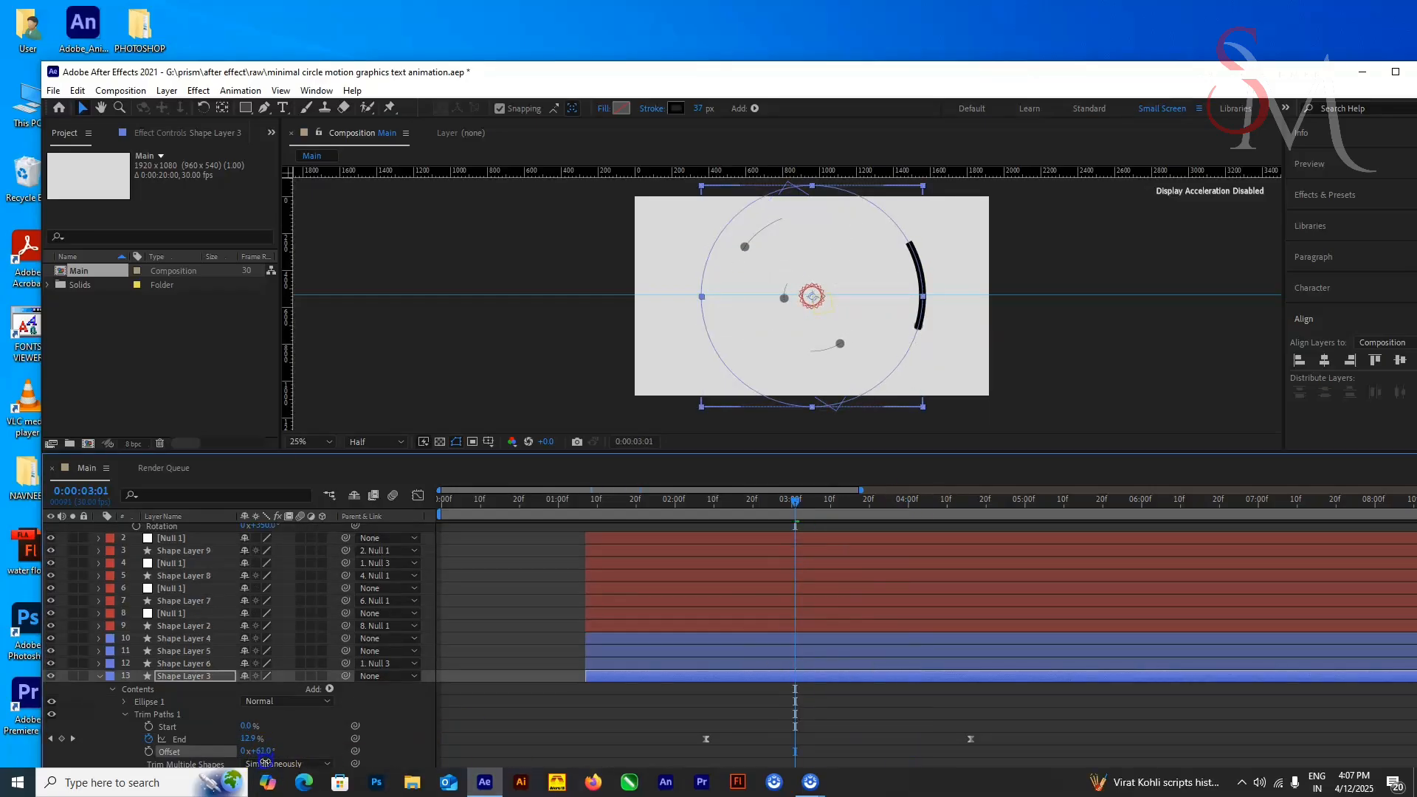
{"action": "left_click_drag", "start_coordinate": [812, 507], "coordinate": [928, 567]}
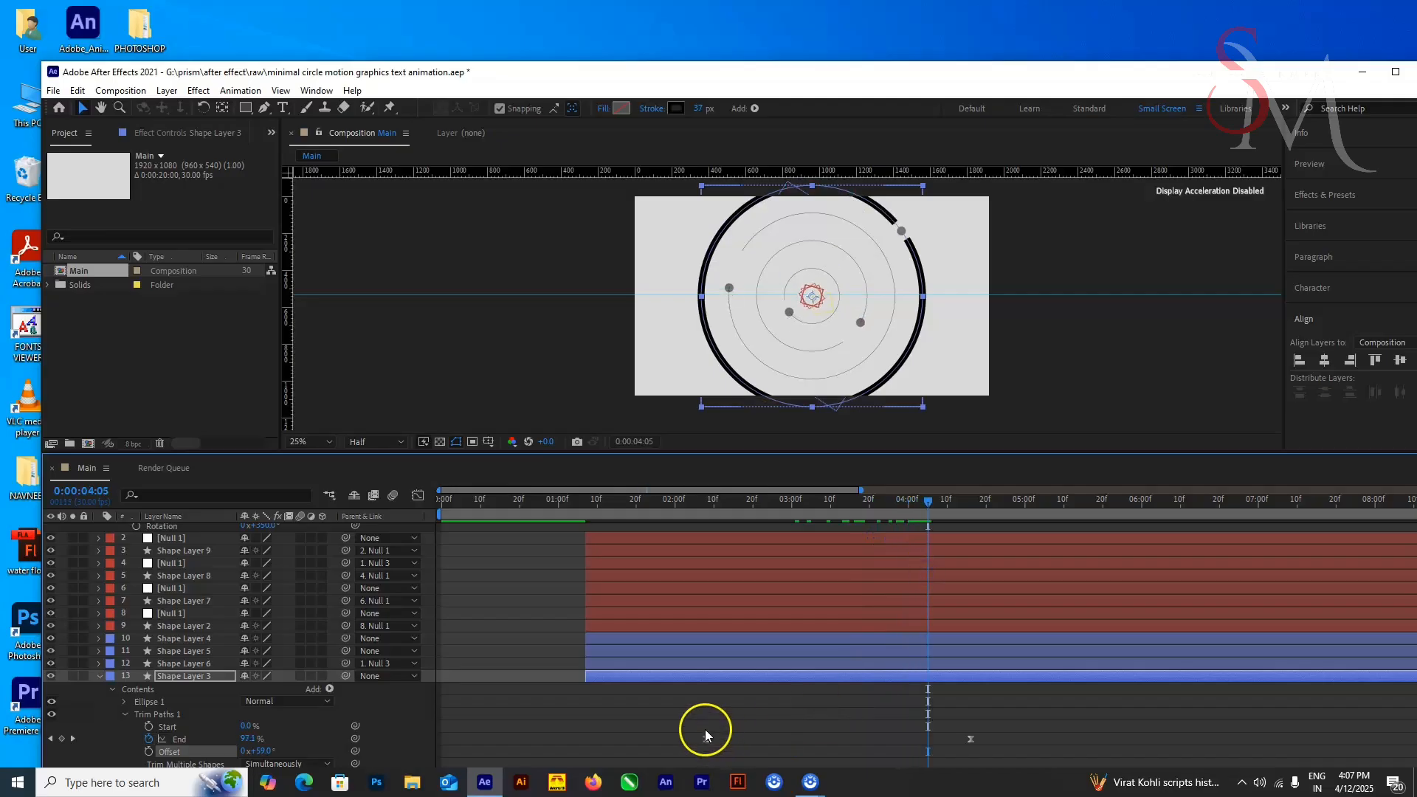
{"action": "left_click", "coordinate": [706, 740]}
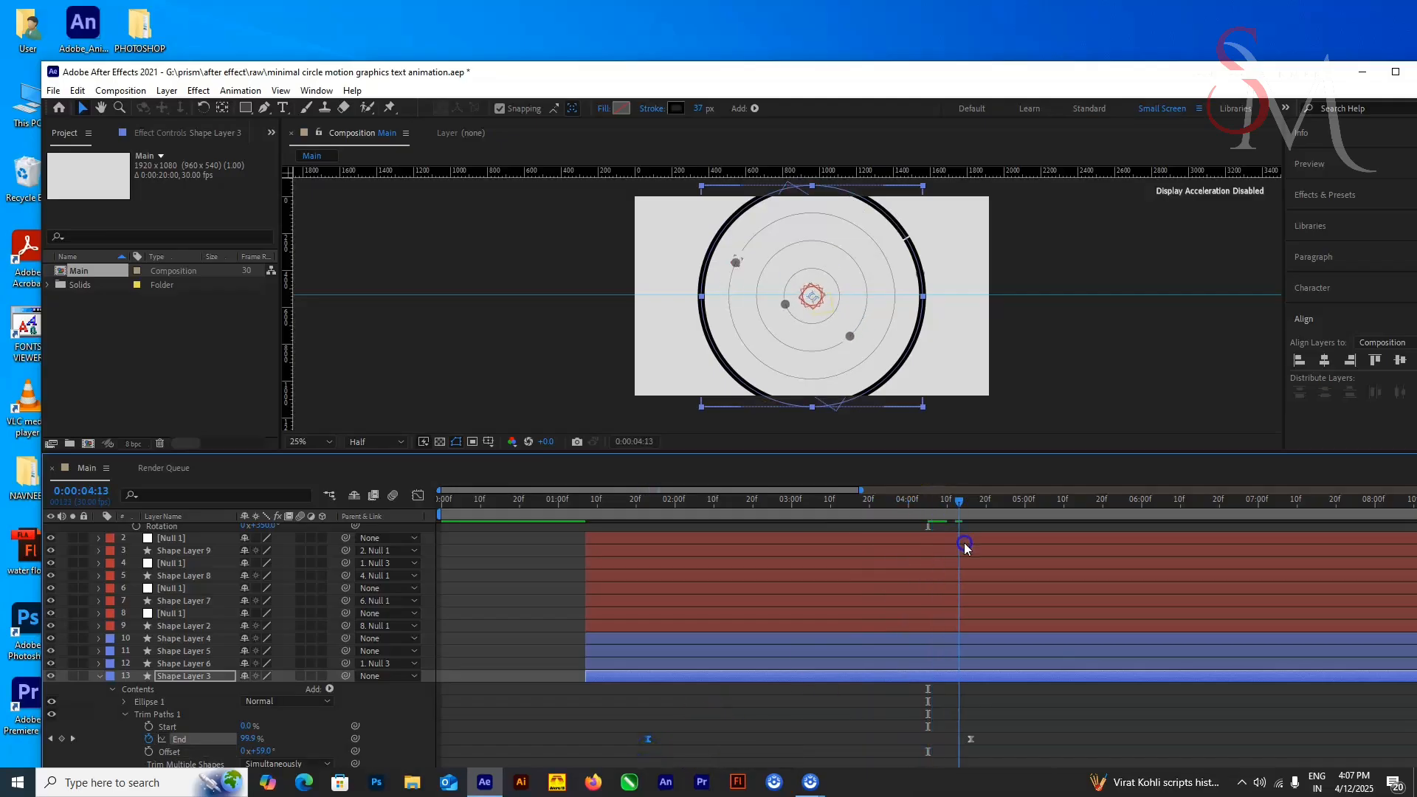
{"action": "key", "text": "ctrl+z"}
Step: Reveal the Position keyframes of Shape Layer 9 and the Rotation keyframes of the Null 1 on layer 2
{"action": "left_click", "coordinate": [202, 575]}
{"action": "left_click", "coordinate": [202, 563]}
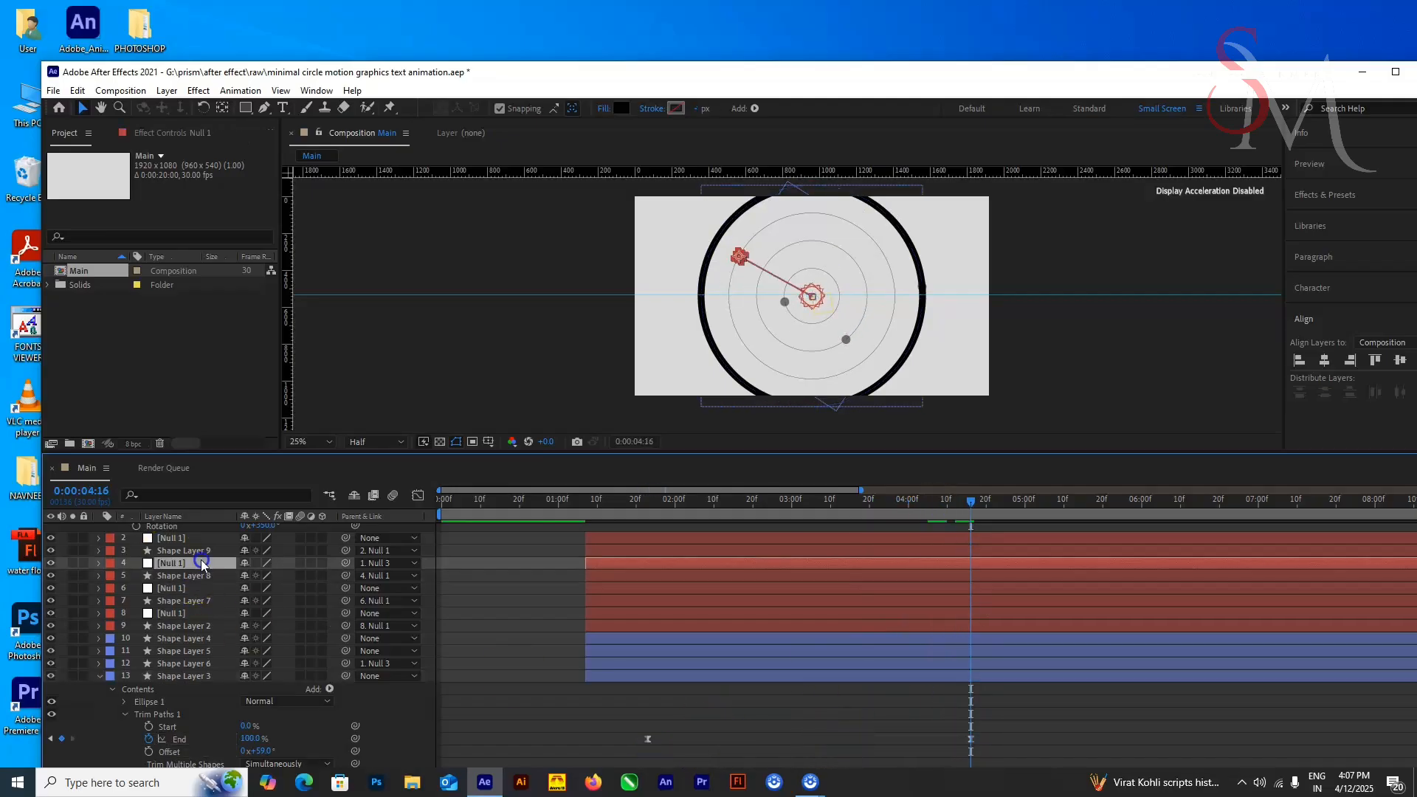
{"action": "left_click", "coordinate": [204, 539]}
{"action": "left_click", "coordinate": [205, 550]}
{"action": "left_click_drag", "start_coordinate": [959, 509], "coordinate": [917, 535]}
{"action": "key", "text": "u"}
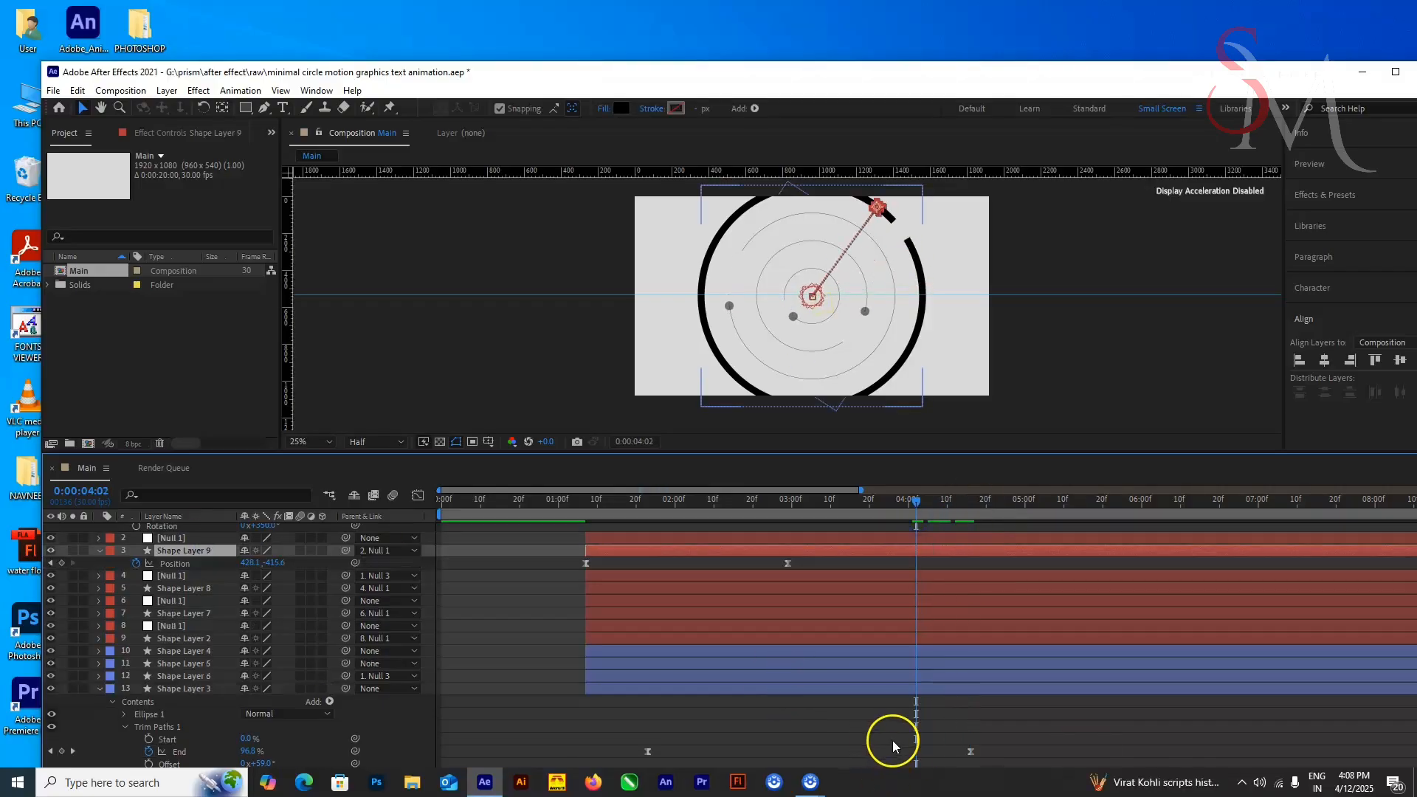
{"action": "left_click_drag", "start_coordinate": [789, 564], "coordinate": [757, 568]}
{"action": "left_click", "coordinate": [777, 540]}
{"action": "key", "text": "p"}
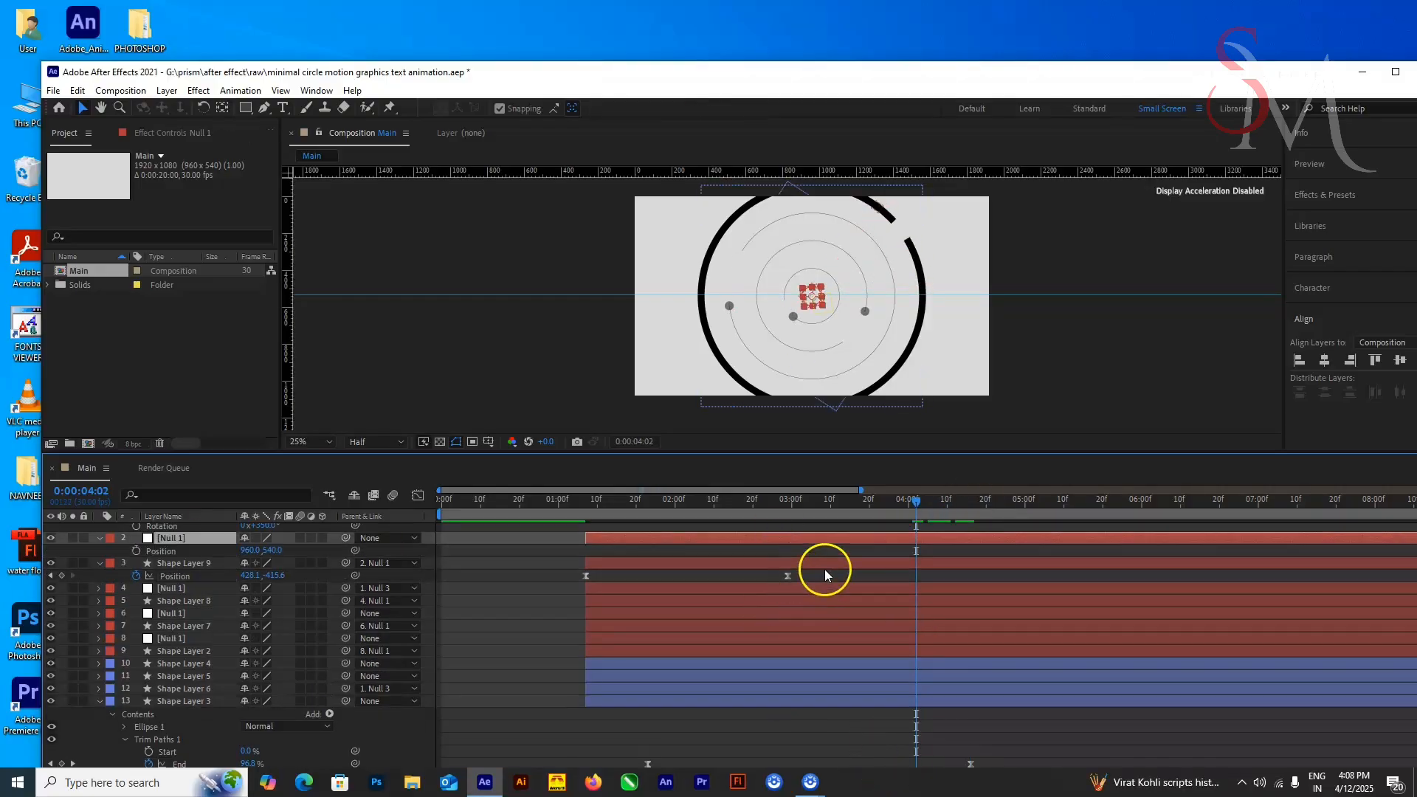
{"action": "key", "text": "r"}
Step: Try to move the last Rotation keyframe of the Null 1 on layer 2 to about 0:00:04:15 and preview it
{"action": "mouse_move", "coordinate": [960, 509]}
{"action": "left_mouse_down"}
{"action": "mouse_move", "coordinate": [928, 525]}
{"action": "mouse_move", "coordinate": [989, 550]}
{"action": "mouse_move", "coordinate": [944, 511]}
{"action": "left_mouse_up"}
{"action": "left_click", "coordinate": [978, 552]}
{"action": "left_click", "coordinate": [988, 553]}
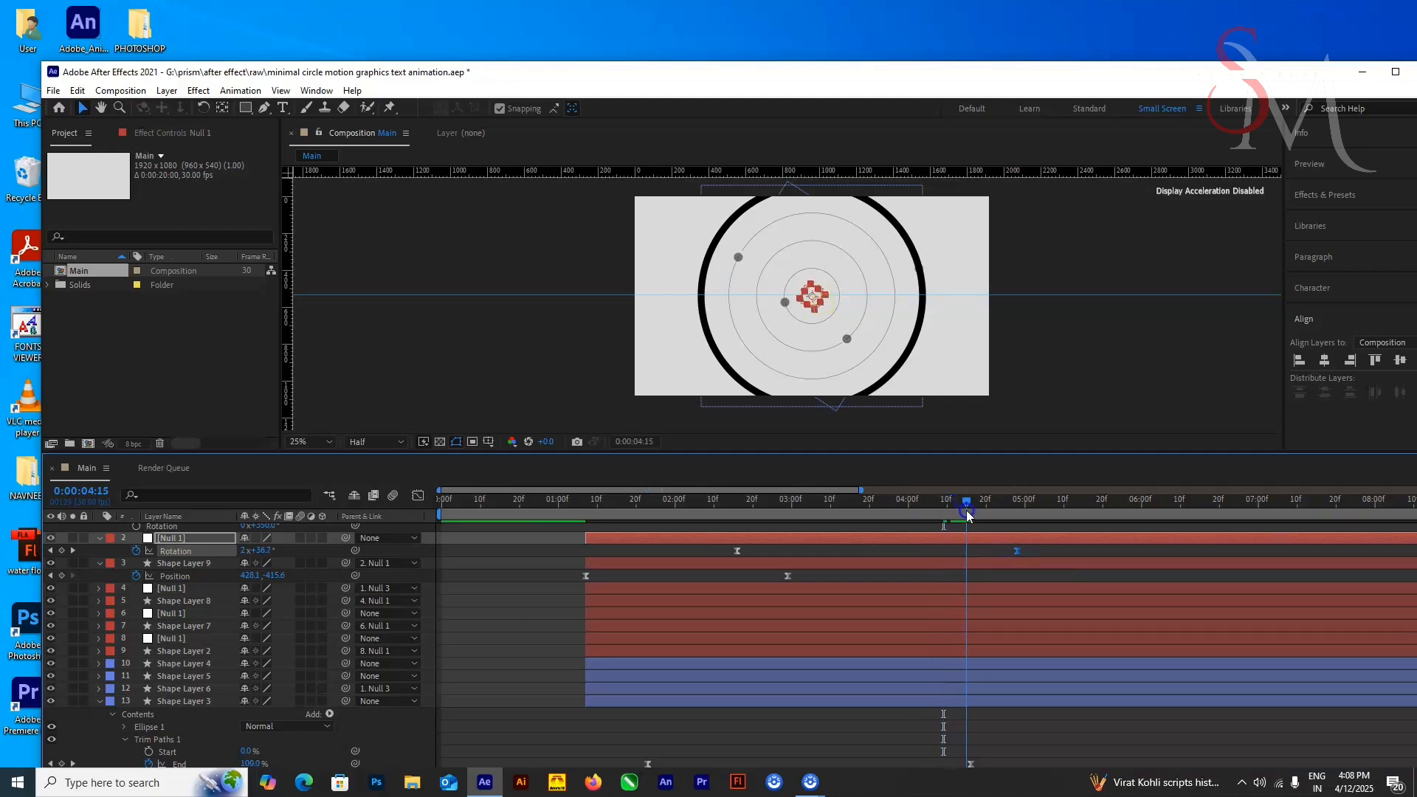
{"action": "left_click_drag", "start_coordinate": [1017, 550], "coordinate": [1052, 552]}
{"action": "key", "text": "space"}
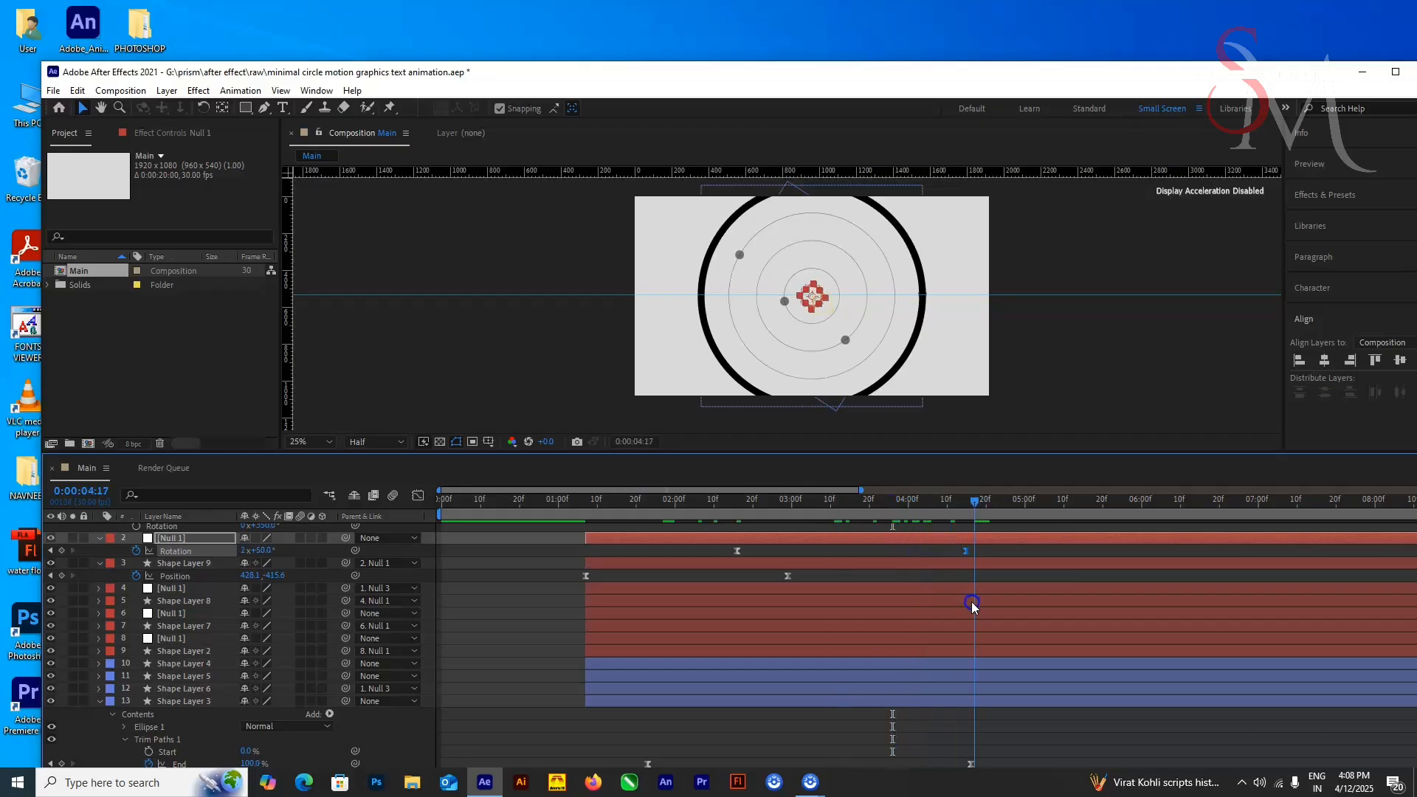
{"action": "key", "text": "ctrl+z"}
Step: Reveal layer 4's Null 1 keyframes and align the last Rotation keyframe of the Null 1 on layer 2 with them at 0:00:04:23
{"action": "scroll", "coordinate": [909, 601], "scroll_direction": "up", "scroll_amount": 1}
{"action": "mouse_move", "coordinate": [972, 503]}
{"action": "left_mouse_down"}
{"action": "mouse_move", "coordinate": [846, 505]}
{"action": "mouse_move", "coordinate": [998, 505]}
{"action": "left_mouse_up"}
{"action": "left_click", "coordinate": [926, 628]}
{"action": "left_click", "coordinate": [927, 621]}
{"action": "key", "text": "u"}
{"action": "left_click", "coordinate": [927, 606]}
{"action": "key", "text": "u"}
{"action": "left_click_drag", "start_coordinate": [1056, 568], "coordinate": [997, 568]}
Step: Align the first Rotation keyframe of the Null 1 on layer 2 with layer 4's at 0:00:02:04 and preview the dots
{"action": "left_click", "coordinate": [754, 605]}
{"action": "left_click", "coordinate": [760, 581]}
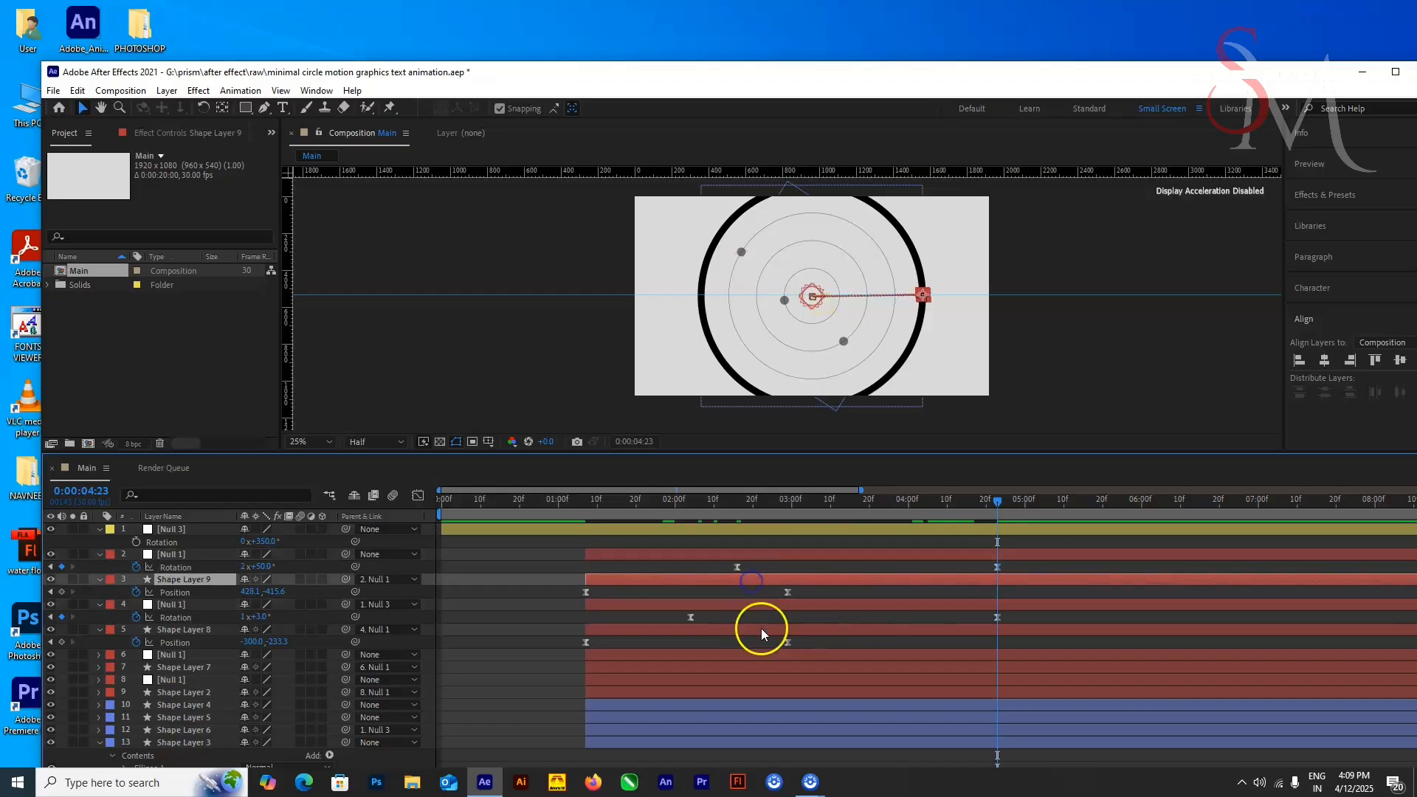
{"action": "left_click", "coordinate": [761, 628]}
{"action": "left_click", "coordinate": [219, 556]}
{"action": "left_click", "coordinate": [198, 604]}
{"action": "left_click_drag", "start_coordinate": [736, 567], "coordinate": [691, 569]}
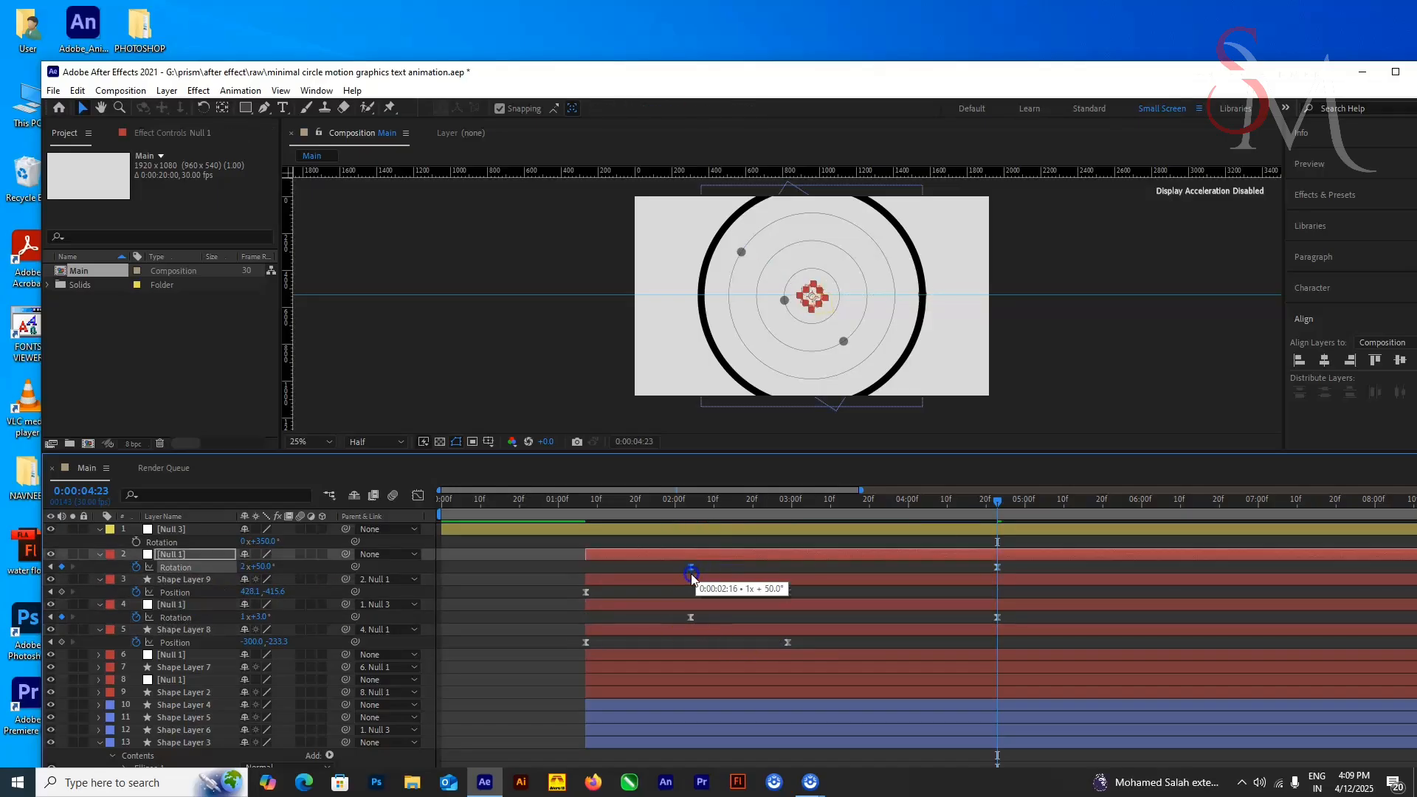
{"action": "left_click_drag", "start_coordinate": [944, 507], "coordinate": [692, 568]}
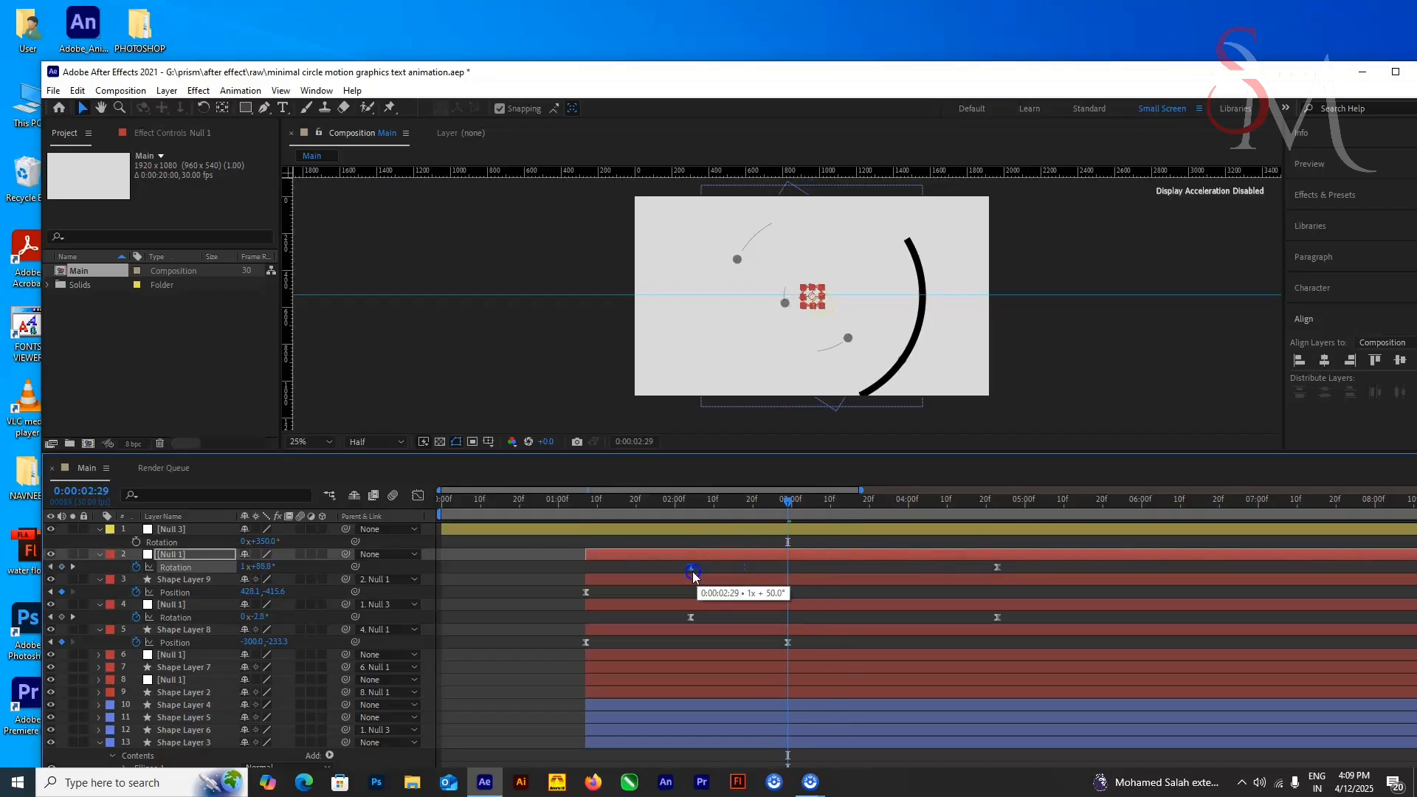
{"action": "key", "text": "space"}
{"action": "key", "text": "space"}
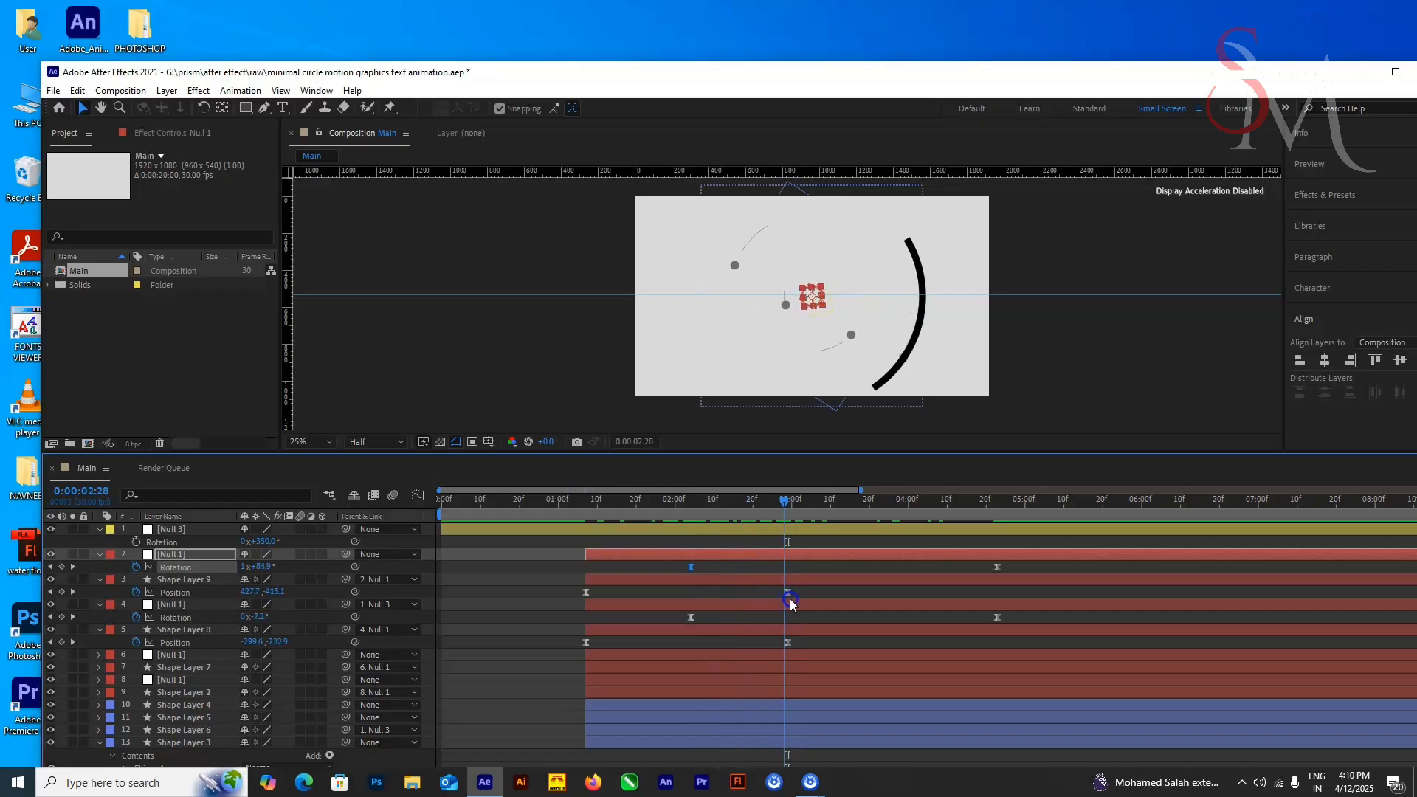
Step: Try starting both layer 2's Null 1 rotation and Shape Layer 3's Trim Paths End animation at 0:00:02:29
{"action": "left_click_drag", "start_coordinate": [693, 569], "coordinate": [801, 579]}
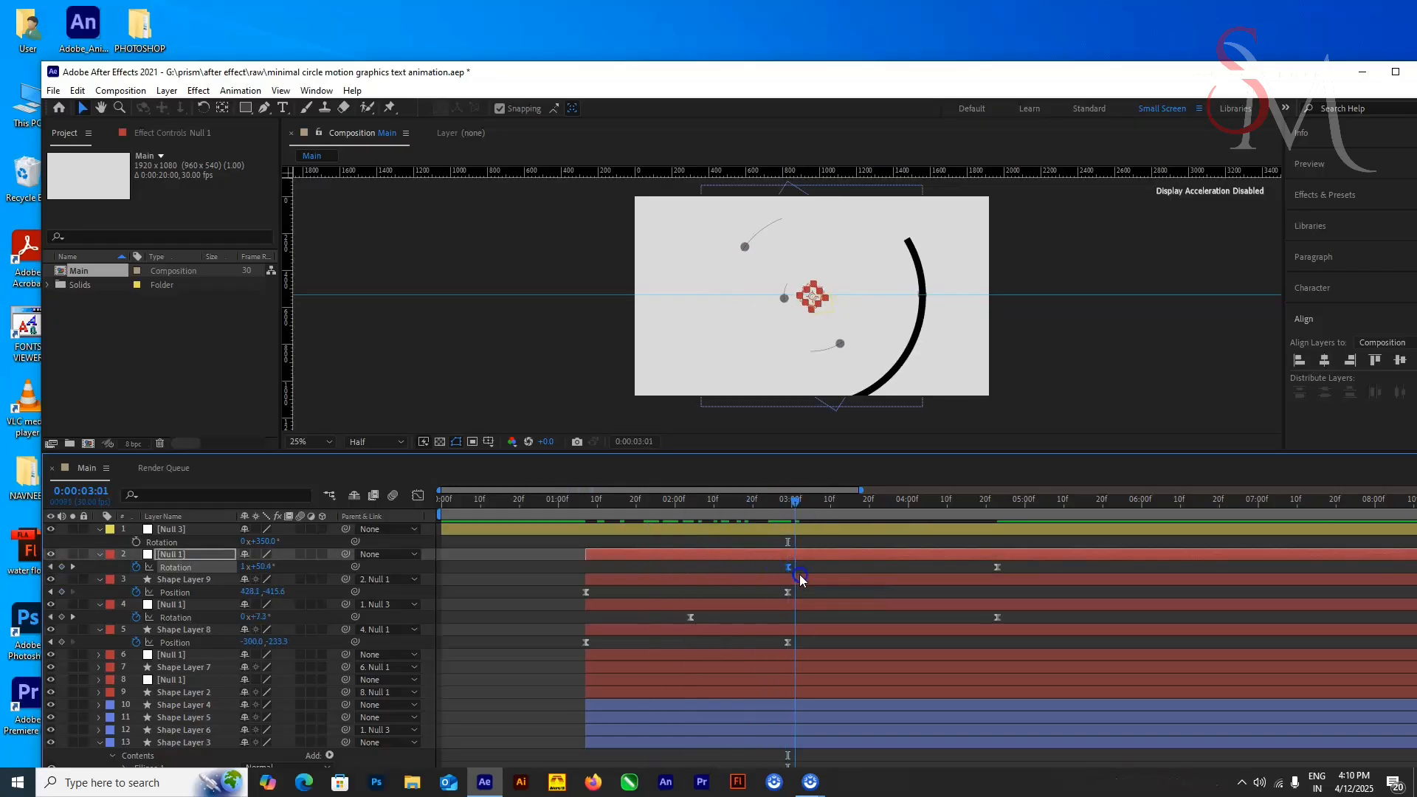
{"action": "scroll", "coordinate": [287, 682], "scroll_direction": "down", "scroll_amount": 3}
{"action": "left_click_drag", "start_coordinate": [722, 730], "coordinate": [788, 743]}
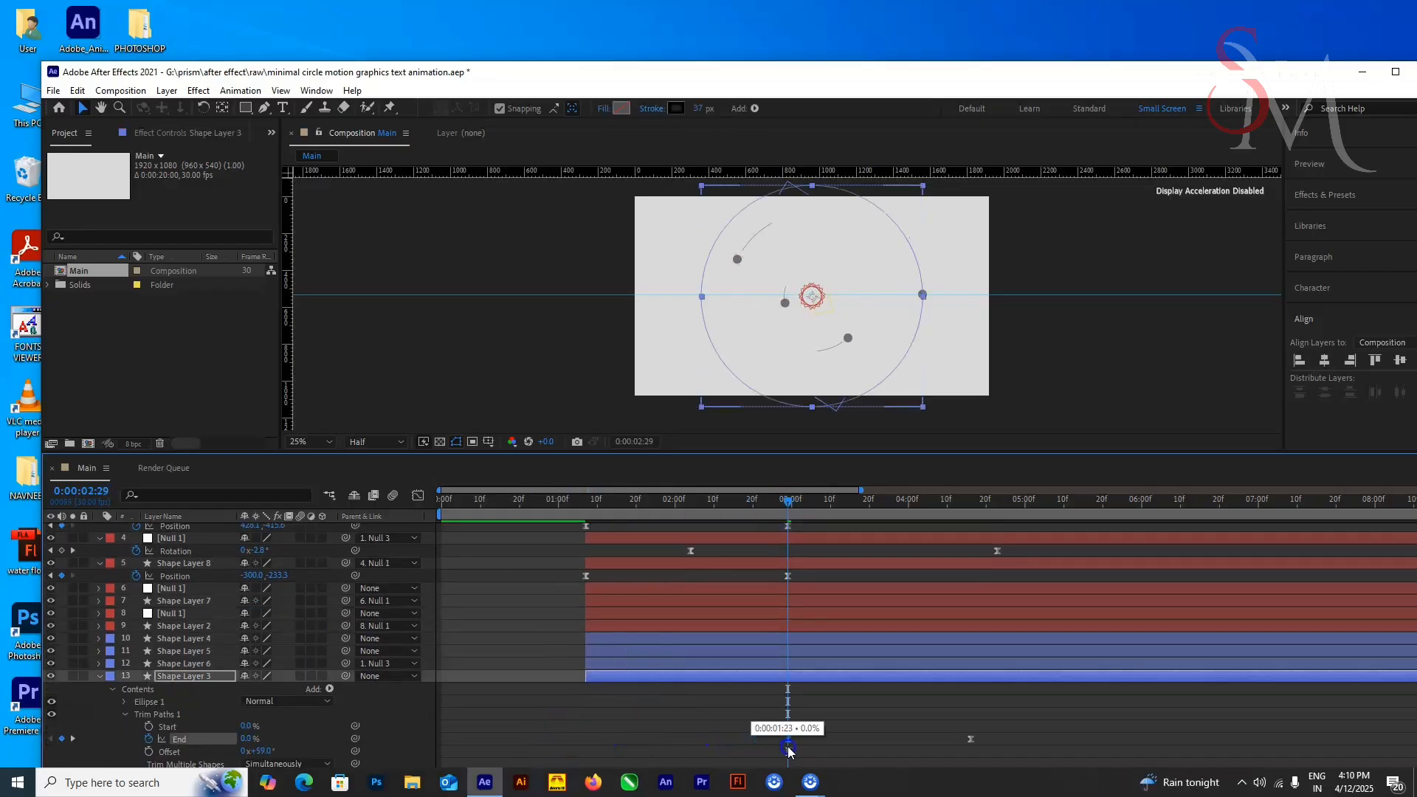
{"action": "left_click_drag", "start_coordinate": [789, 503], "coordinate": [791, 568]}
Step: Set the first Rotation keyframe of layer 2's Null 1 and the first End keyframe of Shape Layer 3 to 0:00:02:04
{"action": "scroll", "coordinate": [844, 647], "scroll_direction": "up", "scroll_amount": 2}
{"action": "left_click", "coordinate": [695, 567]}
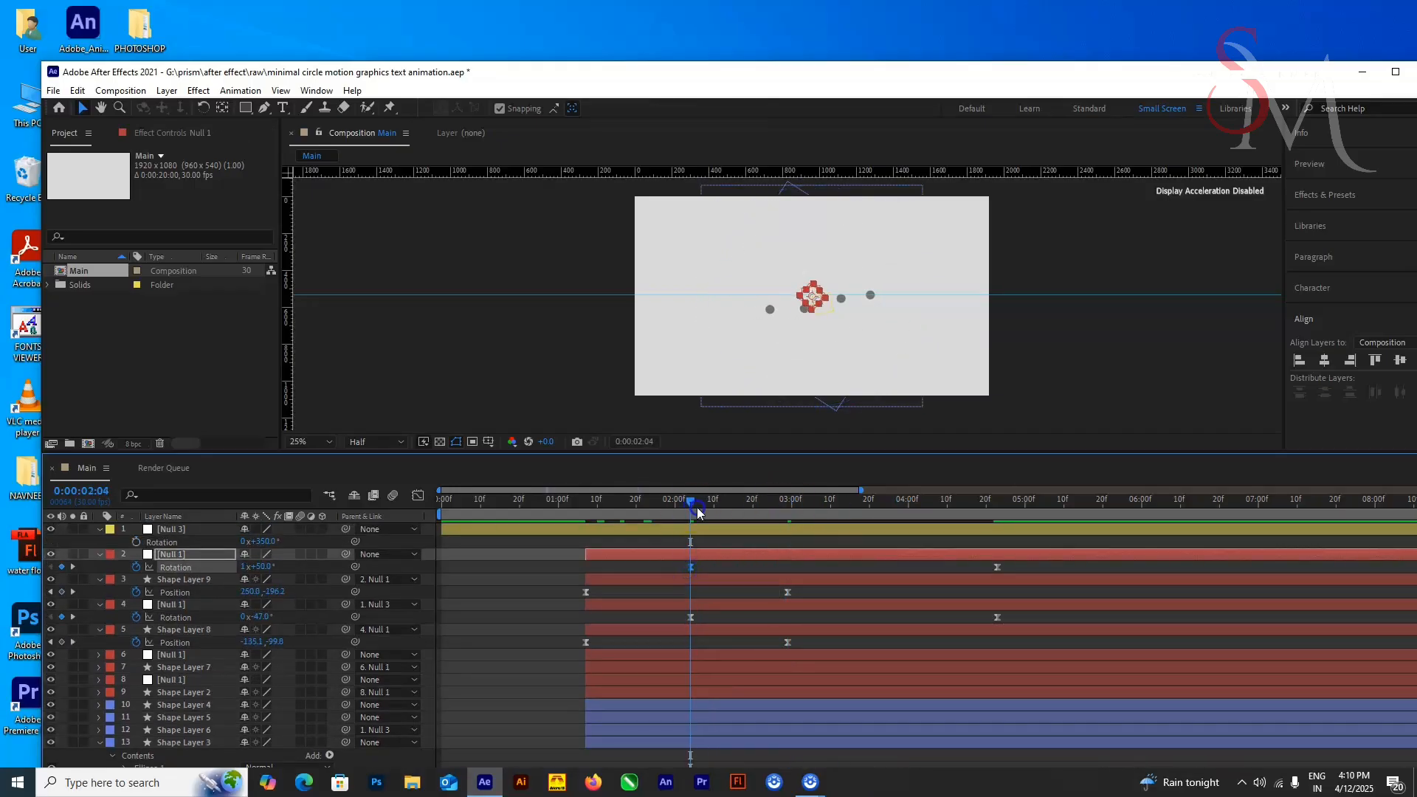
{"action": "left_click_drag", "start_coordinate": [698, 511], "coordinate": [778, 533]}
{"action": "scroll", "coordinate": [807, 670], "scroll_direction": "down", "scroll_amount": 2}
{"action": "left_click_drag", "start_coordinate": [788, 740], "coordinate": [691, 741]}
{"action": "left_click_drag", "start_coordinate": [776, 504], "coordinate": [775, 550]}
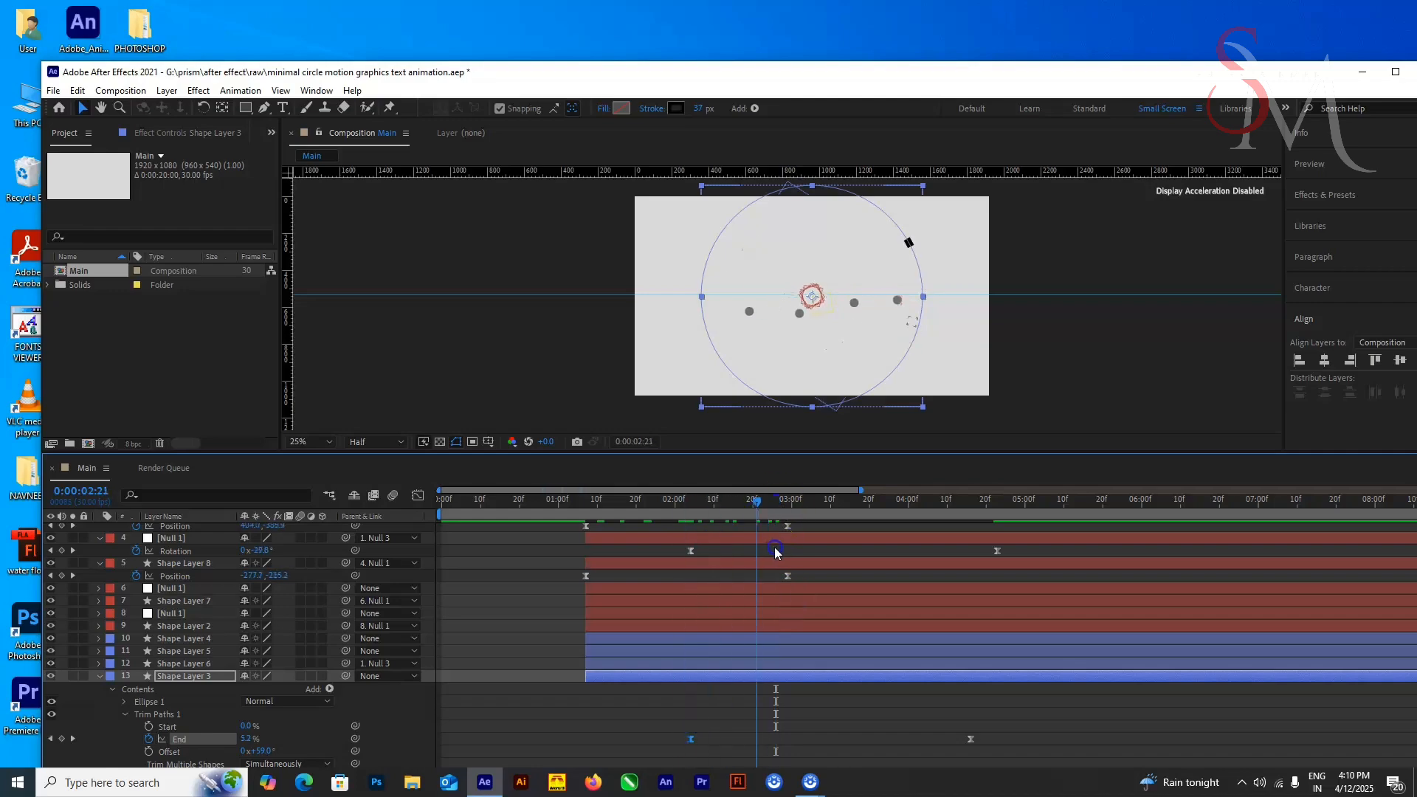
Step: Try Trim Paths Offset values of 115°, 10° and 2° on Shape Layer 3 while checking the circle against its dot
{"action": "left_click_drag", "start_coordinate": [267, 753], "coordinate": [281, 750]}
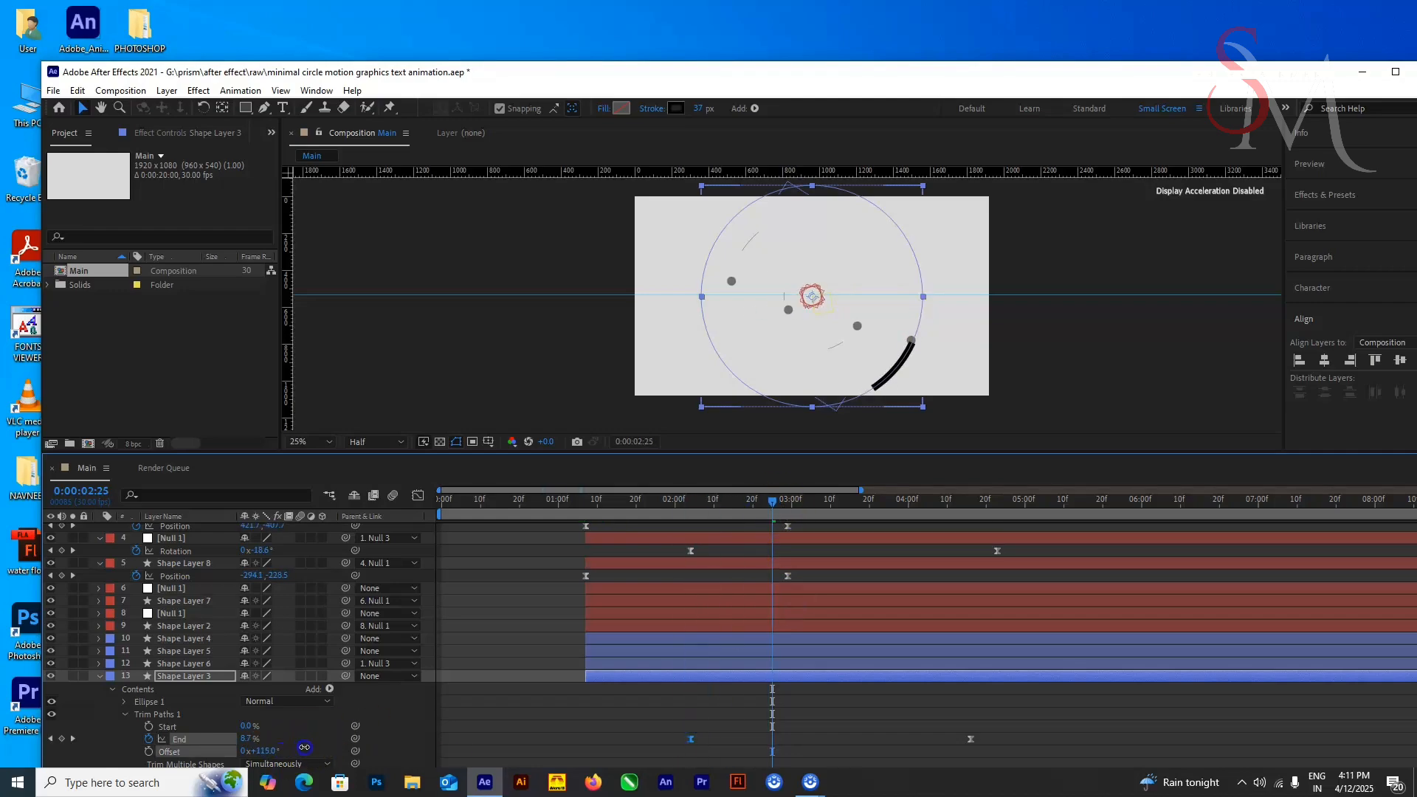
{"action": "left_click_drag", "start_coordinate": [772, 504], "coordinate": [691, 627]}
{"action": "key", "text": "space"}
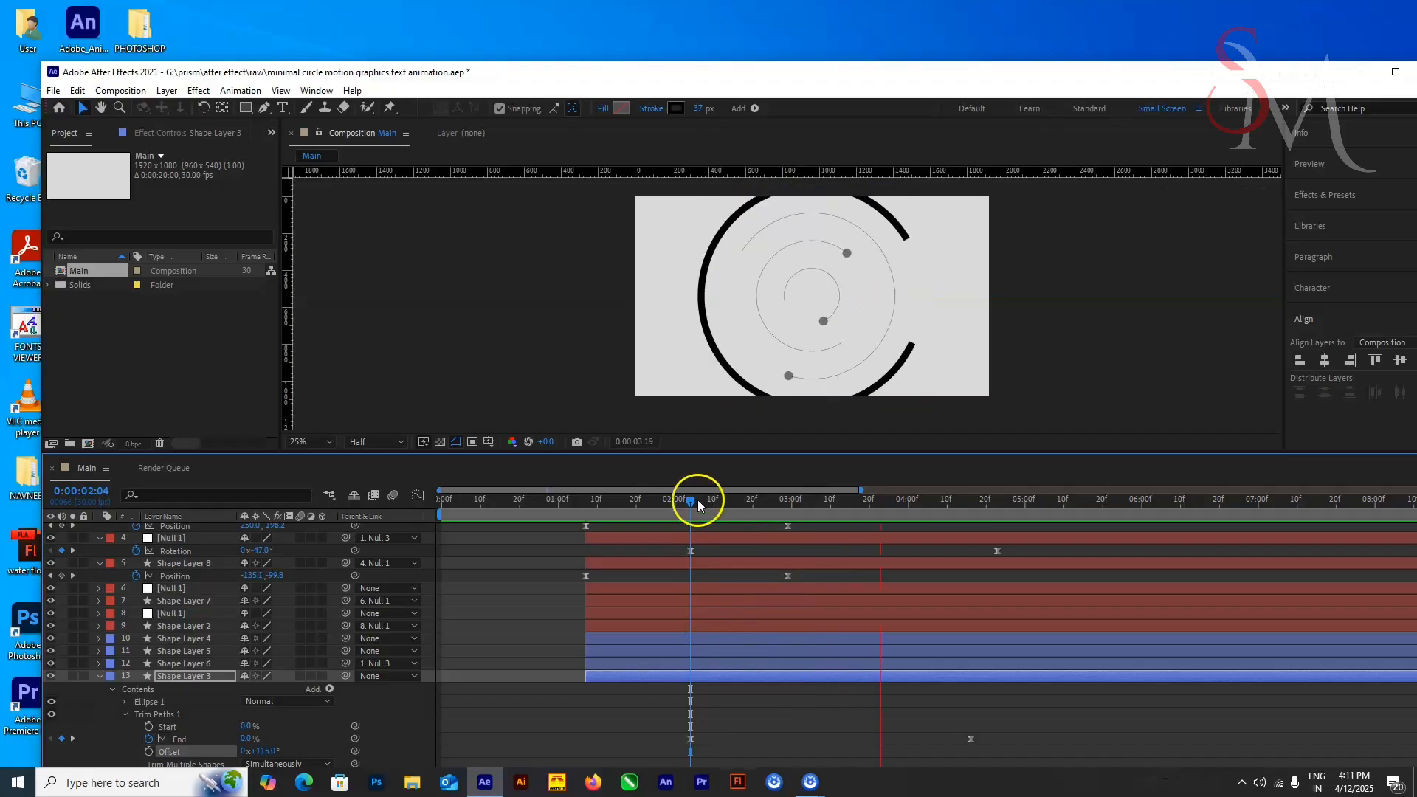
{"action": "left_click_drag", "start_coordinate": [699, 506], "coordinate": [807, 517]}
{"action": "left_click_drag", "start_coordinate": [272, 752], "coordinate": [190, 750]}
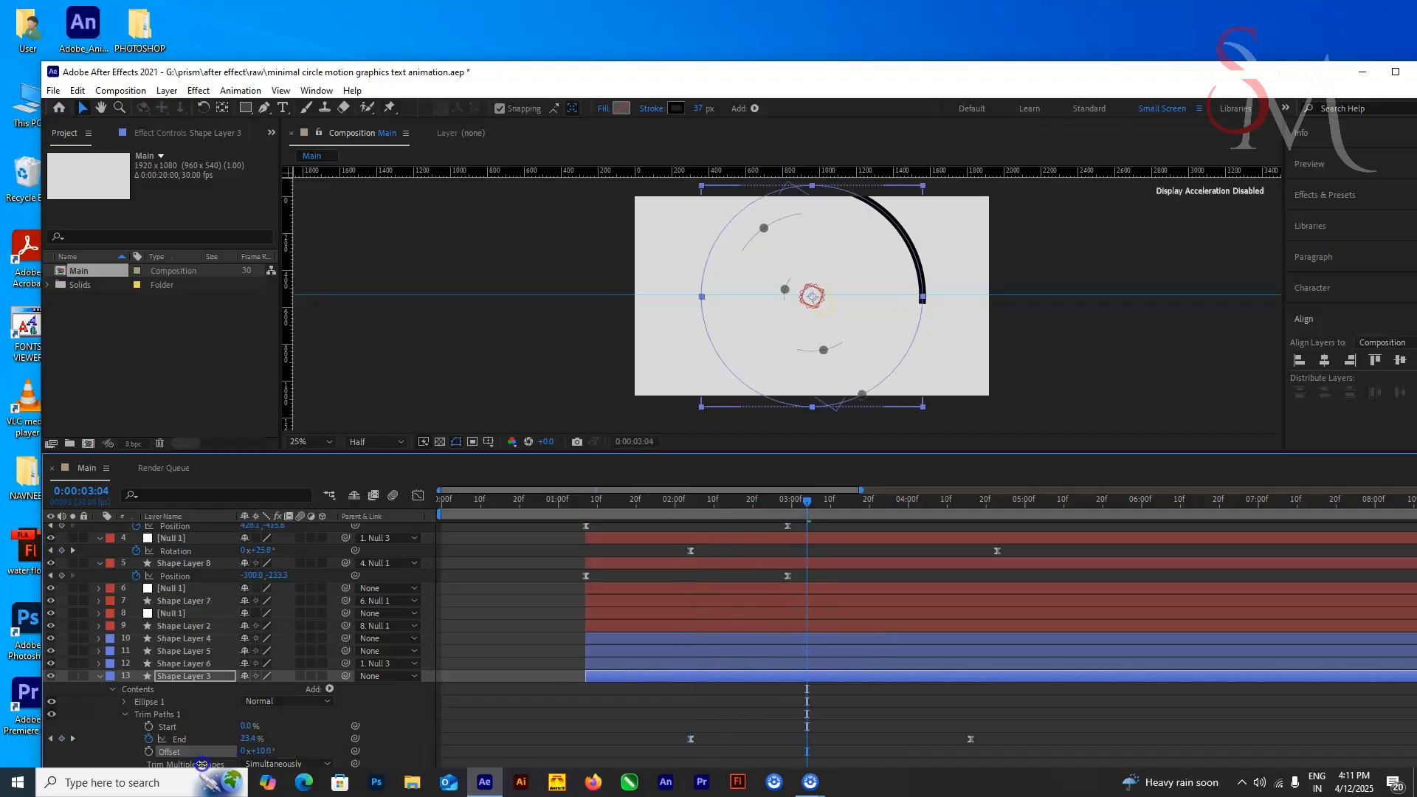
{"action": "left_click_drag", "start_coordinate": [806, 504], "coordinate": [748, 533]}
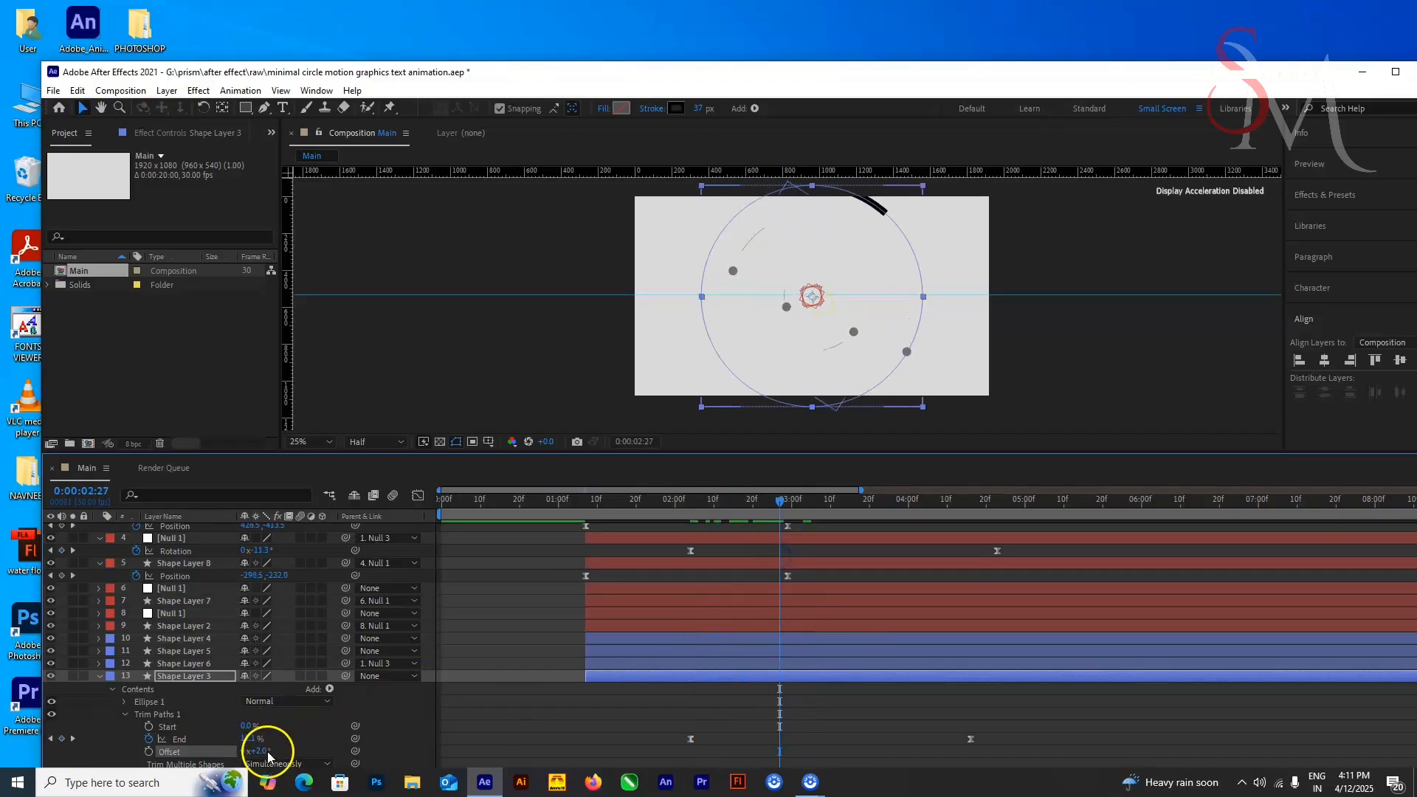
{"action": "left_click_drag", "start_coordinate": [782, 525], "coordinate": [746, 538]}
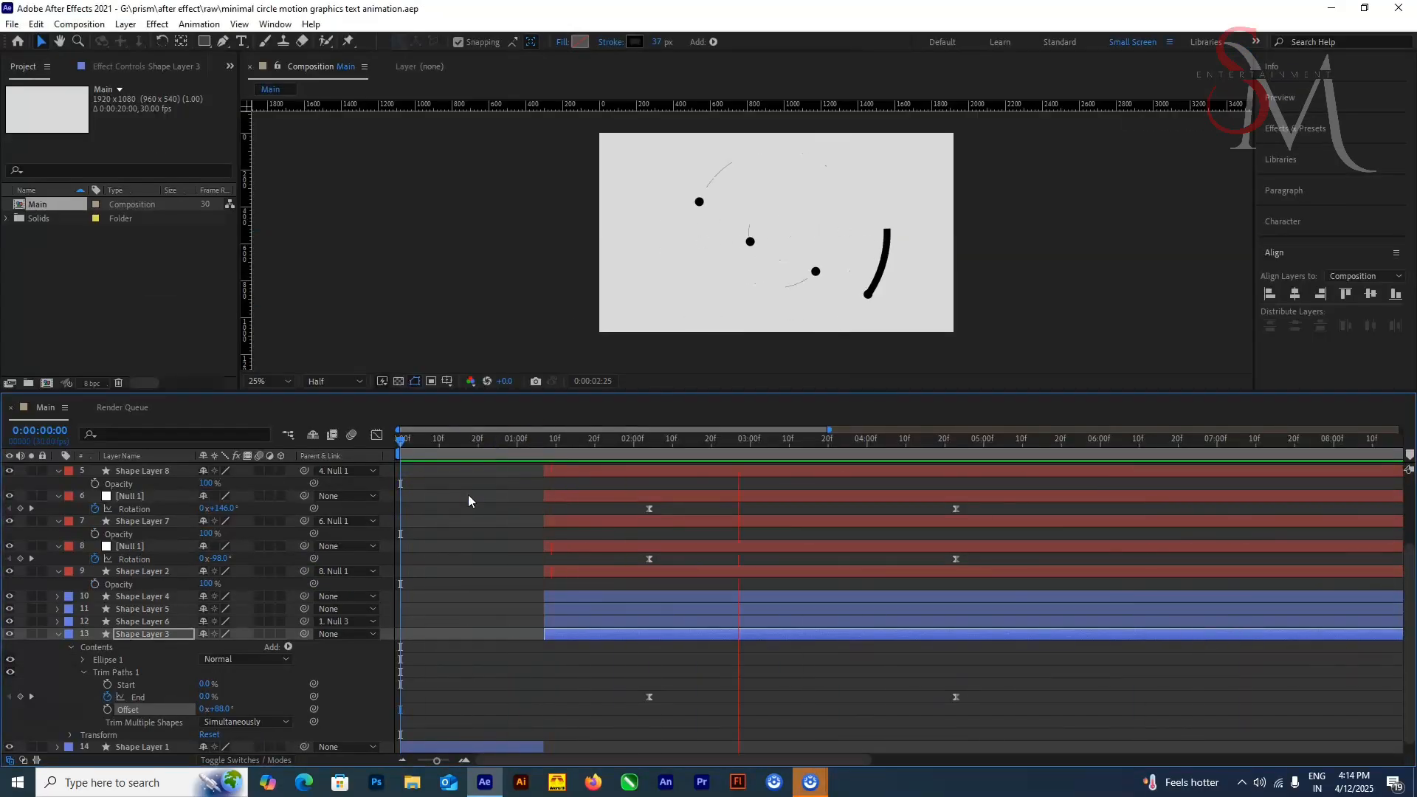
Step: Stop the preview and collapse the expanded properties of the nulls and shape layers in the timeline
{"action": "key", "text": "space"}
{"action": "left_click", "coordinate": [58, 470]}
{"action": "left_click", "coordinate": [58, 496]}
{"action": "scroll", "coordinate": [59, 508], "scroll_direction": "up", "scroll_amount": 2}
{"action": "left_click", "coordinate": [57, 481]}
{"action": "left_click", "coordinate": [56, 494]}
{"action": "left_click", "coordinate": [58, 507]}
{"action": "left_click", "coordinate": [58, 544]}
{"action": "left_click", "coordinate": [58, 557]}
{"action": "left_click", "coordinate": [58, 569]}
{"action": "left_click", "coordinate": [58, 620]}
Step: Reveal the Position keyframes of Shape Layers 9, 8, 7 and 2, move the last ones to about 0:00:02:01 and preview
{"action": "key", "text": "i"}
{"action": "left_click", "coordinate": [153, 493]}
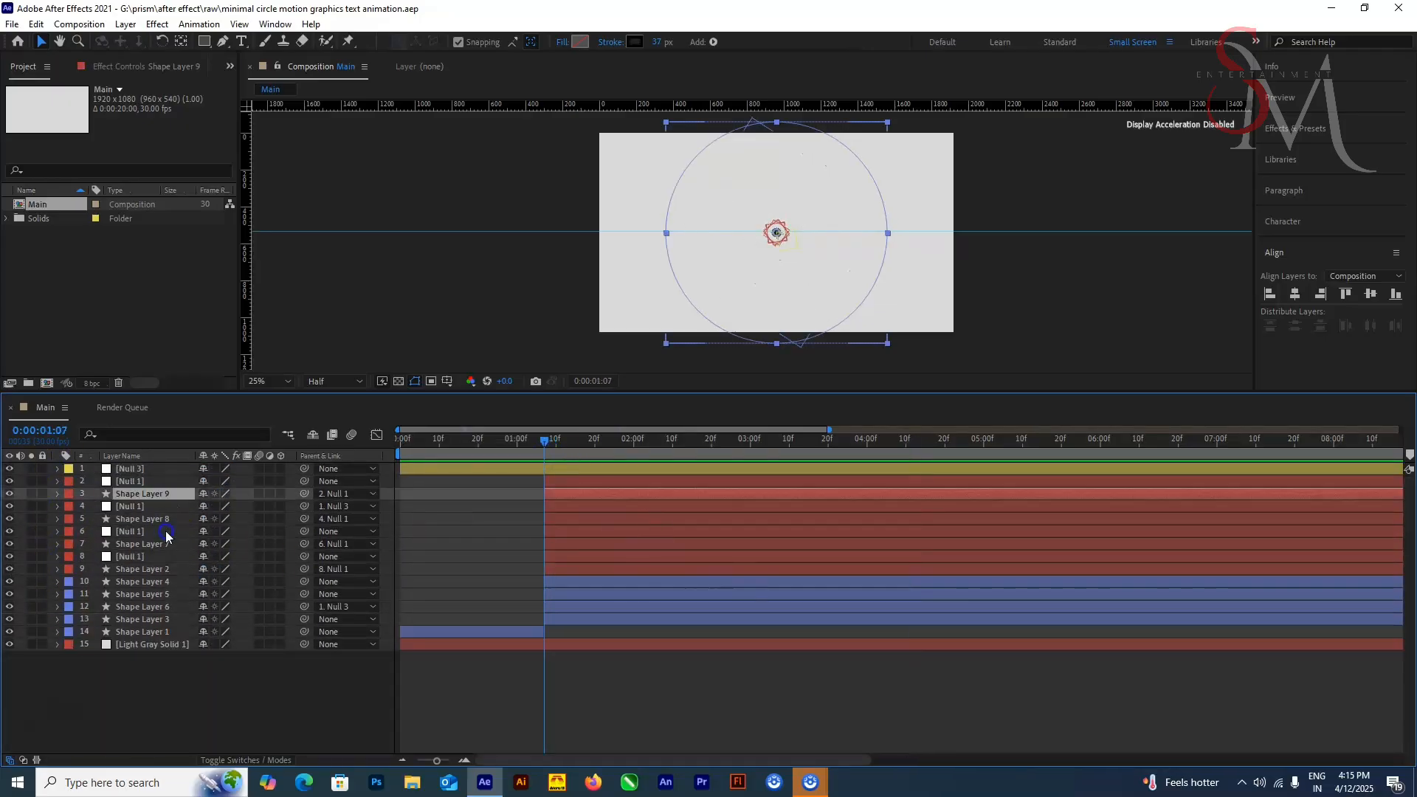
{"action": "left_click", "coordinate": [159, 519], "text": "ctrl"}
{"action": "key", "text": "u"}
{"action": "left_click_drag", "start_coordinate": [722, 636], "coordinate": [637, 508]}
{"action": "left_click_drag", "start_coordinate": [749, 442], "coordinate": [545, 516]}
{"action": "key", "text": "space"}
Step: In the Graph Editor, lengthen the end easing and shorten the start easing of the four dots' Position speed curves
{"action": "key", "text": "shift+F3"}
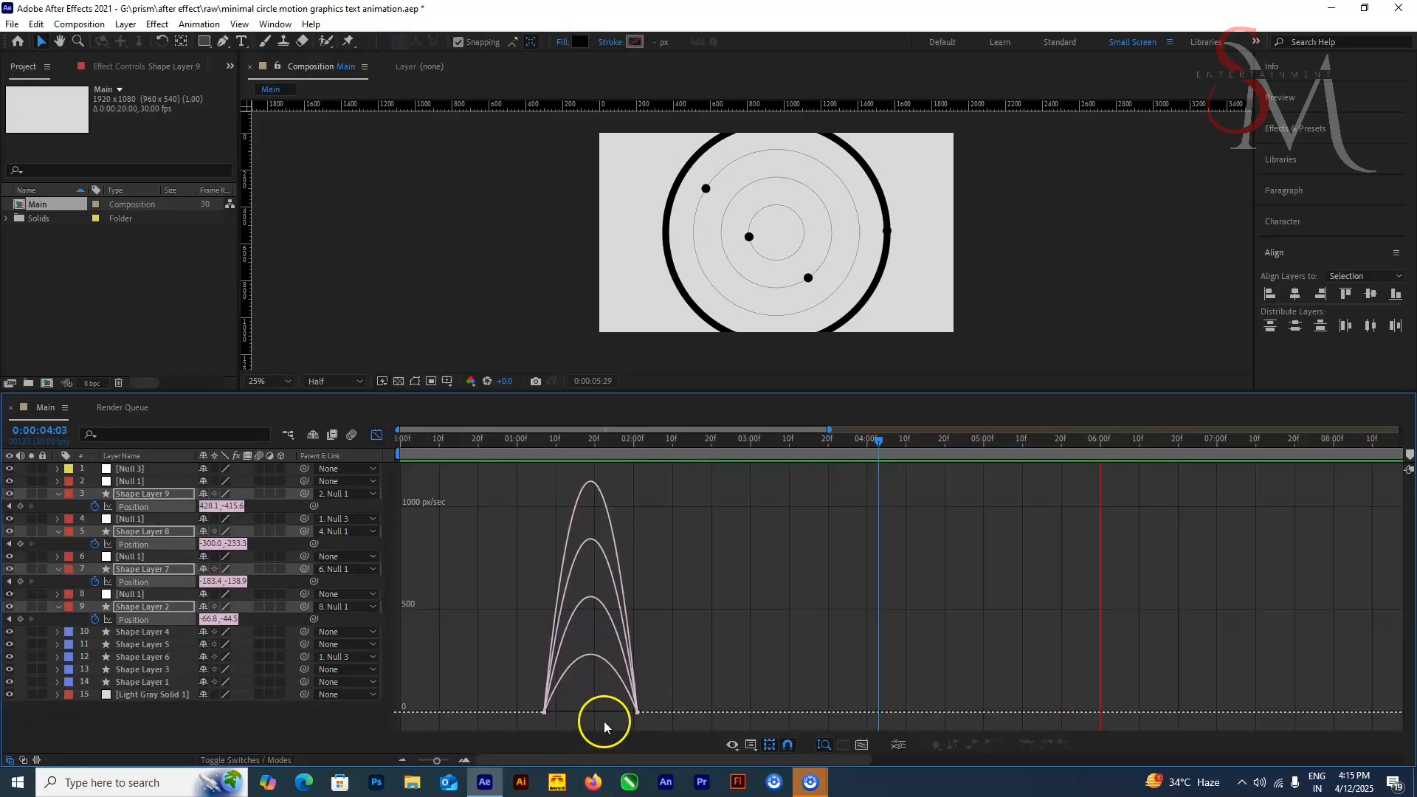
{"action": "left_click_drag", "start_coordinate": [707, 669], "coordinate": [618, 734]}
{"action": "left_click_drag", "start_coordinate": [606, 712], "coordinate": [528, 713]}
{"action": "left_click_drag", "start_coordinate": [507, 667], "coordinate": [562, 727]}
{"action": "left_click_drag", "start_coordinate": [575, 713], "coordinate": [535, 712]}
{"action": "key", "text": "shift+F3"}
Step: Preview the dots' new movement from the start of the composition and save the project
{"action": "key", "text": "Home"}
{"action": "key", "text": "space"}
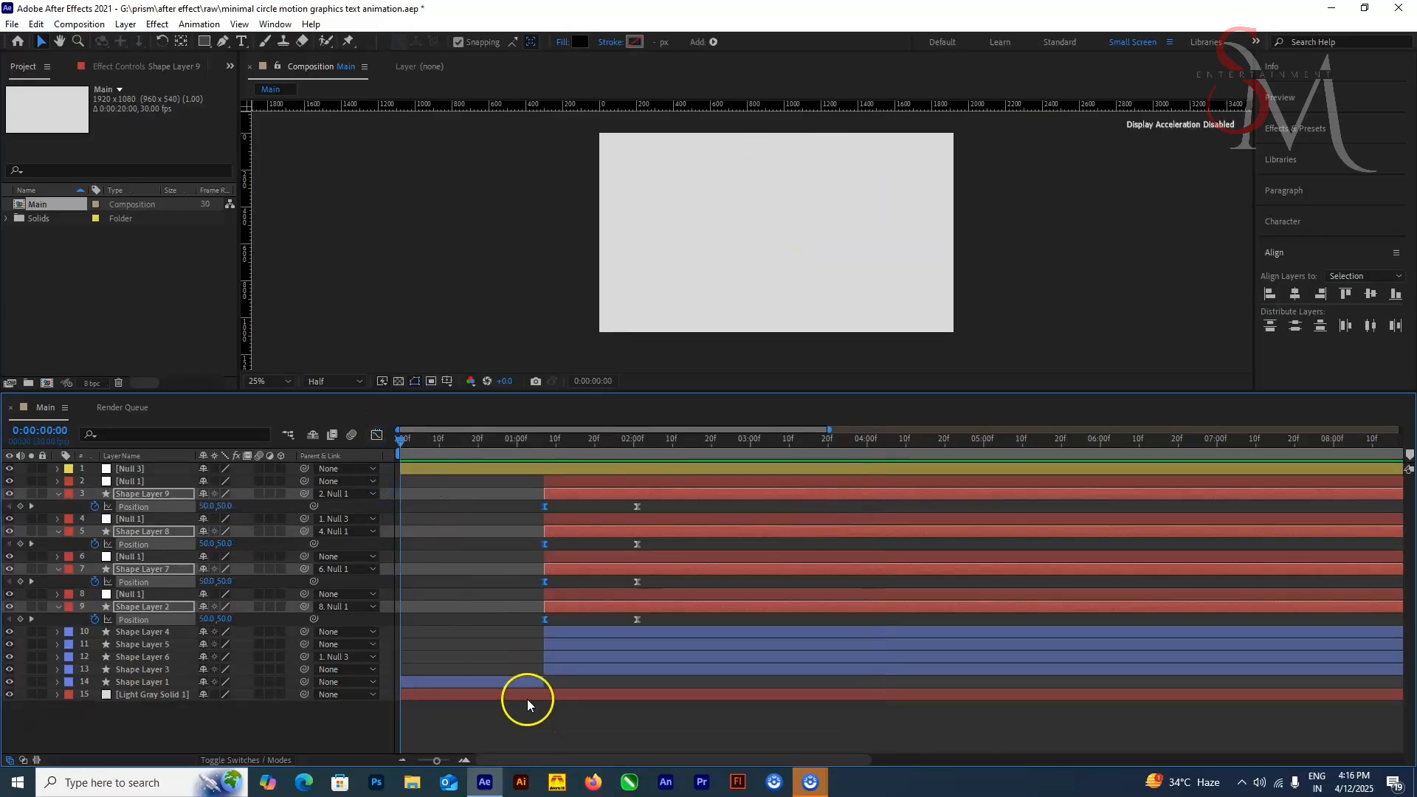
{"action": "key", "text": "ctrl+s"}
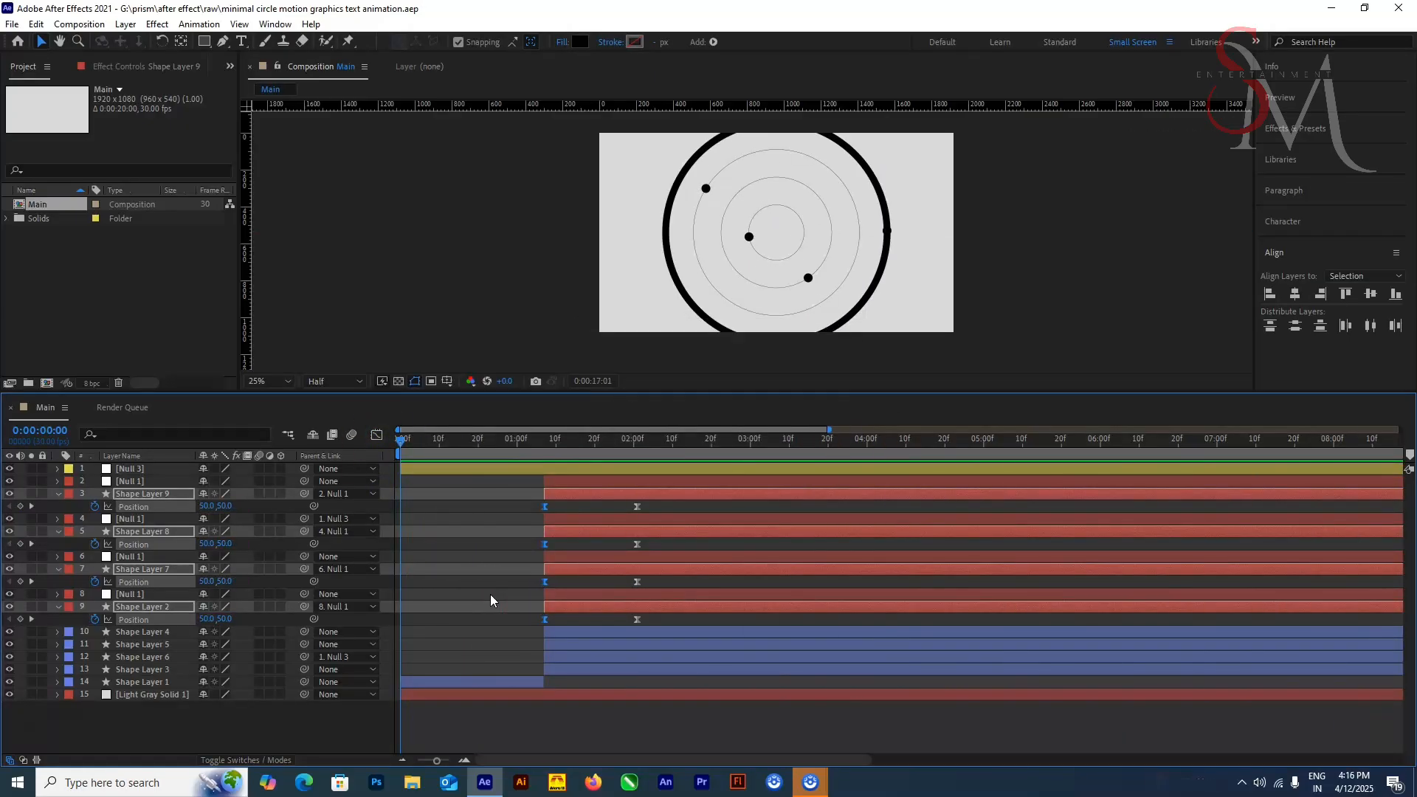
Step: At 0:00:02:10, examine the four Null 1 layers and the dot layers attached to them in the composition
{"action": "left_click", "coordinate": [251, 724]}
{"action": "left_click", "coordinate": [135, 519]}
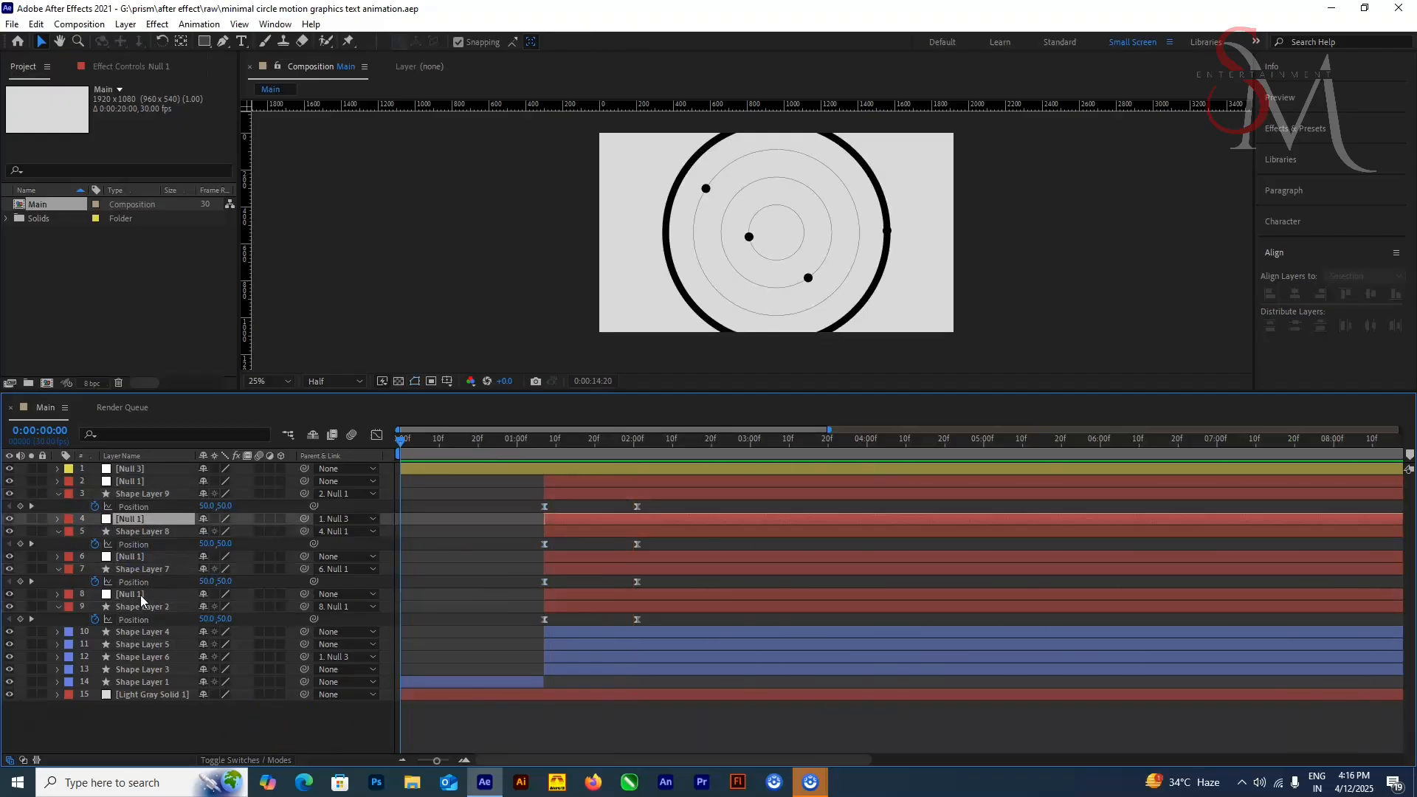
{"action": "left_click", "coordinate": [138, 557], "text": "ctrl"}
{"action": "left_click", "coordinate": [140, 595], "text": "ctrl"}
{"action": "left_click", "coordinate": [673, 440]}
{"action": "scroll", "coordinate": [751, 241], "scroll_direction": "up", "scroll_amount": 3}
{"action": "left_click", "coordinate": [140, 557]}
{"action": "left_click", "coordinate": [139, 520], "text": "ctrl"}
{"action": "left_click", "coordinate": [141, 482], "text": "ctrl"}
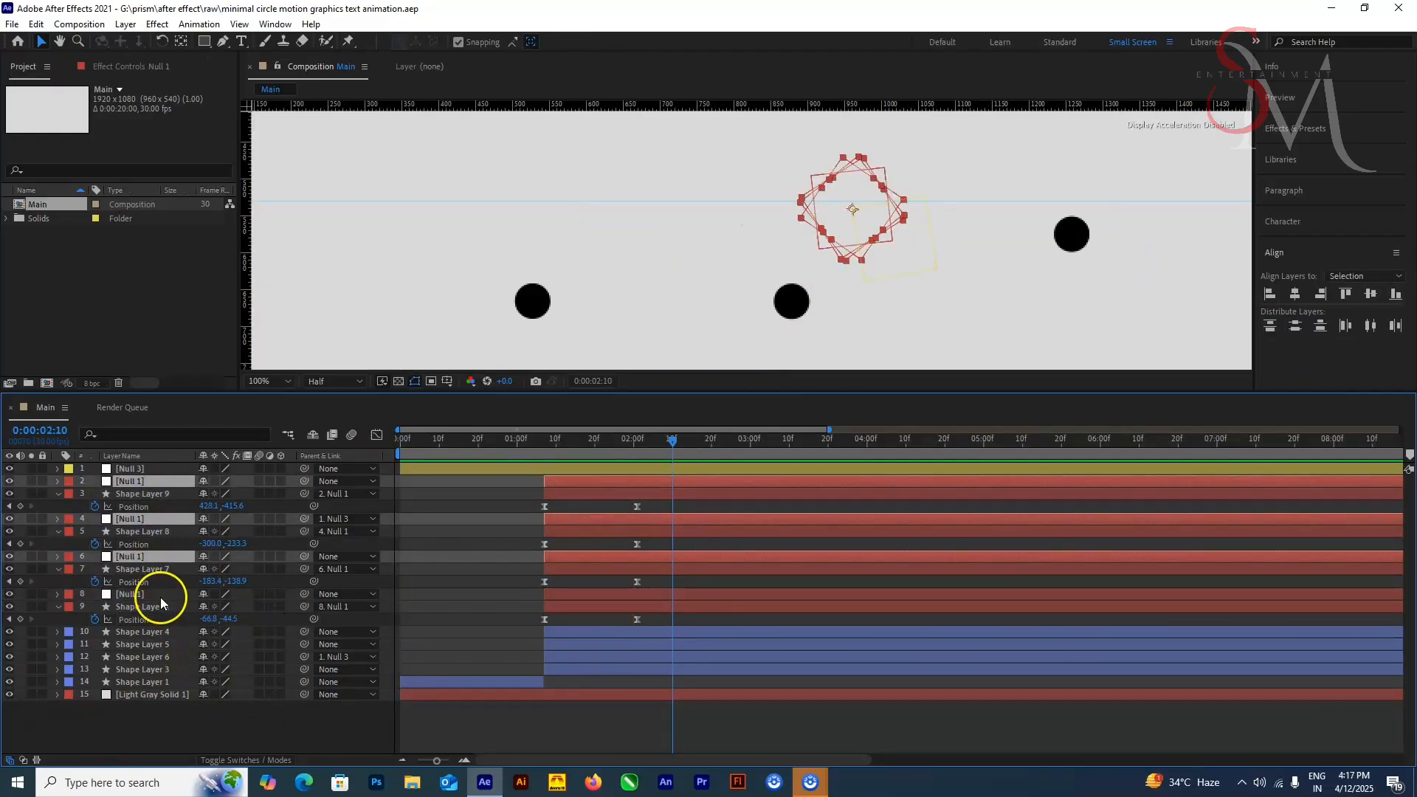
{"action": "left_click", "coordinate": [290, 715]}
{"action": "left_click", "coordinate": [631, 494]}
{"action": "left_click", "coordinate": [620, 531]}
{"action": "left_click", "coordinate": [607, 494]}
{"action": "scroll", "coordinate": [664, 310], "scroll_direction": "down", "scroll_amount": 1}
{"action": "left_click", "coordinate": [596, 569]}
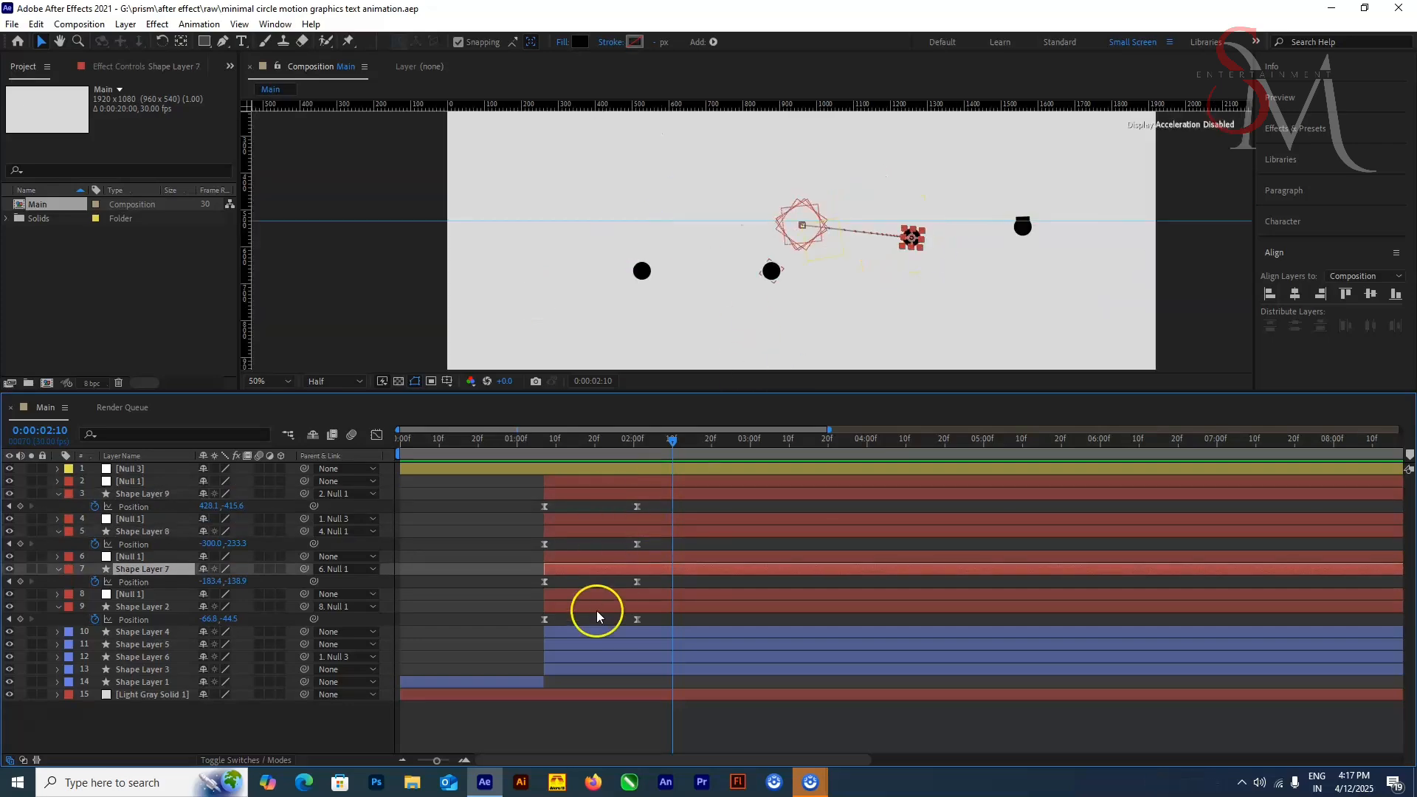
Step: Shift the Rotation keyframes of the nulls on layers 4, 6 and 8 to start at about 0:00:01:20 and preview
{"action": "left_click", "coordinate": [596, 594]}
{"action": "left_click_drag", "start_coordinate": [597, 557], "coordinate": [597, 519]}
{"action": "key", "text": "u"}
{"action": "left_click_drag", "start_coordinate": [967, 526], "coordinate": [639, 638]}
{"action": "left_click_drag", "start_coordinate": [649, 633], "coordinate": [595, 633]}
{"action": "left_click_drag", "start_coordinate": [673, 441], "coordinate": [708, 452]}
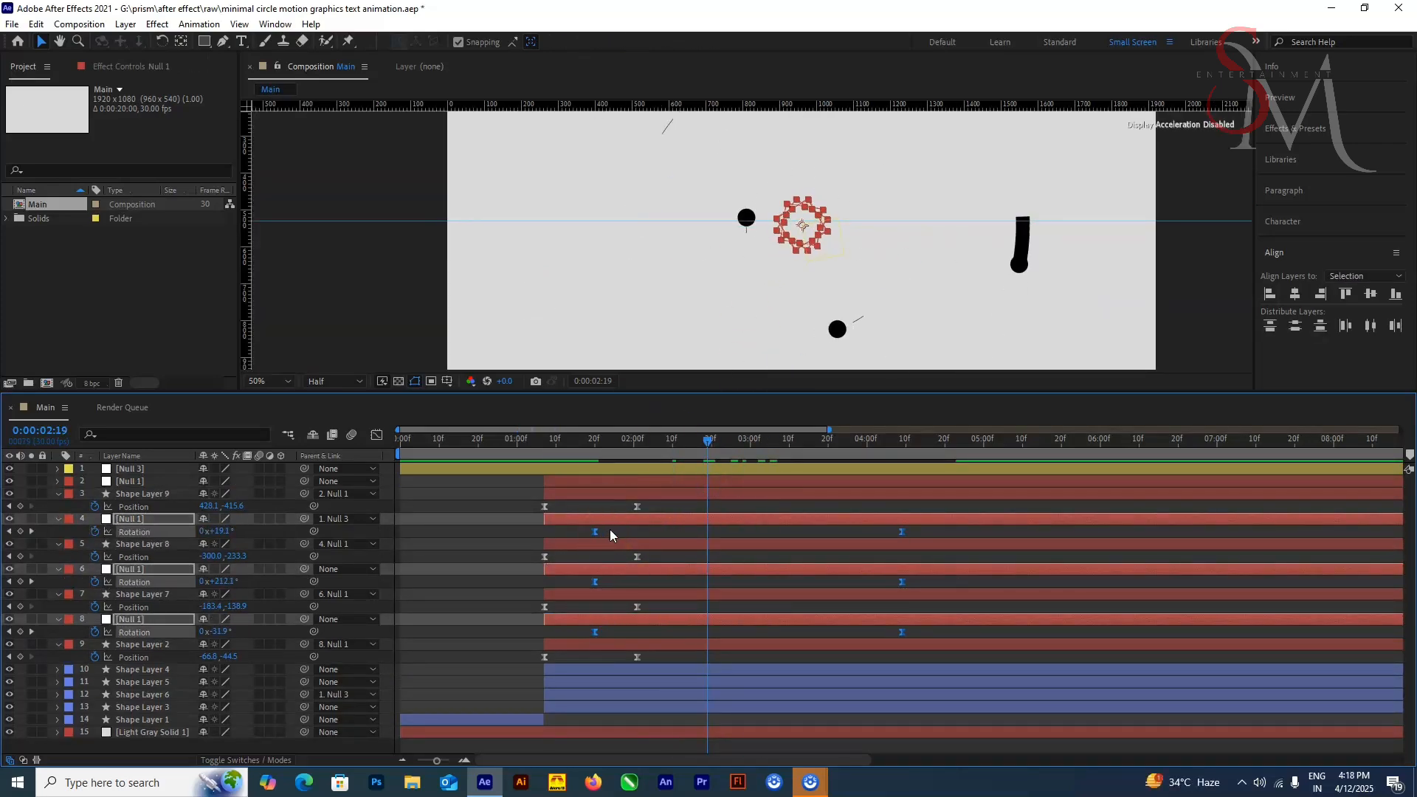
{"action": "left_click", "coordinate": [559, 441]}
{"action": "scroll", "coordinate": [648, 329], "scroll_direction": "down", "scroll_amount": 2}
{"action": "left_click_drag", "start_coordinate": [559, 441], "coordinate": [401, 531]}
{"action": "key", "text": "space"}
Step: Try ending the rotation of the nulls on layers 4, 6 and 8 at about 0:00:03:07 and preview the dots
{"action": "left_click_drag", "start_coordinate": [871, 443], "coordinate": [806, 490]}
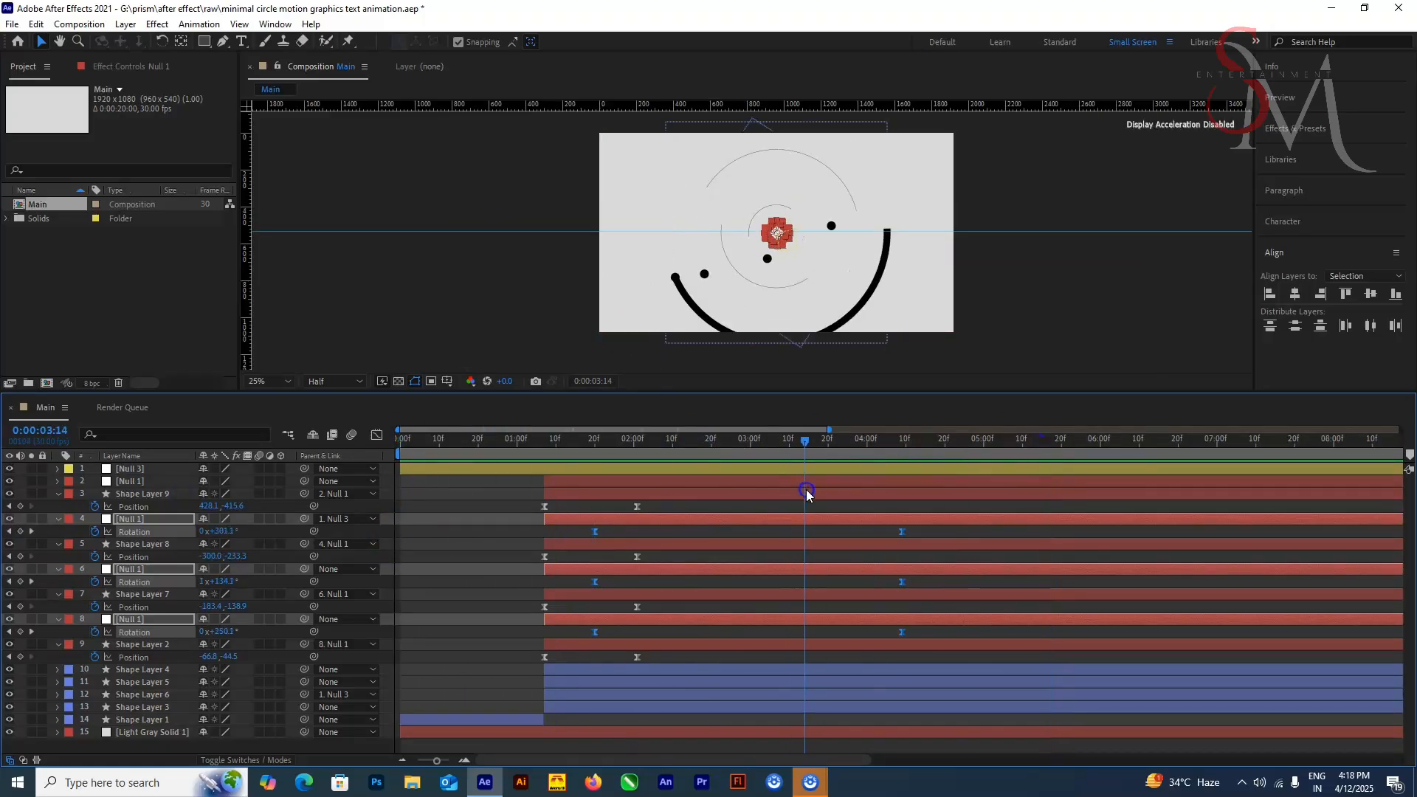
{"action": "left_click_drag", "start_coordinate": [926, 530], "coordinate": [876, 636]}
{"action": "left_click_drag", "start_coordinate": [902, 633], "coordinate": [804, 633]}
{"action": "left_click_drag", "start_coordinate": [783, 446], "coordinate": [750, 479]}
{"action": "mouse_move", "coordinate": [804, 532]}
{"action": "left_mouse_down"}
{"action": "mouse_move", "coordinate": [834, 533]}
{"action": "mouse_move", "coordinate": [778, 533]}
{"action": "left_mouse_up"}
{"action": "left_click_drag", "start_coordinate": [799, 443], "coordinate": [548, 542]}
{"action": "key", "text": "space"}
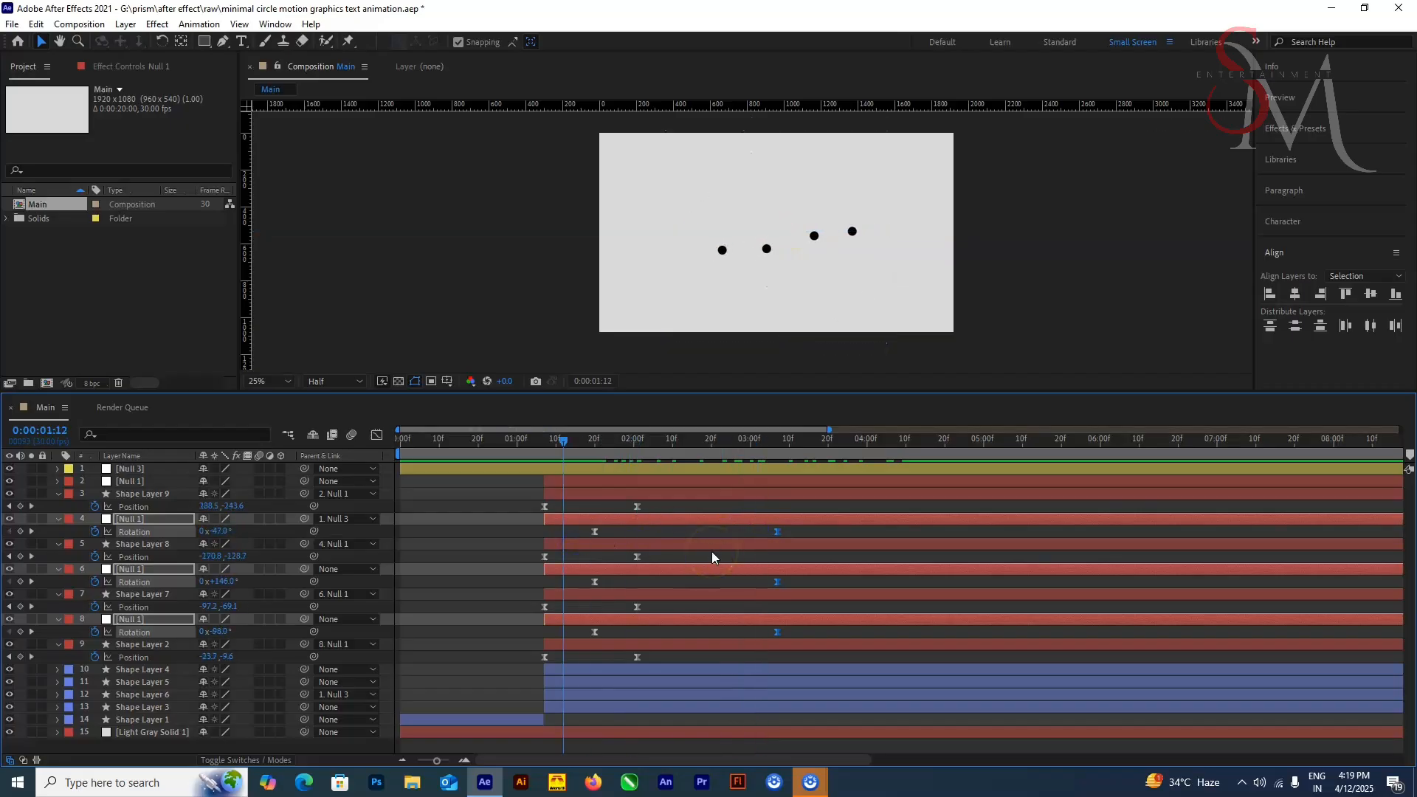
Step: Move the three nulls' last Rotation keyframes to about 0:00:04:01 and their first Rotation keyframes to 0:00:01:25
{"action": "left_click_drag", "start_coordinate": [631, 444], "coordinate": [676, 476]}
{"action": "left_click_drag", "start_coordinate": [777, 532], "coordinate": [871, 534]}
{"action": "left_click_drag", "start_coordinate": [649, 444], "coordinate": [615, 510]}
{"action": "left_click_drag", "start_coordinate": [610, 527], "coordinate": [584, 637]}
{"action": "left_click_drag", "start_coordinate": [594, 532], "coordinate": [617, 540]}
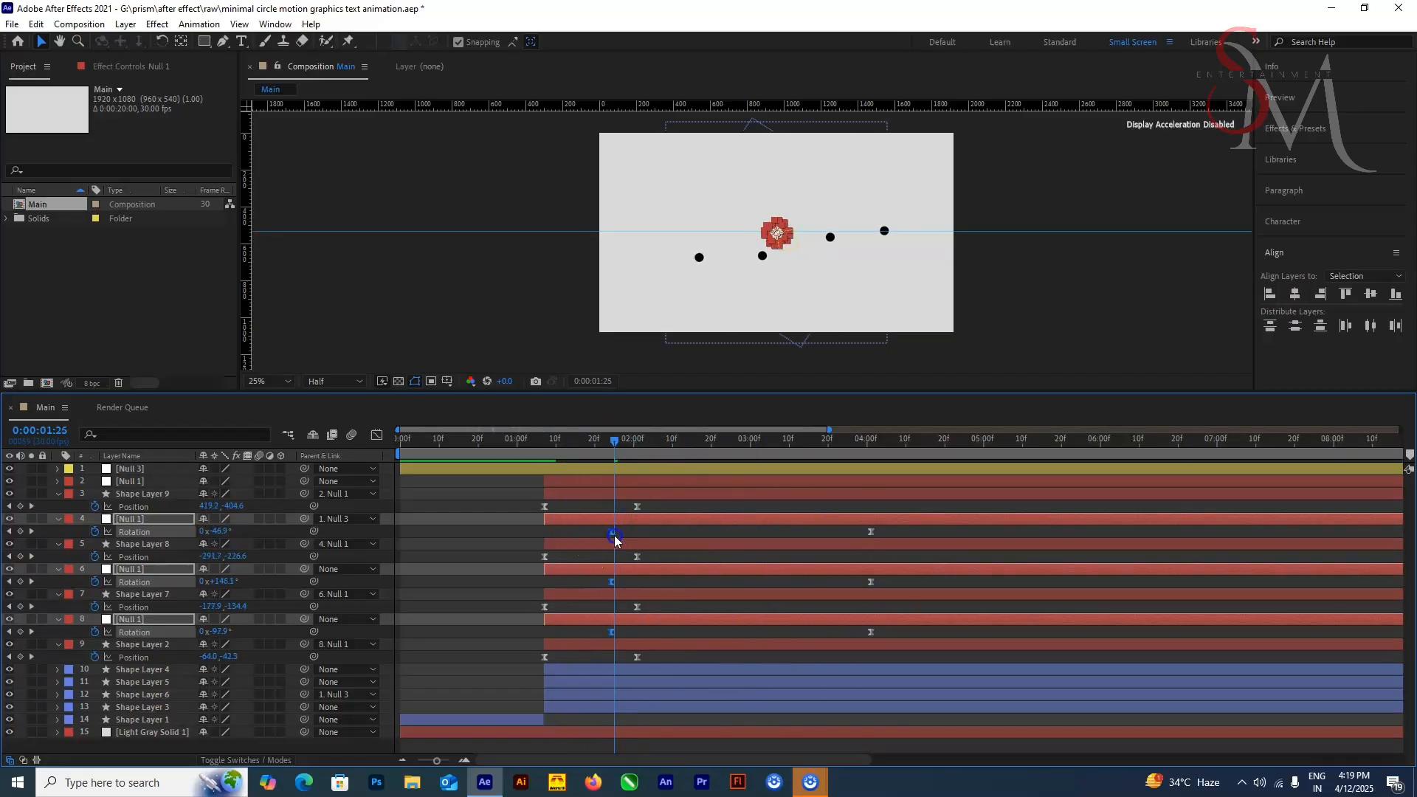
Step: Move the last Rotation keyframes of the nulls on layers 4, 6 and 8 to 0:00:03:14 and preview the rotation
{"action": "left_click_drag", "start_coordinate": [629, 445], "coordinate": [721, 465]}
{"action": "left_click_drag", "start_coordinate": [895, 527], "coordinate": [859, 637]}
{"action": "left_click_drag", "start_coordinate": [871, 532], "coordinate": [805, 533]}
{"action": "left_click_drag", "start_coordinate": [760, 444], "coordinate": [561, 512]}
{"action": "key", "text": "space"}
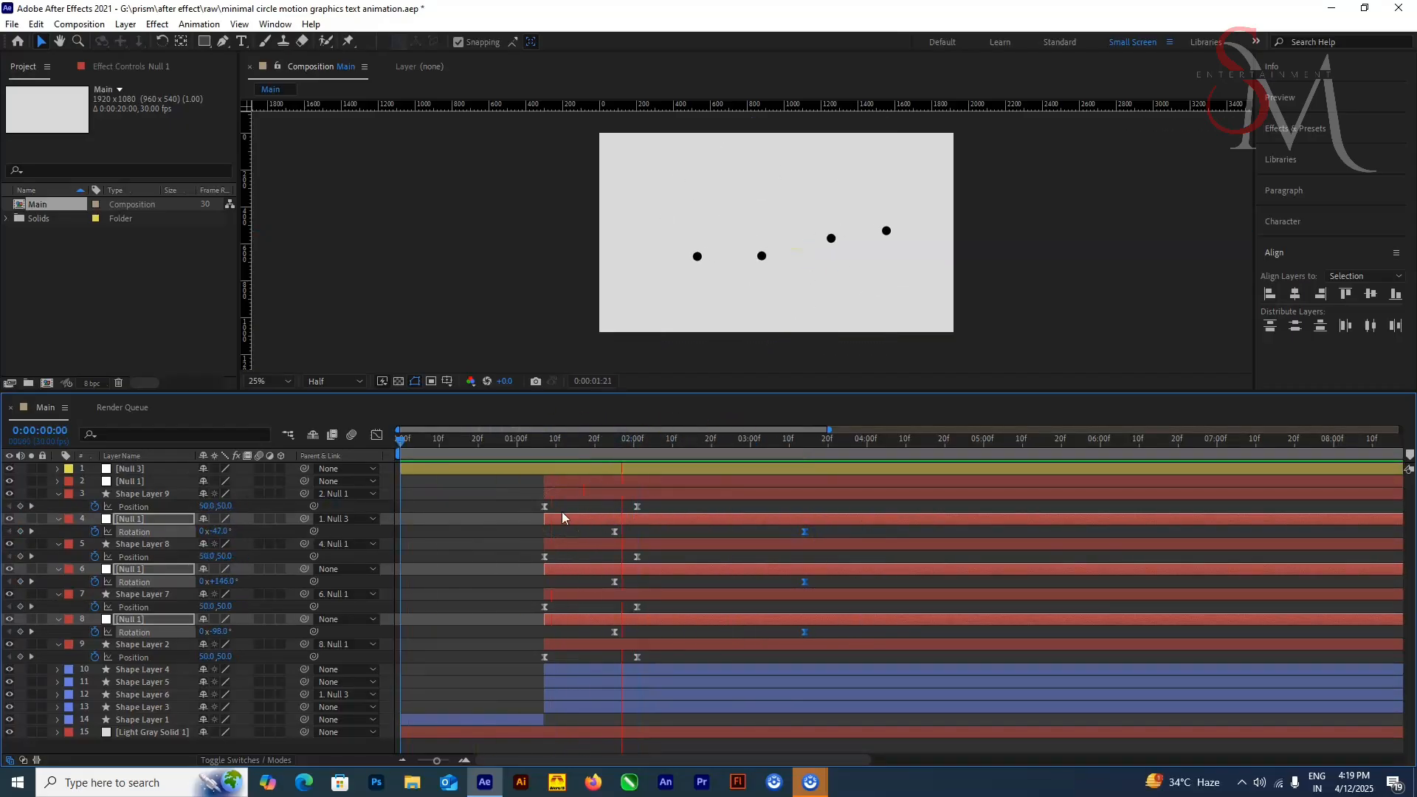
Step: Align the Trim Paths End keyframes of Shape Layers 4, 5 and 6 with the null rotations at 0:00:01:25 and 0:00:03:14, and preview
{"action": "left_click_drag", "start_coordinate": [709, 445], "coordinate": [764, 531]}
{"action": "left_click", "coordinate": [572, 670]}
{"action": "left_click", "coordinate": [569, 707], "text": "shift"}
{"action": "key", "text": "u"}
{"action": "scroll", "coordinate": [566, 635], "scroll_direction": "down", "scroll_amount": 3}
{"action": "left_click_drag", "start_coordinate": [645, 644], "coordinate": [975, 701]}
{"action": "left_click_drag", "start_coordinate": [956, 650], "coordinate": [889, 701]}
{"action": "left_click_drag", "start_coordinate": [907, 649], "coordinate": [805, 654]}
{"action": "left_click_drag", "start_coordinate": [763, 444], "coordinate": [546, 515]}
{"action": "key", "text": "space"}
Step: Shift the three nulls' Rotation and the three circles' End keyframes together to start at about 0:00:01:19, and preview
{"action": "left_click_drag", "start_coordinate": [669, 445], "coordinate": [1003, 502]}
{"action": "left_click_drag", "start_coordinate": [828, 493], "coordinate": [596, 608]}
{"action": "left_click_drag", "start_coordinate": [822, 642], "coordinate": [599, 697]}
{"action": "left_click_drag", "start_coordinate": [614, 497], "coordinate": [592, 496]}
{"action": "left_click_drag", "start_coordinate": [501, 444], "coordinate": [859, 574]}
{"action": "key", "text": "space"}
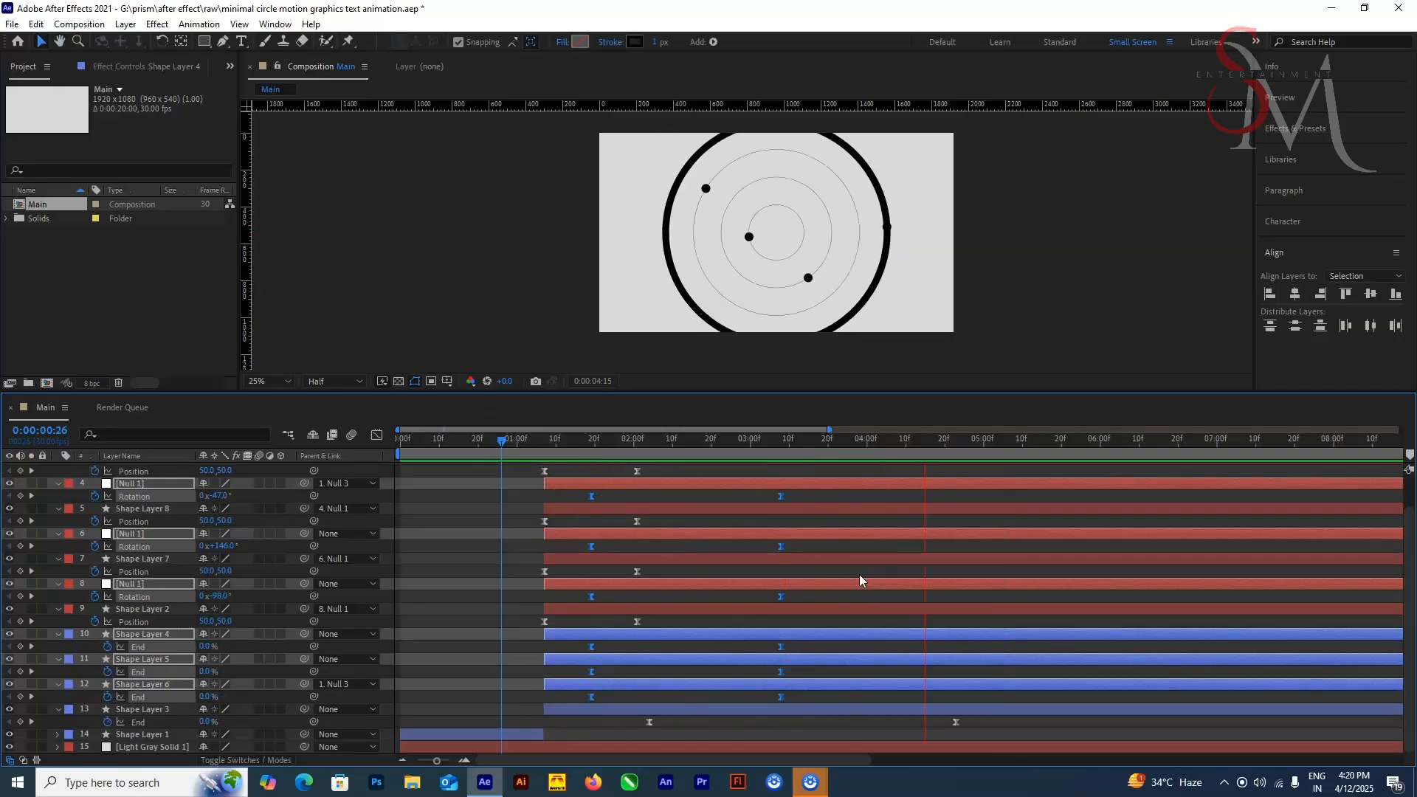
Step: Preview the rotating dots and the drawing of the circles from the start of the composition
{"action": "key", "text": "space"}
{"action": "scroll", "coordinate": [859, 574], "scroll_direction": "up", "scroll_amount": 3}
{"action": "left_click", "coordinate": [473, 470]}
{"action": "left_click_drag", "start_coordinate": [434, 446], "coordinate": [398, 473]}
{"action": "left_click", "coordinate": [449, 533]}
{"action": "key", "text": "space"}
{"action": "key", "text": "space"}
Step: Reveal the keyframes of the null on layer 2 and shift its Rotation keyframes earlier, starting at 0:00:01:07
{"action": "left_click", "coordinate": [587, 482]}
{"action": "key", "text": "u"}
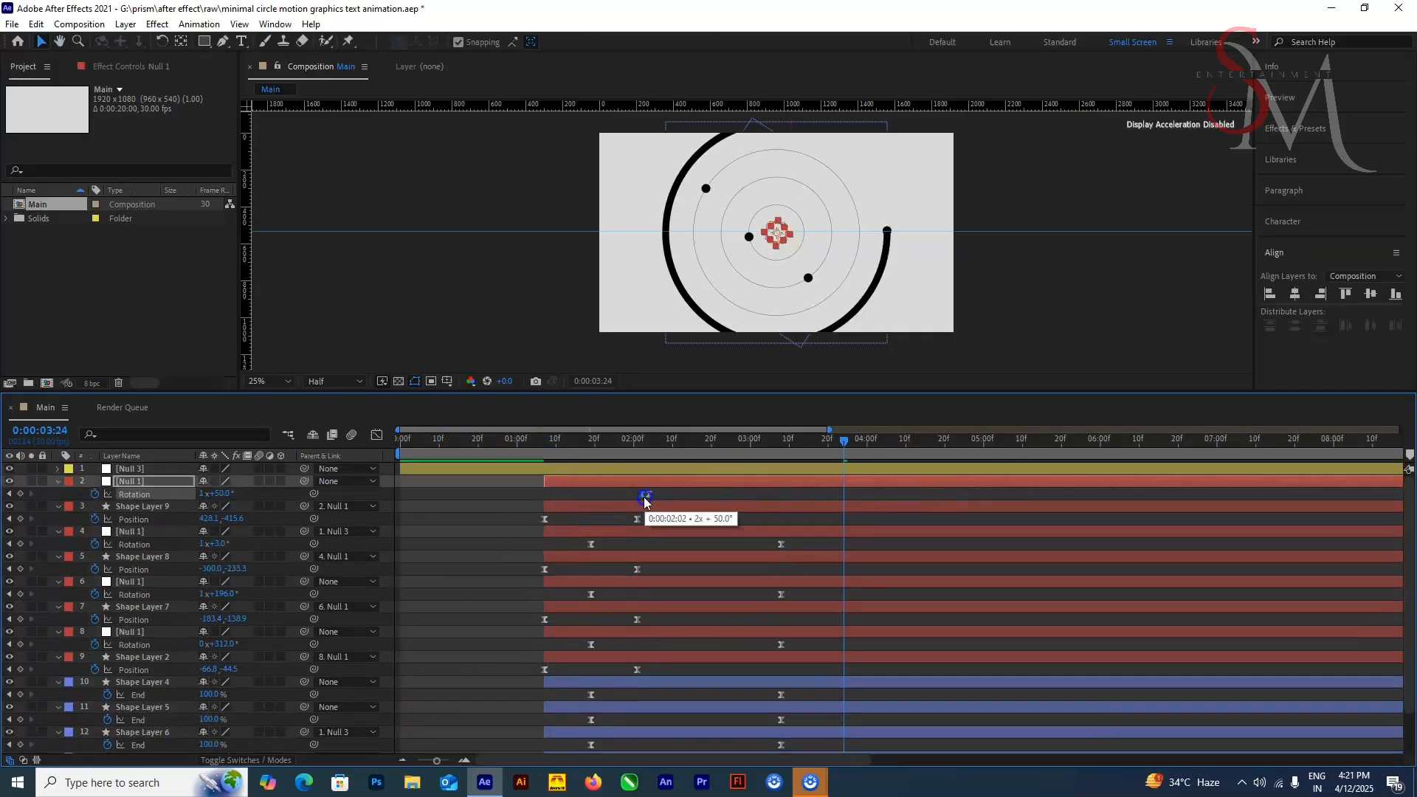
{"action": "left_click_drag", "start_coordinate": [648, 497], "coordinate": [545, 497]}
{"action": "left_click_drag", "start_coordinate": [953, 488], "coordinate": [721, 498]}
{"action": "left_click_drag", "start_coordinate": [852, 495], "coordinate": [636, 502]}
Step: Move Shape Layer 3's Trim Paths End keyframes to 0:00:01:19 and 0:00:03:08, and preview the animation
{"action": "scroll", "coordinate": [637, 517], "scroll_direction": "down", "scroll_amount": 3}
{"action": "left_click_drag", "start_coordinate": [649, 723], "coordinate": [591, 726]}
{"action": "left_click_drag", "start_coordinate": [851, 445], "coordinate": [785, 521]}
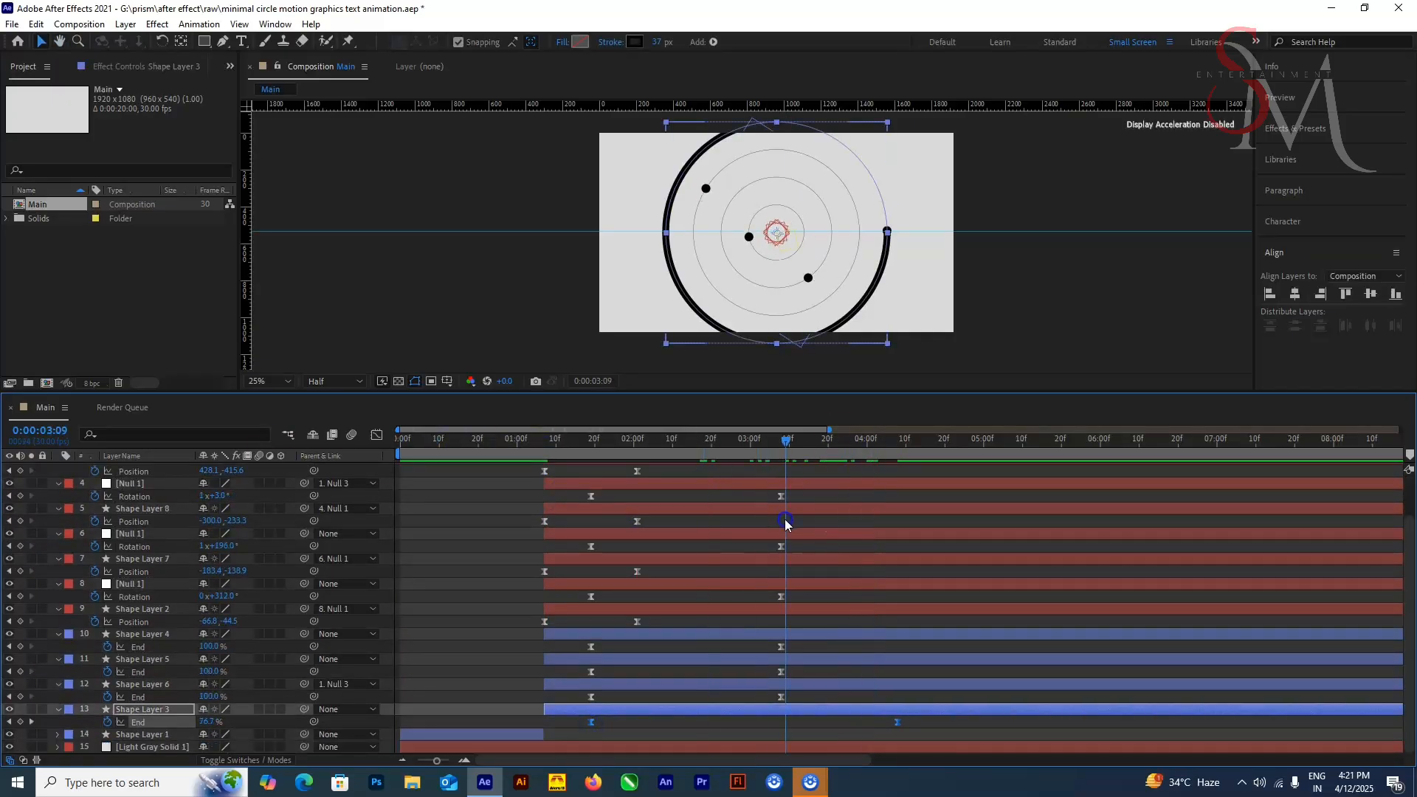
{"action": "key", "text": "ctrl+z"}
{"action": "left_click", "coordinate": [865, 727]}
{"action": "left_click_drag", "start_coordinate": [893, 723], "coordinate": [781, 724]}
{"action": "key", "text": "space"}
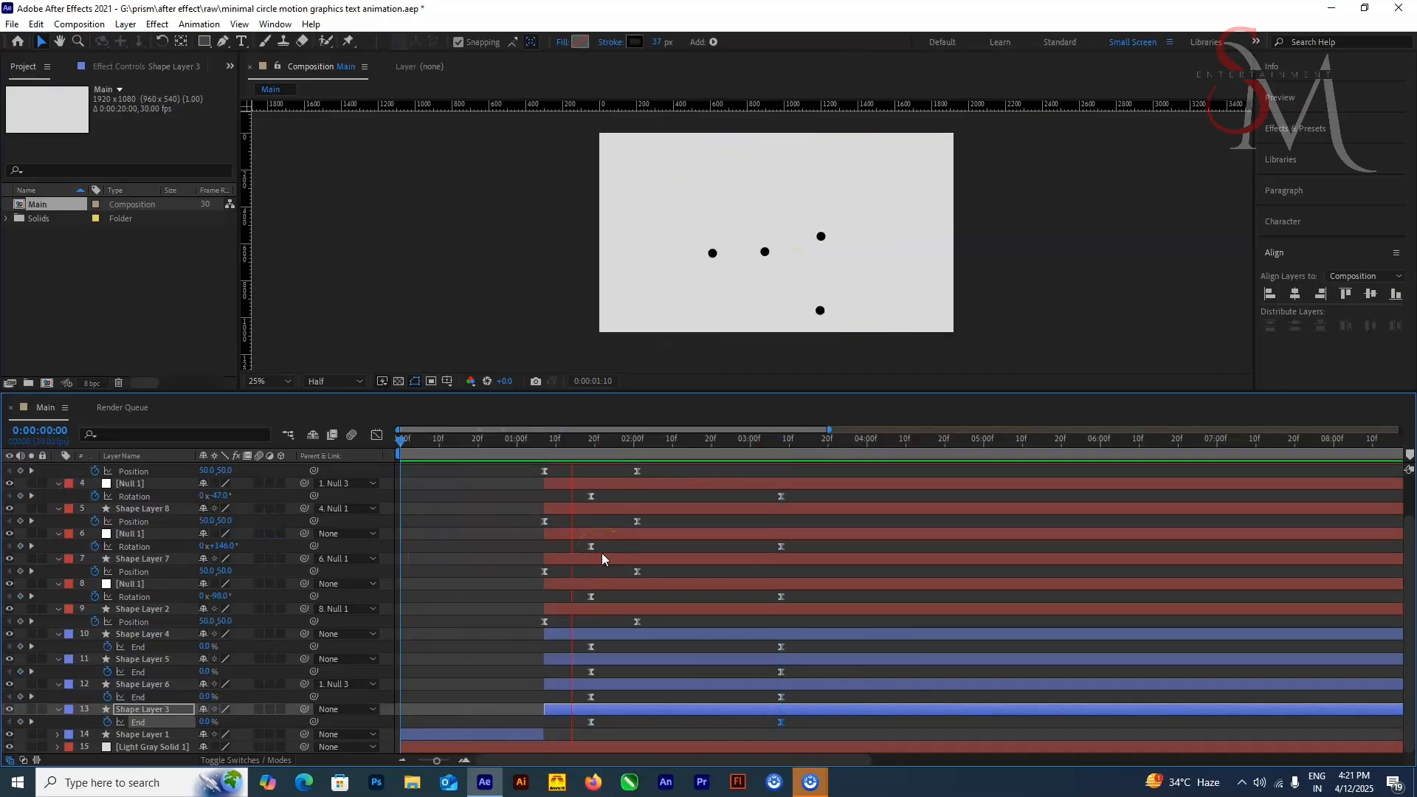
{"action": "key", "text": "space"}
Step: Move the last Rotation keyframe of the null on layer 2 to 0:00:03:08 and preview the outer dot
{"action": "scroll", "coordinate": [634, 517], "scroll_direction": "up", "scroll_amount": 3}
{"action": "left_click", "coordinate": [664, 481]}
{"action": "left_click_drag", "start_coordinate": [638, 494], "coordinate": [781, 500]}
{"action": "left_click_drag", "start_coordinate": [545, 494], "coordinate": [591, 496]}
{"action": "left_click_drag", "start_coordinate": [785, 443], "coordinate": [583, 510]}
{"action": "key", "text": "space"}
{"action": "left_click_drag", "start_coordinate": [594, 451], "coordinate": [626, 464]}
Step: Compare the outer circle with its dot at 0:00:03:08 and 0:00:01:28, and move layer 2's first Rotation keyframe to 0:00:01:19
{"action": "left_click", "coordinate": [628, 733]}
{"action": "scroll", "coordinate": [598, 745], "scroll_direction": "down", "scroll_amount": 2}
{"action": "left_click", "coordinate": [604, 711]}
{"action": "left_click", "coordinate": [782, 442]}
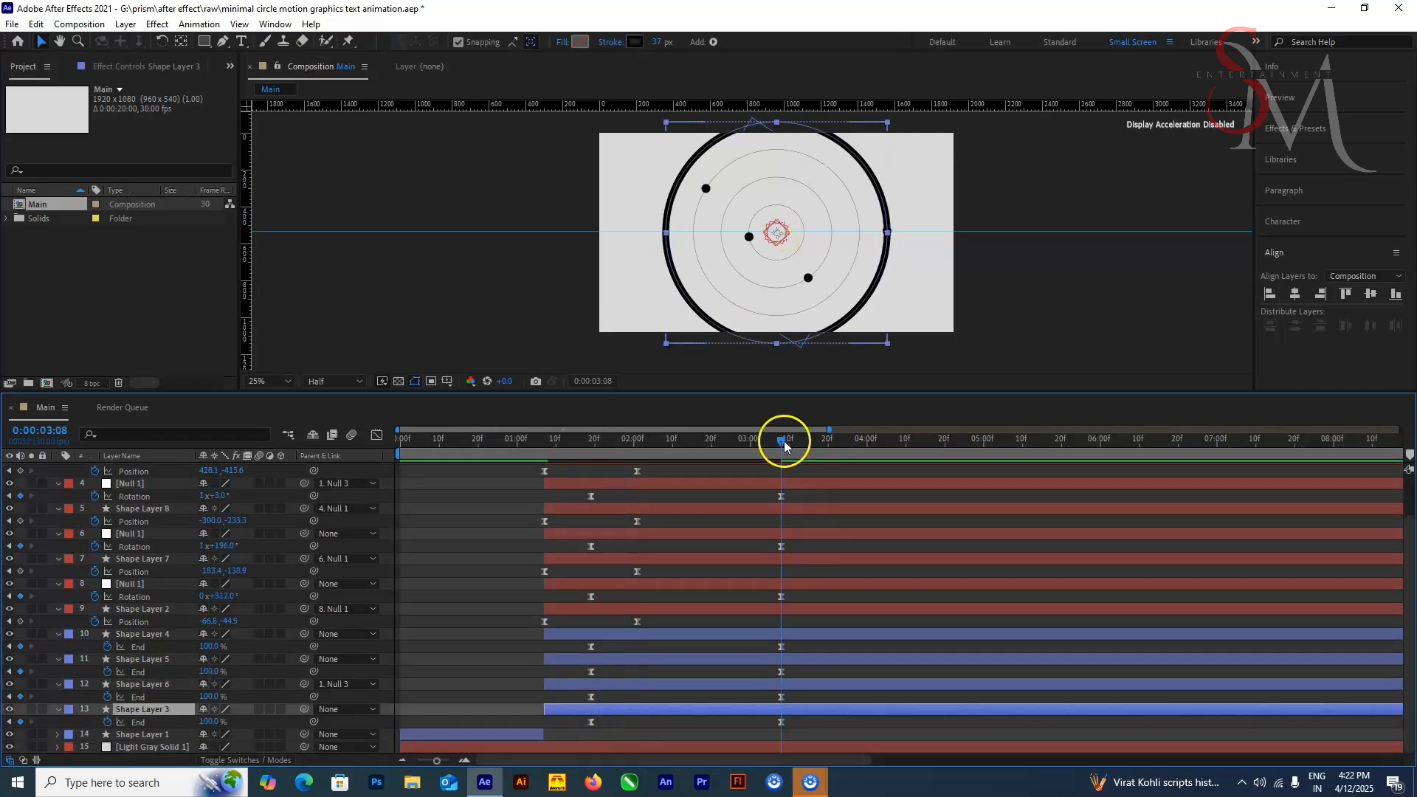
{"action": "left_click_drag", "start_coordinate": [784, 446], "coordinate": [630, 516]}
{"action": "scroll", "coordinate": [607, 493], "scroll_direction": "up", "scroll_amount": 2}
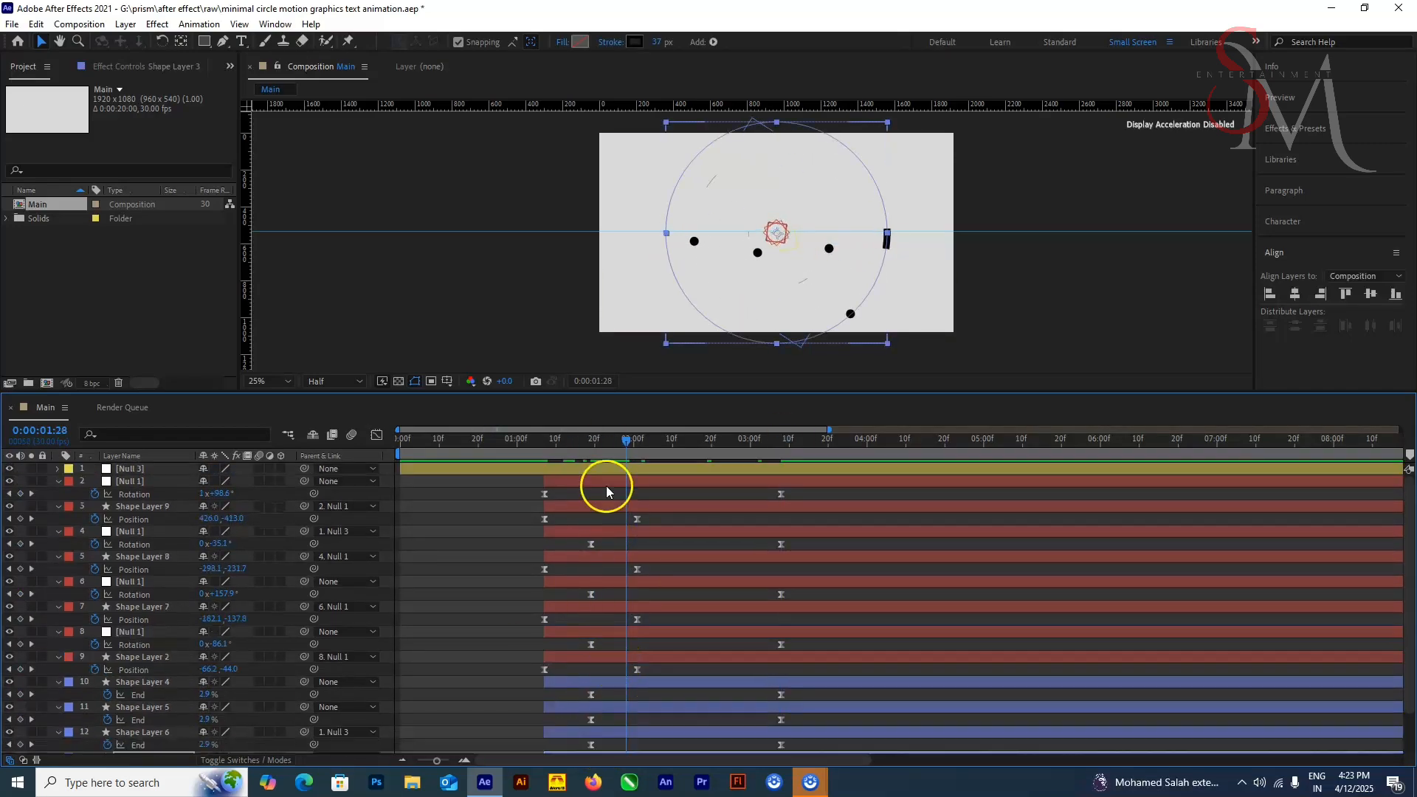
{"action": "left_click_drag", "start_coordinate": [781, 494], "coordinate": [752, 496]}
{"action": "key", "text": "ctrl+z"}
{"action": "left_click_drag", "start_coordinate": [545, 494], "coordinate": [591, 495]}
Step: Try a later first End keyframe on Shape Layer 3 and return it to 0:00:01:19
{"action": "left_click_drag", "start_coordinate": [627, 442], "coordinate": [592, 445]}
{"action": "scroll", "coordinate": [609, 606], "scroll_direction": "down", "scroll_amount": 2}
{"action": "left_click_drag", "start_coordinate": [591, 723], "coordinate": [642, 727]}
{"action": "left_click_drag", "start_coordinate": [592, 444], "coordinate": [627, 465]}
{"action": "left_click_drag", "start_coordinate": [642, 723], "coordinate": [592, 722]}
Step: Expand Shape Layer 3's Trim Paths and set its Offset to 99° to bring the stroke closer to the outer dot
{"action": "left_click", "coordinate": [442, 736]}
{"action": "left_click", "coordinate": [627, 710]}
{"action": "left_click_drag", "start_coordinate": [927, 392], "coordinate": [927, 295]}
{"action": "left_click", "coordinate": [59, 709]}
{"action": "left_click", "coordinate": [59, 722]}
{"action": "scroll", "coordinate": [148, 664], "scroll_direction": "down", "scroll_amount": 2}
{"action": "left_click_drag", "start_coordinate": [228, 725], "coordinate": [235, 725]}
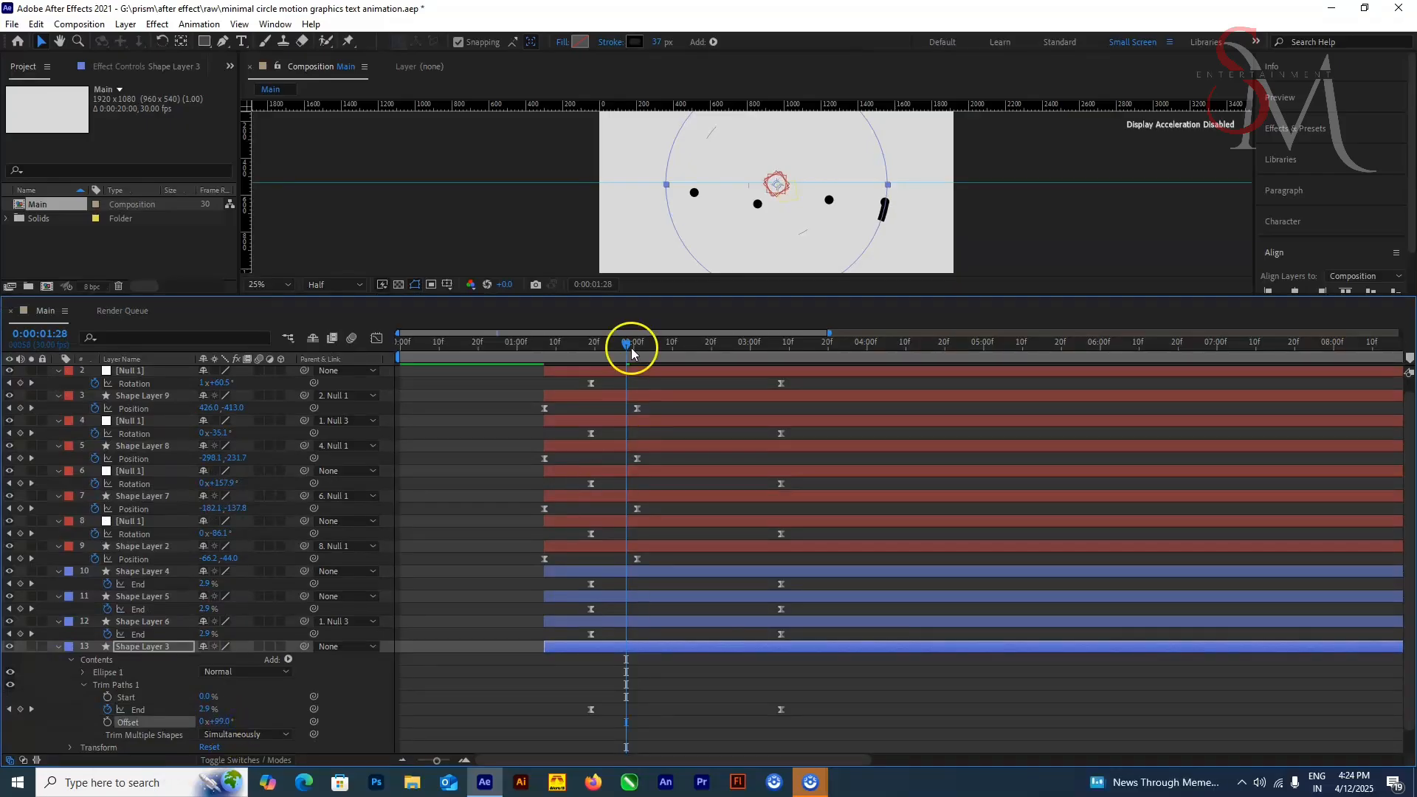
Step: Fine-tune Shape Layer 3's Trim Paths Offset to 102°, keeping its first End keyframe at 0:00:01:19
{"action": "left_click_drag", "start_coordinate": [627, 351], "coordinate": [649, 353]}
{"action": "left_click_drag", "start_coordinate": [219, 723], "coordinate": [241, 723]}
{"action": "left_click_drag", "start_coordinate": [649, 347], "coordinate": [626, 382]}
{"action": "left_click_drag", "start_coordinate": [221, 723], "coordinate": [227, 723]}
{"action": "left_click_drag", "start_coordinate": [626, 349], "coordinate": [637, 382]}
{"action": "mouse_move", "coordinate": [591, 710]}
{"action": "left_mouse_down"}
{"action": "mouse_move", "coordinate": [626, 710]}
{"action": "mouse_move", "coordinate": [595, 710]}
{"action": "left_mouse_up"}
{"action": "left_click_drag", "start_coordinate": [637, 349], "coordinate": [591, 373]}
{"action": "left_click_drag", "start_coordinate": [595, 710], "coordinate": [591, 711]}
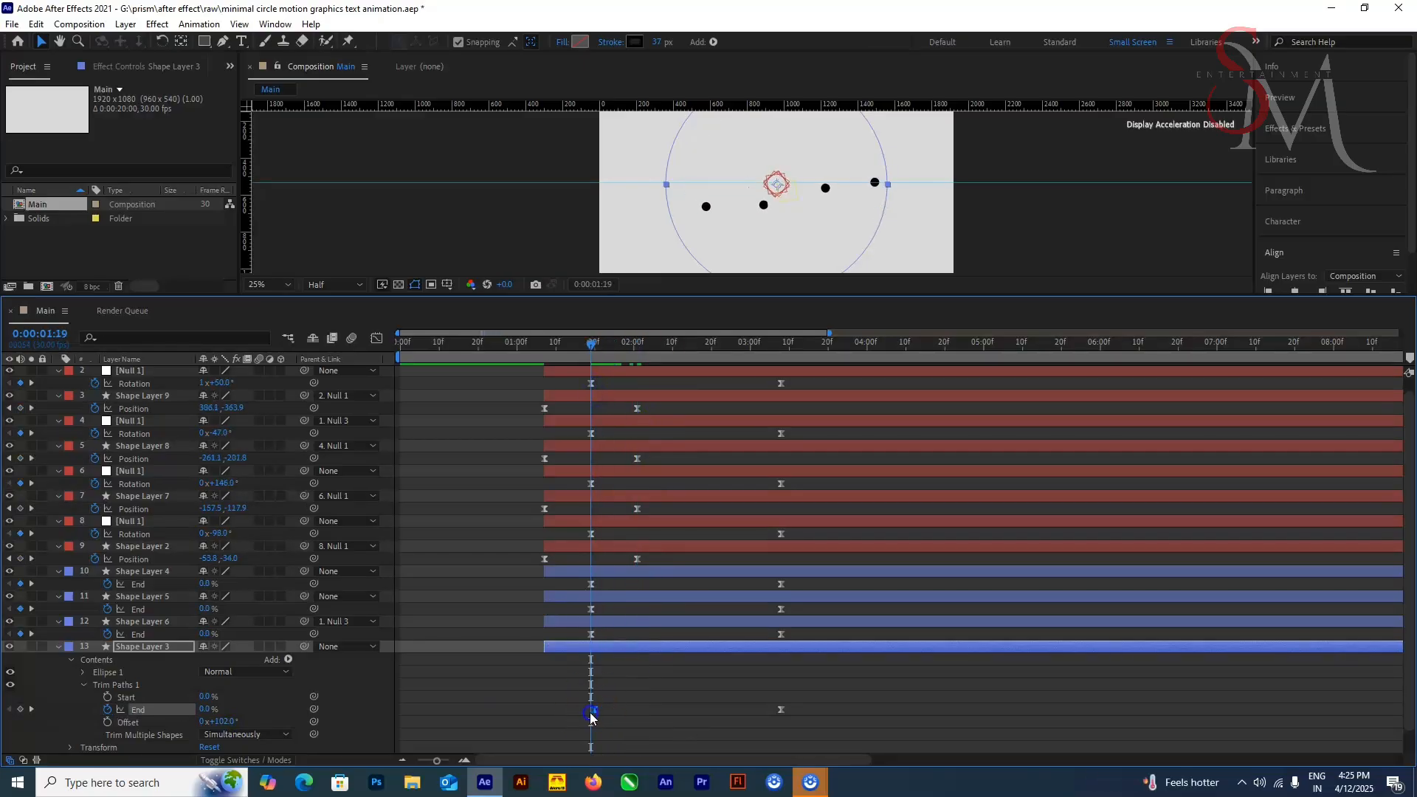
Step: Readjust Shape Layer 3's Trim Paths Offset so the stroke follows the outer dot, checking it at 0:00:03:01
{"action": "left_click_drag", "start_coordinate": [591, 349], "coordinate": [637, 372]}
{"action": "left_click_drag", "start_coordinate": [228, 723], "coordinate": [231, 723]}
{"action": "left_click_drag", "start_coordinate": [638, 348], "coordinate": [754, 403]}
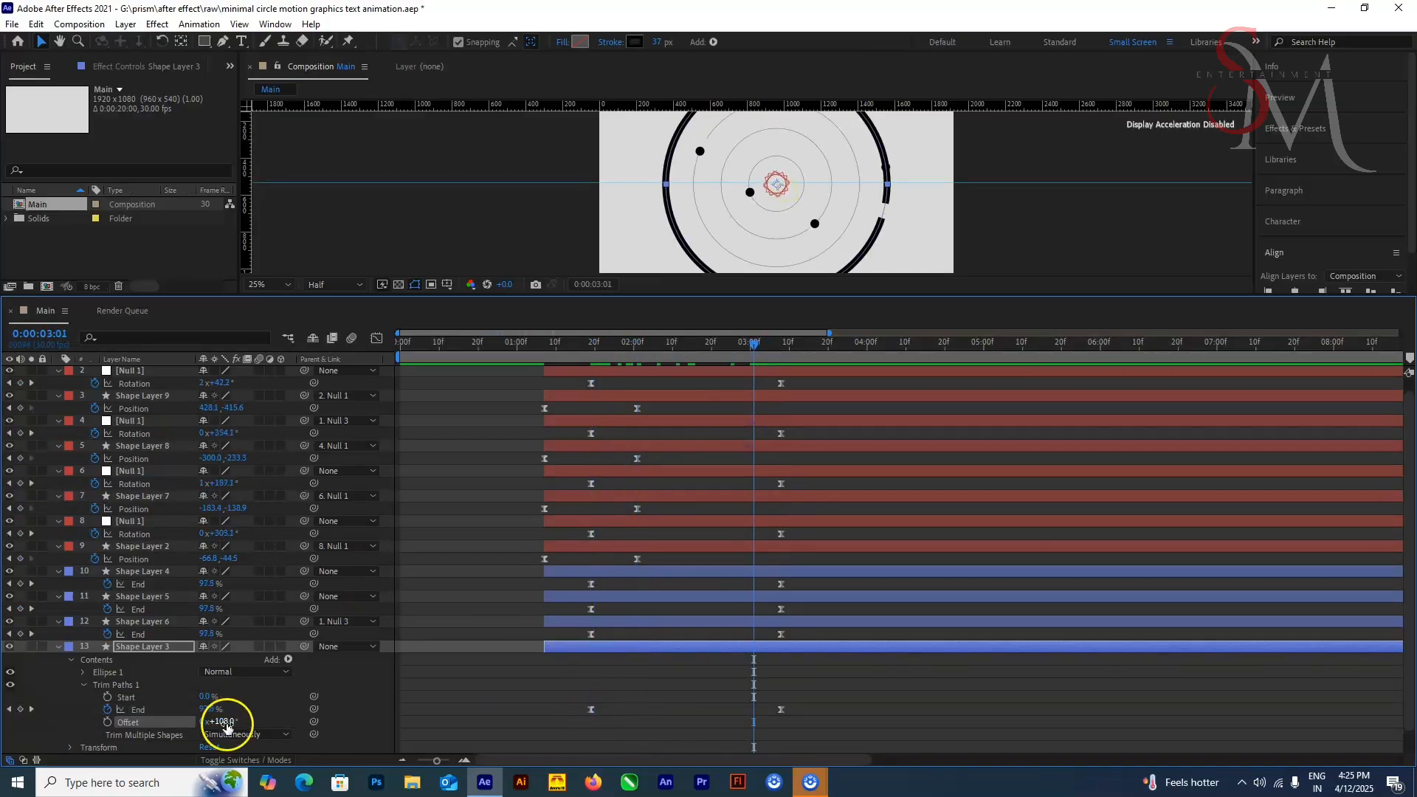
{"action": "left_click_drag", "start_coordinate": [230, 723], "coordinate": [223, 720]}
{"action": "left_click", "coordinate": [783, 359]}
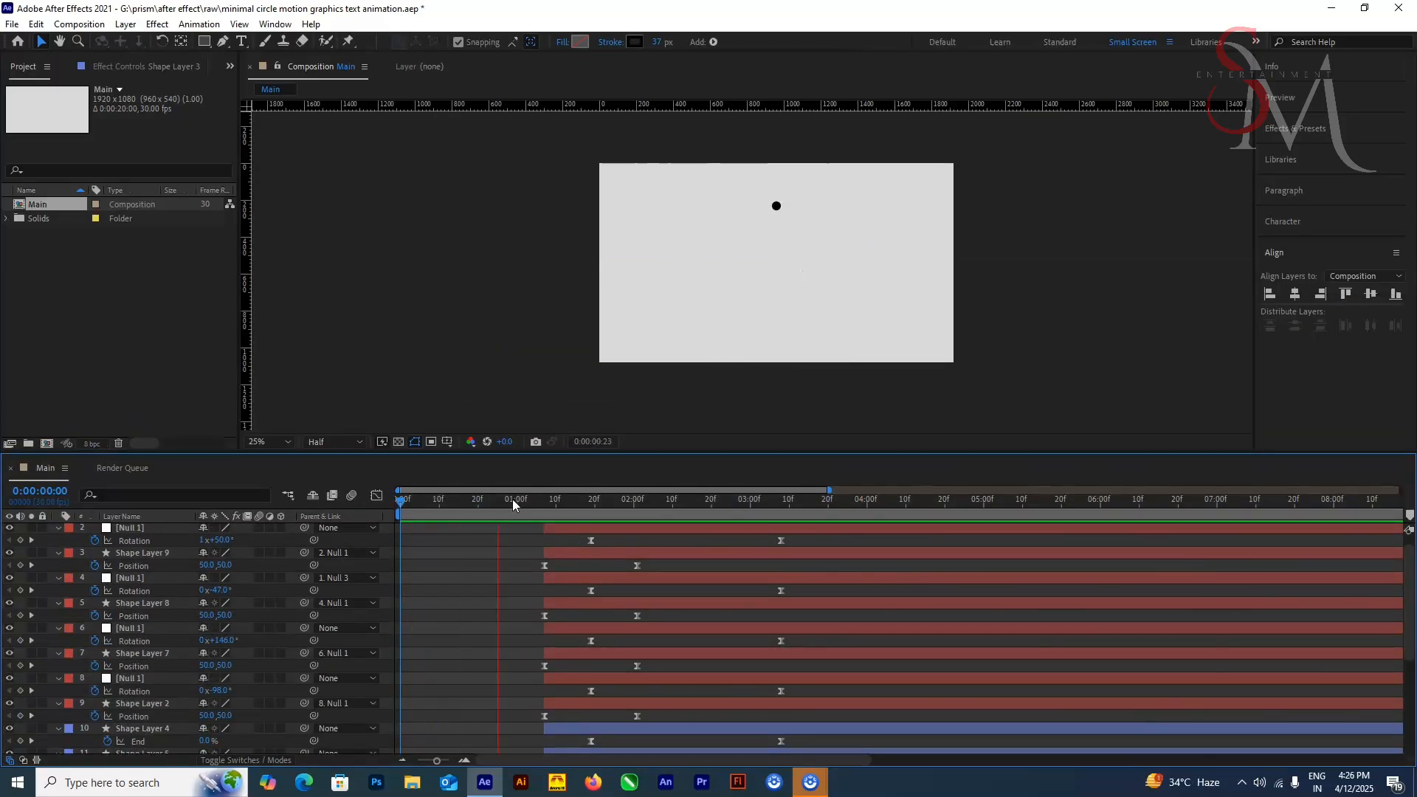
Step: Select all the layers and collapse their revealed keyframed properties
{"action": "scroll", "coordinate": [441, 533], "scroll_direction": "down", "scroll_amount": 5}
{"action": "left_click", "coordinate": [142, 623]}
{"action": "scroll", "coordinate": [141, 623], "scroll_direction": "up", "scroll_amount": 6}
{"action": "left_click", "coordinate": [130, 529], "text": "shift"}
{"action": "key", "text": "u"}
Step: Reveal the Scale of the four dot layers, Shape Layers 9, 8, 7 and 2, and go to 0:00:01:07
{"action": "left_click", "coordinate": [142, 554]}
{"action": "left_click", "coordinate": [142, 579], "text": "ctrl"}
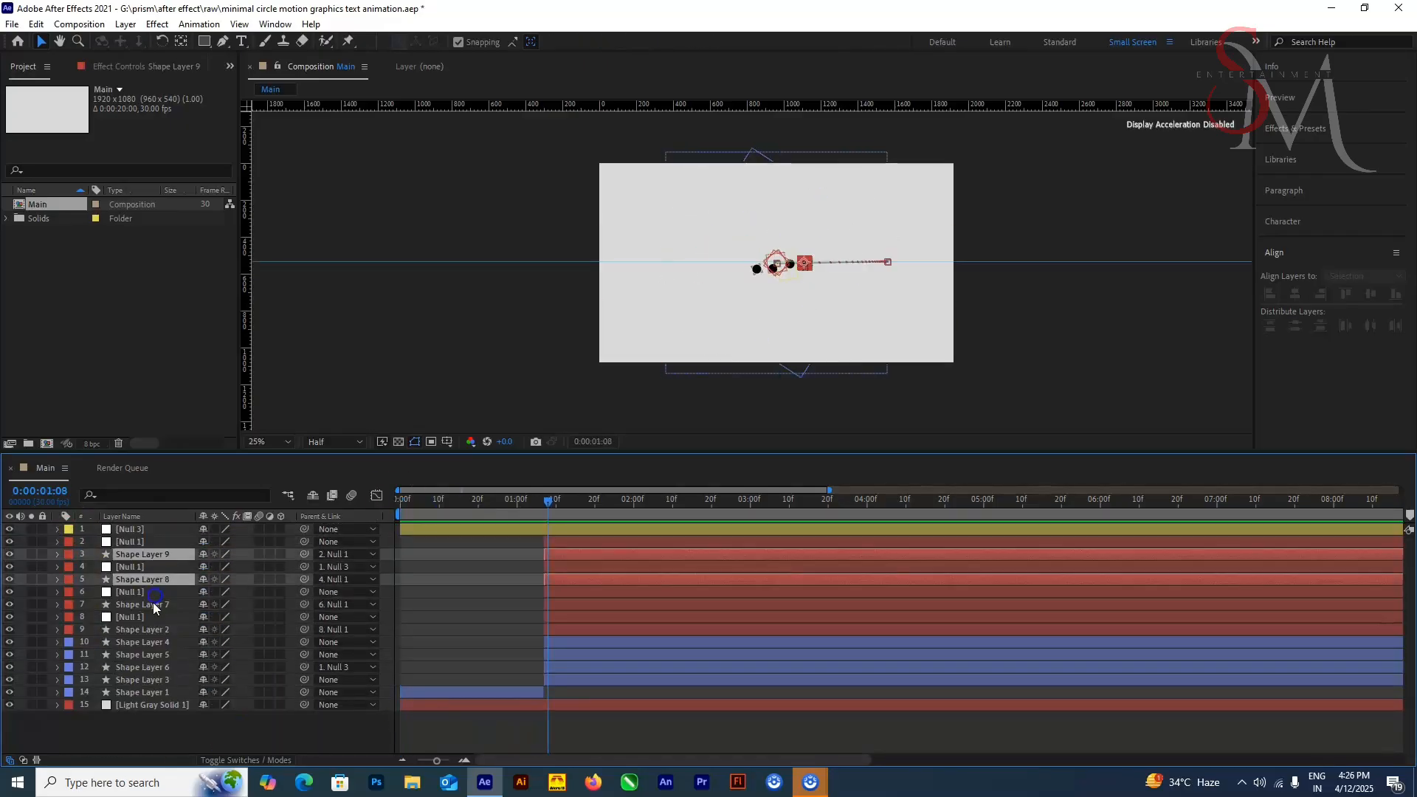
{"action": "left_click", "coordinate": [142, 605], "text": "ctrl"}
{"action": "left_click", "coordinate": [142, 630], "text": "ctrl"}
{"action": "key", "text": "u"}
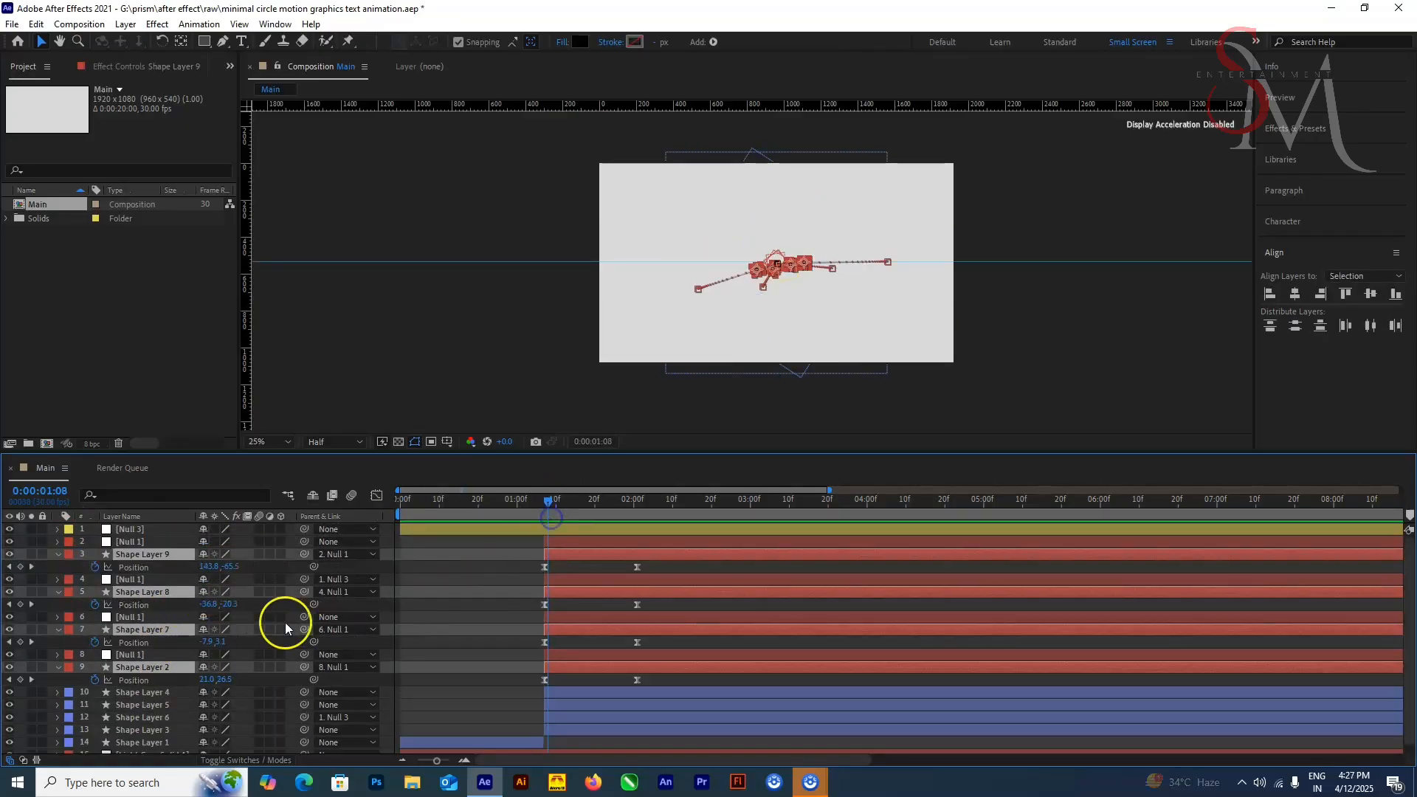
{"action": "key", "text": "s"}
{"action": "left_click", "coordinate": [141, 730]}
{"action": "left_click", "coordinate": [753, 500]}
{"action": "left_click", "coordinate": [545, 501]}
Step: Keyframe the four dot layers' Scale at 100% and align these keyframes with their last Position keyframes
{"action": "left_click", "coordinate": [137, 554]}
{"action": "left_click", "coordinate": [136, 592], "text": "ctrl"}
{"action": "left_click", "coordinate": [135, 631], "text": "ctrl"}
{"action": "left_click", "coordinate": [141, 667], "text": "ctrl"}
{"action": "key", "text": "u"}
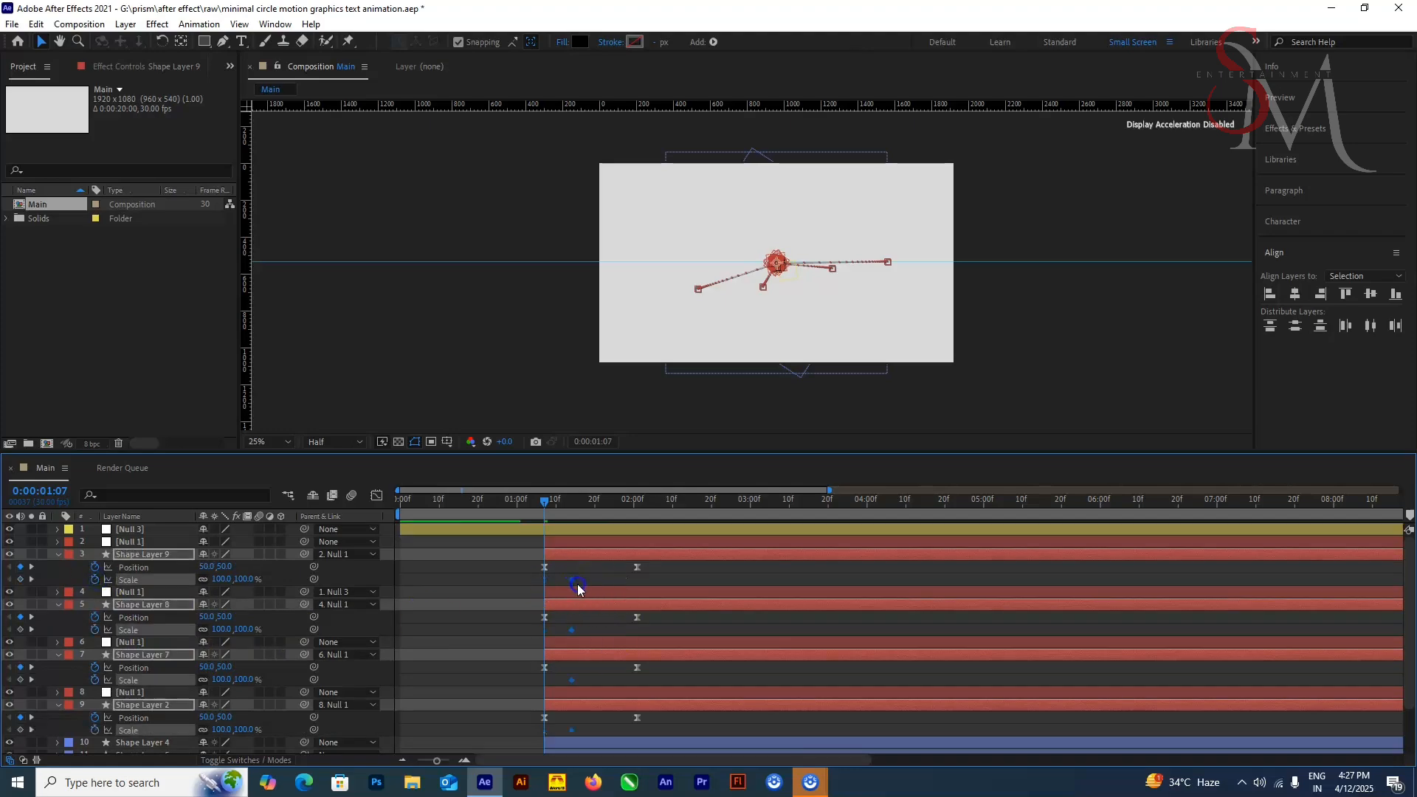
{"action": "left_click_drag", "start_coordinate": [436, 760], "coordinate": [432, 760]}
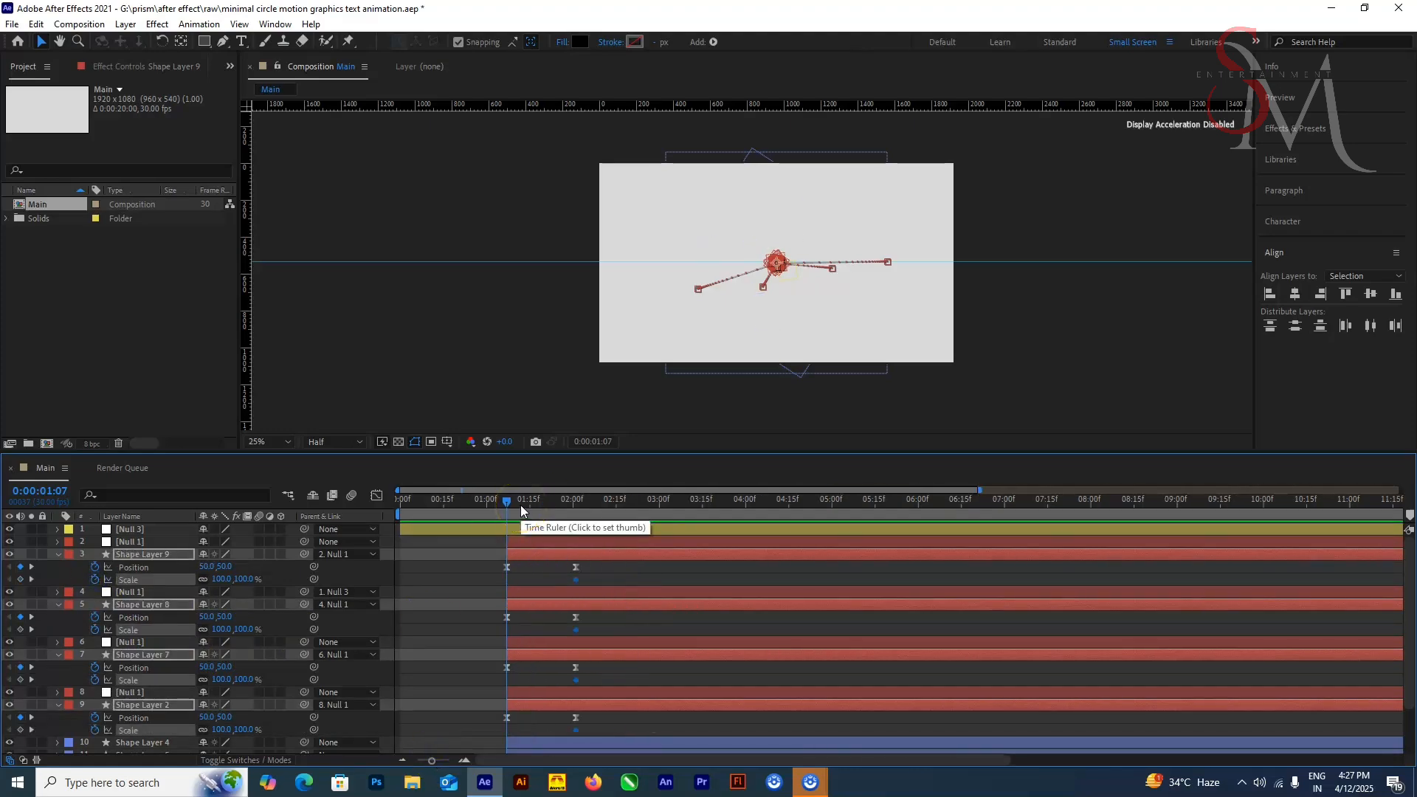
Step: Set the four dots' Scale to 0% at 0:00:03:17 and preview from the start
{"action": "left_click_drag", "start_coordinate": [521, 505], "coordinate": [699, 541]}
{"action": "left_click_drag", "start_coordinate": [425, 760], "coordinate": [424, 760]}
{"action": "left_click_drag", "start_coordinate": [641, 504], "coordinate": [629, 506]}
{"action": "left_click", "coordinate": [243, 579]}
{"action": "type", "text": "50"}
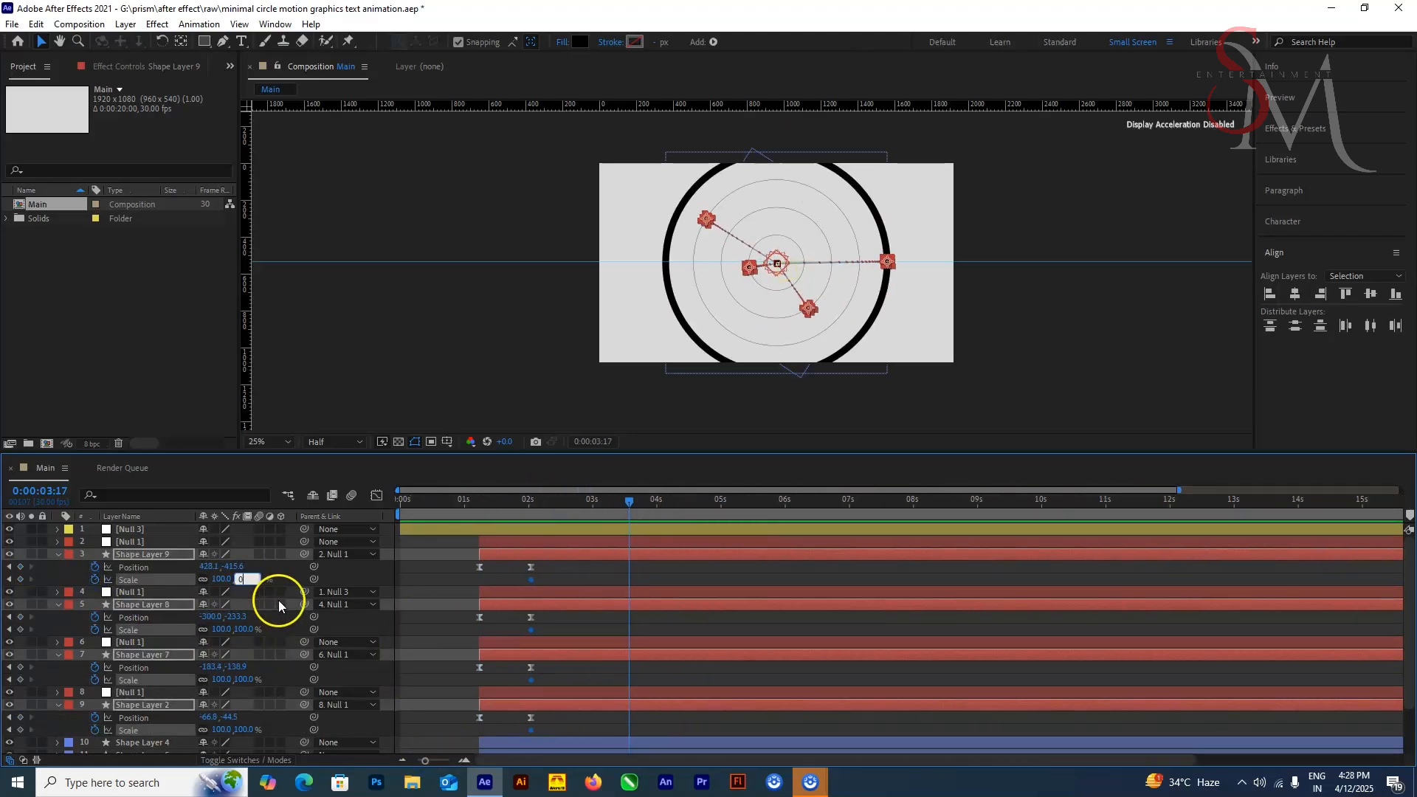
{"action": "key", "text": "Return"}
{"action": "left_click", "coordinate": [476, 601]}
{"action": "key", "text": "Home"}
{"action": "key", "text": "space"}
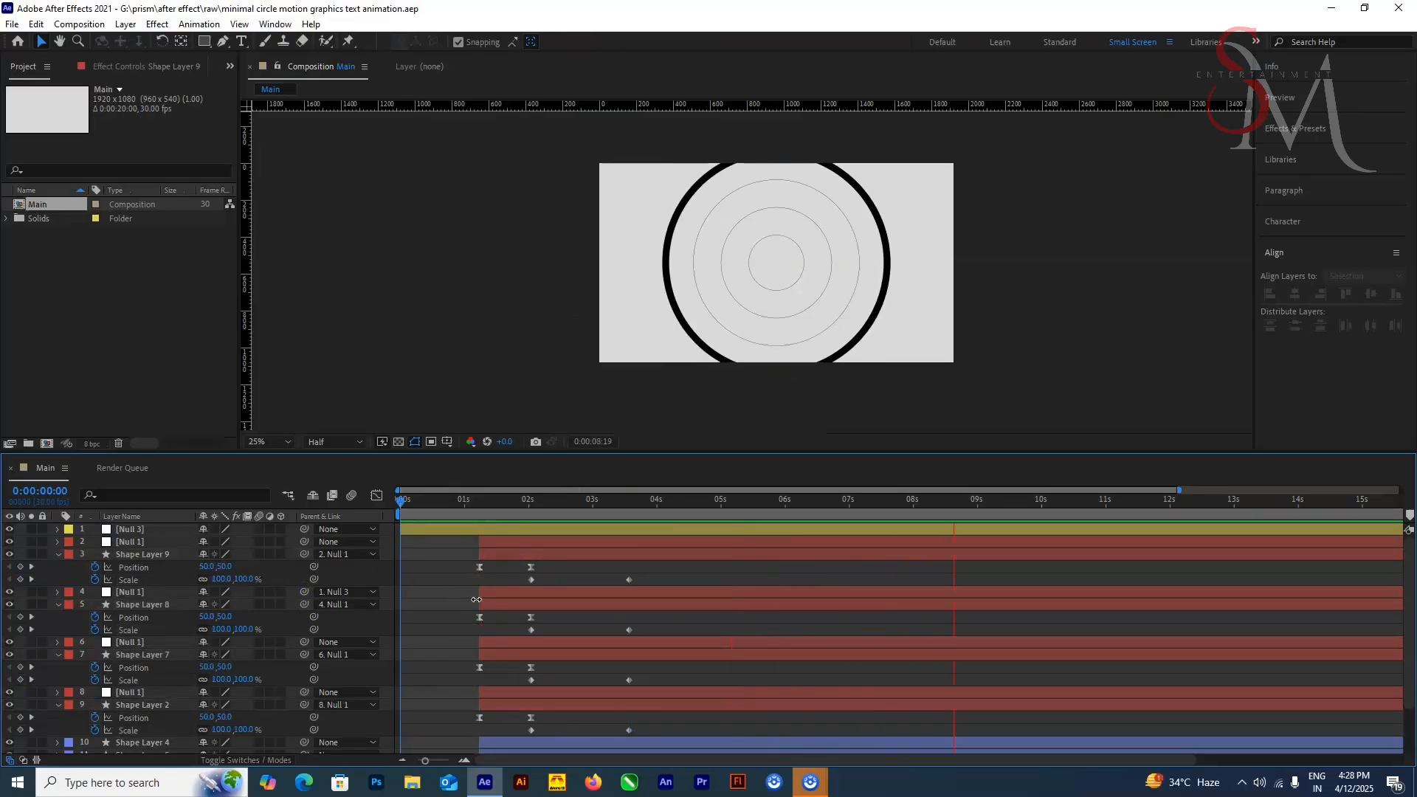
Step: Add a two-line text layer reading MOTION GRPHICS in the composition at 0:00:01:25
{"action": "scroll", "coordinate": [860, 347], "scroll_direction": "up", "scroll_amount": 2}
{"action": "key", "text": "ctrl+t"}
{"action": "left_click_drag", "start_coordinate": [400, 502], "coordinate": [518, 502]}
{"action": "left_click", "coordinate": [699, 232]}
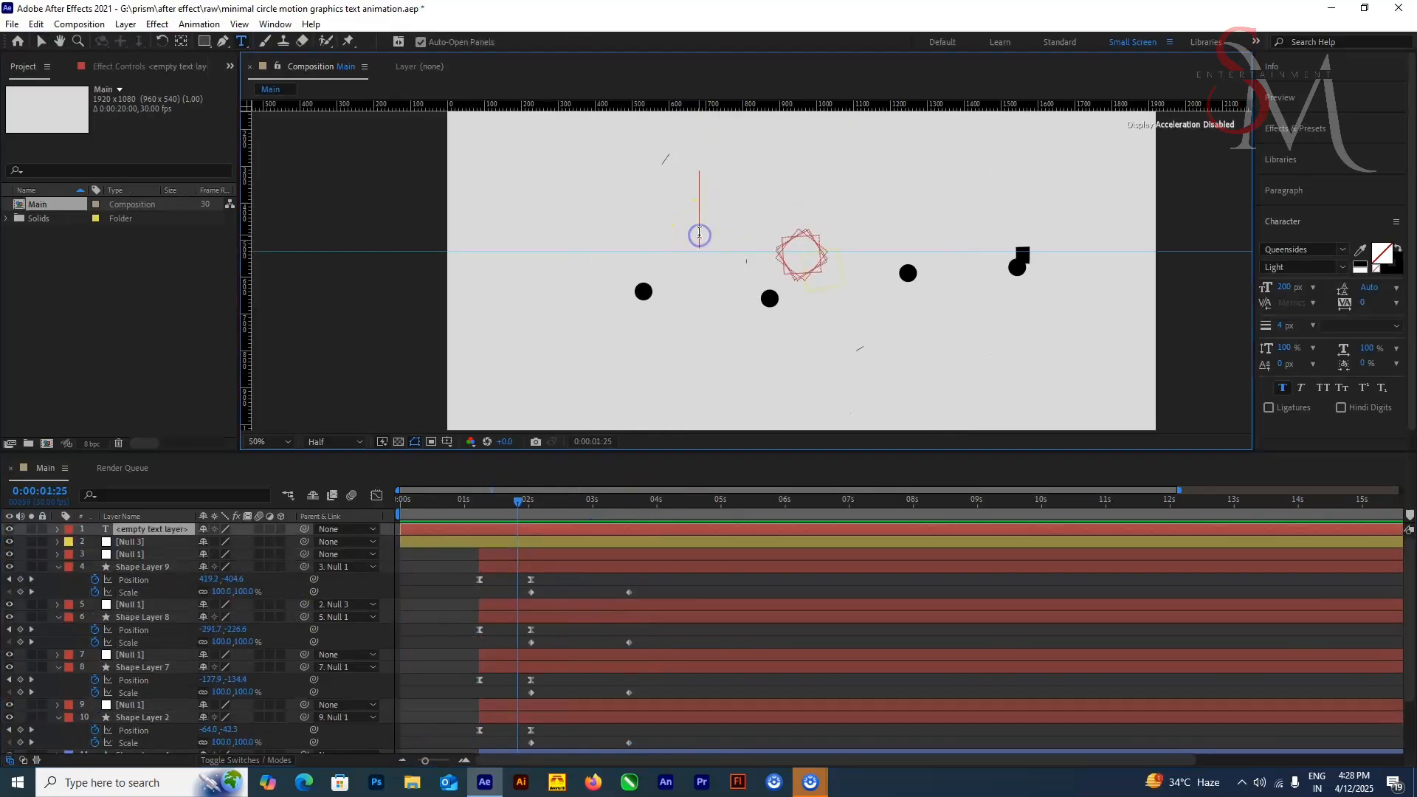
{"action": "type", "text": "MOTION"}
{"action": "key", "text": "Return"}
{"action": "type", "text": "GRASPHICS"}
Step: Format the text as 73 px Montserrat Black with a black fill and no stroke
{"action": "key", "text": "ctrl+a"}
{"action": "left_click", "coordinate": [1285, 287]}
{"action": "type", "text": "80"}
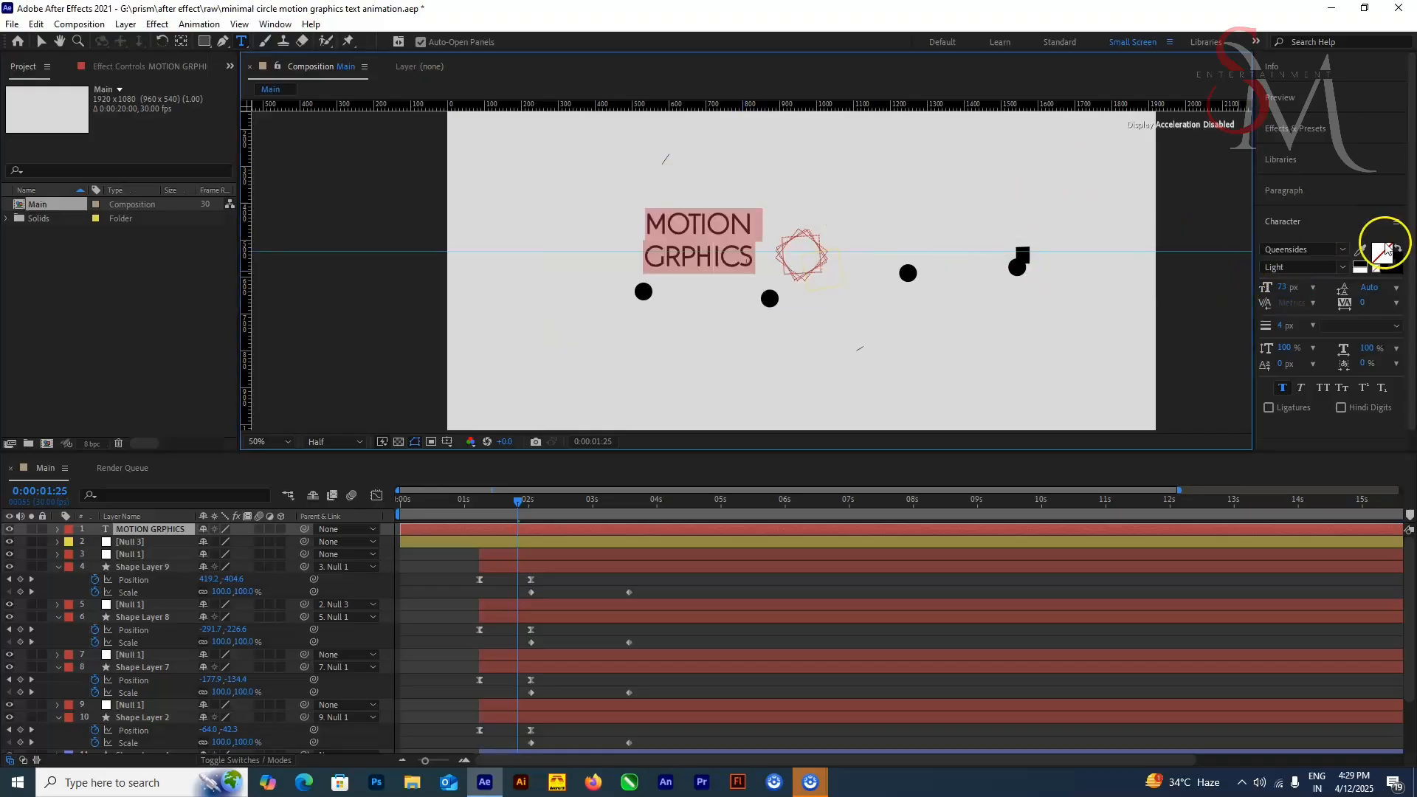
{"action": "left_click", "coordinate": [1382, 253]}
{"action": "key", "text": "Escape"}
{"action": "left_click", "coordinate": [1398, 249]}
{"action": "left_click", "coordinate": [1305, 249]}
{"action": "type", "text": "MON"}
{"action": "scroll", "coordinate": [1197, 496], "scroll_direction": "down", "scroll_amount": 4}
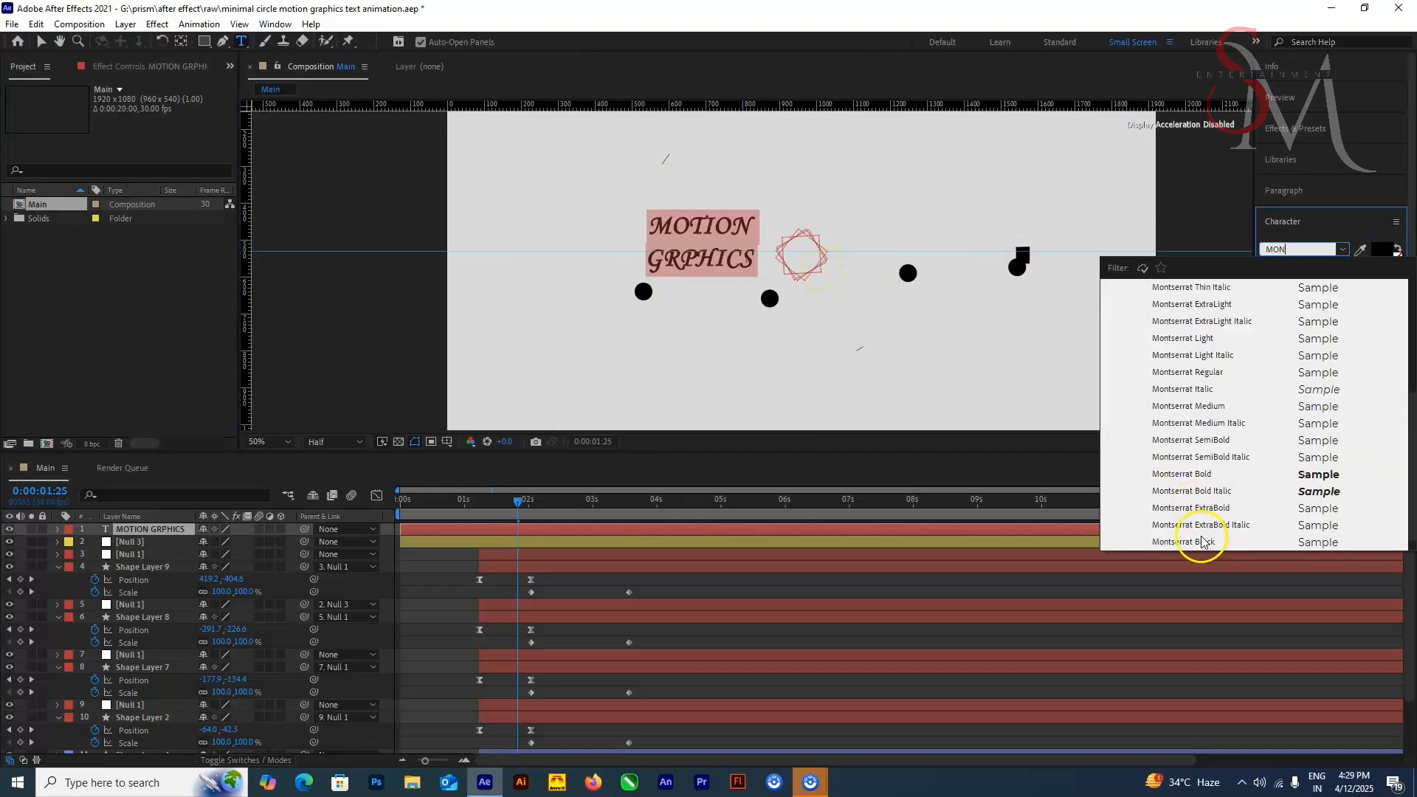
{"action": "left_click", "coordinate": [1200, 540]}
Step: Center the text layer in the composition, checking its placement at 0:00:02:08
{"action": "left_click_drag", "start_coordinate": [555, 498], "coordinate": [546, 607]}
{"action": "left_click", "coordinate": [41, 42]}
{"action": "key", "text": "comma"}
{"action": "key", "text": "comma"}
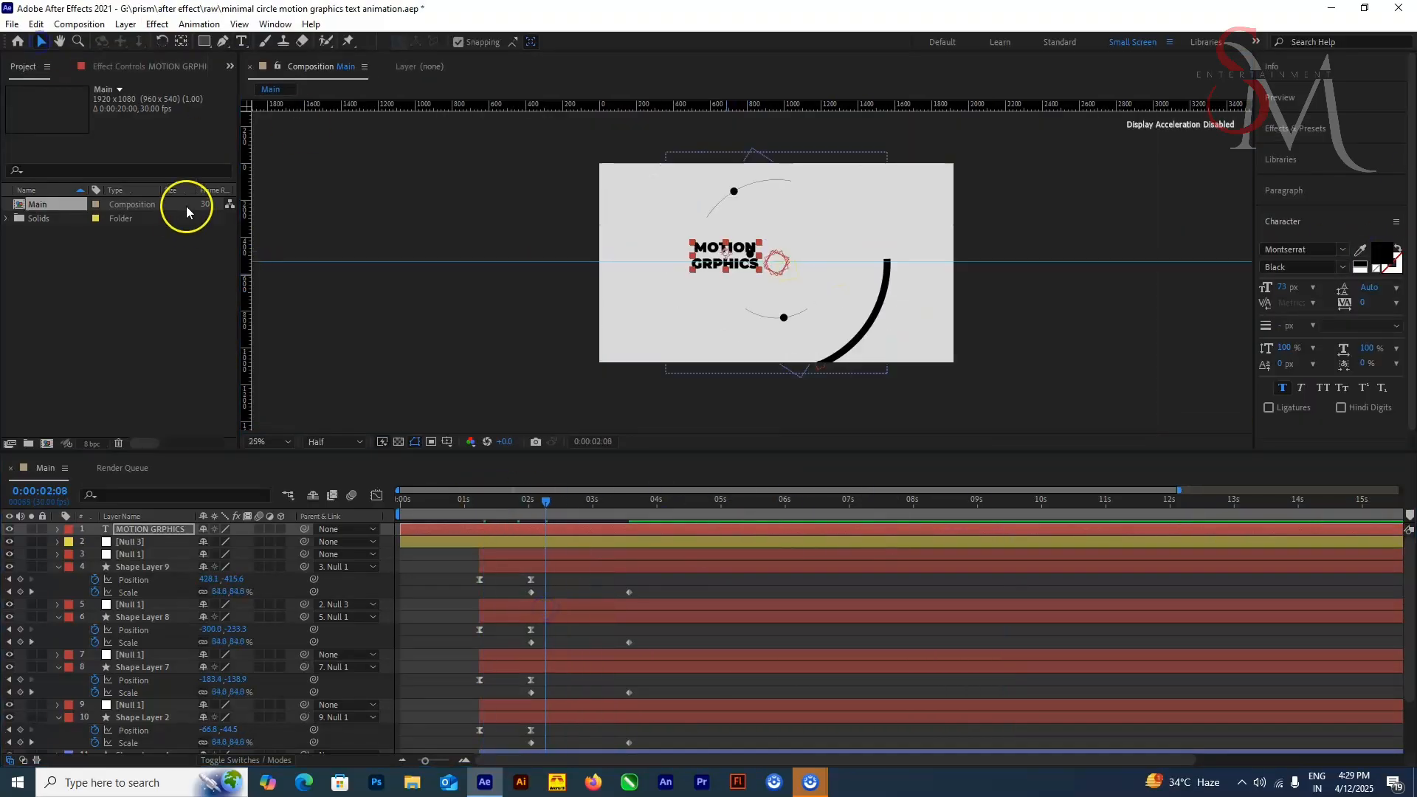
{"action": "left_click", "coordinate": [402, 214]}
{"action": "key", "text": "period"}
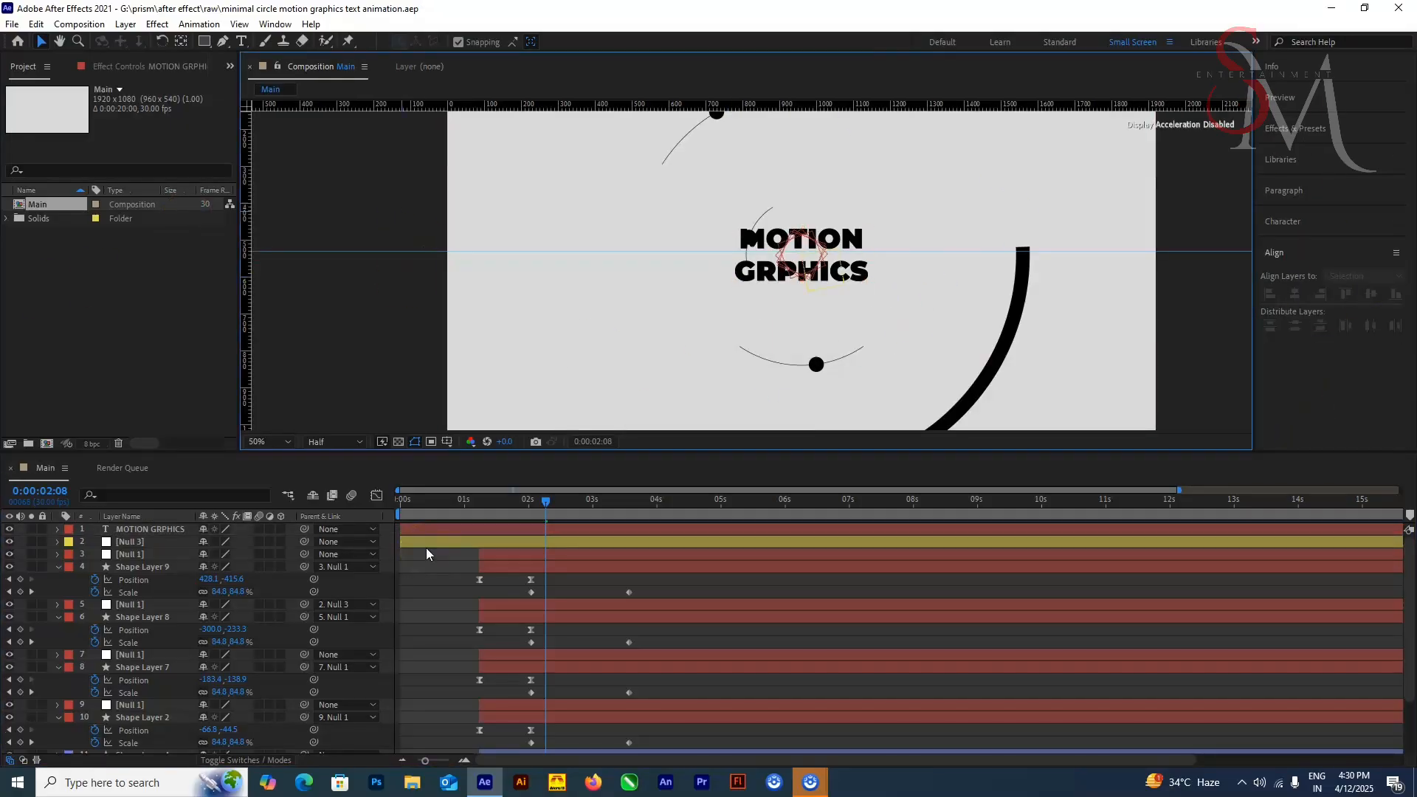
Step: Scale the MOTION GRPHICS text layer to 171% and preview the animation
{"action": "left_click", "coordinate": [150, 529]}
{"action": "key", "text": "s"}
{"action": "left_click_drag", "start_coordinate": [217, 542], "coordinate": [270, 541]}
{"action": "scroll", "coordinate": [812, 383], "scroll_direction": "down", "scroll_amount": 2}
{"action": "left_click", "coordinate": [769, 422]}
{"action": "scroll", "coordinate": [201, 709], "scroll_direction": "down", "scroll_amount": 3}
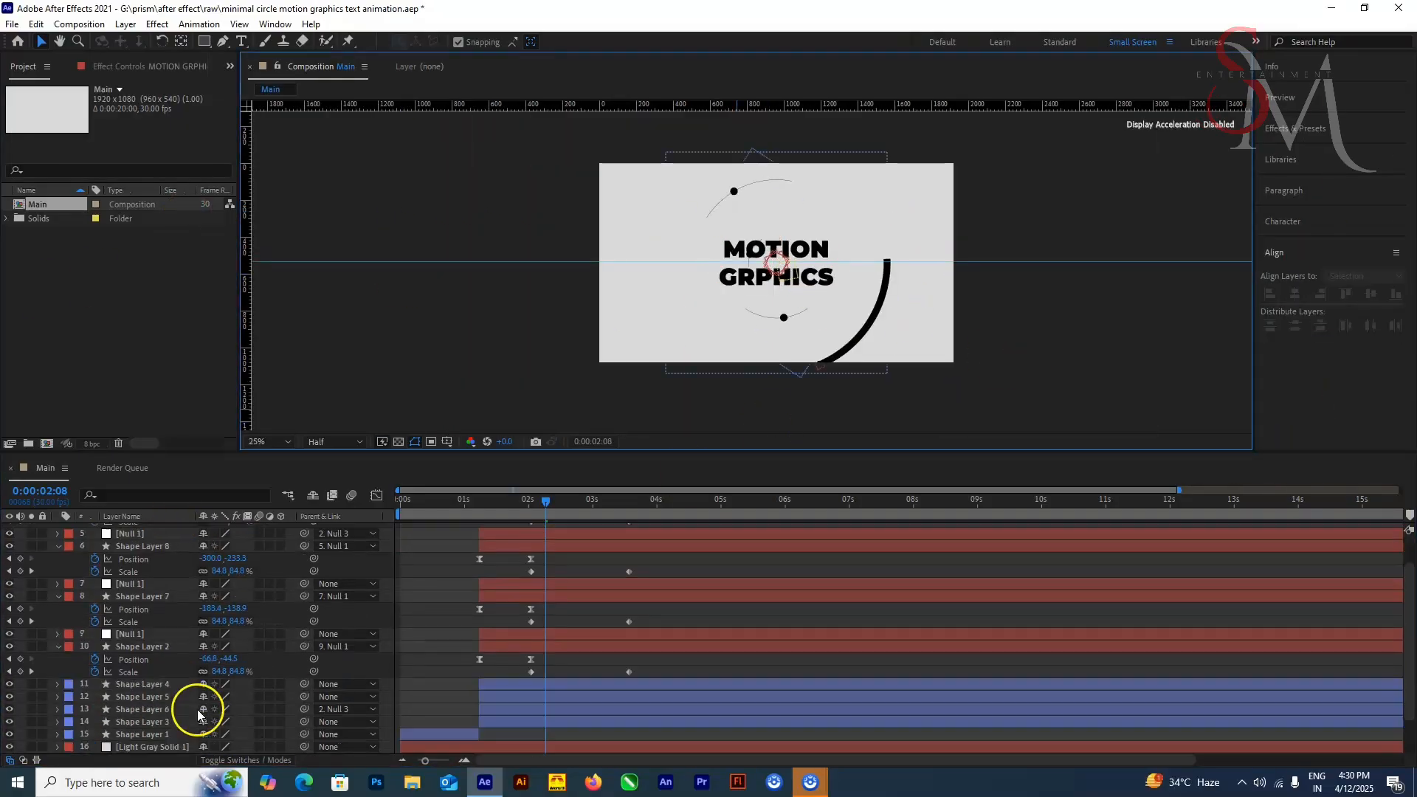
{"action": "left_click", "coordinate": [148, 646]}
{"action": "key", "text": "space"}
{"action": "key", "text": "space"}
Step: Thin the stroke of the outer circle on Shape Layer 3 to match the inner circles, checking at 0:00:05:00
{"action": "left_click", "coordinate": [600, 698]}
{"action": "left_click", "coordinate": [592, 648]}
{"action": "left_click", "coordinate": [587, 634]}
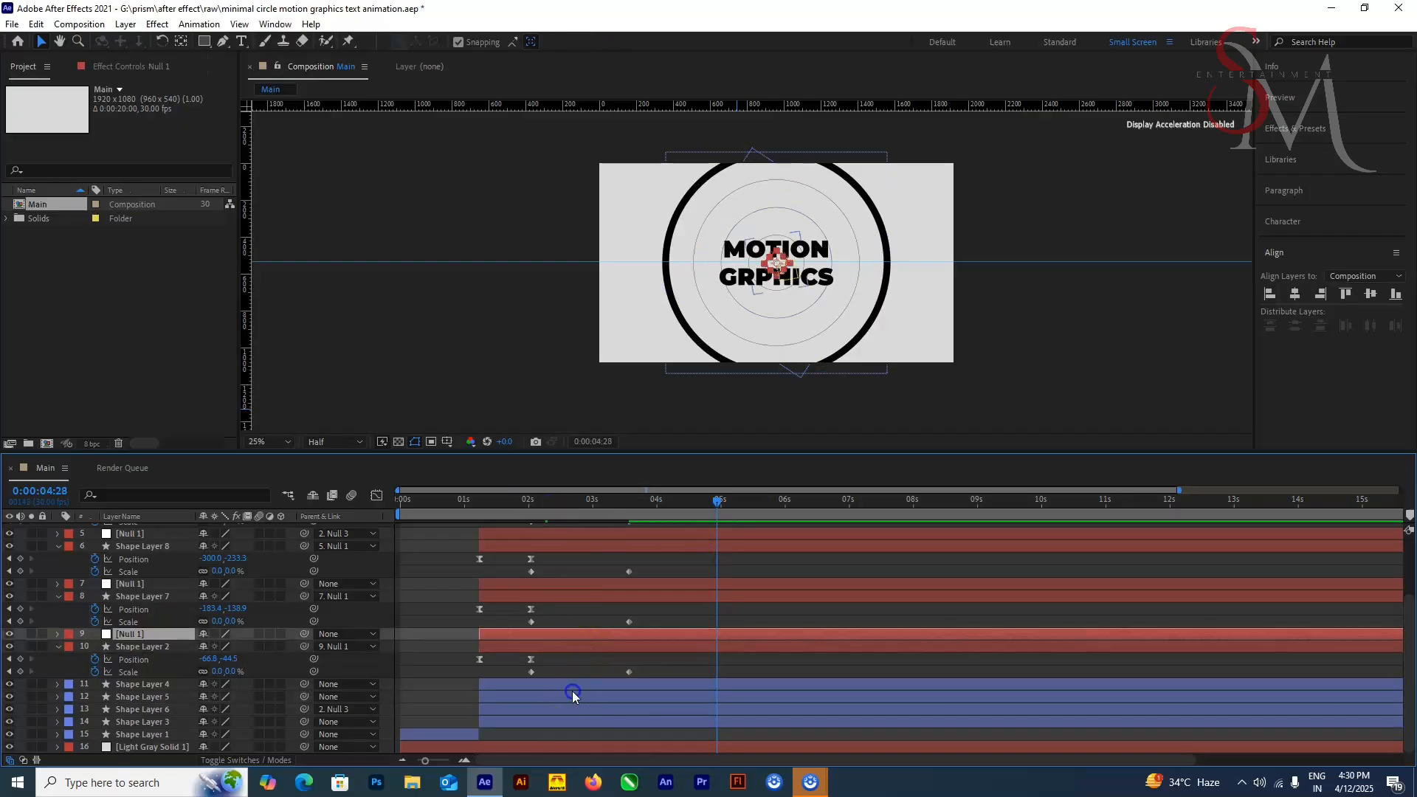
{"action": "left_click", "coordinate": [574, 696]}
{"action": "left_click", "coordinate": [576, 722]}
{"action": "left_click", "coordinate": [1364, 9]}
{"action": "key", "text": "ctrl+z"}
{"action": "double_click", "coordinate": [613, 72]}
{"action": "left_click", "coordinate": [632, 325]}
{"action": "scroll", "coordinate": [633, 324], "scroll_direction": "up", "scroll_amount": 2}
{"action": "left_click_drag", "start_coordinate": [716, 502], "coordinate": [721, 502]}
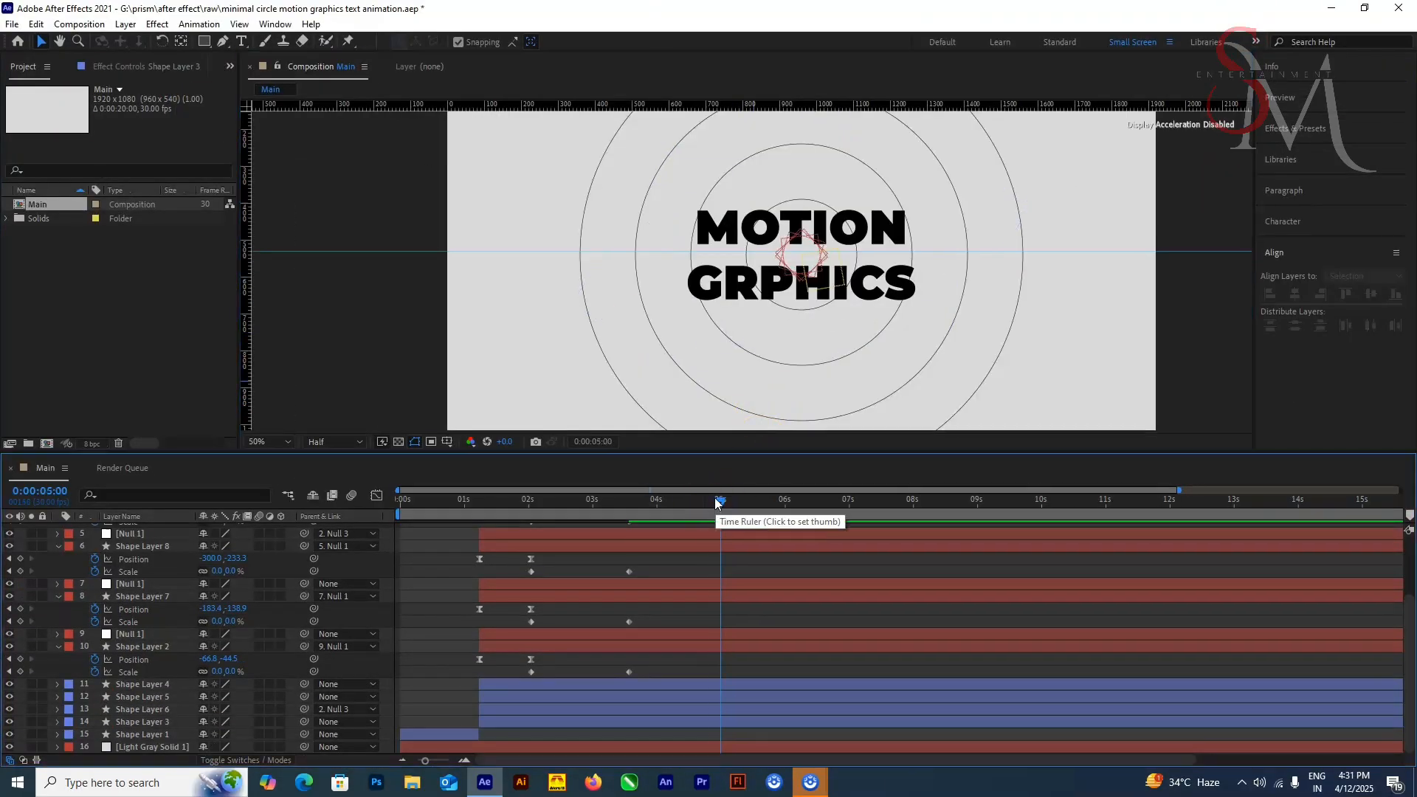
Step: Expand the MOTION GRPHICS text layer and add a Tracking animator to it
{"action": "scroll", "coordinate": [160, 633], "scroll_direction": "up", "scroll_amount": 3}
{"action": "left_click", "coordinate": [58, 530]}
{"action": "left_click", "coordinate": [289, 542]}
{"action": "left_click", "coordinate": [332, 436]}
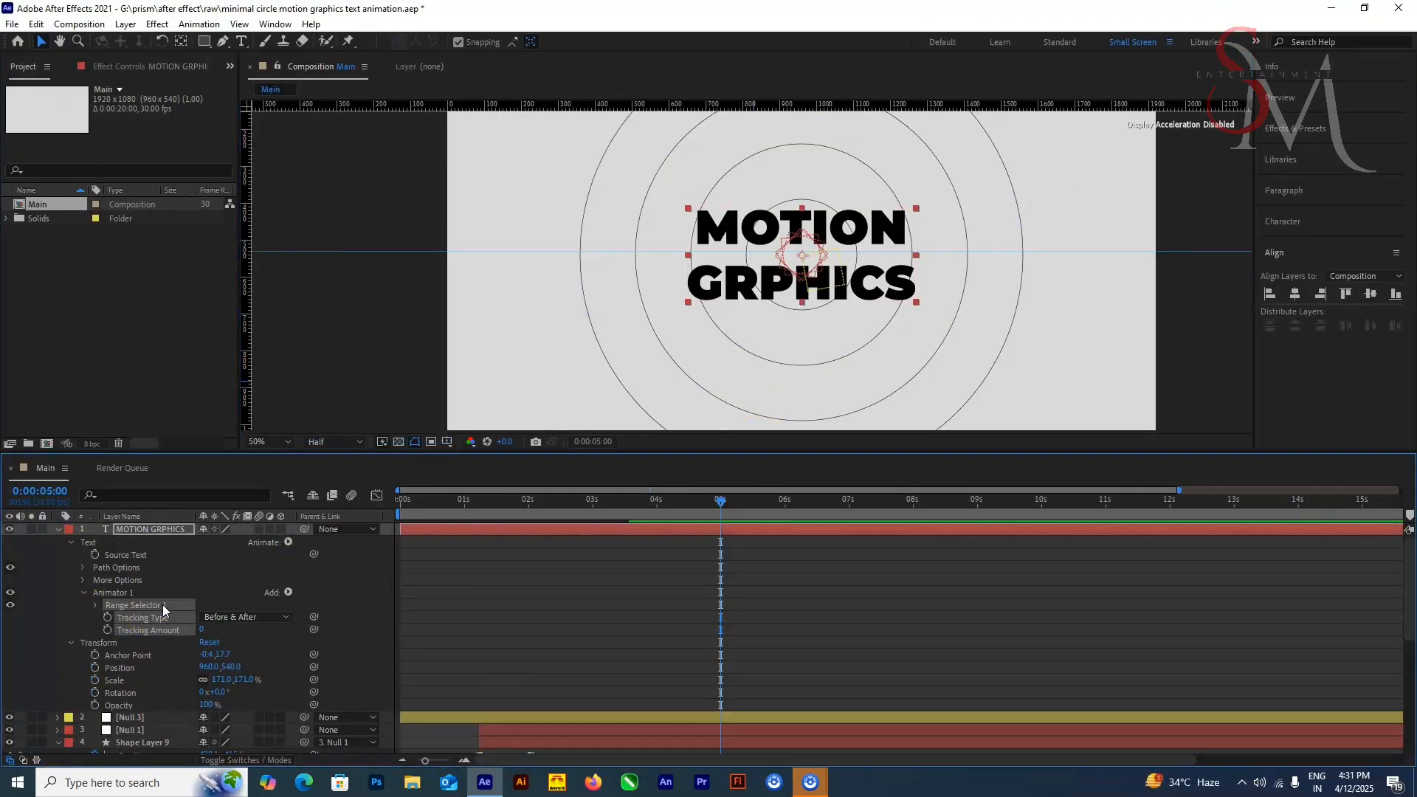
Step: Keyframe the text's Tracking Amount at -51 at 0:00:01:07 and 31 at 0:00:03:17
{"action": "scroll", "coordinate": [167, 599], "scroll_direction": "down", "scroll_amount": 2}
{"action": "left_click", "coordinate": [690, 667]}
{"action": "left_click_drag", "start_coordinate": [720, 502], "coordinate": [479, 502]}
{"action": "scroll", "coordinate": [174, 610], "scroll_direction": "up", "scroll_amount": 1}
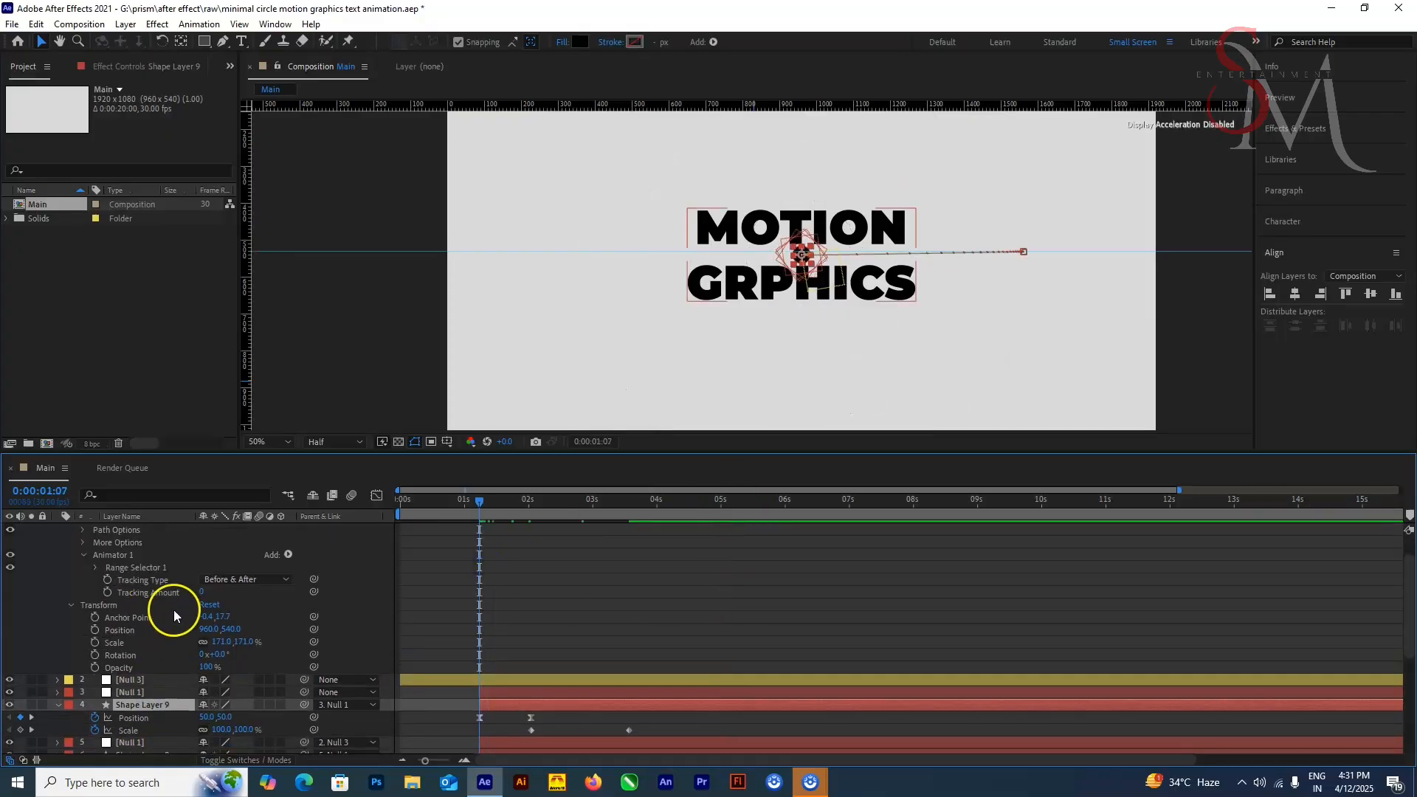
{"action": "left_click", "coordinate": [108, 592]}
{"action": "left_click_drag", "start_coordinate": [202, 592], "coordinate": [146, 592]}
{"action": "left_click", "coordinate": [204, 592]}
{"action": "type", "text": "-51"}
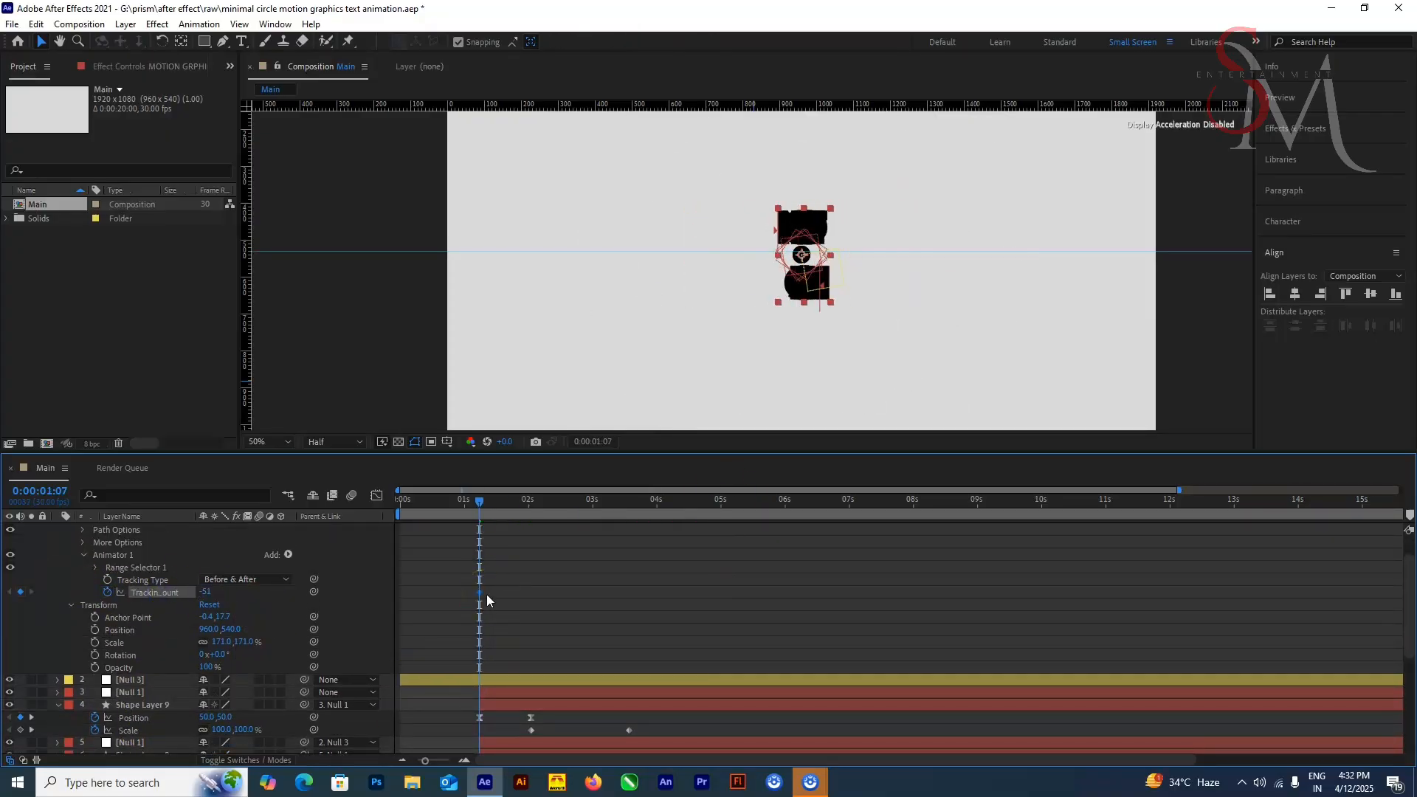
{"action": "left_click_drag", "start_coordinate": [482, 507], "coordinate": [629, 506]}
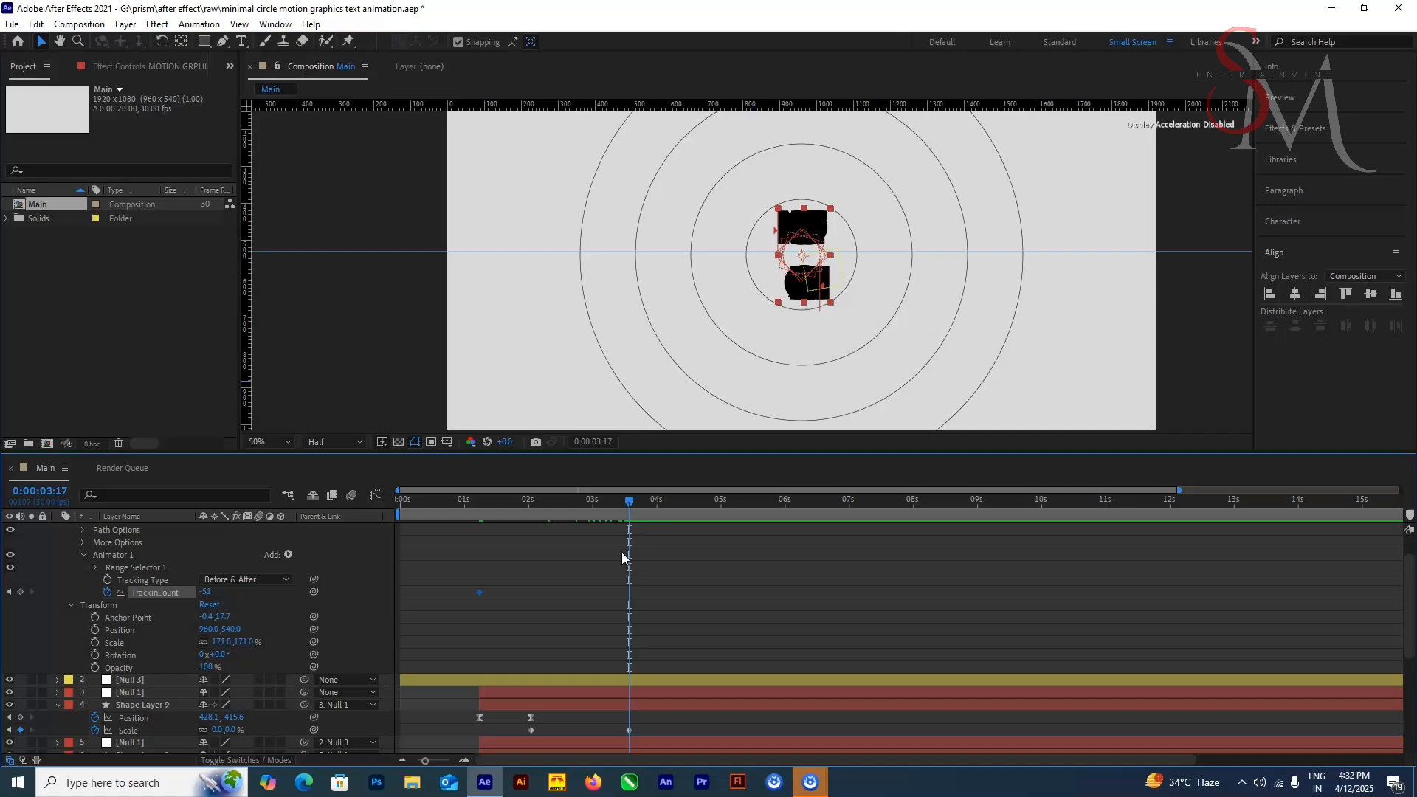
{"action": "left_click_drag", "start_coordinate": [205, 592], "coordinate": [280, 587]}
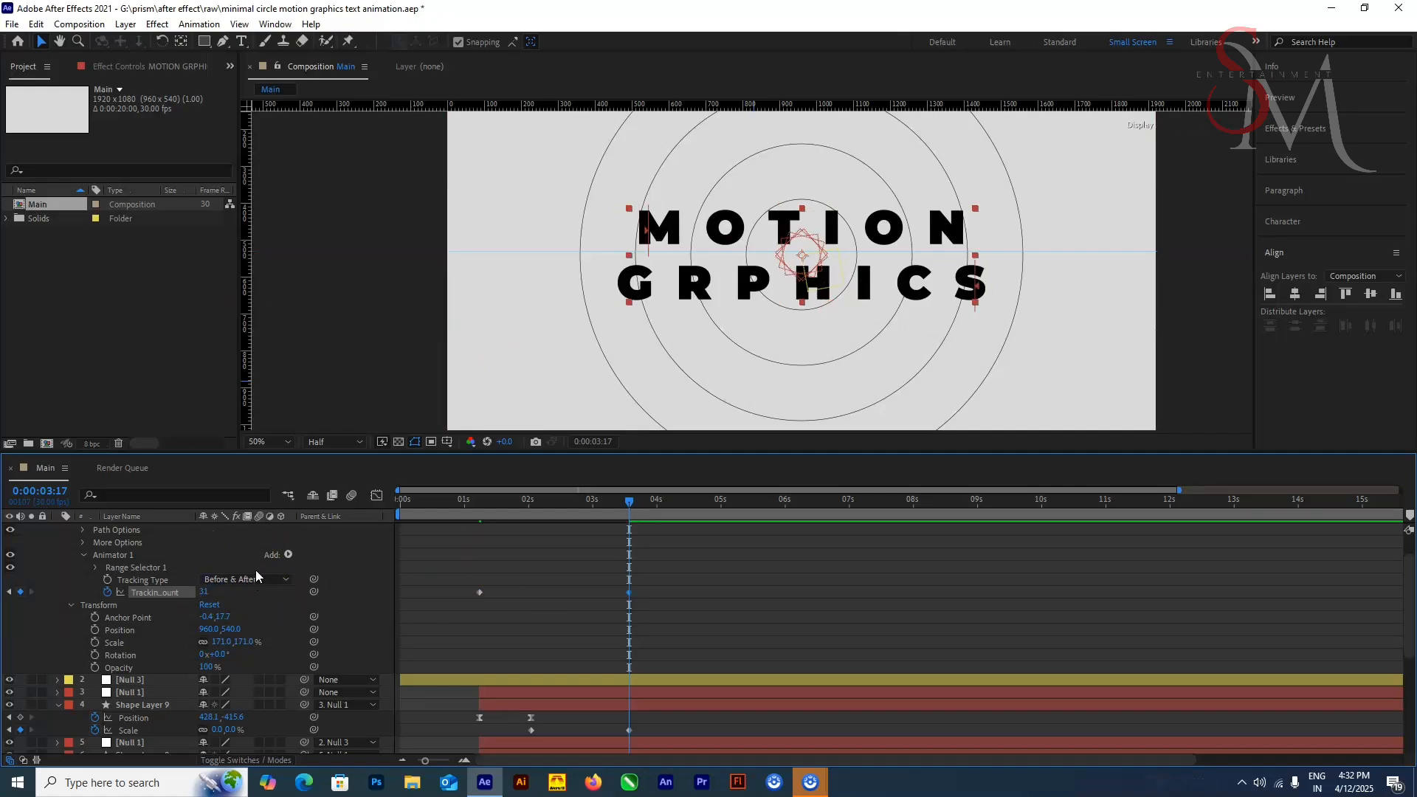
Step: Apply Easy Ease to both Tracking Amount keyframes and reshape their speed curve in the Graph Editor
{"action": "left_click_drag", "start_coordinate": [671, 561], "coordinate": [443, 620]}
{"action": "key", "text": "F9"}
{"action": "left_click", "coordinate": [377, 495]}
{"action": "left_click_drag", "start_coordinate": [529, 718], "coordinate": [622, 720]}
{"action": "left_click", "coordinate": [376, 495]}
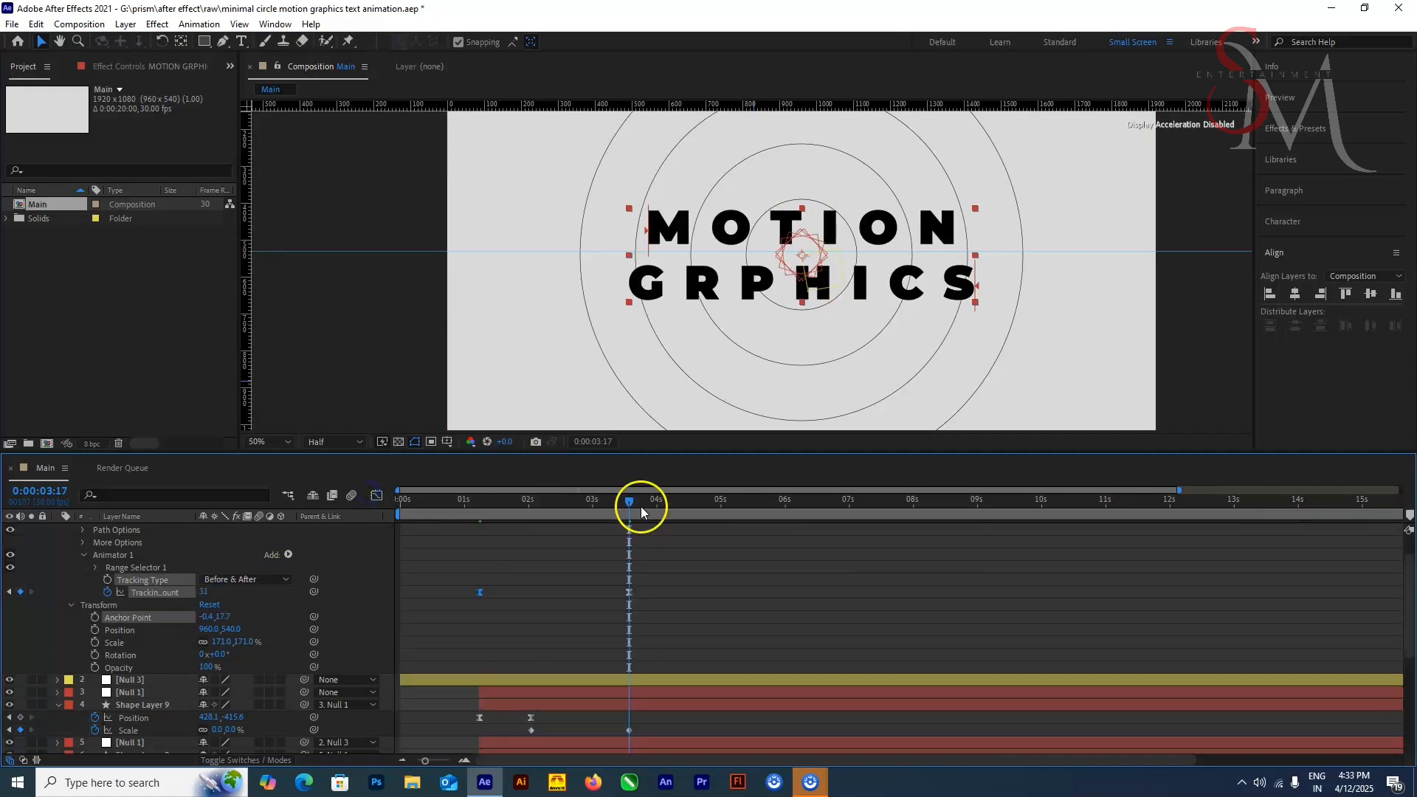
Step: Preview the text's tracking animation from the start of the composition
{"action": "left_click_drag", "start_coordinate": [631, 504], "coordinate": [399, 504]}
{"action": "key", "text": "space"}
Step: Trim the start of the MOTION GRPHICS layer to 0:00:01:07 and preview the animation from the beginning
{"action": "key", "text": "space"}
{"action": "scroll", "coordinate": [263, 622], "scroll_direction": "up", "scroll_amount": 1}
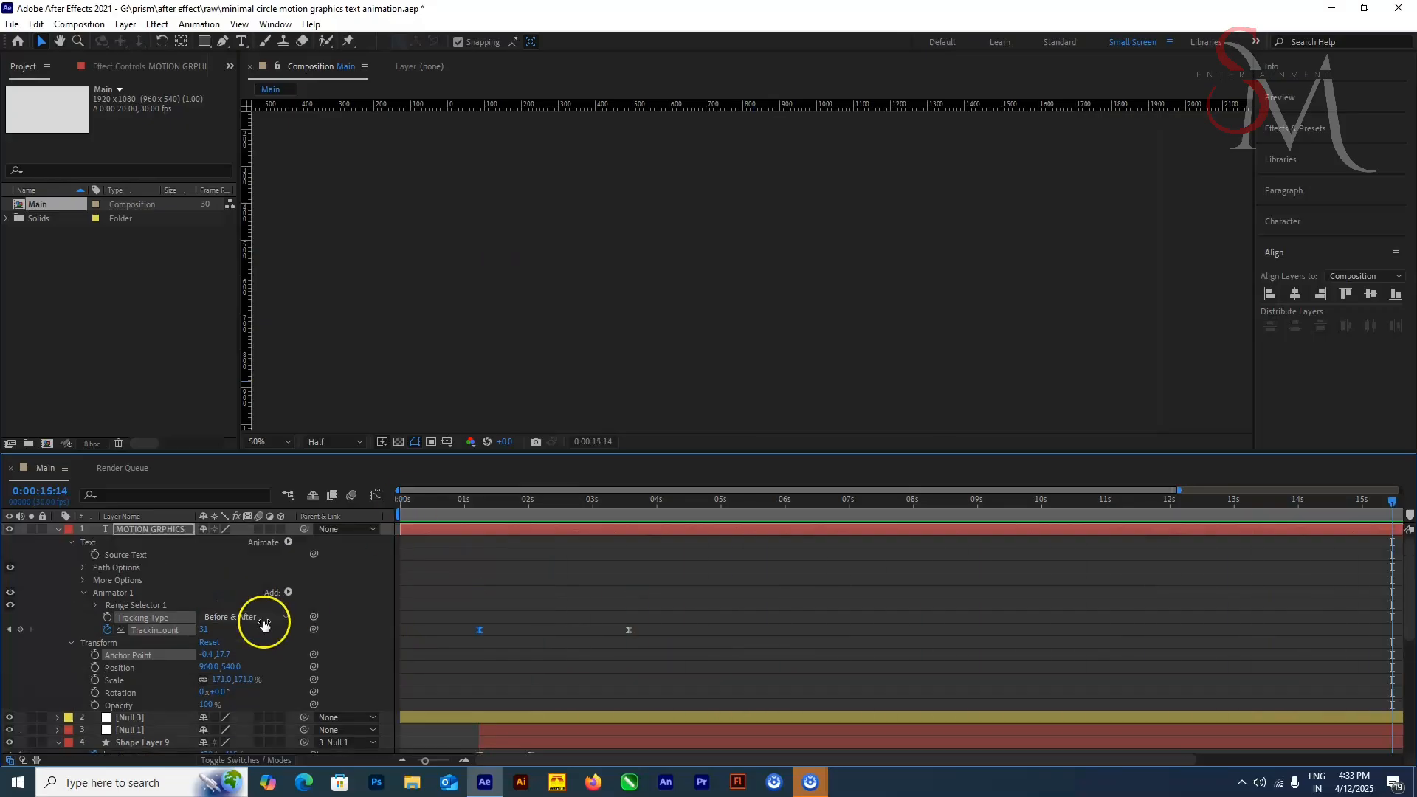
{"action": "left_click", "coordinate": [58, 529]}
{"action": "left_click_drag", "start_coordinate": [576, 504], "coordinate": [522, 529]}
{"action": "left_click_drag", "start_coordinate": [480, 504], "coordinate": [400, 510]}
{"action": "key", "text": "space"}
{"action": "key", "text": "u"}
{"action": "left_click_drag", "start_coordinate": [728, 538], "coordinate": [480, 543]}
{"action": "key", "text": "space"}
Step: Set the text layer's Rotation keyframe at 0:00:02:01 to 78°, ending at 0° on the 0:00:03:17 keyframe
{"action": "left_click_drag", "start_coordinate": [400, 506], "coordinate": [530, 539]}
{"action": "key", "text": "r"}
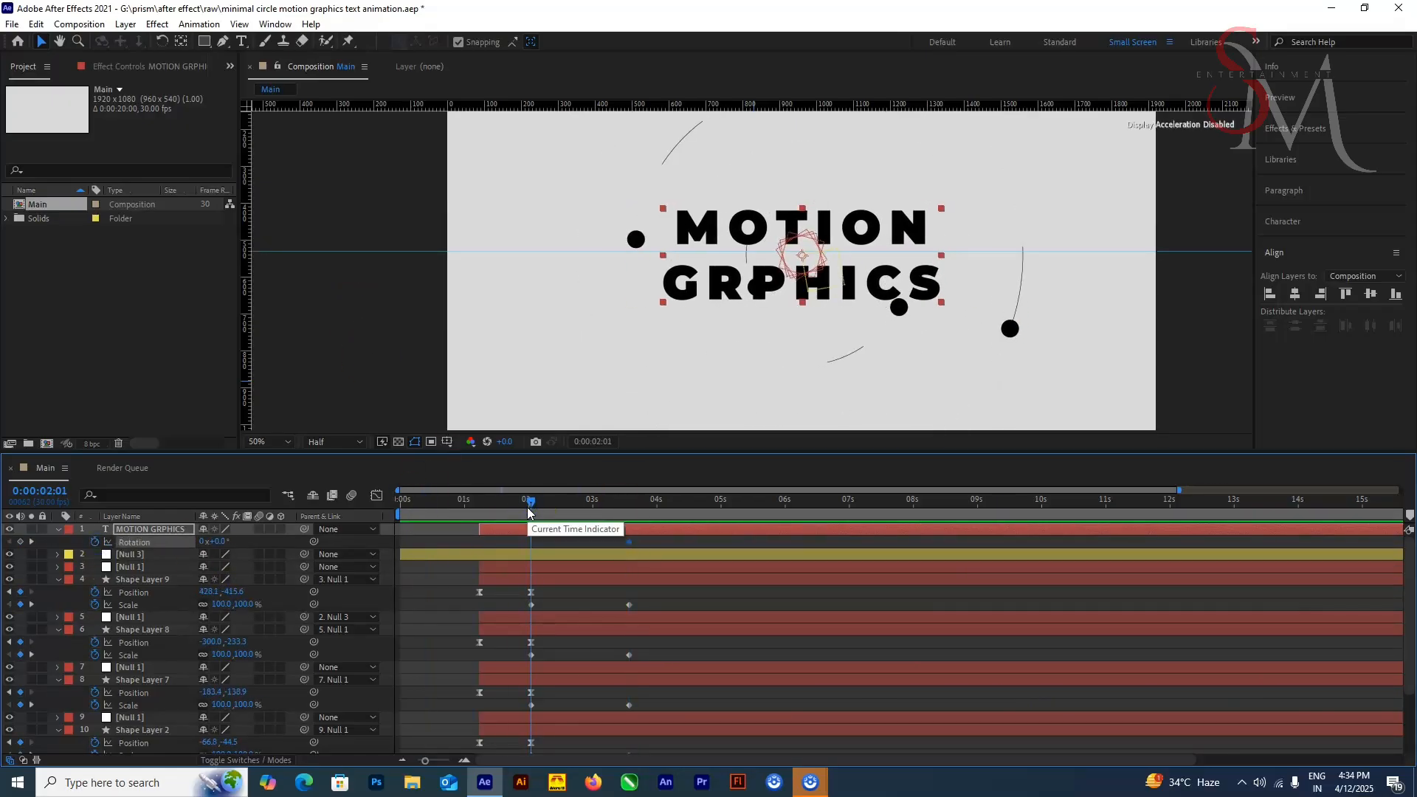
{"action": "left_click_drag", "start_coordinate": [219, 542], "coordinate": [289, 558]}
Step: Duplicate the MOTION GRPHICS text layer twice
{"action": "key", "text": "ctrl+d"}
{"action": "key", "text": "ctrl+d"}
{"action": "key", "text": "ctrl+z"}
{"action": "key", "text": "ctrl+z"}
{"action": "key", "text": "ctrl+d"}
Step: Preview the three rotating text copies from the start of the composition
{"action": "left_click_drag", "start_coordinate": [530, 502], "coordinate": [400, 502]}
{"action": "key", "text": "space"}
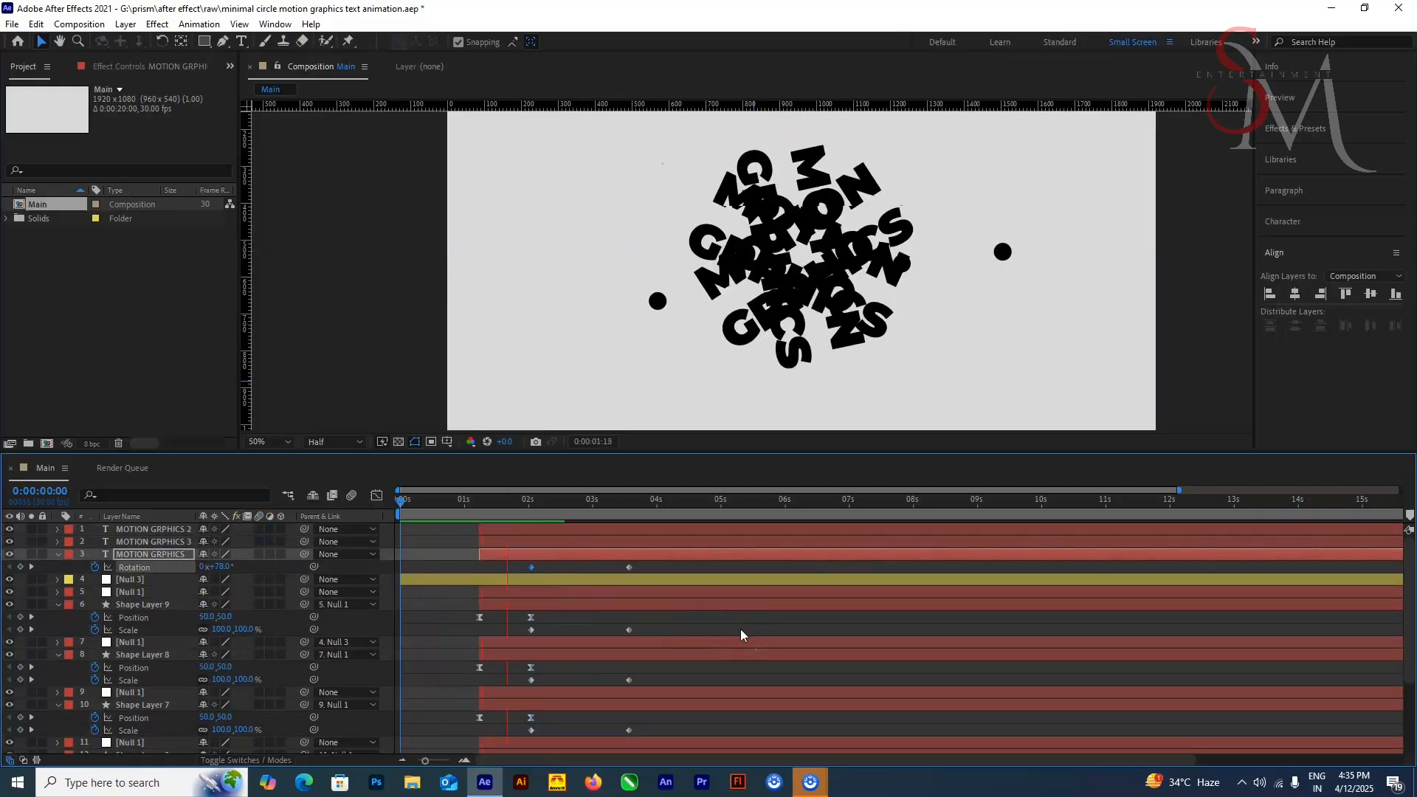
{"action": "scroll", "coordinate": [729, 410], "scroll_direction": "down", "scroll_amount": 3}
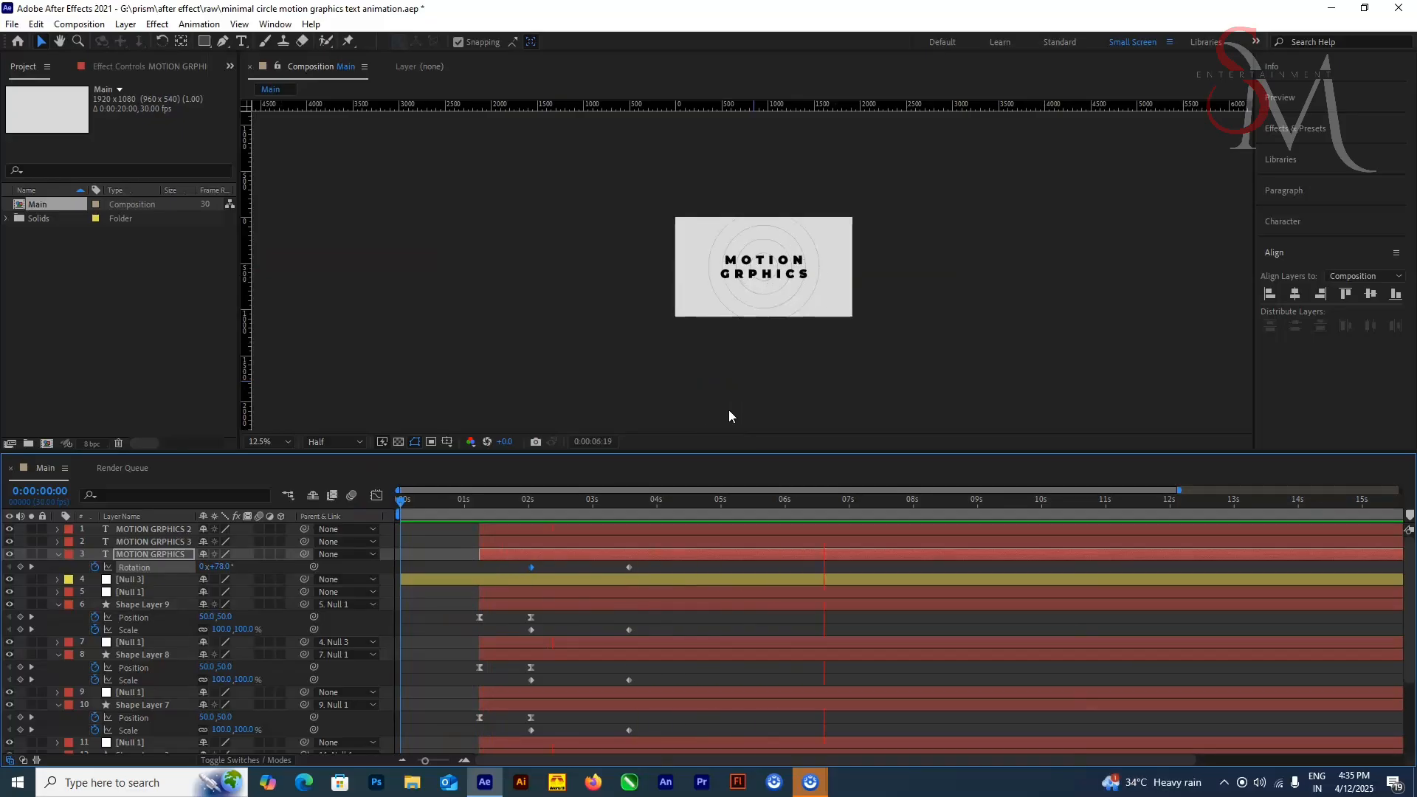
Step: Solo the original MOTION GRPHICS layer and set its Rotation keyframe at 0:00:02:01 to 298°
{"action": "left_click_drag", "start_coordinate": [400, 502], "coordinate": [530, 526]}
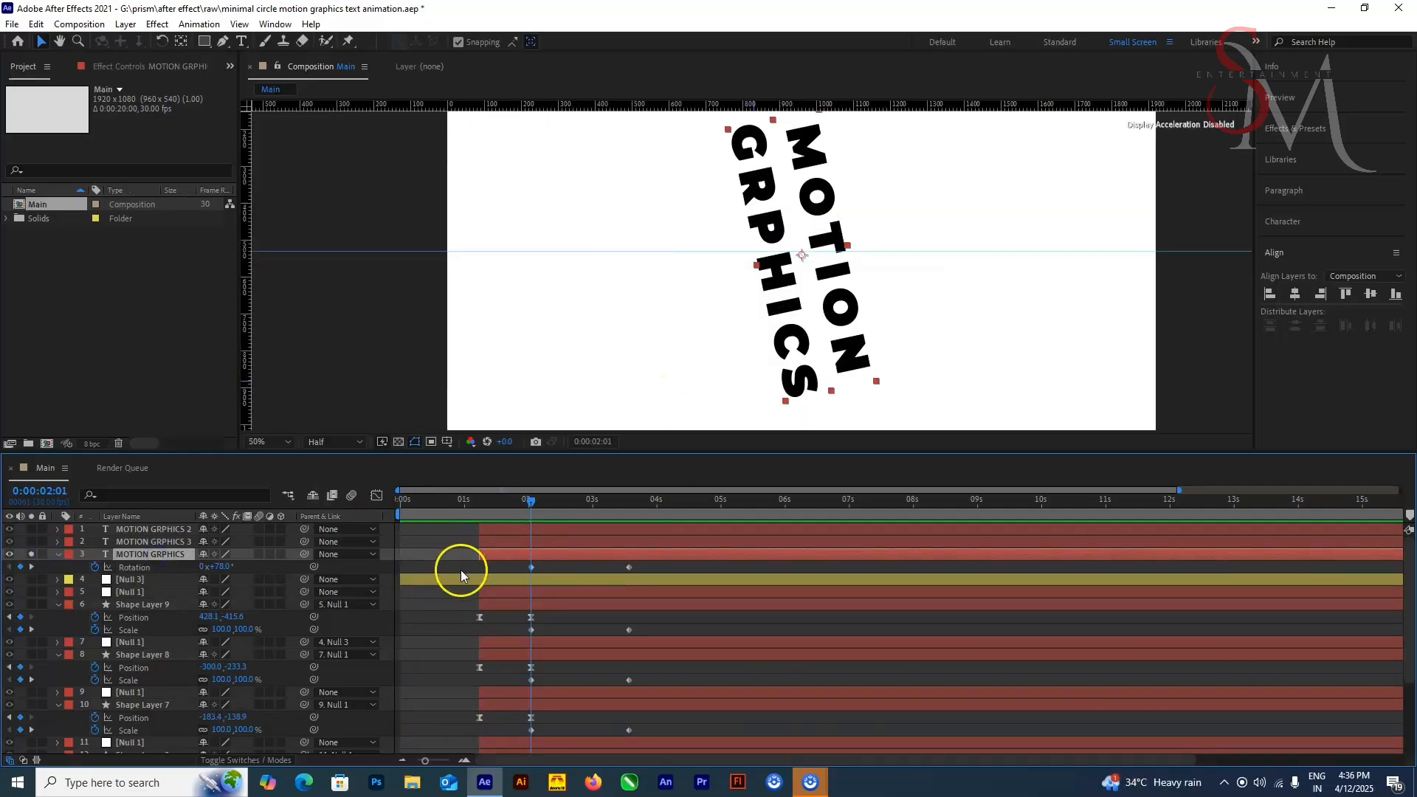
{"action": "scroll", "coordinate": [22, 647], "scroll_direction": "down", "scroll_amount": 3}
{"action": "scroll", "coordinate": [378, 703], "scroll_direction": "up", "scroll_amount": 1}
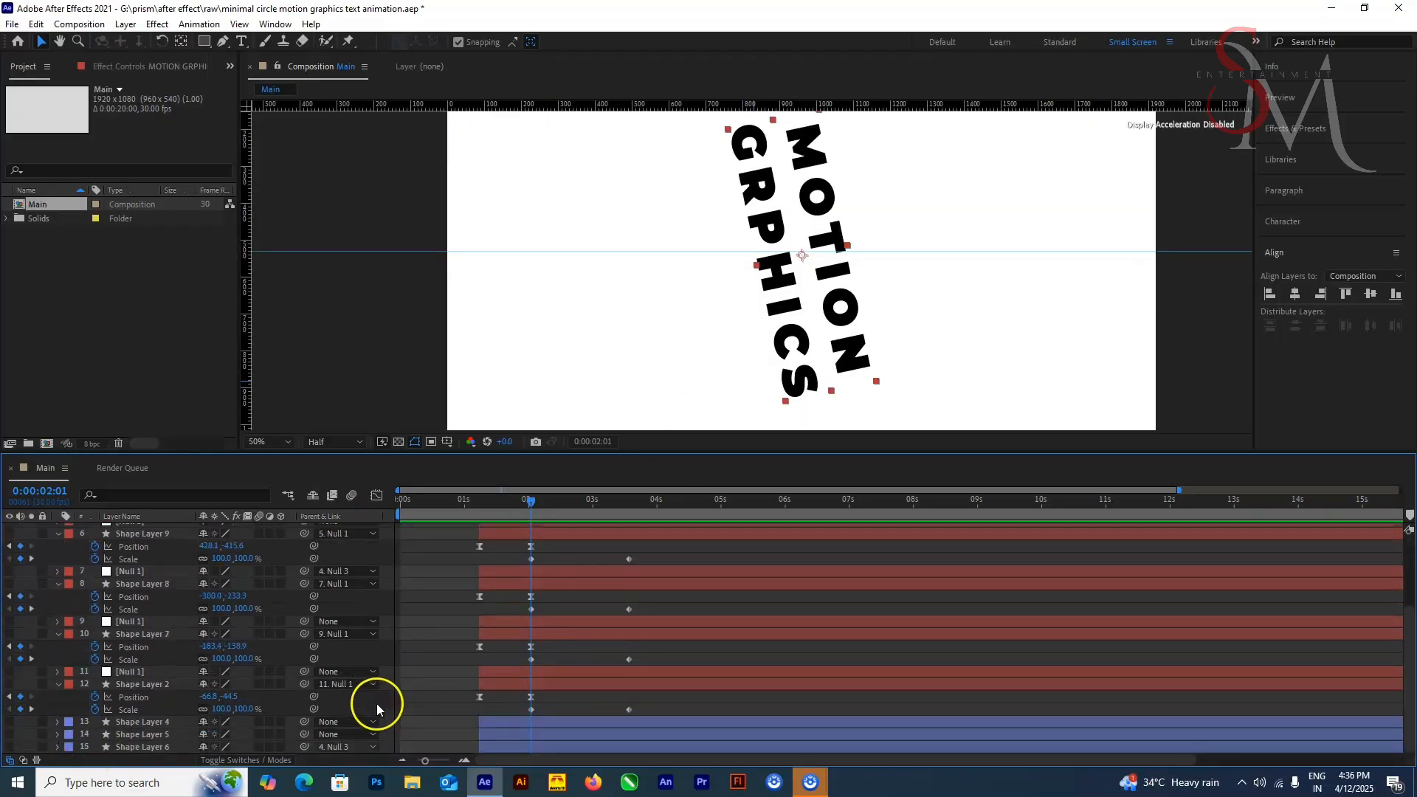
{"action": "scroll", "coordinate": [377, 703], "scroll_direction": "up", "scroll_amount": 2}
{"action": "key", "text": "comma"}
{"action": "key", "text": "comma"}
{"action": "left_click_drag", "start_coordinate": [223, 570], "coordinate": [385, 569]}
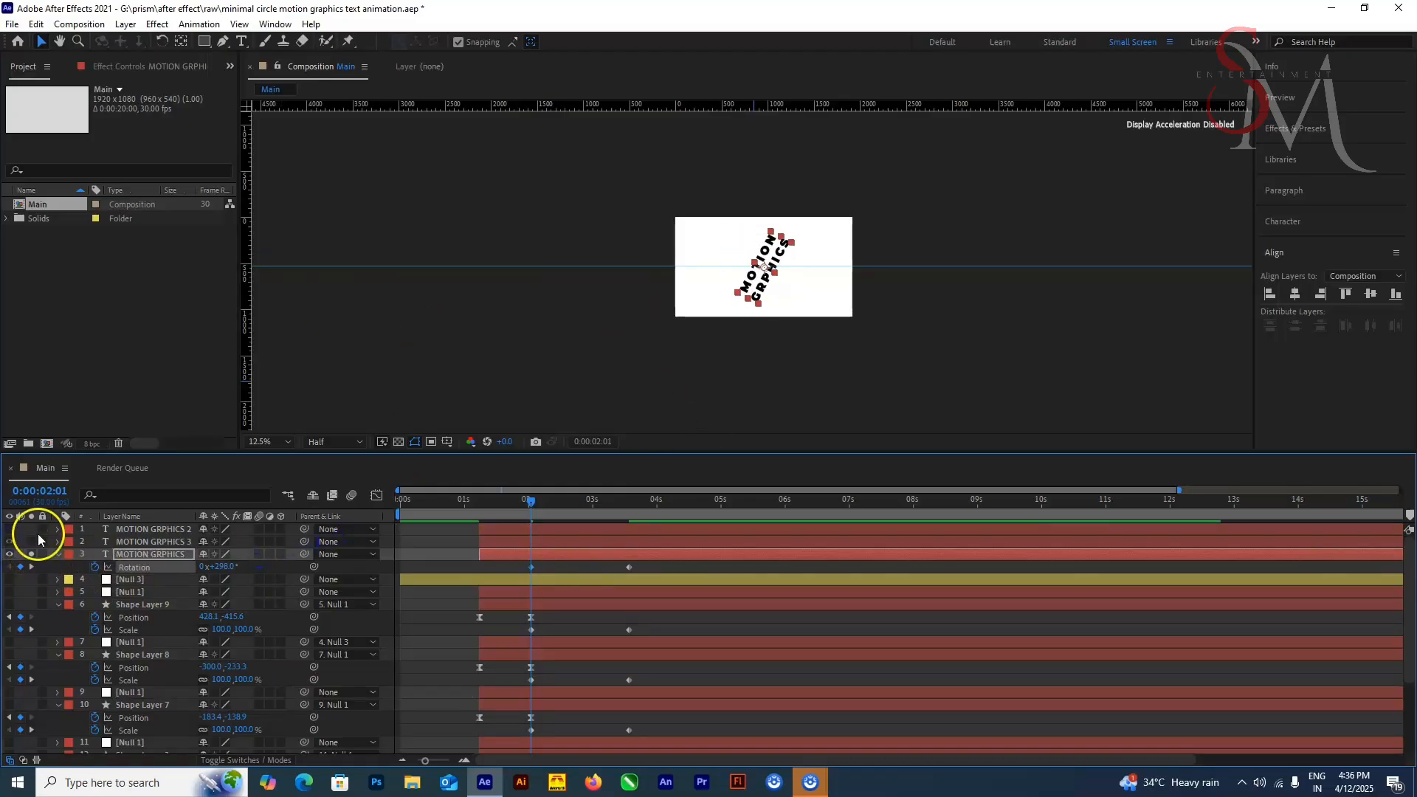
Step: Reveal the keyframes of both text copies and set Rotation to 5° on MOTION GRPHICS 3 and 64° on MOTION GRPHICS 2
{"action": "left_click_drag", "start_coordinate": [31, 541], "coordinate": [31, 529]}
{"action": "left_click", "coordinate": [152, 543]}
{"action": "key", "text": "u"}
{"action": "left_click_drag", "start_coordinate": [221, 555], "coordinate": [246, 532]}
{"action": "left_click", "coordinate": [153, 530]}
{"action": "key", "text": "u"}
{"action": "left_click_drag", "start_coordinate": [8, 529], "coordinate": [9, 554]}
{"action": "left_click", "coordinate": [151, 579]}
{"action": "scroll", "coordinate": [733, 317], "scroll_direction": "up", "scroll_amount": 2}
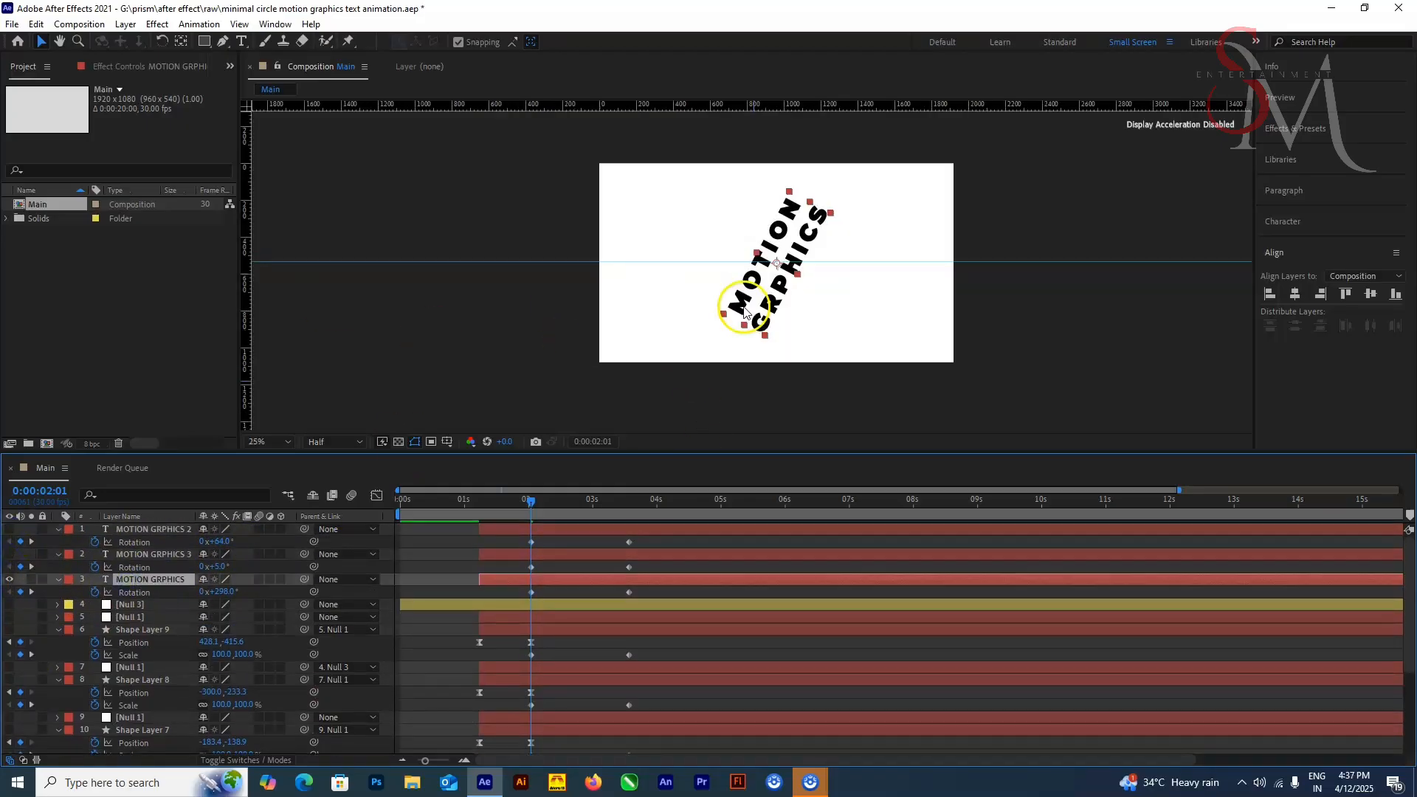
Step: Set the starting Rotation to 273° on the original text, -18° on copy 3 and 38° on copy 2, and solo the original
{"action": "mouse_move", "coordinate": [225, 592]}
{"action": "left_mouse_down"}
{"action": "mouse_move", "coordinate": [208, 591]}
{"action": "mouse_move", "coordinate": [222, 543]}
{"action": "mouse_move", "coordinate": [201, 543]}
{"action": "left_mouse_up"}
{"action": "left_click", "coordinate": [9, 555]}
{"action": "left_click", "coordinate": [9, 530]}
{"action": "left_click", "coordinate": [31, 580]}
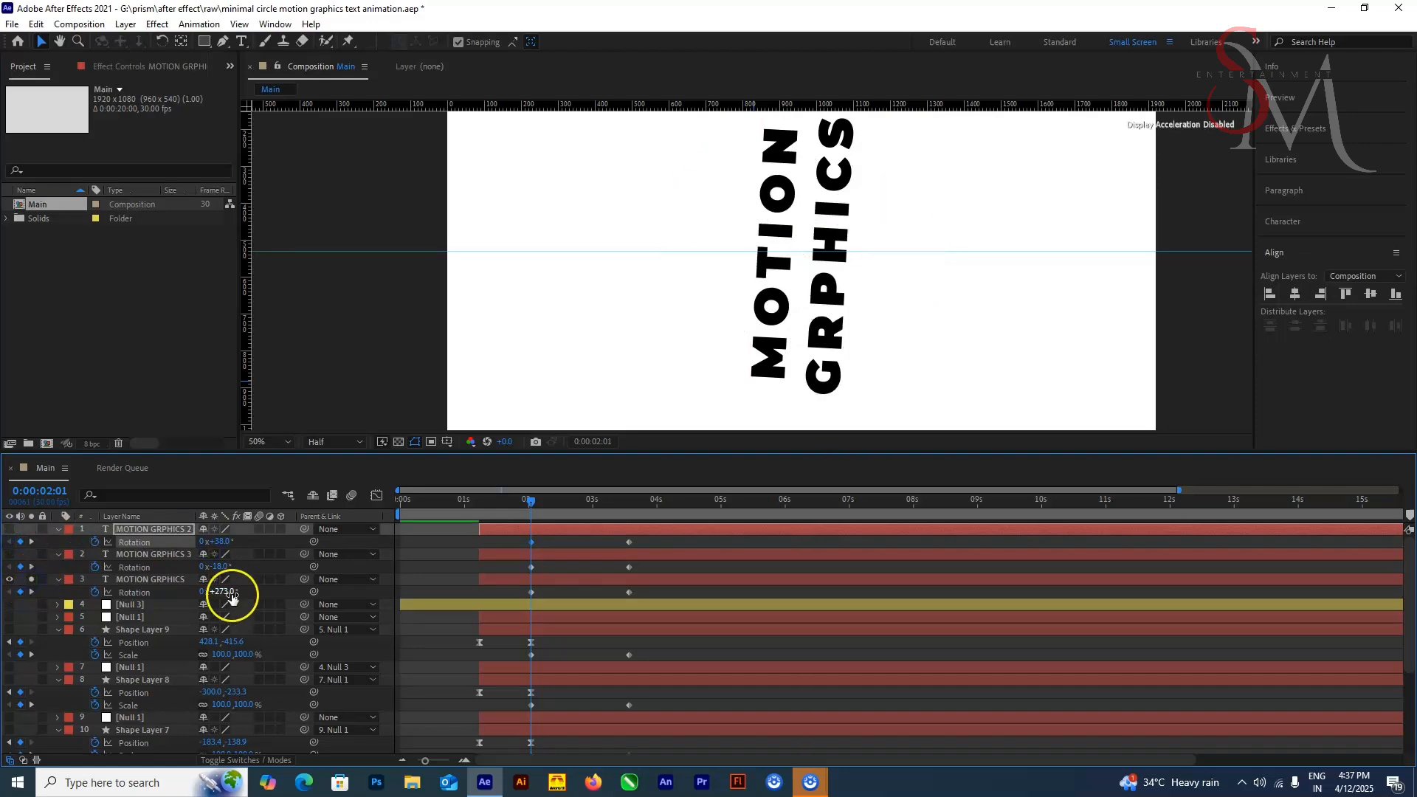
Step: Draw rectangular masks around the M and around the H of the original text layer
{"action": "left_click", "coordinate": [151, 580]}
{"action": "key", "text": "q"}
{"action": "mouse_move", "coordinate": [733, 332]}
{"action": "left_mouse_down"}
{"action": "mouse_move", "coordinate": [791, 380]}
{"action": "mouse_move", "coordinate": [801, 345]}
{"action": "left_mouse_up"}
{"action": "key", "text": "v"}
{"action": "key", "text": "comma"}
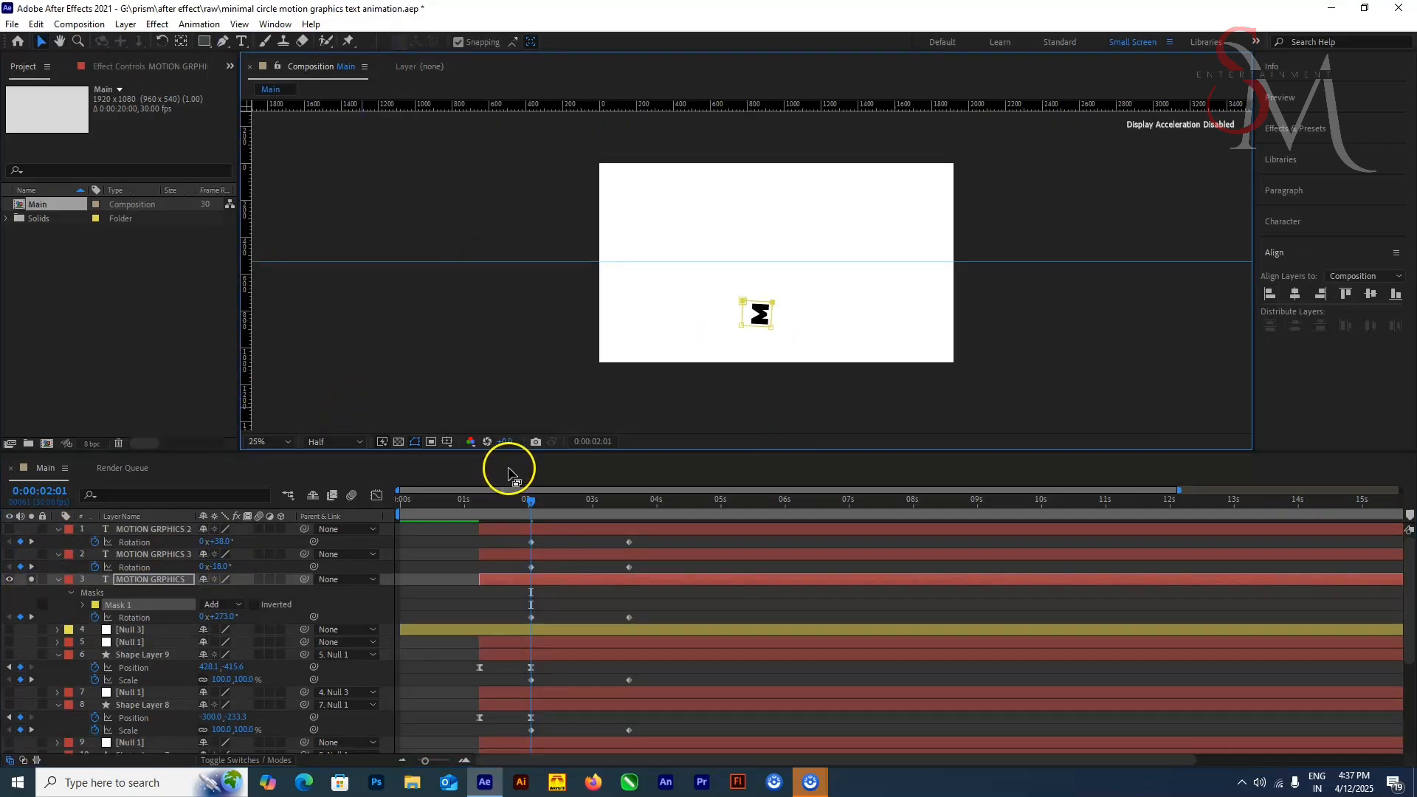
{"action": "key", "text": "period"}
{"action": "key", "text": "q"}
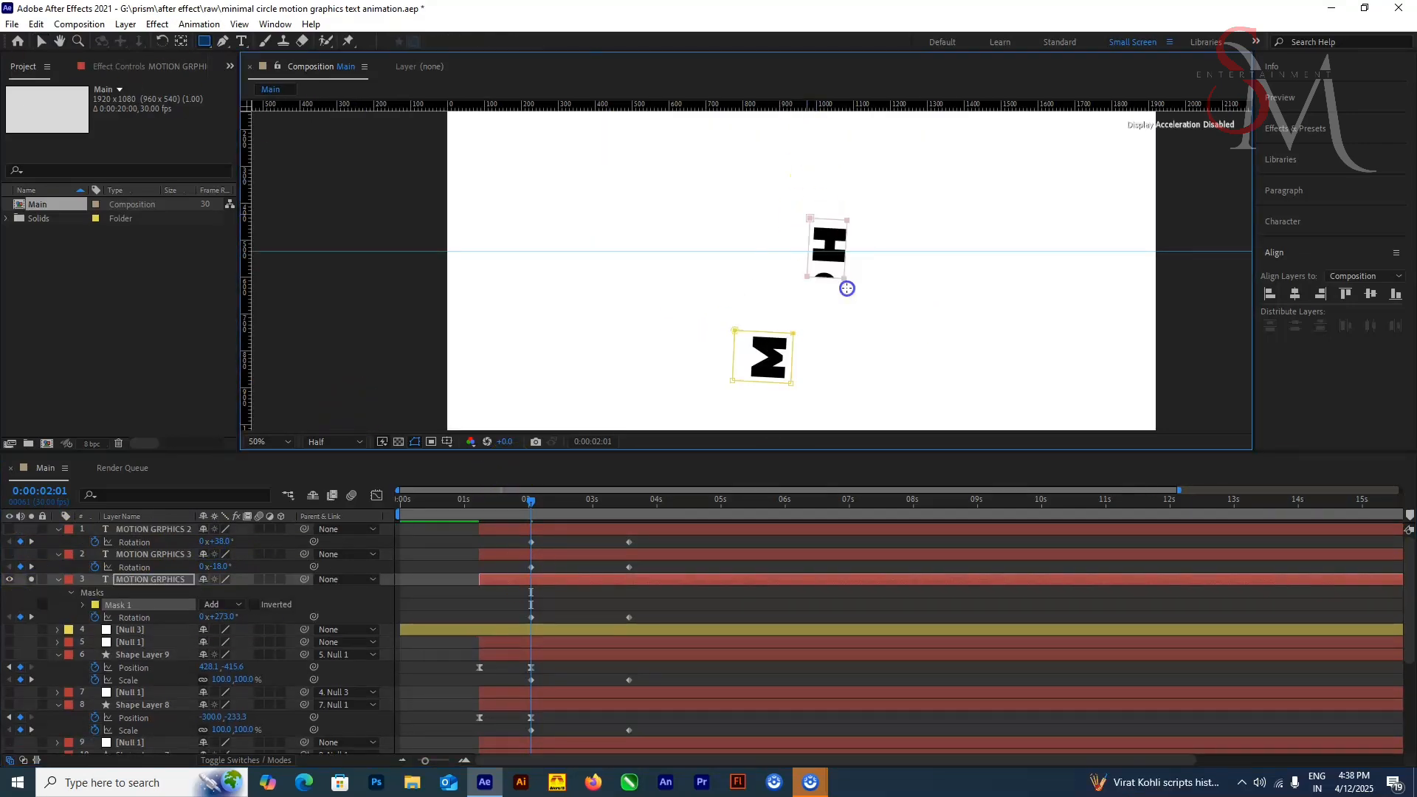
{"action": "mouse_move", "coordinate": [846, 289]}
{"action": "left_mouse_down"}
{"action": "mouse_move", "coordinate": [845, 405]}
{"action": "mouse_move", "coordinate": [846, 307]}
{"action": "left_mouse_up"}
Step: Delete both masks from the original text layer
{"action": "double_click", "coordinate": [150, 579]}
{"action": "left_click", "coordinate": [118, 604]}
{"action": "left_click", "coordinate": [118, 617], "text": "shift"}
{"action": "key", "text": "Delete"}
{"action": "left_click", "coordinate": [31, 580]}
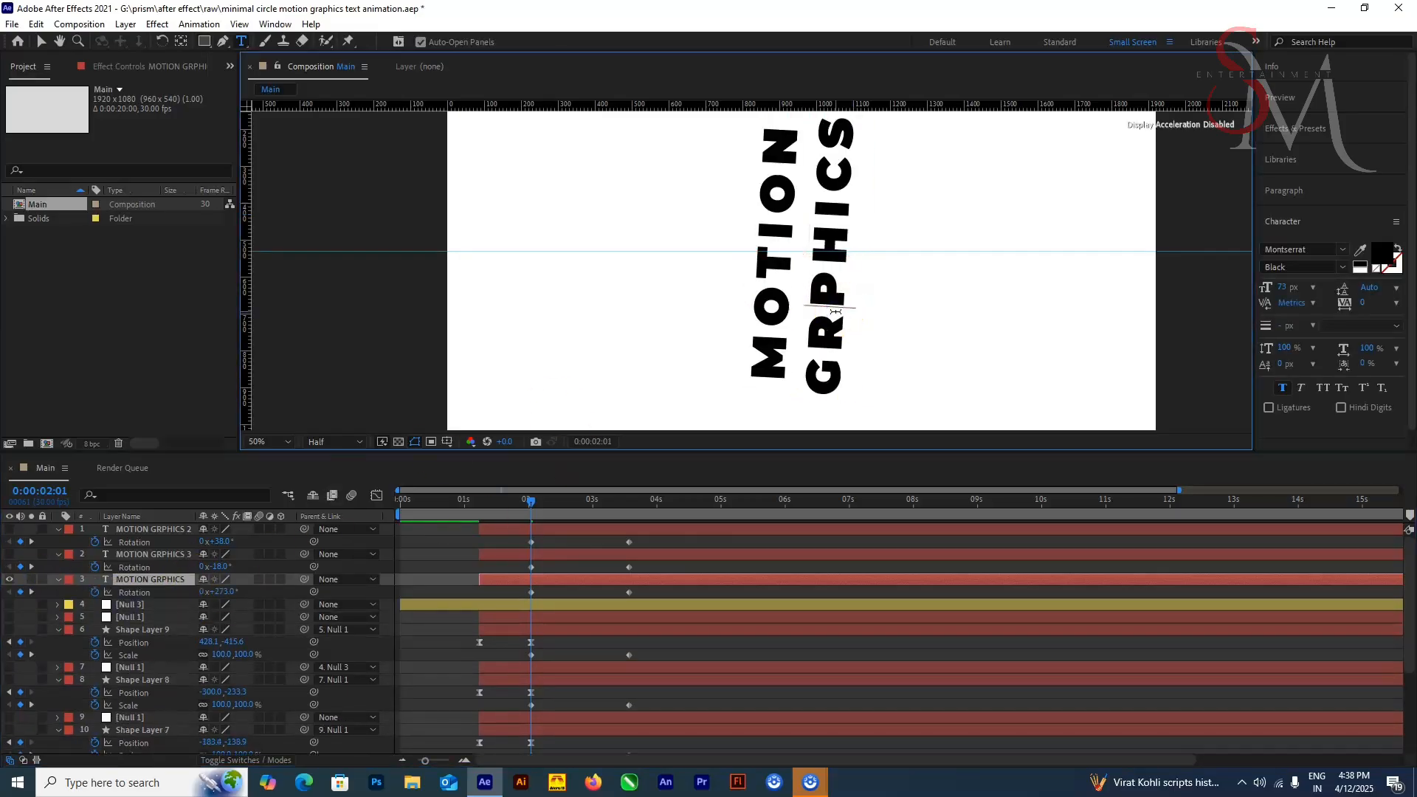
Step: Correct the title to MOTION GRAPHICS in all three text layers by inserting the missing A
{"action": "type", "text": "A"}
{"action": "double_click", "coordinate": [152, 554]}
{"action": "left_click", "coordinate": [9, 554]}
{"action": "left_click", "coordinate": [759, 299]}
{"action": "type", "text": "A"}
{"action": "left_click", "coordinate": [151, 529]}
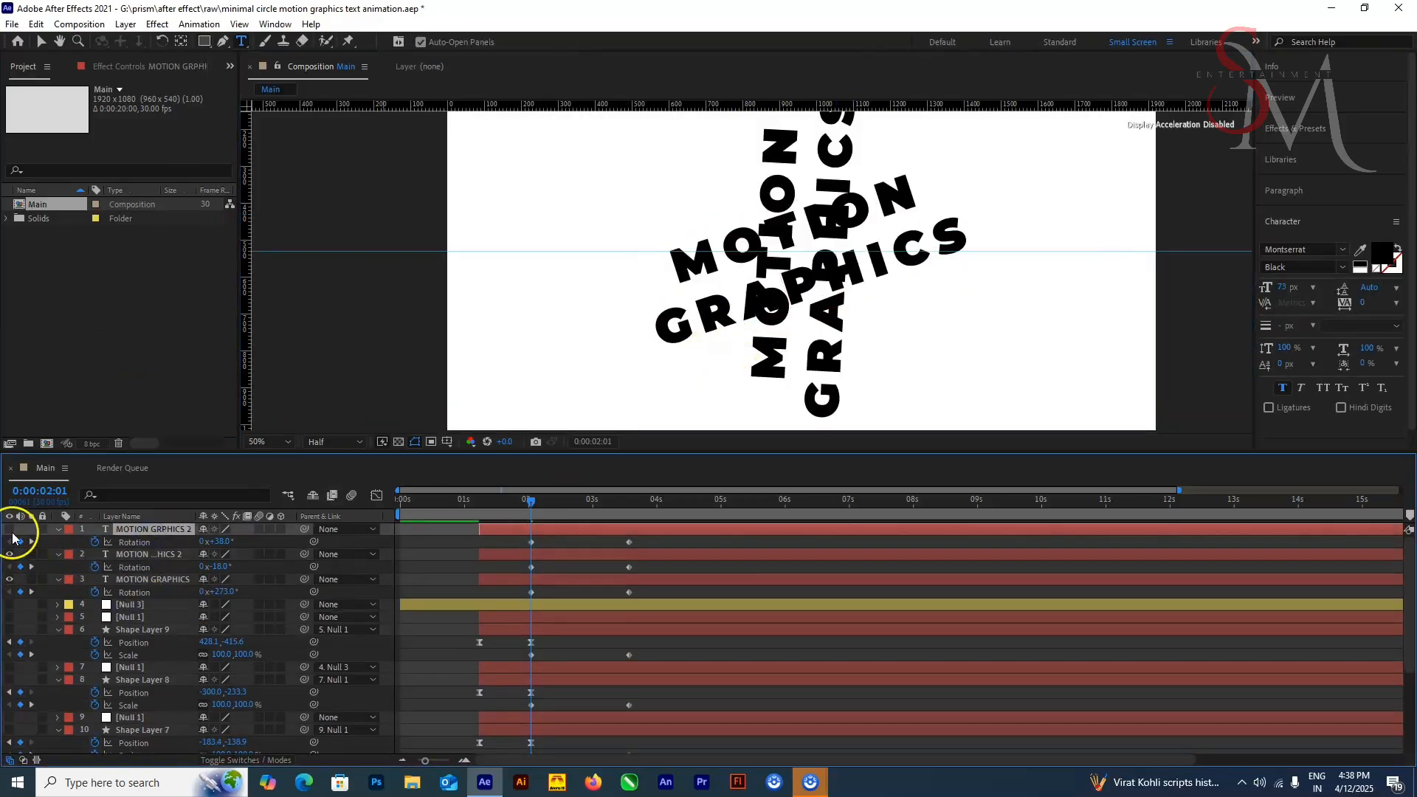
{"action": "left_click", "coordinate": [9, 529]}
{"action": "left_click", "coordinate": [744, 245]}
{"action": "type", "text": "A"}
Step: Hide the two text copies and mask the letter M of the MOTION GRAPHICS layer with a rectangle
{"action": "left_click", "coordinate": [10, 530]}
{"action": "left_click", "coordinate": [10, 555]}
{"action": "left_click", "coordinate": [204, 40]}
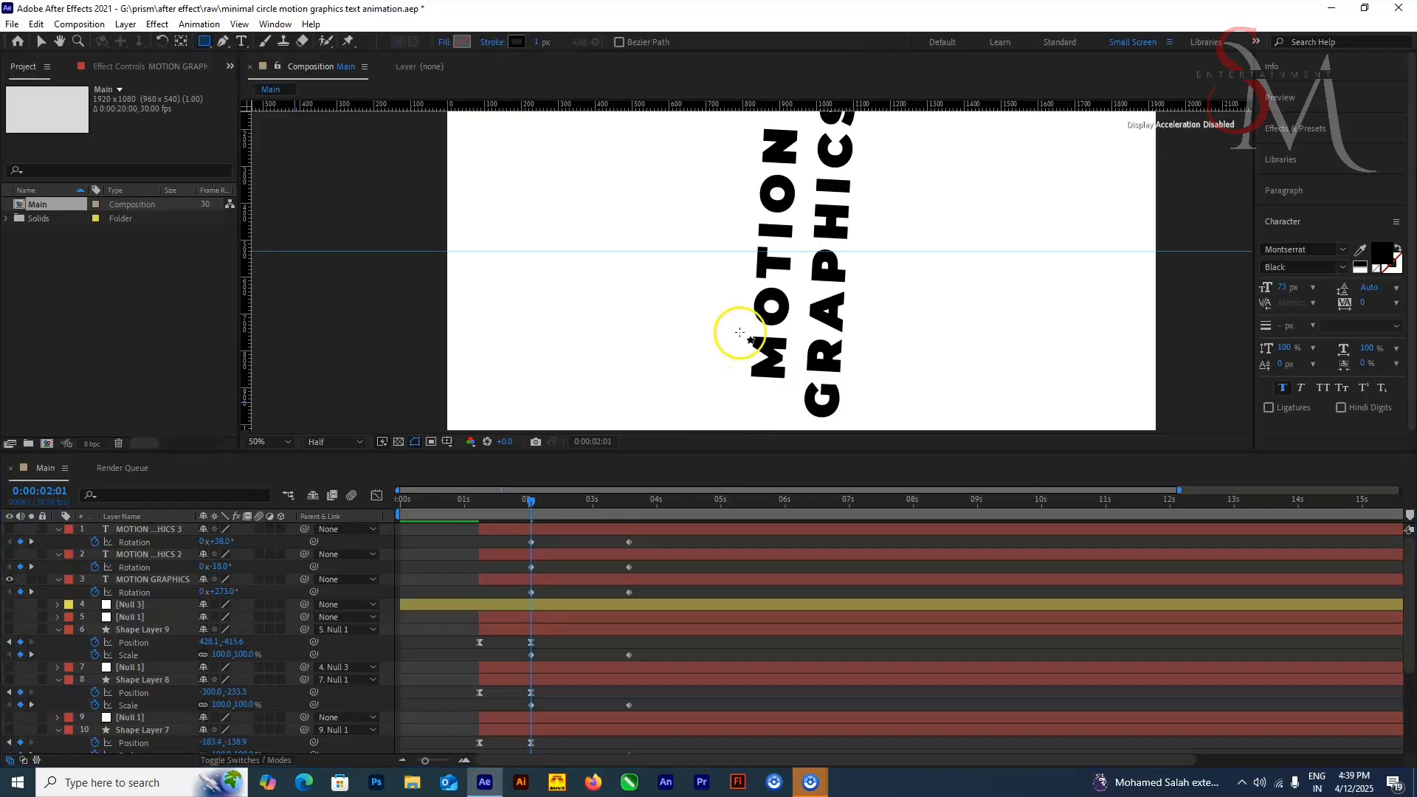
{"action": "key", "text": "ctrl+z"}
{"action": "left_click_drag", "start_coordinate": [741, 332], "coordinate": [790, 383]}
Step: Draw a second rectangular mask on the word GRAPHICS in the soloed layer and reveal the layer's mask paths
{"action": "left_click", "coordinate": [31, 579]}
{"action": "left_click", "coordinate": [141, 580]}
{"action": "left_click_drag", "start_coordinate": [815, 269], "coordinate": [855, 338]}
{"action": "key", "text": "a"}
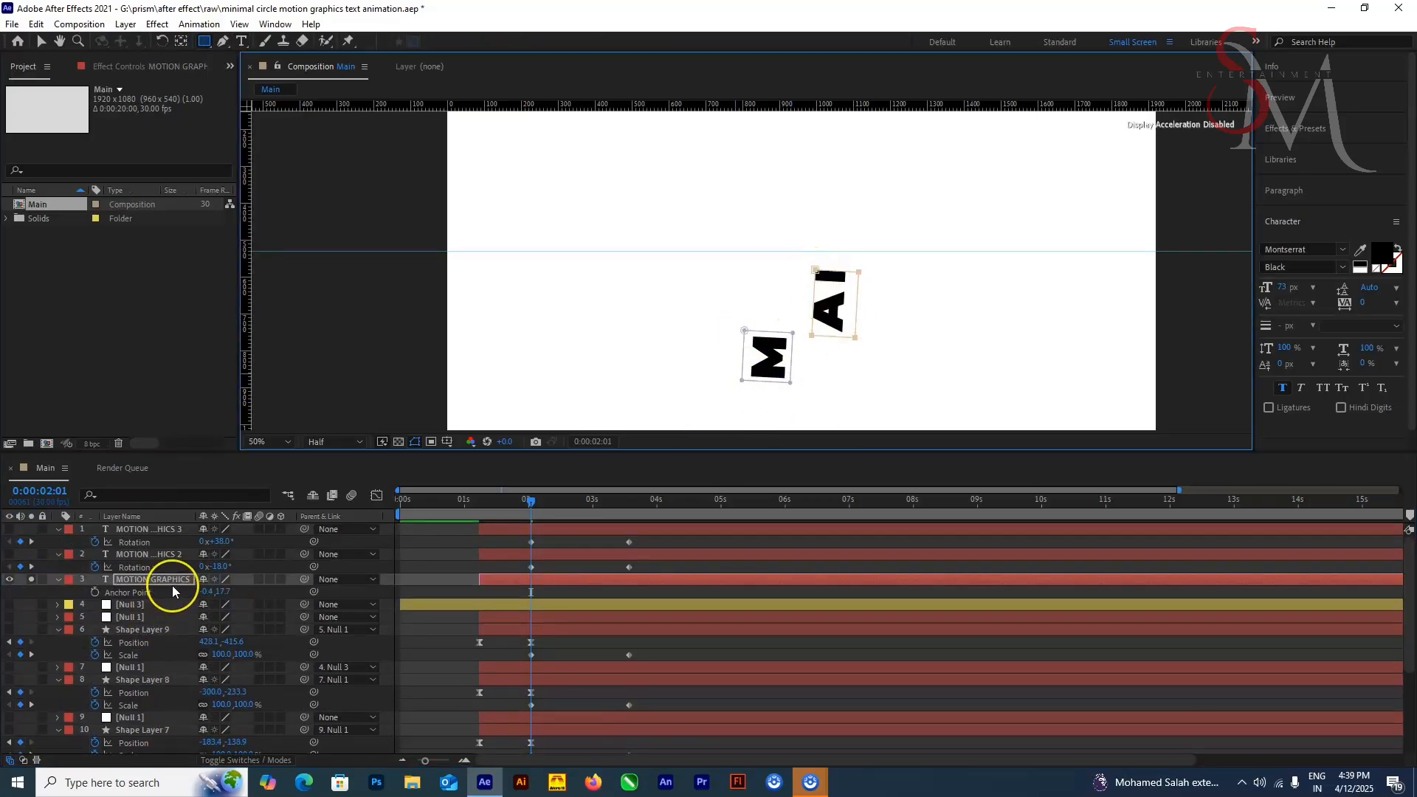
{"action": "key", "text": "m"}
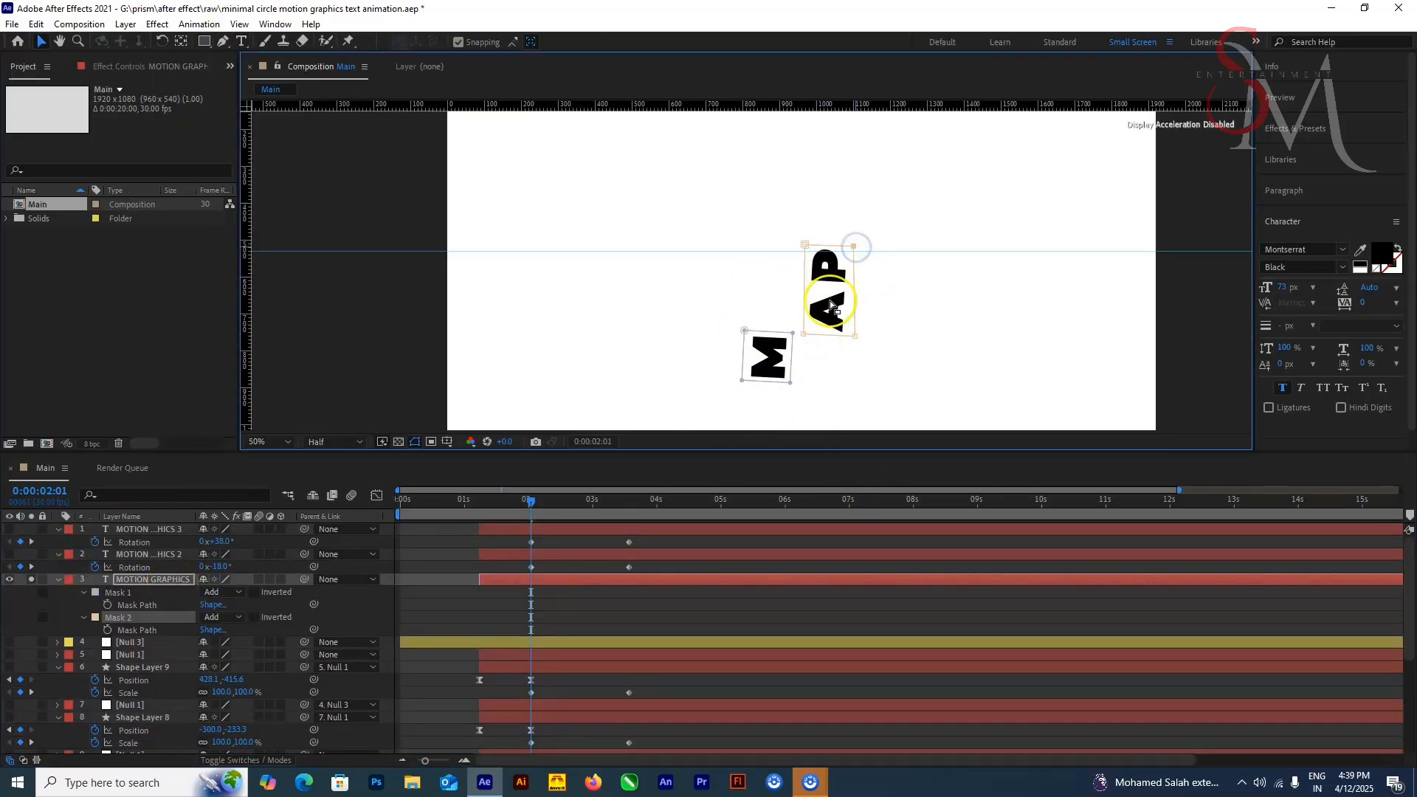
Step: Move the second mask along the word GRAPHICS and shorten it to frame only the letters HI
{"action": "left_click", "coordinate": [33, 47]}
{"action": "key", "text": "shift+Up"}
{"action": "key", "text": "shift+Up"}
{"action": "key", "text": "shift+Up"}
{"action": "key", "text": "shift+Up"}
{"action": "key", "text": "shift+Up"}
{"action": "key", "text": "shift+Up"}
{"action": "key", "text": "shift+Up"}
{"action": "key", "text": "shift+Up"}
{"action": "key", "text": "shift+Up"}
{"action": "key", "text": "shift+Up"}
{"action": "key", "text": "shift+Up"}
{"action": "key", "text": "shift+Up"}
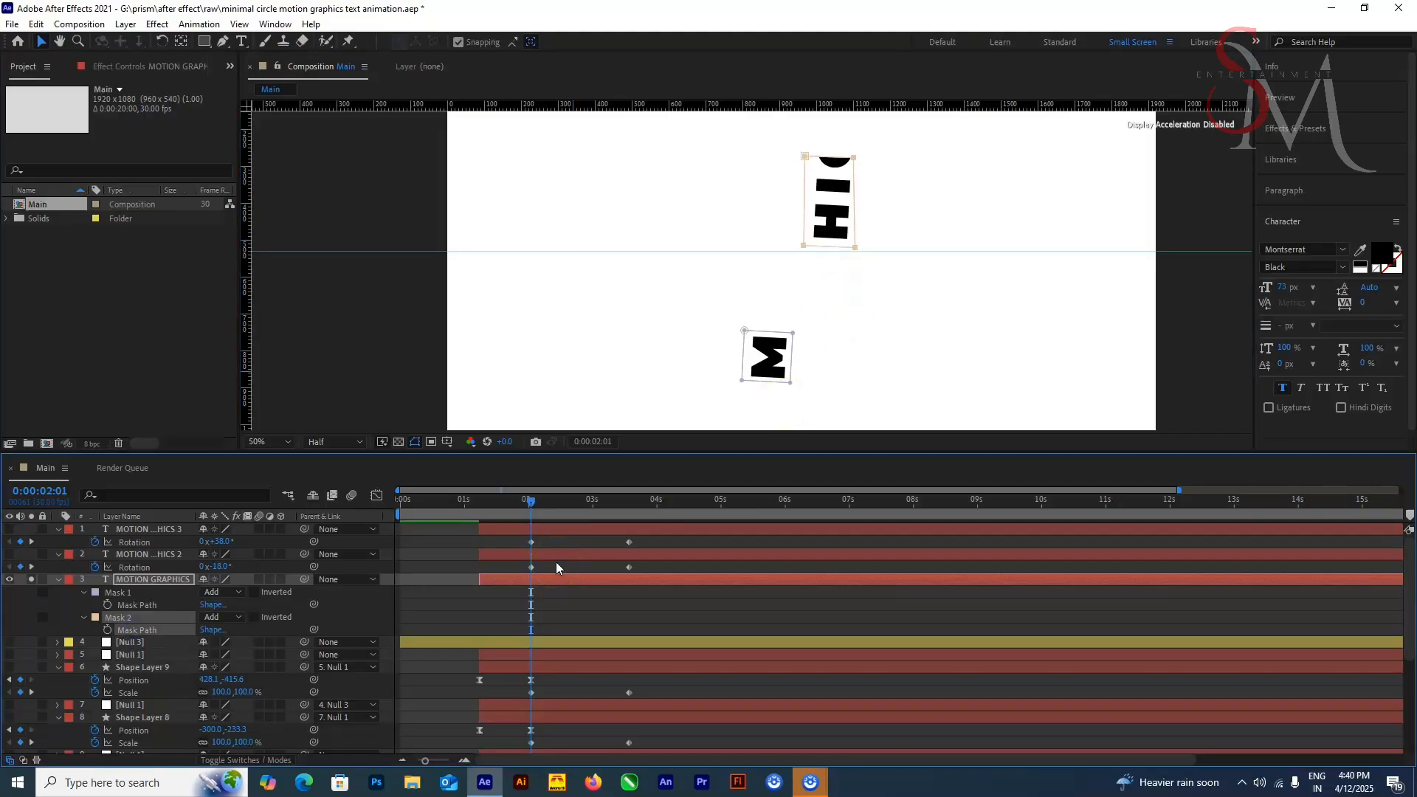
{"action": "left_click_drag", "start_coordinate": [768, 135], "coordinate": [896, 177]}
{"action": "key", "text": "Down"}
{"action": "key", "text": "Down"}
{"action": "key", "text": "Down"}
{"action": "key", "text": "Down"}
{"action": "key", "text": "Down"}
{"action": "key", "text": "Down"}
{"action": "key", "text": "Down"}
{"action": "key", "text": "Down"}
{"action": "key", "text": "Down"}
{"action": "key", "text": "Down"}
{"action": "key", "text": "Down"}
{"action": "key", "text": "Down"}
{"action": "key", "text": "Down"}
{"action": "key", "text": "Down"}
{"action": "key", "text": "Down"}
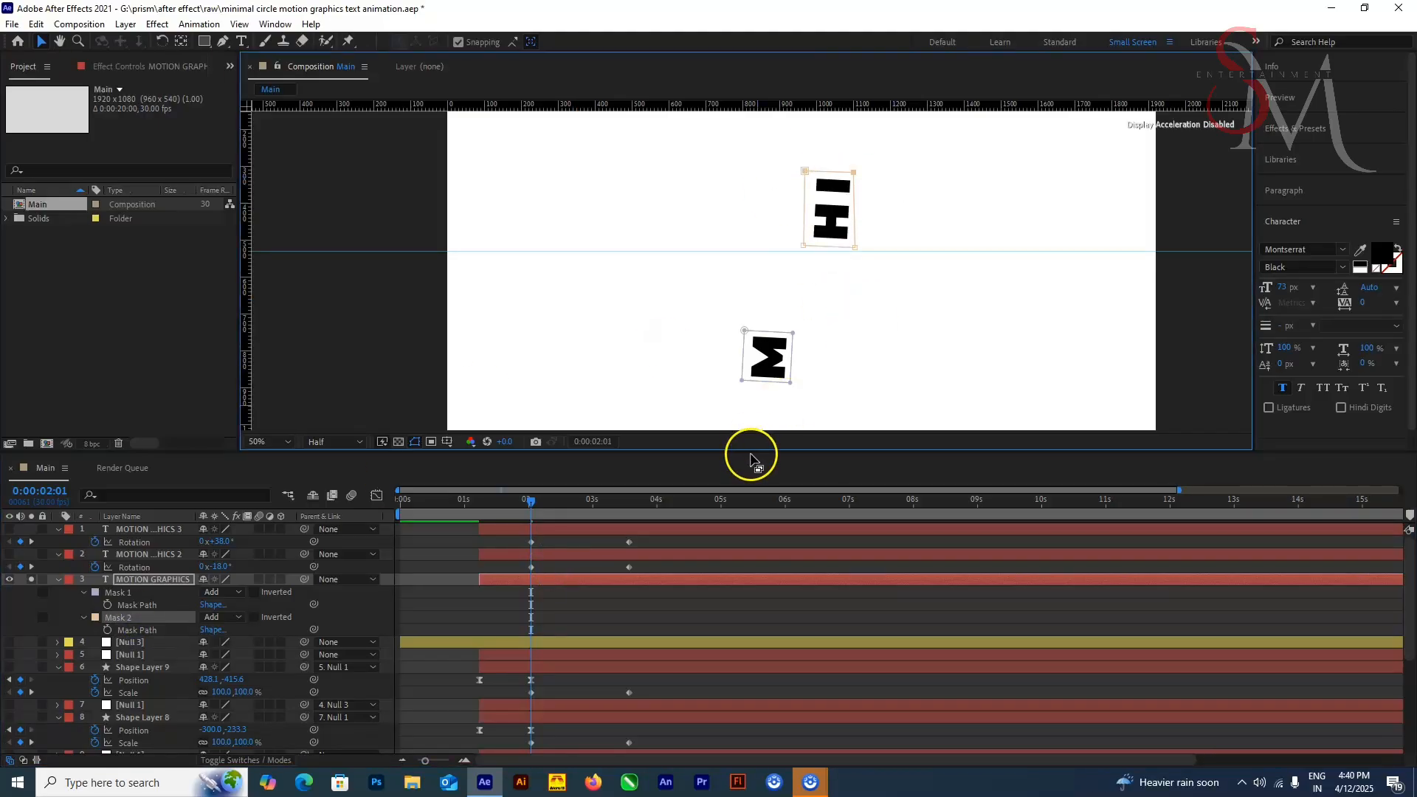
Step: Try to recolour the background solid to black 000000
{"action": "left_click_drag", "start_coordinate": [752, 452], "coordinate": [751, 299]}
{"action": "scroll", "coordinate": [295, 590], "scroll_direction": "down", "scroll_amount": 2}
{"action": "left_click", "coordinate": [24, 748]}
{"action": "left_click", "coordinate": [42, 747]}
{"action": "left_click", "coordinate": [496, 746]}
{"action": "key", "text": "ctrl+shift+y"}
{"action": "left_click", "coordinate": [698, 473]}
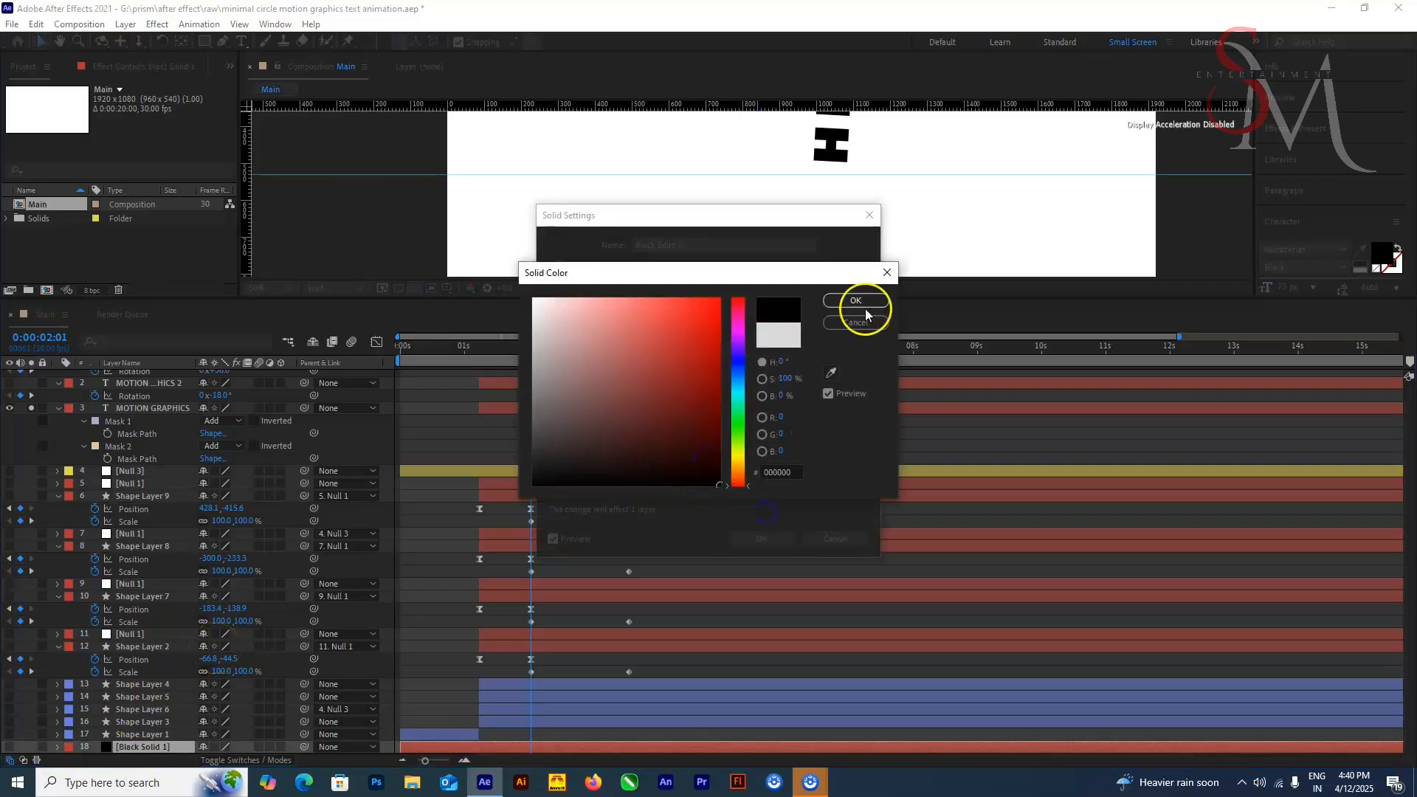
{"action": "left_click", "coordinate": [865, 306]}
{"action": "left_click", "coordinate": [779, 536]}
Step: Set the composition's background colour to black
{"action": "key", "text": "period"}
{"action": "key", "text": "comma"}
{"action": "key", "text": "comma"}
{"action": "left_click", "coordinate": [411, 615]}
{"action": "left_click", "coordinate": [87, 24]}
{"action": "left_click", "coordinate": [805, 562]}
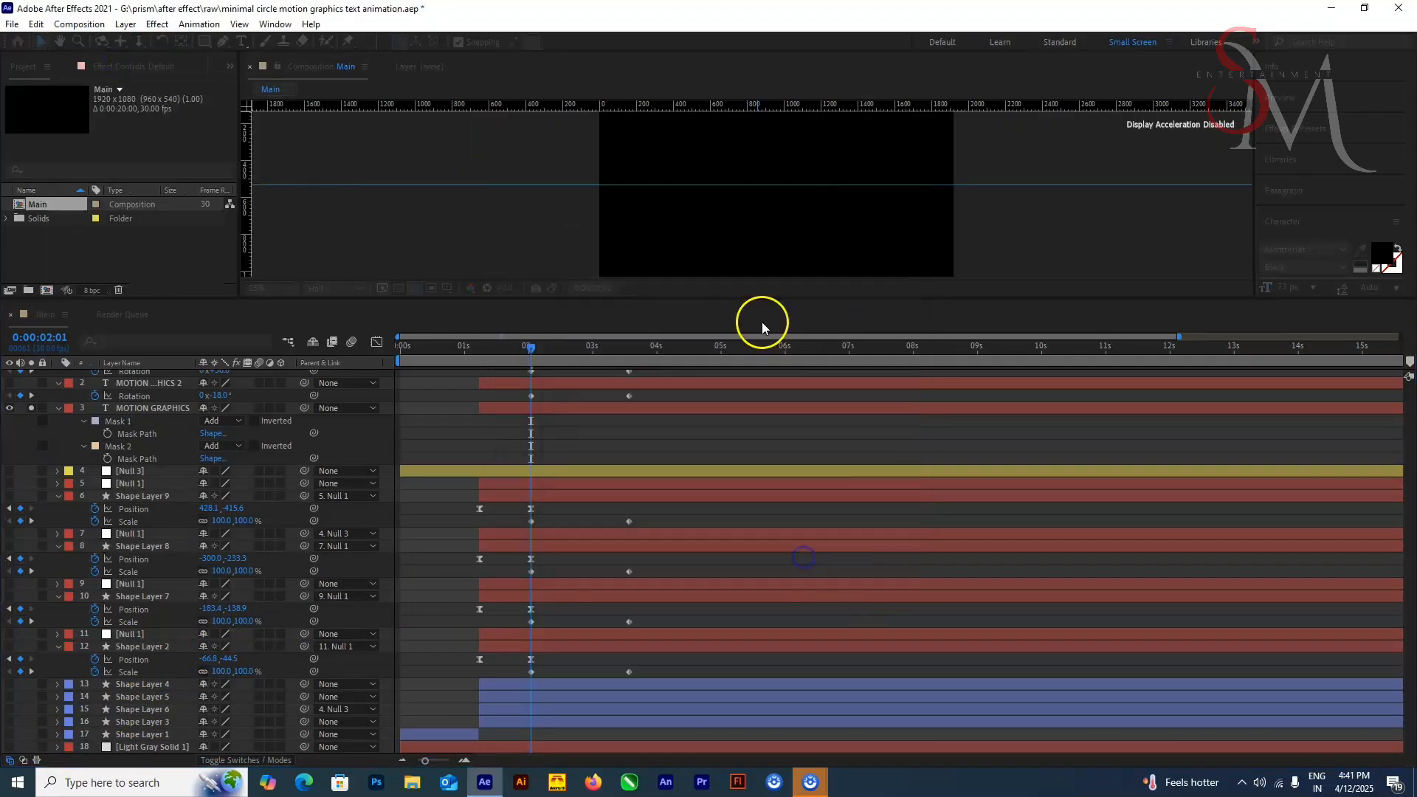
Step: Change the fill colour of the title text layers to dark grey
{"action": "scroll", "coordinate": [762, 243], "scroll_direction": "up", "scroll_amount": 1}
{"action": "left_click_drag", "start_coordinate": [761, 299], "coordinate": [762, 437]}
{"action": "left_click", "coordinate": [120, 545]}
{"action": "left_click", "coordinate": [1382, 252]}
{"action": "left_click", "coordinate": [865, 306]}
{"action": "left_click", "coordinate": [166, 520]}
{"action": "scroll", "coordinate": [148, 532], "scroll_direction": "up", "scroll_amount": 1}
{"action": "left_click", "coordinate": [147, 514]}
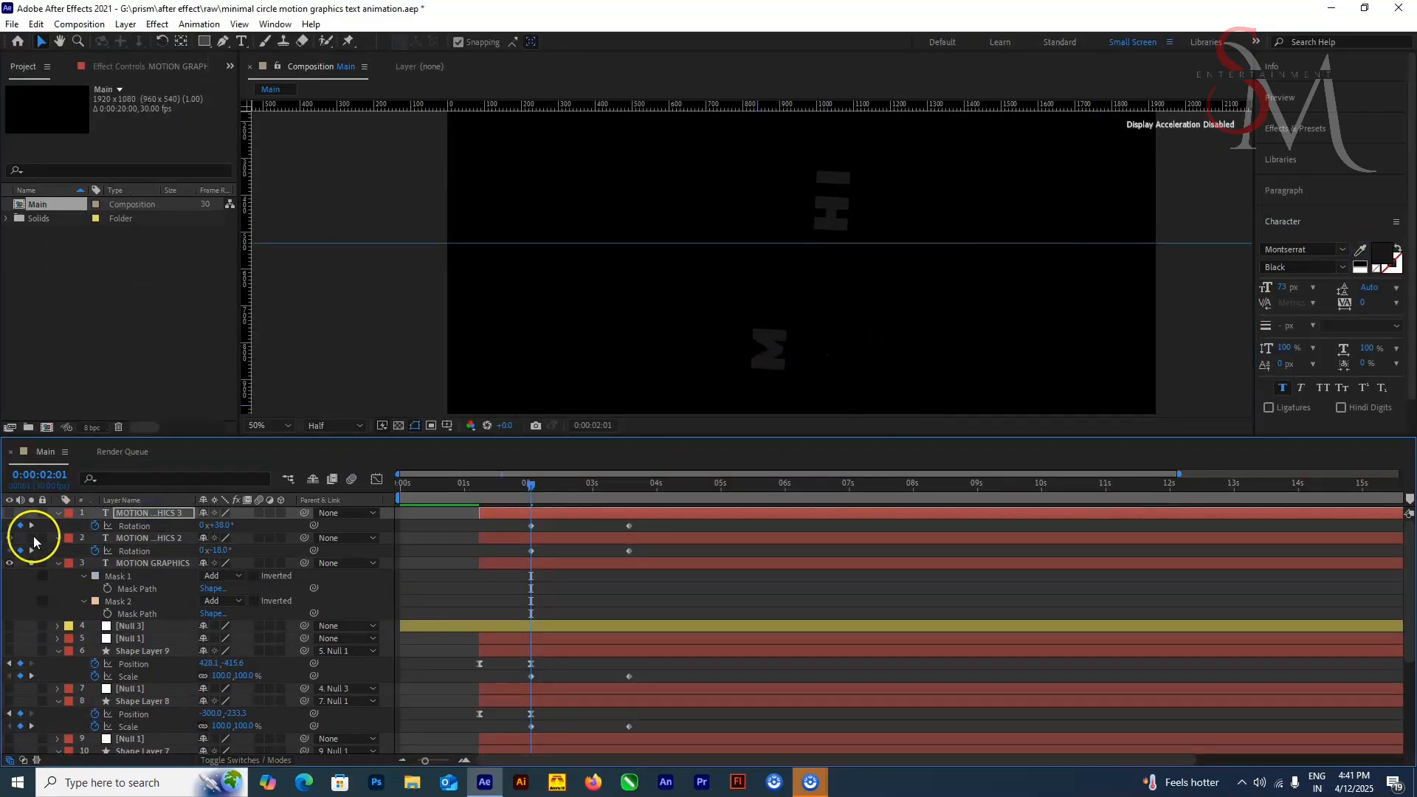
Step: Solo only MOTION GRAPHICS 2 and draw a four-point Pen mask around the letters OT
{"action": "left_click", "coordinate": [31, 539]}
{"action": "left_click", "coordinate": [31, 563]}
{"action": "left_click", "coordinate": [221, 42]}
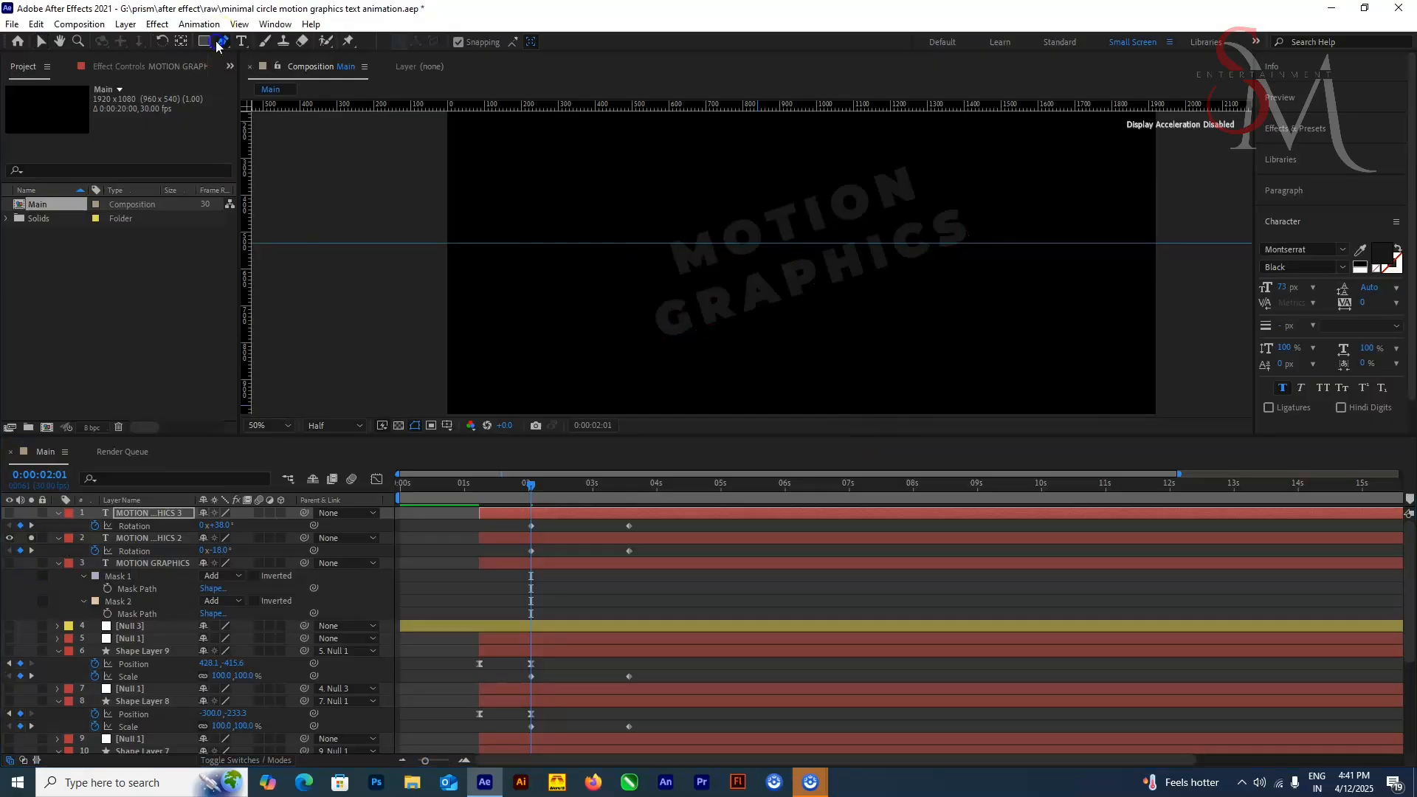
{"action": "left_click", "coordinate": [142, 544]}
{"action": "left_click", "coordinate": [713, 222]}
{"action": "left_click", "coordinate": [794, 194]}
{"action": "left_click", "coordinate": [807, 236]}
{"action": "left_click", "coordinate": [733, 266]}
{"action": "left_click", "coordinate": [713, 222]}
{"action": "key", "text": "v"}
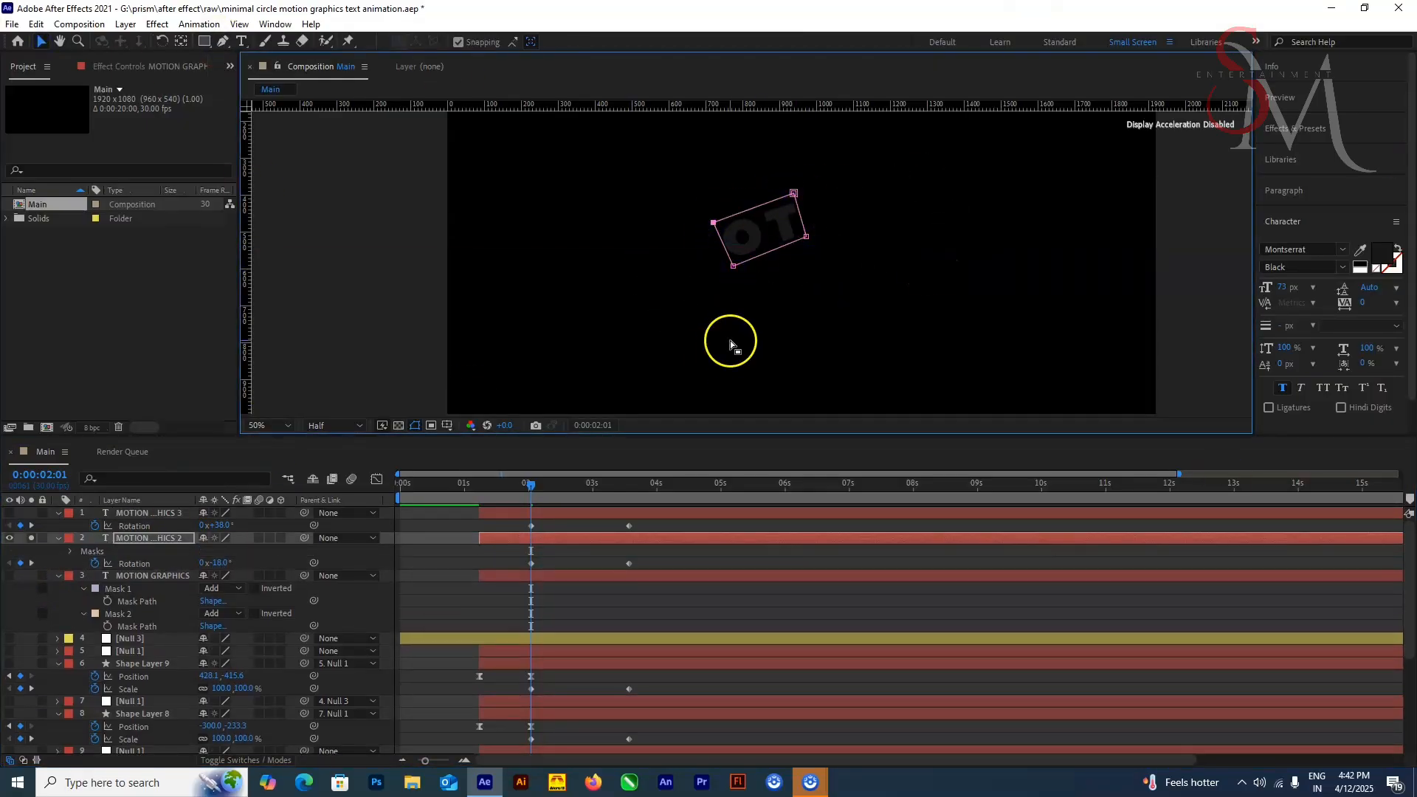
Step: Draw a second Pen mask around the letters ICS on MOTION GRAPHICS 2
{"action": "key", "text": "g"}
{"action": "left_click", "coordinate": [863, 244]}
{"action": "left_click", "coordinate": [880, 212]}
{"action": "left_click", "coordinate": [932, 230]}
{"action": "left_click", "coordinate": [941, 281]}
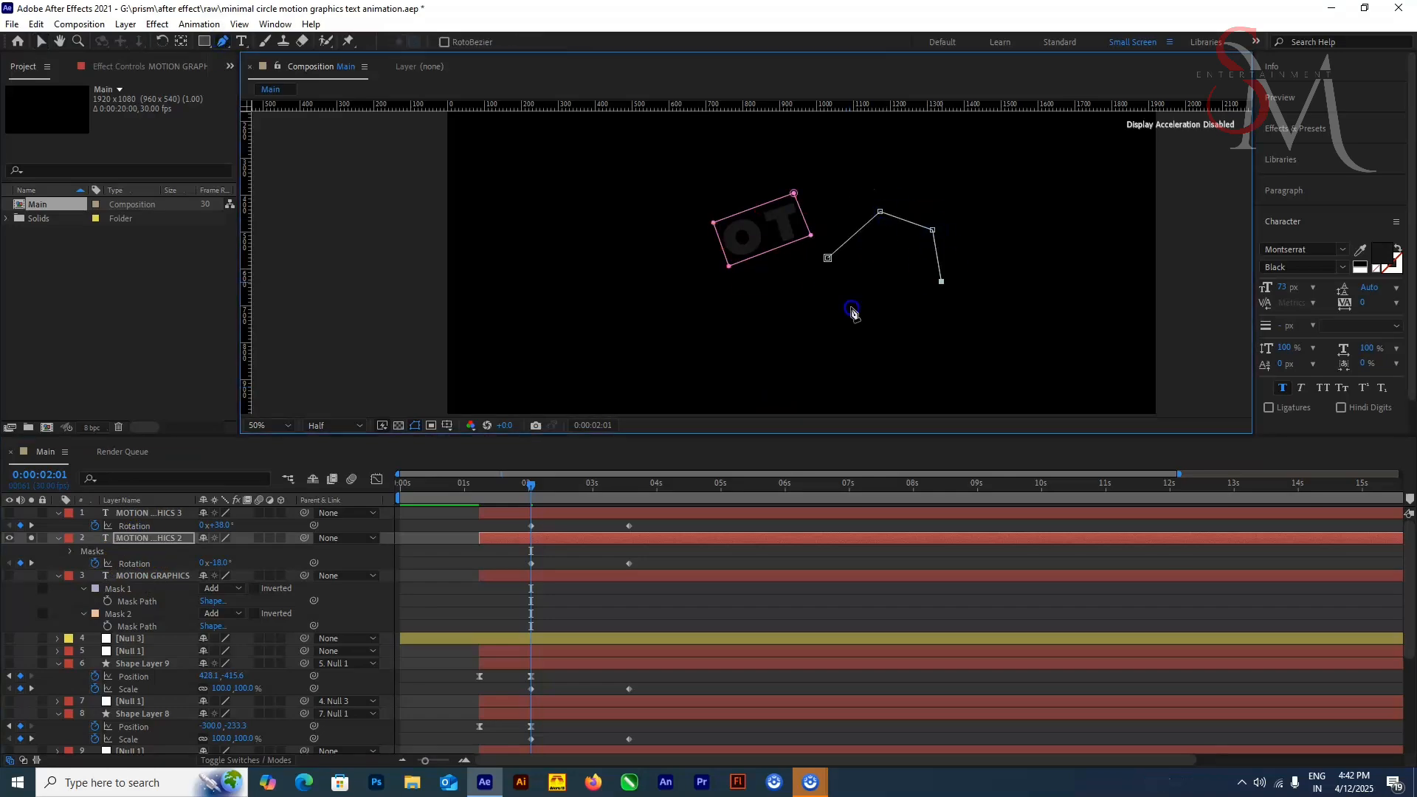
{"action": "left_click", "coordinate": [840, 305]}
{"action": "left_click", "coordinate": [862, 244]}
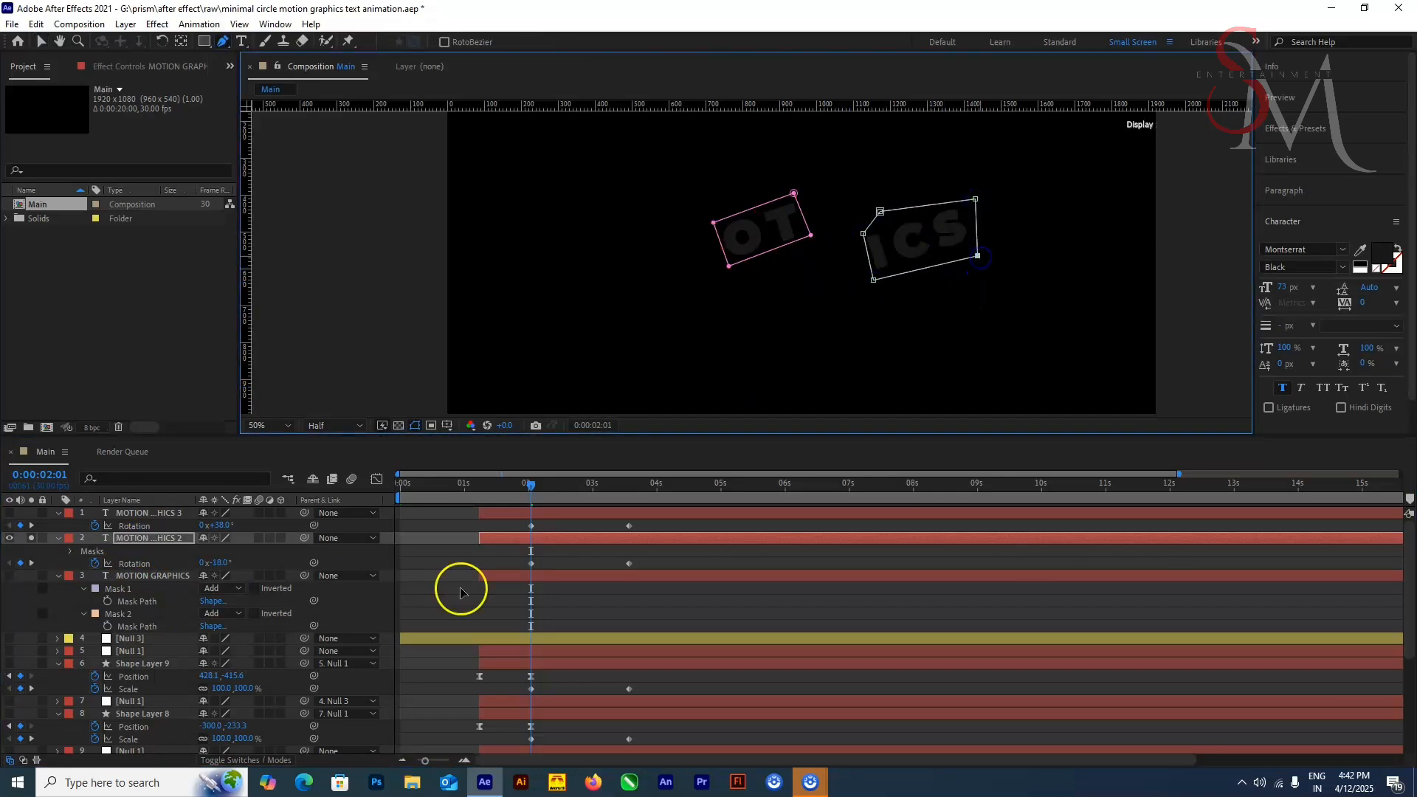
Step: Set character tracking to 25 on the MOTION GRAPHICS and MOTION GRAPHICS 2 layers
{"action": "left_click", "coordinate": [151, 576]}
{"action": "left_click", "coordinate": [1395, 303]}
{"action": "left_click", "coordinate": [1365, 508]}
{"action": "left_click", "coordinate": [10, 576]}
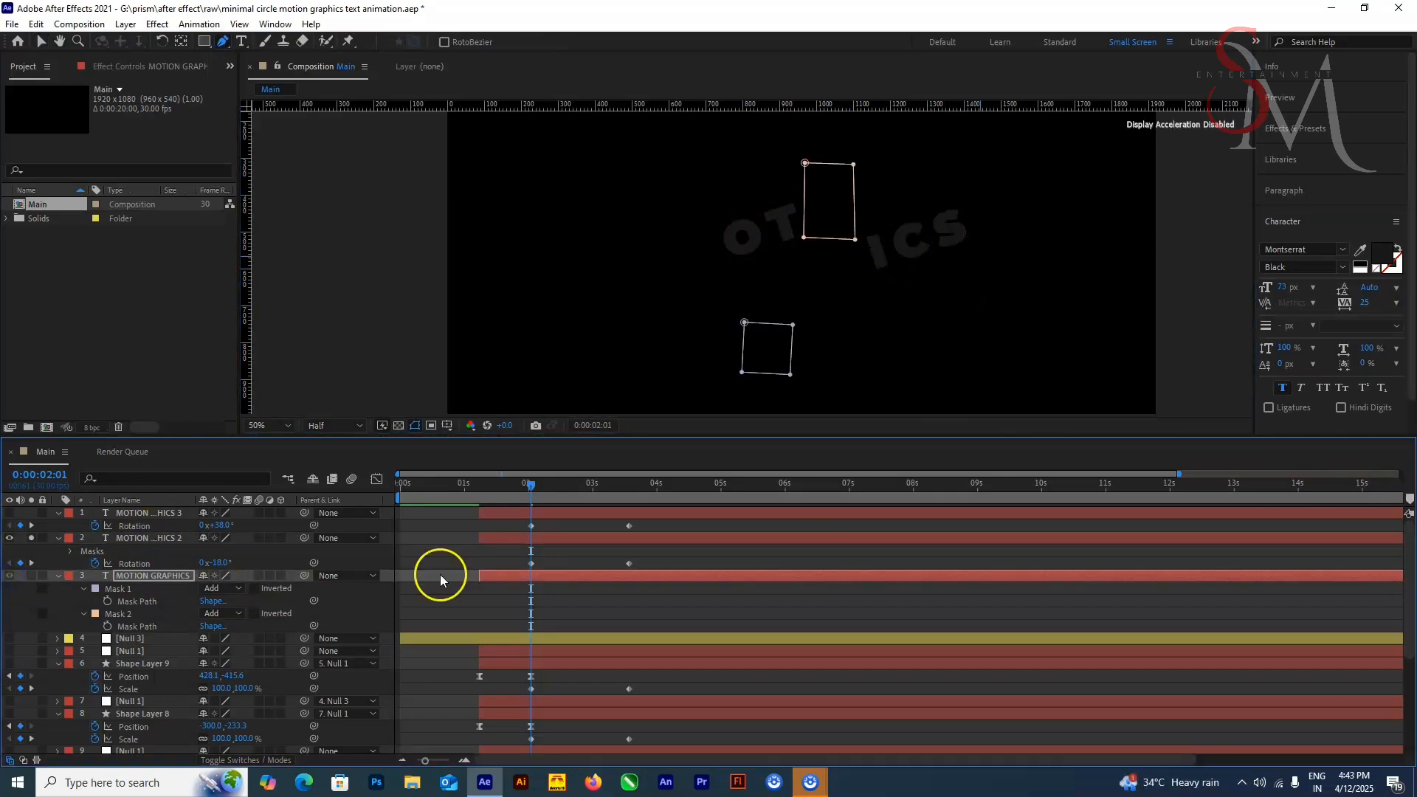
{"action": "left_click", "coordinate": [152, 538]}
{"action": "left_click", "coordinate": [1396, 304]}
{"action": "left_click", "coordinate": [1366, 508]}
Step: Set character tracking to 100 on the MOTION GRAPHICS 2 and MOTION GRAPHICS layers
{"action": "left_click", "coordinate": [1396, 304]}
{"action": "left_click", "coordinate": [1369, 524]}
{"action": "left_click", "coordinate": [151, 575]}
{"action": "left_click", "coordinate": [1395, 303]}
{"action": "left_click", "coordinate": [1367, 525]}
Step: Solo MOTION GRAPHICS as well and refit its masks to the widely spaced M and HI letters
{"action": "left_click", "coordinate": [31, 576]}
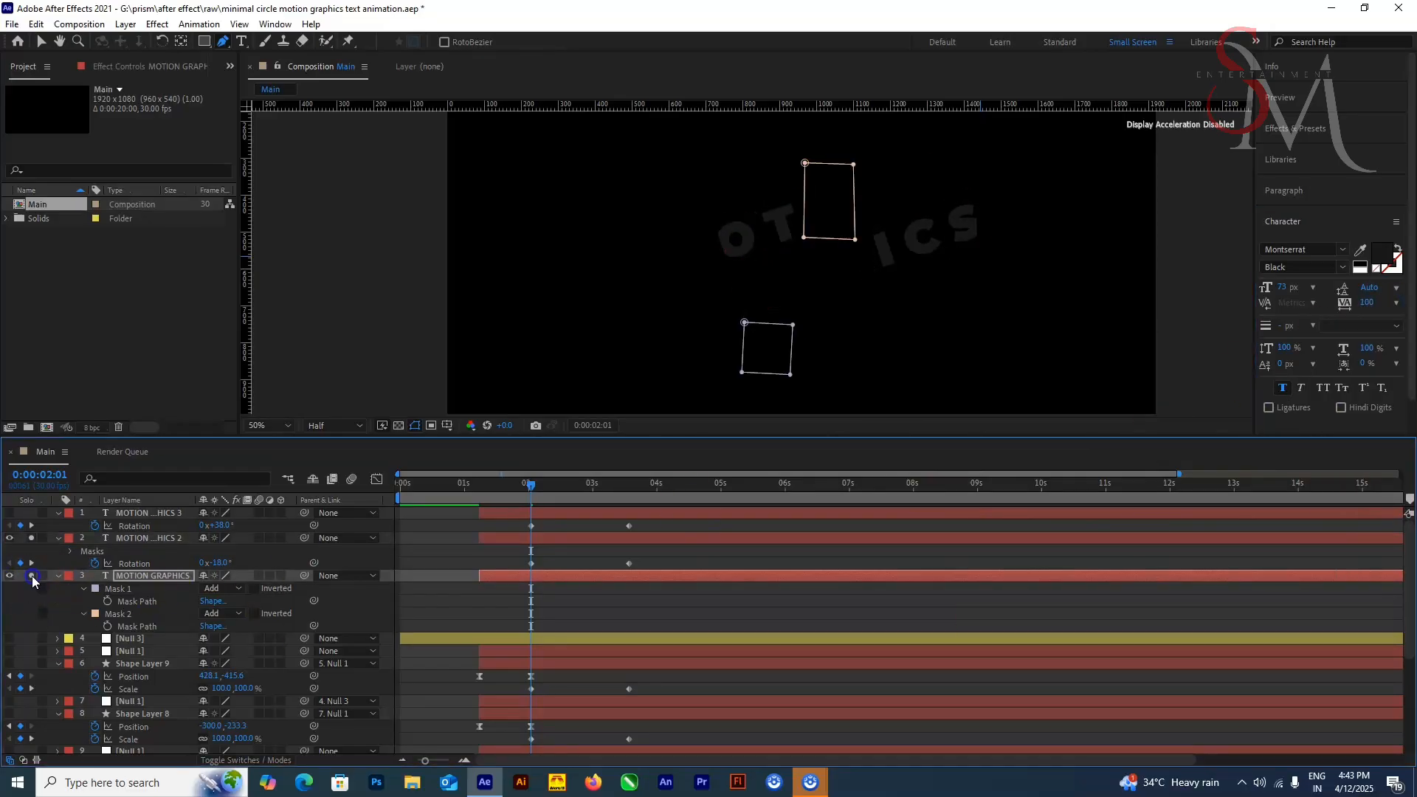
{"action": "left_click_drag", "start_coordinate": [738, 376], "coordinate": [765, 285]}
{"action": "left_click", "coordinate": [767, 284]}
{"action": "left_click_drag", "start_coordinate": [926, 241], "coordinate": [877, 366]}
Step: Reveal the masks of MOTION GRAPHICS 2 and refit Mask 1 around the letters OT
{"action": "left_click", "coordinate": [150, 538]}
{"action": "double_click", "coordinate": [95, 551]}
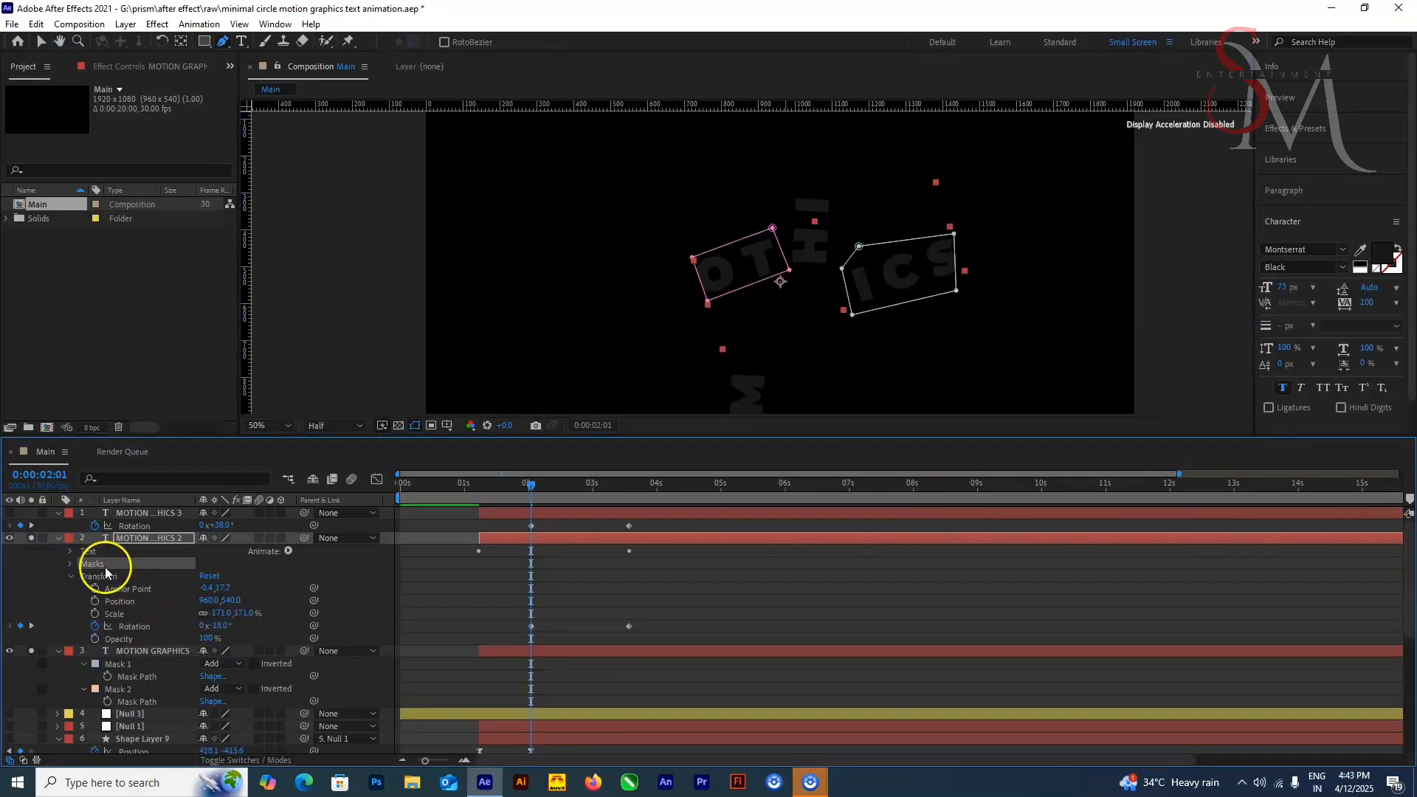
{"action": "left_click", "coordinate": [71, 564]}
{"action": "left_click", "coordinate": [118, 576]}
{"action": "left_click", "coordinate": [702, 303]}
Step: Reshape Mask 2 into a four-cornered frame around ICS by moving its corners and deleting the extra point
{"action": "left_click", "coordinate": [82, 589]}
{"action": "left_click", "coordinate": [145, 600]}
{"action": "left_click_drag", "start_coordinate": [853, 315], "coordinate": [858, 313]}
{"action": "left_click_drag", "start_coordinate": [957, 291], "coordinate": [969, 281]}
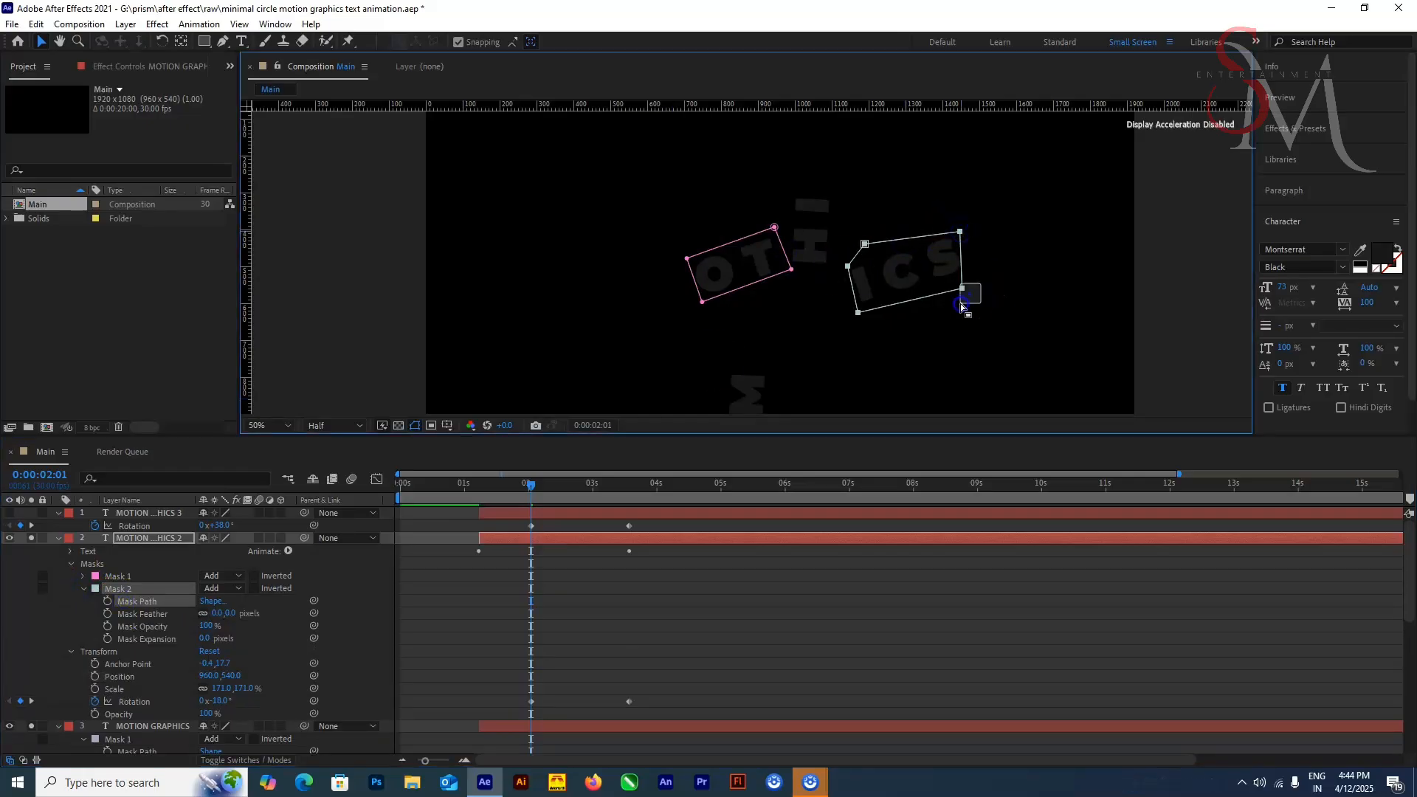
{"action": "right_click", "coordinate": [860, 245]}
{"action": "key", "text": "Delete"}
{"action": "left_click_drag", "start_coordinate": [842, 268], "coordinate": [842, 259]}
{"action": "left_click_drag", "start_coordinate": [954, 234], "coordinate": [960, 229]}
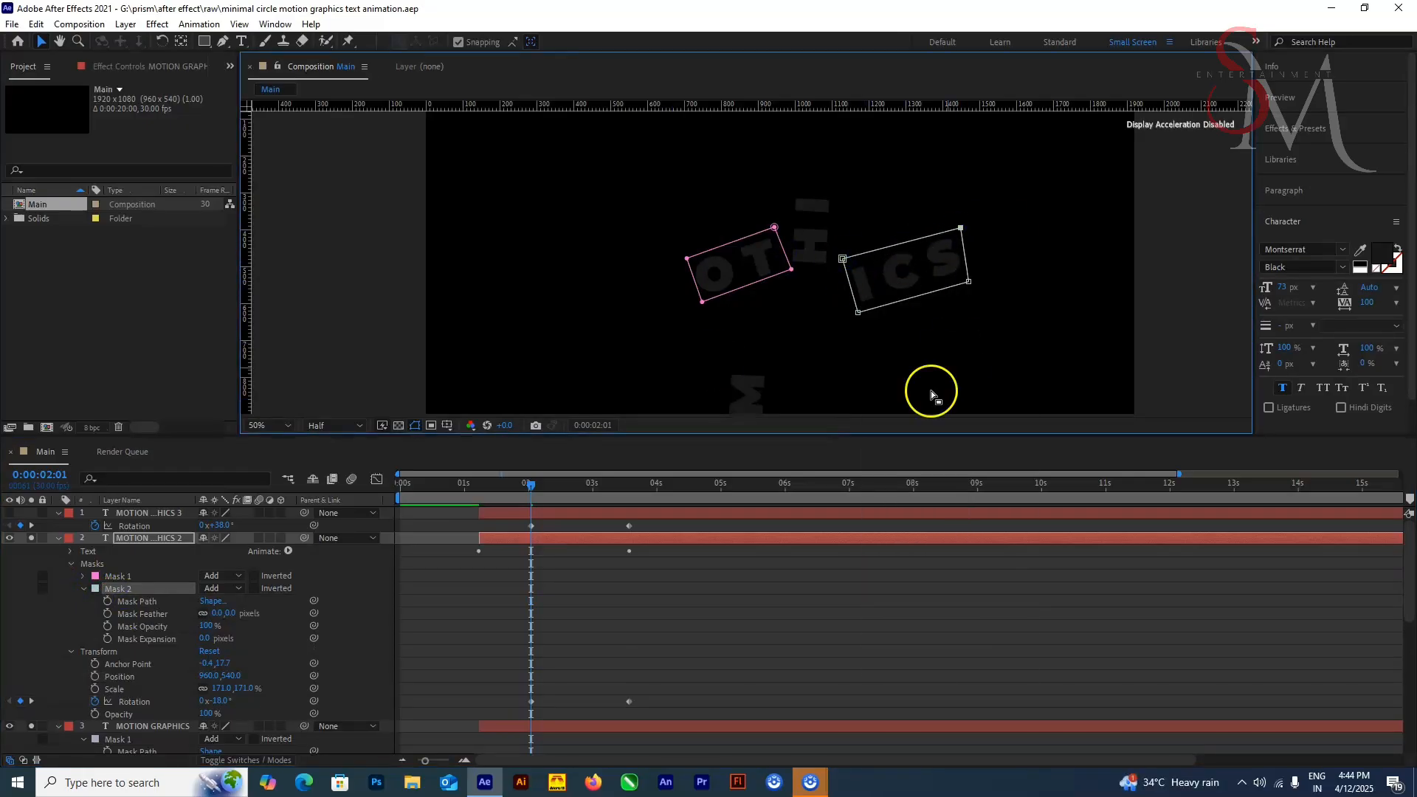
Step: Solo only MOTION GRAPHICS 3, draw a four-point Pen mask around the letters GR and reveal the new mask
{"action": "left_click", "coordinate": [32, 513]}
{"action": "left_click", "coordinate": [31, 727]}
{"action": "left_click", "coordinate": [150, 513]}
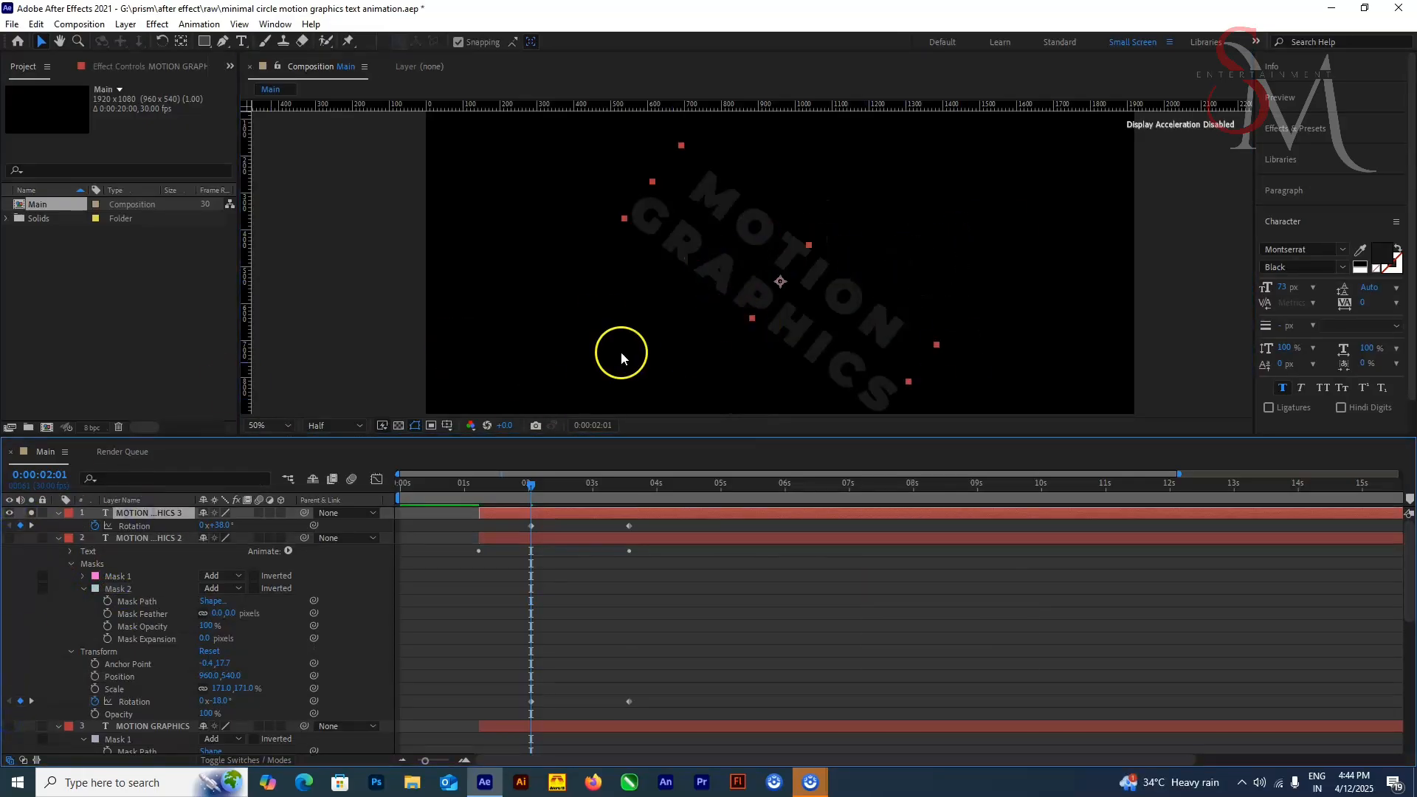
{"action": "left_click", "coordinate": [222, 42]}
{"action": "left_click", "coordinate": [646, 175]}
{"action": "left_click", "coordinate": [710, 237]}
{"action": "left_click", "coordinate": [683, 273]}
{"action": "left_click", "coordinate": [614, 209]}
{"action": "left_click", "coordinate": [645, 175]}
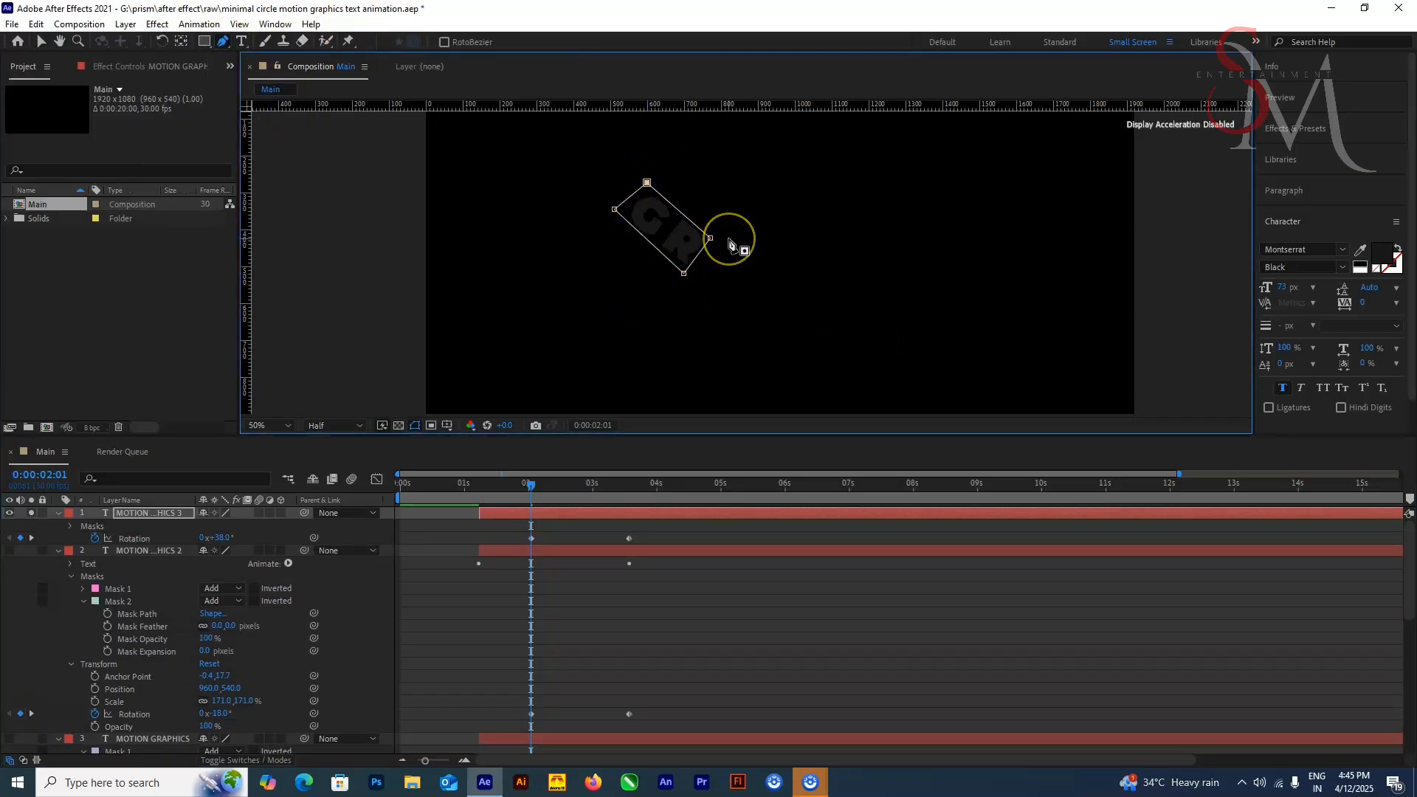
{"action": "left_click", "coordinate": [70, 526]}
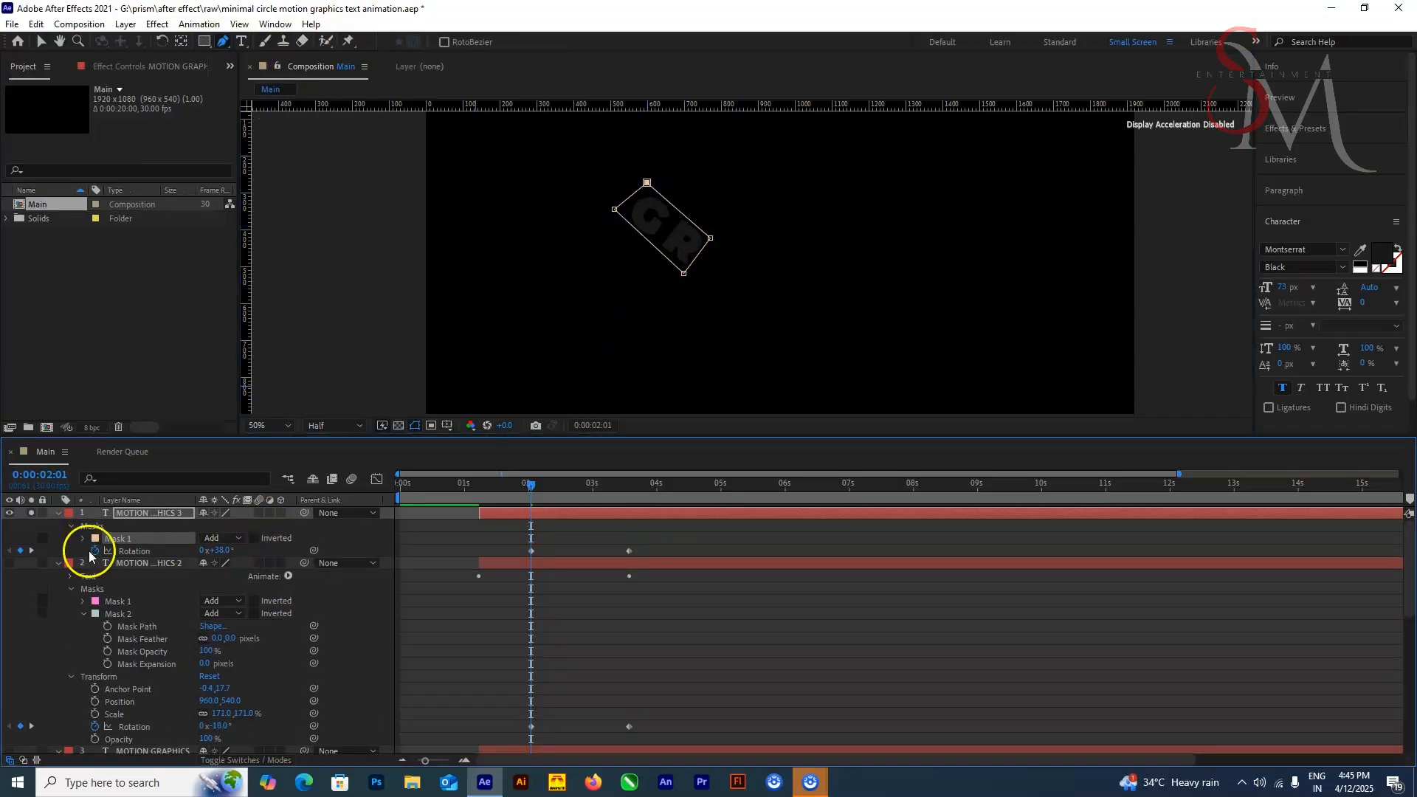
Step: Draw a second four-point Pen mask on MOTION GRAPHICS 3 around the rotated letters ON
{"action": "left_click", "coordinate": [59, 513]}
{"action": "left_click", "coordinate": [59, 513]}
{"action": "scroll", "coordinate": [88, 592], "scroll_direction": "down", "scroll_amount": 2}
{"action": "left_click", "coordinate": [83, 563]}
{"action": "left_click", "coordinate": [235, 564]}
{"action": "left_click", "coordinate": [227, 578]}
{"action": "left_click_drag", "start_coordinate": [839, 264], "coordinate": [813, 198]}
{"action": "left_click", "coordinate": [812, 196]}
{"action": "left_click", "coordinate": [891, 260]}
{"action": "left_click", "coordinate": [866, 297]}
{"action": "left_click", "coordinate": [790, 230]}
{"action": "left_click", "coordinate": [813, 196]}
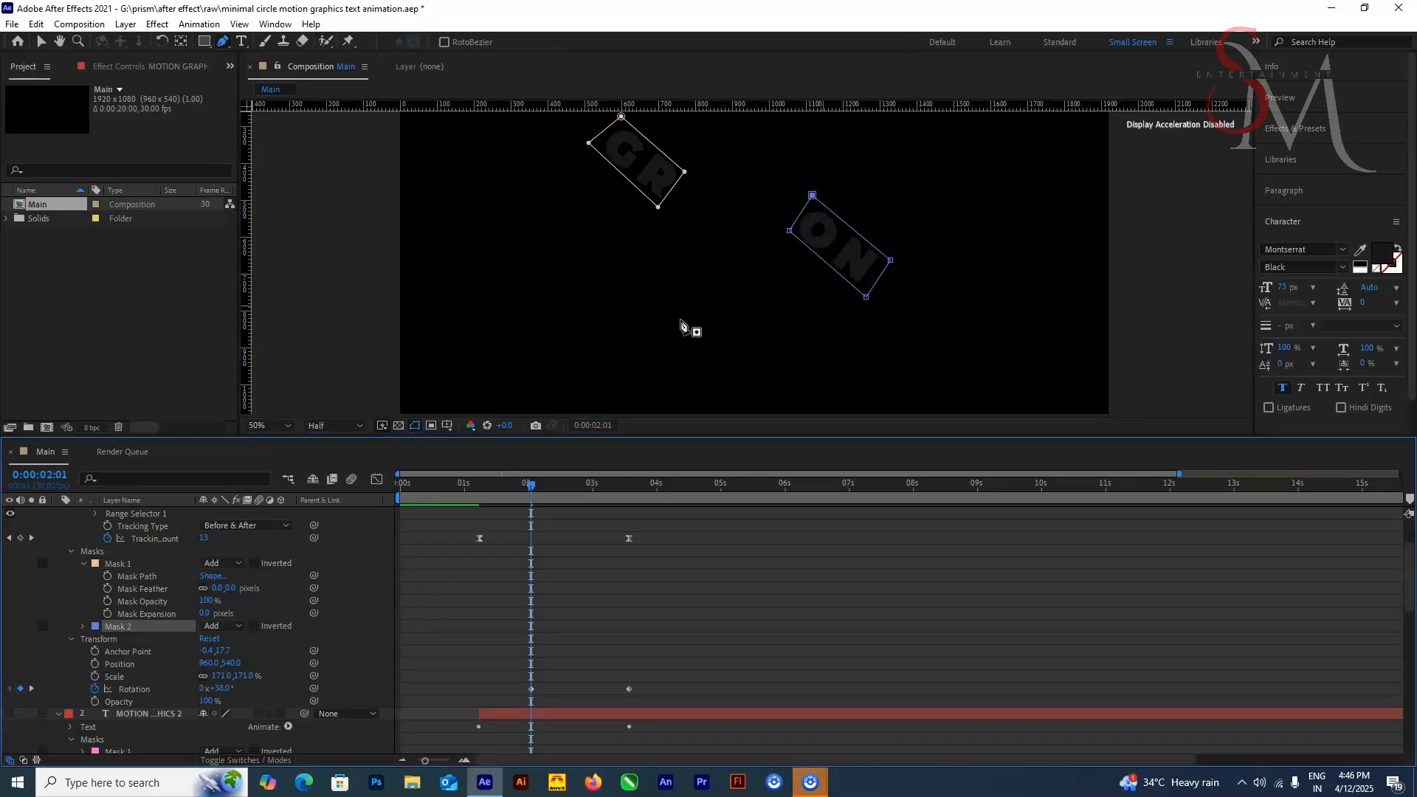
Step: Duplicate the MOTION GRAPHICS 3 text layer with both of its masks
{"action": "scroll", "coordinate": [149, 531], "scroll_direction": "up", "scroll_amount": 2}
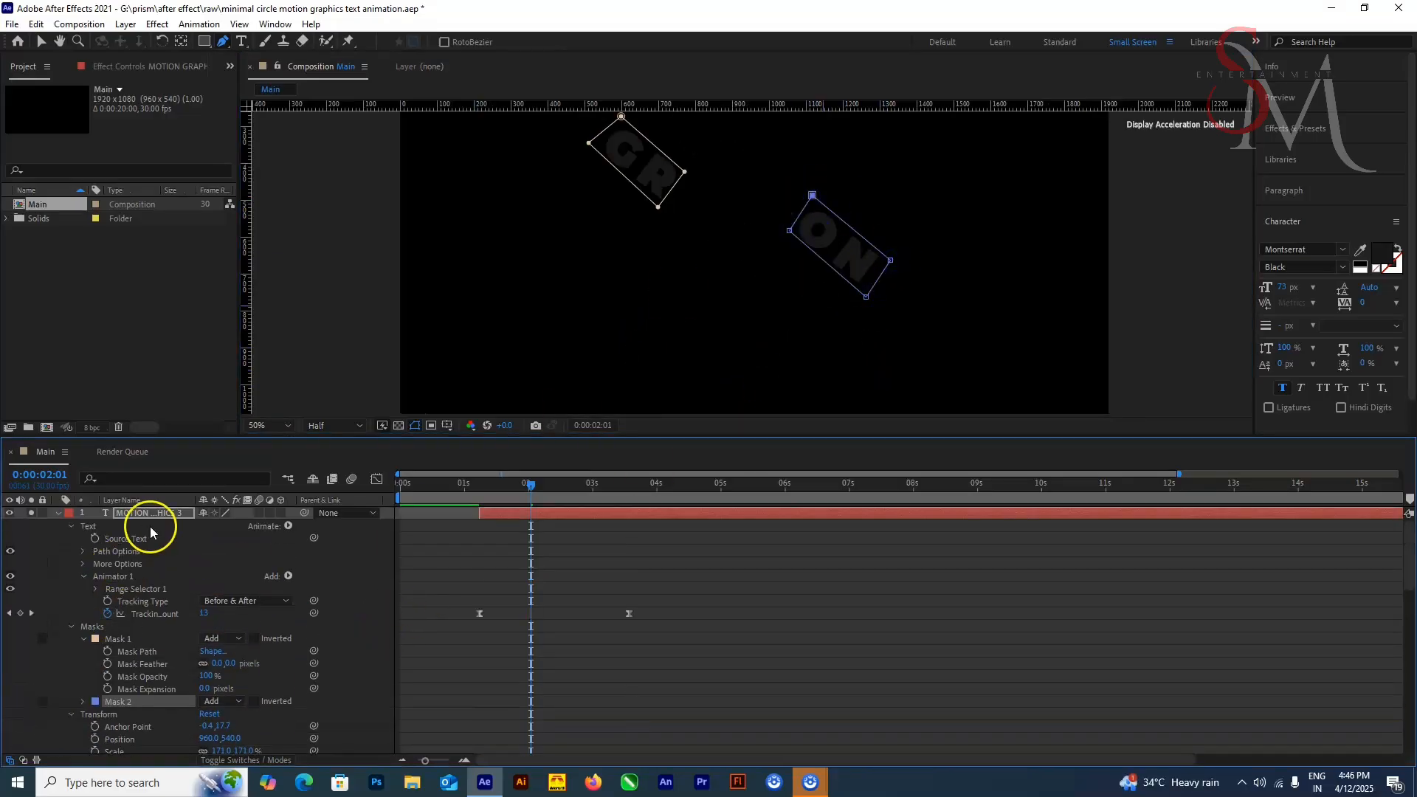
{"action": "left_click", "coordinate": [150, 515]}
{"action": "key", "text": "ctrl+d"}
Step: At 0:00:06:09, reshape Mask 1 of MOTION GRAPHICS 3 into a four-cornered frame around the letters AP
{"action": "left_click", "coordinate": [738, 485]}
{"action": "left_click", "coordinate": [151, 526]}
{"action": "left_click_drag", "start_coordinate": [588, 219], "coordinate": [661, 221]}
{"action": "left_click_drag", "start_coordinate": [673, 224], "coordinate": [714, 225]}
{"action": "left_click", "coordinate": [804, 485]}
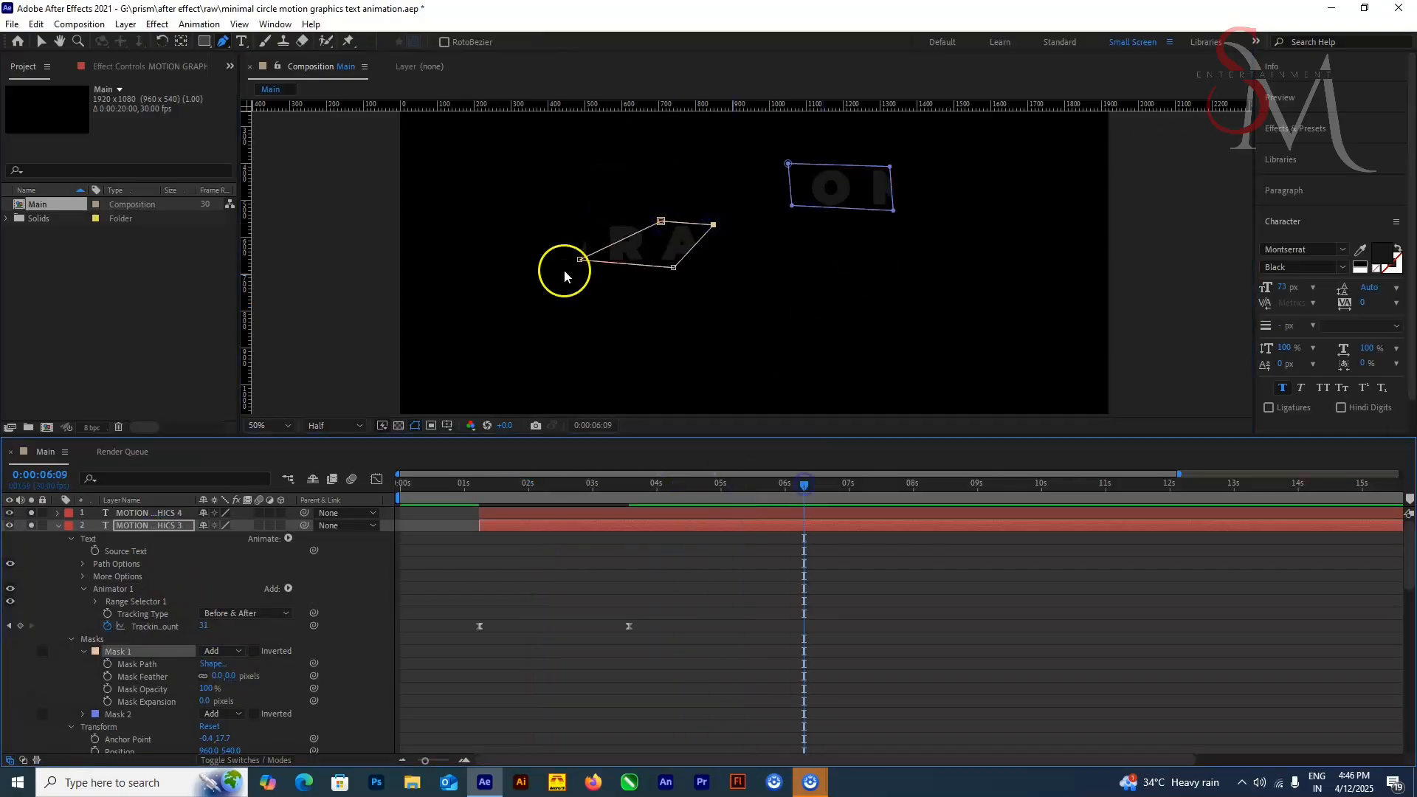
{"action": "left_click_drag", "start_coordinate": [580, 260], "coordinate": [659, 262]}
{"action": "left_click_drag", "start_coordinate": [674, 267], "coordinate": [764, 266]}
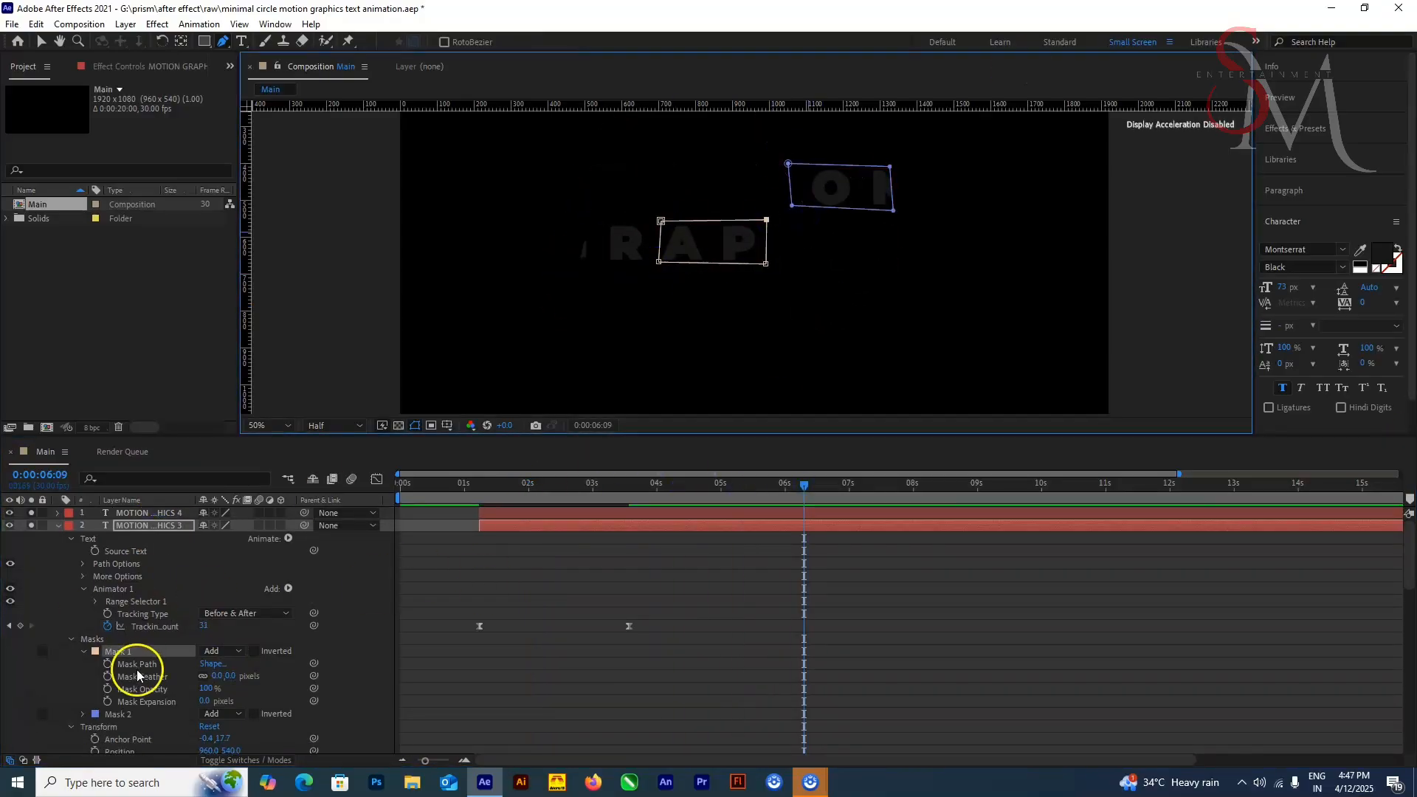
Step: Shift and narrow Mask 2 of MOTION GRAPHICS 3 so it frames only the letter I of MOTION
{"action": "left_click", "coordinate": [120, 714]}
{"action": "key", "text": "shift+Left"}
{"action": "key", "text": "shift+Left"}
{"action": "key", "text": "shift+Left"}
{"action": "key", "text": "shift+Left"}
{"action": "key", "text": "shift+Left"}
{"action": "key", "text": "shift+Left"}
{"action": "key", "text": "shift+Left"}
{"action": "key", "text": "shift+Left"}
{"action": "left_click_drag", "start_coordinate": [765, 206], "coordinate": [768, 212]}
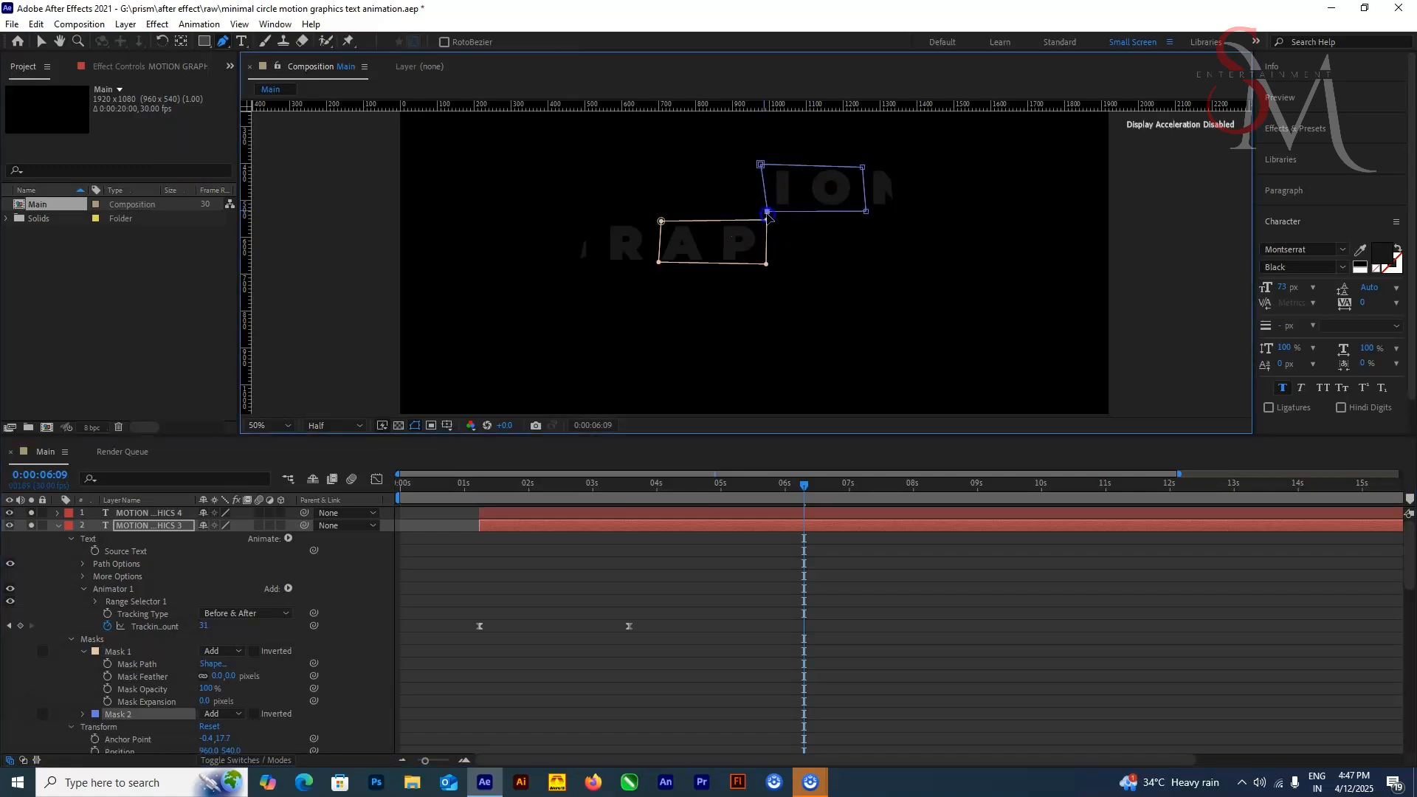
{"action": "left_click_drag", "start_coordinate": [762, 164], "coordinate": [767, 165]}
{"action": "left_click_drag", "start_coordinate": [863, 168], "coordinate": [794, 168]}
{"action": "left_click_drag", "start_coordinate": [866, 211], "coordinate": [804, 212]}
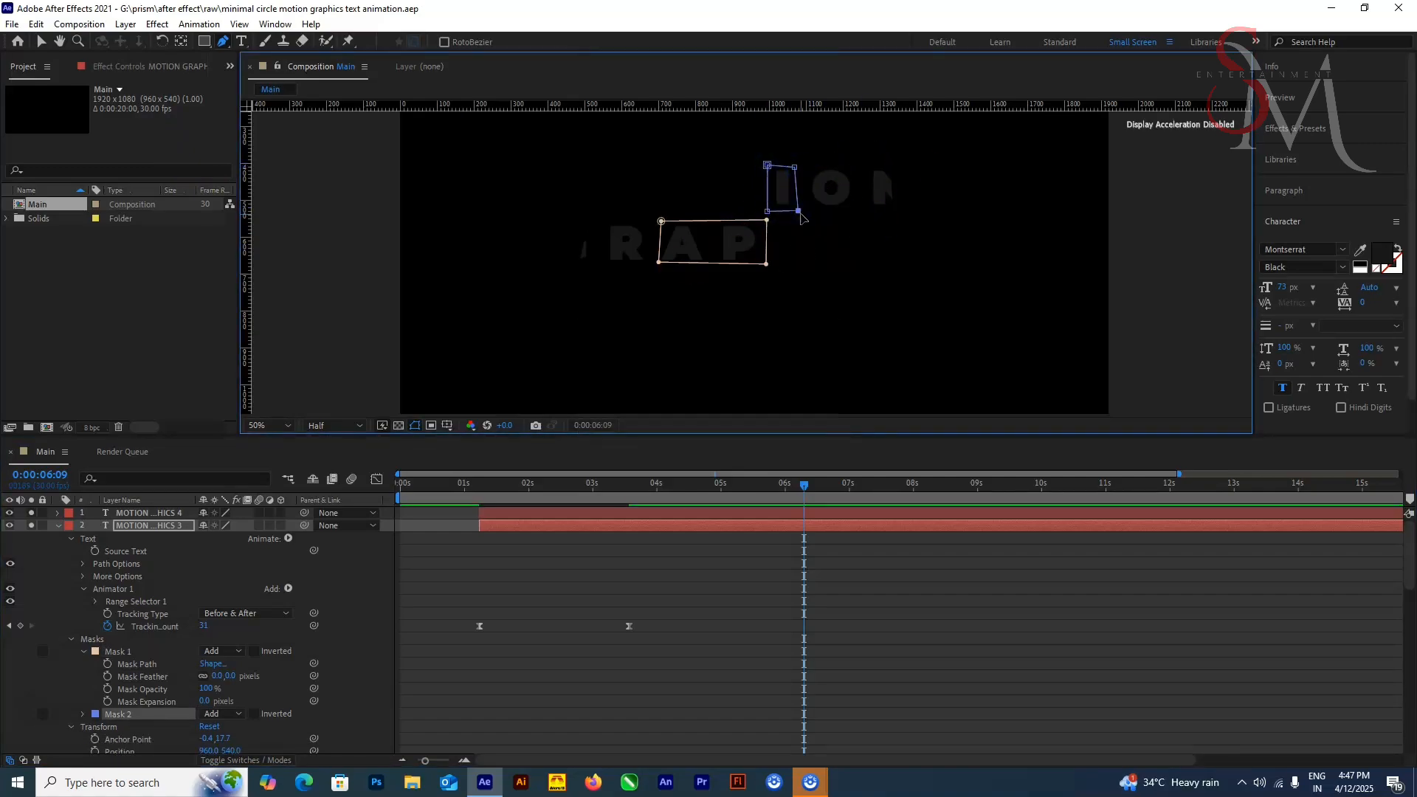
Step: Set the Rotation keyframe of MOTION GRAPHICS 3 at 0:00:02:01 to 120°
{"action": "left_click", "coordinate": [148, 514]}
{"action": "left_click", "coordinate": [160, 526]}
{"action": "key", "text": "r"}
{"action": "left_click_drag", "start_coordinate": [545, 486], "coordinate": [529, 541]}
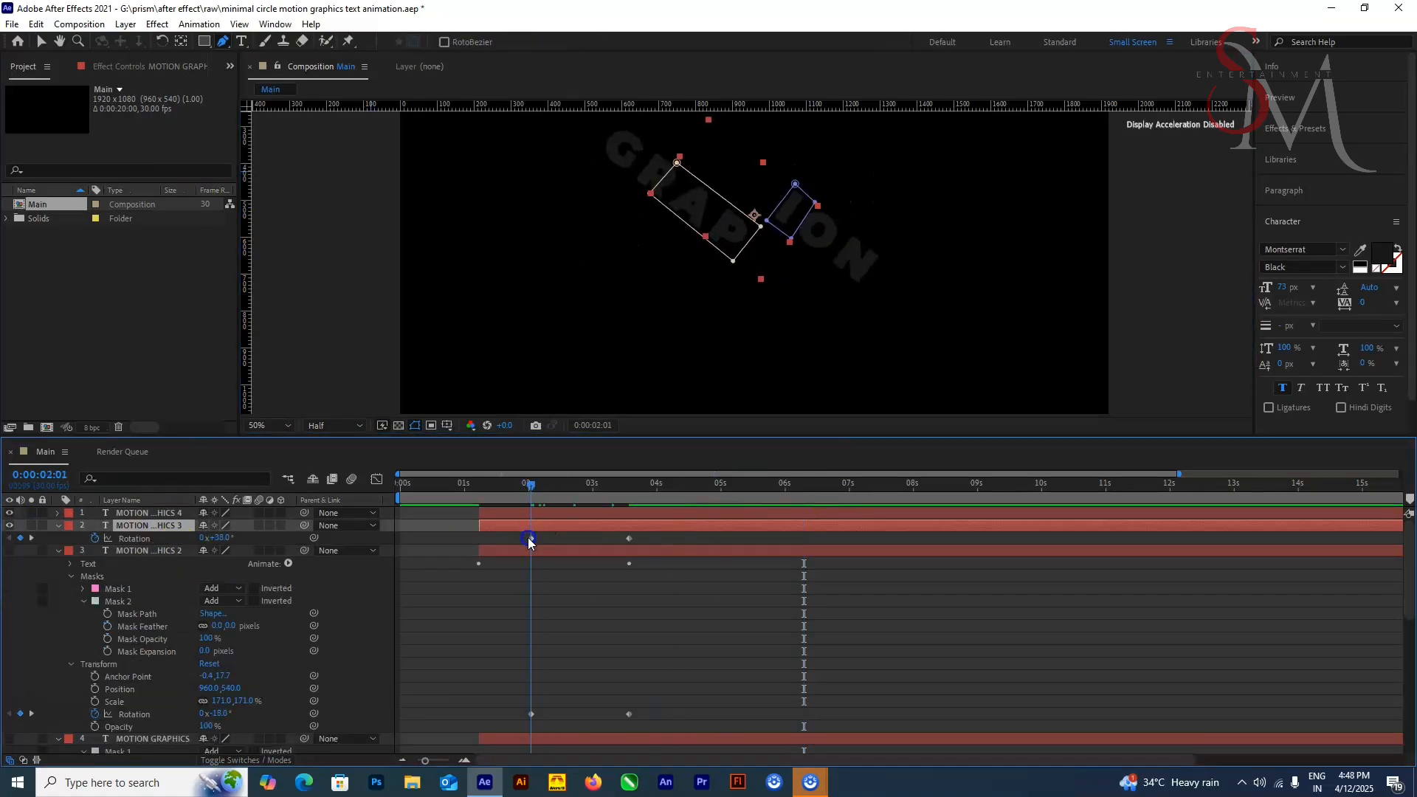
{"action": "left_click_drag", "start_coordinate": [224, 539], "coordinate": [283, 532]}
Step: Make the remaining text, null, circle and background layers visible and preview the whole animation from the start
{"action": "left_click", "coordinate": [9, 551]}
{"action": "scroll", "coordinate": [13, 624], "scroll_direction": "down", "scroll_amount": 3}
{"action": "left_click", "coordinate": [10, 626]}
{"action": "scroll", "coordinate": [14, 625], "scroll_direction": "up", "scroll_amount": 3}
{"action": "left_click", "coordinate": [58, 551]}
{"action": "key", "text": "Home"}
{"action": "key", "text": "space"}
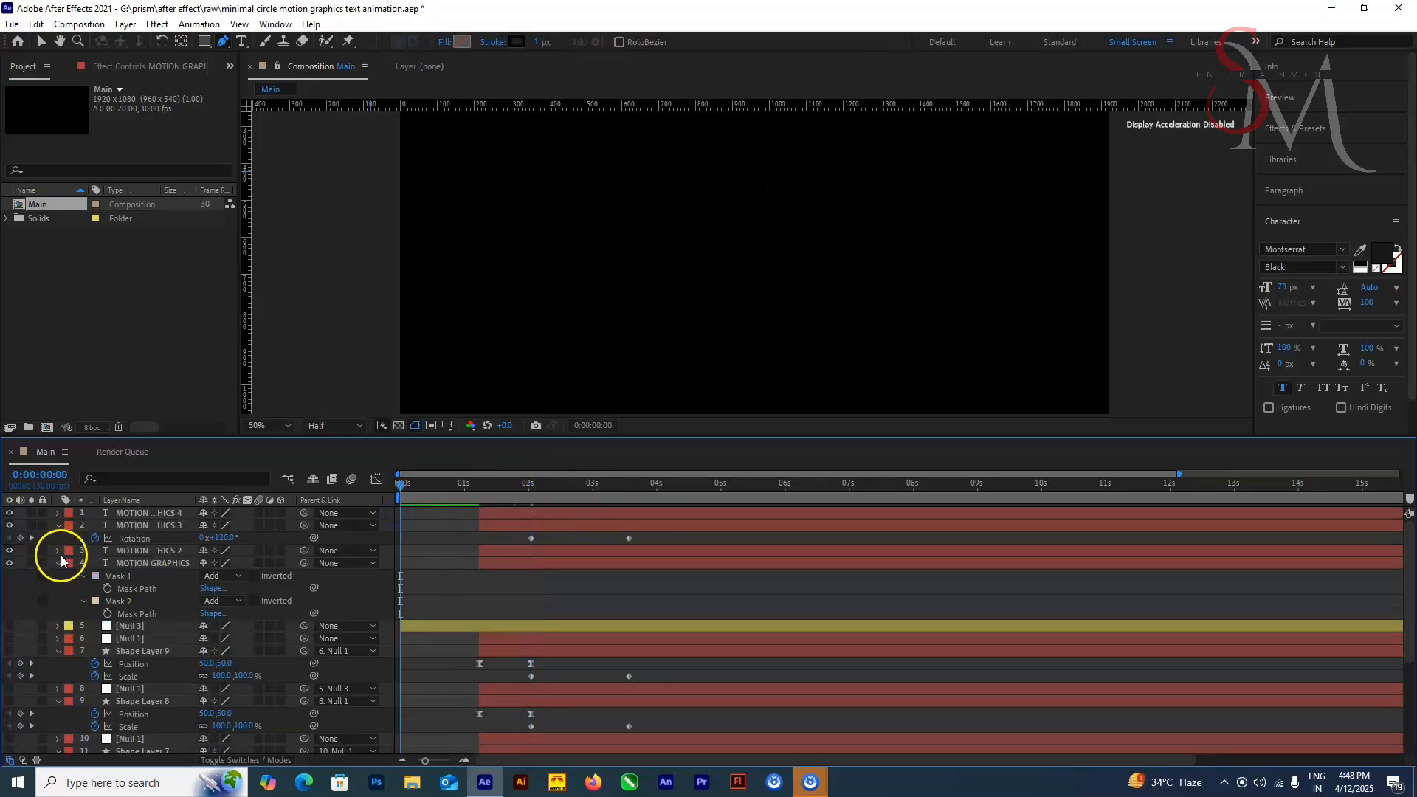
{"action": "left_click", "coordinate": [10, 550]}
{"action": "left_click_drag", "start_coordinate": [889, 436], "coordinate": [889, 197]}
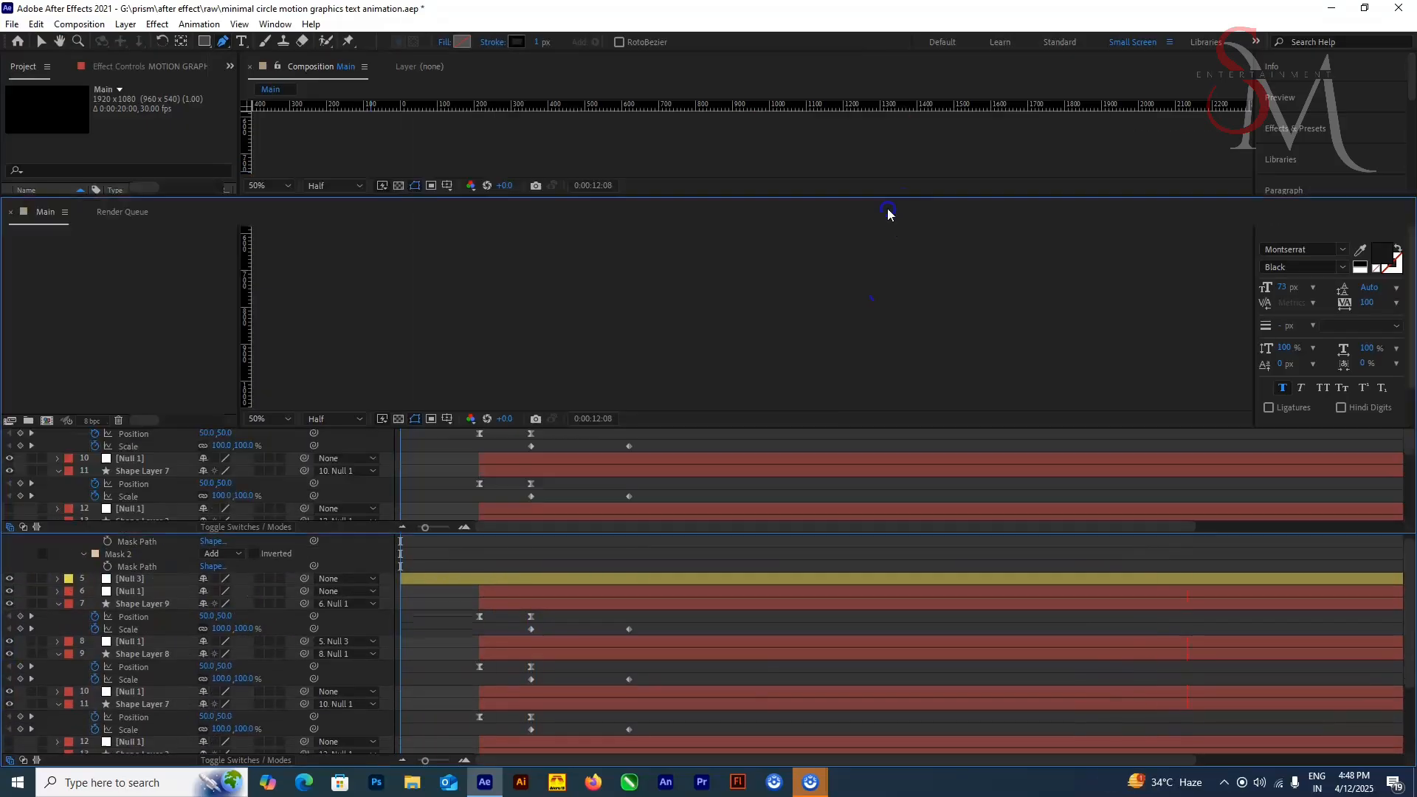
{"action": "left_click_drag", "start_coordinate": [9, 386], "coordinate": [25, 730]}
{"action": "left_click_drag", "start_coordinate": [813, 196], "coordinate": [812, 509]}
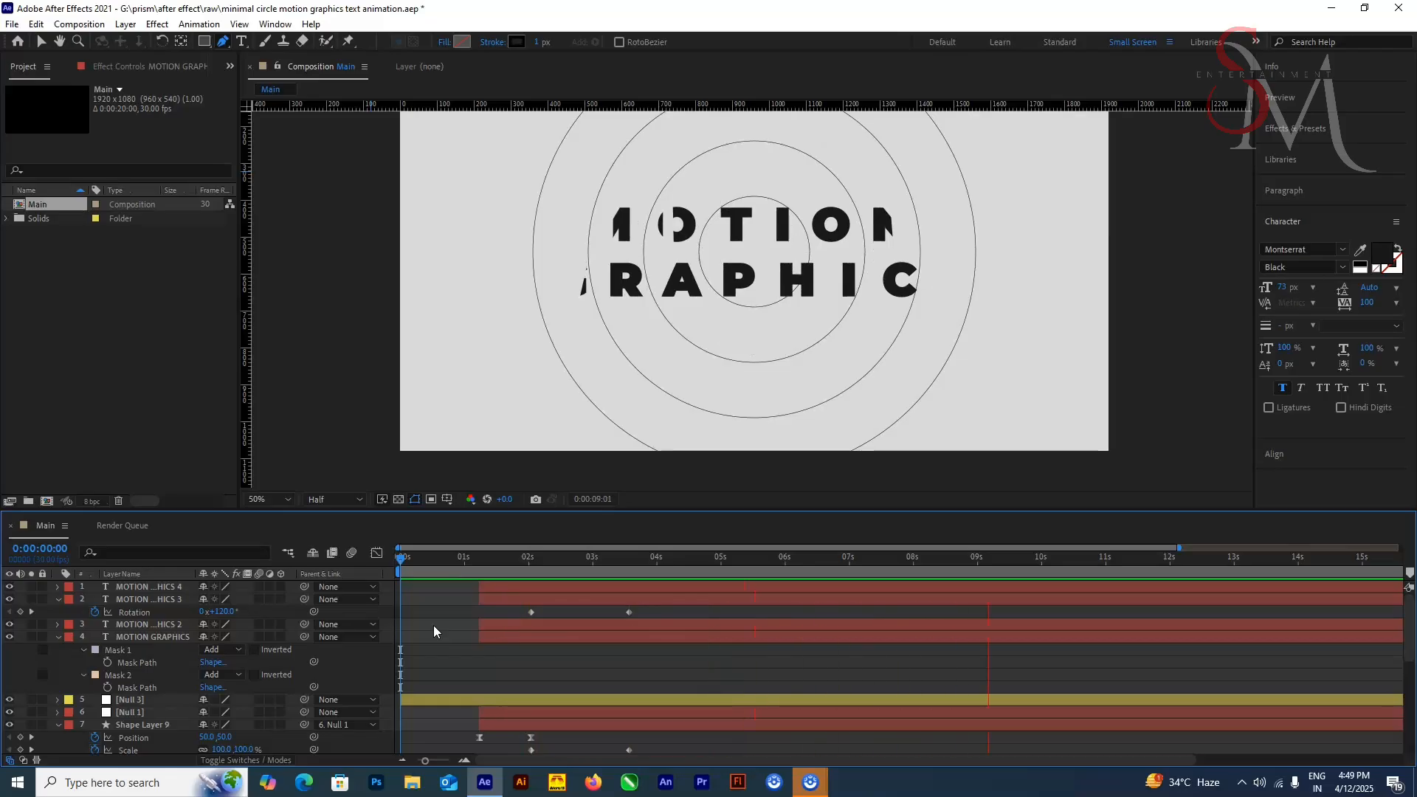
Step: At 0:00:04:02, reveal the text layers' masks and extend Mask 1 of MOTION GRAPHICS 2 to cover the full letters OT
{"action": "left_click_drag", "start_coordinate": [480, 562], "coordinate": [661, 564]}
{"action": "left_click", "coordinate": [164, 636]}
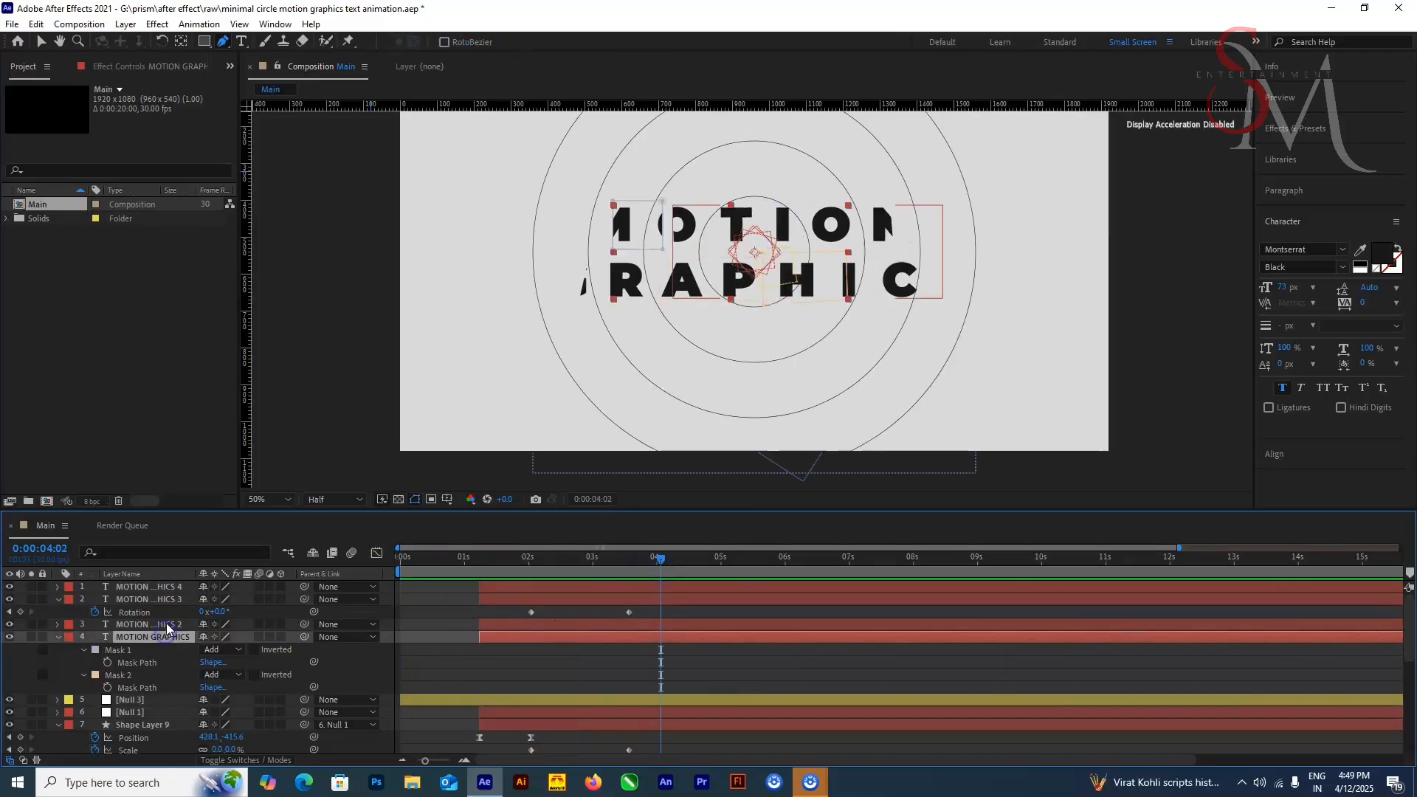
{"action": "left_click", "coordinate": [159, 587], "text": "shift"}
{"action": "key", "text": "u"}
{"action": "key", "text": "m"}
{"action": "left_click", "coordinate": [150, 646]}
{"action": "left_click", "coordinate": [143, 636]}
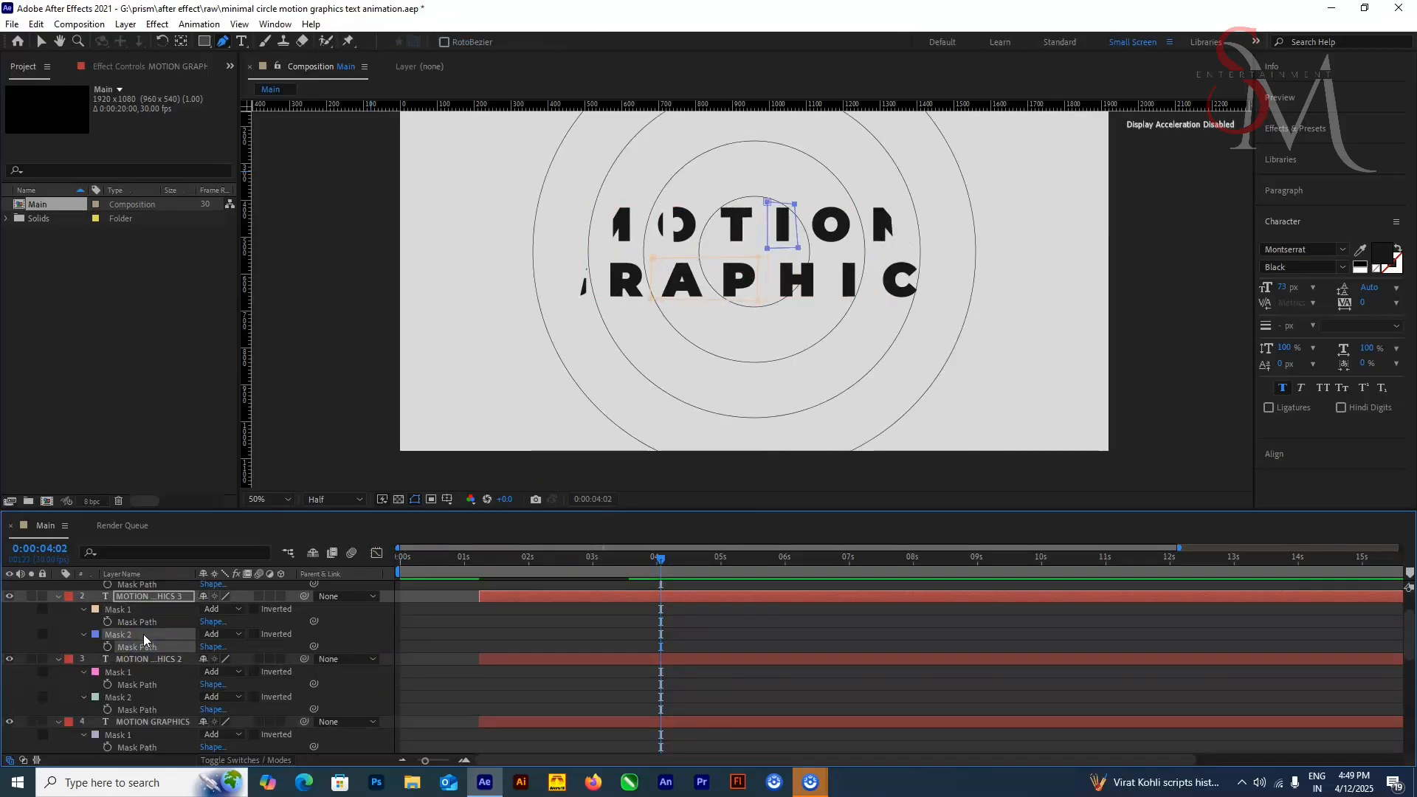
{"action": "left_click", "coordinate": [147, 671]}
{"action": "left_click_drag", "start_coordinate": [671, 204], "coordinate": [657, 204]}
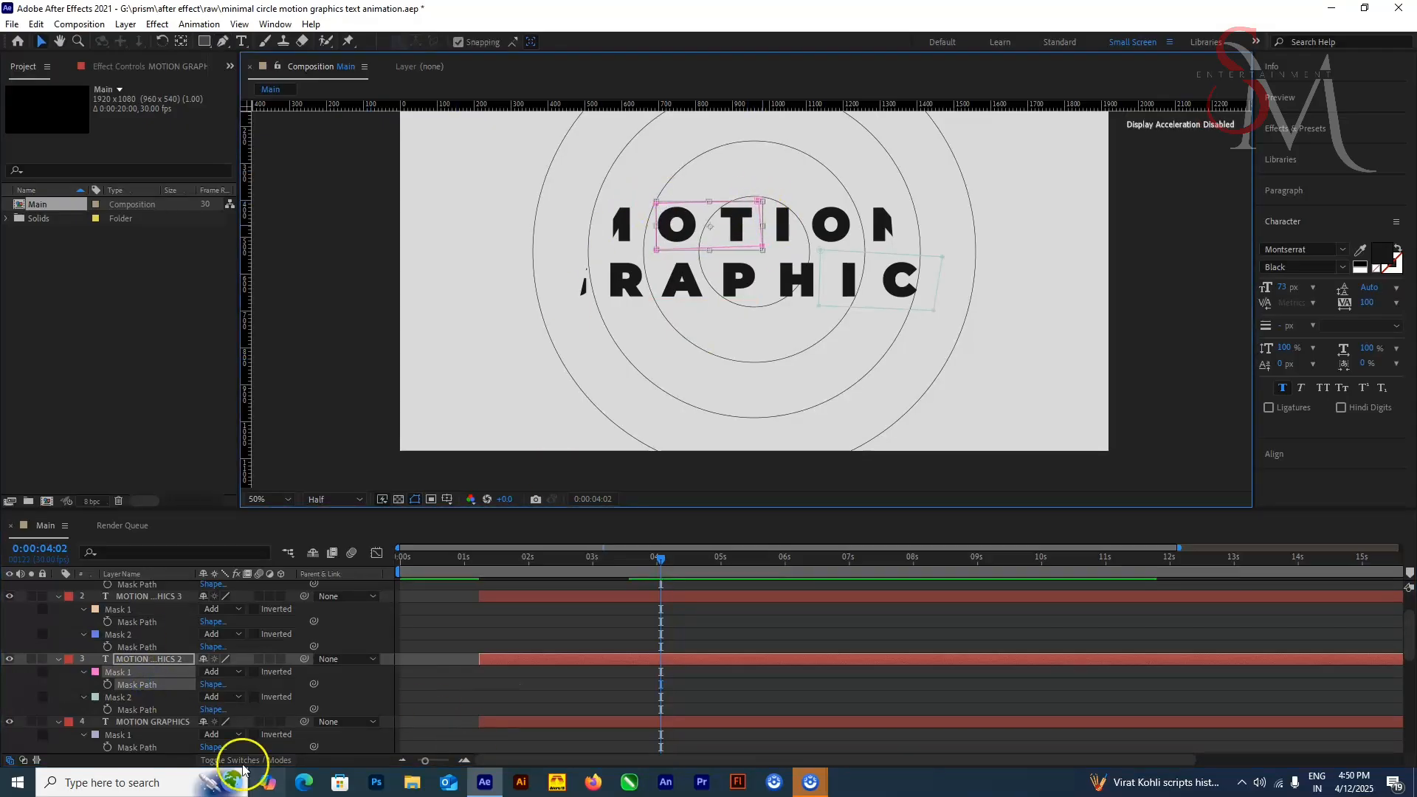
Step: Shift Mask 1 of the MOTION GRAPHICS layer so it fully covers the letter M
{"action": "key", "text": "v"}
{"action": "left_click", "coordinate": [149, 734]}
{"action": "scroll", "coordinate": [149, 734], "scroll_direction": "down", "scroll_amount": 1}
{"action": "scroll", "coordinate": [137, 725], "scroll_direction": "up", "scroll_amount": 3}
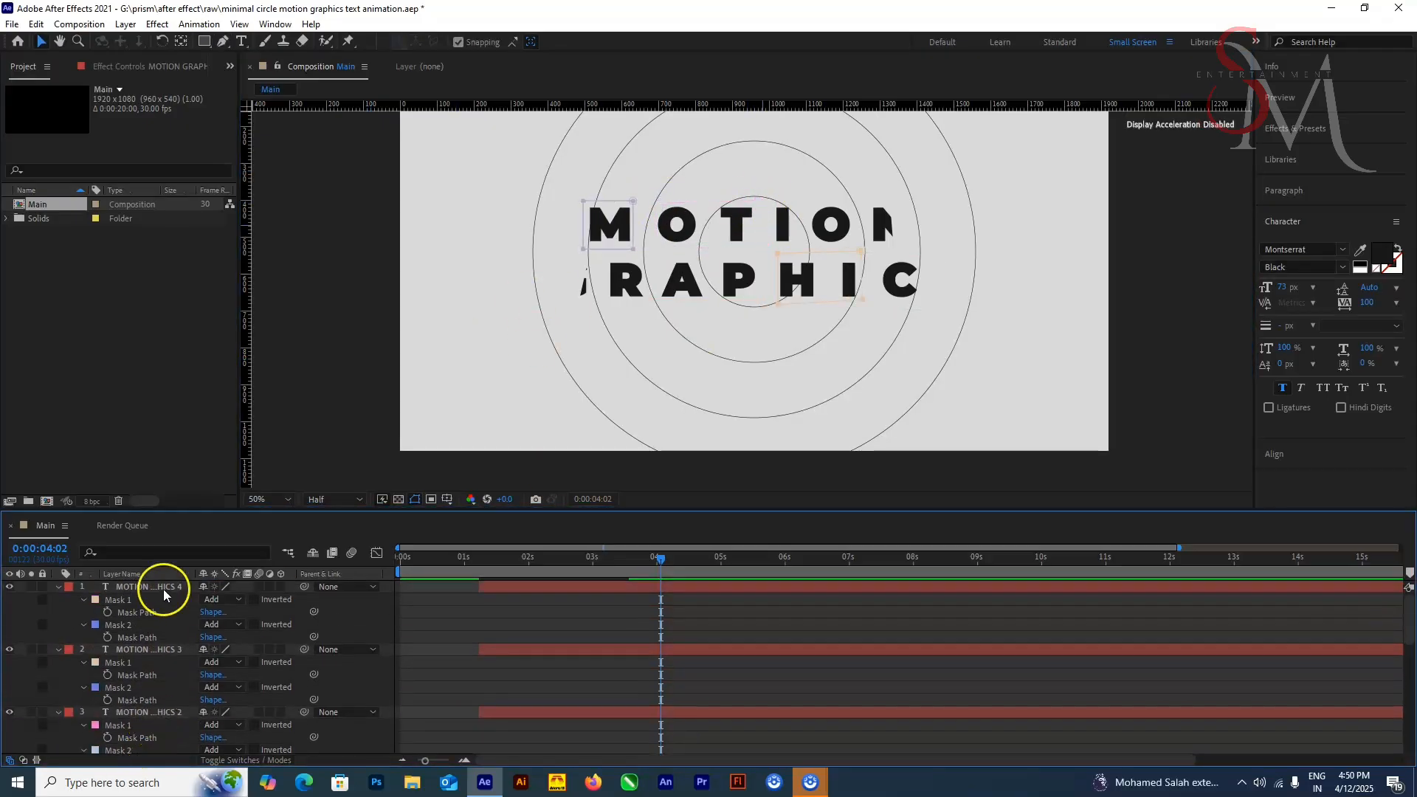
Step: Reposition Mask 1 of MOTION GRAPHICS 4 so it fully frames the letters GR
{"action": "left_click", "coordinate": [158, 596]}
{"action": "key", "text": "shift+Right"}
{"action": "key", "text": "shift+Right"}
{"action": "key", "text": "shift+Left"}
{"action": "key", "text": "shift+Left"}
{"action": "key", "text": "shift+Left"}
{"action": "key", "text": "shift+Left"}
{"action": "key", "text": "shift+Left"}
{"action": "key", "text": "shift+Left"}
{"action": "key", "text": "shift+Left"}
{"action": "left_click_drag", "start_coordinate": [553, 255], "coordinate": [664, 316]}
{"action": "key", "text": "shift+Right"}
{"action": "key", "text": "shift+Right"}
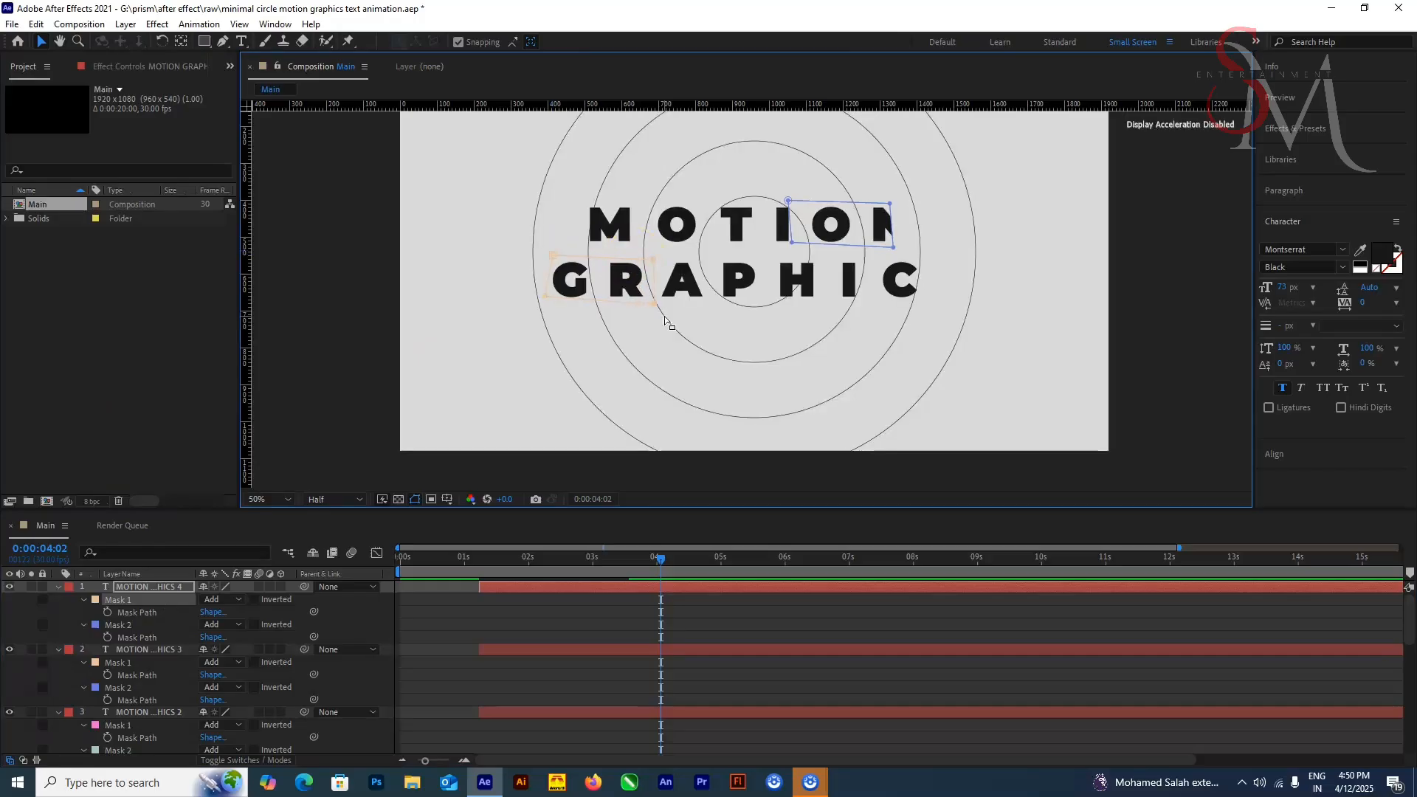
Step: Shift Mask 2 of MOTION GRAPHICS 4 toward the end of MOTION until it covers the full N, and preview the animation
{"action": "left_click", "coordinate": [137, 629]}
{"action": "key", "text": "shift+Right"}
{"action": "key", "text": "shift+Right"}
{"action": "key", "text": "shift+Right"}
{"action": "key", "text": "Home"}
{"action": "key", "text": "space"}
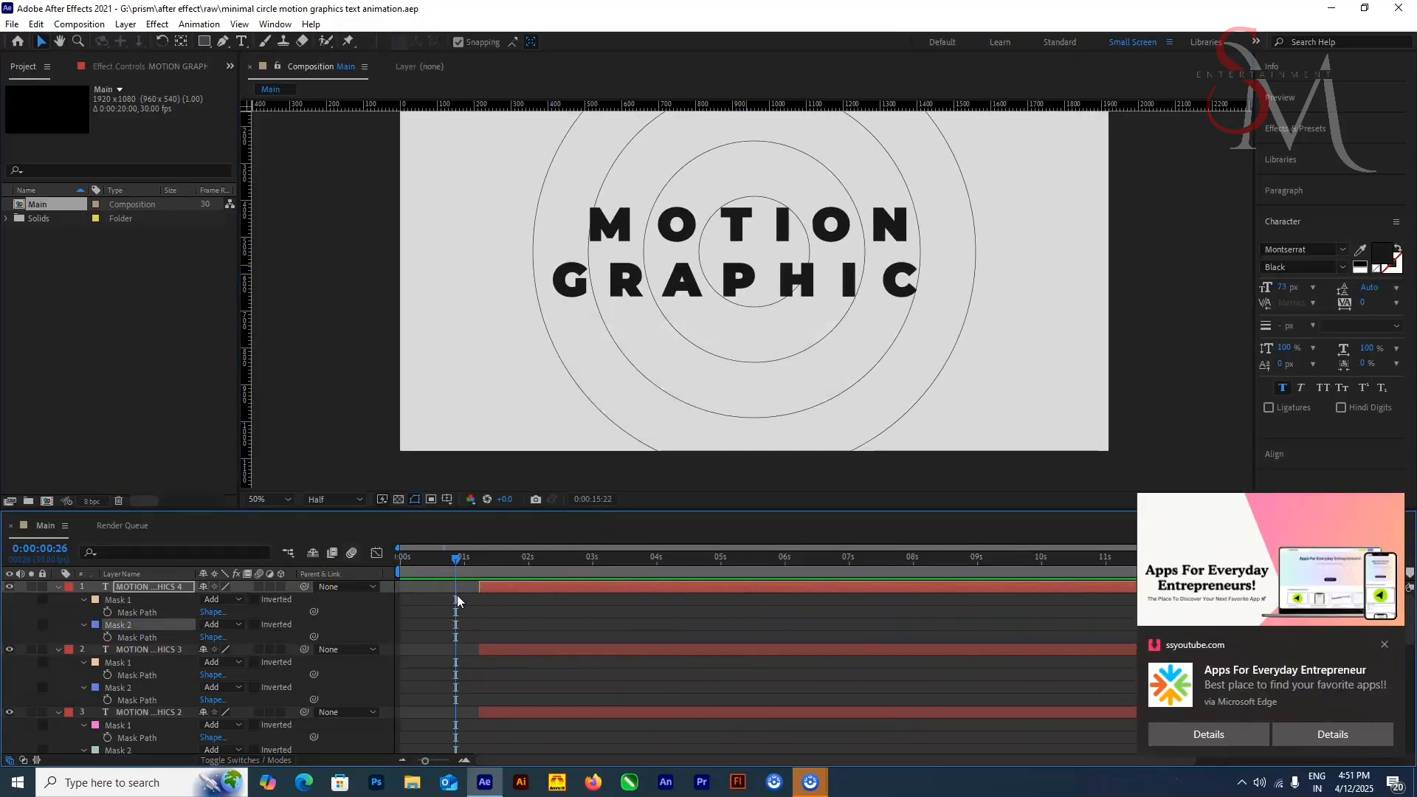
Step: Reveal the keyframes of all four text layers and apply Easy Ease to their Rotation keyframes
{"action": "left_click_drag", "start_coordinate": [507, 510], "coordinate": [508, 443]}
{"action": "left_click", "coordinate": [153, 521]}
{"action": "left_click", "coordinate": [152, 708], "text": "shift"}
{"action": "key", "text": "u"}
{"action": "left_click", "coordinate": [533, 492]}
{"action": "left_click_drag", "start_coordinate": [660, 532], "coordinate": [517, 613]}
{"action": "right_click", "coordinate": [530, 533]}
{"action": "mouse_move", "coordinate": [620, 715]}
{"action": "left_click", "coordinate": [783, 621]}
Step: Lengthen the easing handles at both ends of the Rotation speed curves to form a sharp mid-motion peak, and preview the result
{"action": "left_click", "coordinate": [376, 486]}
{"action": "left_click", "coordinate": [497, 599]}
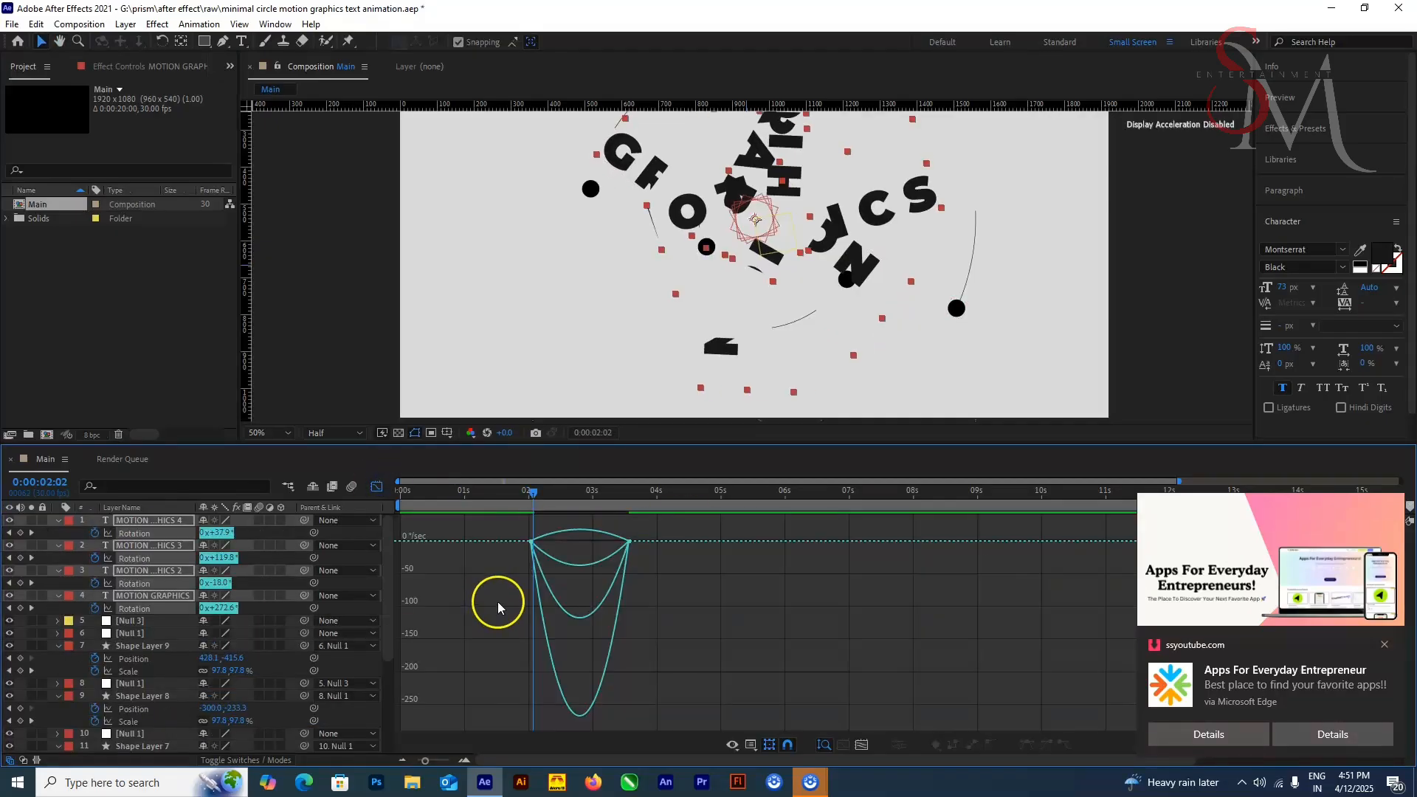
{"action": "left_click_drag", "start_coordinate": [648, 566], "coordinate": [617, 522]}
{"action": "left_click_drag", "start_coordinate": [614, 541], "coordinate": [518, 524]}
{"action": "left_click_drag", "start_coordinate": [546, 541], "coordinate": [566, 541]}
{"action": "key", "text": "Home"}
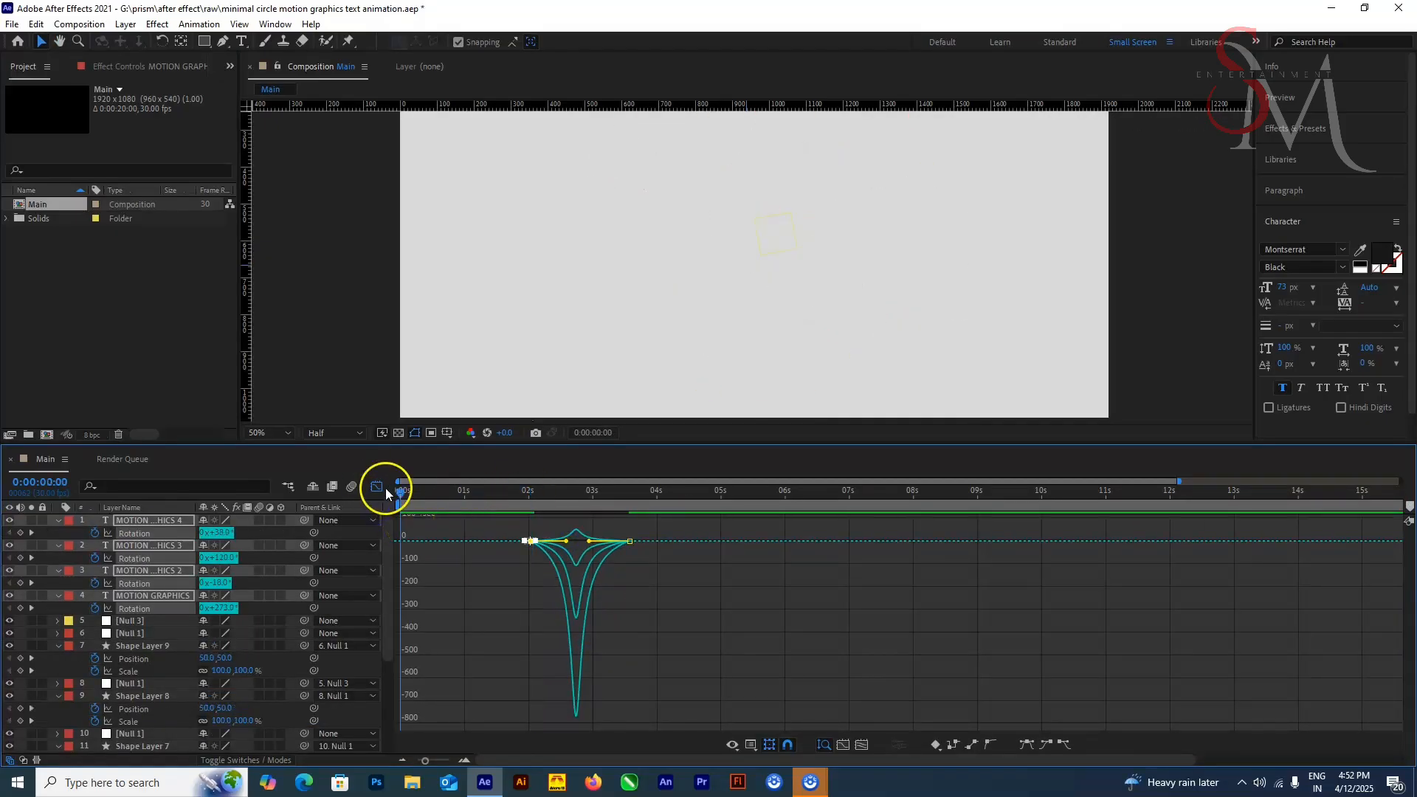
{"action": "left_click", "coordinate": [376, 486]}
{"action": "key", "text": "space"}
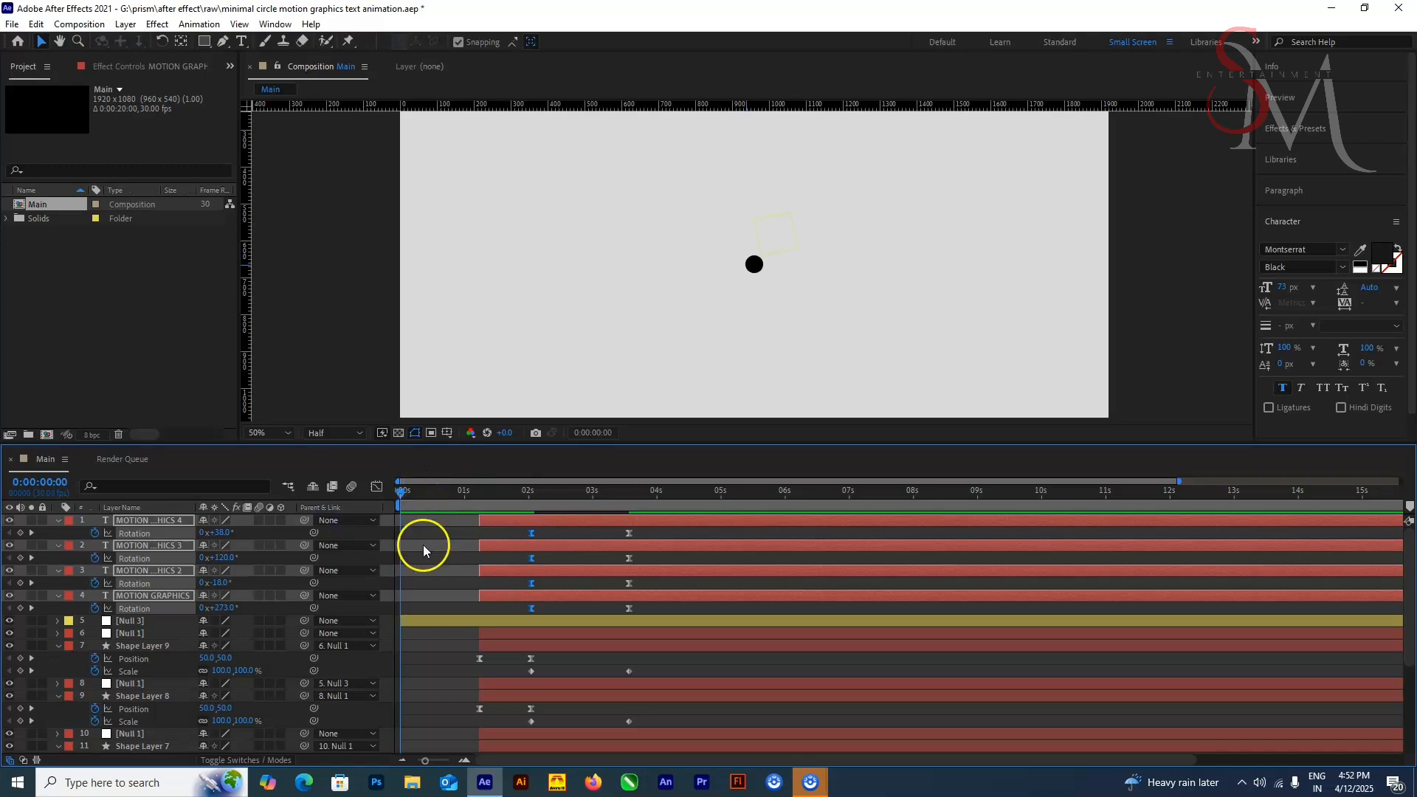
Step: Look up Shape Layer 4's stroke properties with the timeline filter and check its animated End property around 0:00:02:24
{"action": "scroll", "coordinate": [849, 308], "scroll_direction": "down", "scroll_amount": 3}
{"action": "key", "text": "u"}
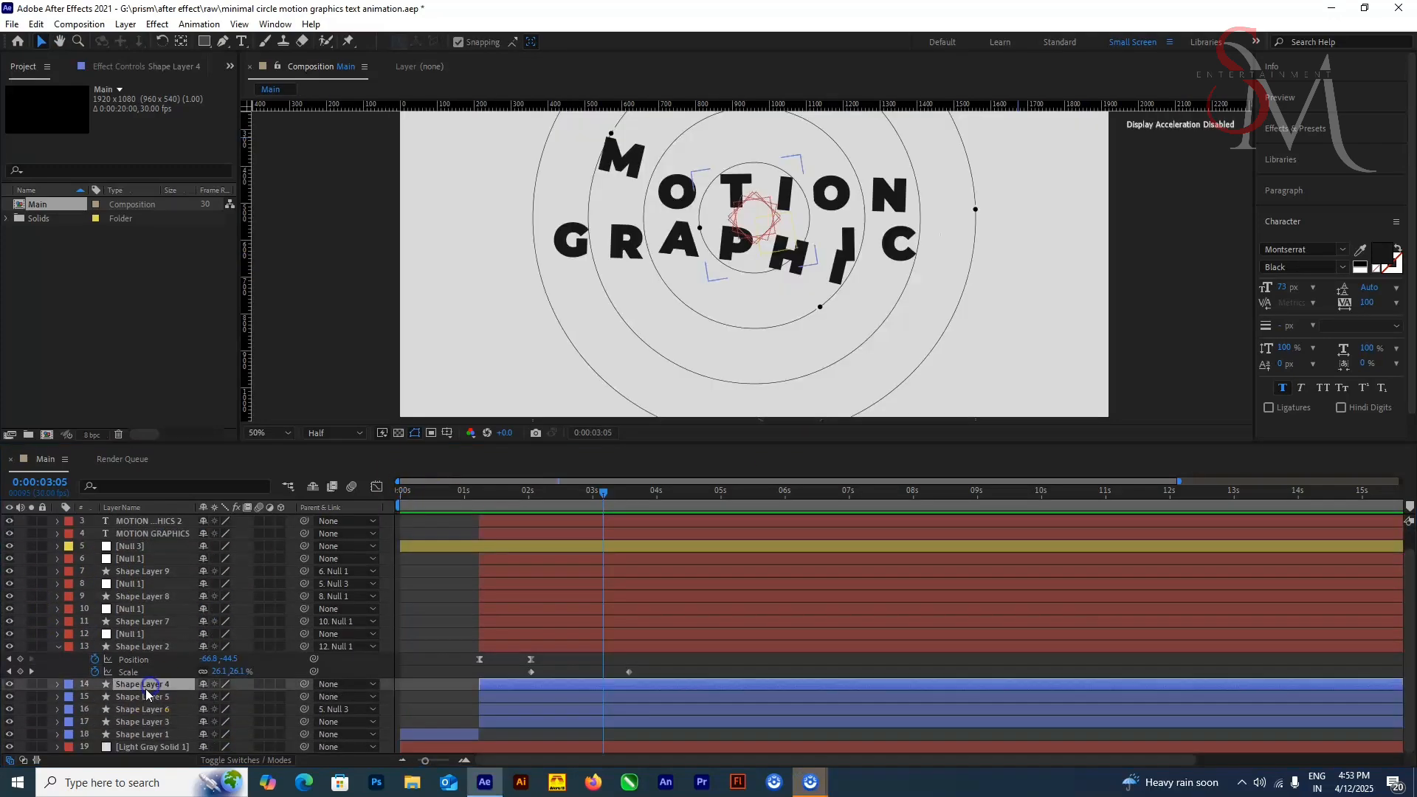
{"action": "scroll", "coordinate": [518, 694], "scroll_direction": "down", "scroll_amount": 3}
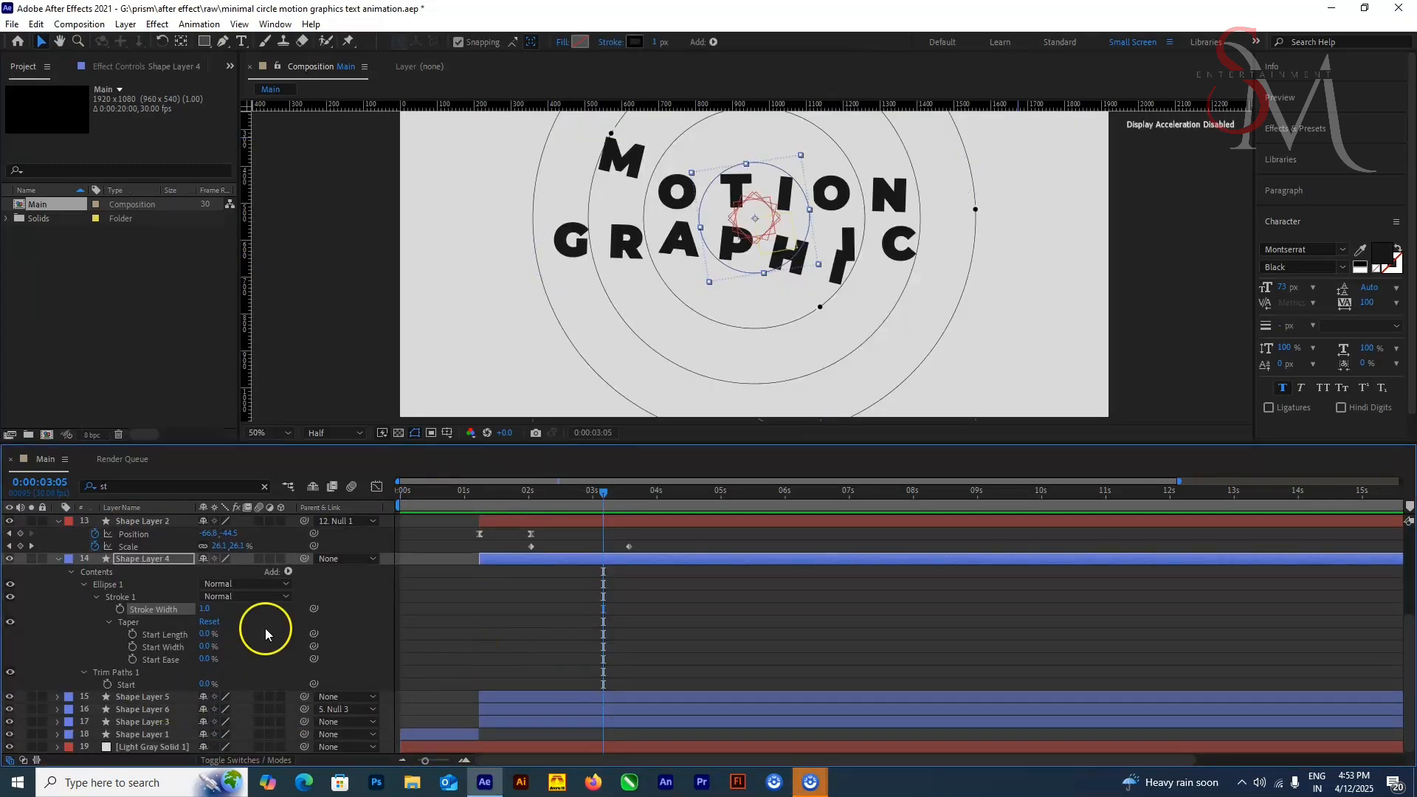
{"action": "left_click", "coordinate": [122, 487]}
{"action": "type", "text": "r"}
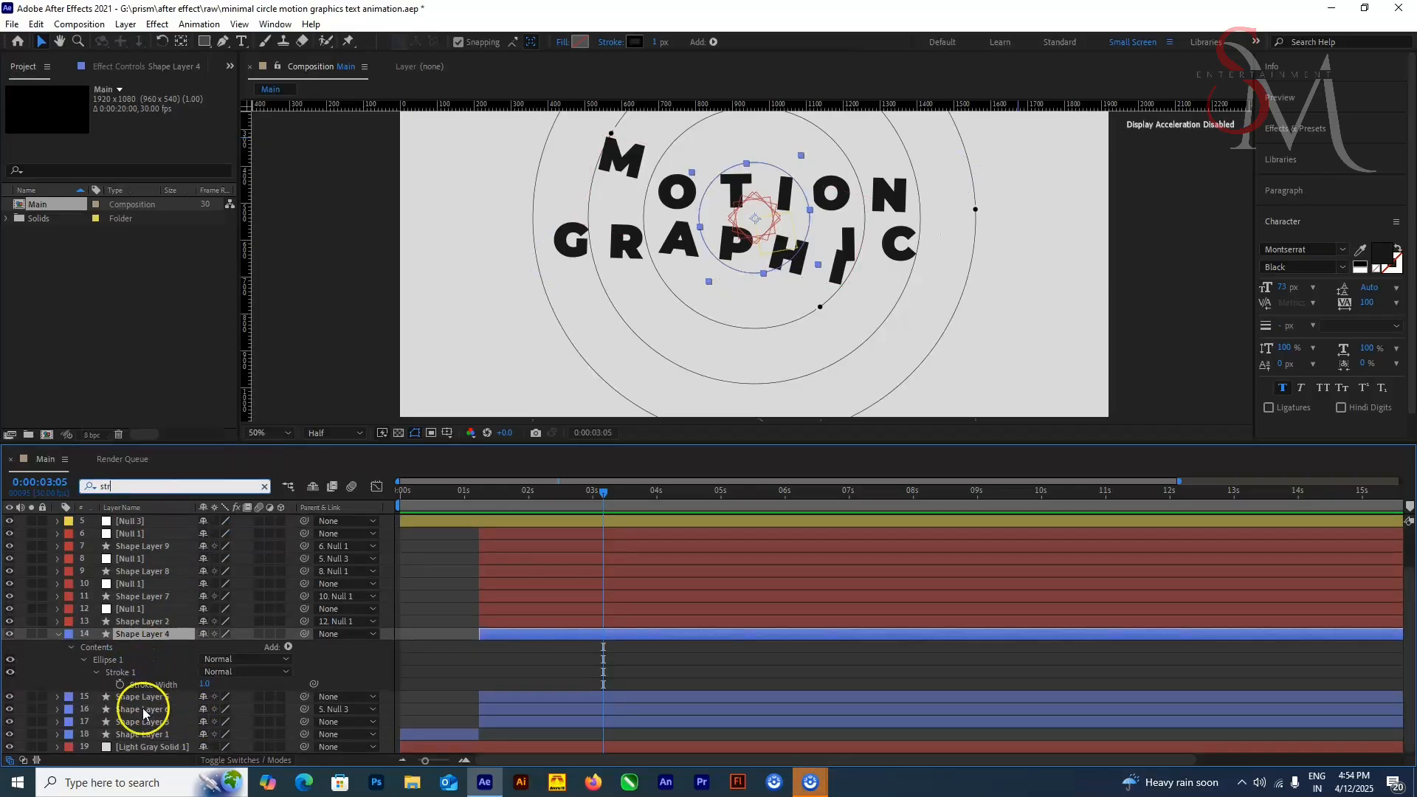
{"action": "key", "text": "BackSpace"}
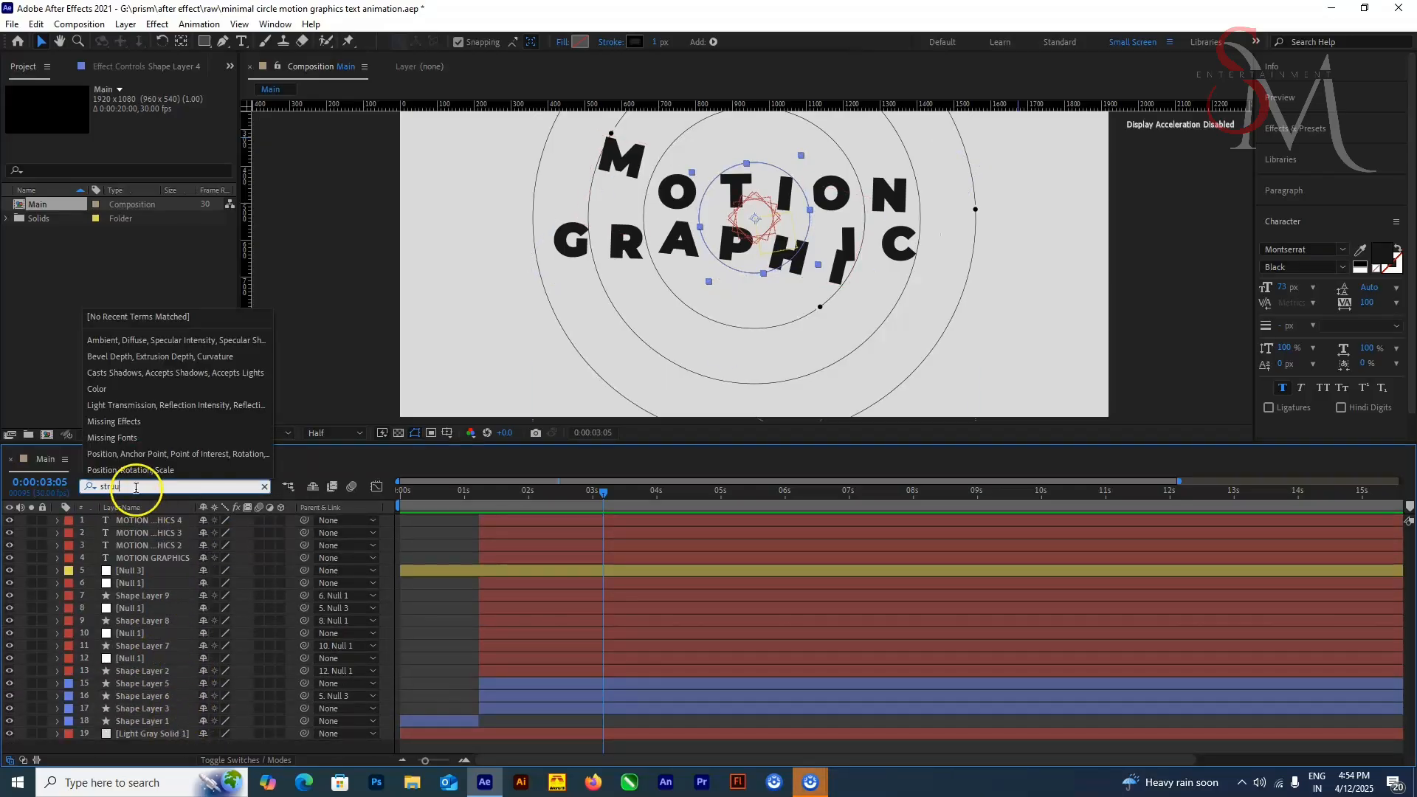
{"action": "left_click", "coordinate": [175, 685]}
{"action": "key", "text": "u"}
{"action": "left_click_drag", "start_coordinate": [593, 502], "coordinate": [579, 502]}
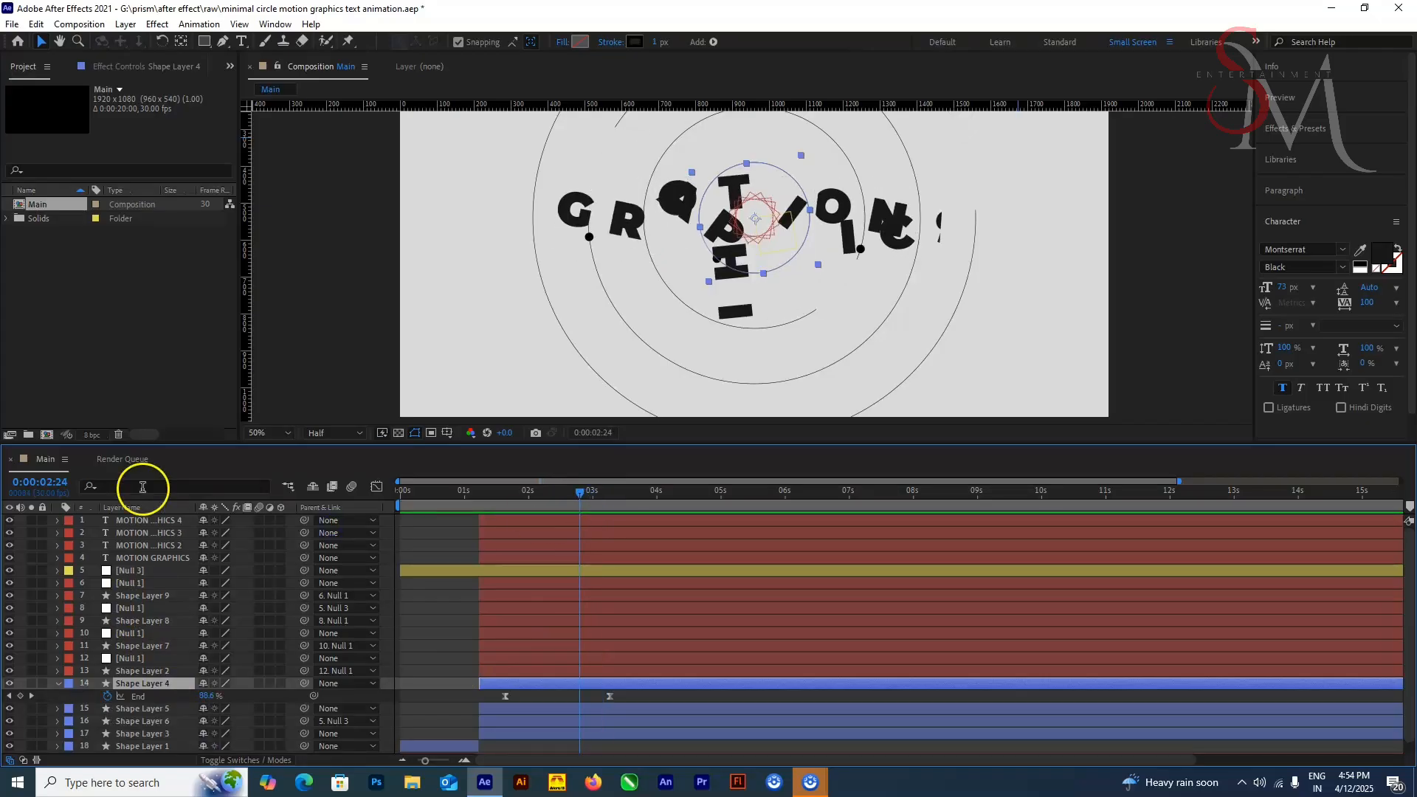
Step: Filter the timeline for "str" and add a Stroke Width keyframe of 1.0 to Shape Layer 4 at 0:00:02:24
{"action": "left_click", "coordinate": [142, 487]}
{"action": "type", "text": "str"}
{"action": "left_click", "coordinate": [120, 733]}
{"action": "scroll", "coordinate": [170, 665], "scroll_direction": "down", "scroll_amount": 2}
{"action": "key", "text": "u"}
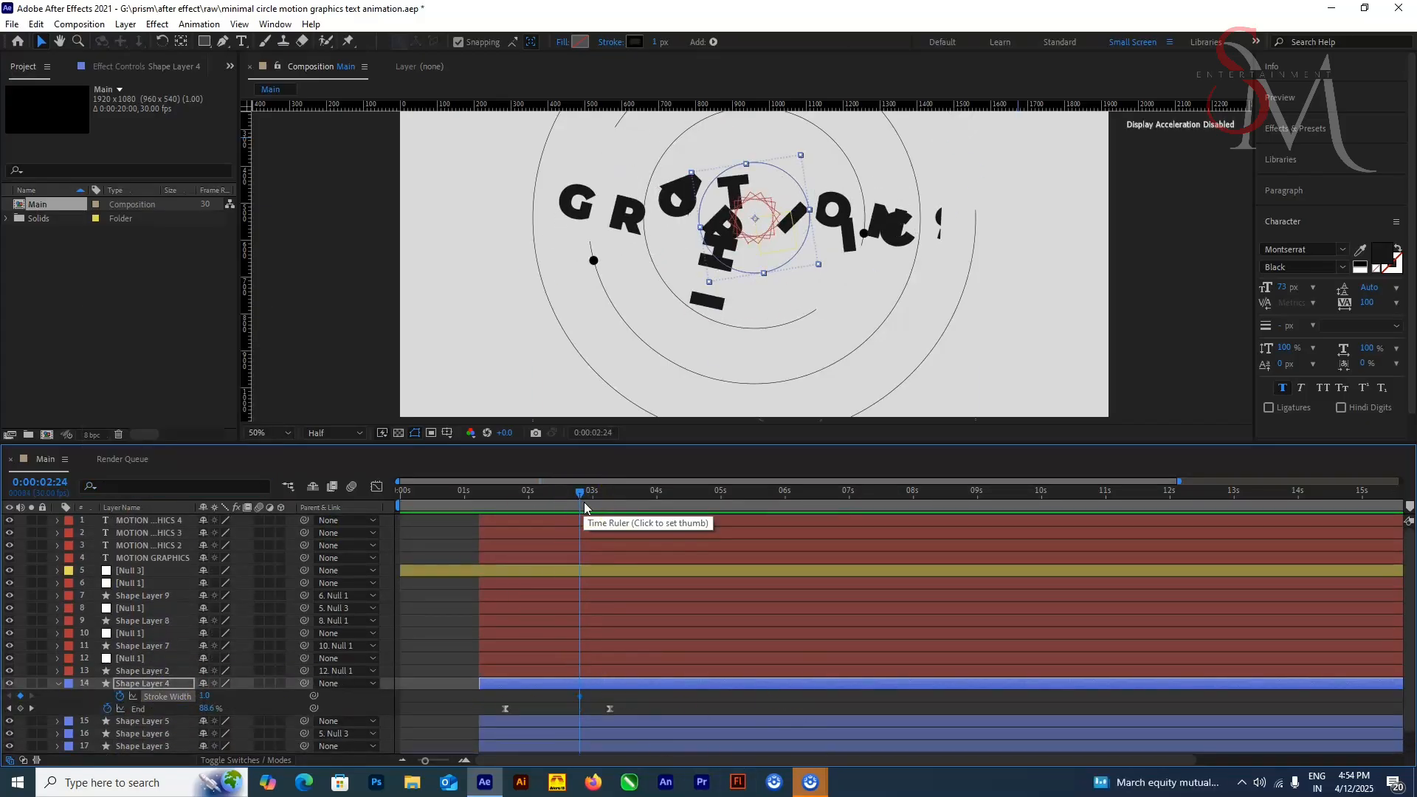
Step: Move Shape Layer 4's Stroke Width keyframe to about 0:00:03:02, set the width to 0 at 0:00:04:00, and preview the change
{"action": "left_click_drag", "start_coordinate": [599, 501], "coordinate": [592, 499]}
{"action": "left_click_drag", "start_coordinate": [579, 696], "coordinate": [595, 697]}
{"action": "left_click_drag", "start_coordinate": [591, 496], "coordinate": [658, 507]}
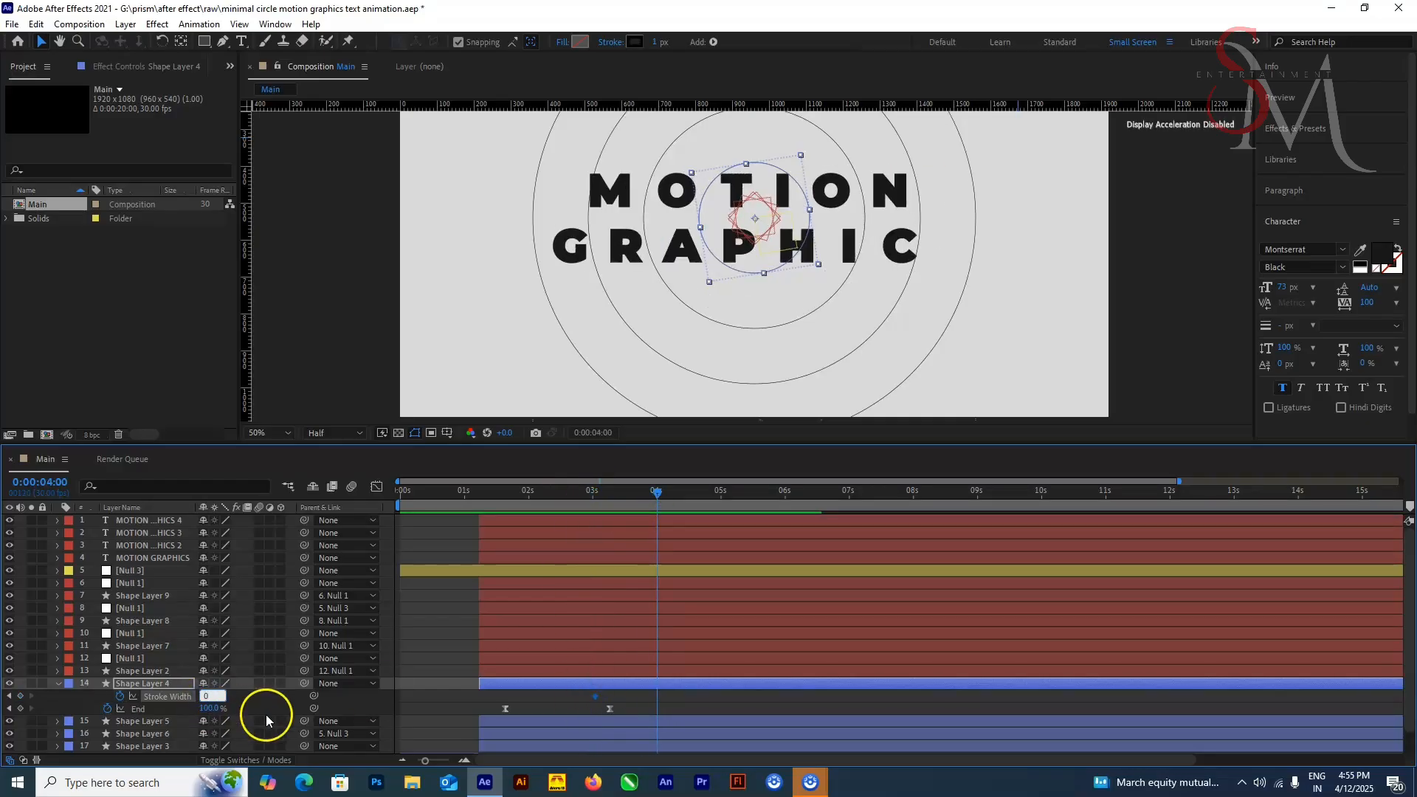
{"action": "left_click", "coordinate": [1153, 321]}
{"action": "key", "text": "space"}
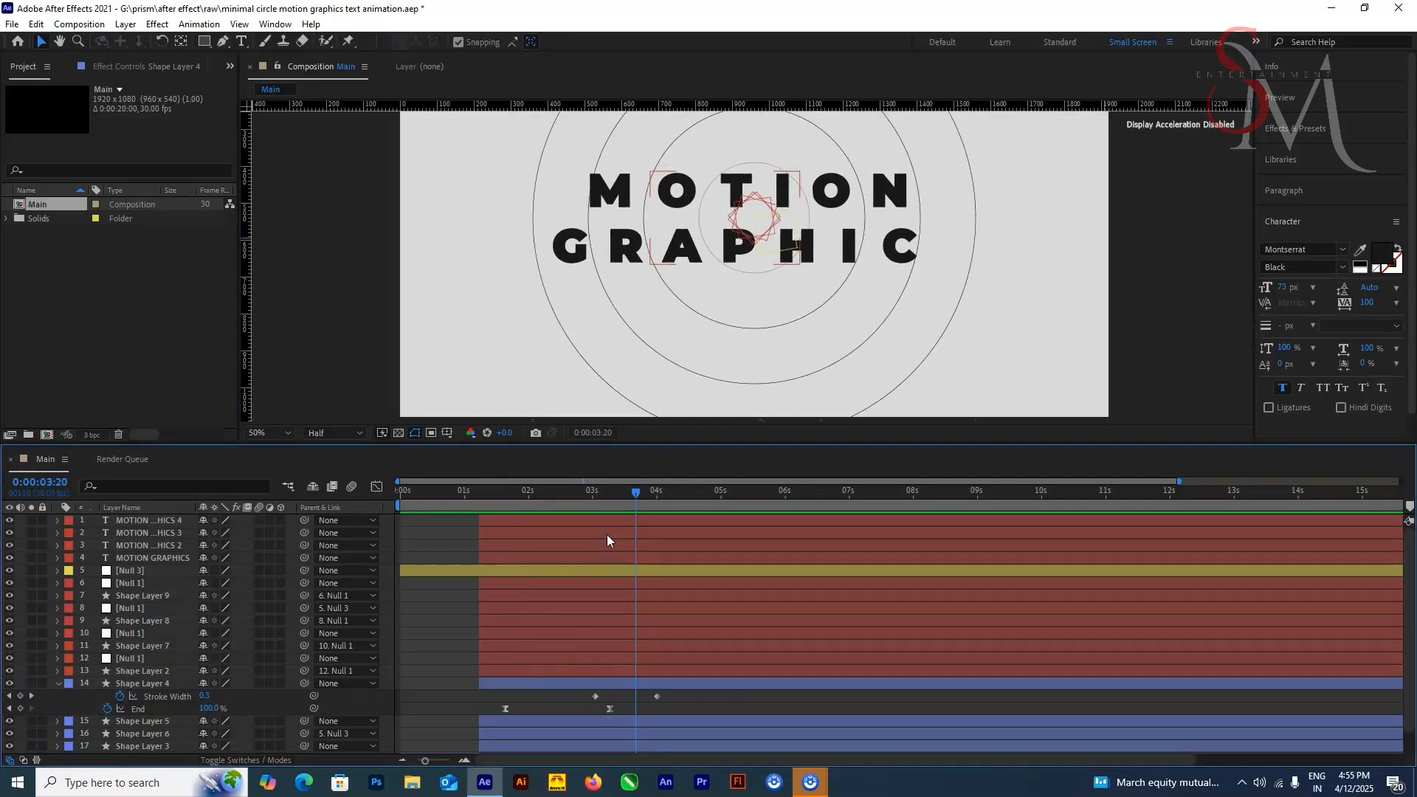
Step: Apply Easy Ease to both Stroke Width keyframes of Shape Layer 4
{"action": "right_click", "coordinate": [595, 696]}
{"action": "mouse_move", "coordinate": [637, 687]}
{"action": "left_click", "coordinate": [812, 589]}
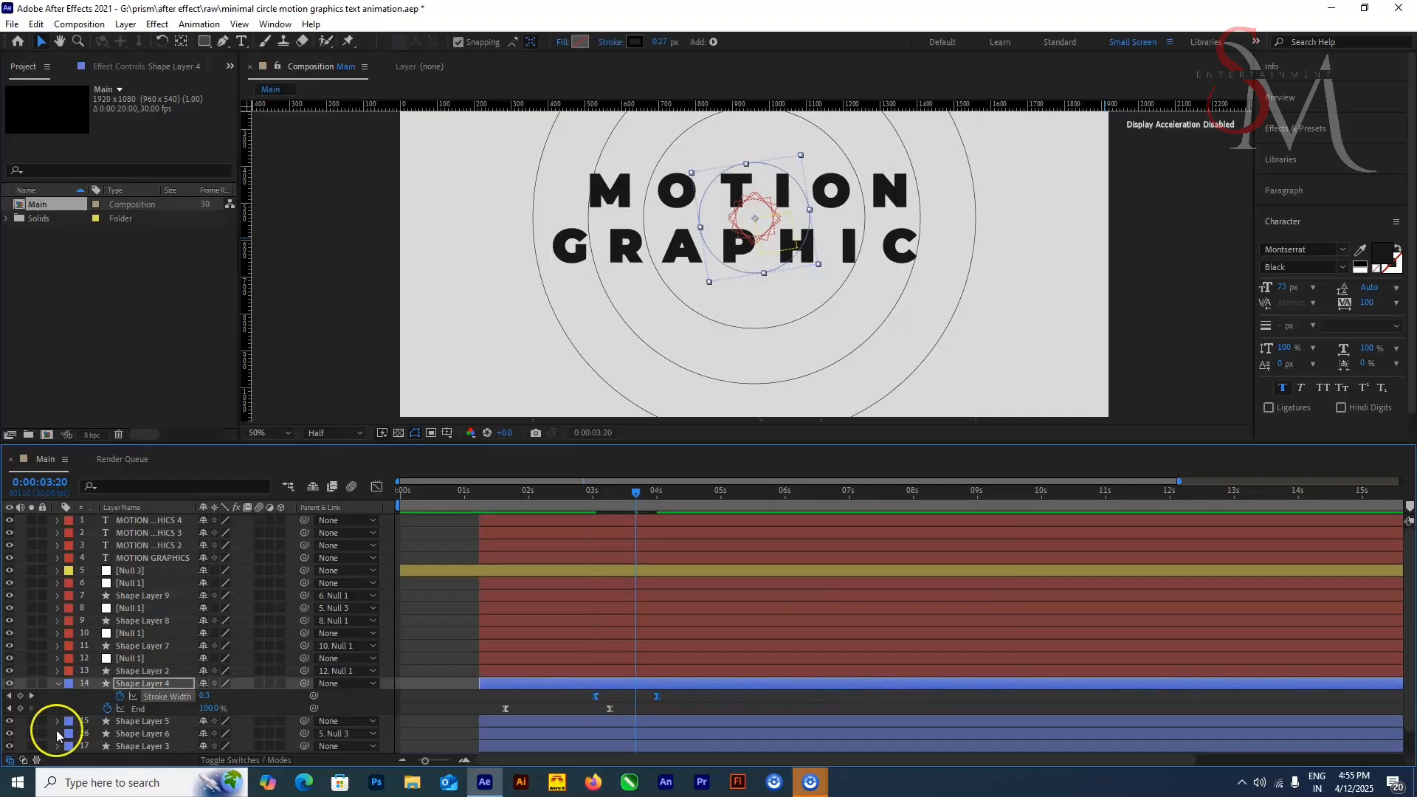
{"action": "key", "text": "u"}
{"action": "key", "text": "u"}
Step: Try to find Shape Layer 5's stroke property at 0:00:03:02 by filtering the timeline for "sro"
{"action": "left_click_drag", "start_coordinate": [636, 506], "coordinate": [596, 517]}
{"action": "left_click", "coordinate": [151, 722]}
{"action": "scroll", "coordinate": [151, 735], "scroll_direction": "down", "scroll_amount": 1}
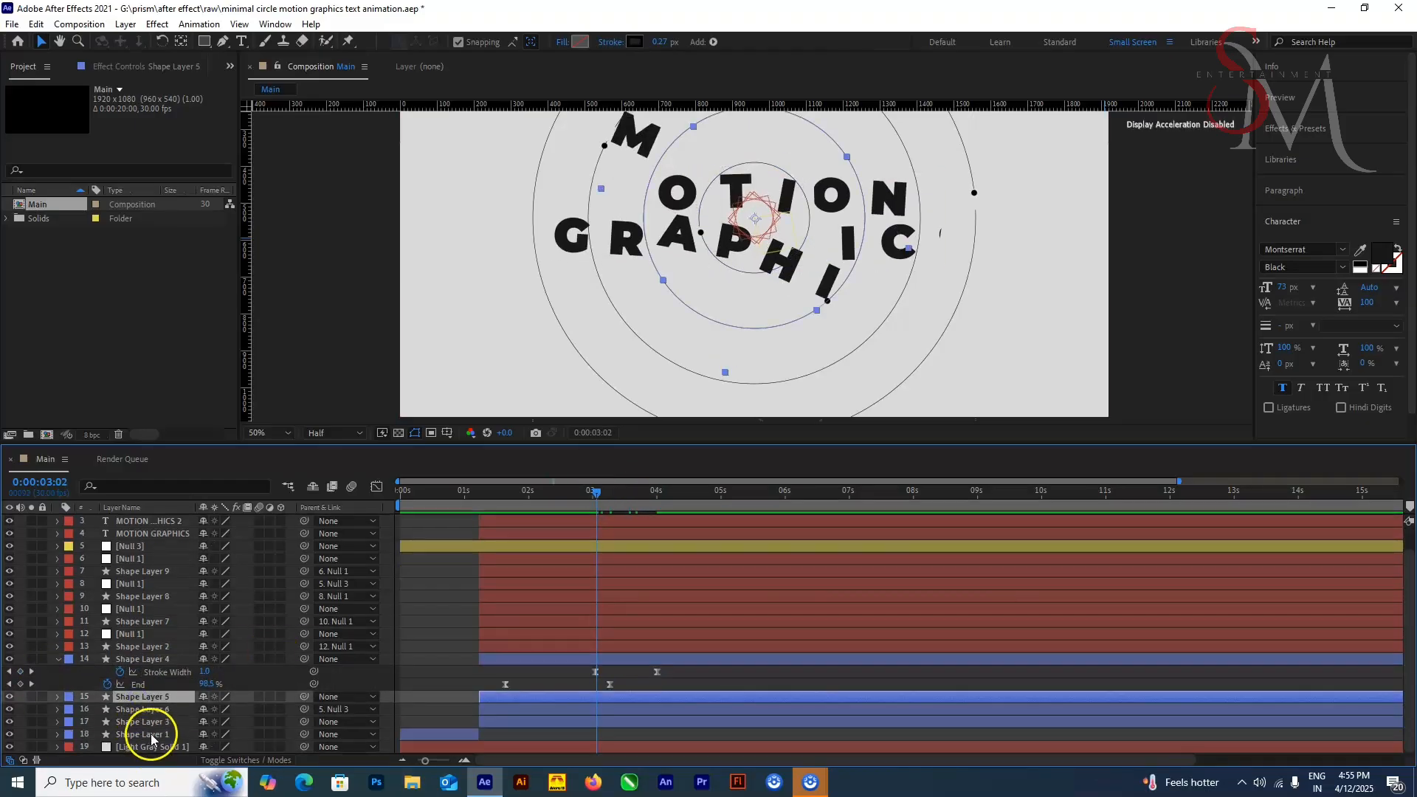
{"action": "key", "text": "ctrl+f"}
{"action": "type", "text": "sro"}
{"action": "left_click", "coordinate": [171, 683]}
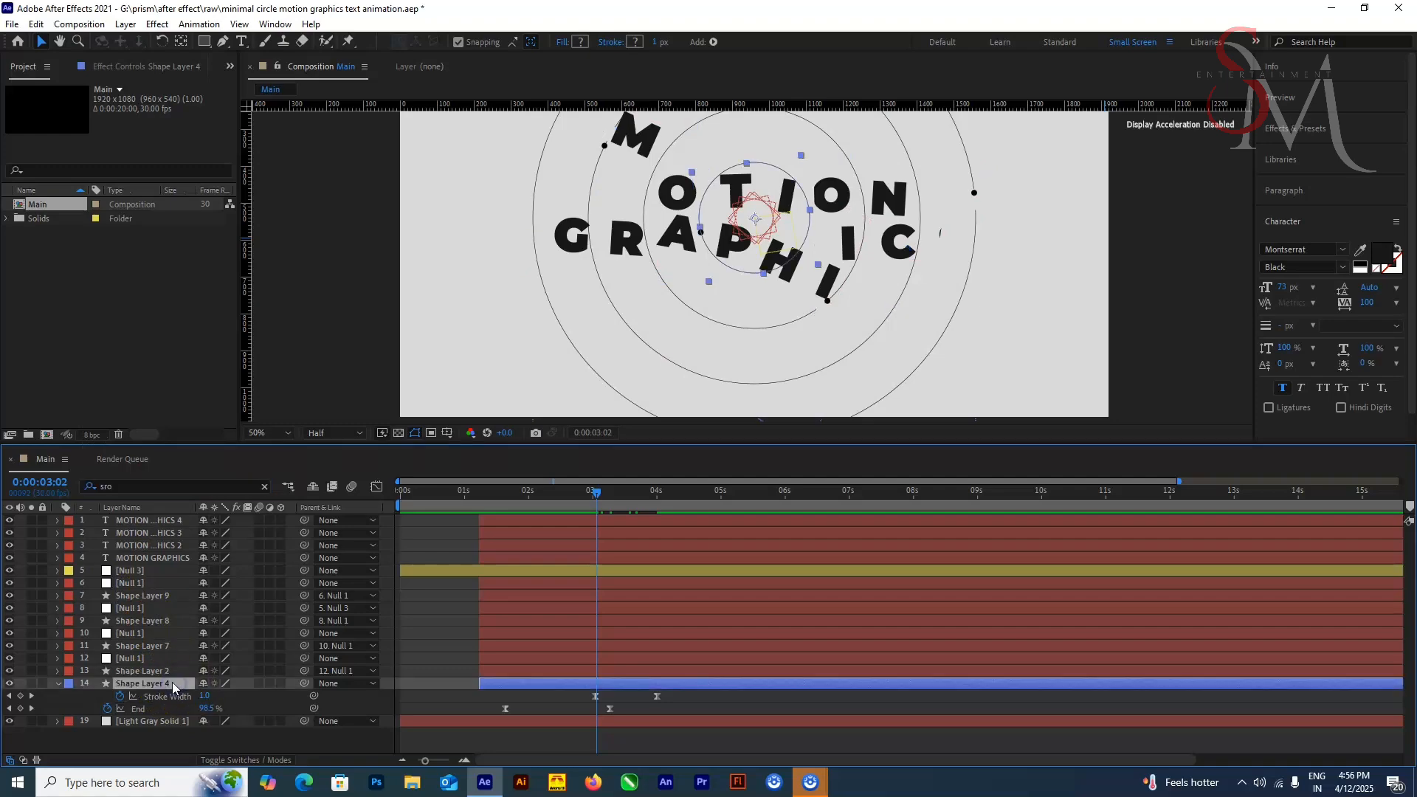
{"action": "left_click", "coordinate": [169, 672], "text": "ctrl"}
Step: Undo the recent Stroke Width edits on Shape Layer 4 and redo them
{"action": "key", "text": "ctrl+z"}
{"action": "key", "text": "ctrl+z"}
{"action": "key", "text": "ctrl+z"}
{"action": "key", "text": "ctrl+z"}
{"action": "key", "text": "ctrl+z"}
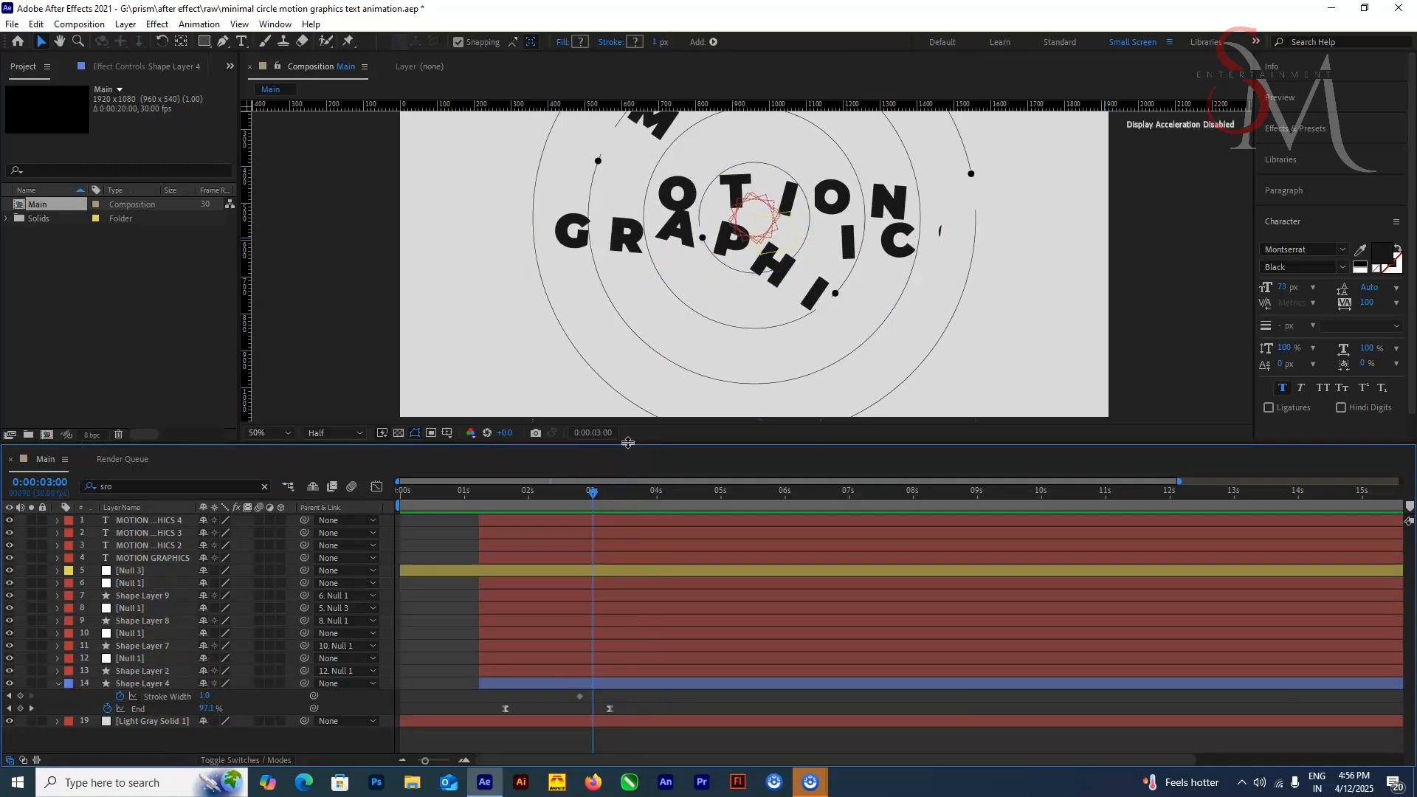
{"action": "left_click_drag", "start_coordinate": [627, 443], "coordinate": [627, 306]}
{"action": "key", "text": "ctrl+z"}
{"action": "key", "text": "ctrl+z"}
{"action": "key", "text": "ctrl+z"}
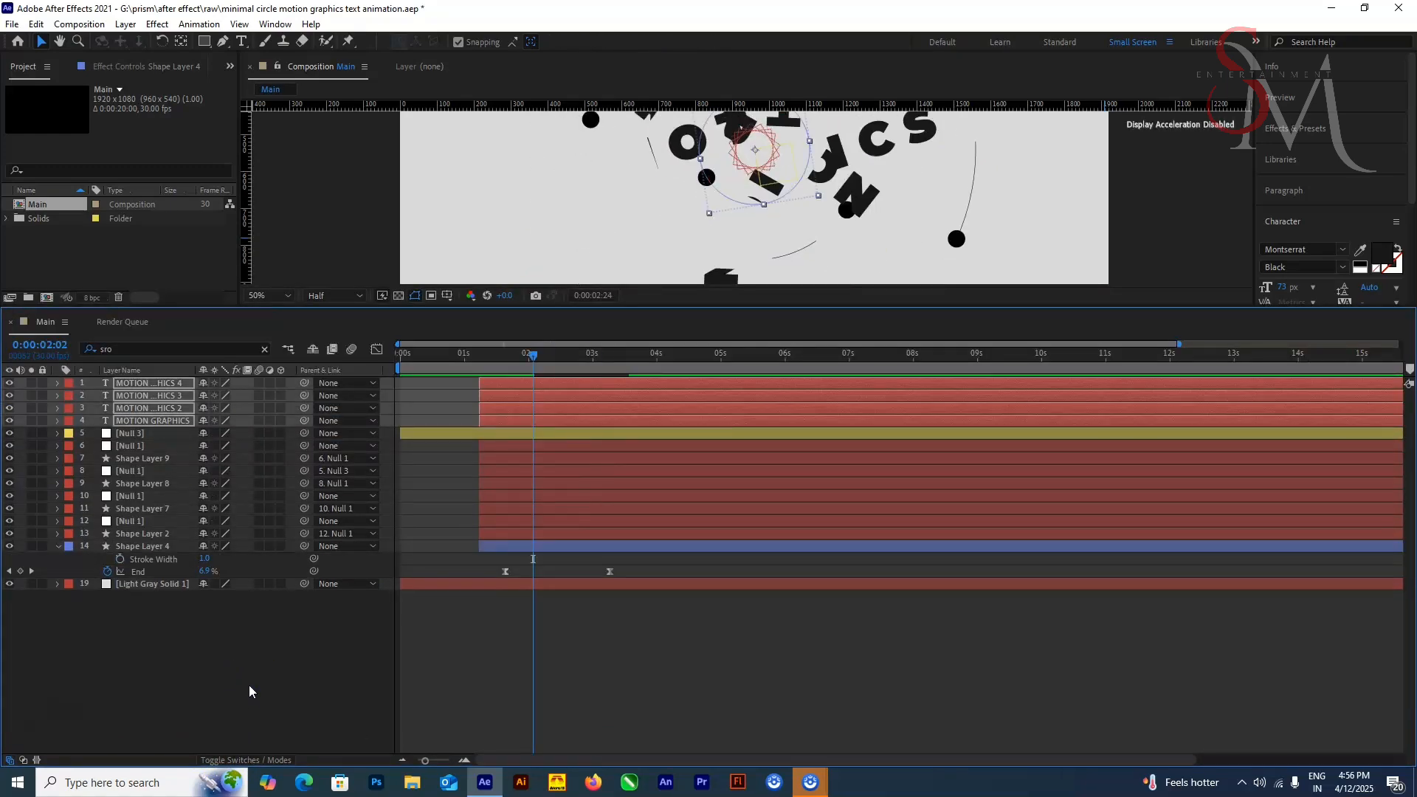
{"action": "key", "text": "ctrl+shift+z"}
{"action": "key", "text": "ctrl+shift+z"}
{"action": "key", "text": "ctrl+shift+z"}
Step: Expand Shape Layer 4 to inspect its Stroke 1 and Trim Paths 1 properties, and collapse it again
{"action": "left_click", "coordinate": [35, 628]}
{"action": "left_click", "coordinate": [58, 546]}
{"action": "left_click", "coordinate": [58, 546]}
{"action": "scroll", "coordinate": [211, 558], "scroll_direction": "down", "scroll_amount": 2}
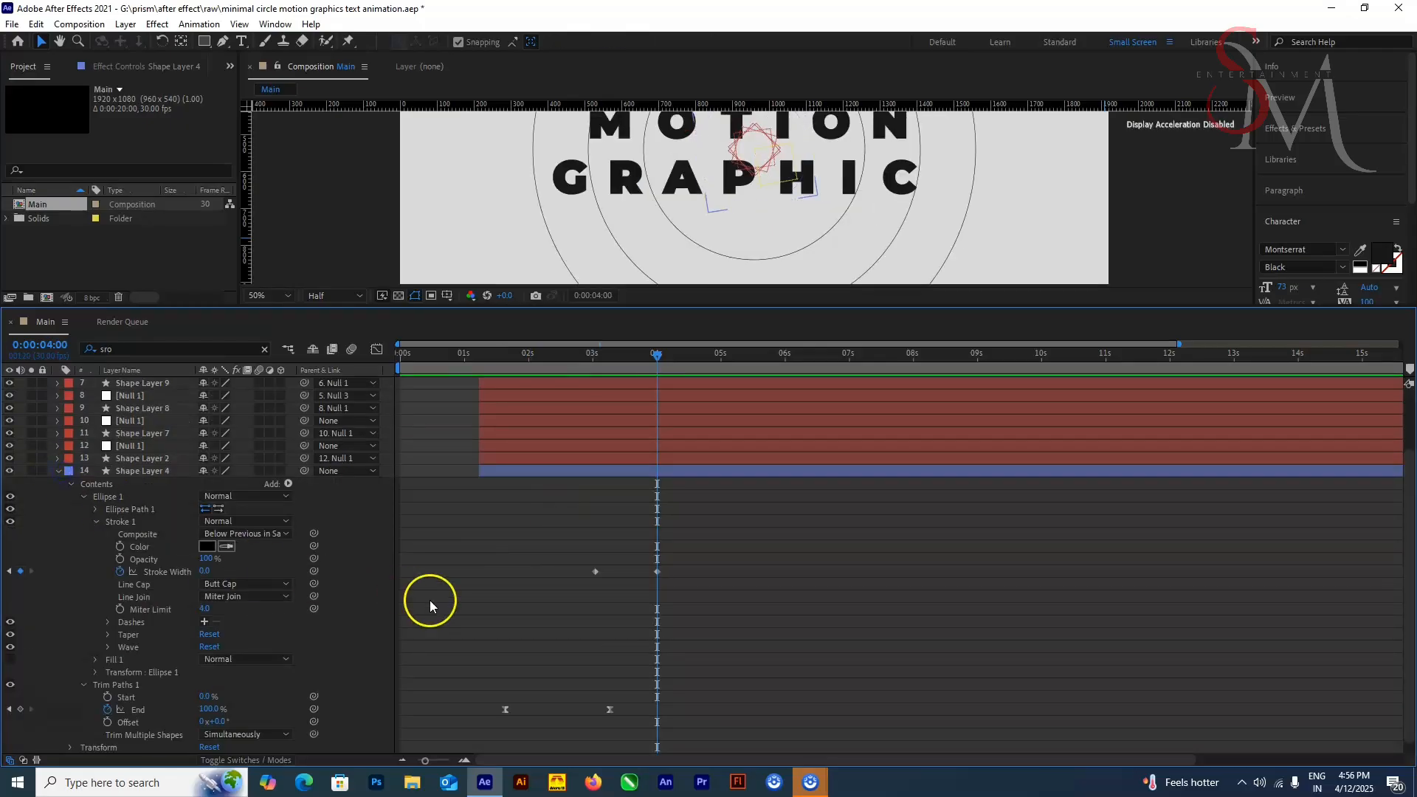
{"action": "left_click", "coordinate": [59, 471]}
{"action": "left_click", "coordinate": [510, 609]}
{"action": "left_click_drag", "start_coordinate": [834, 308], "coordinate": [790, 309]}
Step: Clear the timeline filter to restore all layers and reveal Shape Layer 4's animated Stroke Width and End properties
{"action": "left_click", "coordinate": [123, 350]}
{"action": "type", "text": "s"}
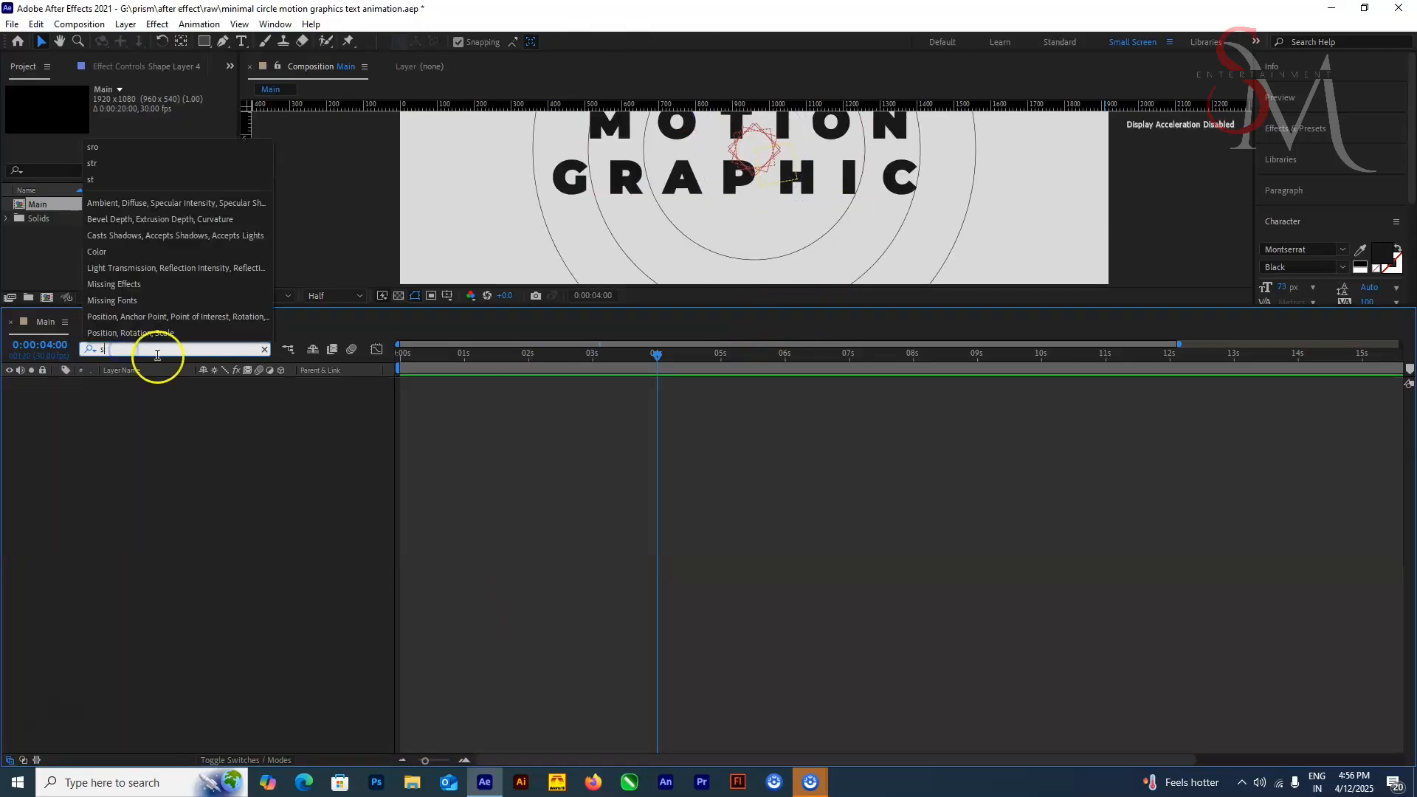
{"action": "key", "text": "BackSpace"}
{"action": "left_click", "coordinate": [152, 585]}
{"action": "left_click", "coordinate": [152, 560], "text": "shift"}
{"action": "left_click", "coordinate": [156, 547]}
{"action": "key", "text": "u"}
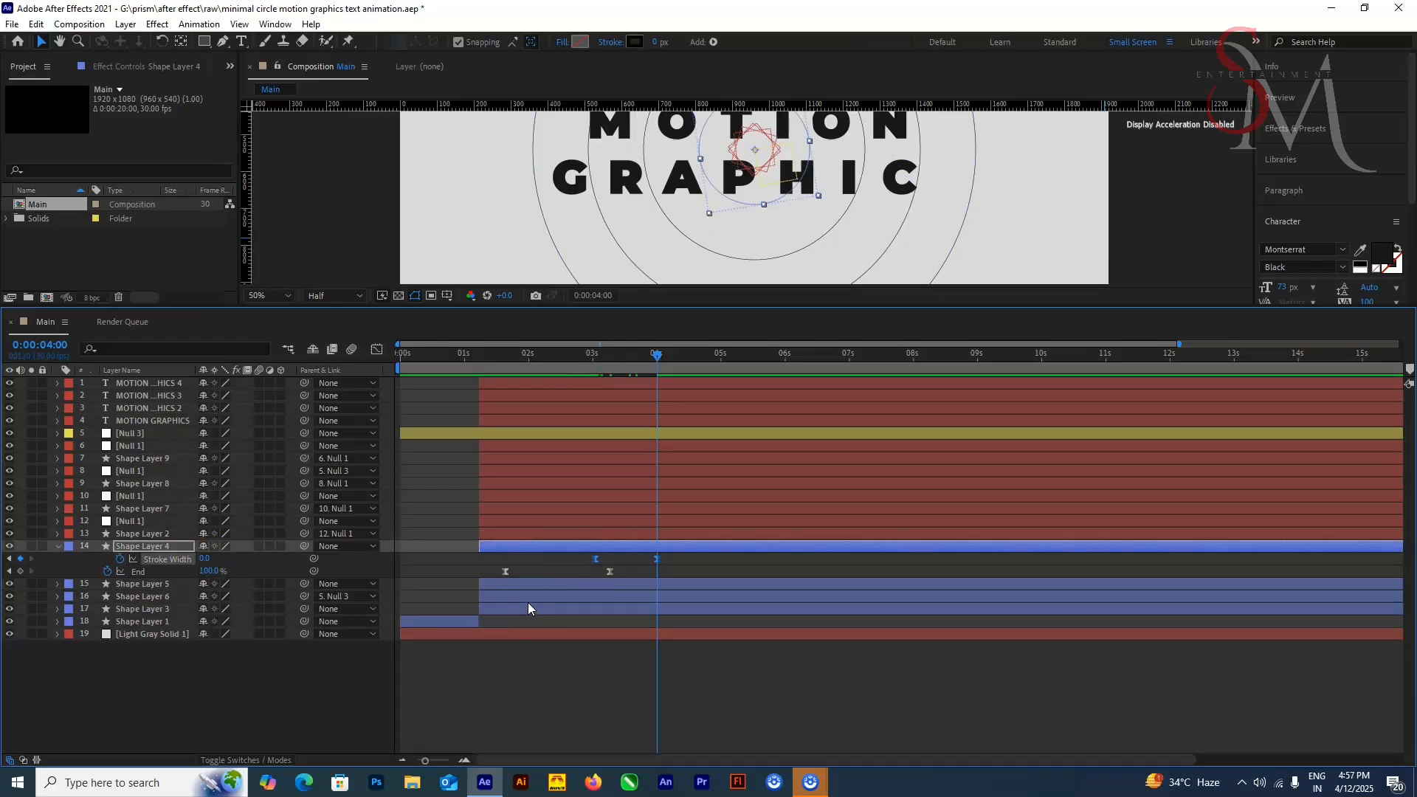
Step: Reveal the keyframed properties of Shape Layers 5, 6, 3 and 1, and copy Shape Layer 4's Stroke Width keyframes
{"action": "left_click", "coordinate": [148, 583]}
{"action": "left_click", "coordinate": [169, 625], "text": "shift"}
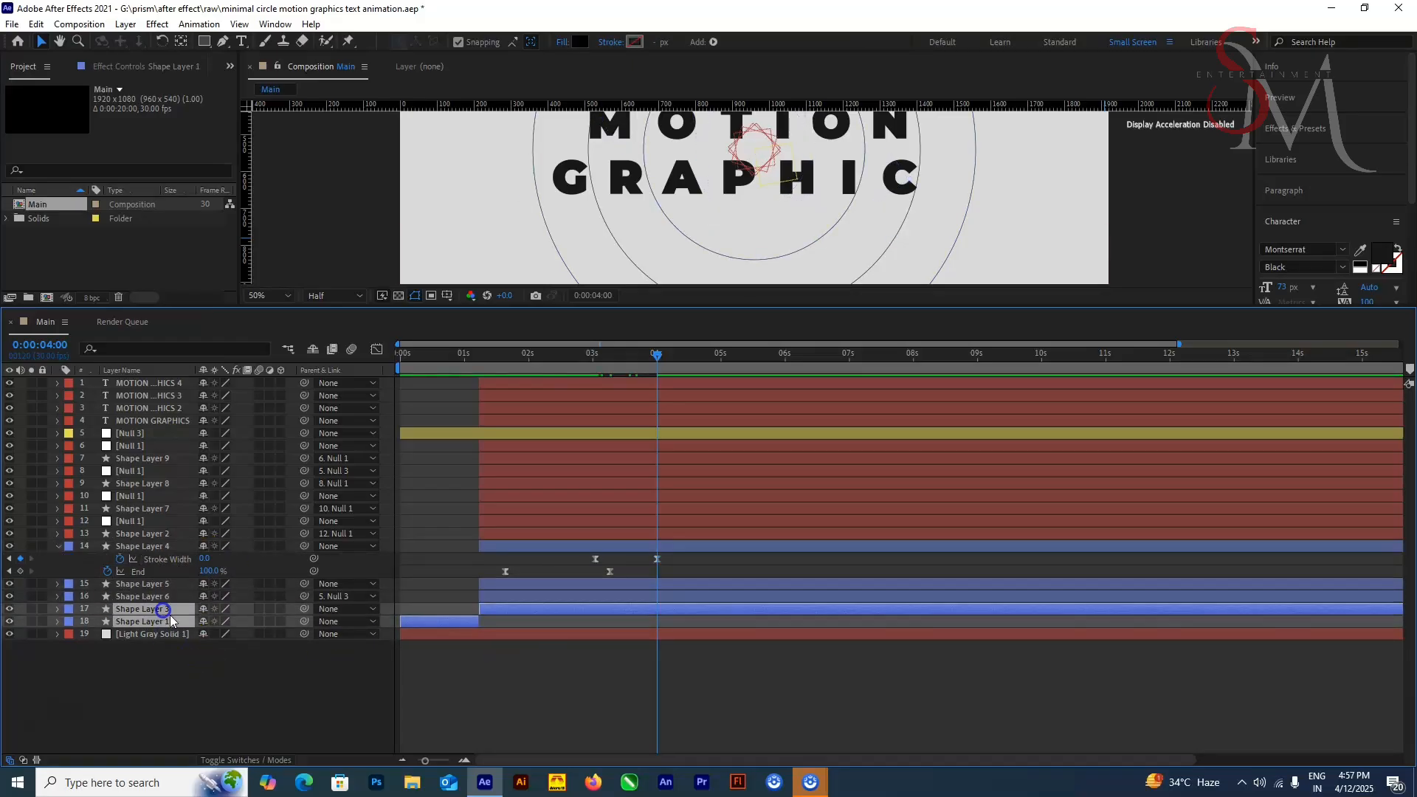
{"action": "key", "text": "u"}
{"action": "left_click", "coordinate": [168, 560]}
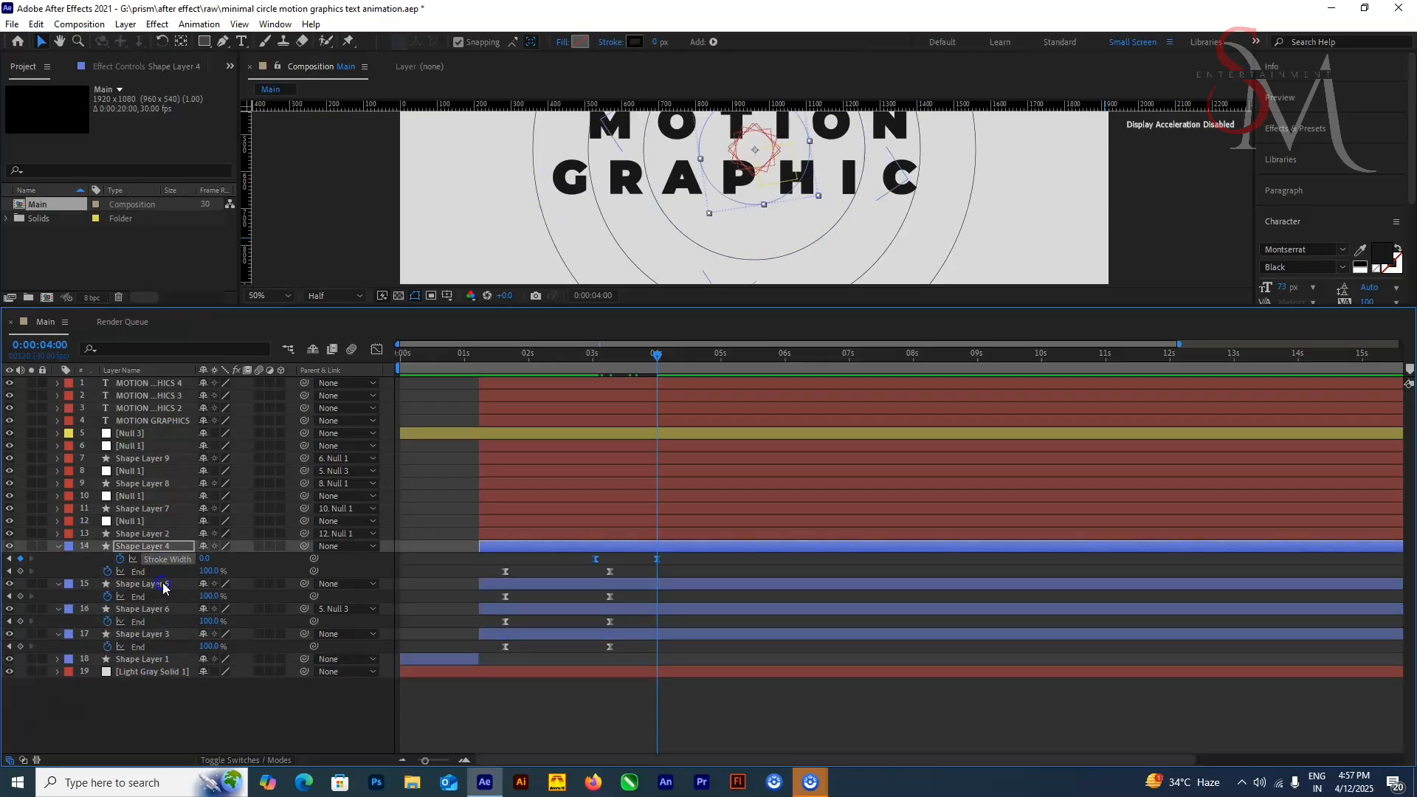
Step: Filter the timeline for "stro" and paste the Stroke Width keyframes onto Shape Layer 5 starting at 0:00:03:01
{"action": "left_click", "coordinate": [162, 585]}
{"action": "left_click", "coordinate": [155, 349]}
{"action": "type", "text": "stro"}
{"action": "left_click_drag", "start_coordinate": [626, 358], "coordinate": [597, 408]}
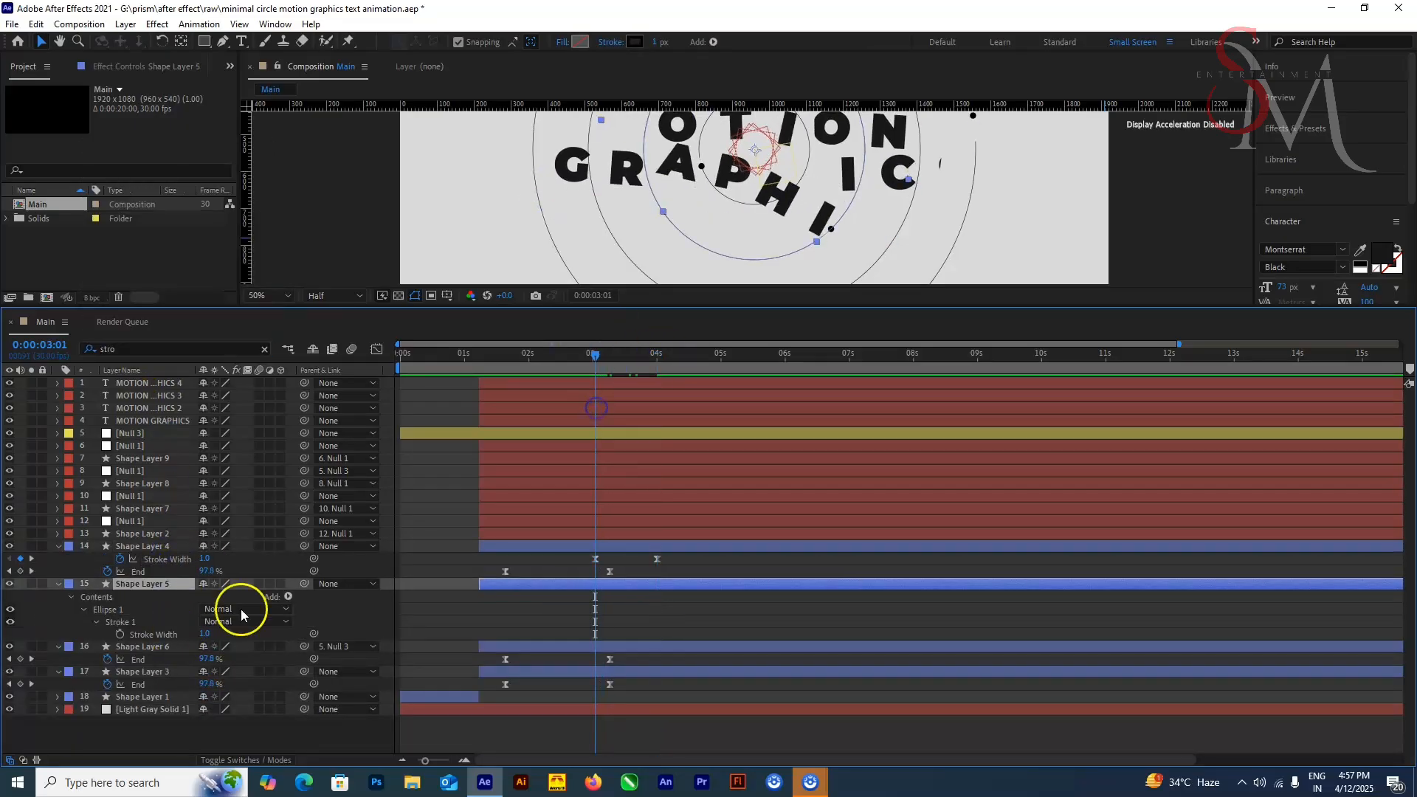
Step: Paste the same Stroke Width keyframes onto Shape Layer 6 and Shape Layer 3 at 0:00:03:01
{"action": "left_click", "coordinate": [147, 647]}
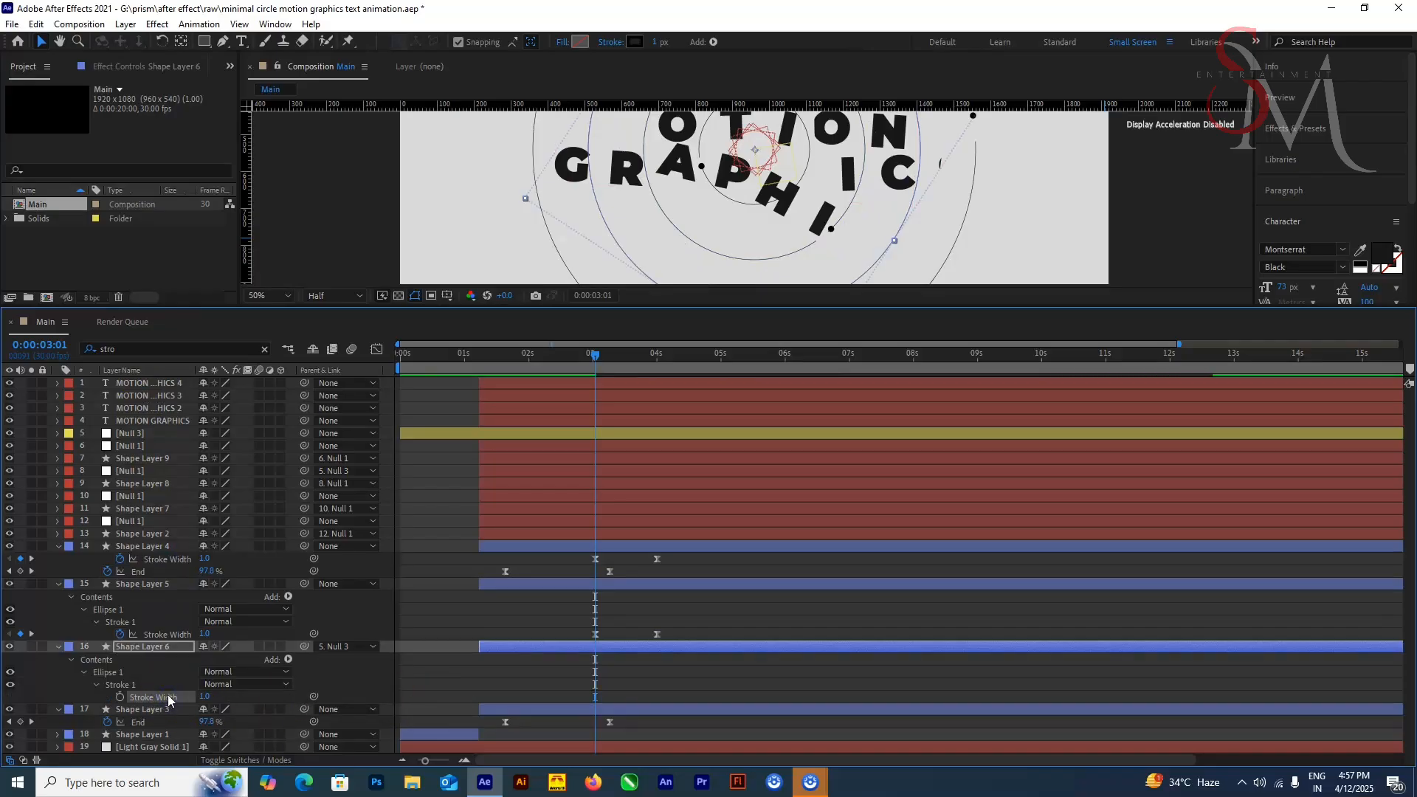
{"action": "left_click", "coordinate": [161, 736]}
{"action": "left_click", "coordinate": [168, 648]}
{"action": "left_click", "coordinate": [566, 710]}
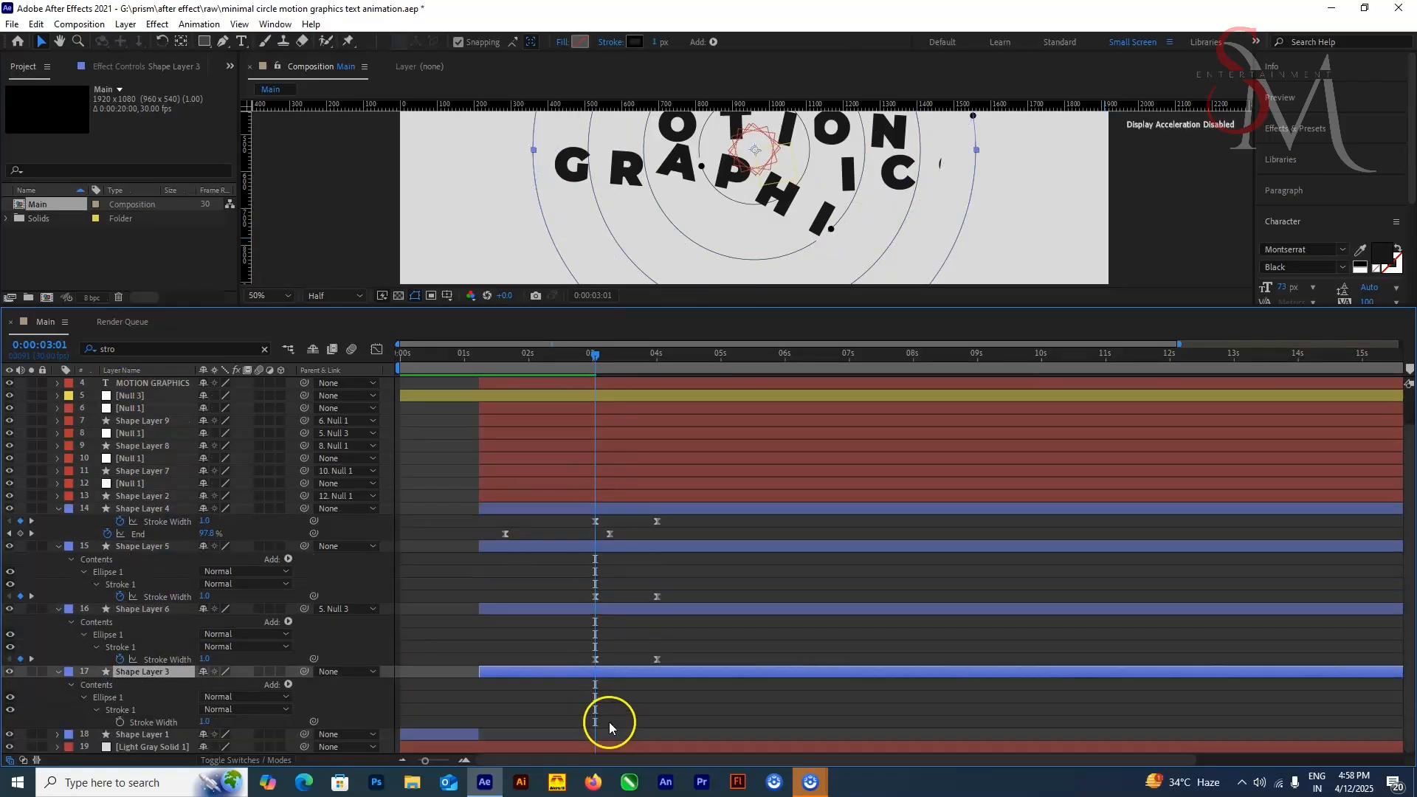
Step: Collapse the expanded properties of Shape Layers 4, 5, 6 and 3
{"action": "left_click", "coordinate": [59, 546]}
{"action": "left_click", "coordinate": [58, 547]}
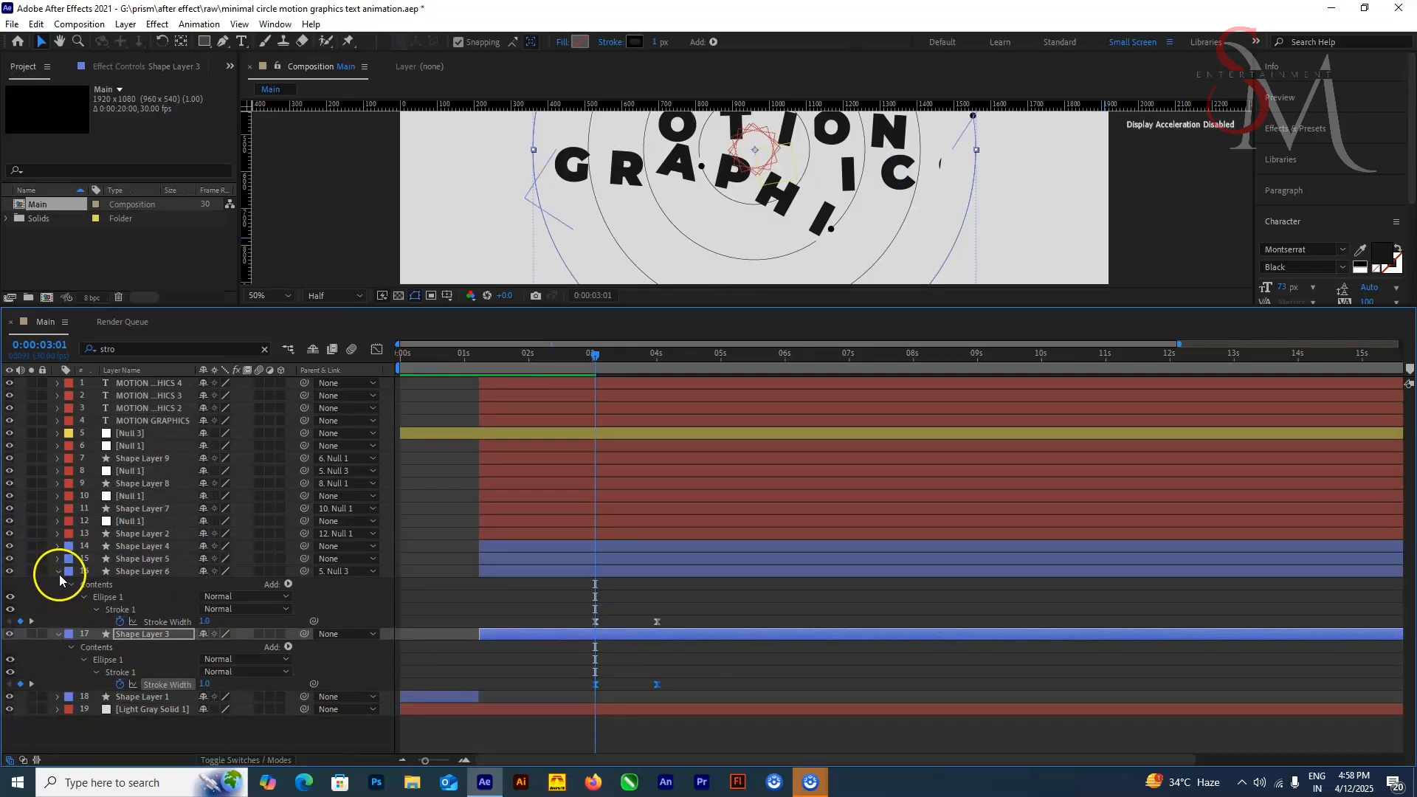
{"action": "left_click", "coordinate": [59, 573]}
{"action": "left_click", "coordinate": [59, 584]}
Step: Enlarge the composition viewer and preview the whole animation from the first frame
{"action": "left_click_drag", "start_coordinate": [726, 307], "coordinate": [728, 487]}
{"action": "left_click_drag", "start_coordinate": [590, 533], "coordinate": [320, 547]}
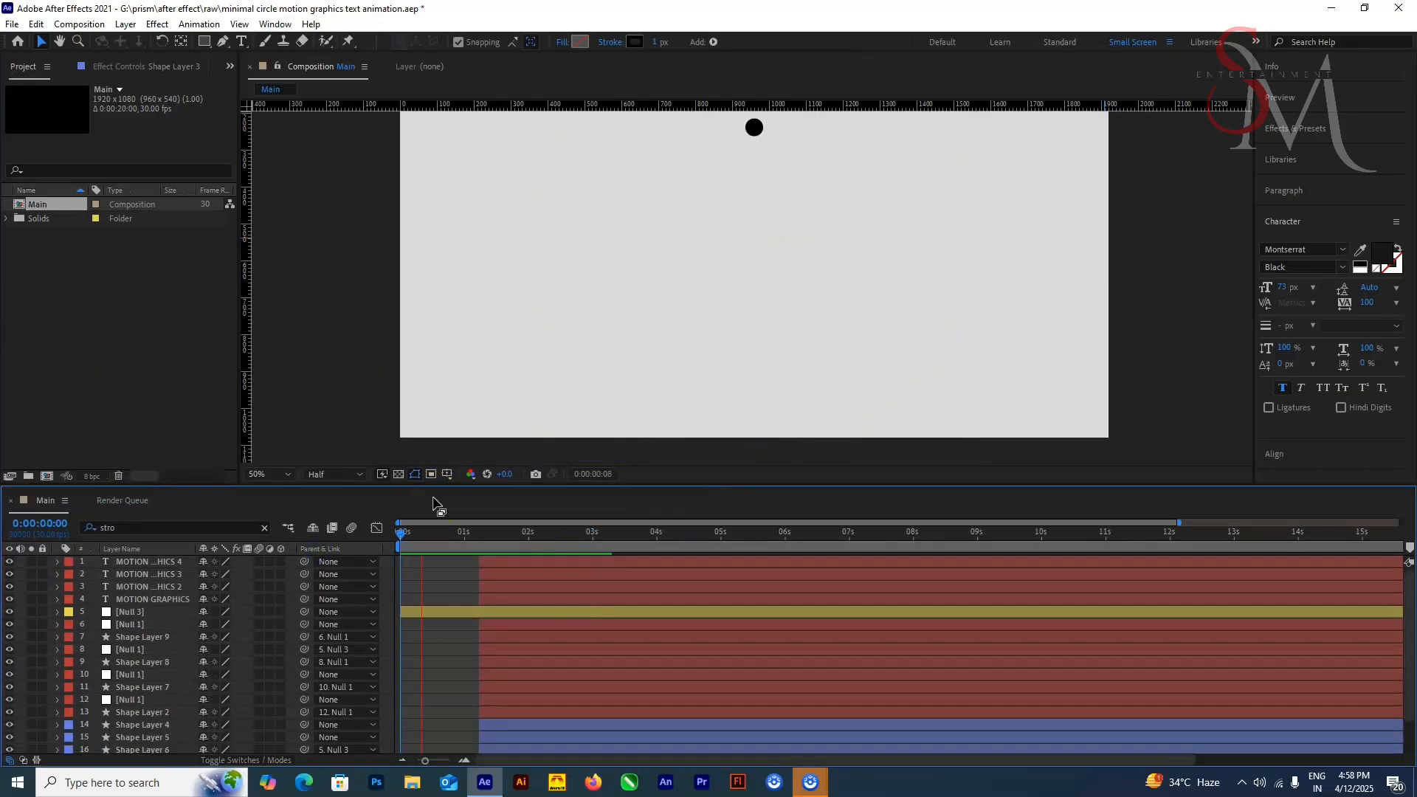
{"action": "scroll", "coordinate": [903, 330], "scroll_direction": "down", "scroll_amount": 4}
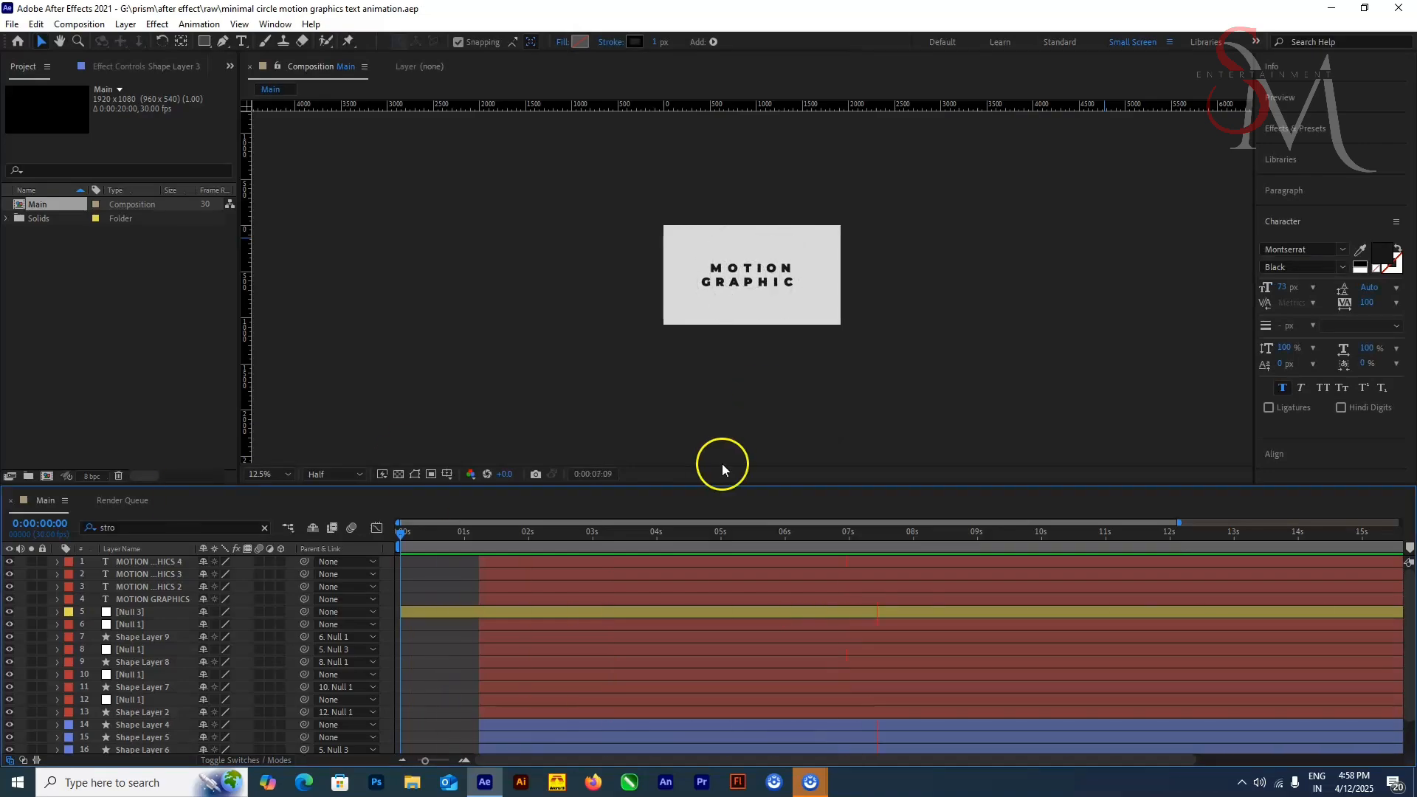
{"action": "key", "text": "space"}
Step: Pre-compose all layers except the light gray solid into a composition named Animation
{"action": "left_click_drag", "start_coordinate": [738, 486], "coordinate": [752, 371]}
{"action": "left_click", "coordinate": [147, 660]}
{"action": "left_click", "coordinate": [178, 447], "text": "shift"}
{"action": "right_click", "coordinate": [164, 564]}
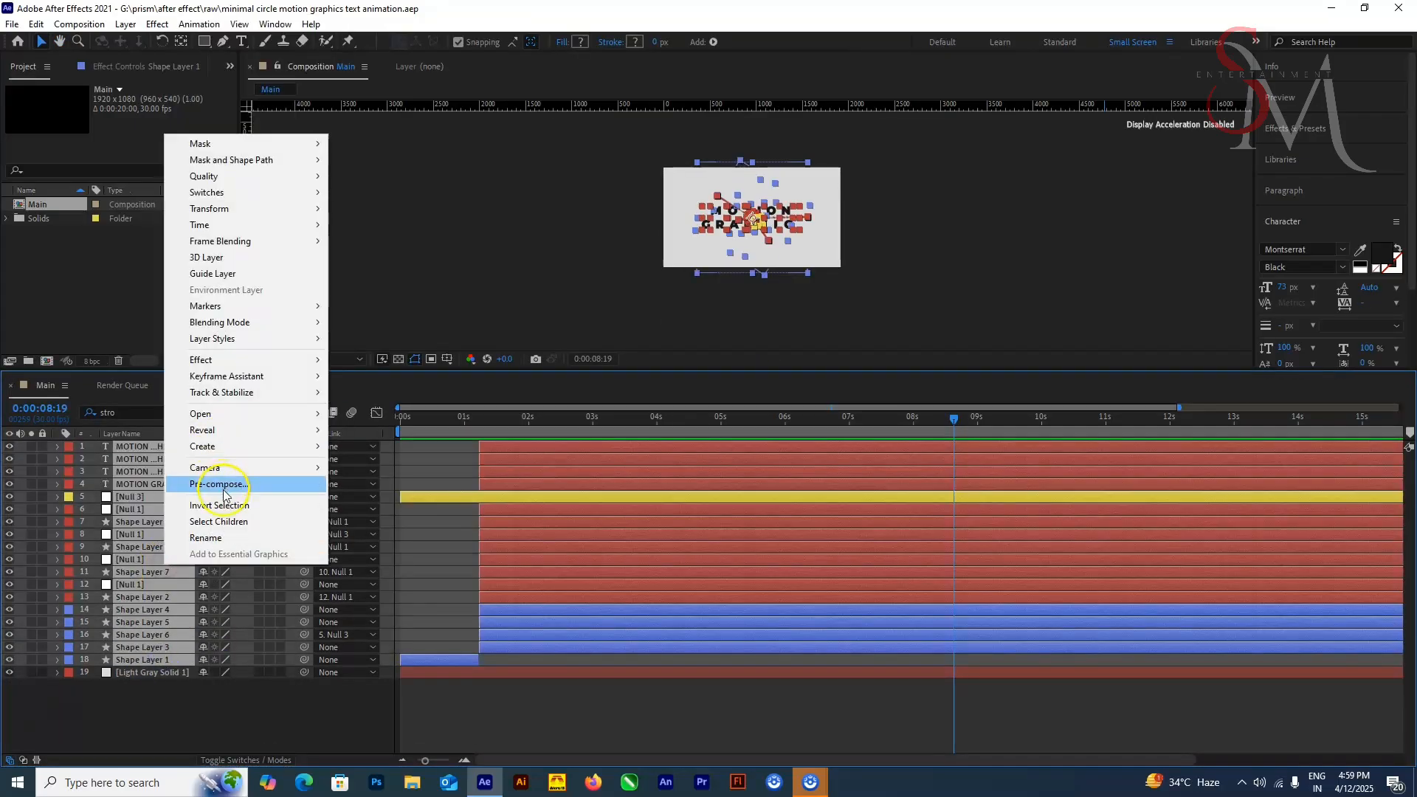
{"action": "left_click", "coordinate": [221, 485]}
{"action": "type", "text": "Animation"}
{"action": "key", "text": "Return"}
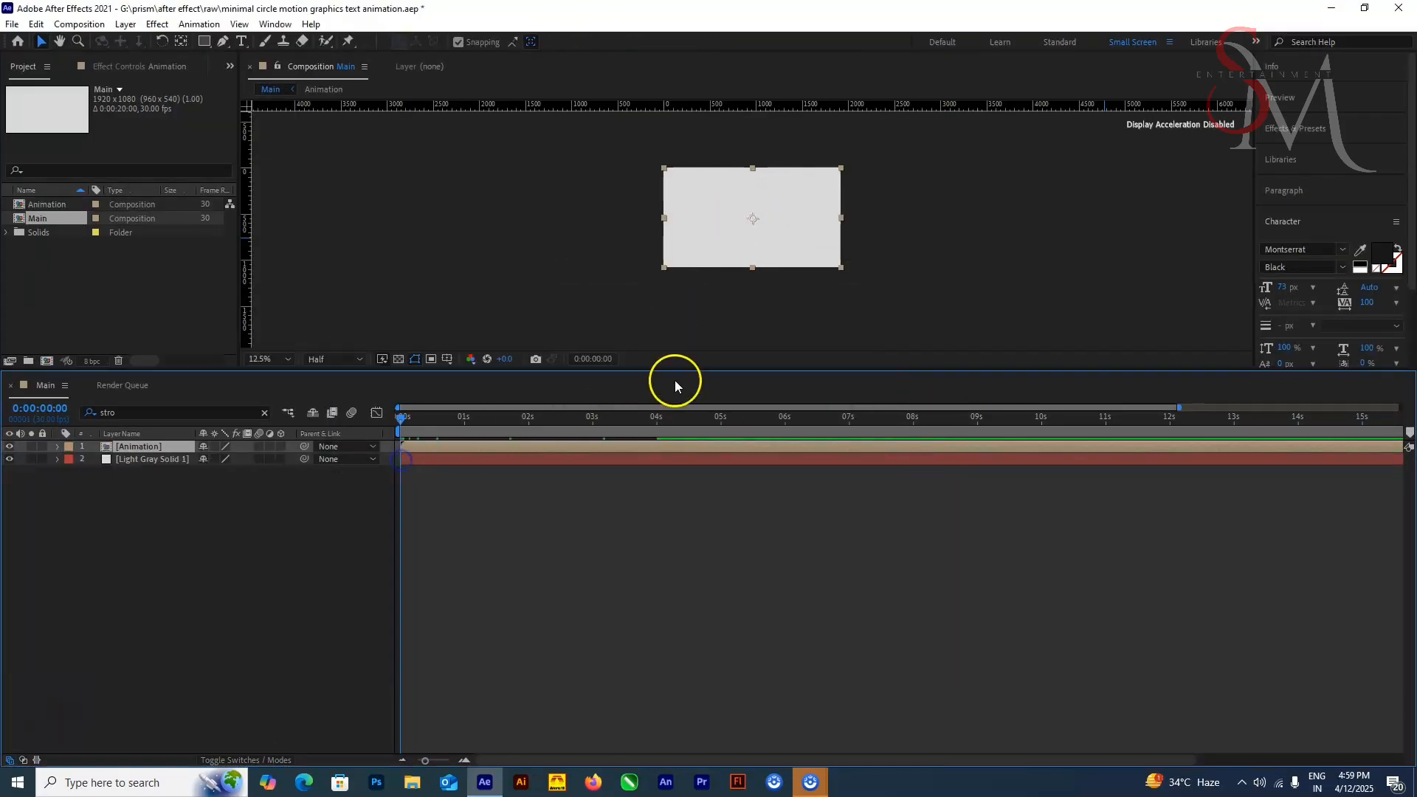
Step: Enlarge the viewer, fit the composition in it and save the project
{"action": "left_click_drag", "start_coordinate": [689, 371], "coordinate": [694, 502]}
{"action": "left_click", "coordinate": [289, 491]}
{"action": "left_click", "coordinate": [293, 521]}
{"action": "key", "text": "ctrl+s"}
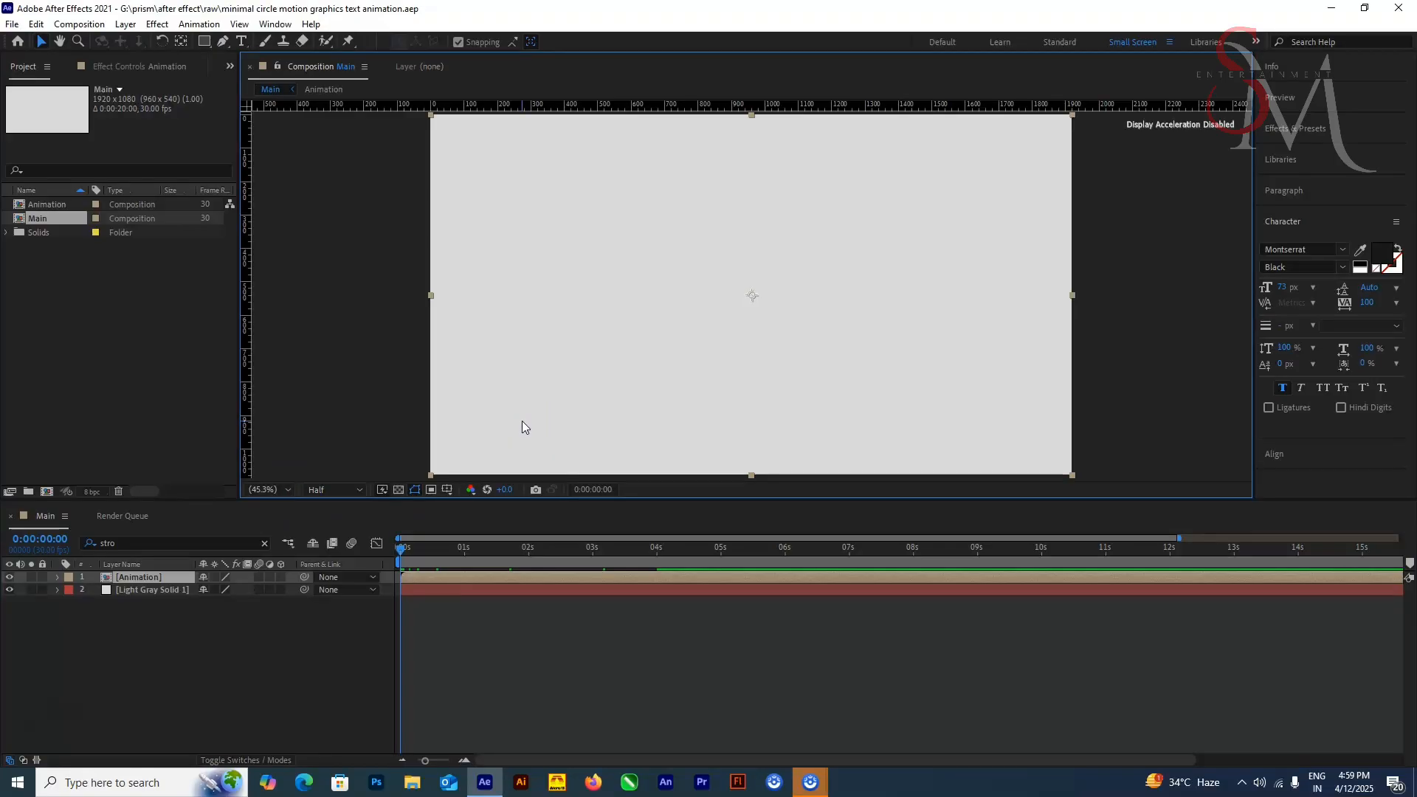
Step: Duplicate the Animation layer and set the label colour of both copies to yellow
{"action": "key", "text": "ctrl+d"}
{"action": "left_click", "coordinate": [246, 631]}
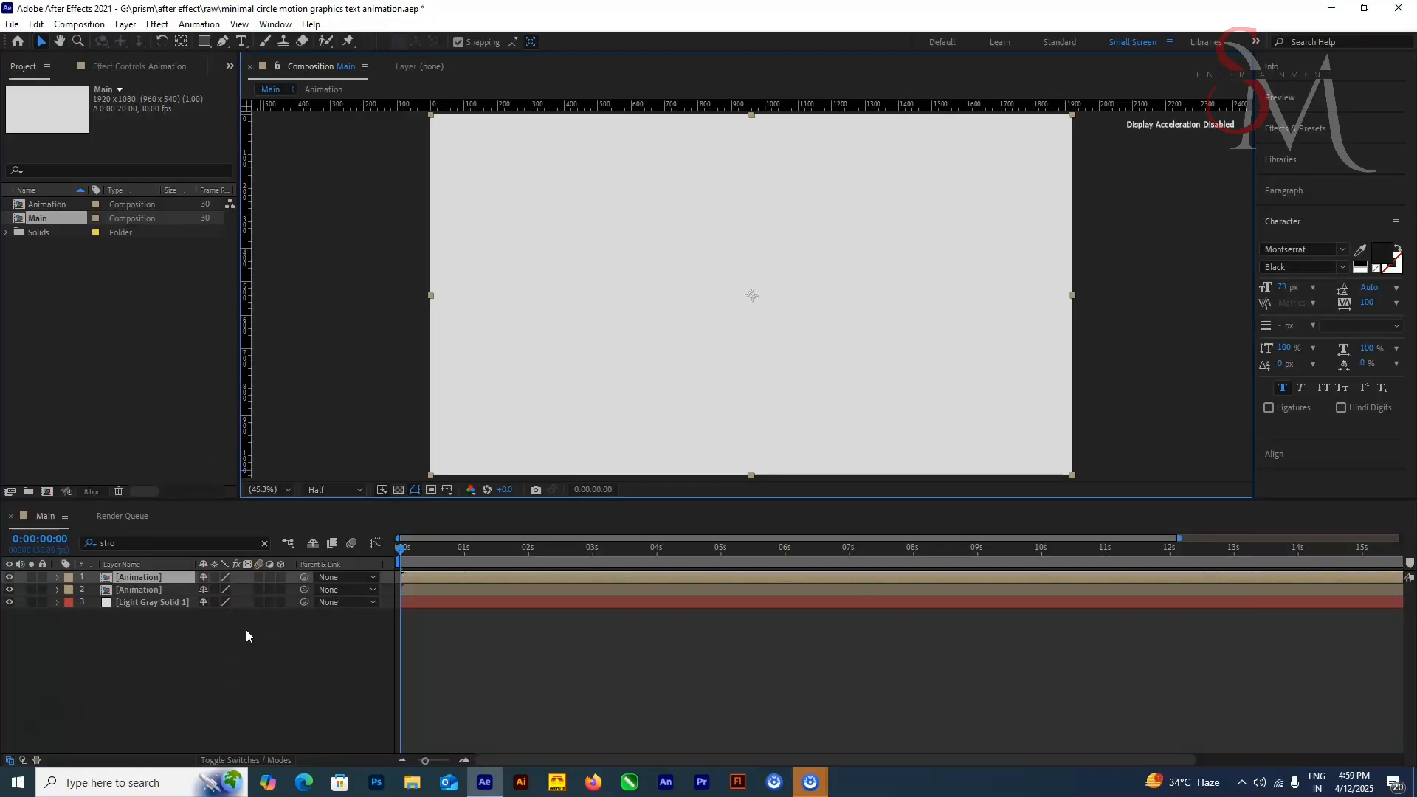
{"action": "left_click", "coordinate": [453, 588]}
{"action": "left_click", "coordinate": [68, 590]}
{"action": "left_click", "coordinate": [96, 356]}
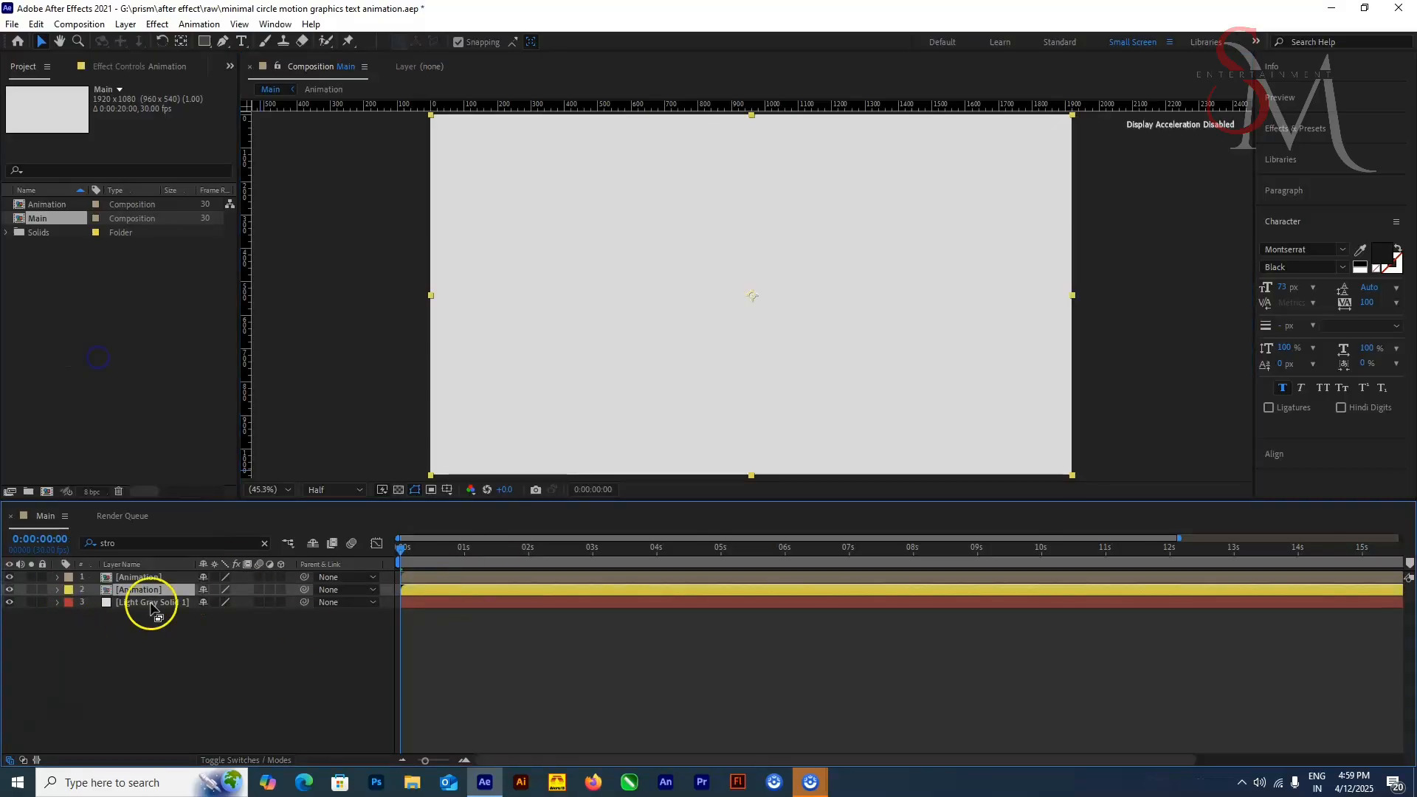
{"action": "left_click", "coordinate": [69, 578]}
{"action": "left_click", "coordinate": [135, 342]}
Step: Search the effects for "cc radial" and apply CC Radial Blur to the lower Animation layer
{"action": "left_click", "coordinate": [183, 591]}
{"action": "left_click", "coordinate": [1313, 129]}
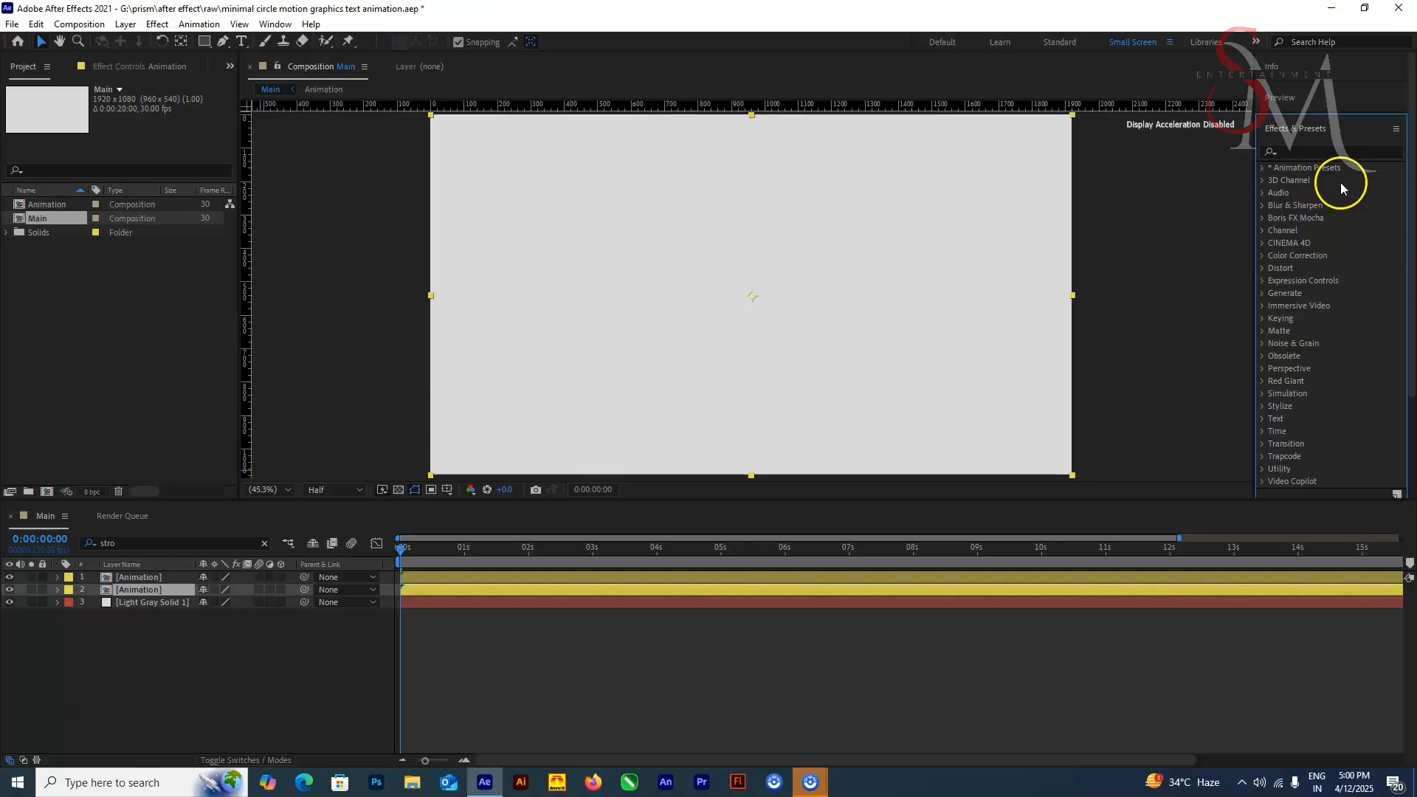
{"action": "left_click", "coordinate": [1302, 151]}
{"action": "type", "text": "cc radial"}
{"action": "left_click_drag", "start_coordinate": [1327, 182], "coordinate": [1378, 590]}
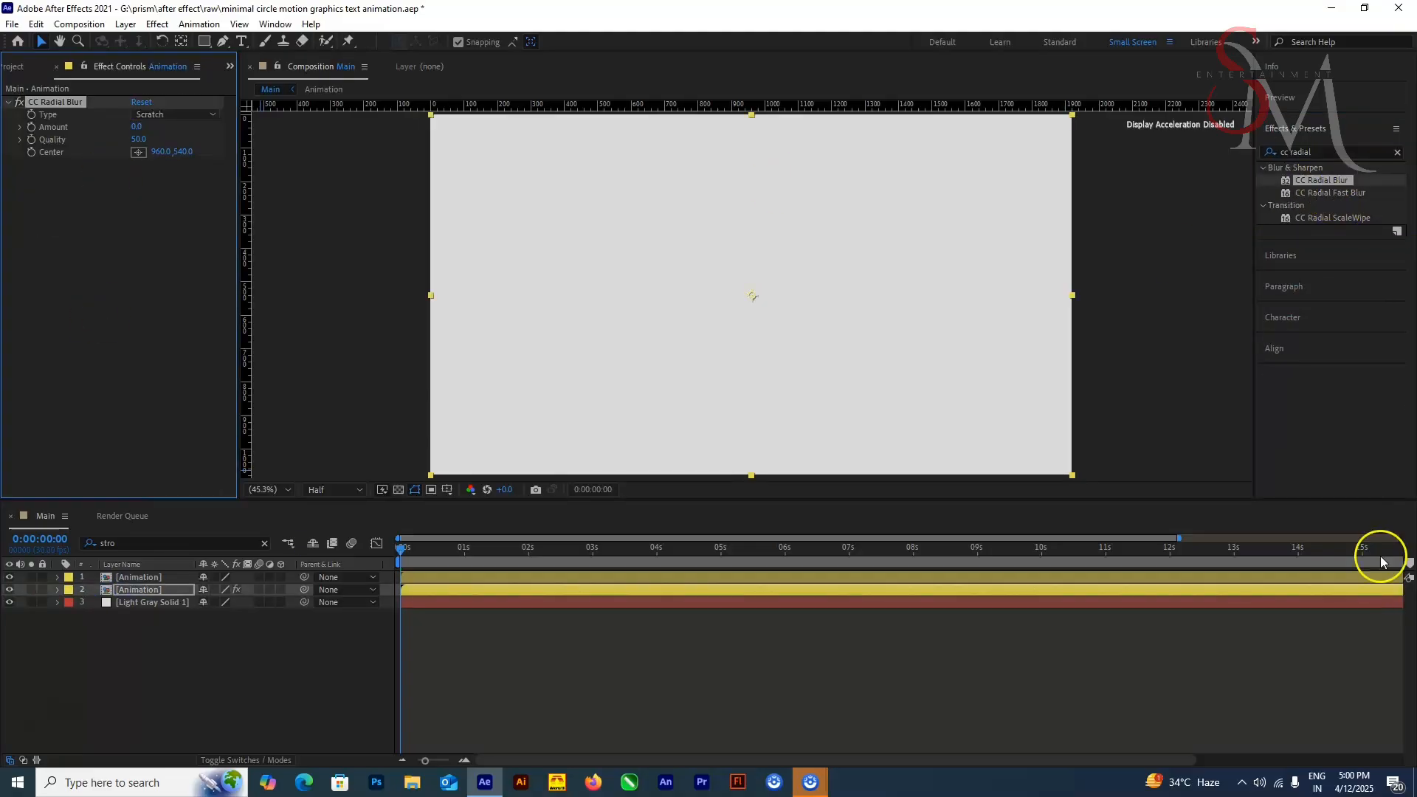
Step: Set the CC Radial Blur type to Fading Zoom and its Amount to 25
{"action": "left_click", "coordinate": [175, 115]}
{"action": "left_click", "coordinate": [170, 145]}
{"action": "left_click_drag", "start_coordinate": [402, 550], "coordinate": [680, 549]}
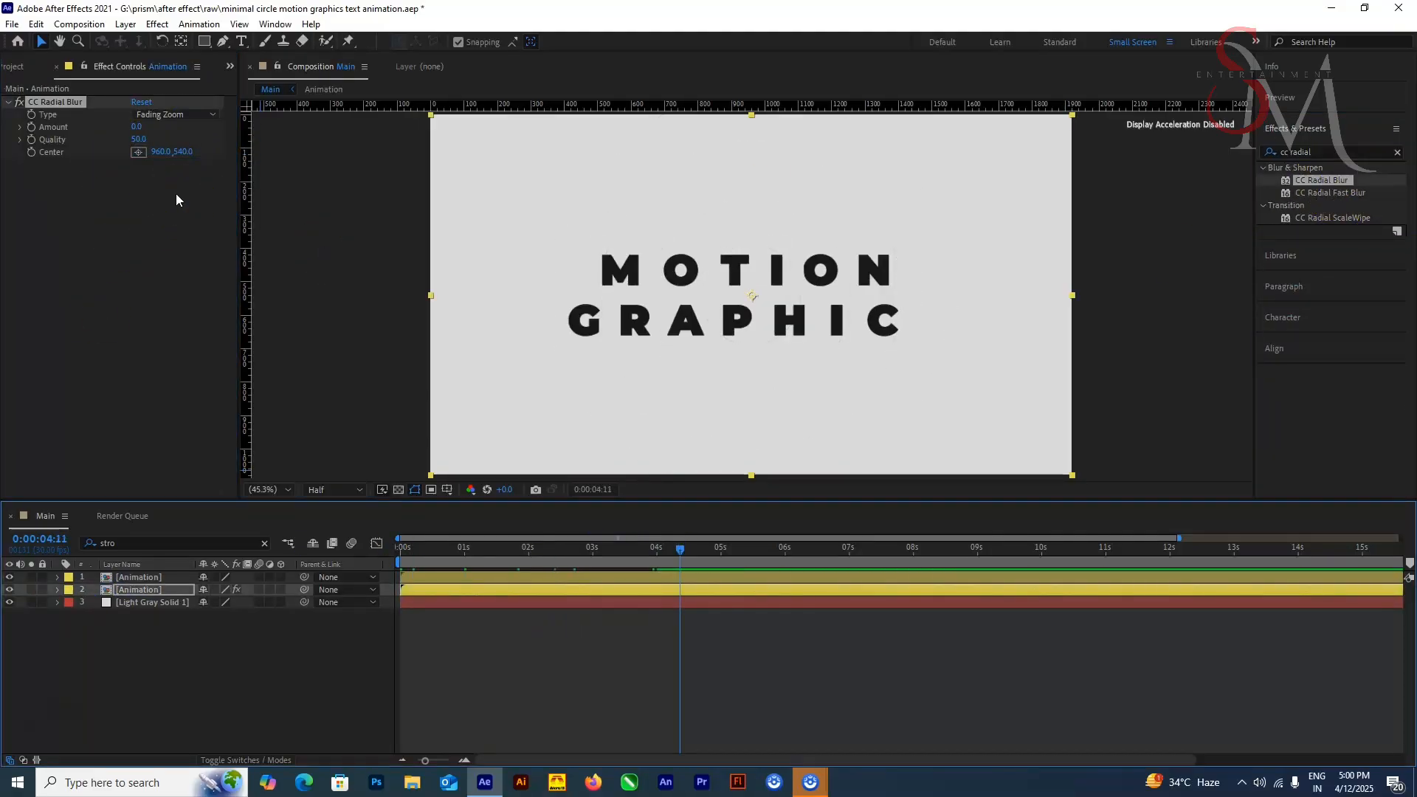
{"action": "left_click", "coordinate": [136, 127]}
{"action": "type", "text": "25"}
{"action": "key", "text": "Return"}
Step: Preview the animation with the radial blur from the first frame
{"action": "left_click_drag", "start_coordinate": [414, 550], "coordinate": [316, 563]}
{"action": "key", "text": "space"}
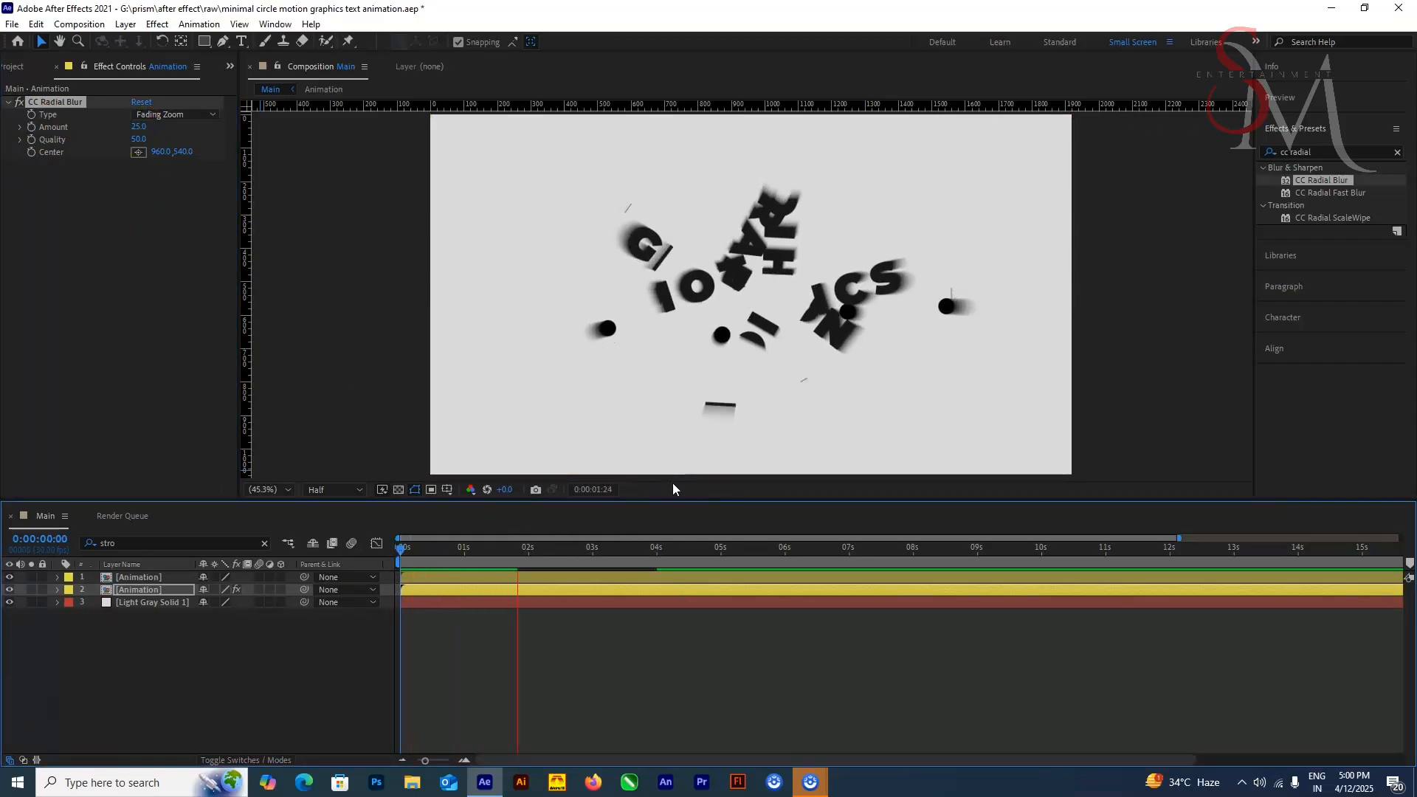
{"action": "key", "text": "space"}
Step: Place the CC Radial Blur center above the frame's upper-right corner, at about 1724, -100
{"action": "scroll", "coordinate": [322, 278], "scroll_direction": "down", "scroll_amount": 2}
{"action": "left_click", "coordinate": [138, 152]}
{"action": "left_click", "coordinate": [867, 184]}
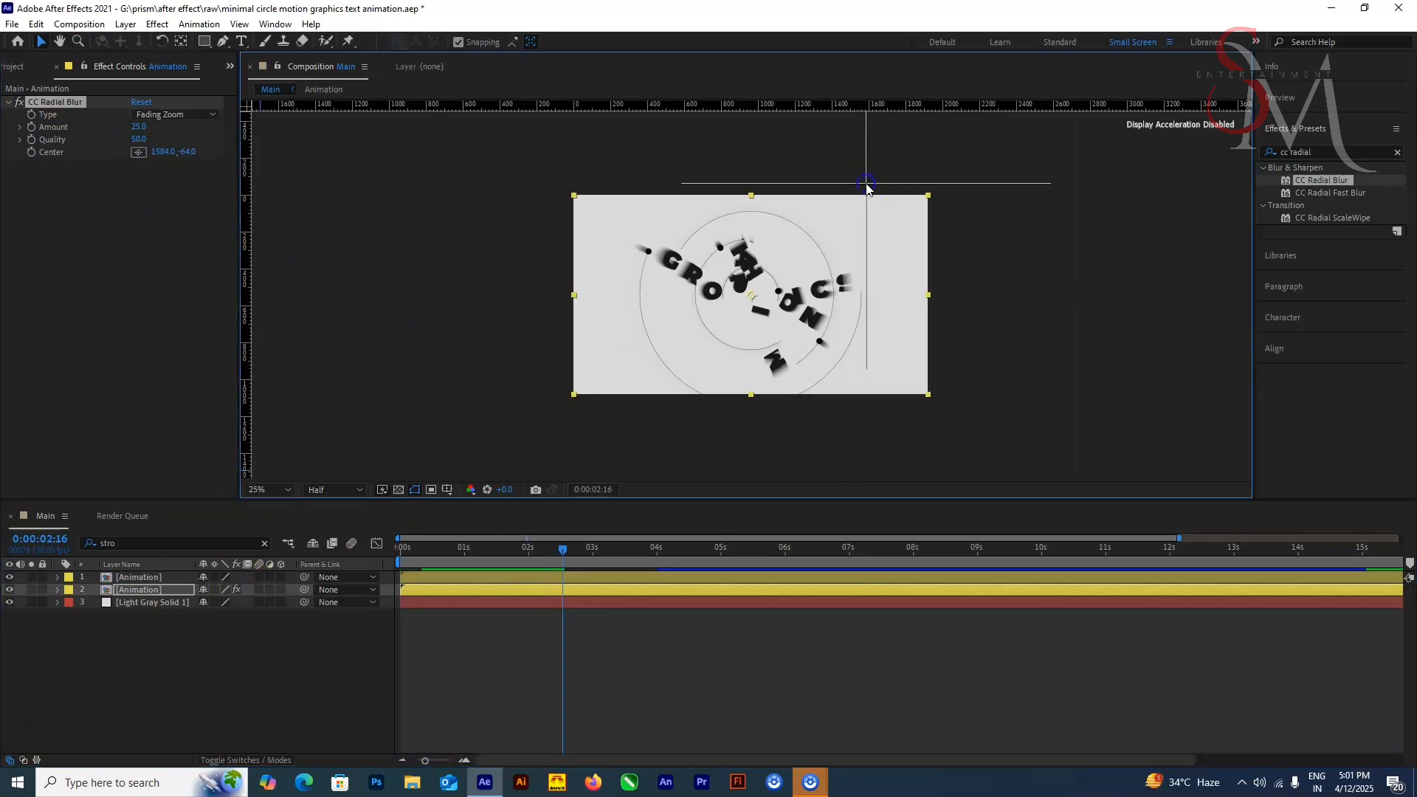
{"action": "left_click_drag", "start_coordinate": [866, 183], "coordinate": [881, 172]}
{"action": "left_click_drag", "start_coordinate": [554, 565], "coordinate": [484, 566]}
{"action": "scroll", "coordinate": [763, 396], "scroll_direction": "up", "scroll_amount": 2}
{"action": "scroll", "coordinate": [763, 347], "scroll_direction": "down", "scroll_amount": 4}
{"action": "left_click", "coordinate": [822, 237]}
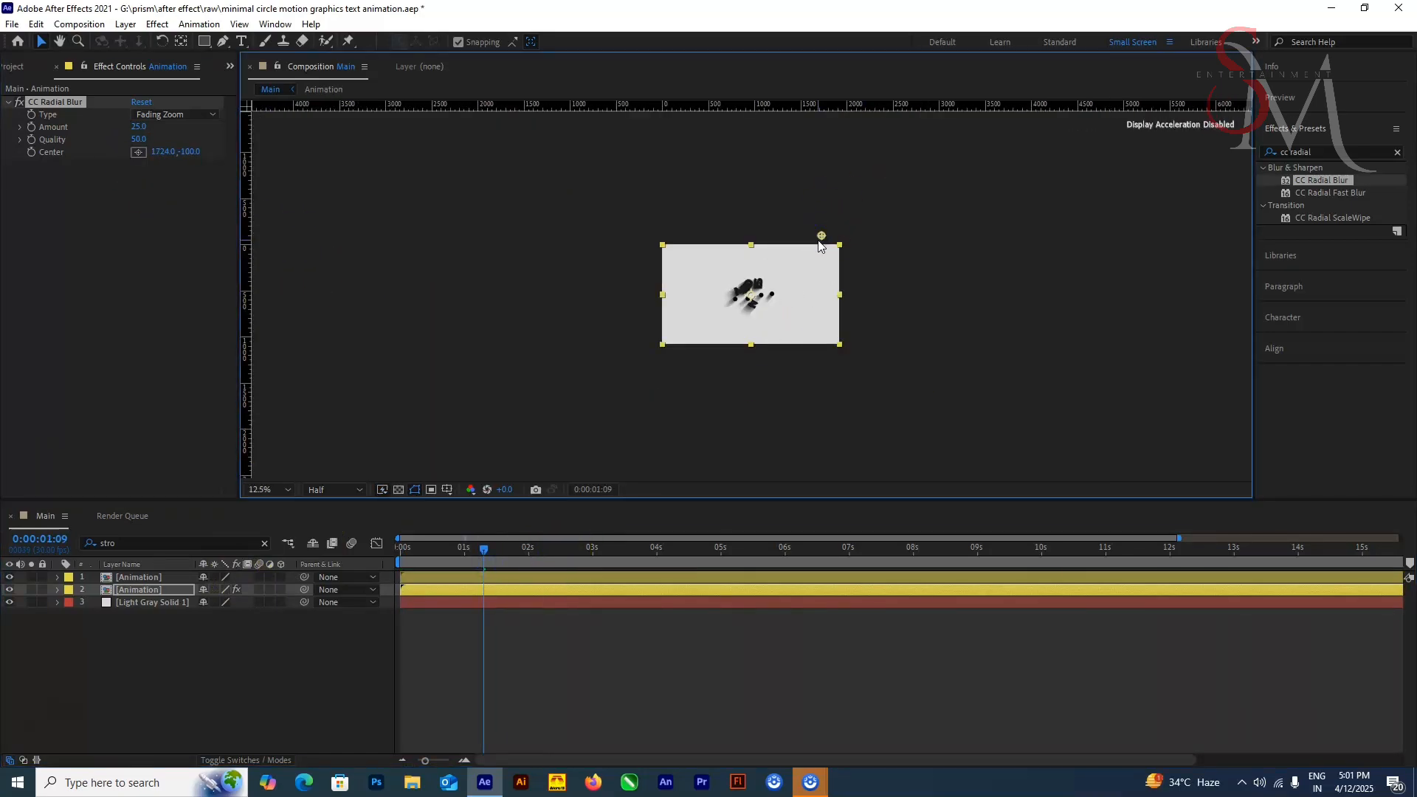
Step: Set the opacity of the lower, blurred Animation layer to 30%
{"action": "left_click", "coordinate": [184, 590]}
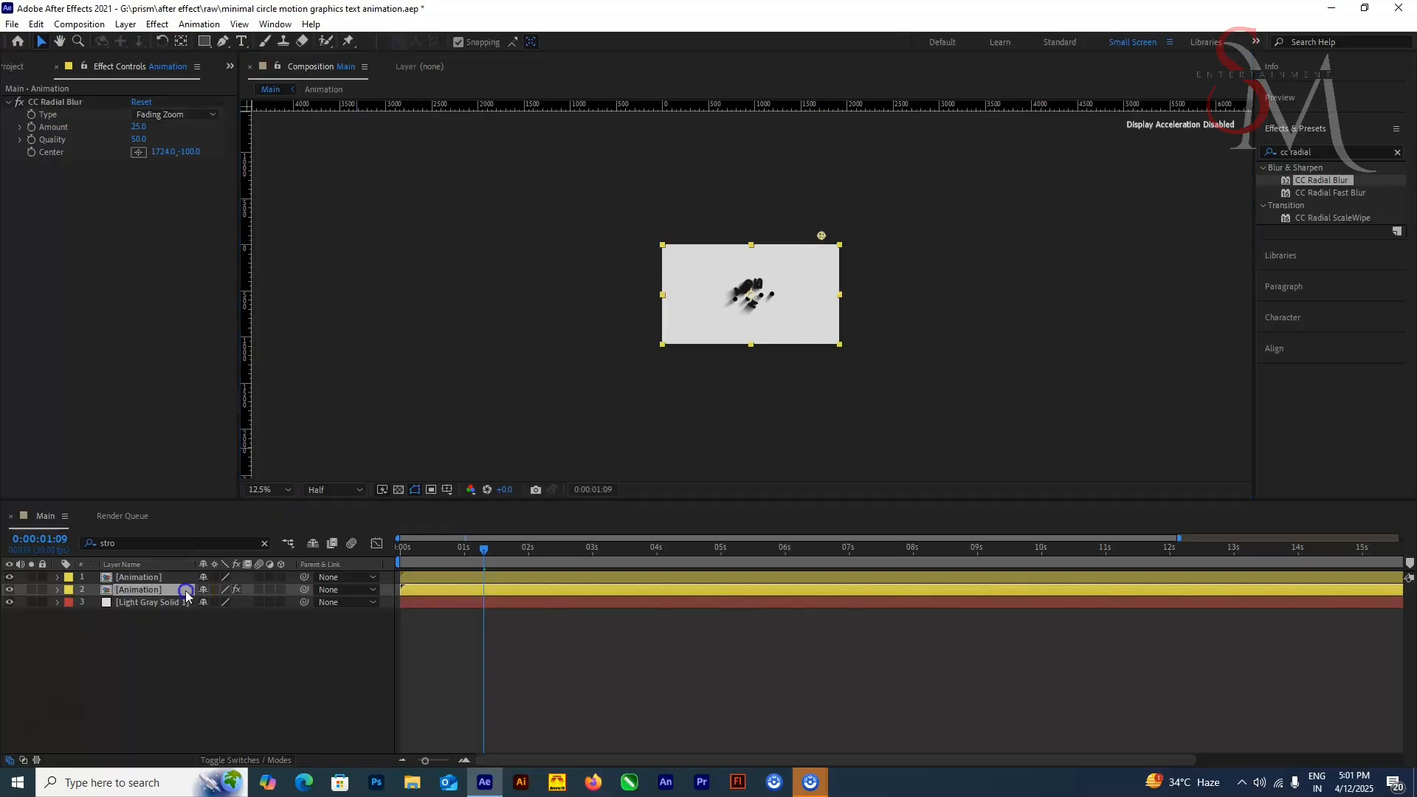
{"action": "key", "text": "t"}
{"action": "left_click", "coordinate": [210, 604]}
{"action": "type", "text": "30"}
{"action": "key", "text": "Return"}
Step: Fit the composition in the viewer and preview the long-shadow animation from the first frame
{"action": "scroll", "coordinate": [709, 443], "scroll_direction": "up", "scroll_amount": 1}
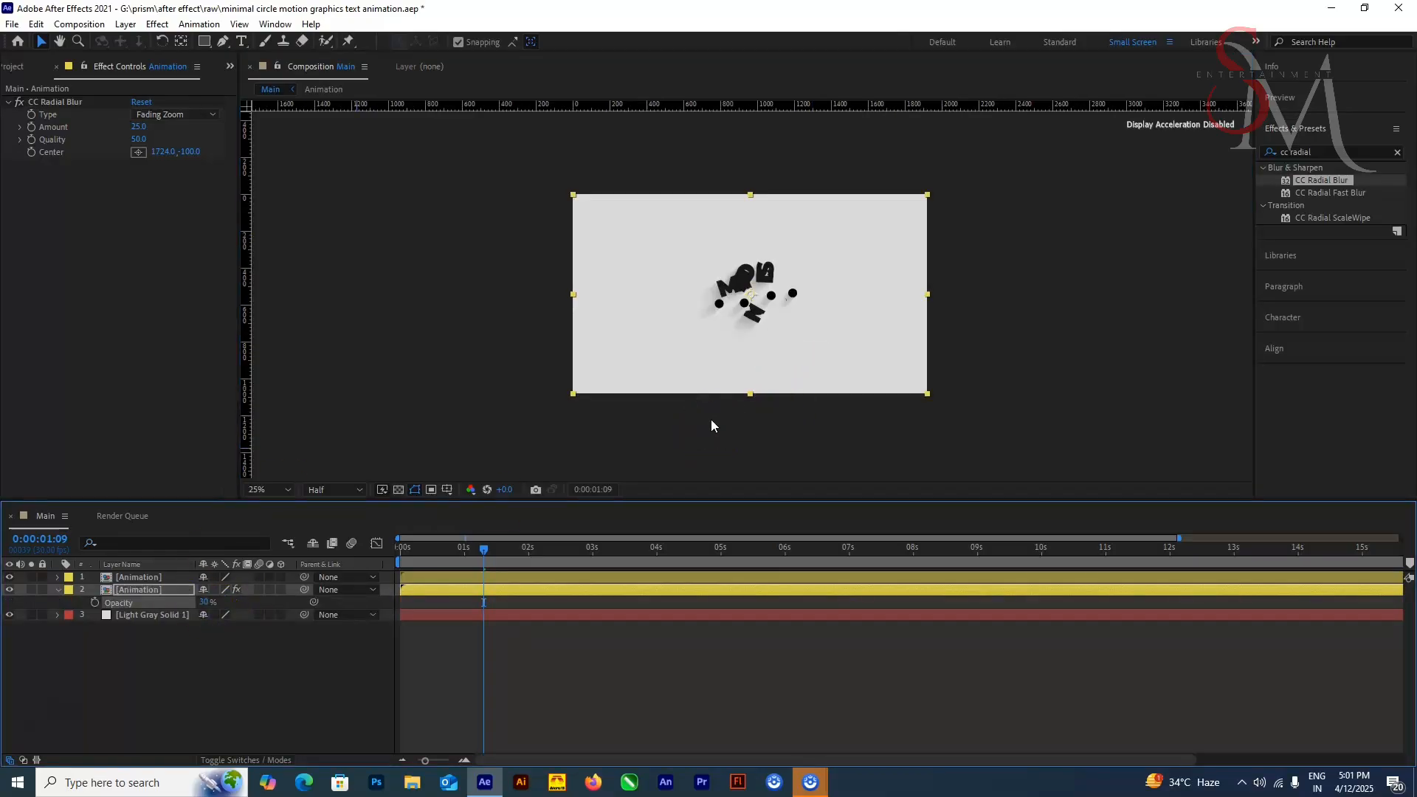
{"action": "key", "text": "Home"}
{"action": "left_click", "coordinate": [285, 491]}
{"action": "left_click", "coordinate": [281, 506]}
{"action": "key", "text": "space"}
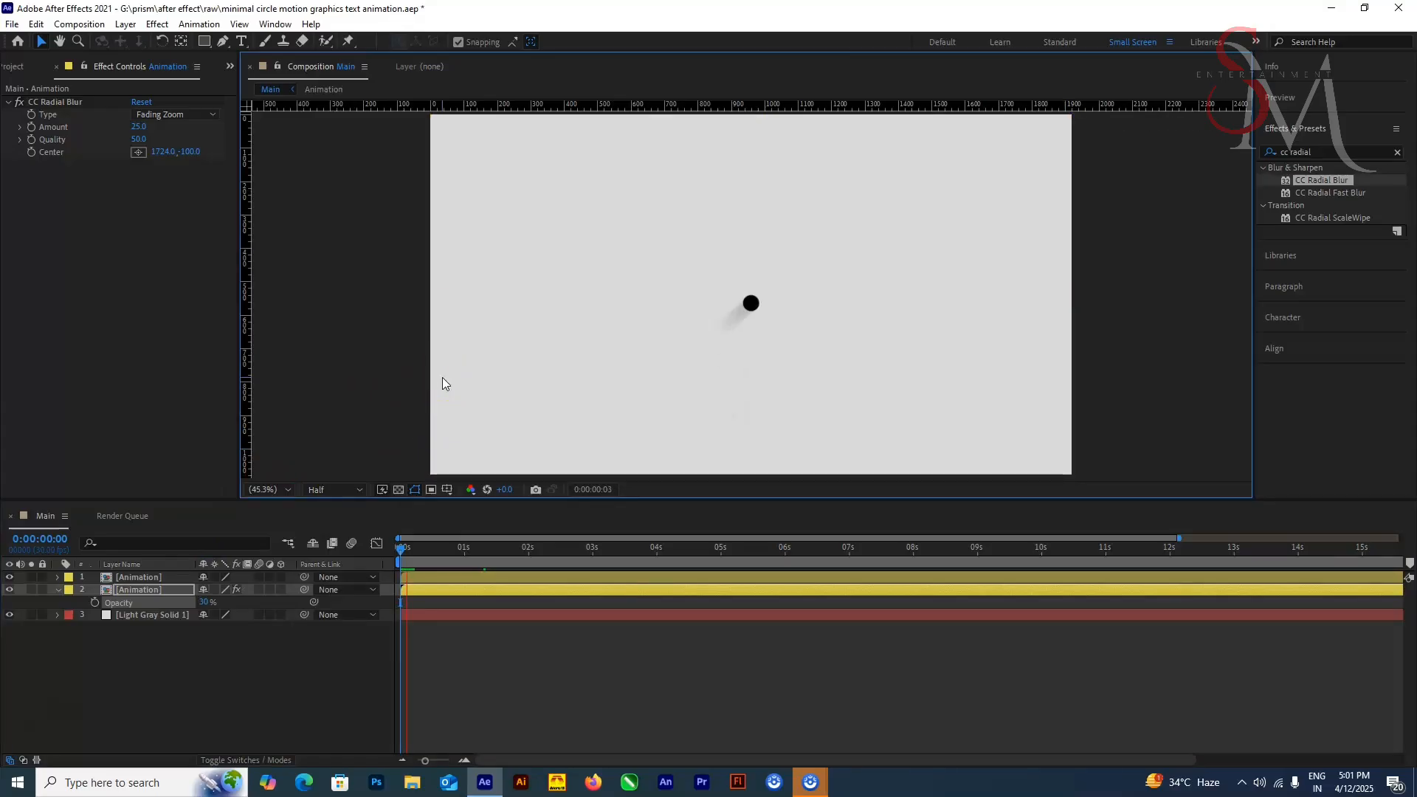
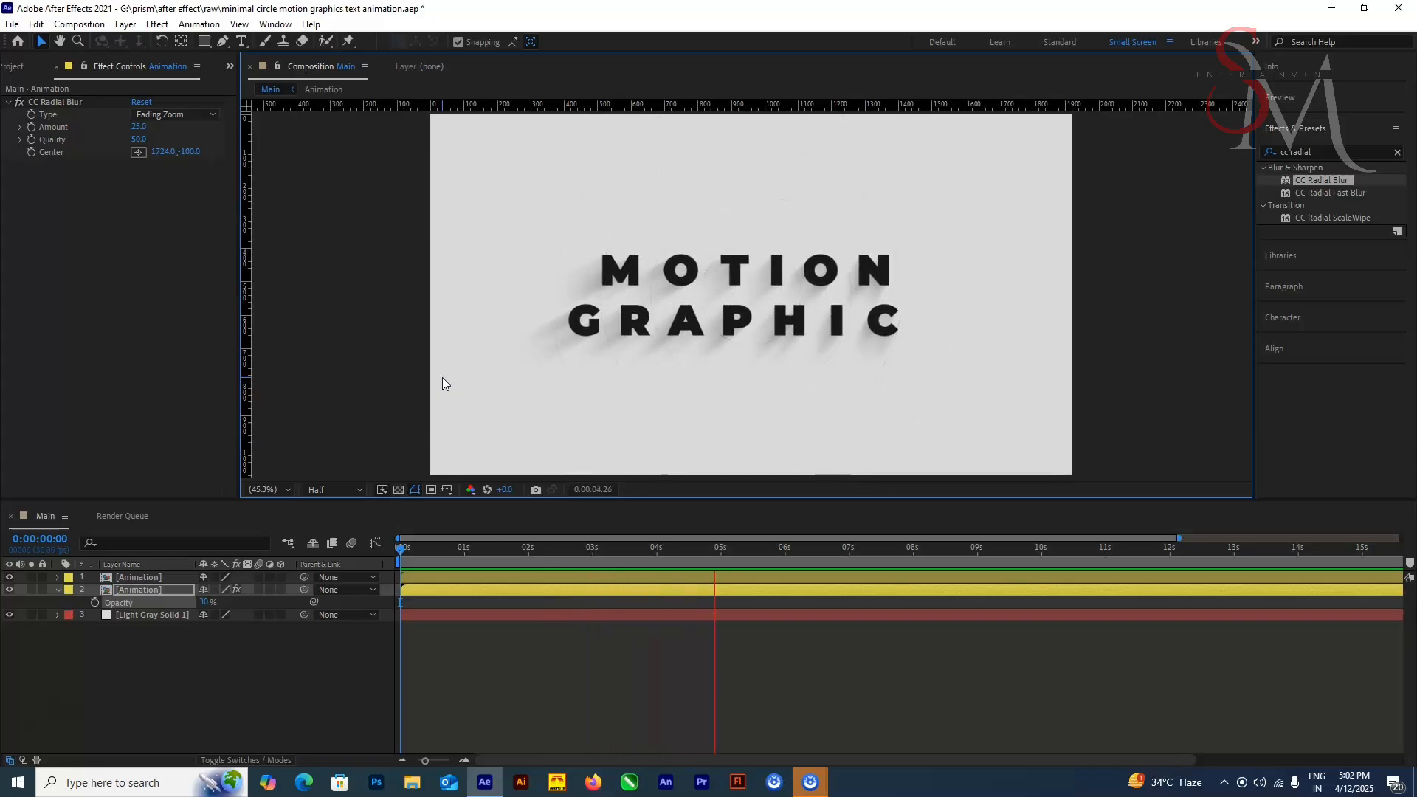
Step: Set the opacity of the lower, blurred Animation layer to 35%
{"action": "key", "text": "space"}
{"action": "left_click", "coordinate": [204, 602]}
{"action": "type", "text": "35"}
{"action": "key", "text": "Return"}
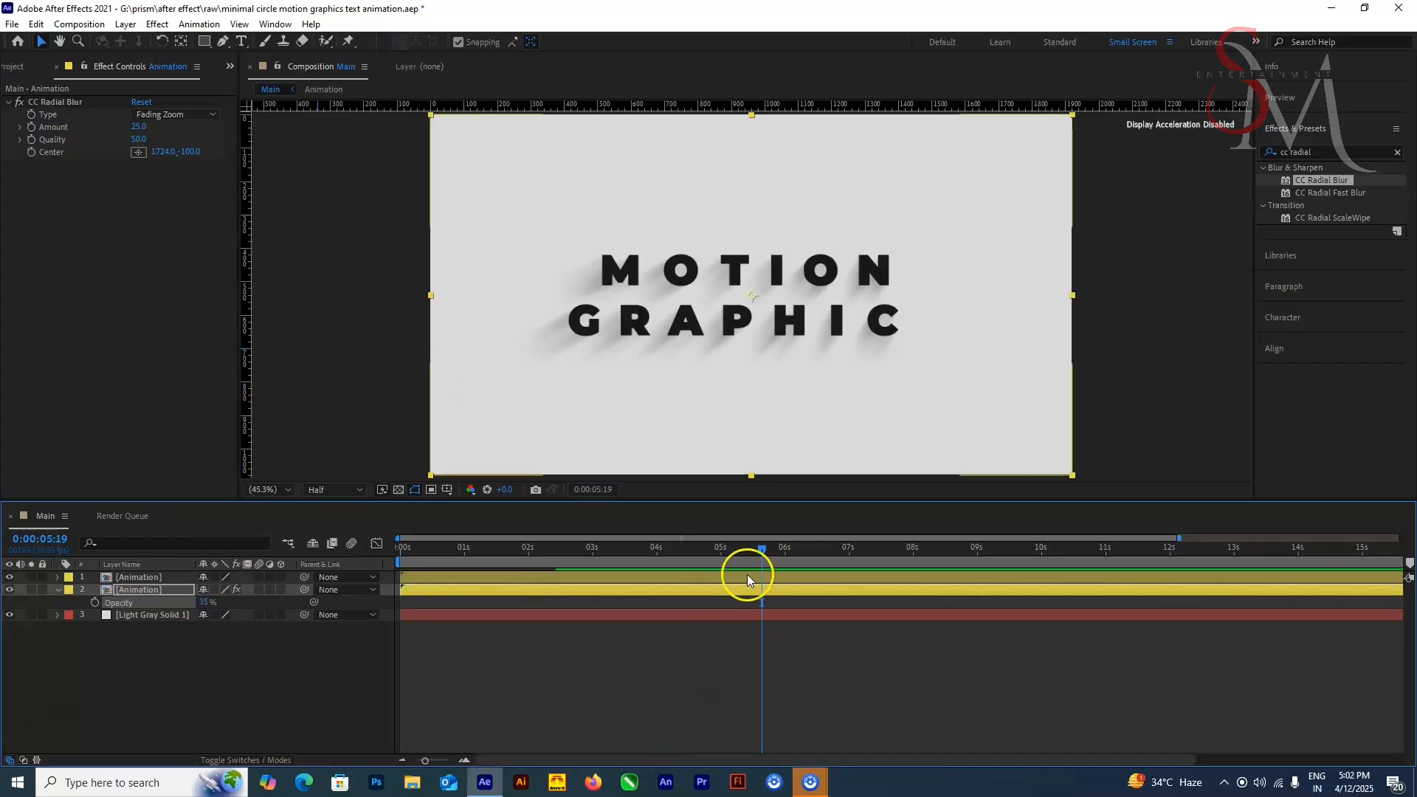
Step: Preview the animation with the darker long shadow from the first frame
{"action": "key", "text": "Home"}
{"action": "key", "text": "space"}
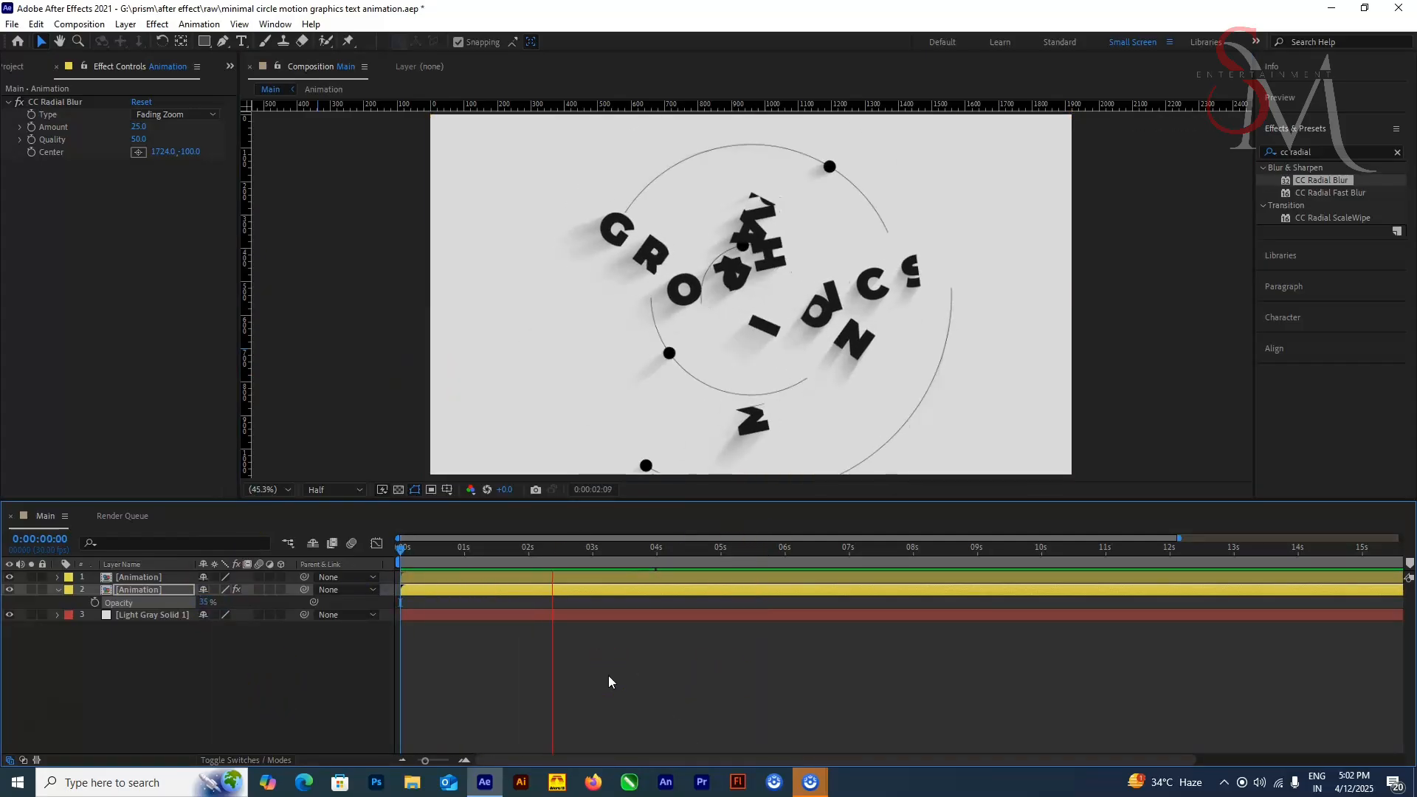
{"action": "key", "text": "space"}
{"action": "key", "text": "space"}
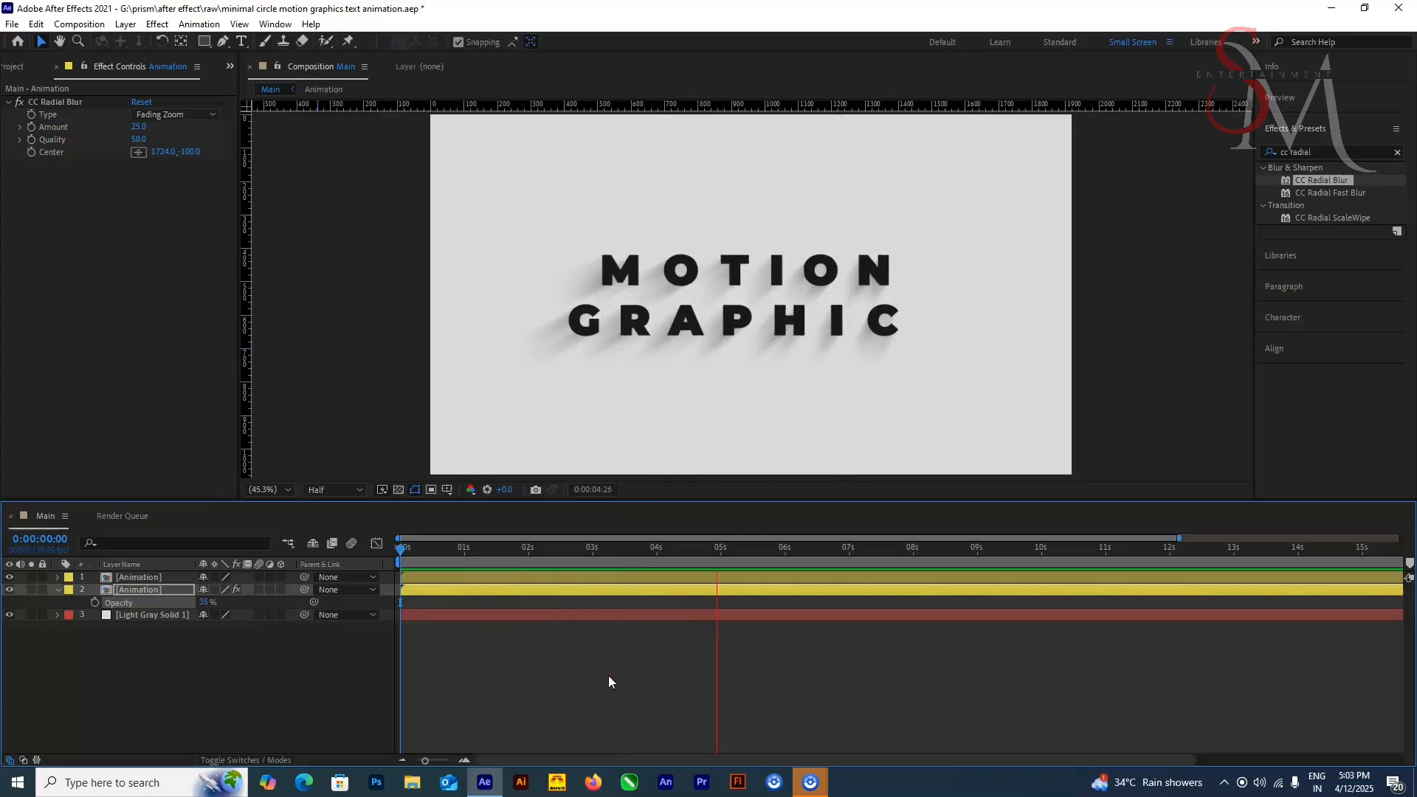
Step: Reposition the blurred layer's CC Radial Blur center above the frame's upper-right corner, at about 1796, -72
{"action": "left_click", "coordinate": [1105, 396]}
{"action": "left_click", "coordinate": [153, 327]}
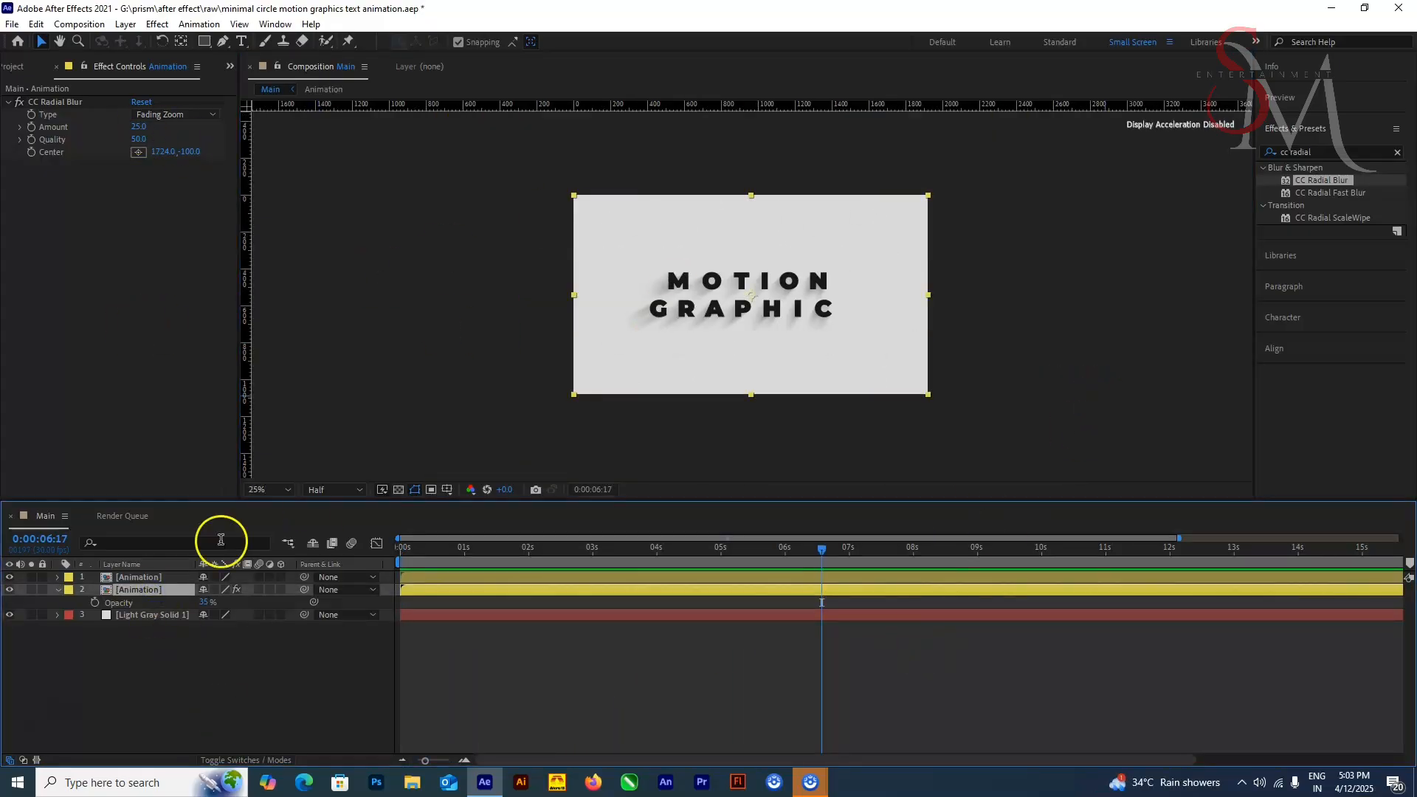
{"action": "left_click", "coordinate": [138, 152]}
{"action": "left_click", "coordinate": [906, 190]}
{"action": "left_click_drag", "start_coordinate": [905, 191], "coordinate": [905, 181]}
{"action": "left_click_drag", "start_coordinate": [403, 549], "coordinate": [847, 627]}
Step: Set the tracking of the four text layers in the Animation composition to 50 and return to the Main composition
{"action": "double_click", "coordinate": [157, 590]}
{"action": "left_click", "coordinate": [157, 577]}
{"action": "left_click", "coordinate": [163, 590], "text": "ctrl"}
{"action": "left_click", "coordinate": [167, 603], "text": "ctrl"}
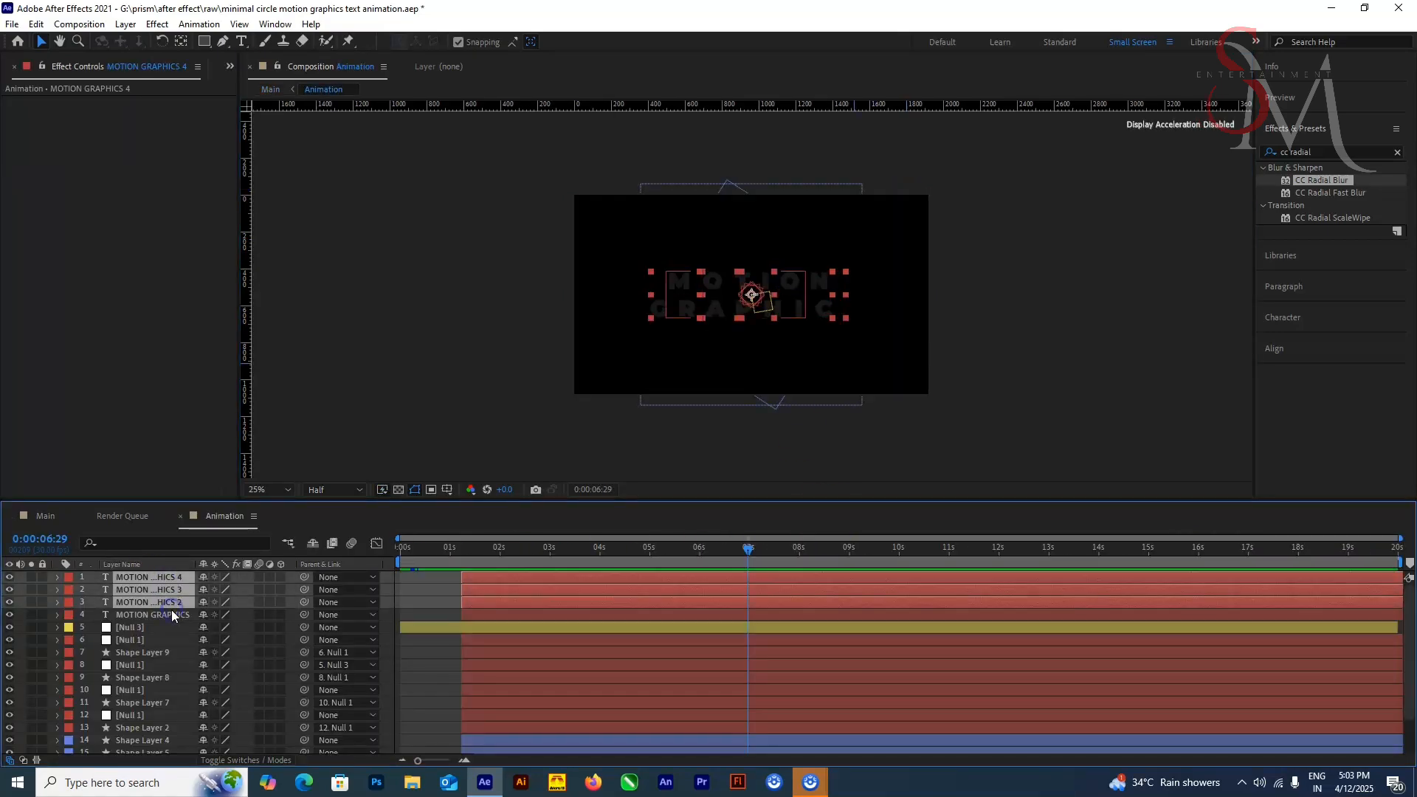
{"action": "left_click", "coordinate": [172, 614], "text": "ctrl"}
{"action": "left_click", "coordinate": [1293, 317]}
{"action": "left_click", "coordinate": [1396, 303]}
{"action": "left_click", "coordinate": [1385, 492]}
{"action": "left_click", "coordinate": [45, 516]}
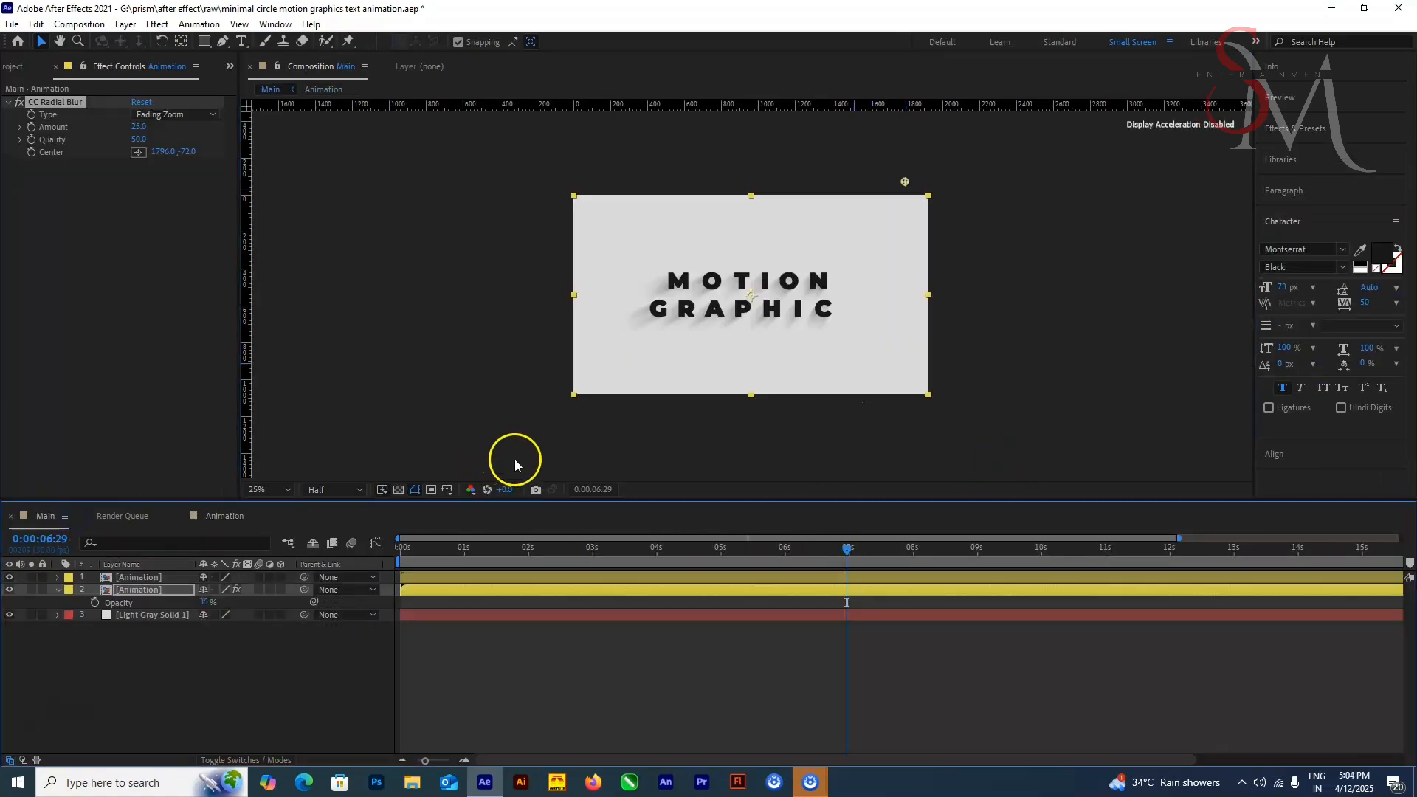
Step: Try to center the MOTION GRAPHICS text layer horizontally in the Animation composition, and go back to Main
{"action": "left_click", "coordinate": [743, 674]}
{"action": "scroll", "coordinate": [802, 358], "scroll_direction": "up", "scroll_amount": 2}
{"action": "double_click", "coordinate": [140, 587]}
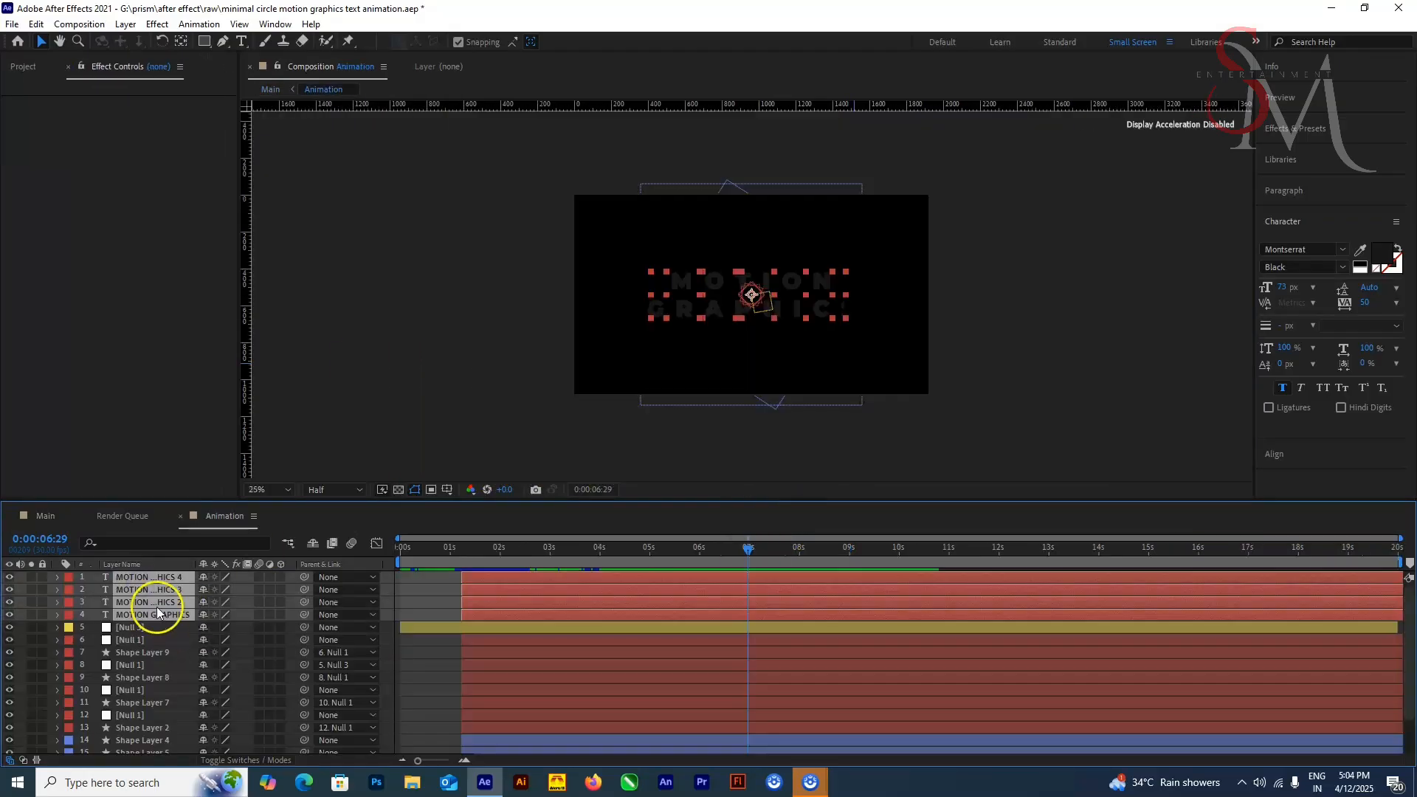
{"action": "left_click", "coordinate": [353, 408]}
{"action": "left_click", "coordinate": [177, 615]}
{"action": "left_click", "coordinate": [1275, 454]}
{"action": "left_click", "coordinate": [1295, 294]}
{"action": "left_click", "coordinate": [171, 615]}
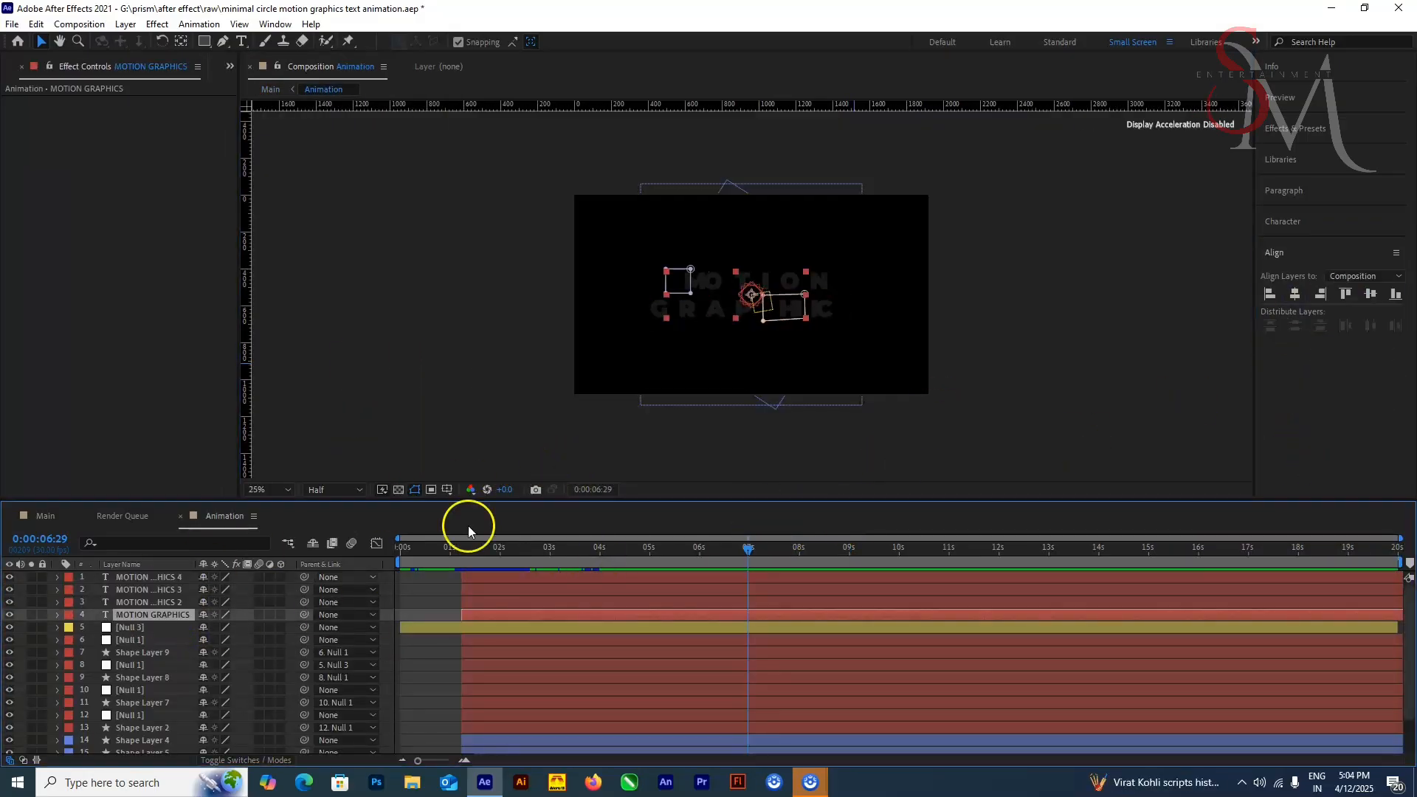
{"action": "scroll", "coordinate": [671, 275], "scroll_direction": "up", "scroll_amount": 2}
{"action": "left_click", "coordinate": [702, 452]}
{"action": "left_click", "coordinate": [45, 516]}
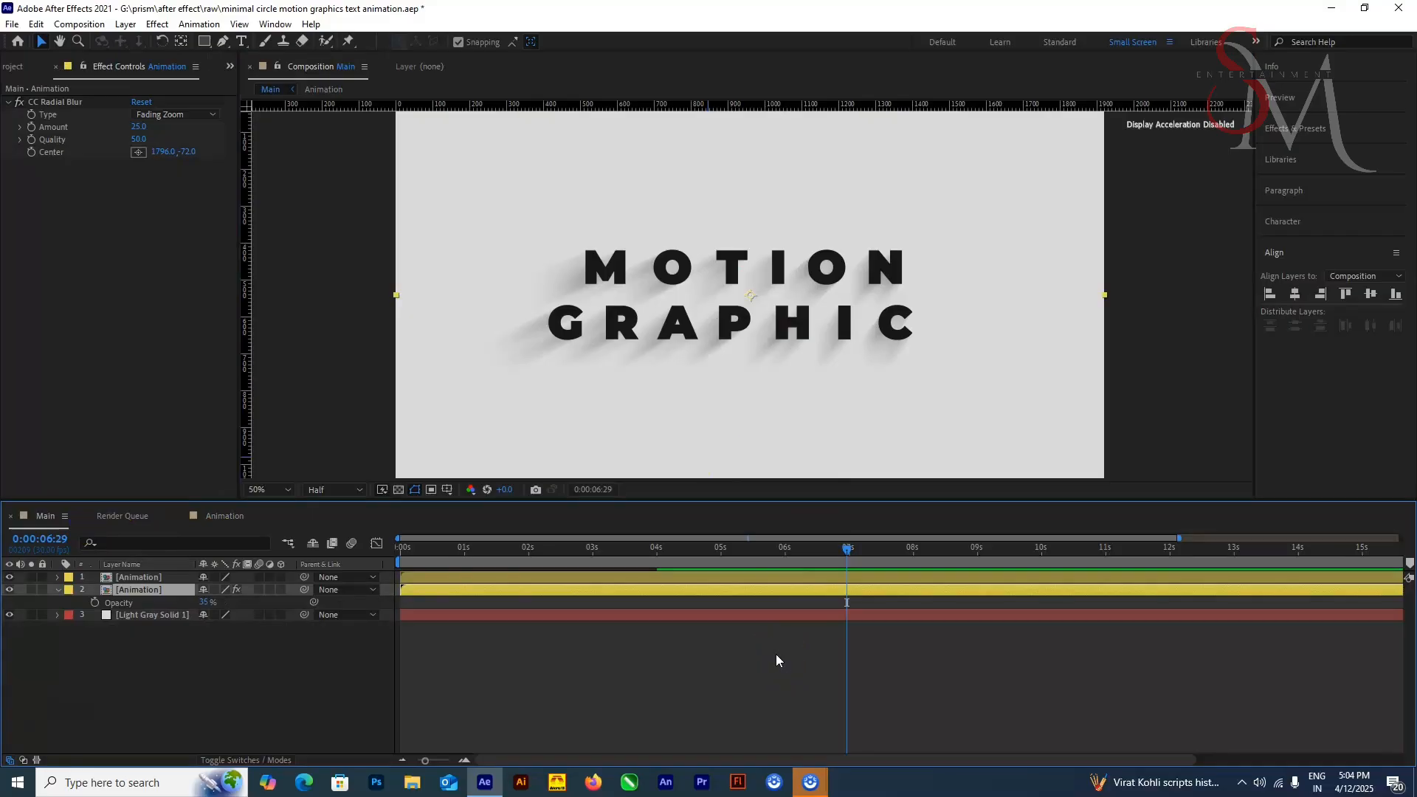
Step: Move the playhead to 7 seconds in the Main composition and save the project
{"action": "scroll", "coordinate": [779, 451], "scroll_direction": "down", "scroll_amount": 2}
{"action": "left_click_drag", "start_coordinate": [844, 546], "coordinate": [849, 577]}
{"action": "key", "text": "ctrl+s"}
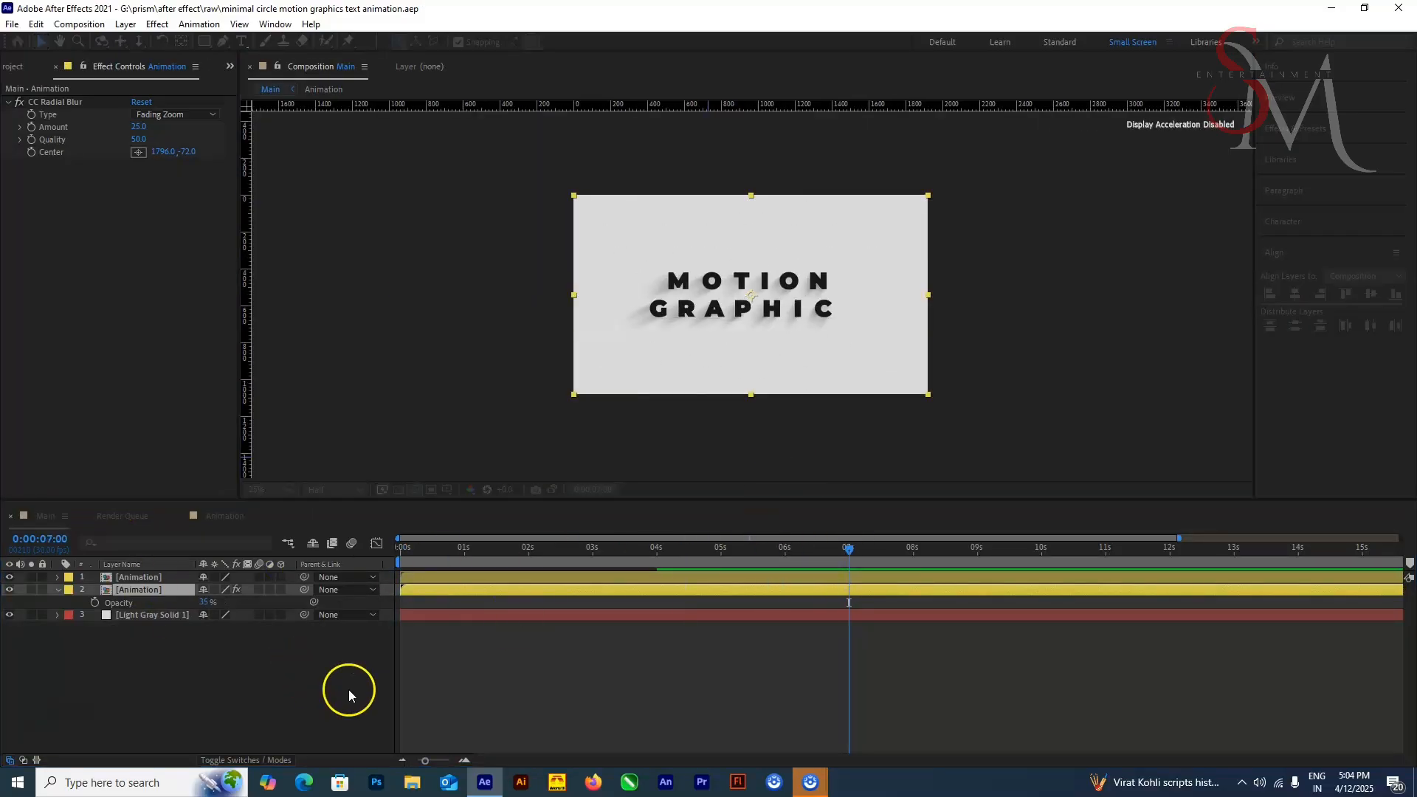
Step: Import the thanks subscribe, thanks subscribe1 and thanks & subscribe button1 clips from G:\prism\after effect\output
{"action": "left_click", "coordinate": [348, 689]}
{"action": "left_click", "coordinate": [13, 67]}
{"action": "double_click", "coordinate": [165, 399]}
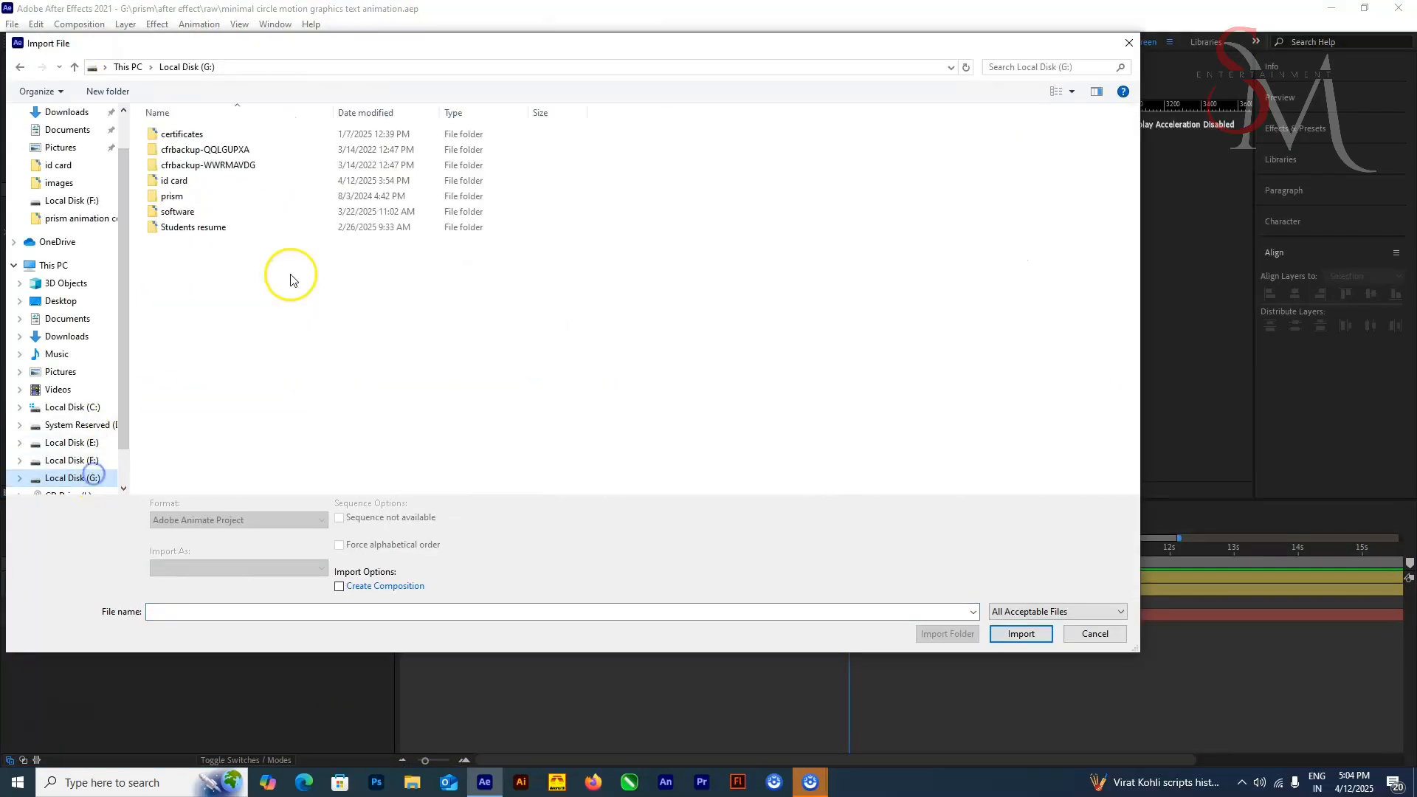
{"action": "double_click", "coordinate": [273, 200]}
{"action": "double_click", "coordinate": [263, 136]}
{"action": "double_click", "coordinate": [263, 135]}
{"action": "scroll", "coordinate": [414, 348], "scroll_direction": "down", "scroll_amount": 6}
{"action": "left_click", "coordinate": [509, 347]}
{"action": "left_click", "coordinate": [668, 346], "text": "shift"}
{"action": "left_click", "coordinate": [1021, 635]}
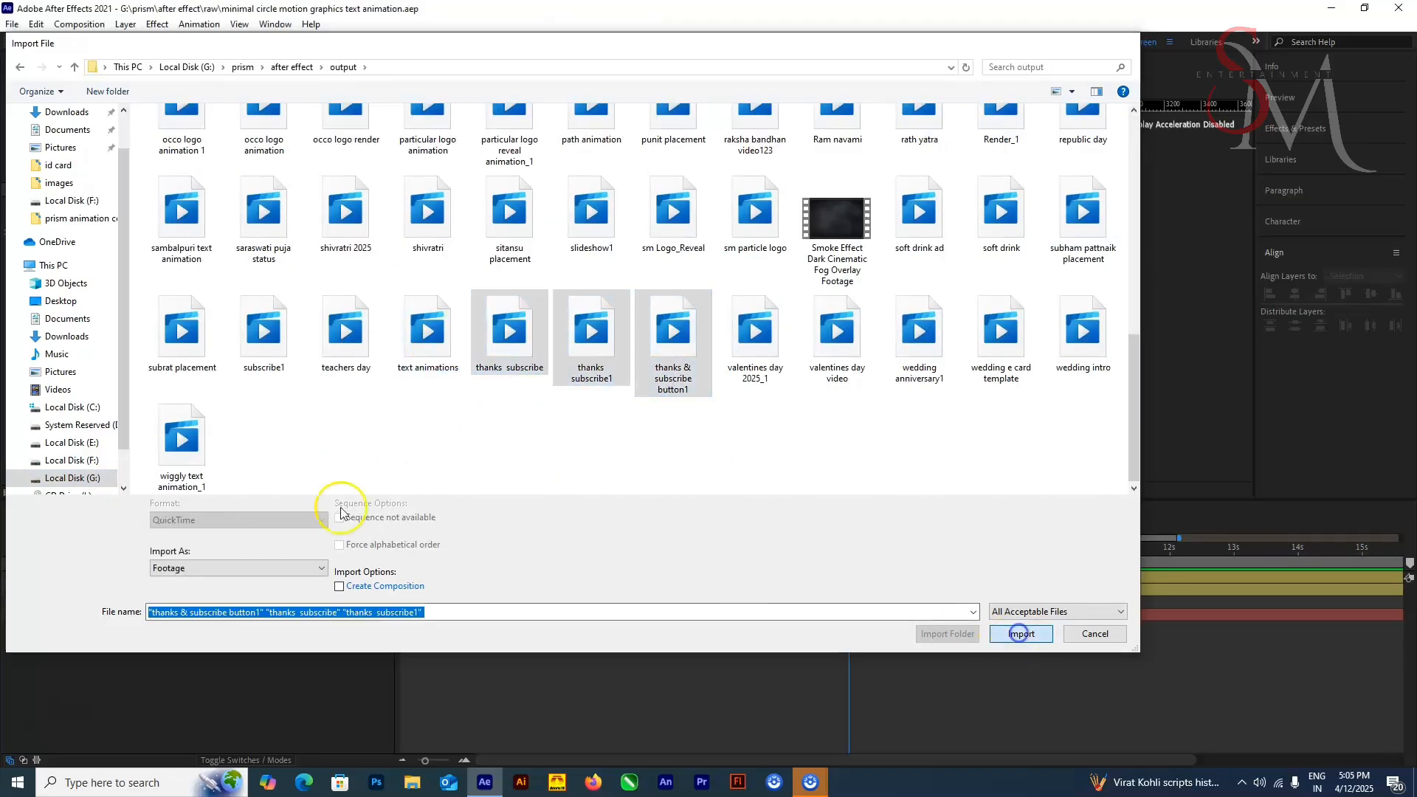
Step: Try an imported thanks clip in the Main timeline, and remove all the imported clips from the project
{"action": "left_click", "coordinate": [56, 248]}
{"action": "left_click", "coordinate": [57, 274]}
{"action": "left_click", "coordinate": [57, 260]}
{"action": "left_click", "coordinate": [58, 247], "text": "shift"}
{"action": "key", "text": "Delete"}
{"action": "left_click", "coordinate": [70, 306]}
{"action": "left_click_drag", "start_coordinate": [58, 247], "coordinate": [248, 573]}
{"action": "left_click_drag", "start_coordinate": [534, 578], "coordinate": [927, 577]}
{"action": "key", "text": "Delete"}
{"action": "left_click", "coordinate": [56, 247]}
{"action": "key", "text": "Delete"}
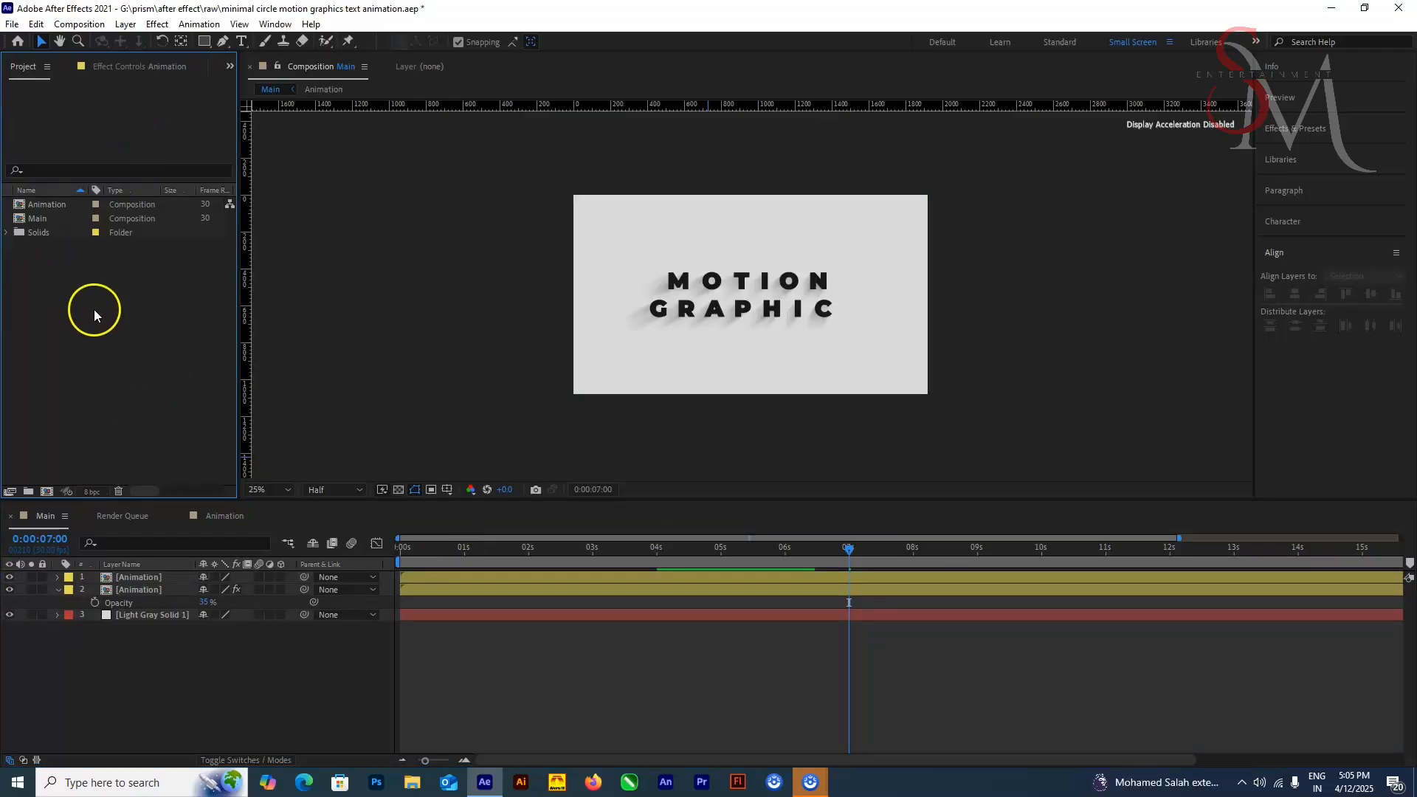
Step: Import subscribe1 together with the thanks subscribe, thanks subscribe1 and thanks & subscribe button1 clips from the output folder
{"action": "double_click", "coordinate": [96, 313]}
{"action": "scroll", "coordinate": [761, 464], "scroll_direction": "down", "scroll_amount": 6}
{"action": "left_click", "coordinate": [266, 338]}
{"action": "left_click", "coordinate": [513, 359], "text": "ctrl"}
{"action": "left_click", "coordinate": [592, 354], "text": "ctrl"}
{"action": "left_click", "coordinate": [667, 366], "text": "ctrl"}
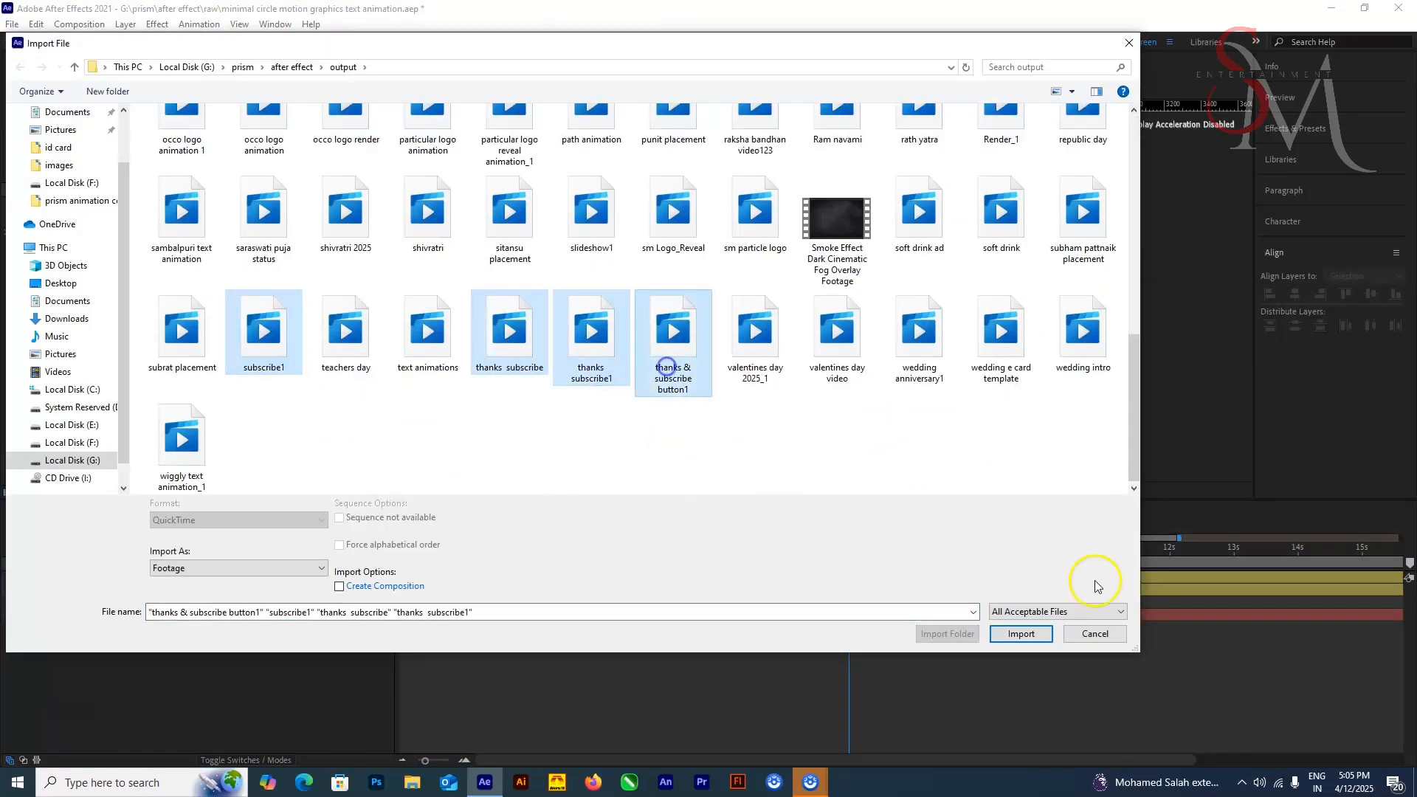
{"action": "left_click", "coordinate": [1021, 634]}
Step: Check the subscribe1.mov footage and delete the three thanks clips from the project
{"action": "double_click", "coordinate": [56, 247]}
{"action": "left_click_drag", "start_coordinate": [257, 458], "coordinate": [452, 459]}
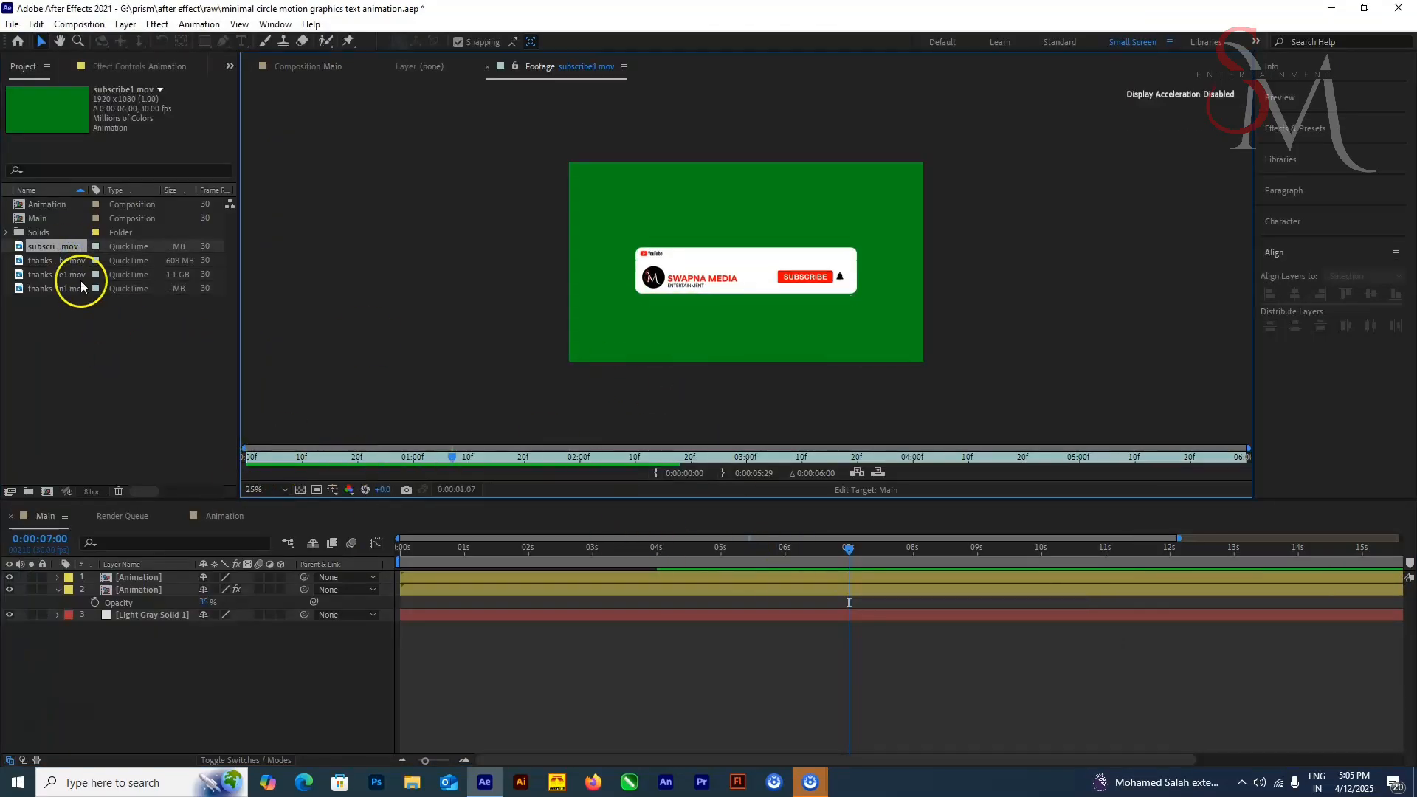
{"action": "left_click", "coordinate": [77, 289]}
{"action": "left_click", "coordinate": [76, 261], "text": "shift"}
{"action": "key", "text": "Delete"}
Step: Place subscribe1.mov as the top layer of Main, starting at about 5.5 seconds
{"action": "left_click_drag", "start_coordinate": [66, 247], "coordinate": [146, 575]}
{"action": "left_click_drag", "start_coordinate": [673, 580], "coordinate": [942, 576]}
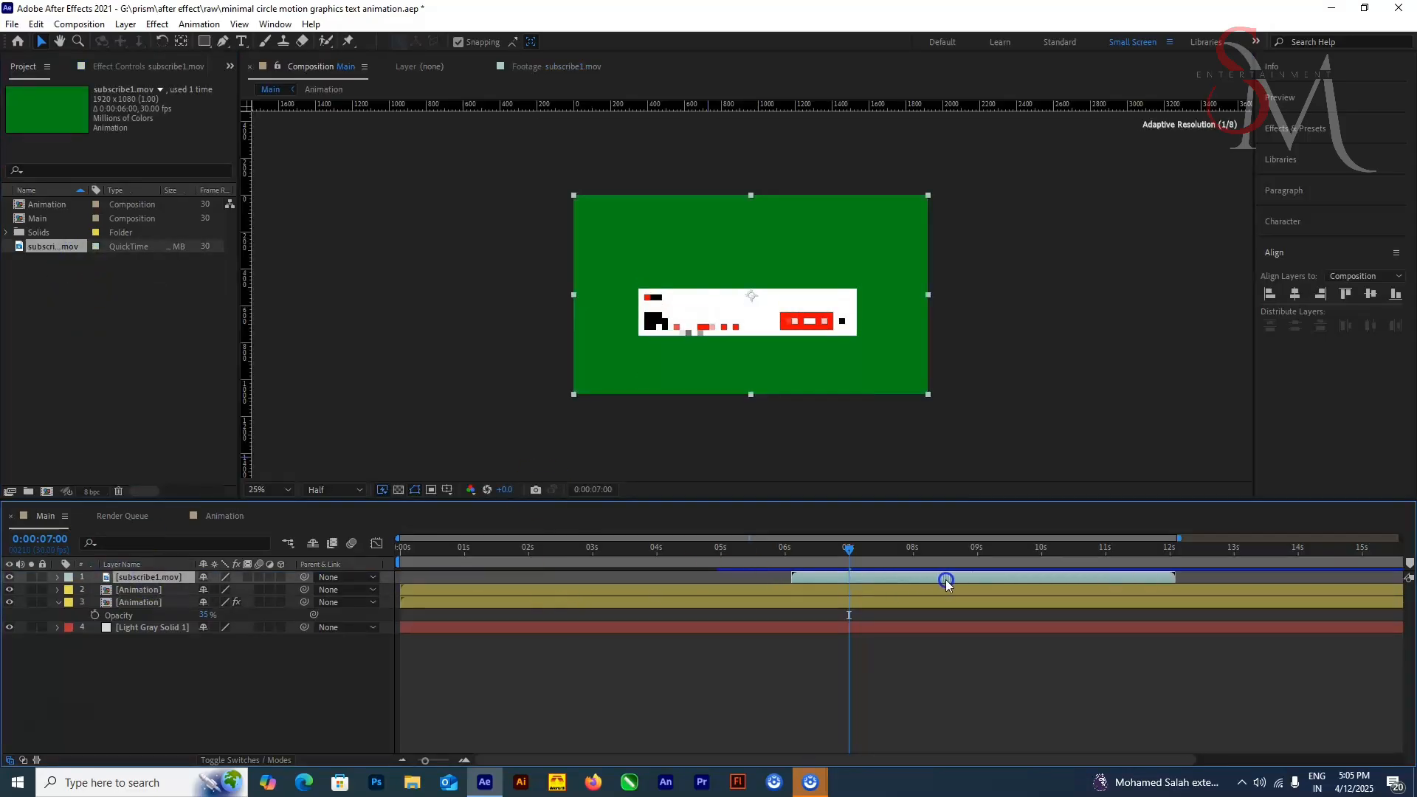
{"action": "left_click", "coordinate": [765, 560]}
{"action": "left_click_drag", "start_coordinate": [839, 578], "coordinate": [905, 550]}
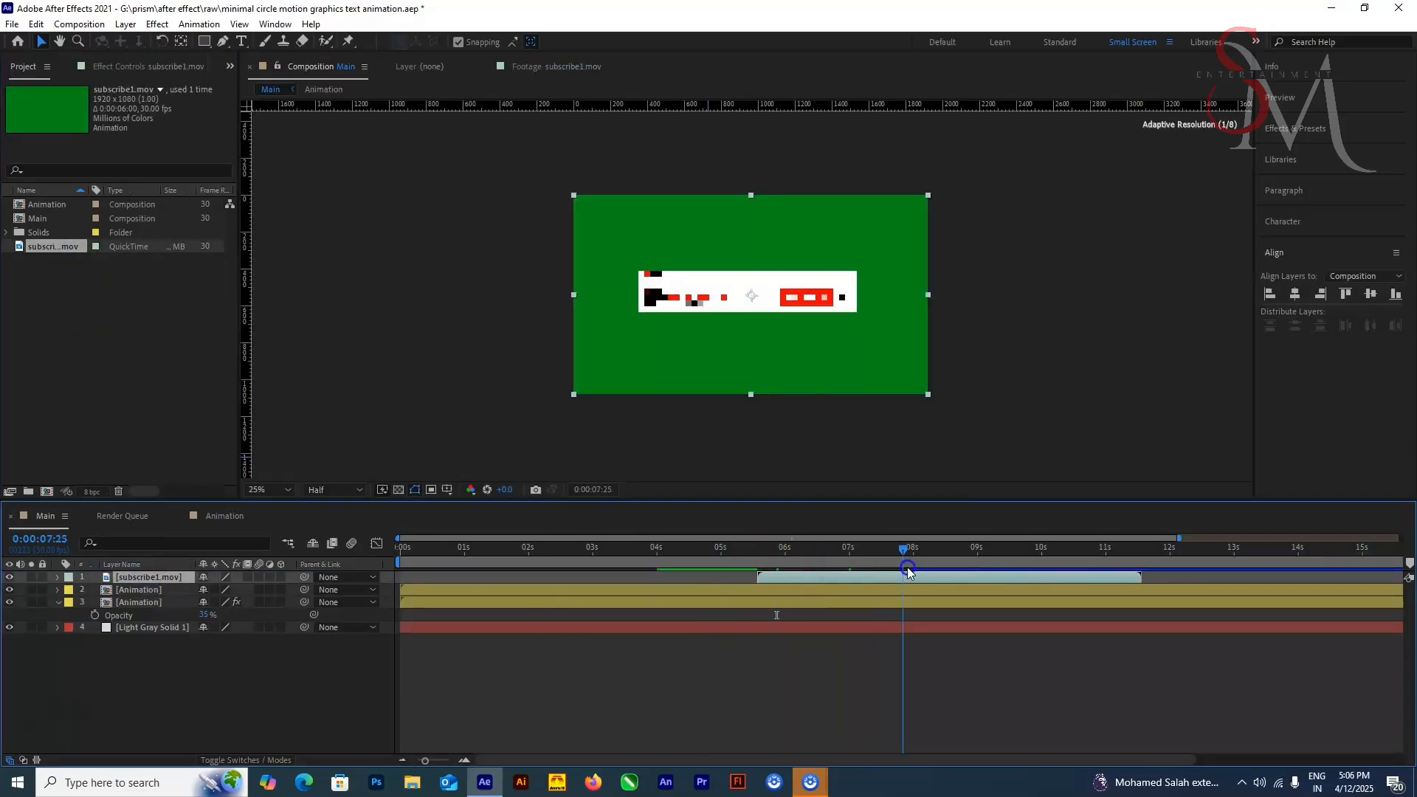
Step: Apply Keylight (1.2) to subscribe1.mov and sample its green background as the Screen Colour
{"action": "left_click", "coordinate": [1295, 129]}
{"action": "left_click", "coordinate": [1328, 152]}
{"action": "type", "text": "key"}
{"action": "double_click", "coordinate": [1320, 318]}
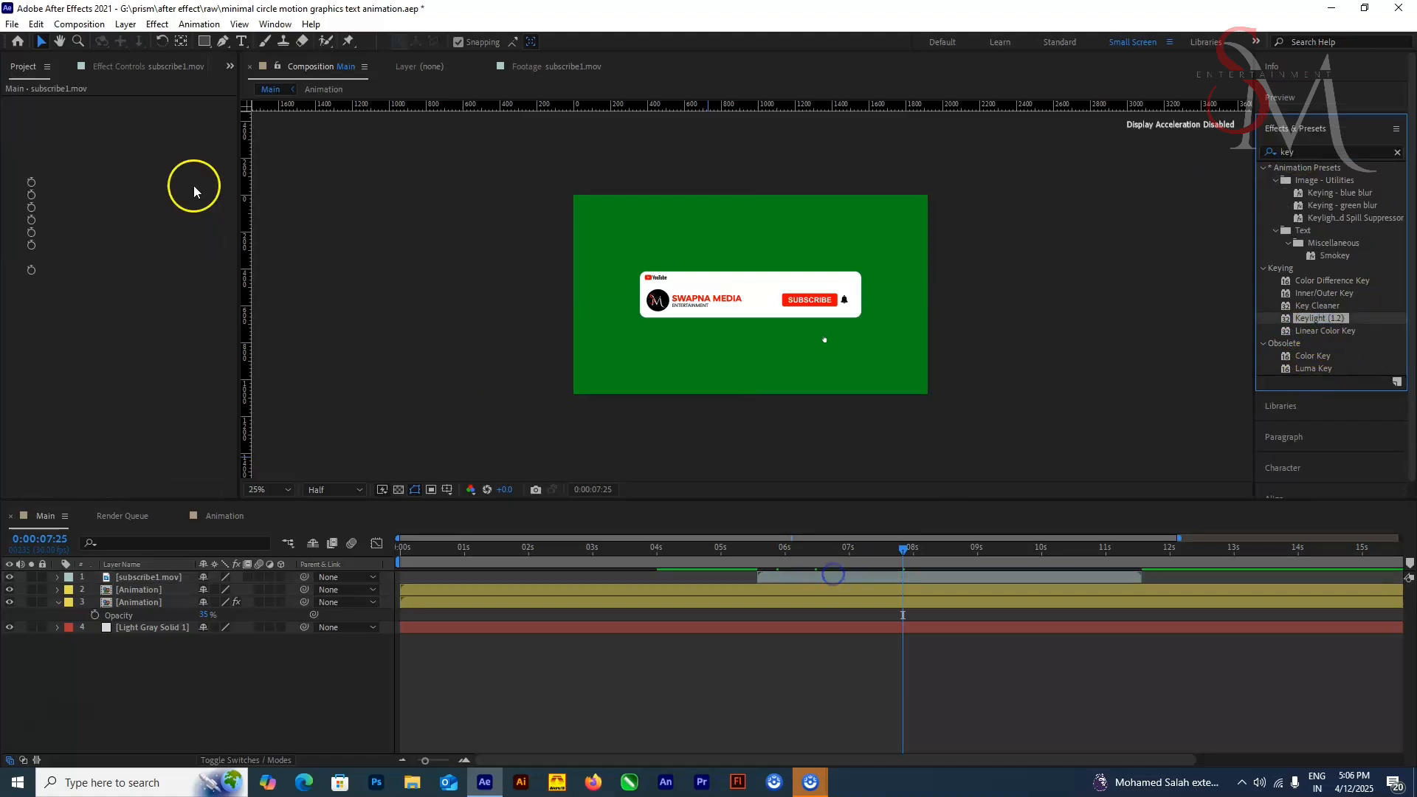
{"action": "left_click", "coordinate": [158, 195]}
{"action": "left_click", "coordinate": [834, 369]}
Step: Preview the keyed subscribe clip, and move it below the text and earlier to start at about 3.75 seconds
{"action": "left_click_drag", "start_coordinate": [904, 550], "coordinate": [732, 576]}
{"action": "key", "text": "space"}
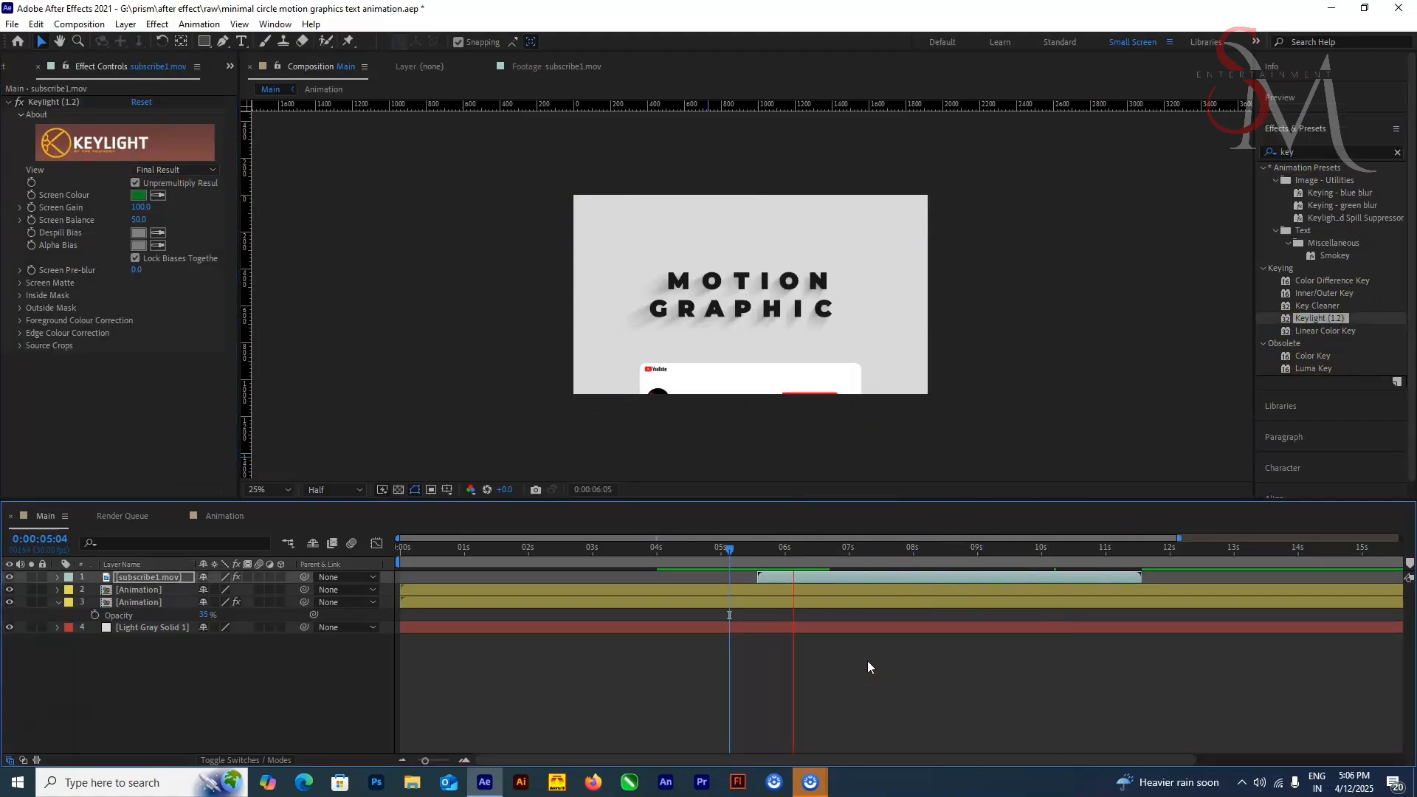
{"action": "left_click_drag", "start_coordinate": [840, 550], "coordinate": [683, 584]}
{"action": "key", "text": "Home"}
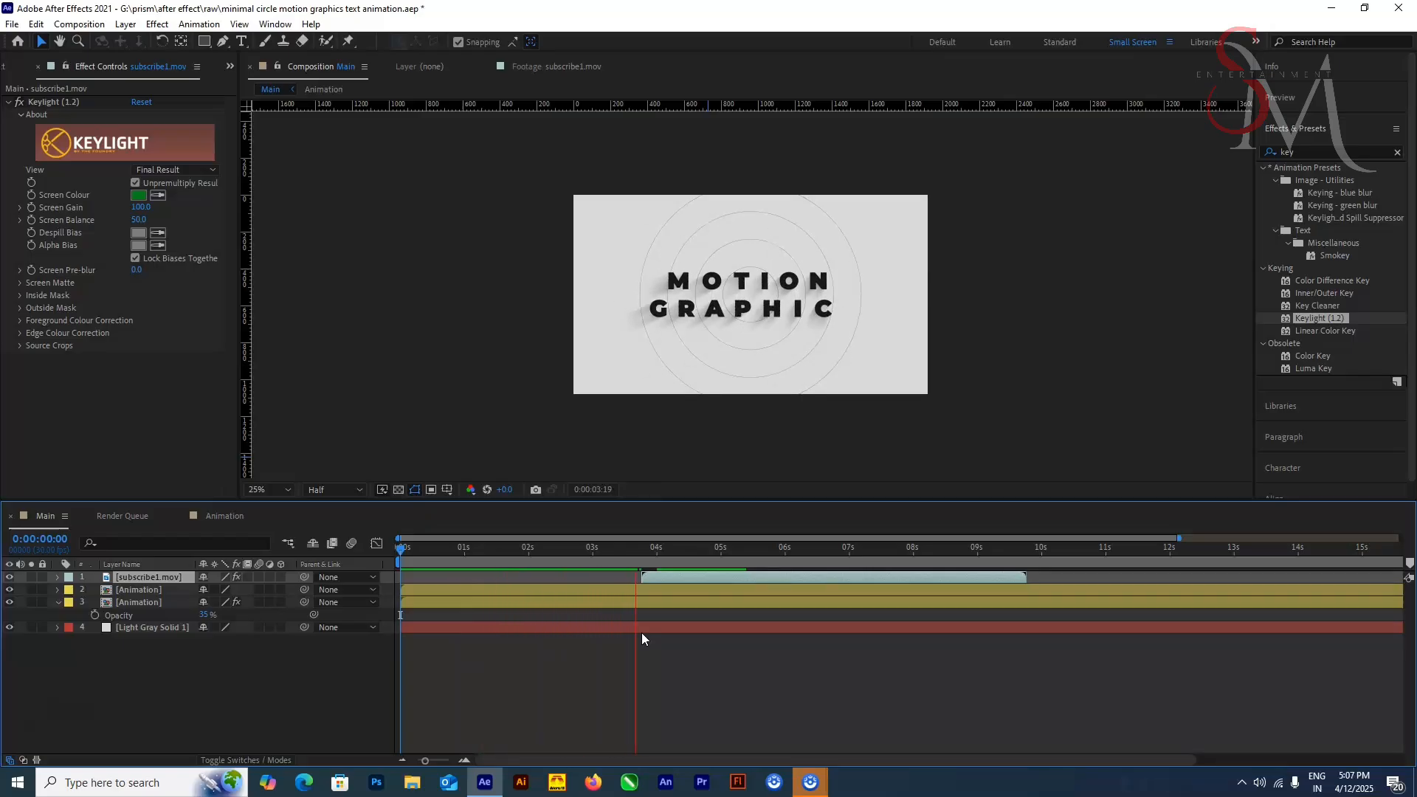
Step: Lower the subscribe clip slightly and shift it in time so that it ends at the 10-second mark
{"action": "left_click", "coordinate": [732, 592]}
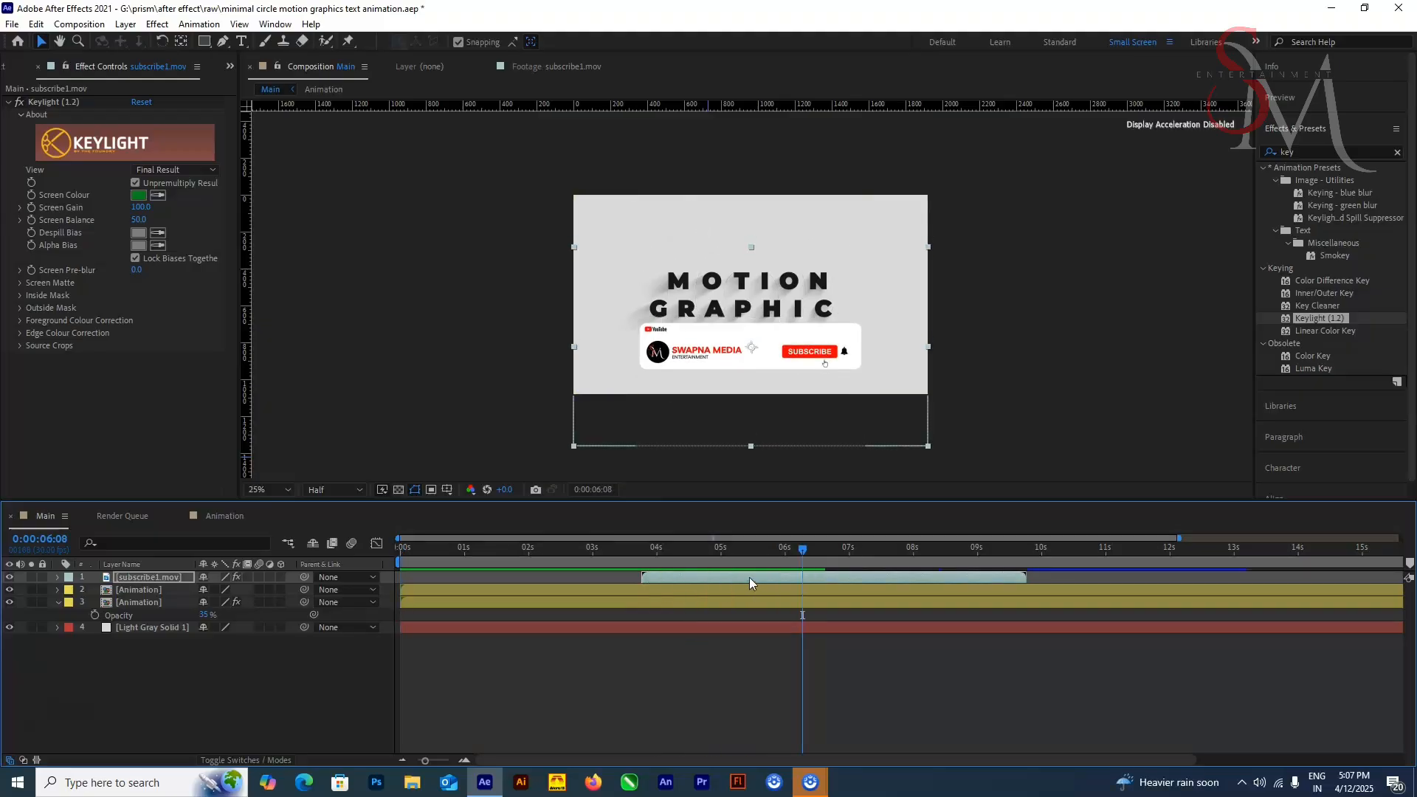
{"action": "left_click_drag", "start_coordinate": [717, 577], "coordinate": [687, 581]}
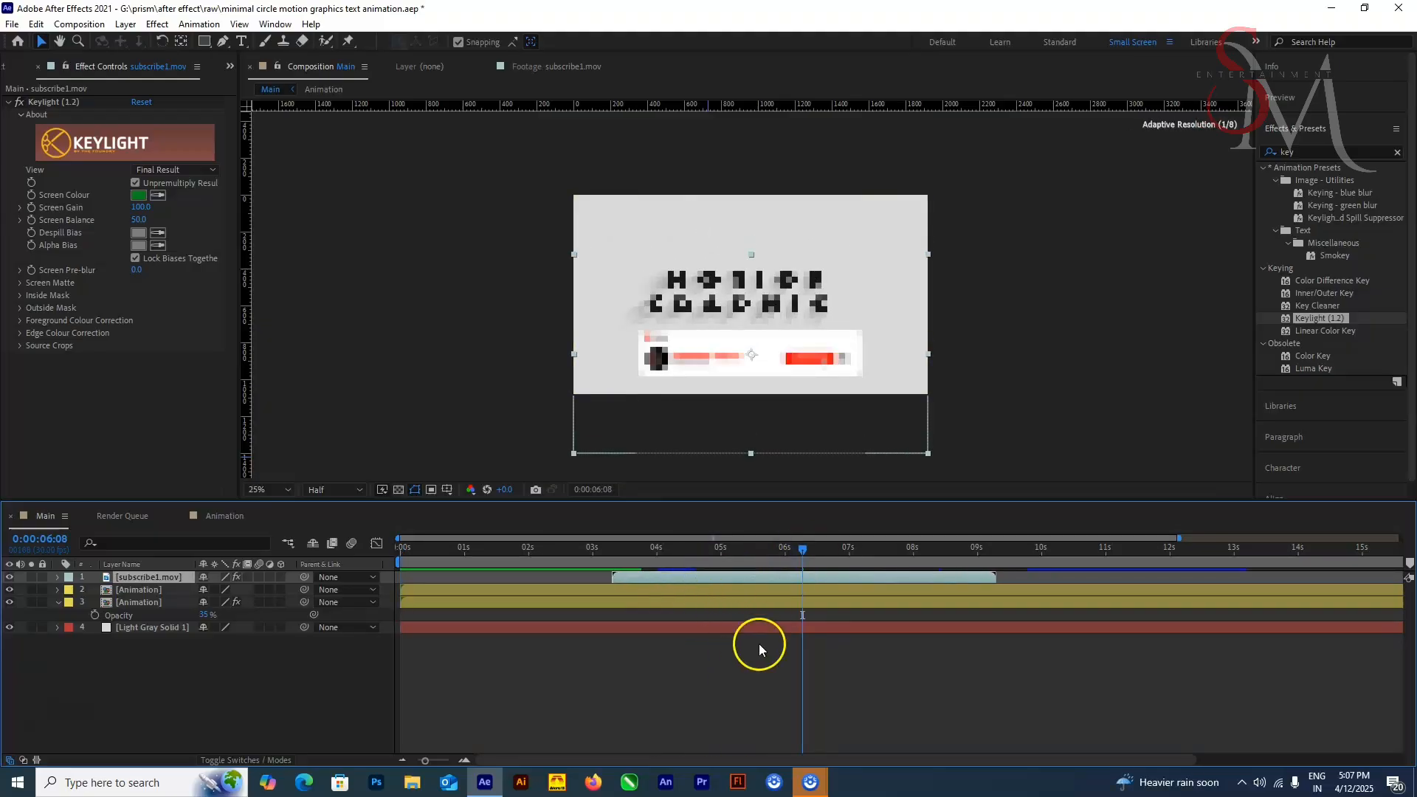
{"action": "left_click", "coordinate": [759, 645]}
{"action": "left_click_drag", "start_coordinate": [611, 551], "coordinate": [1041, 590]}
{"action": "left_click", "coordinate": [995, 578]}
{"action": "key", "text": "]"}
Step: Trim the Main composition to a work area ending at 10 seconds and preview it from the first frame
{"action": "left_click", "coordinate": [791, 415]}
{"action": "key", "text": "n"}
{"action": "key", "text": "ctrl+a"}
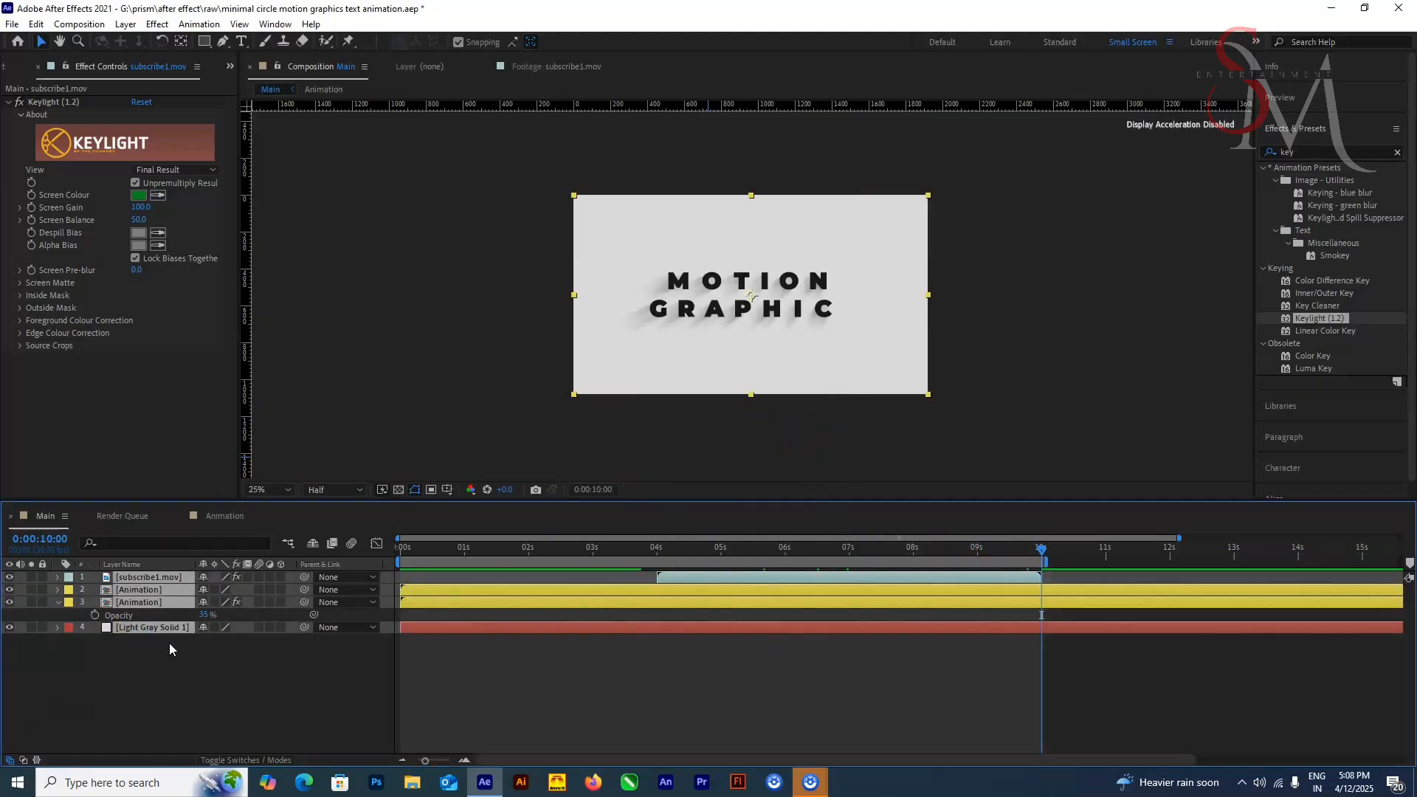
{"action": "left_click_drag", "start_coordinate": [1395, 552], "coordinate": [402, 604]}
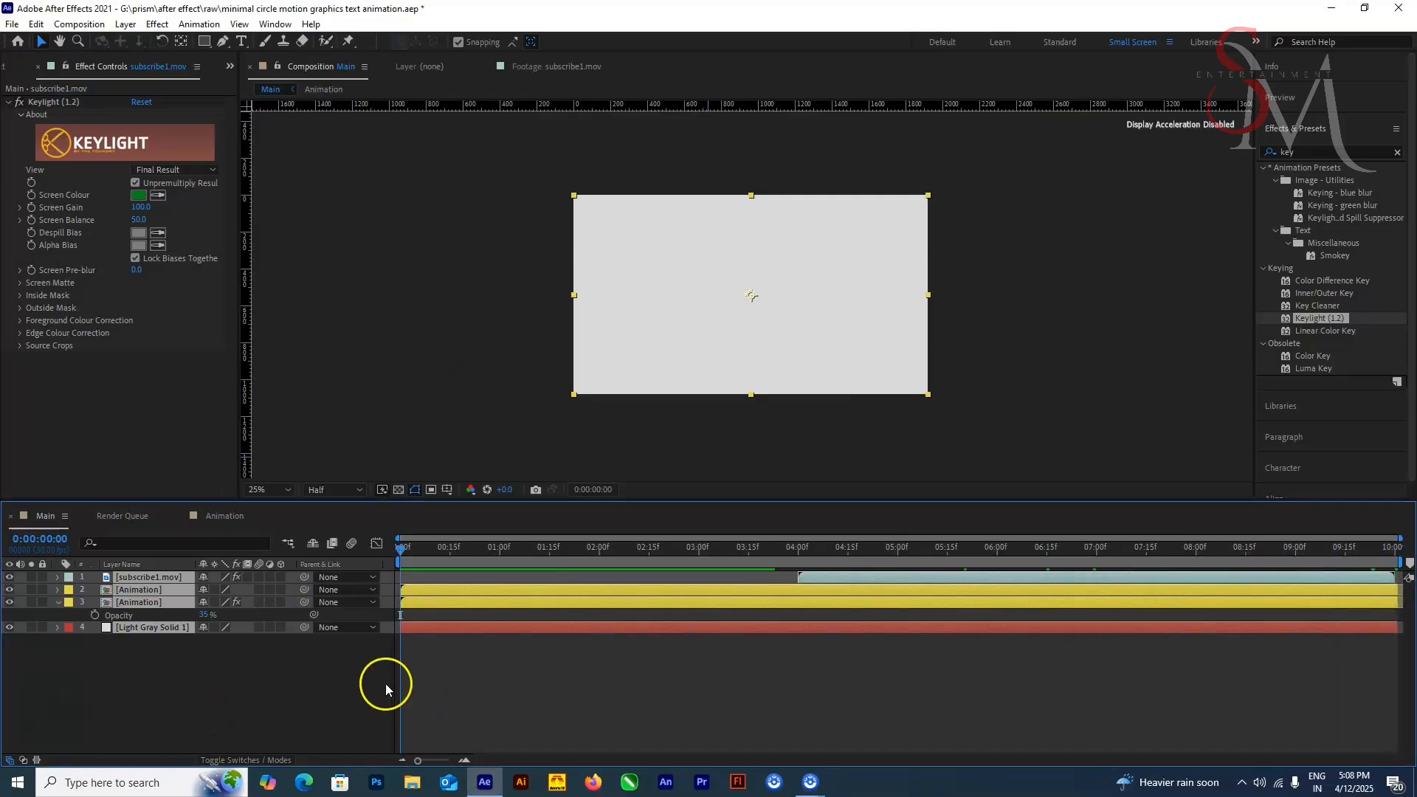
{"action": "key", "text": "space"}
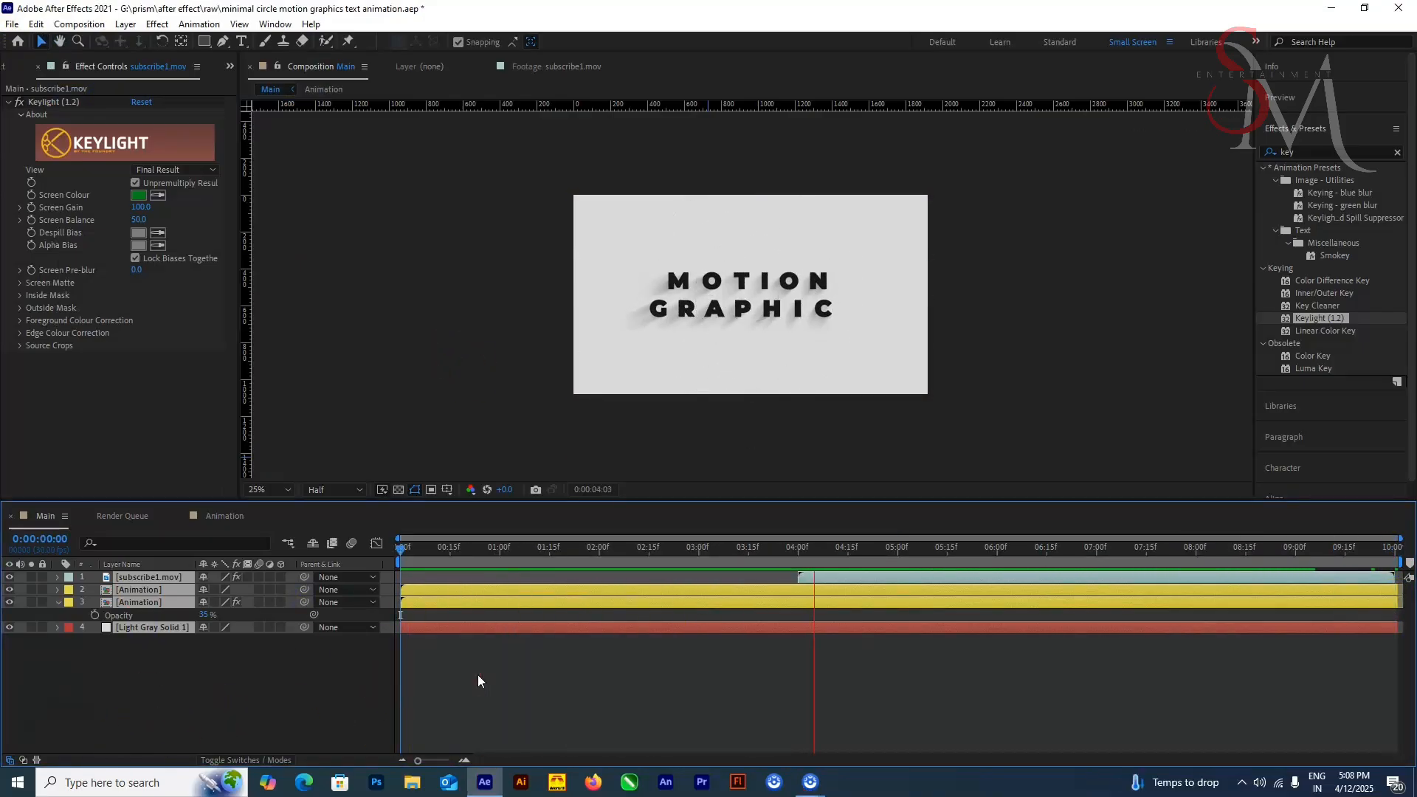